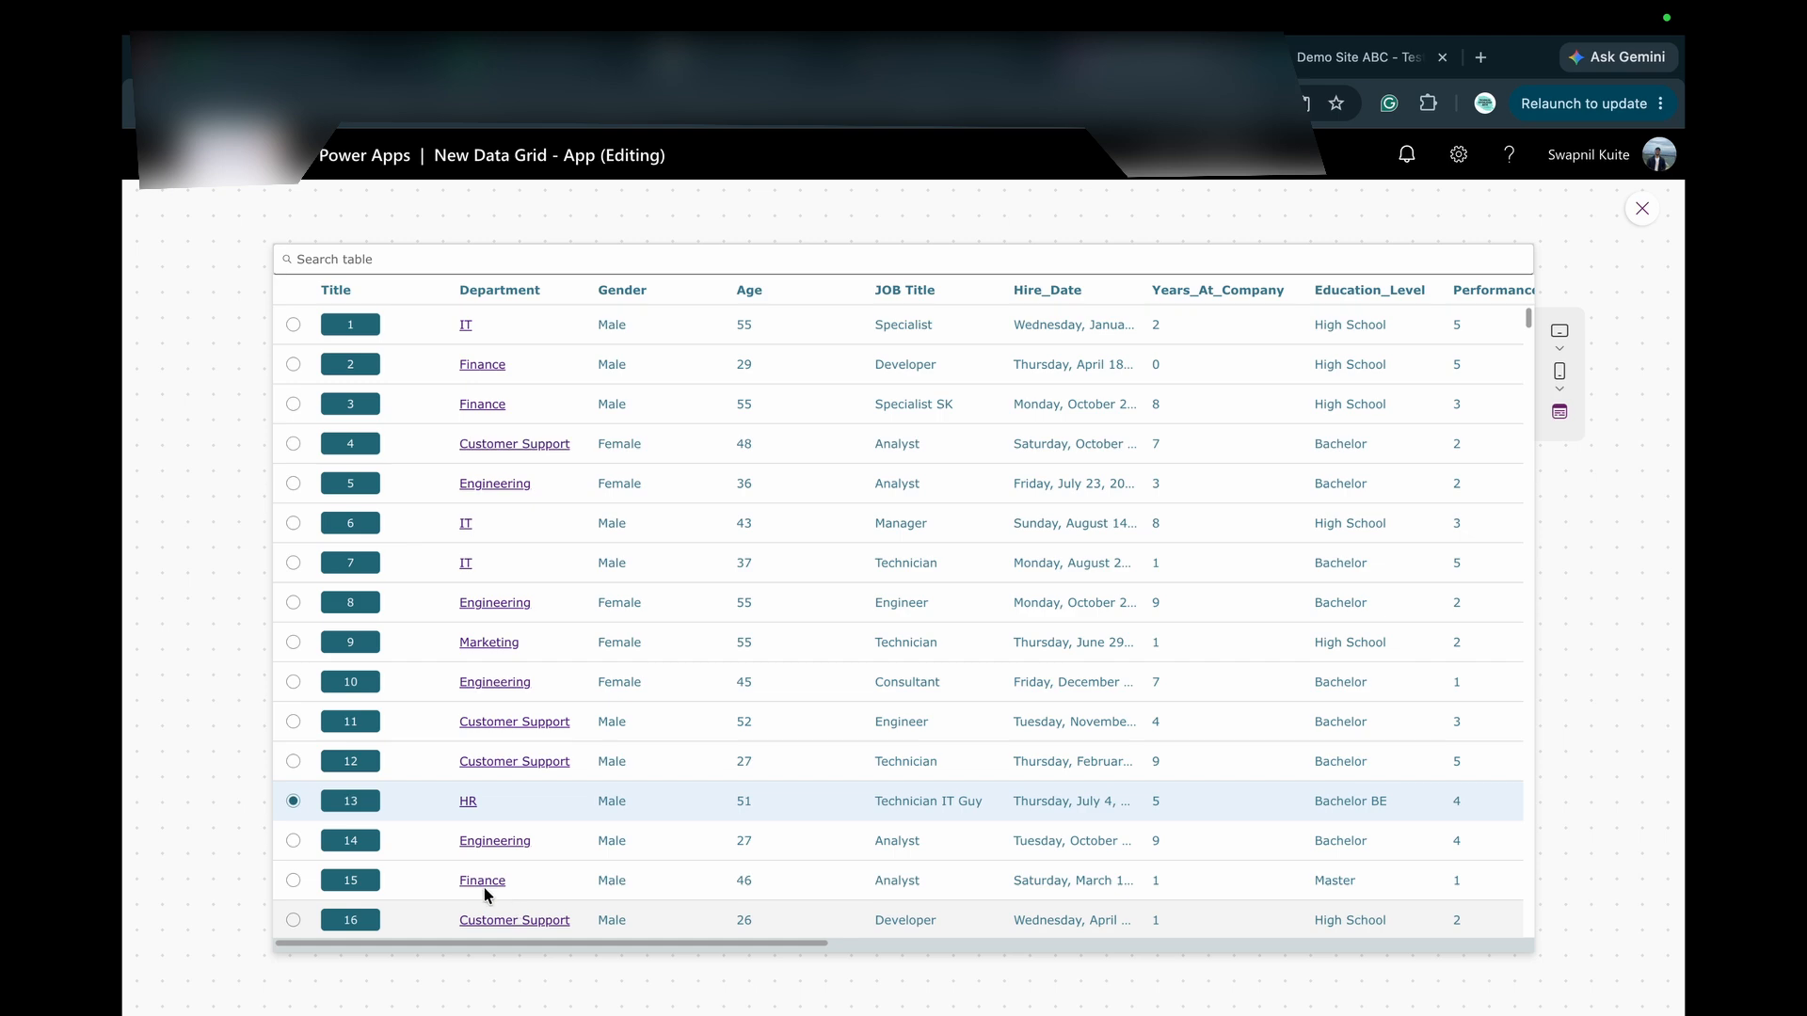
Open record 13 from the data grid and review its form fields on Tab 1 and Tab 2.
scroll(428, 823, down, 2)
scroll(425, 818, up, 2)
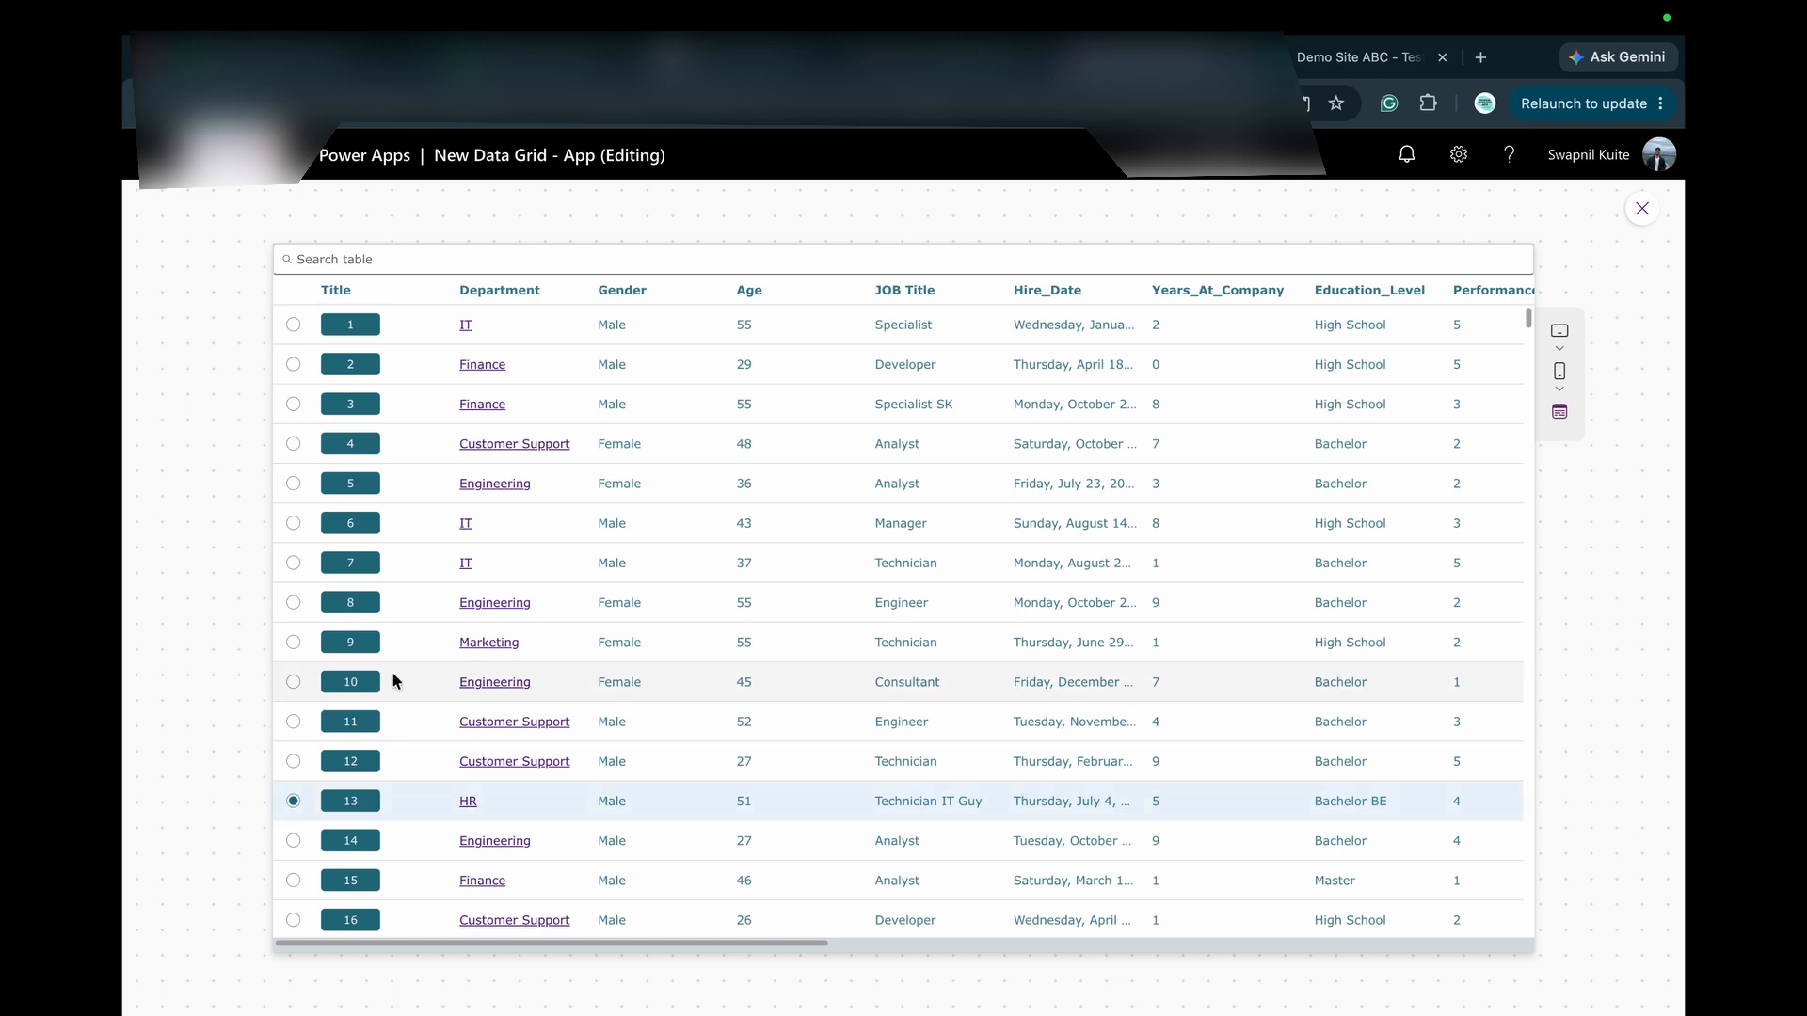
click(351, 802)
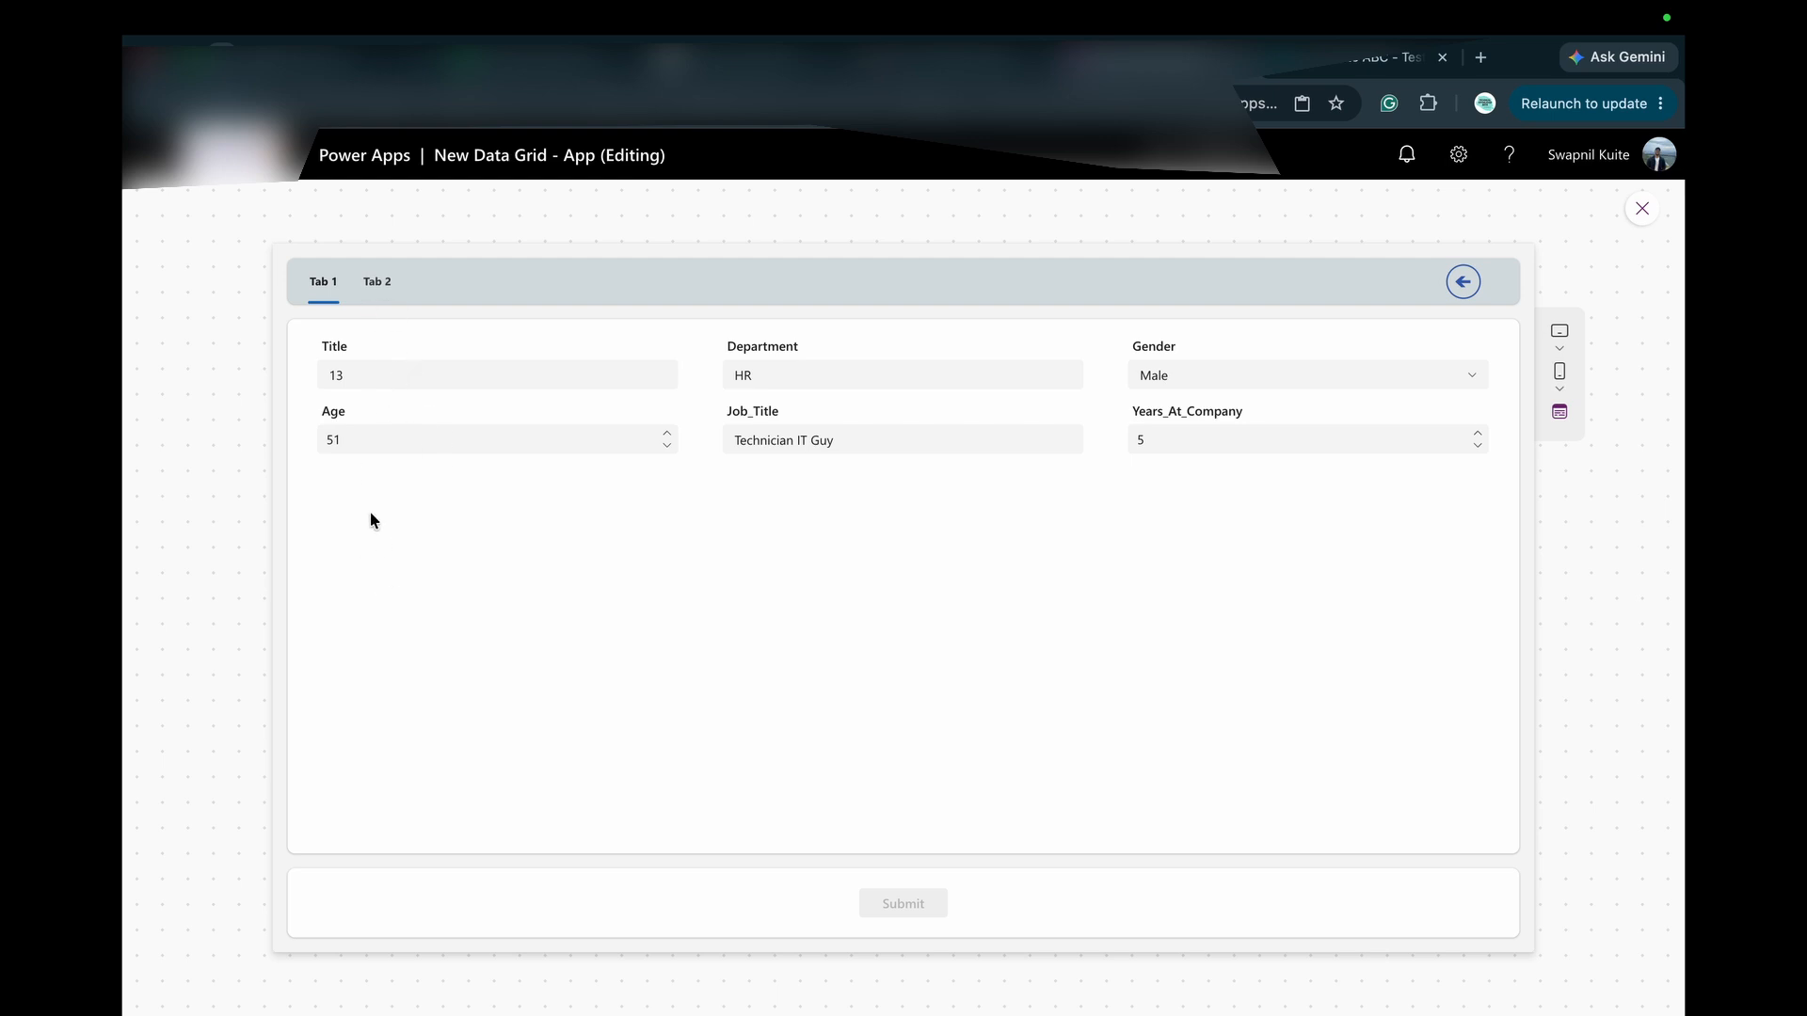
click(378, 307)
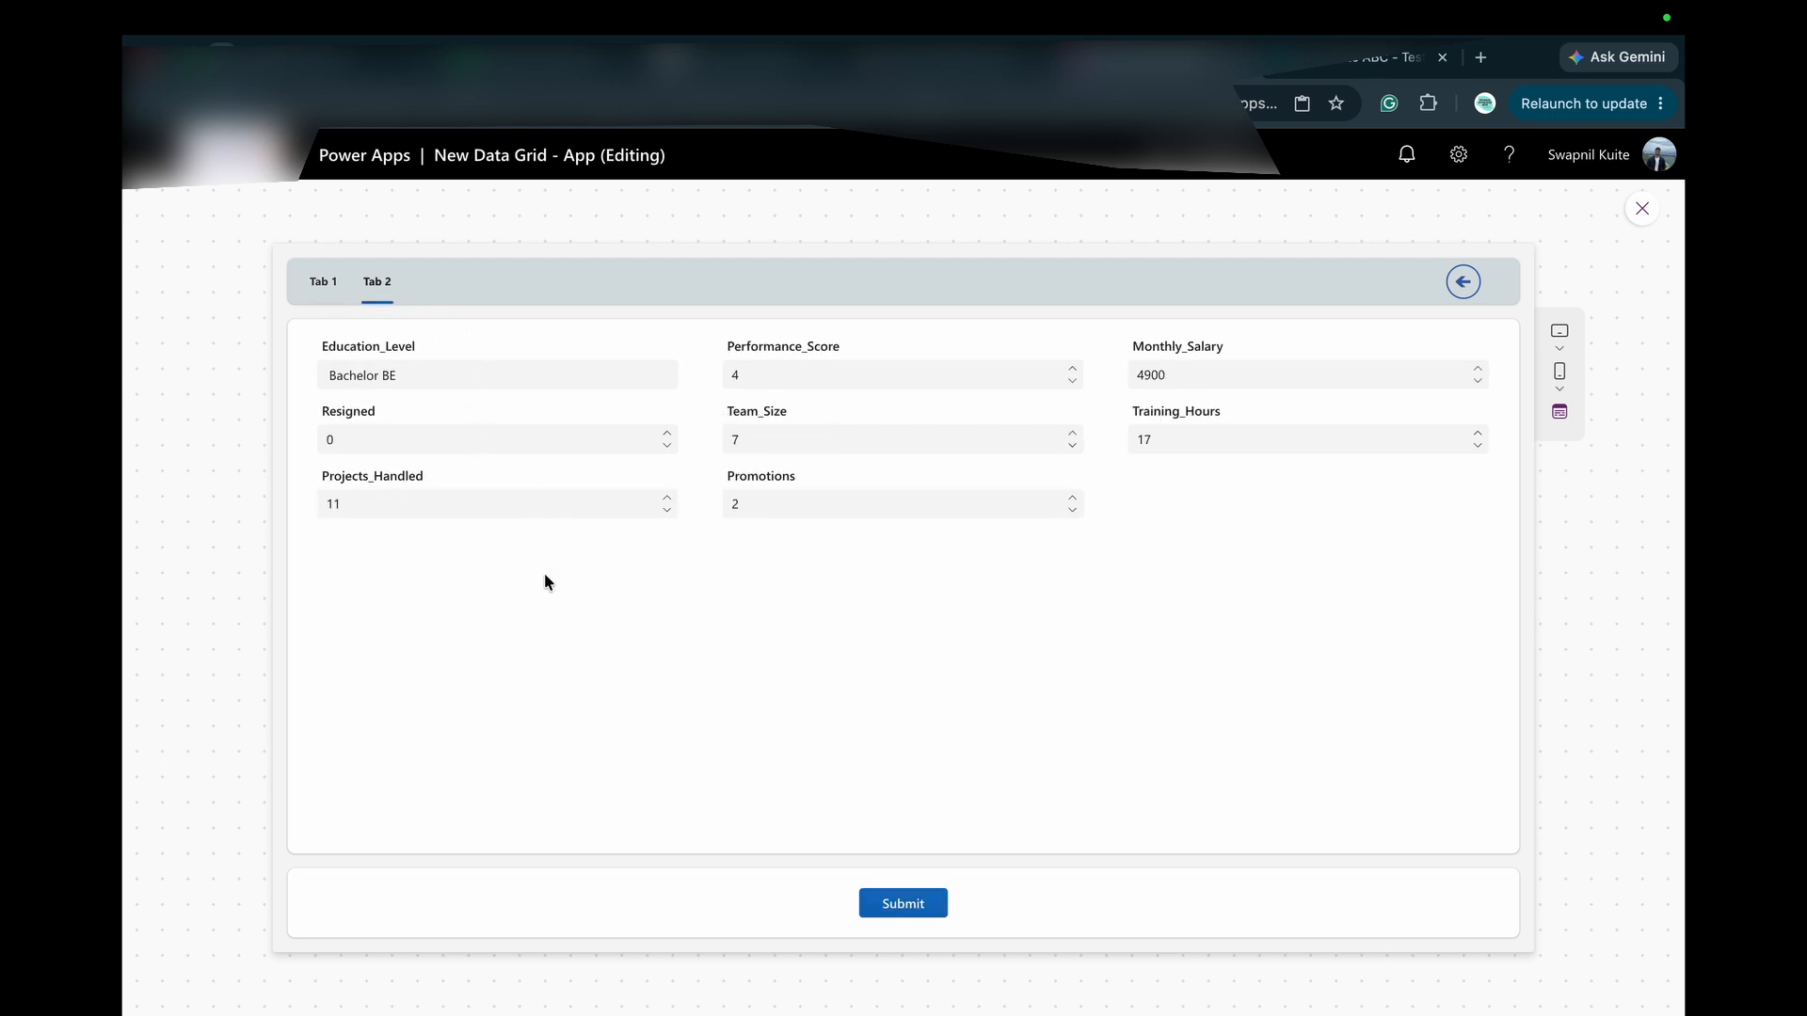
click(322, 284)
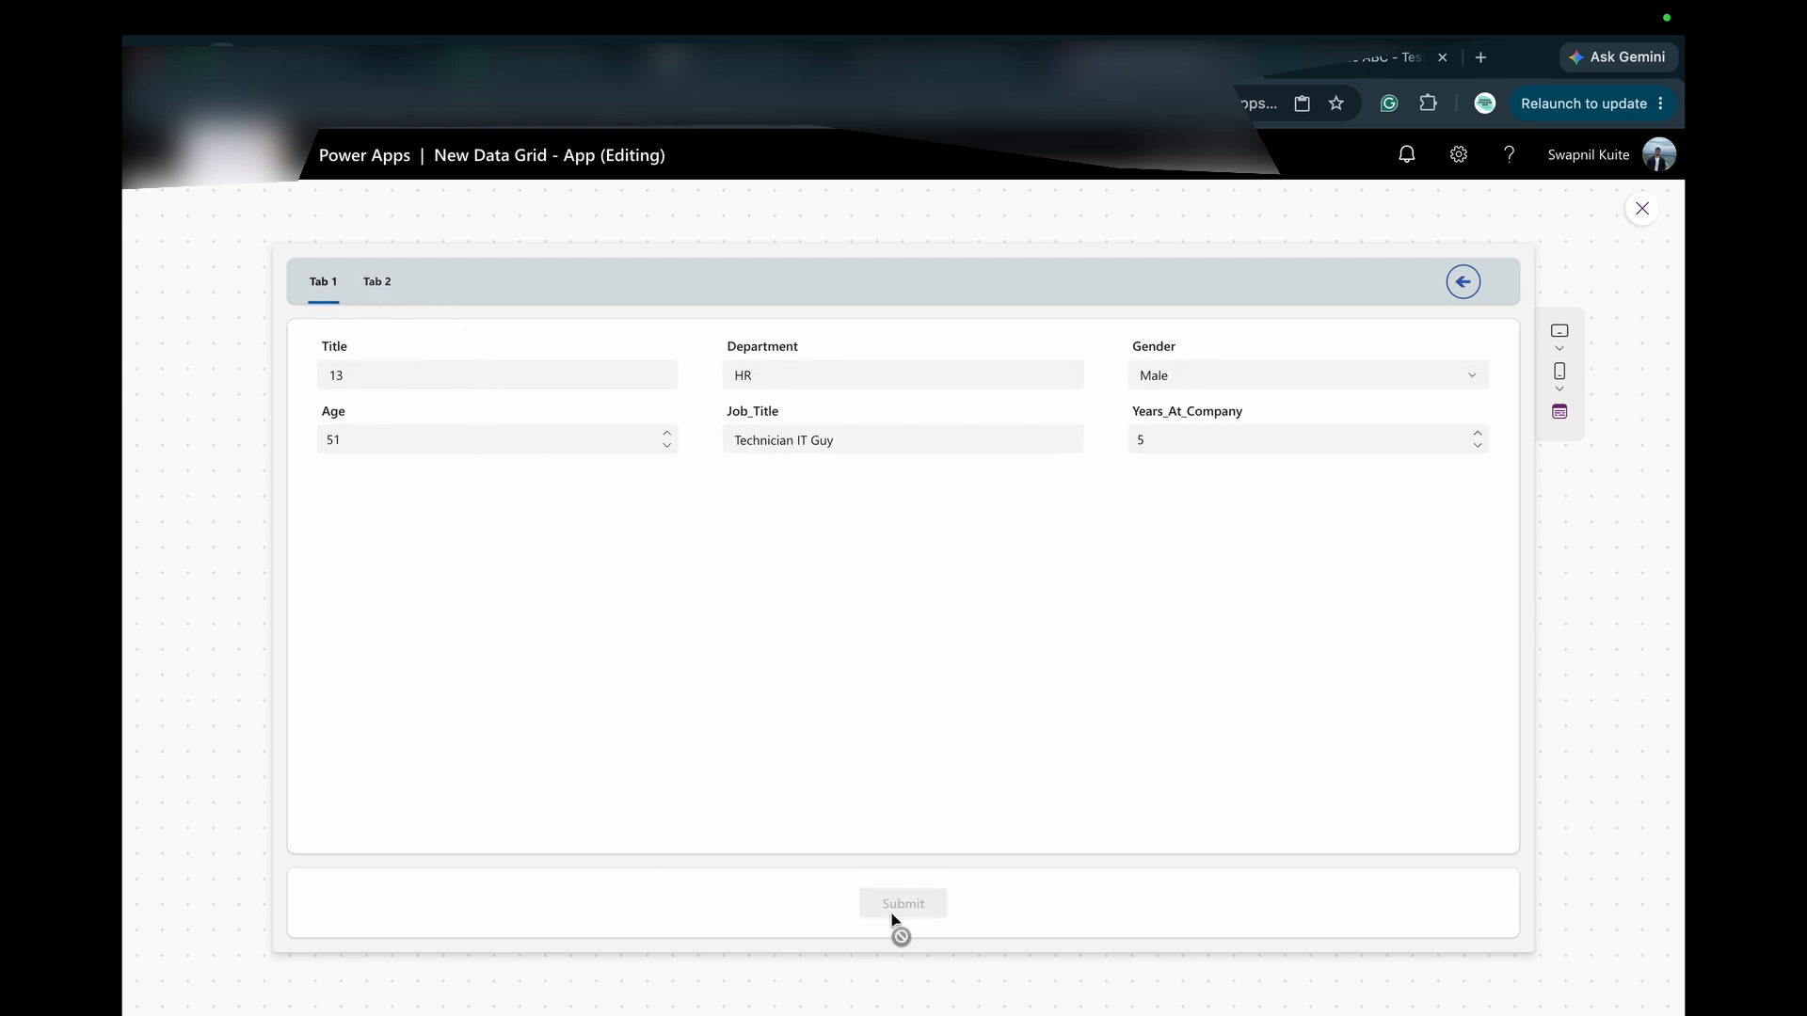
click(377, 281)
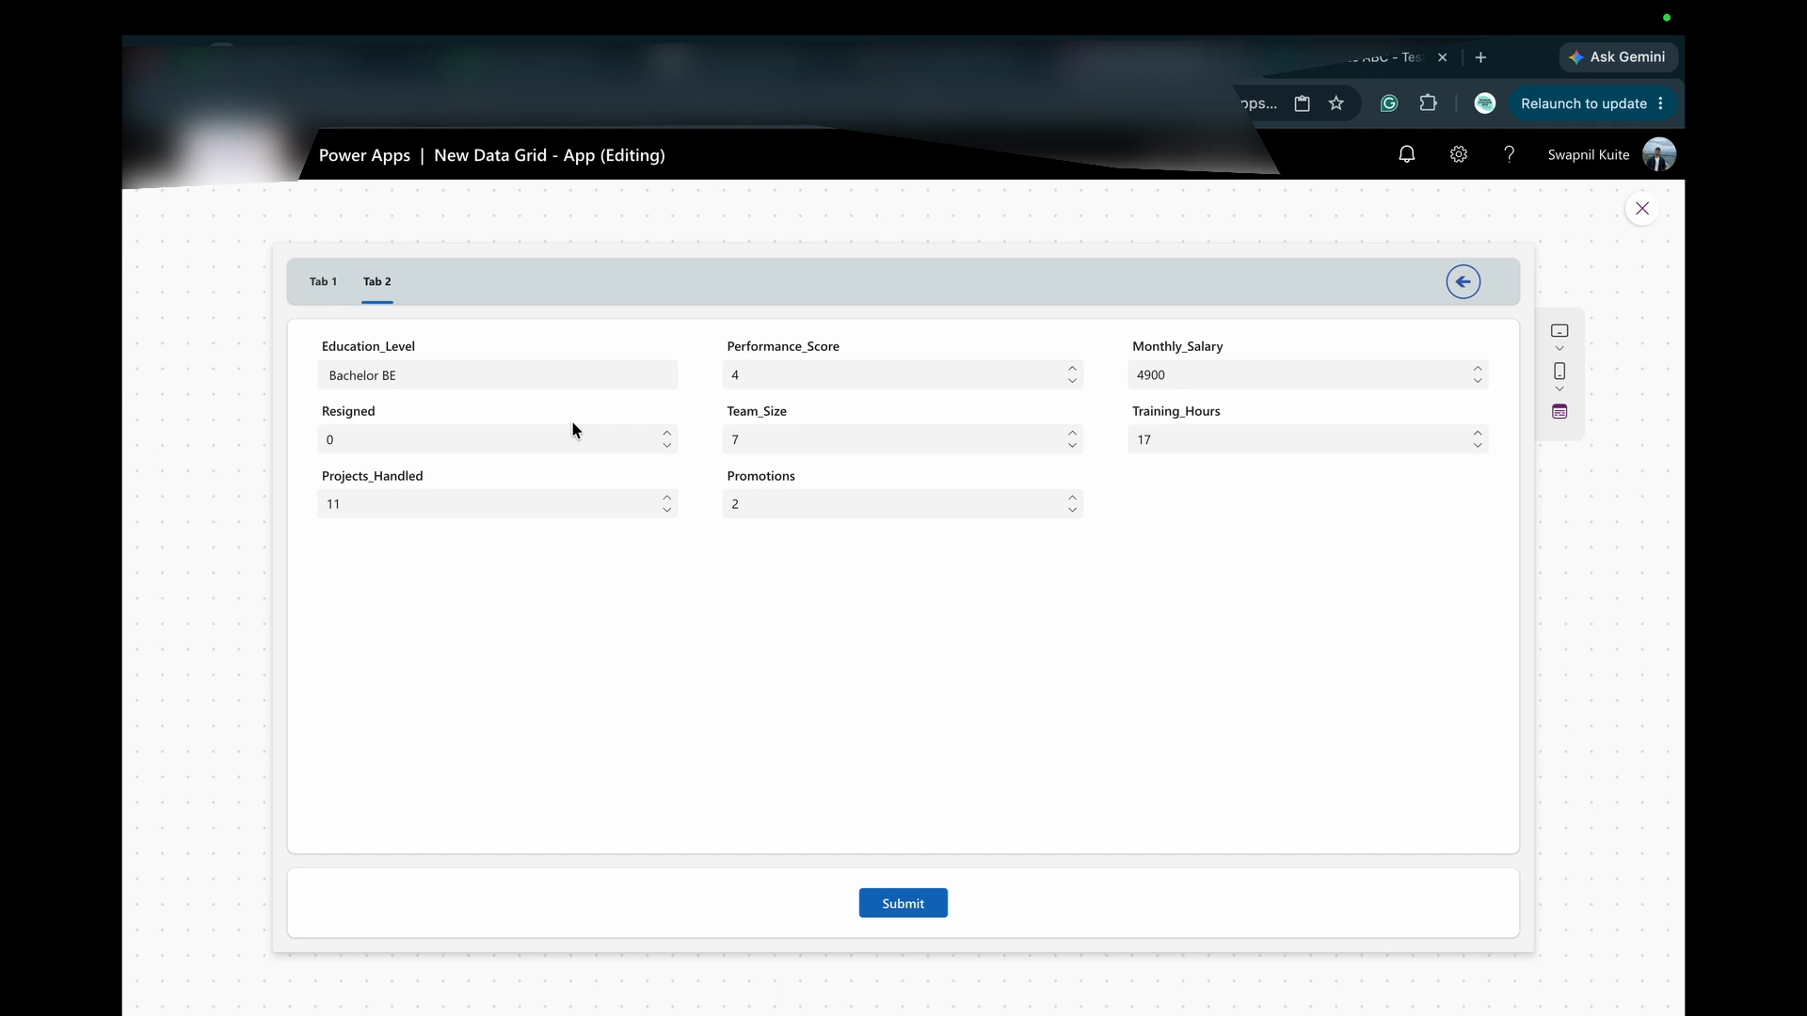
Append "AAA" to the record's Education_Level on Tab 2 and submit the form.
click(416, 370)
text(AAA)
click(919, 911)
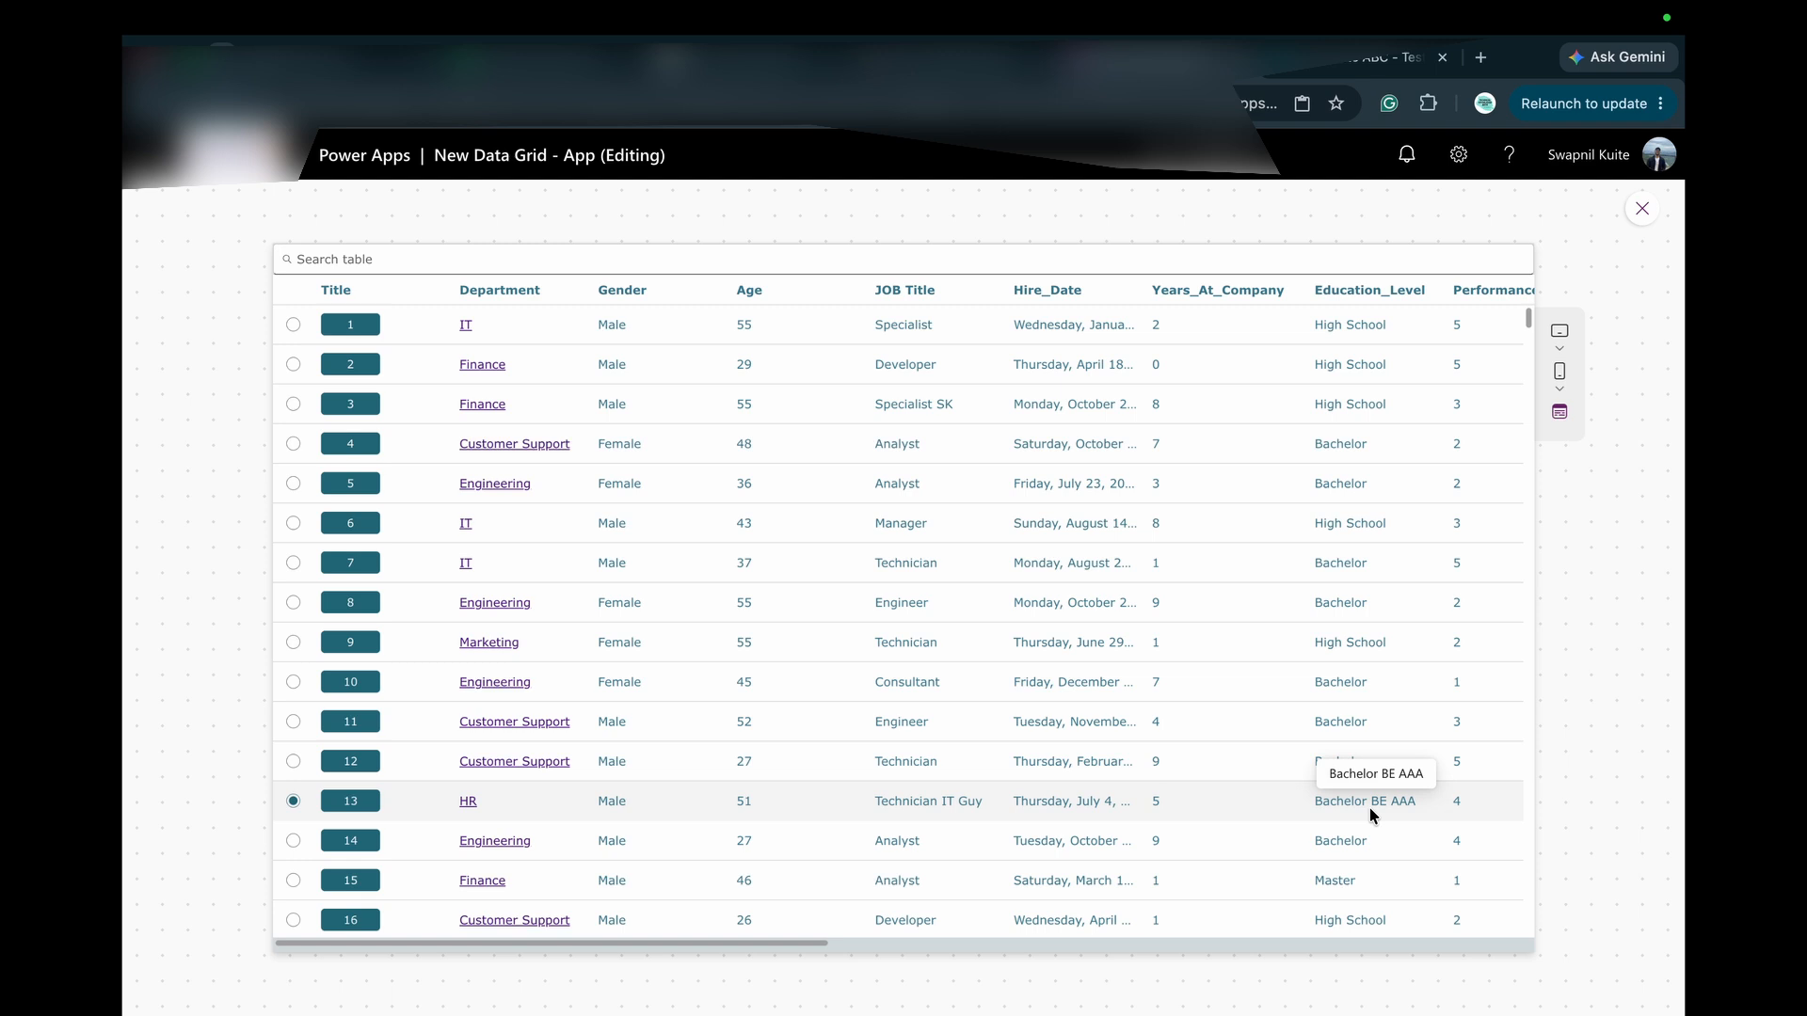
Exit the app preview, select the employee data grid to view its structure, and collapse the Data grid screen.
key(Escape)
click(198, 492)
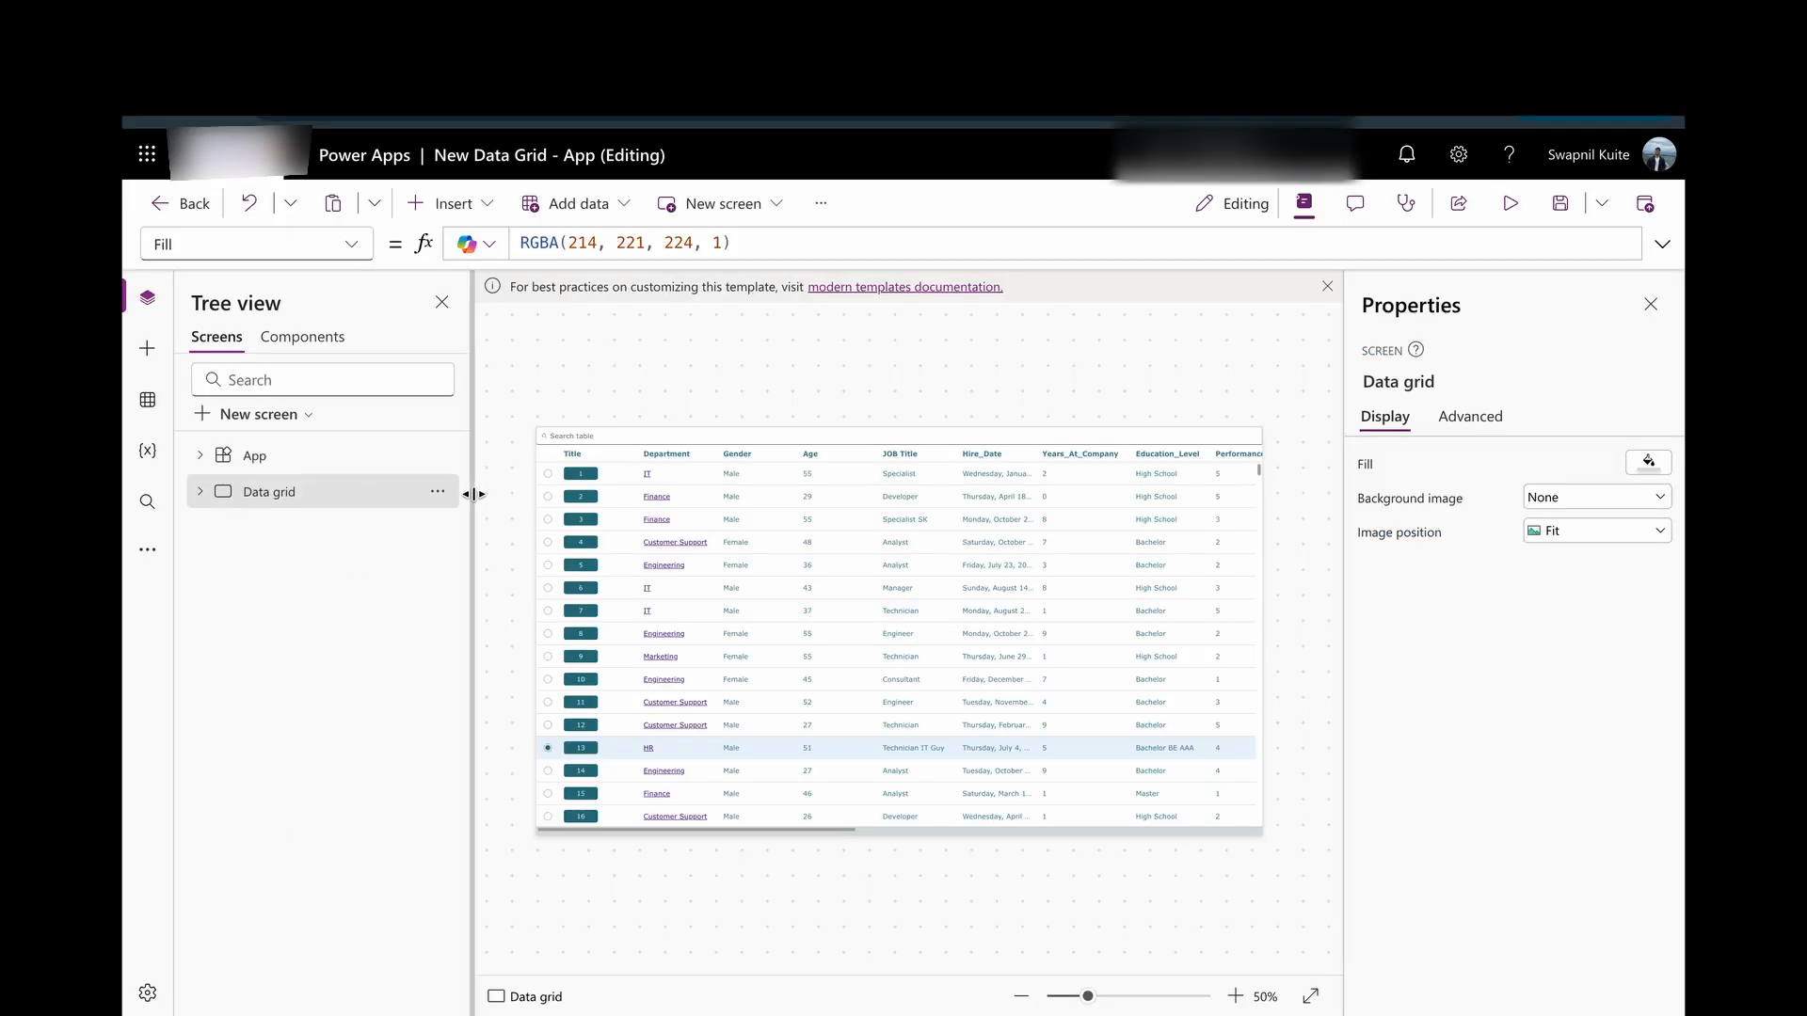
click(585, 474)
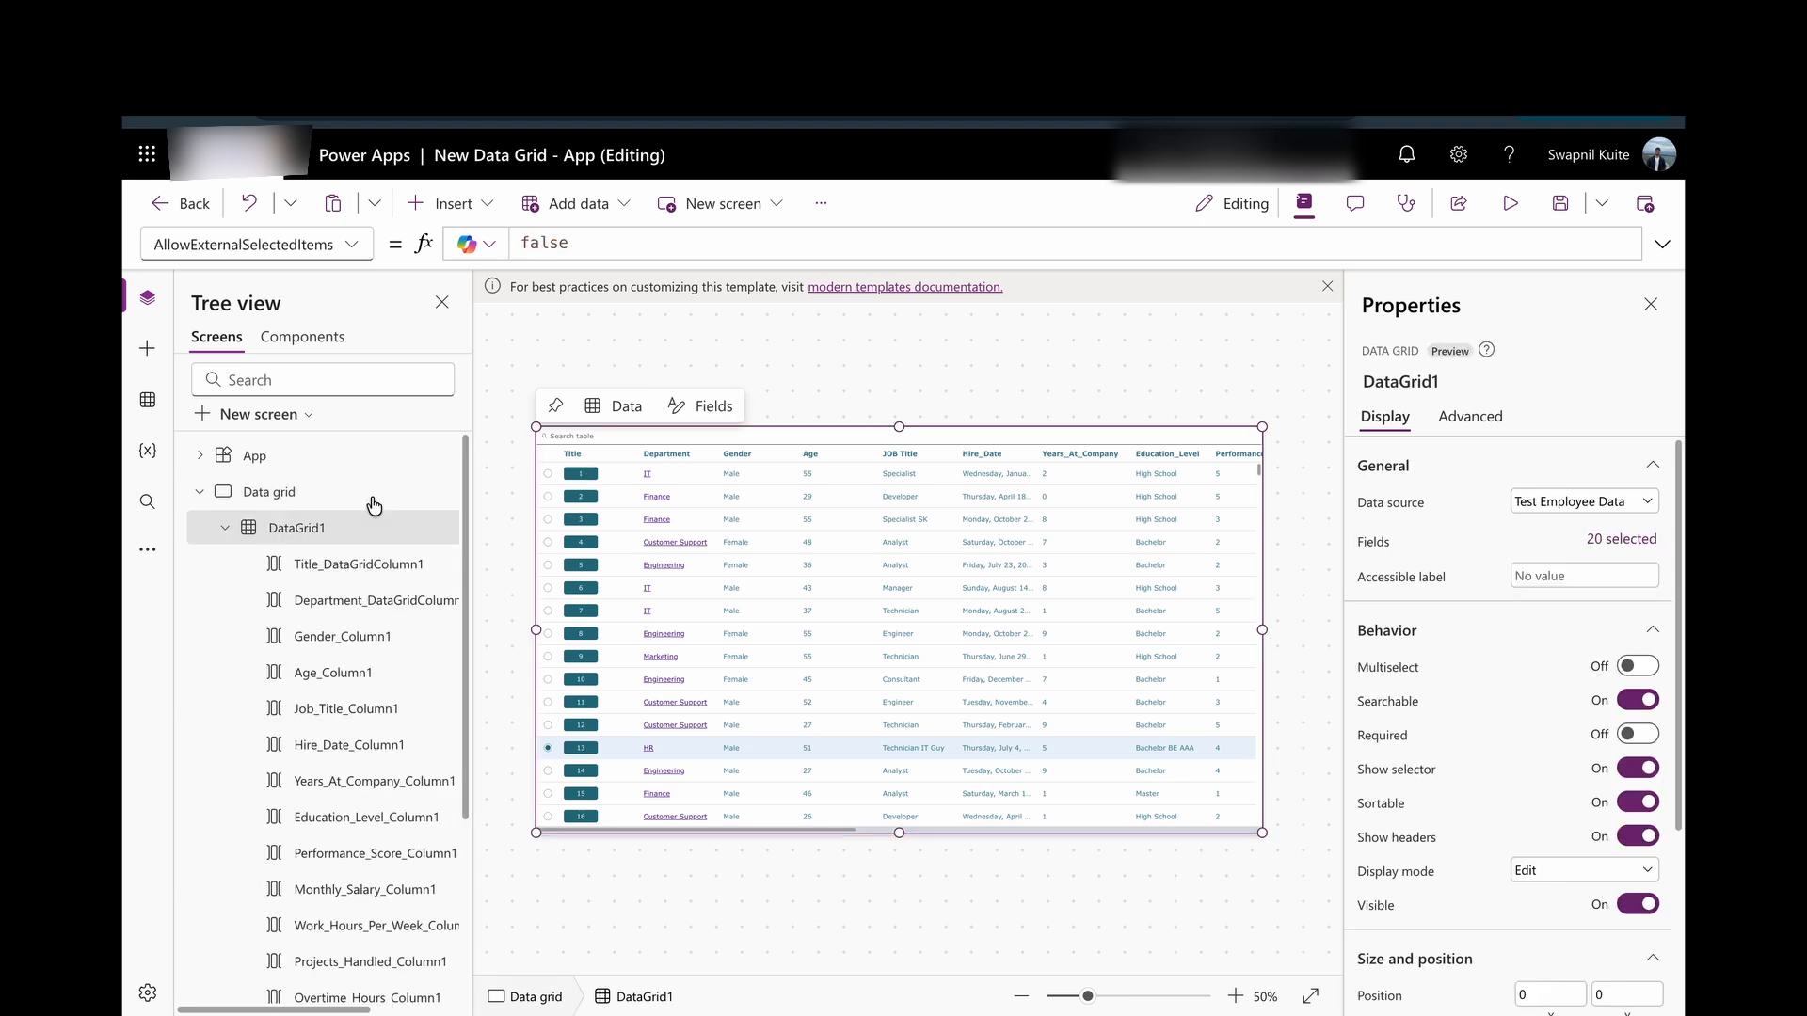
click(200, 491)
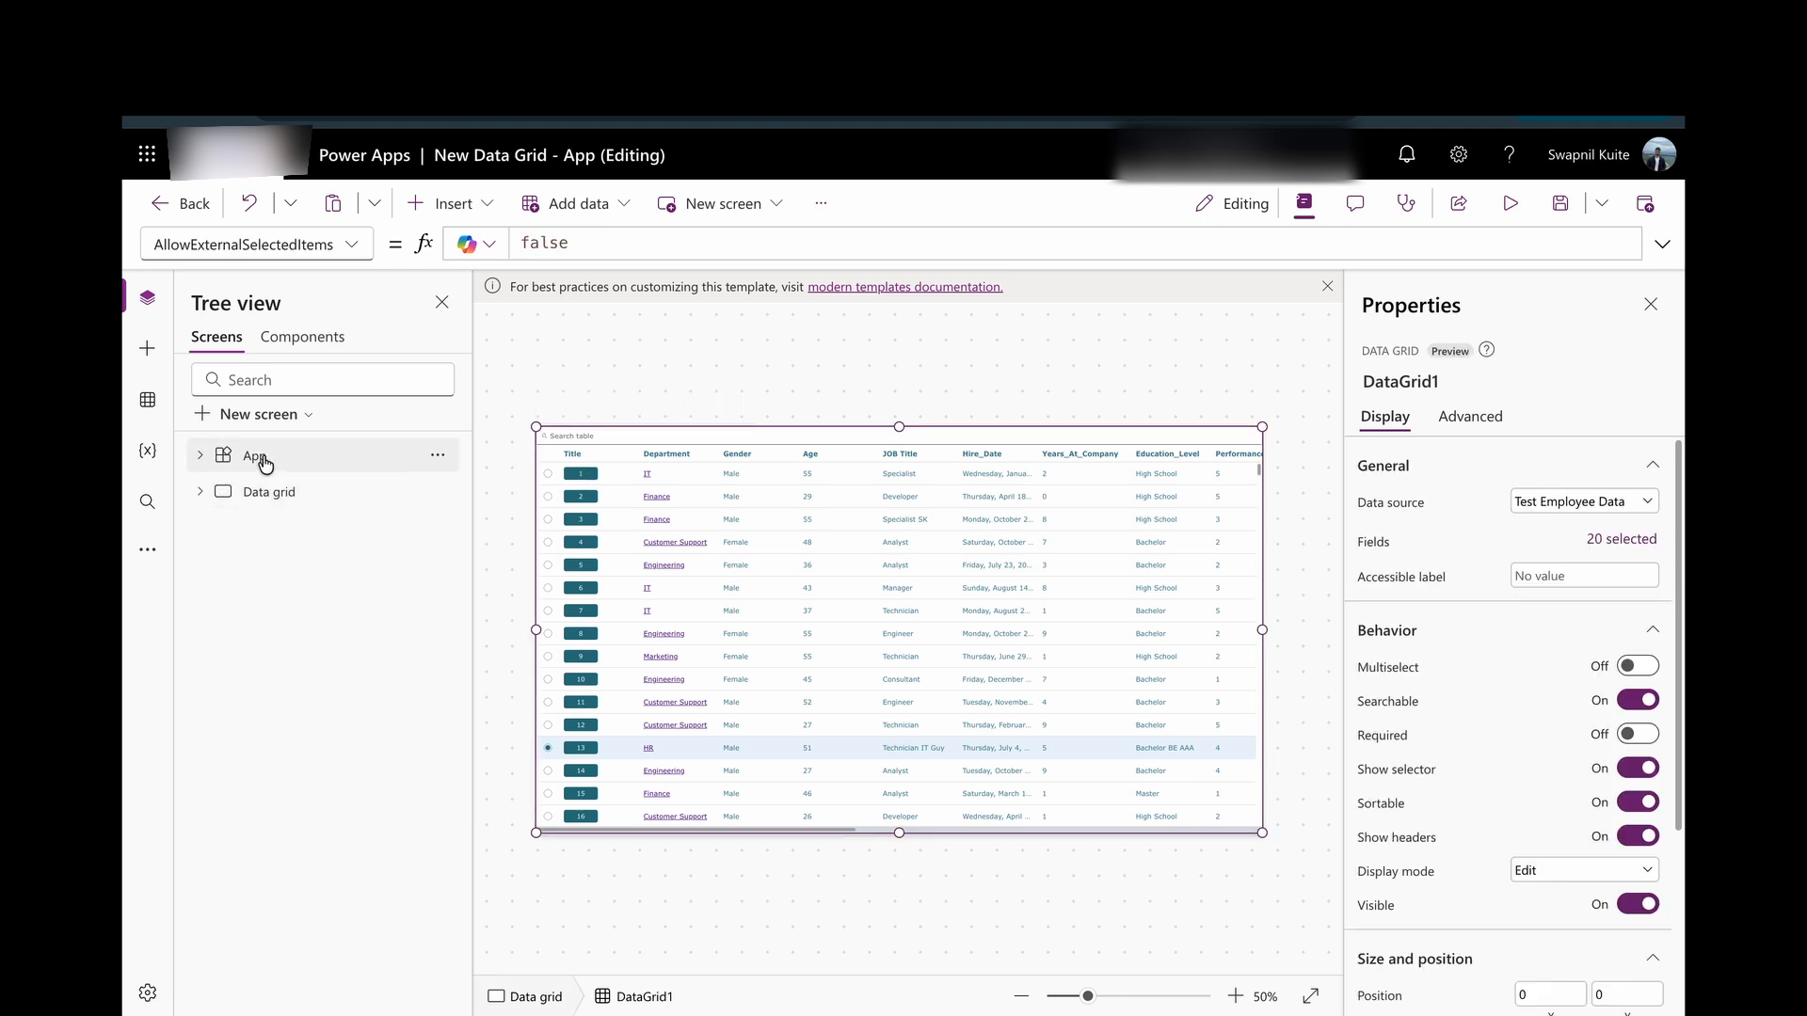
Add a new screen to the app using the Header and footer layout.
click(260, 418)
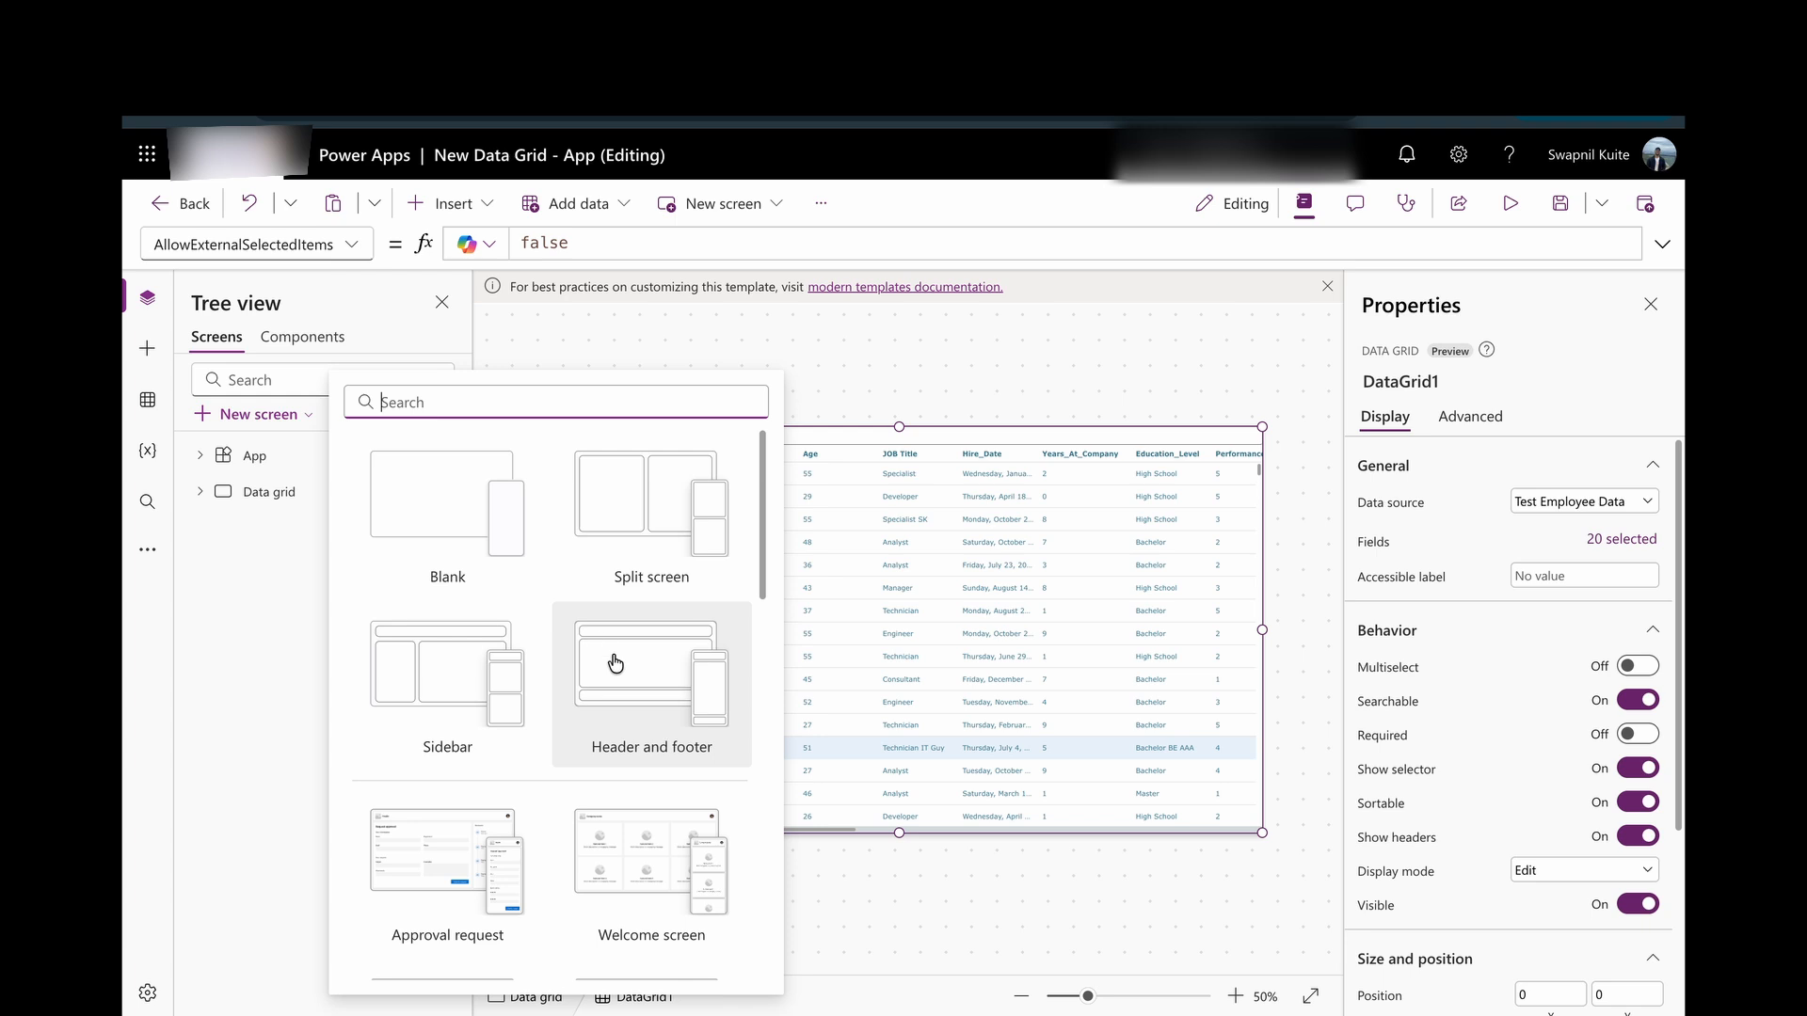
click(639, 673)
click(748, 561)
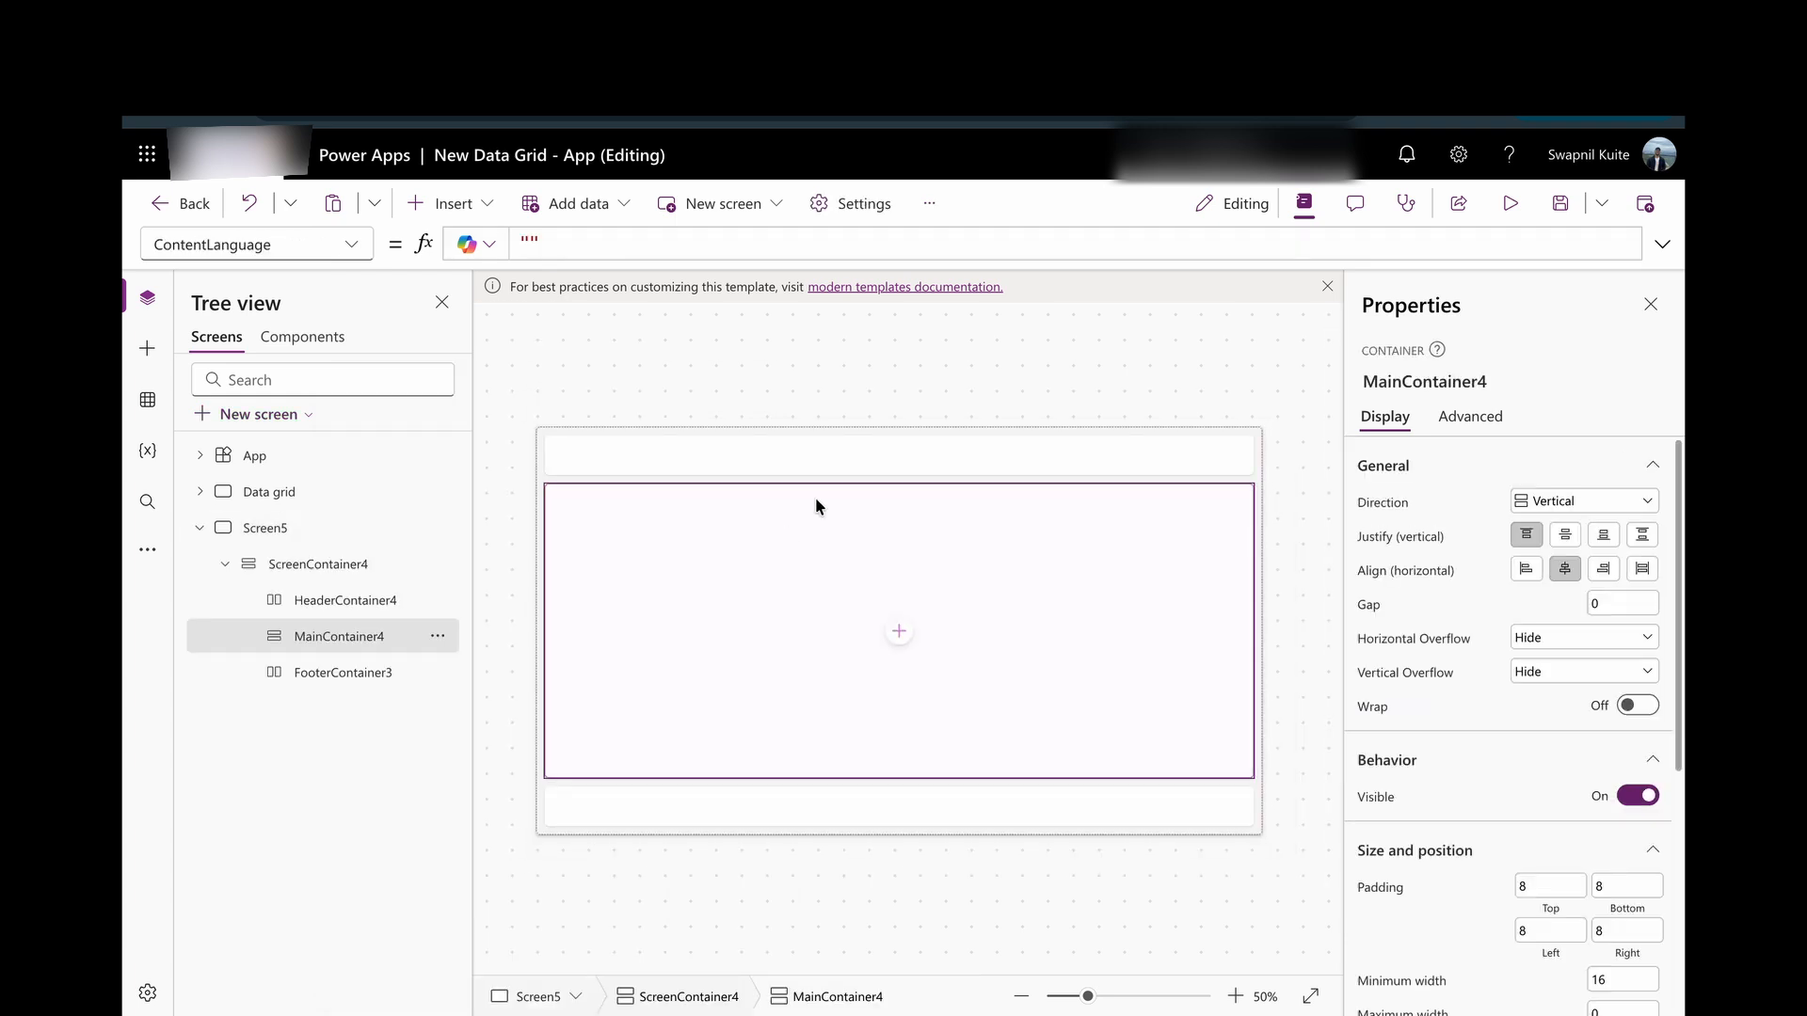
Insert a Tab list control into the new screen's header container.
click(849, 465)
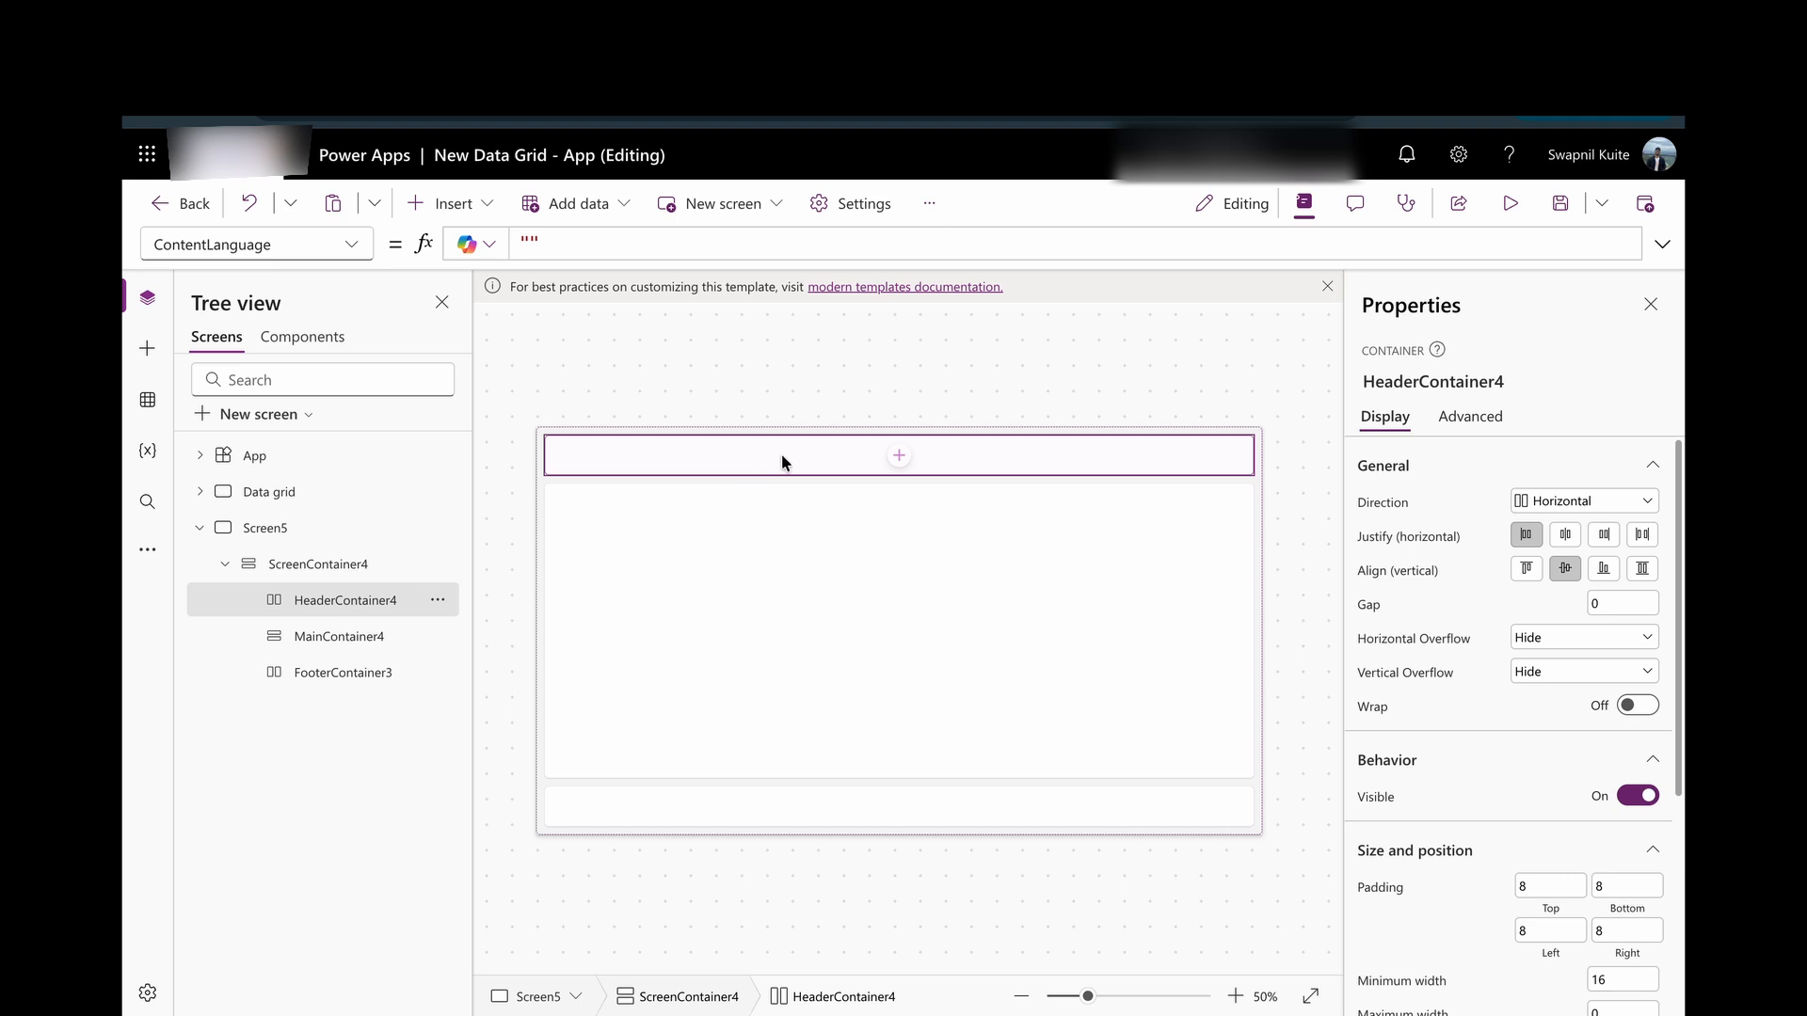
click(454, 214)
text(tab)
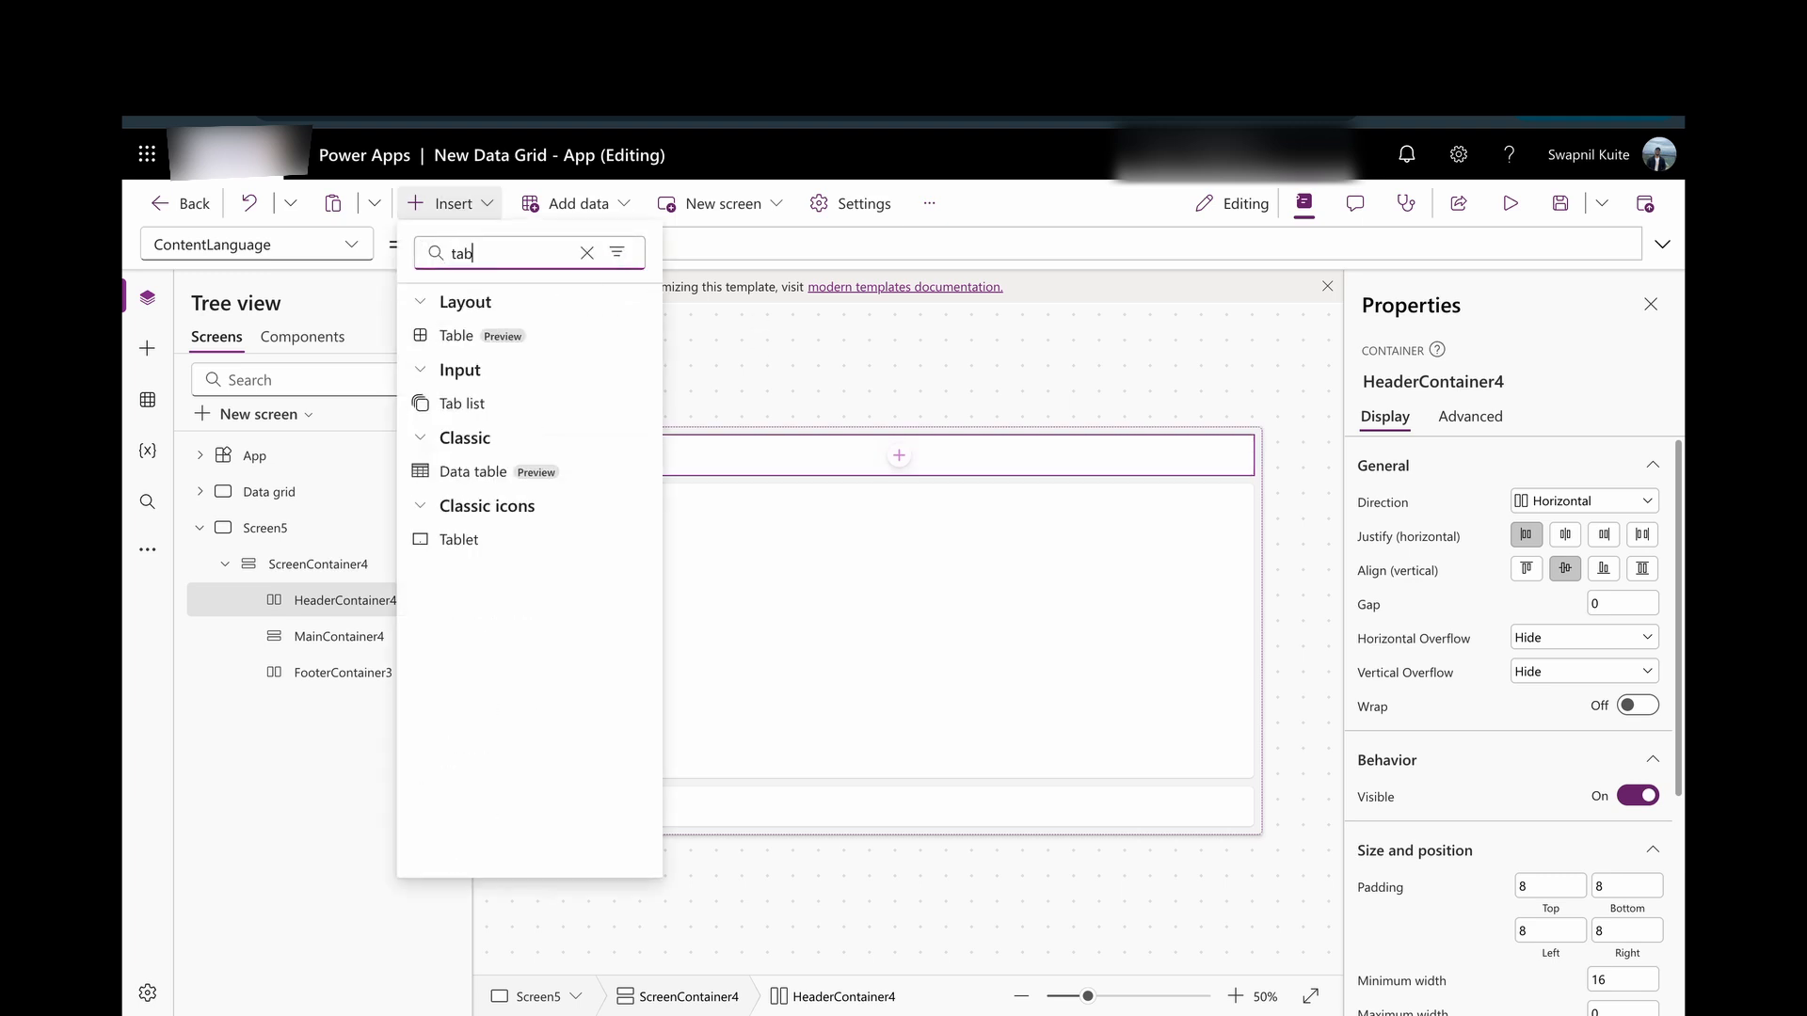
click(470, 404)
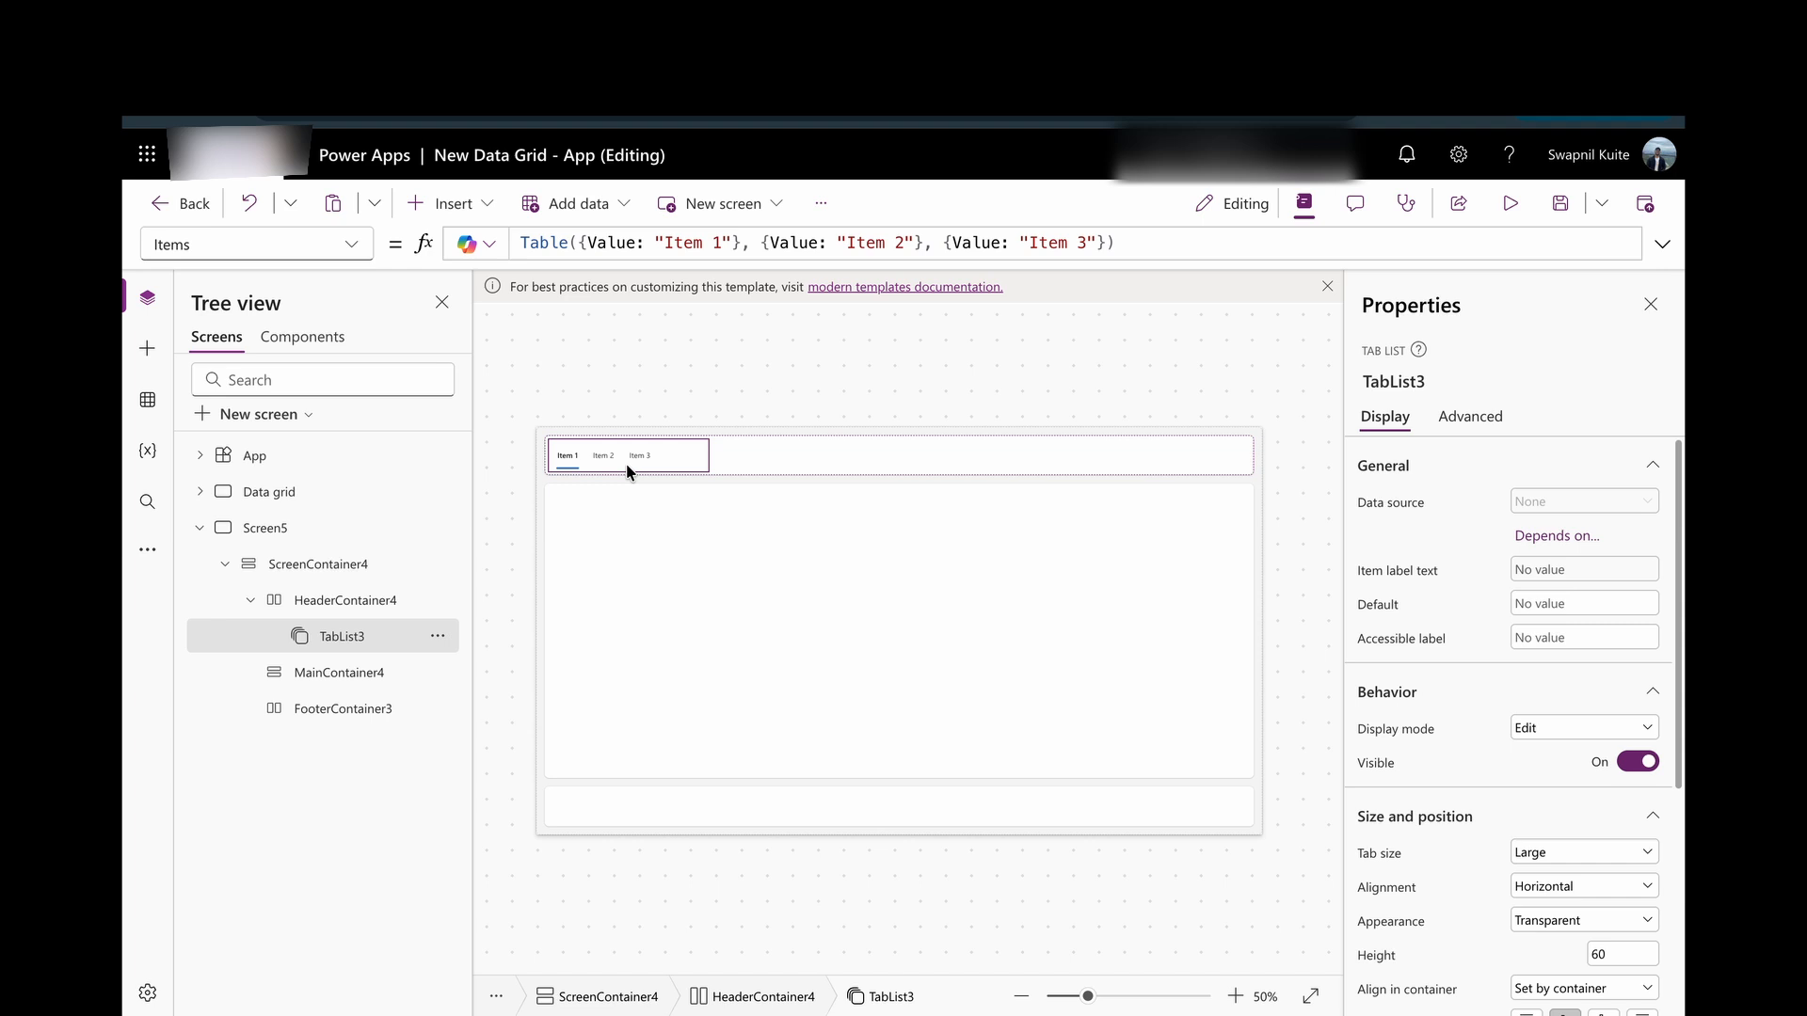
Format the tab list's Items formula across multiple lines and rename the first item "Tab 1".
click(1662, 245)
click(508, 389)
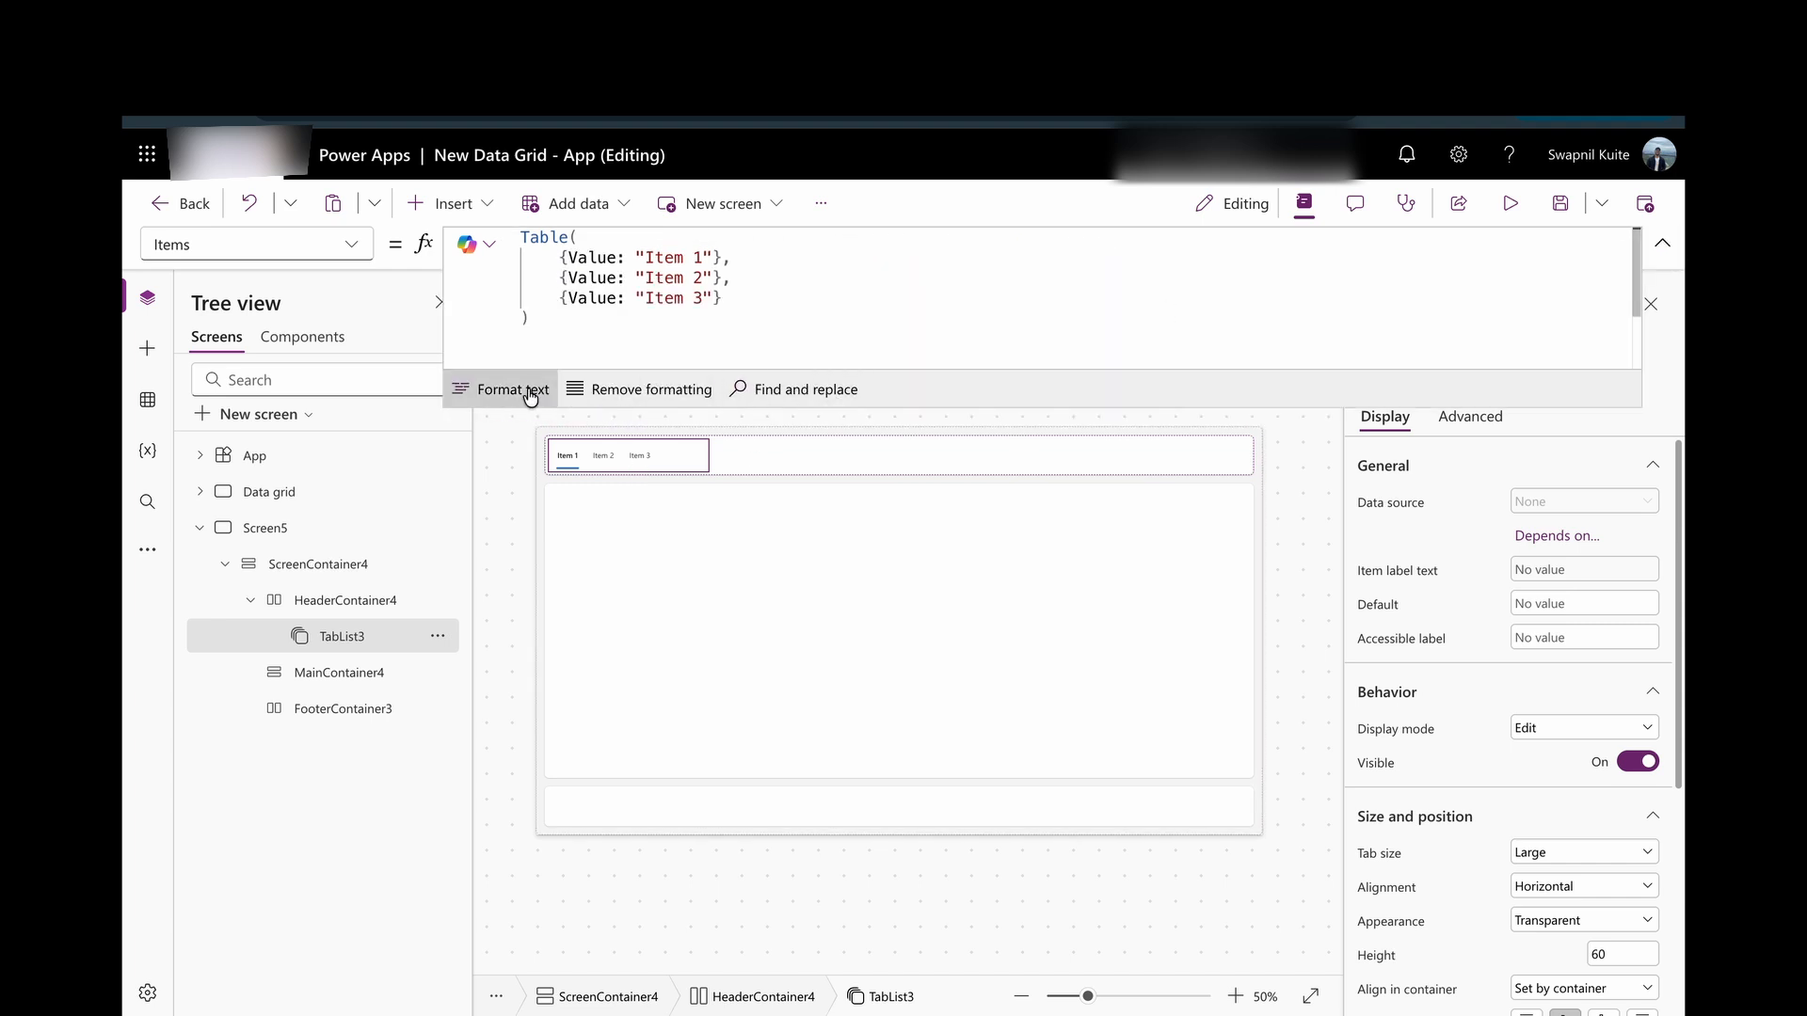
click(704, 258)
key(BackSpace)
key(BackSpace)
key(BackSpace)
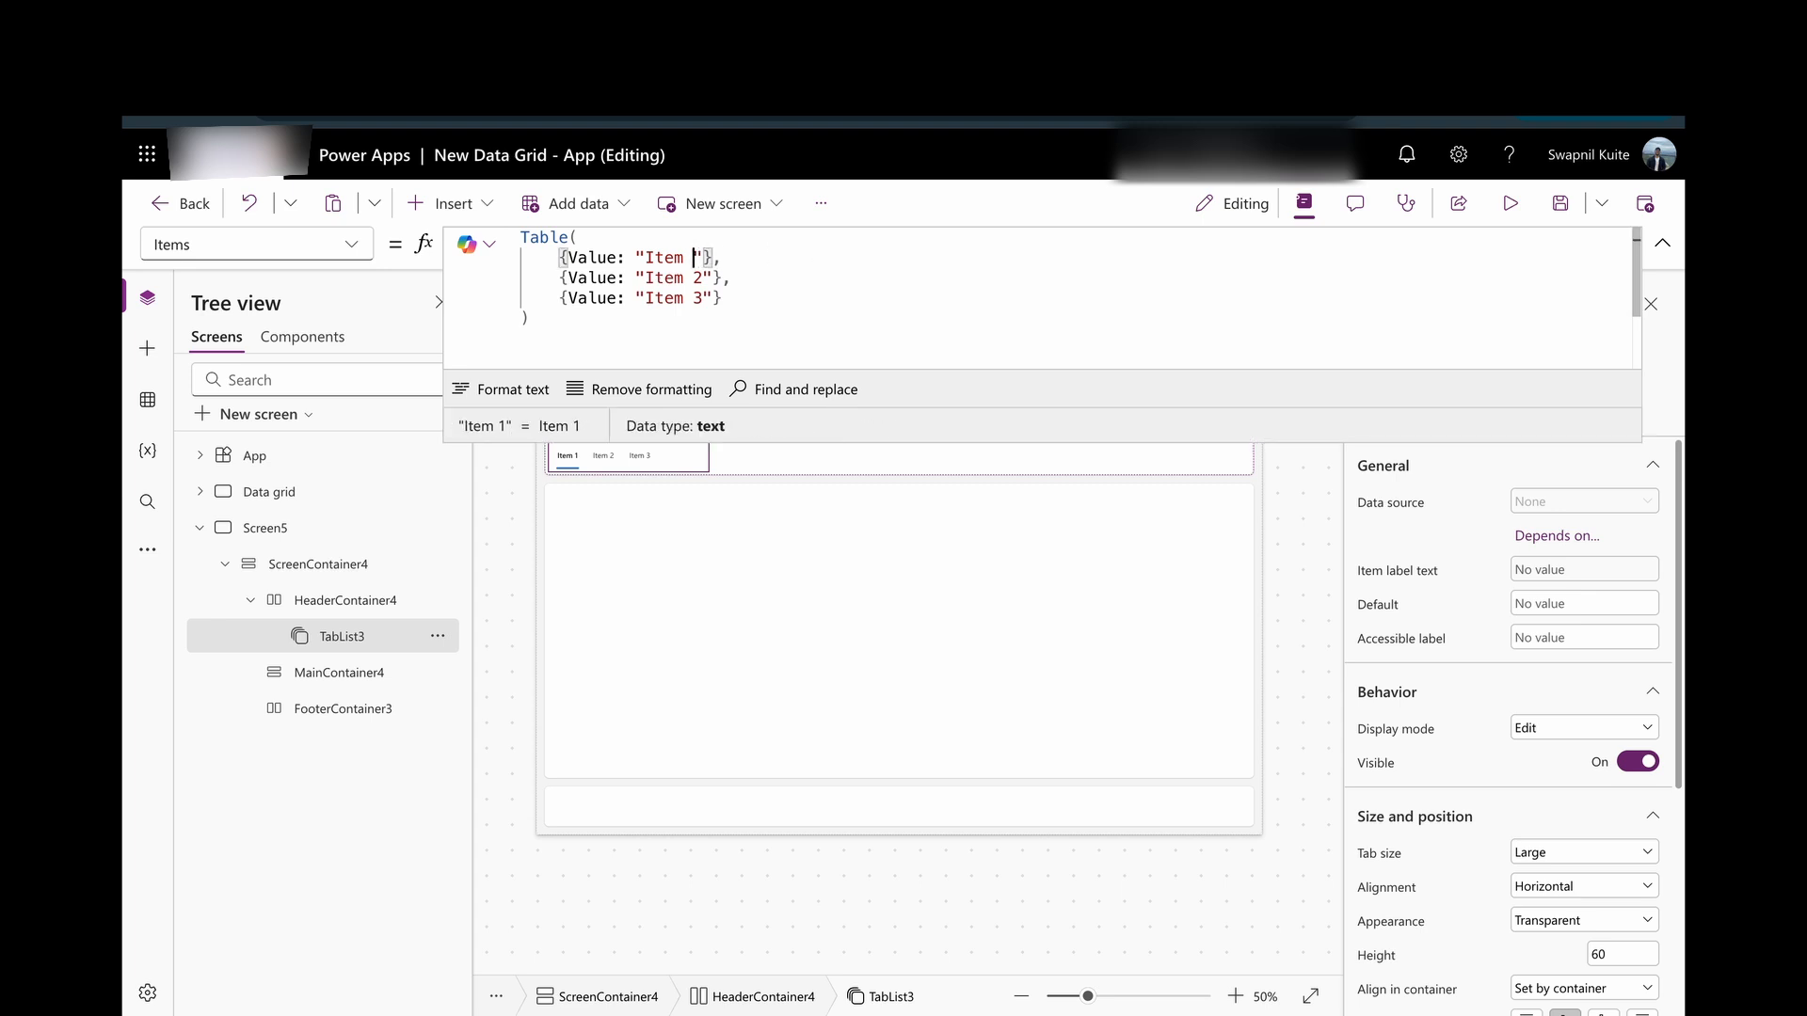
key(BackSpace)
key(BackSpace)
key(BackSpace)
text(Tab)
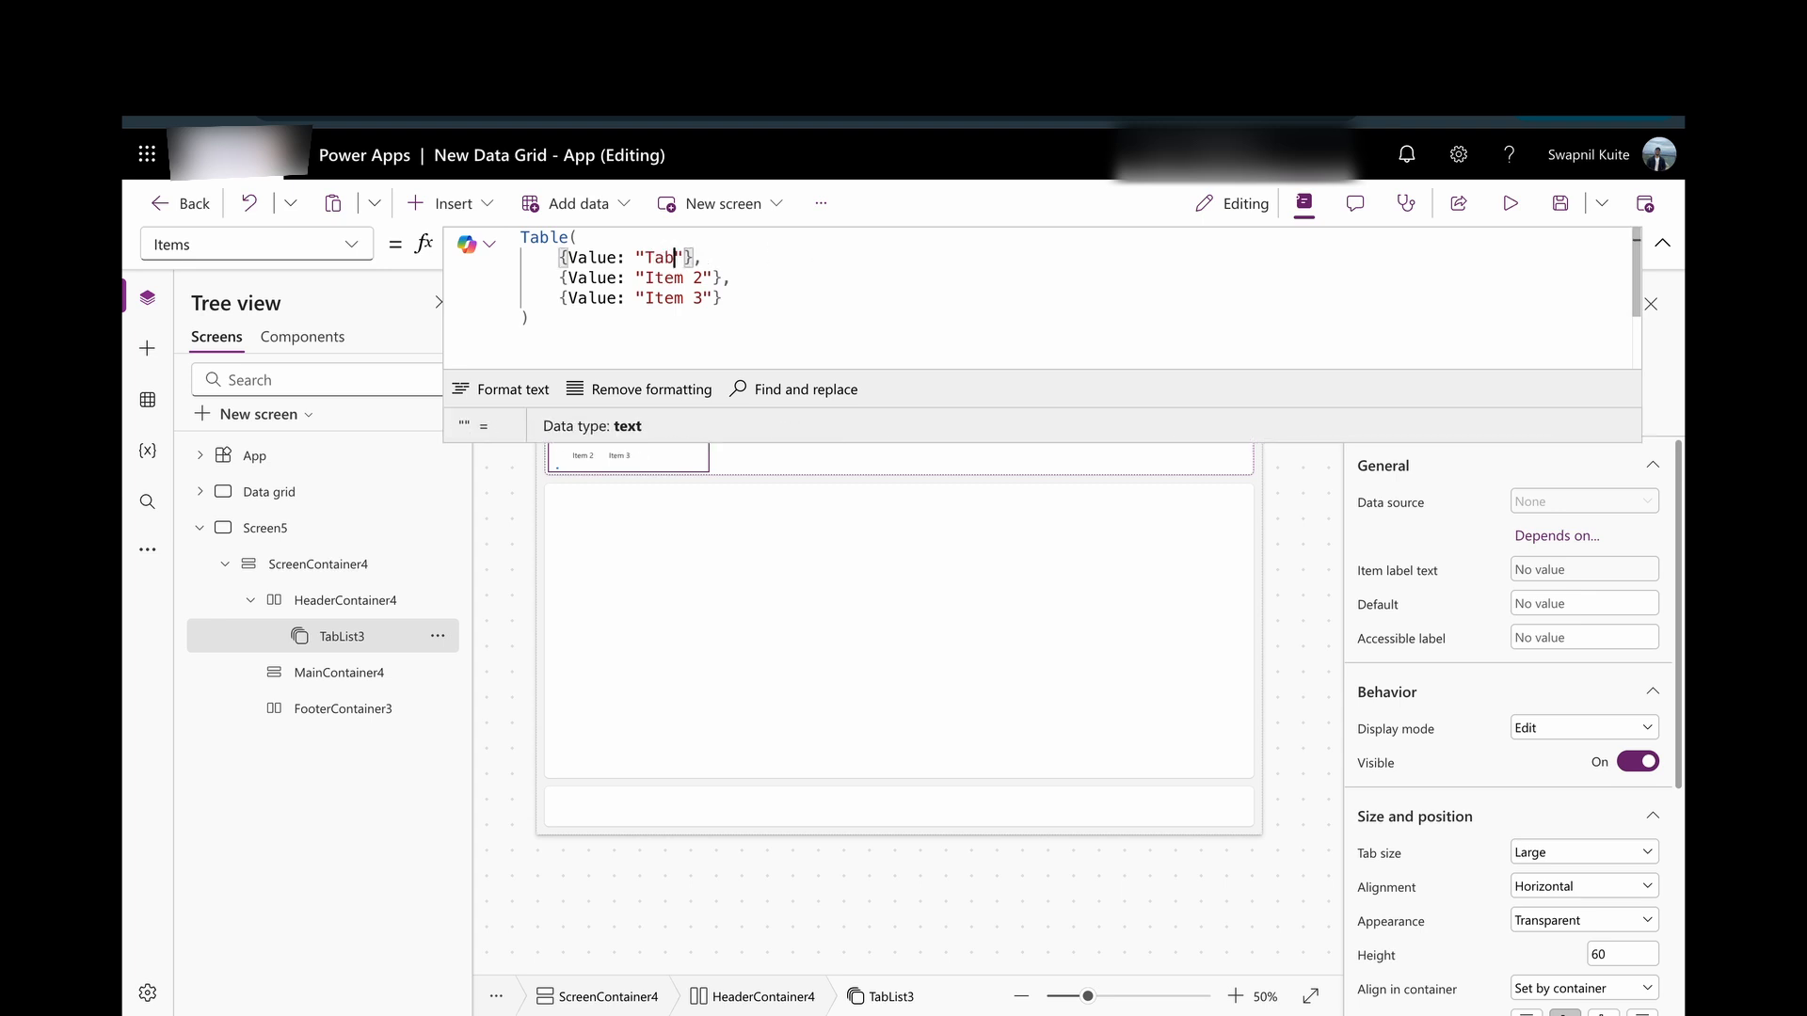
key(BackSpace)
key(BackSpace)
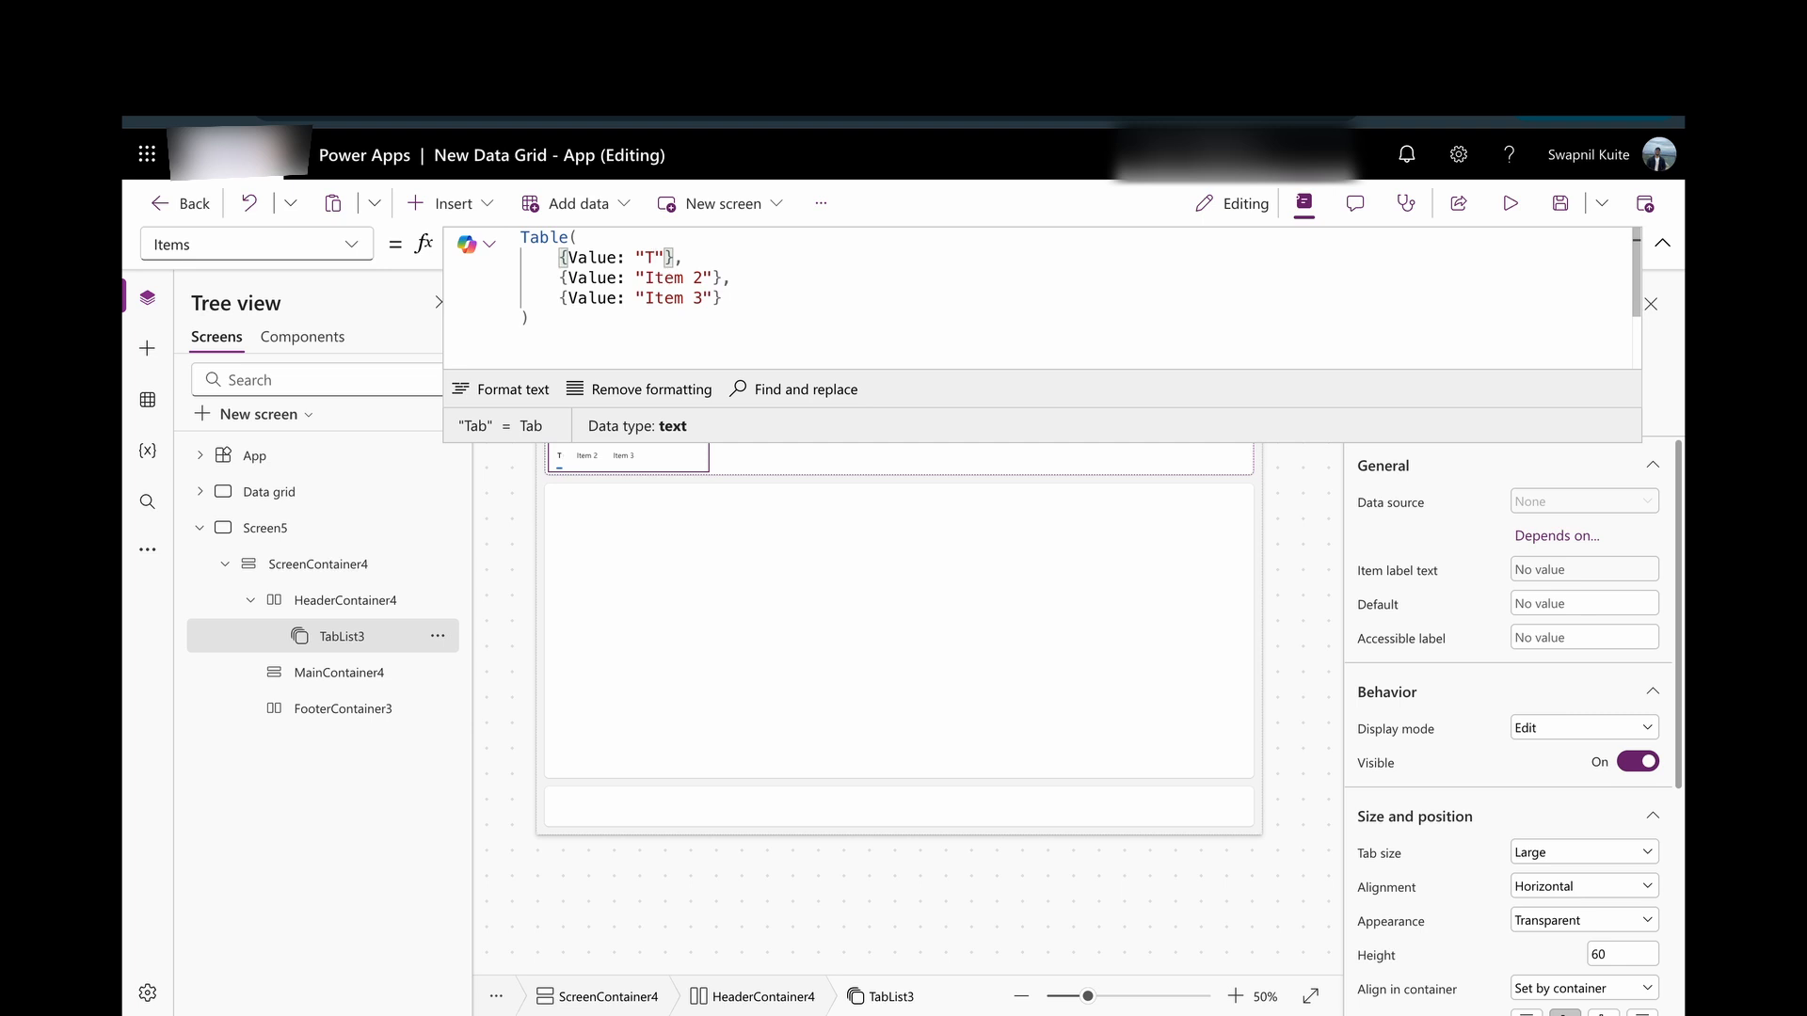
text(ab 1)
Add an ID field with value 1 to the Tab 1 record in the Items formula.
key(Right)
text(, )
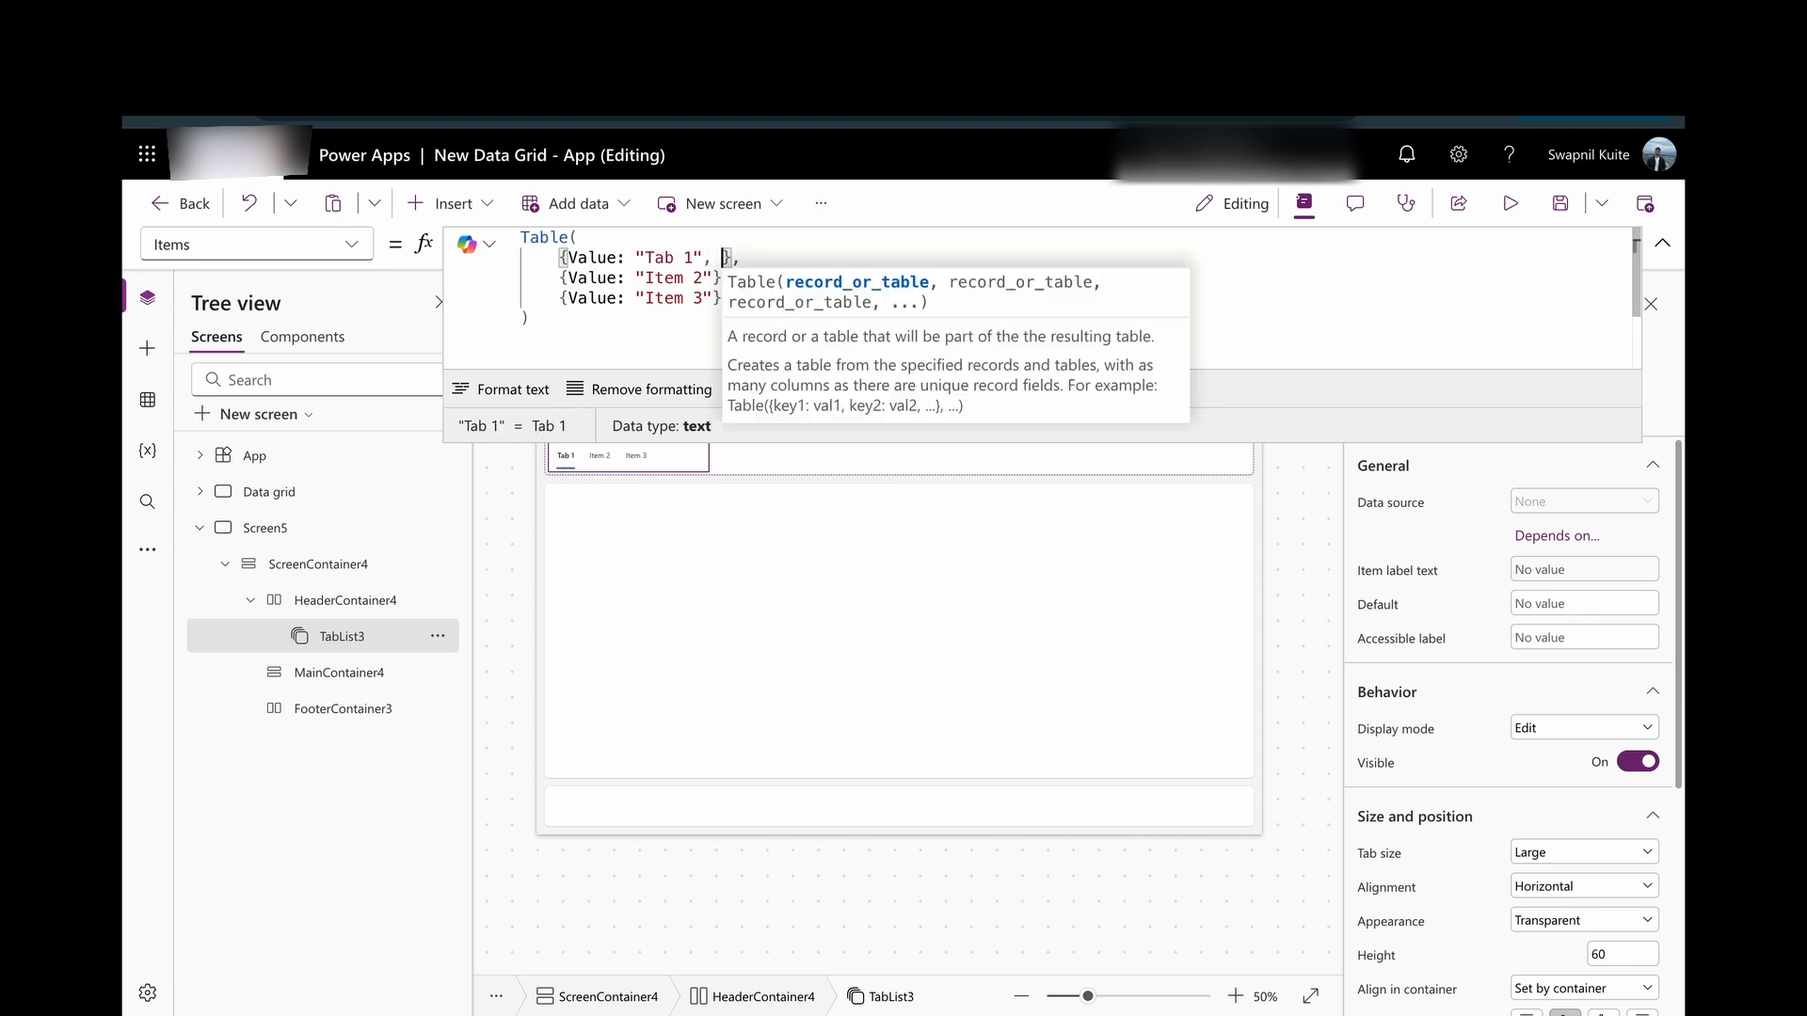
text(ID)
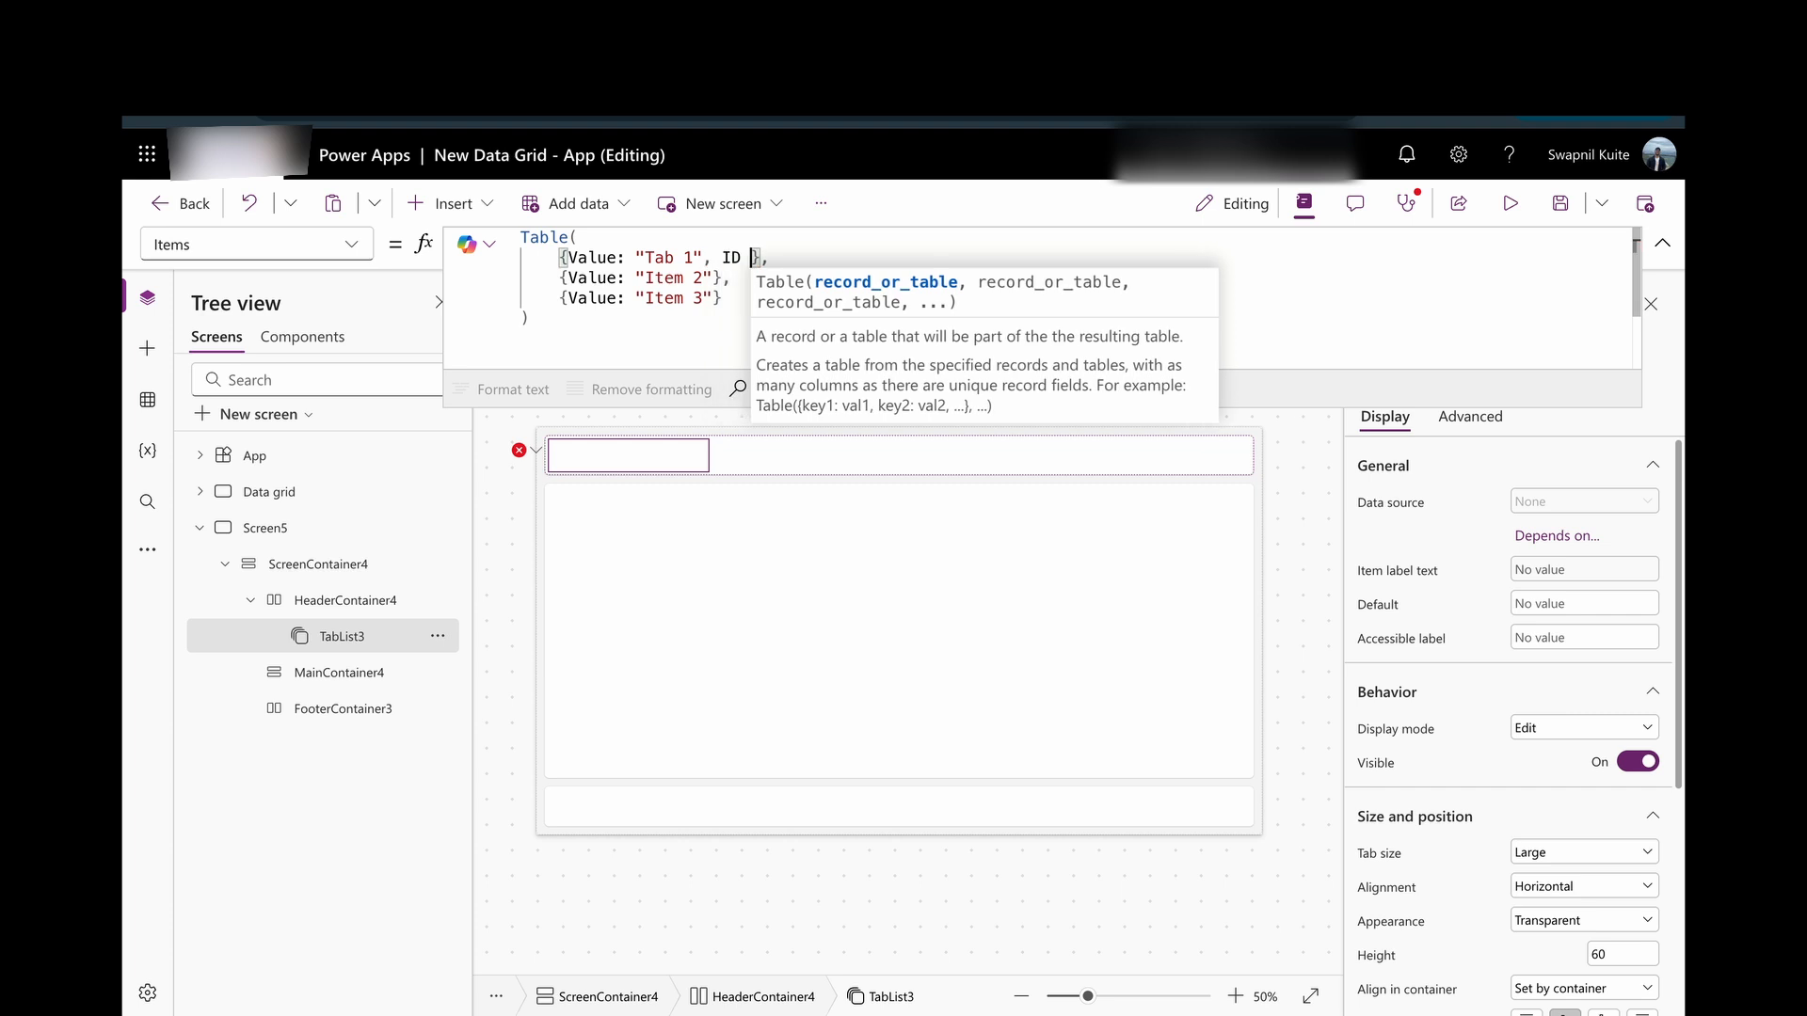
text( : )
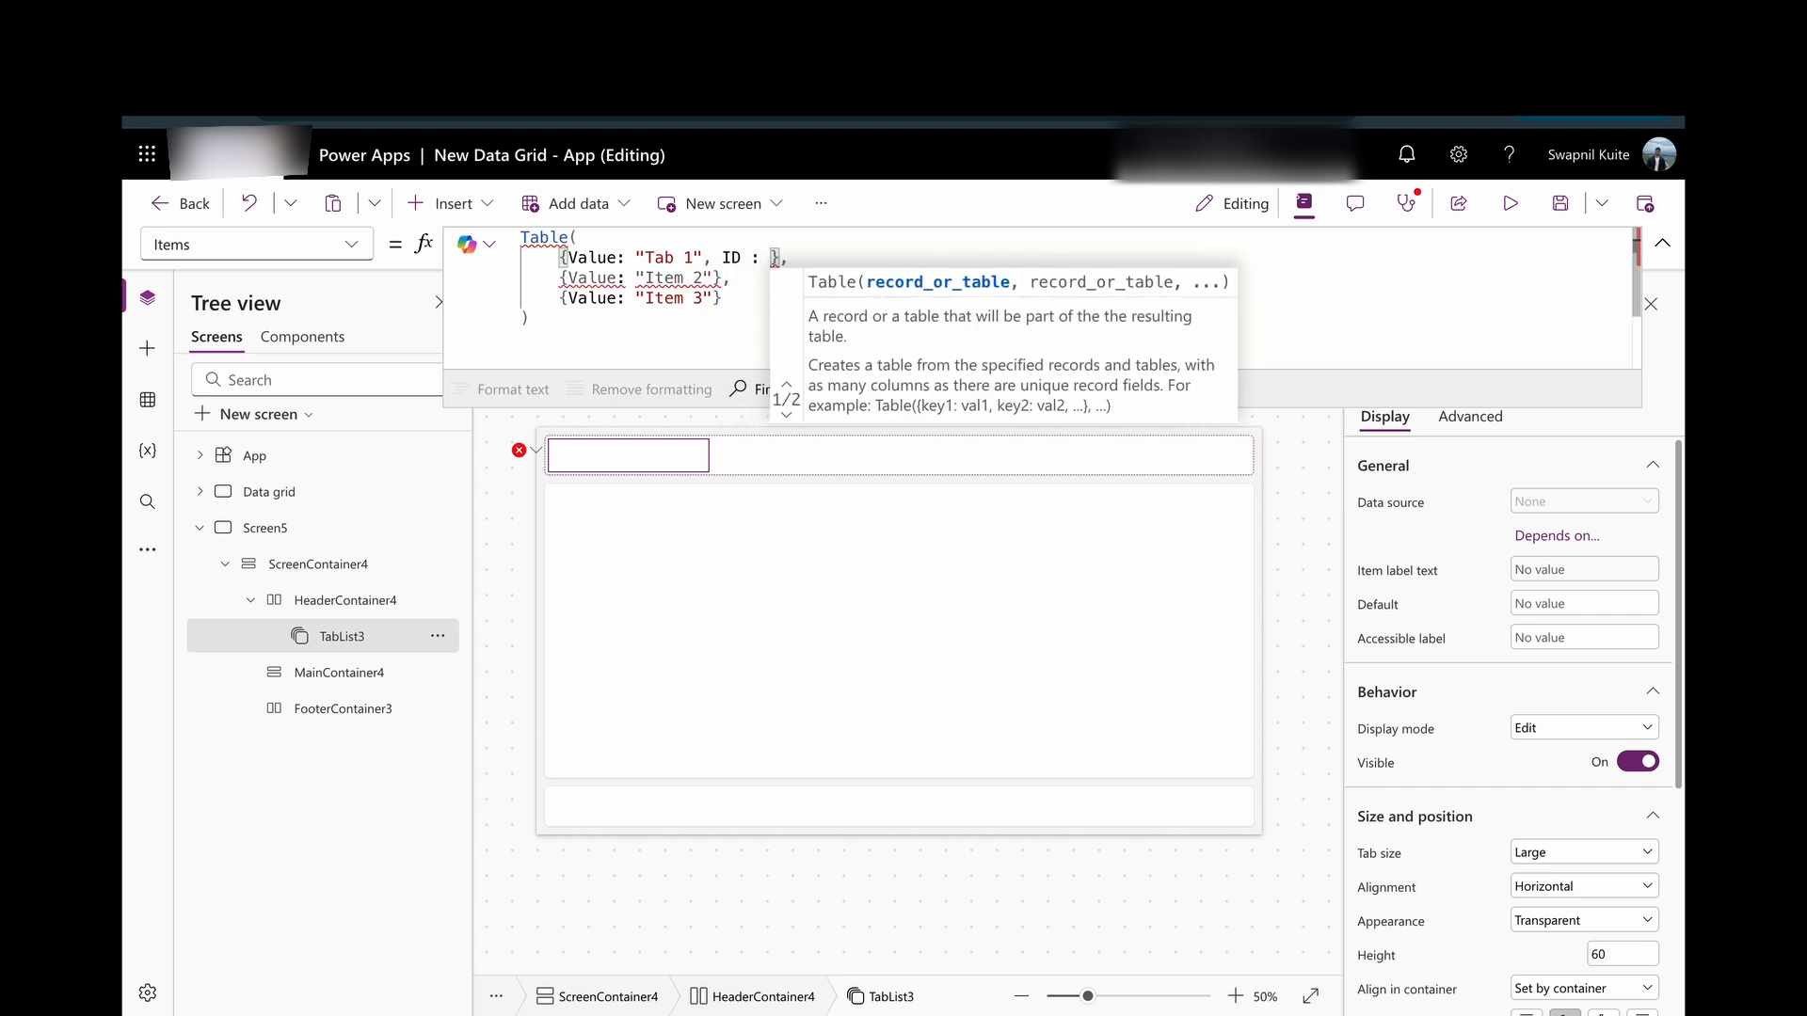
text(1)
Rename the second item "Tab 2" in the Items formula and give its record an ID of 2.
key(Down)
key(Left)
key(Left)
key(Left)
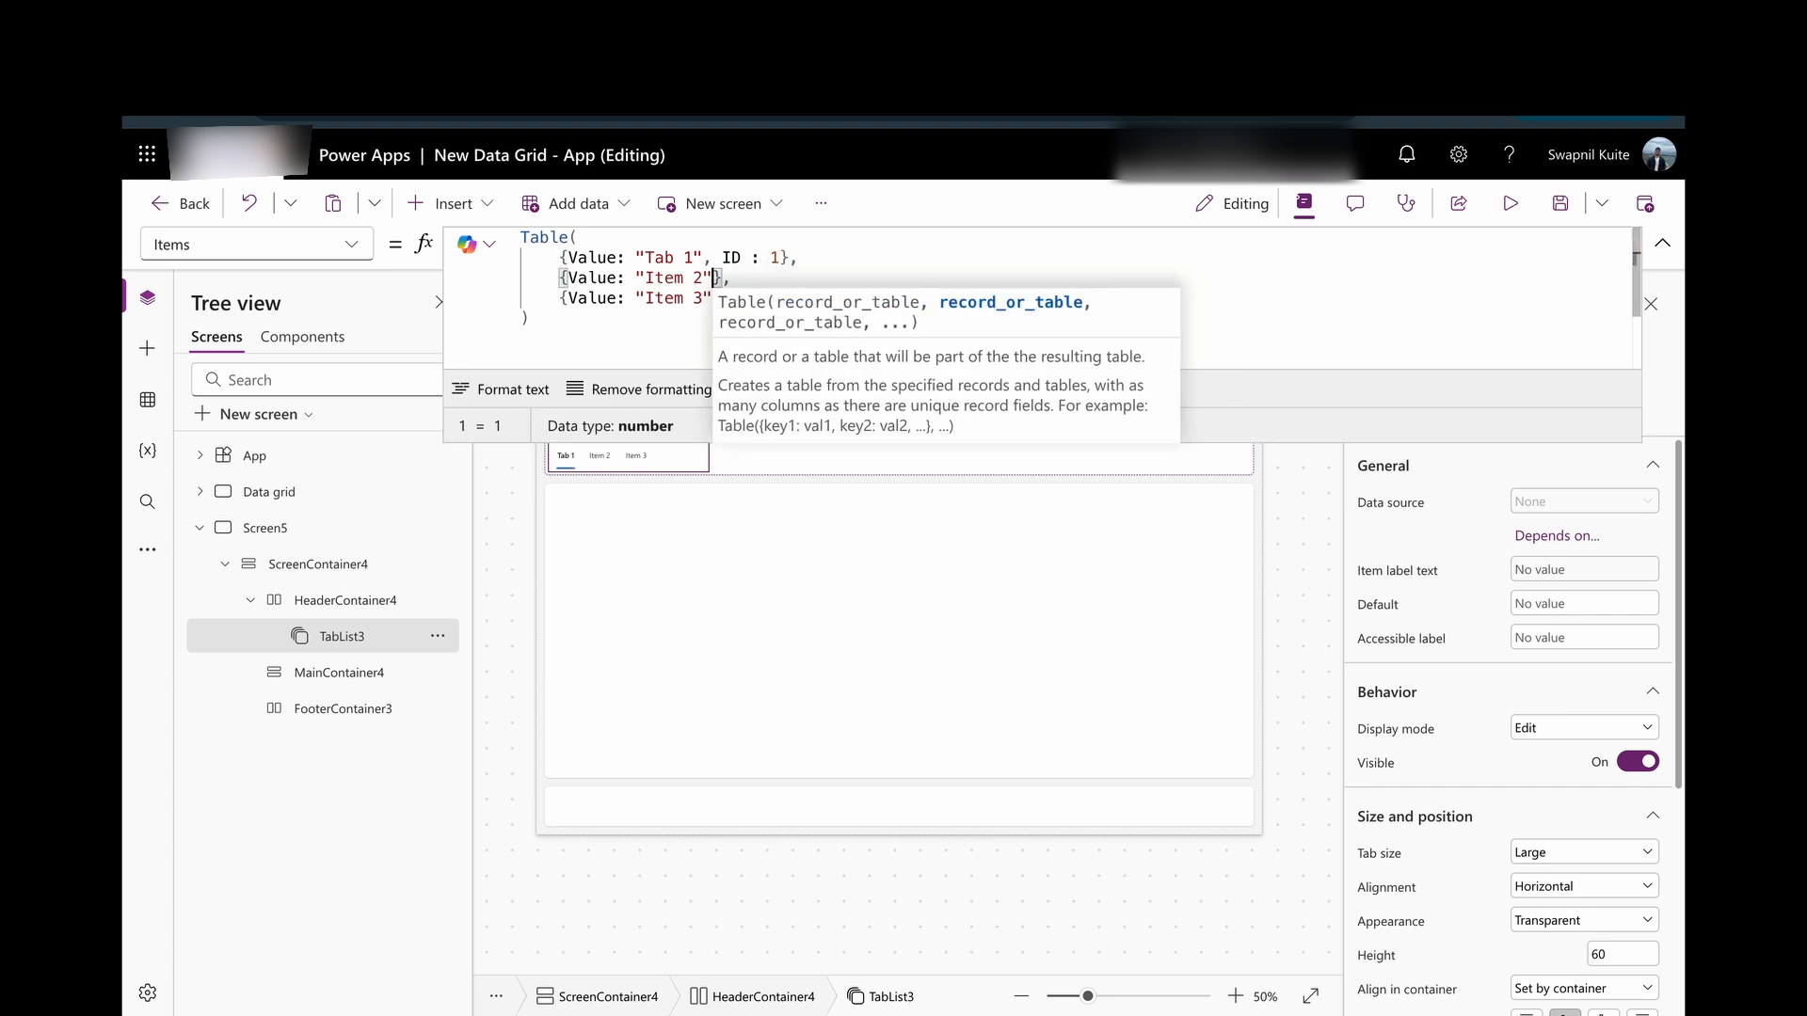
key(BackSpace)
key(BackSpace)
key(BackSpace)
key(BackSpace)
key(BackSpace)
key(BackSpace)
text(Tab)
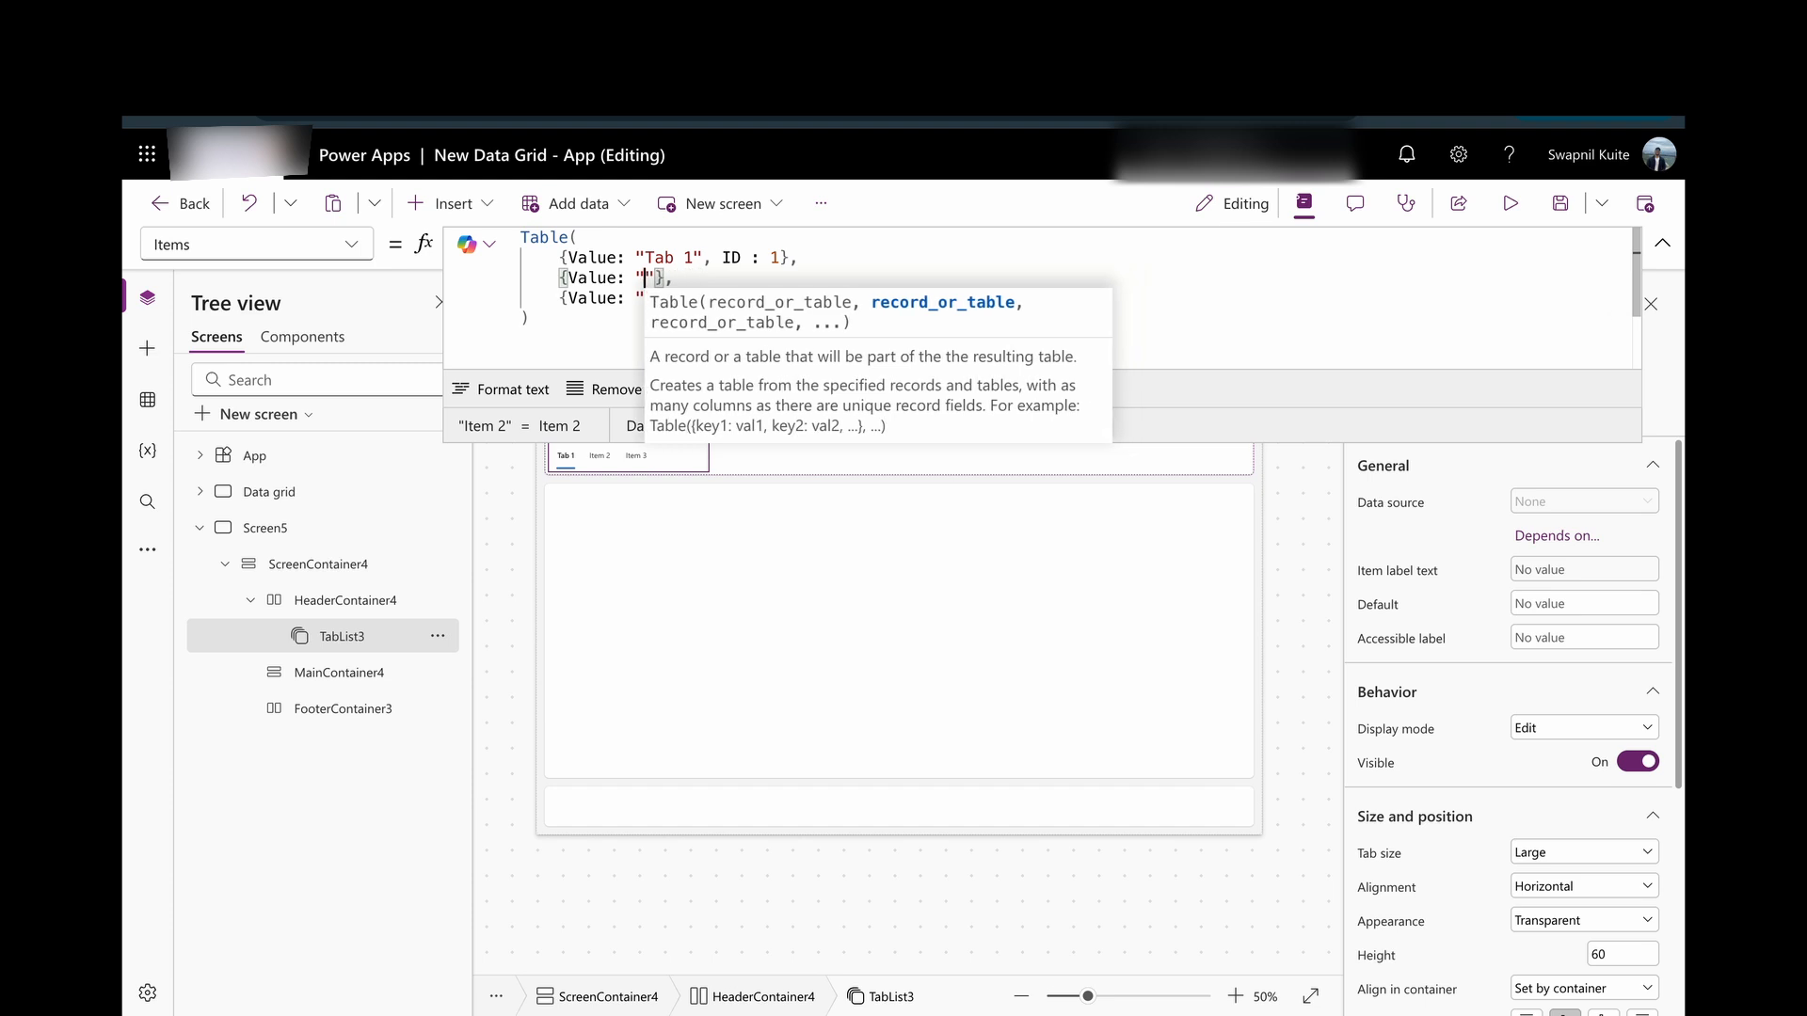
text( 2", )
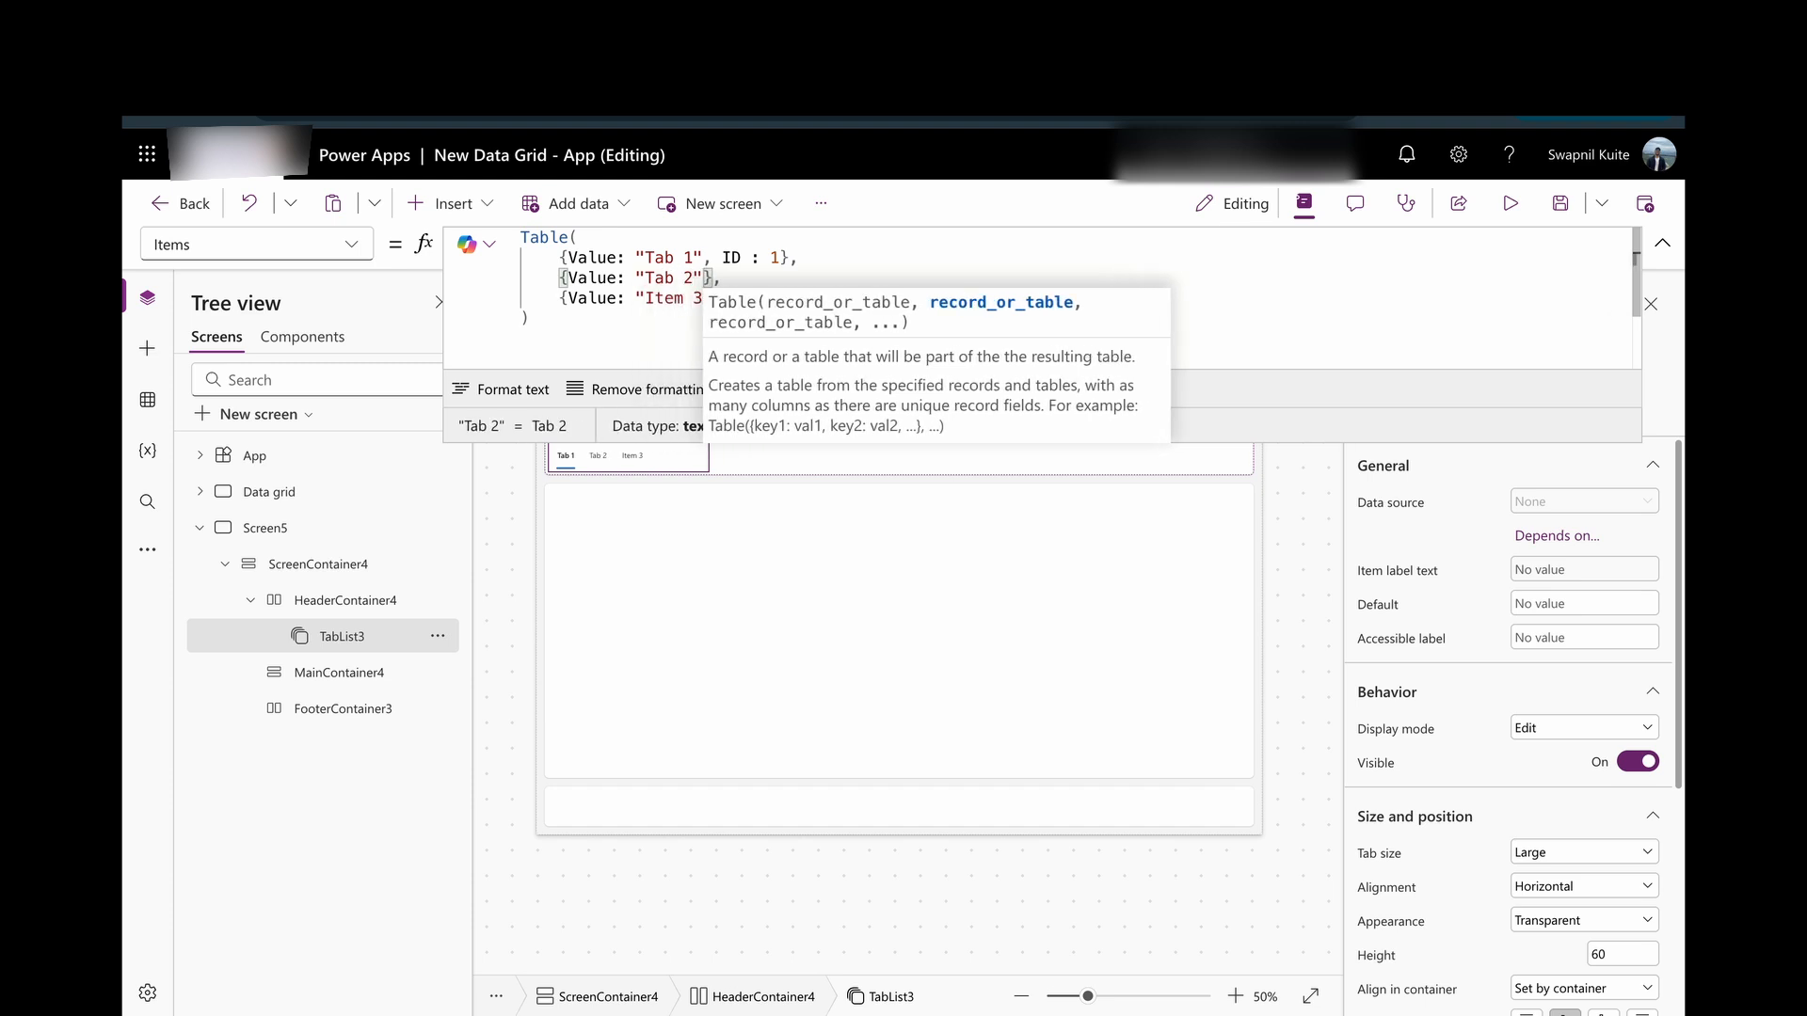
text(ID: 2)
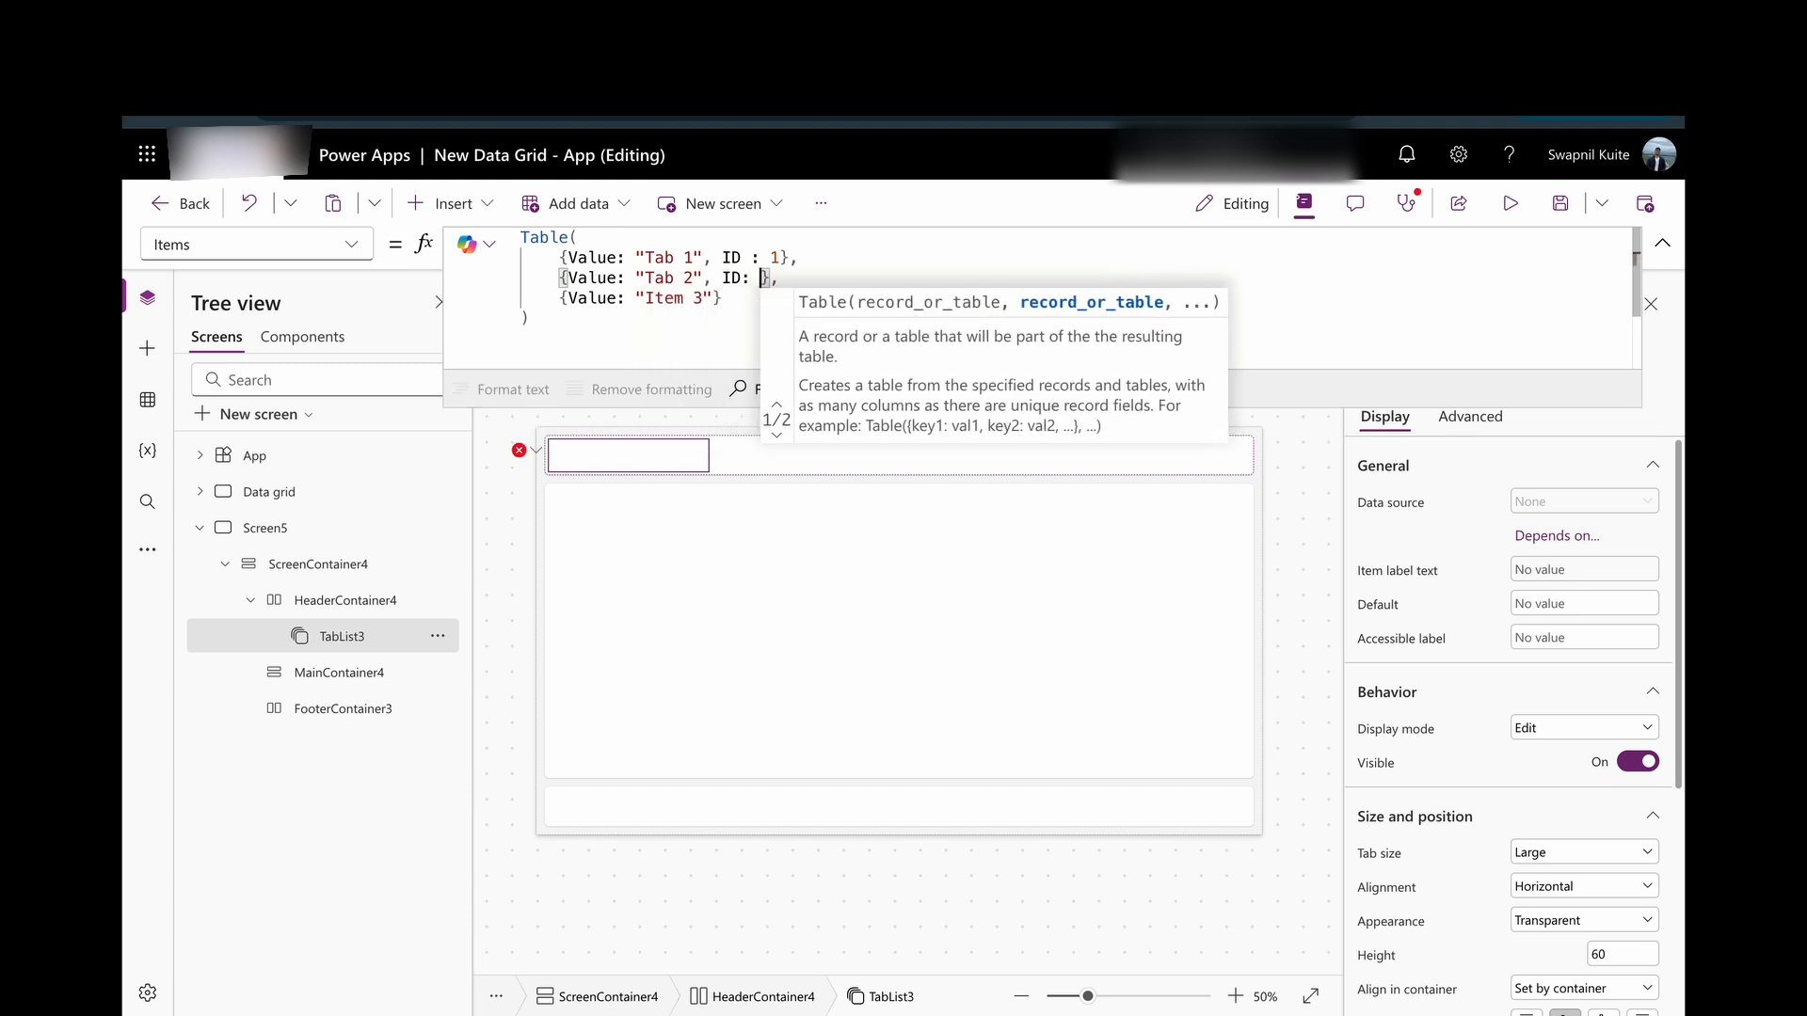
Remove the Item 3 record and its preceding comma from the Items formula, reformat the code and collapse the formula editor.
key(Right)
key(Delete)
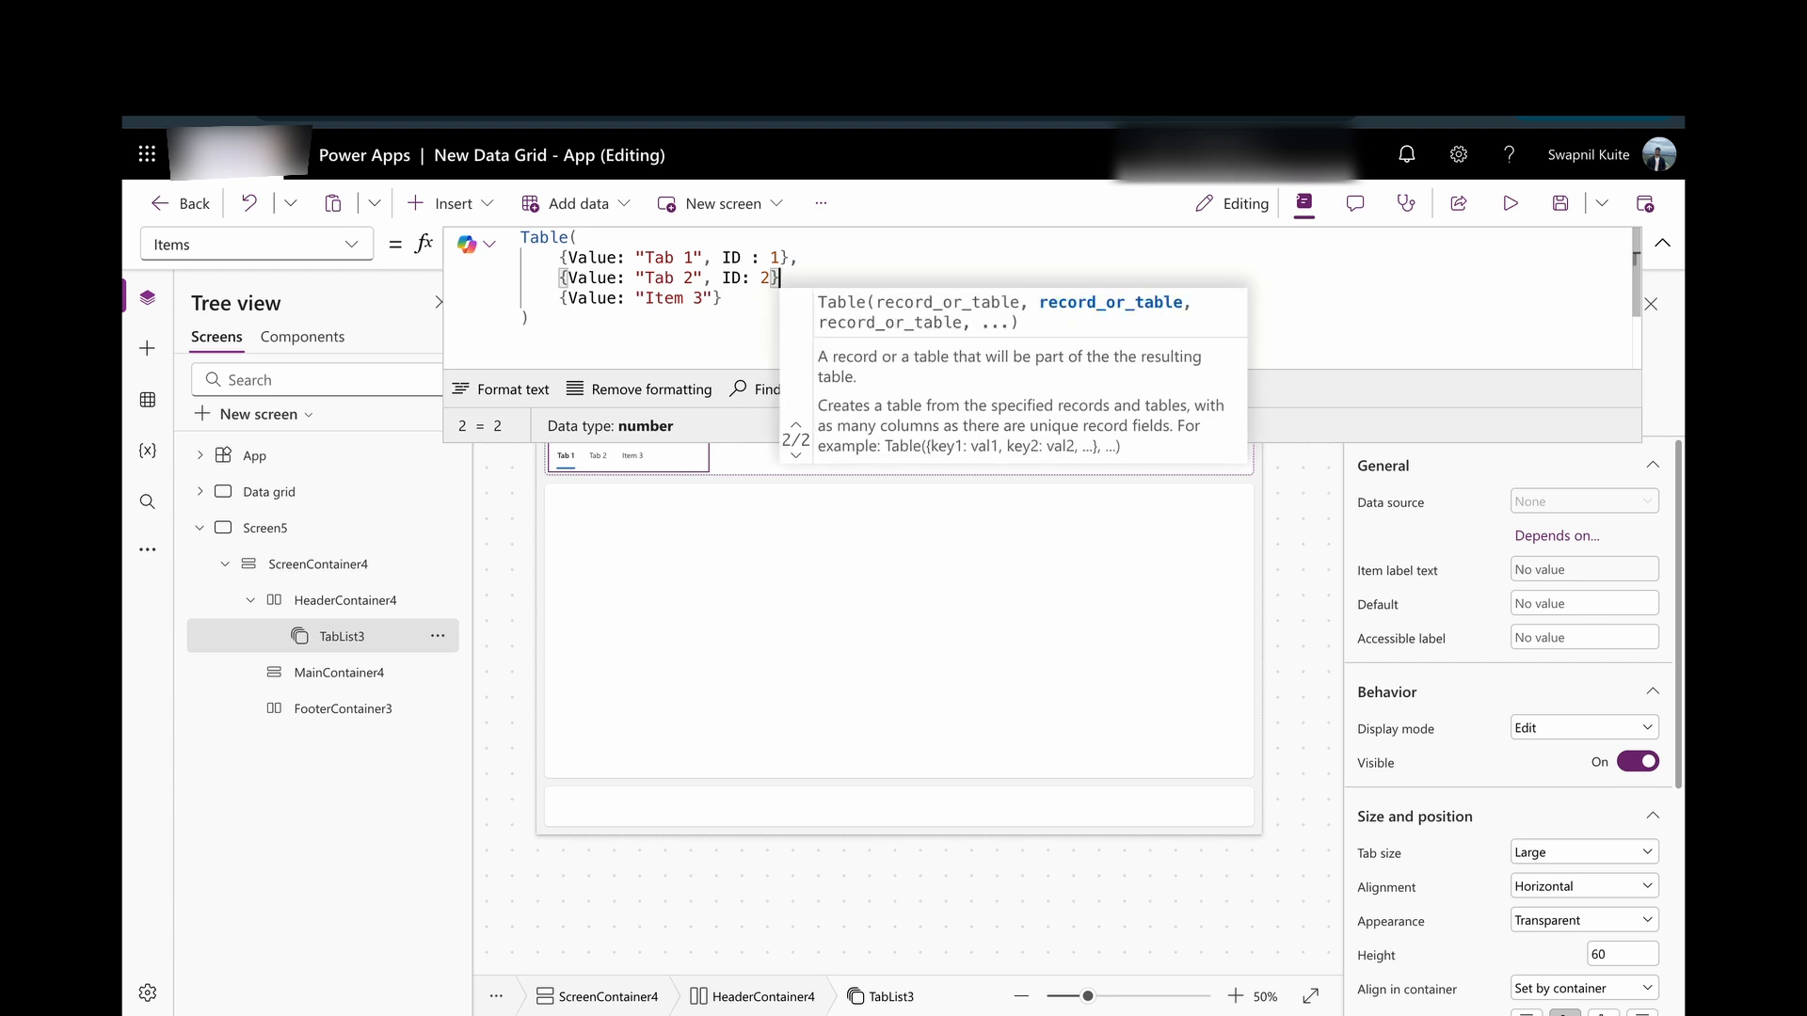
click(557, 302)
mouse_move(557, 306)
mouse_down()
mouse_move(736, 314)
mouse_move(530, 299)
mouse_up()
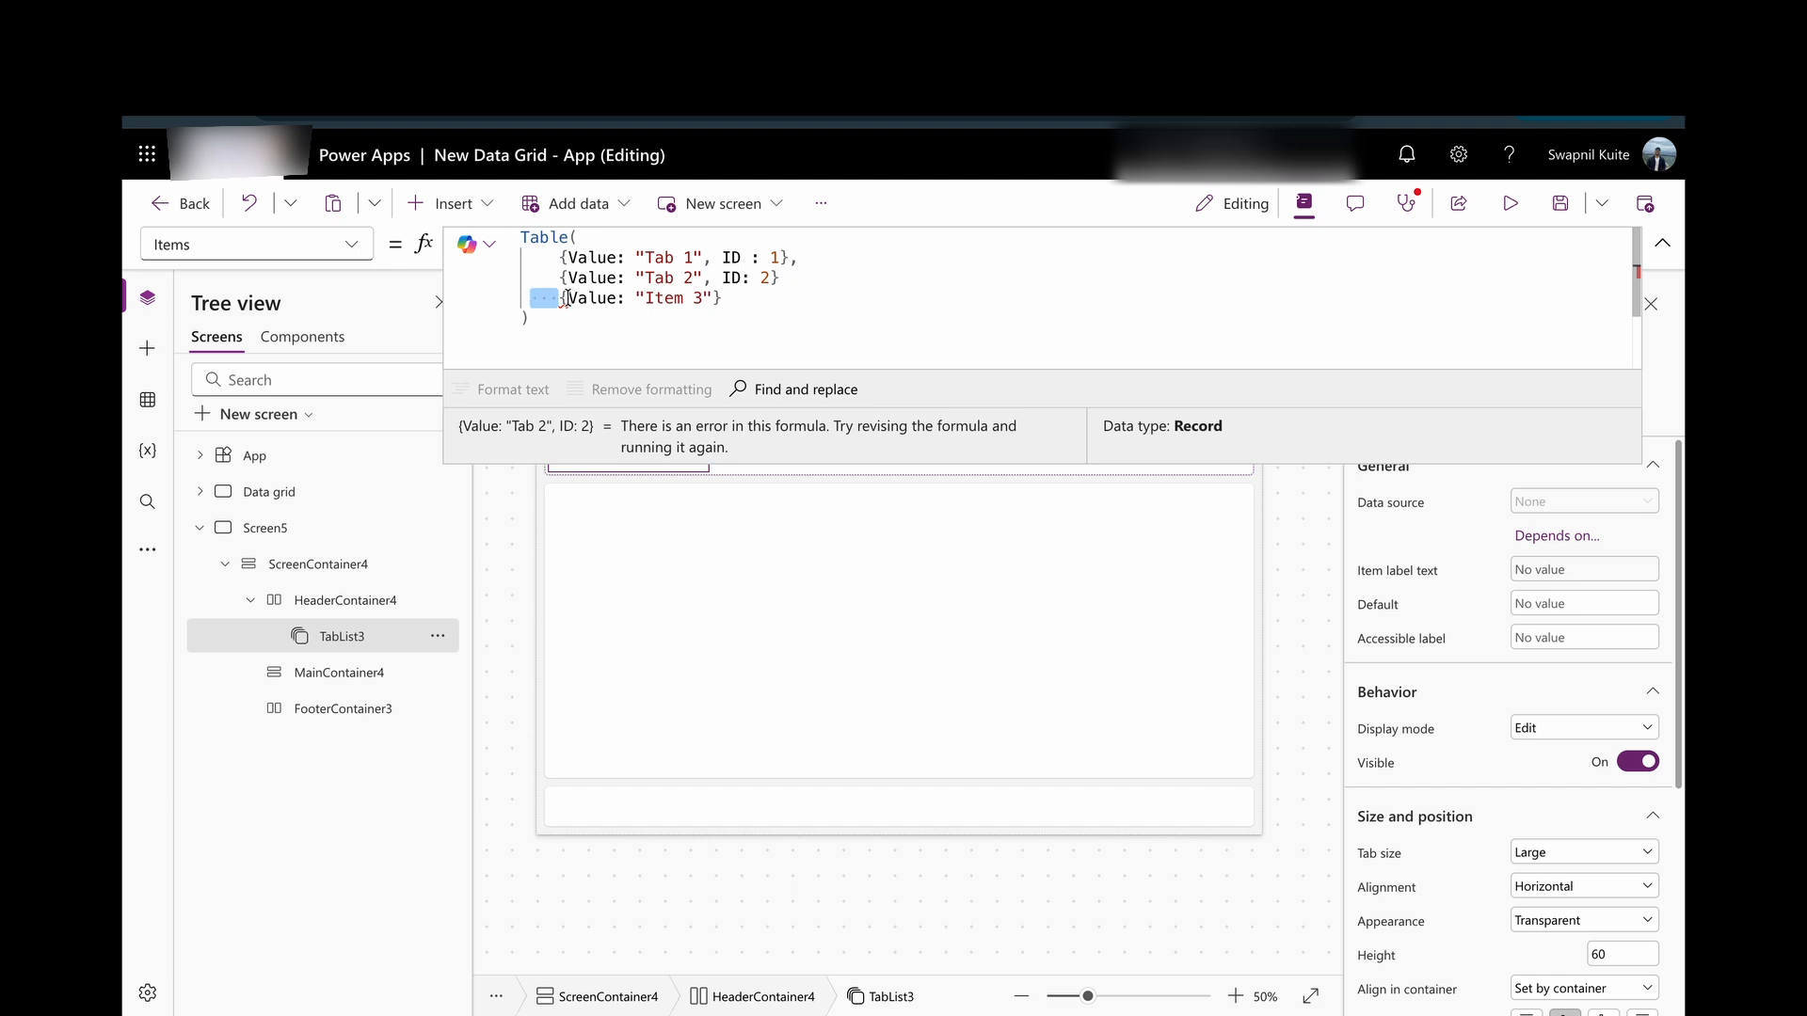
drag(747, 299, 528, 298)
key(BackSpace)
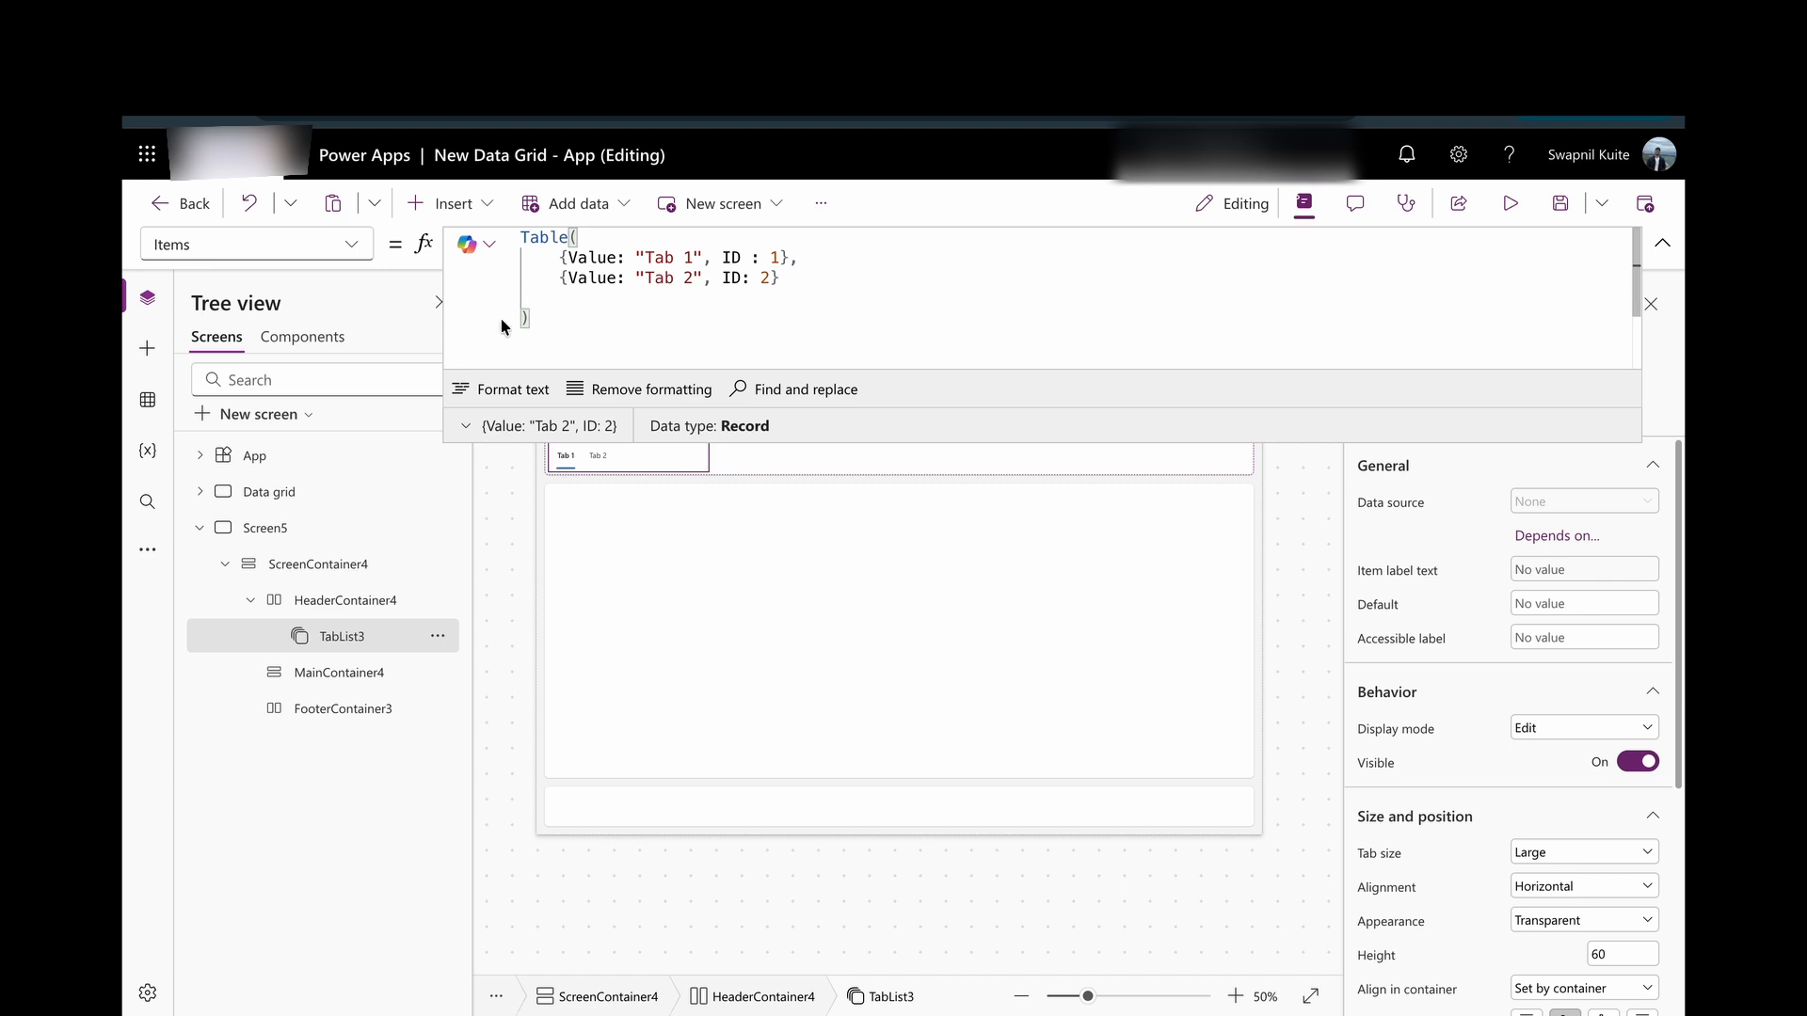
click(488, 389)
scroll(1066, 328, down, 3)
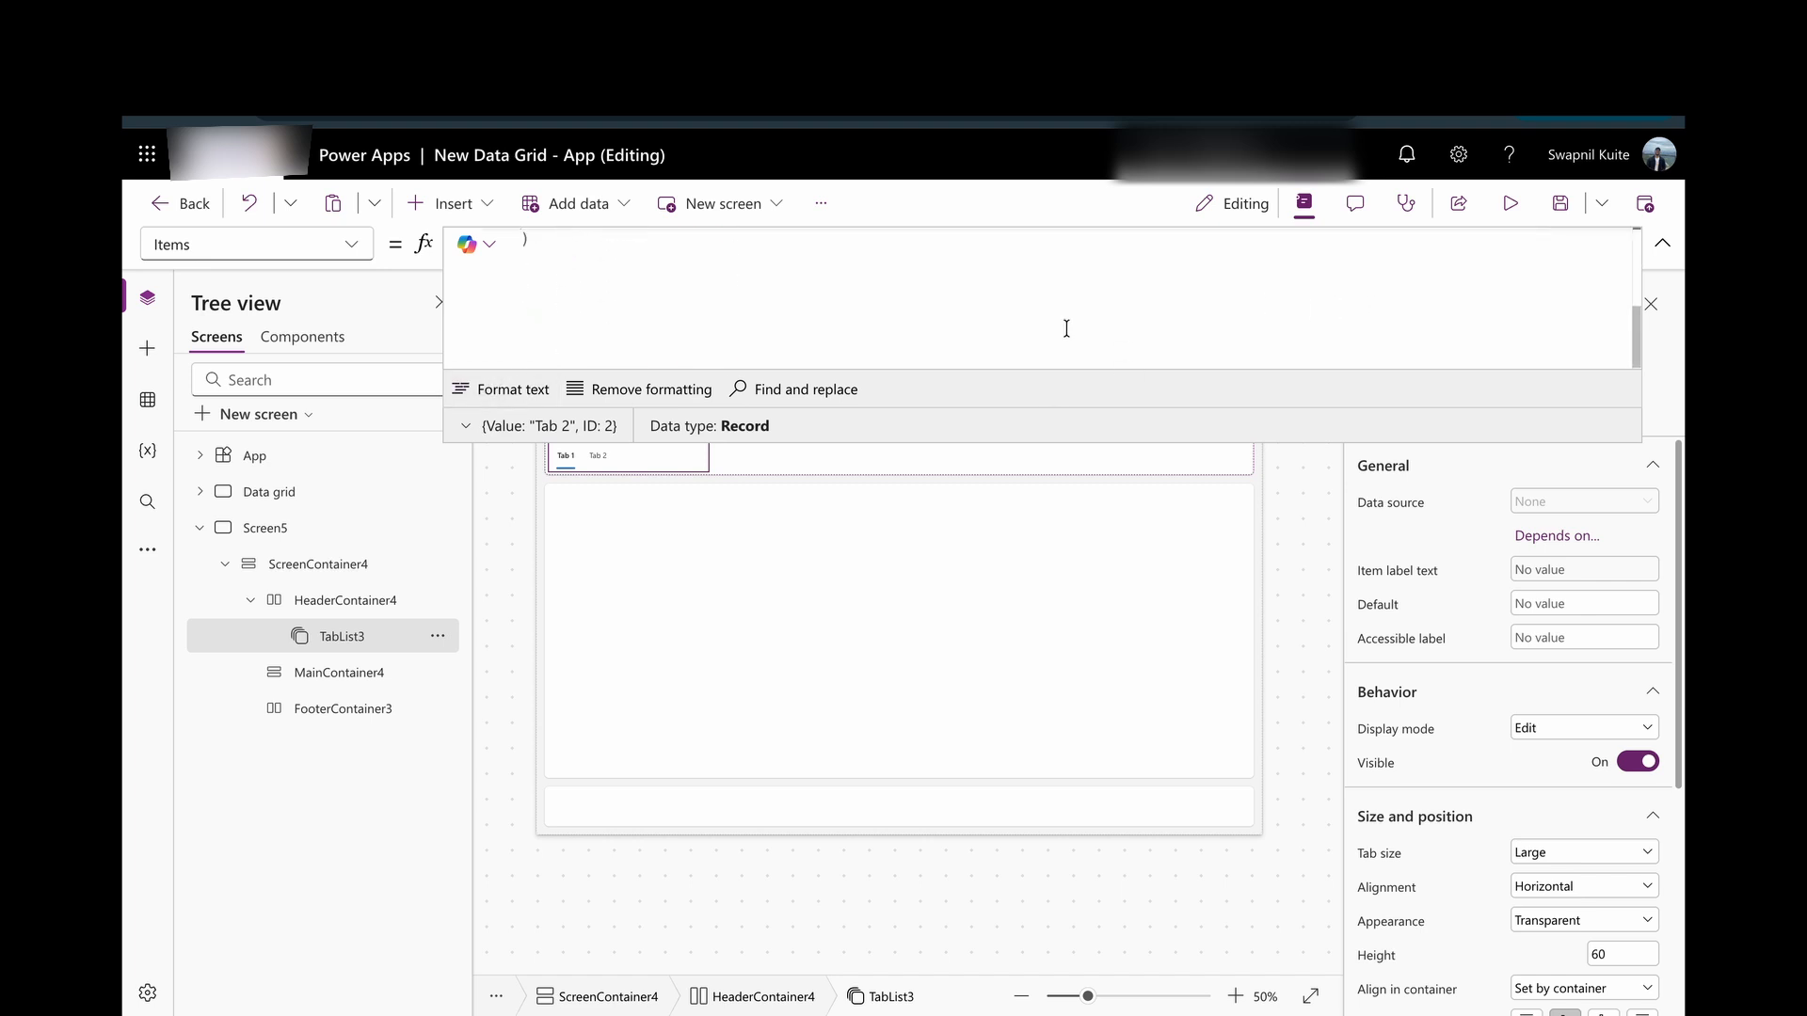
click(1659, 252)
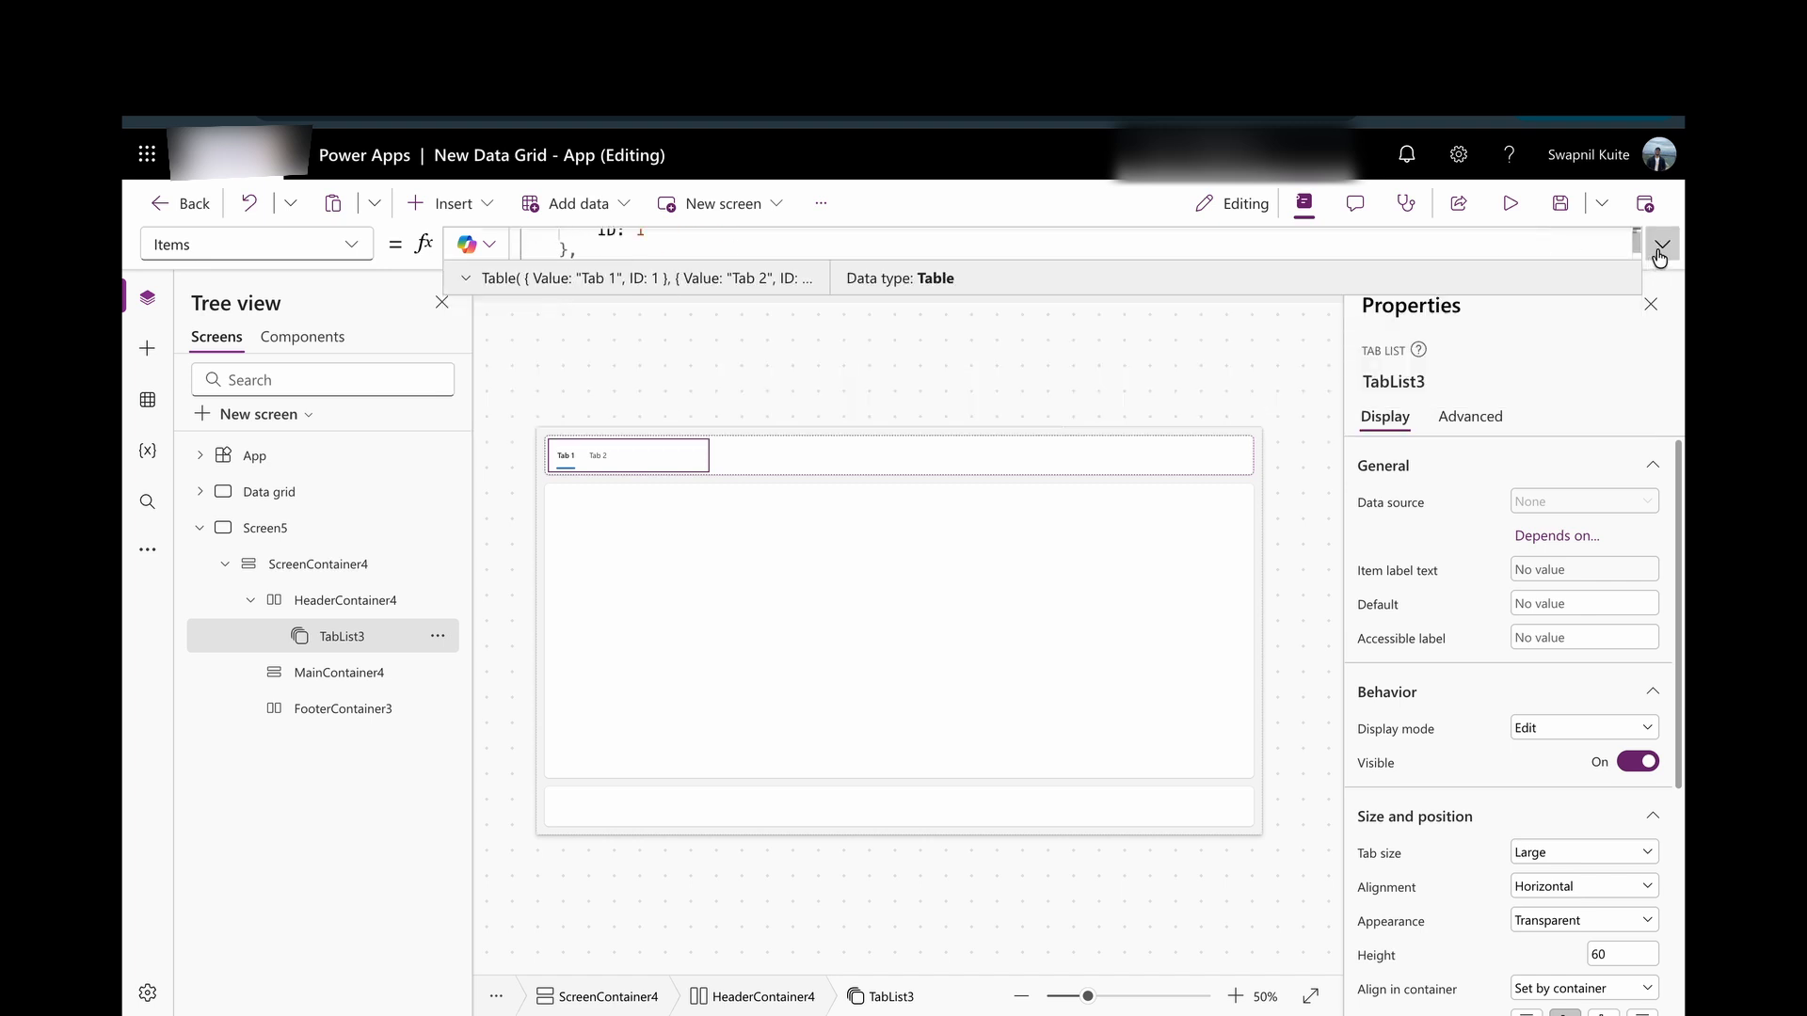
Try a height of 40 for the tab list in the header container, and set it to 50.
click(856, 457)
scroll(1598, 857, down, 3)
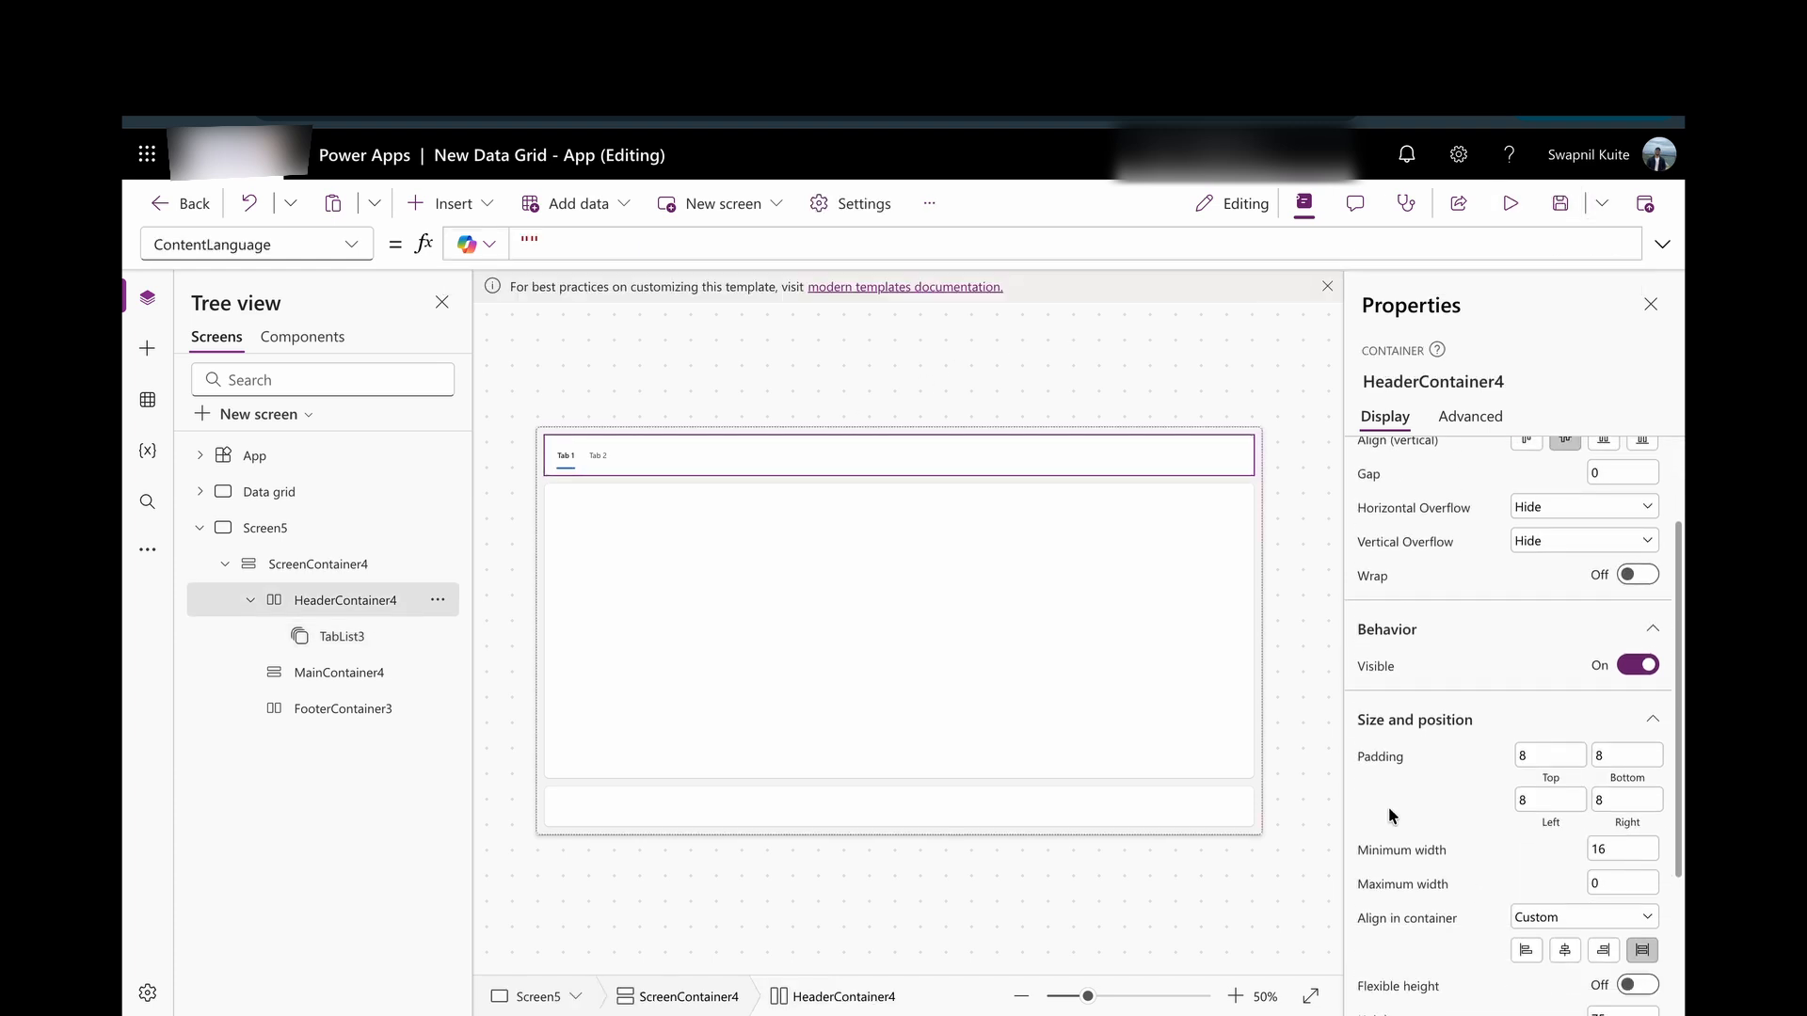
click(593, 455)
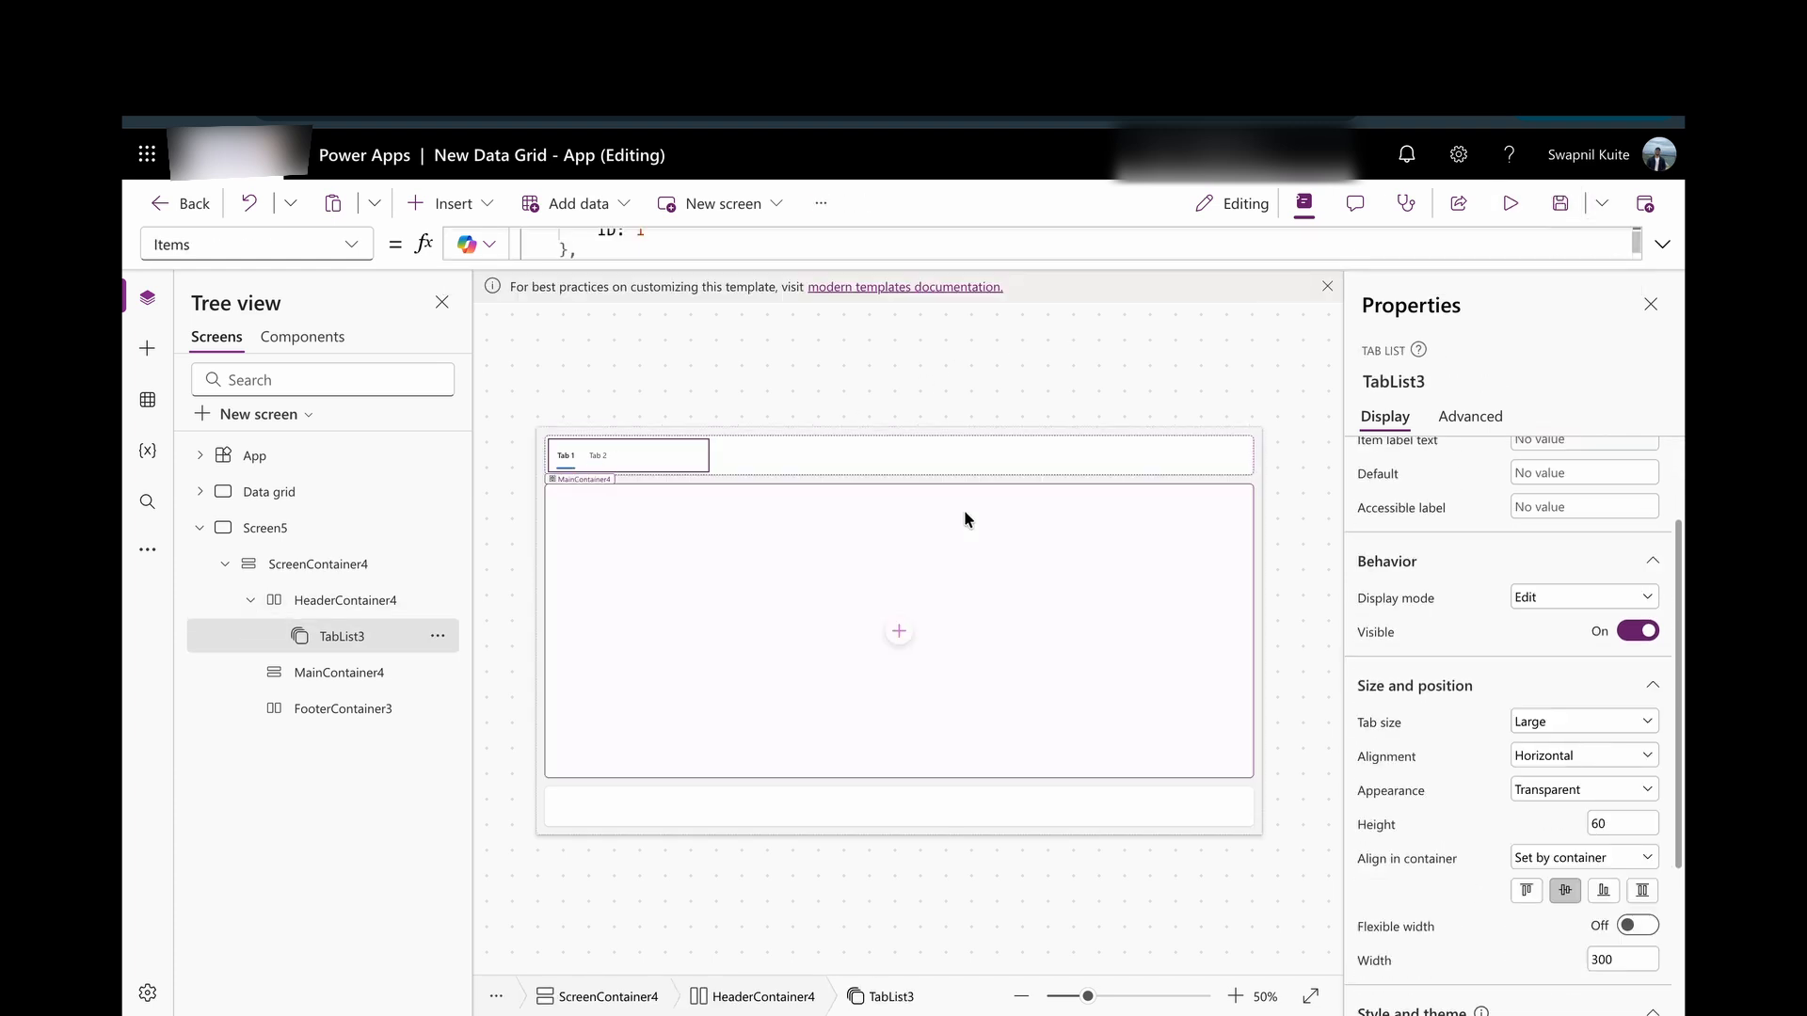
scroll(1357, 820, down, 3)
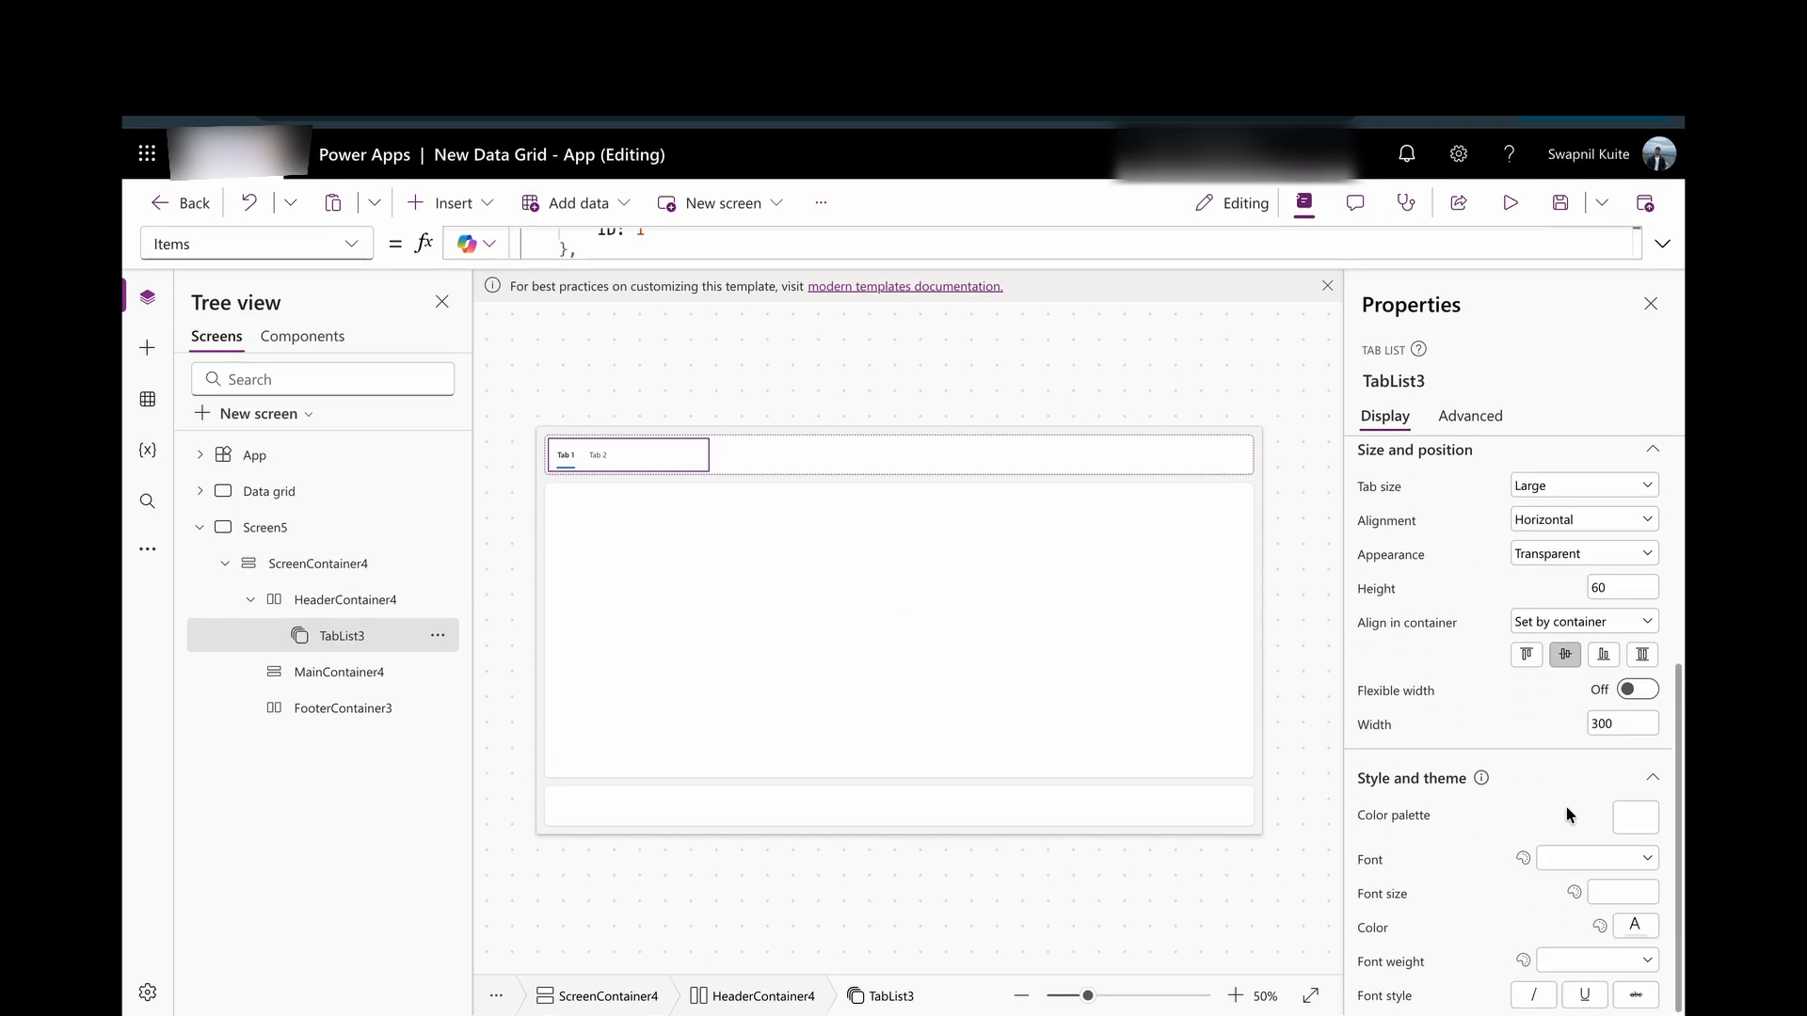
scroll(1571, 827, up, 1)
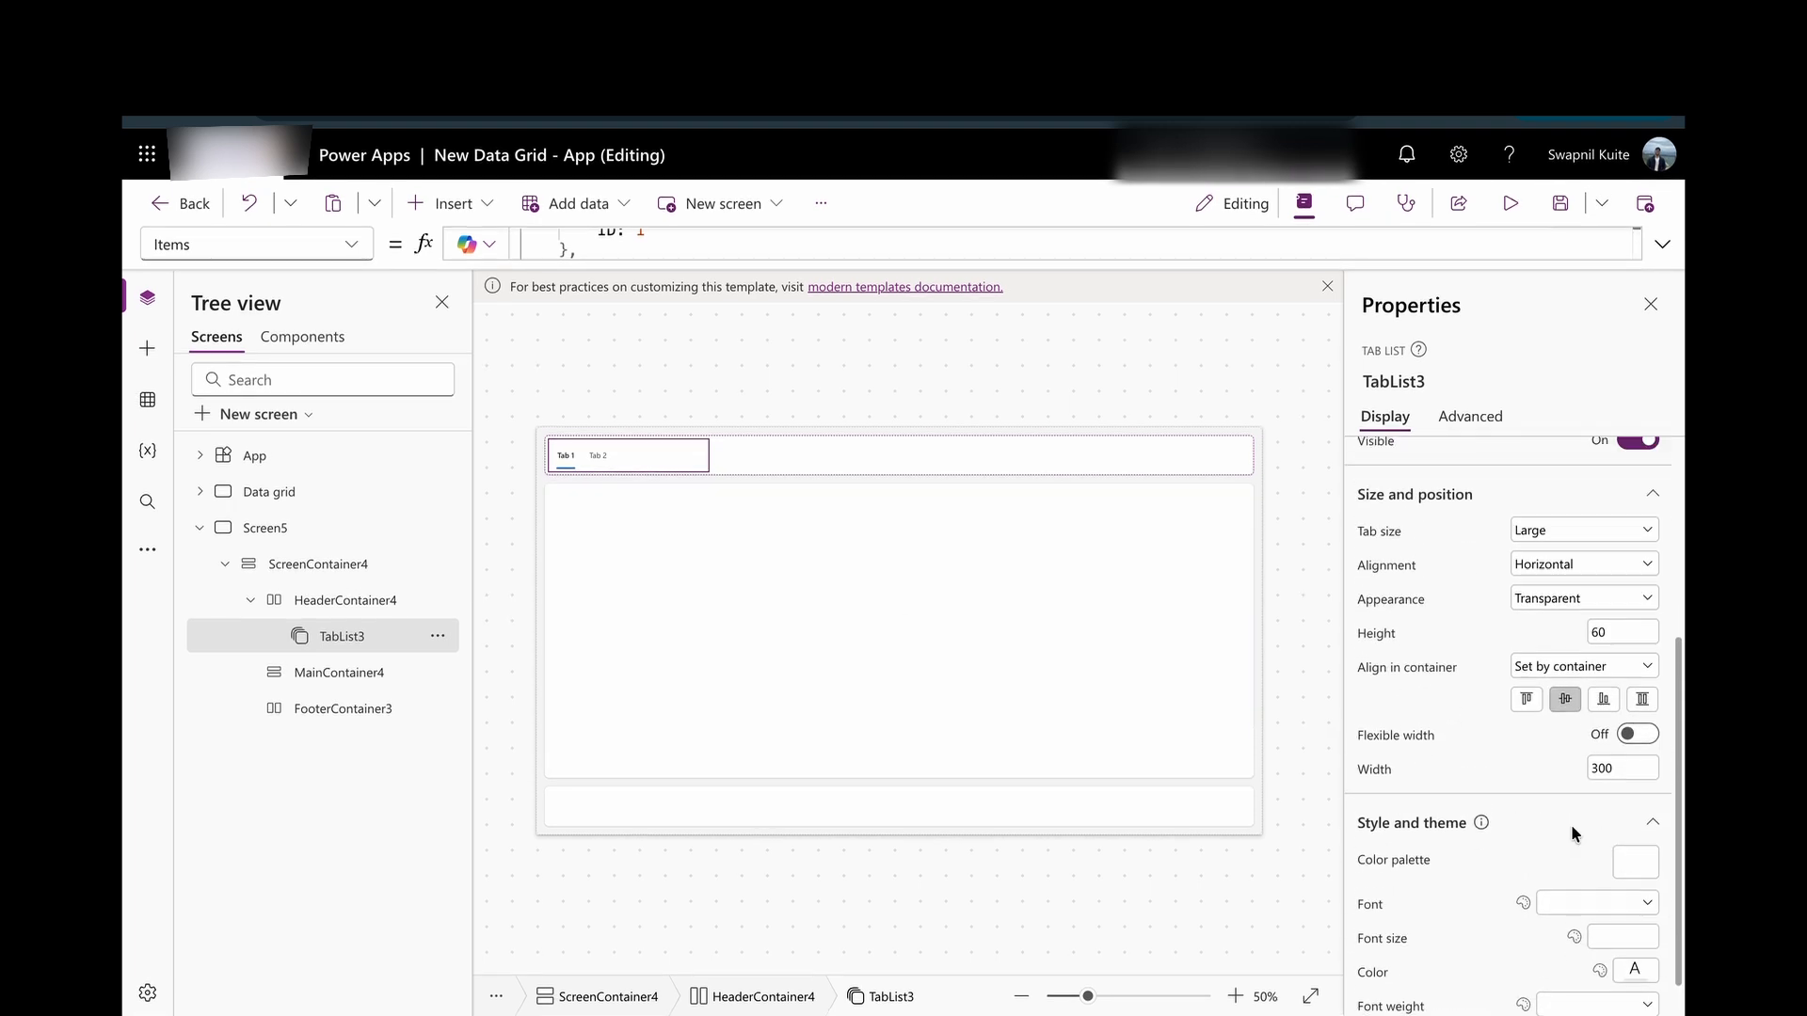
scroll(1572, 828, up, 5)
scroll(1572, 828, down, 2)
click(1625, 885)
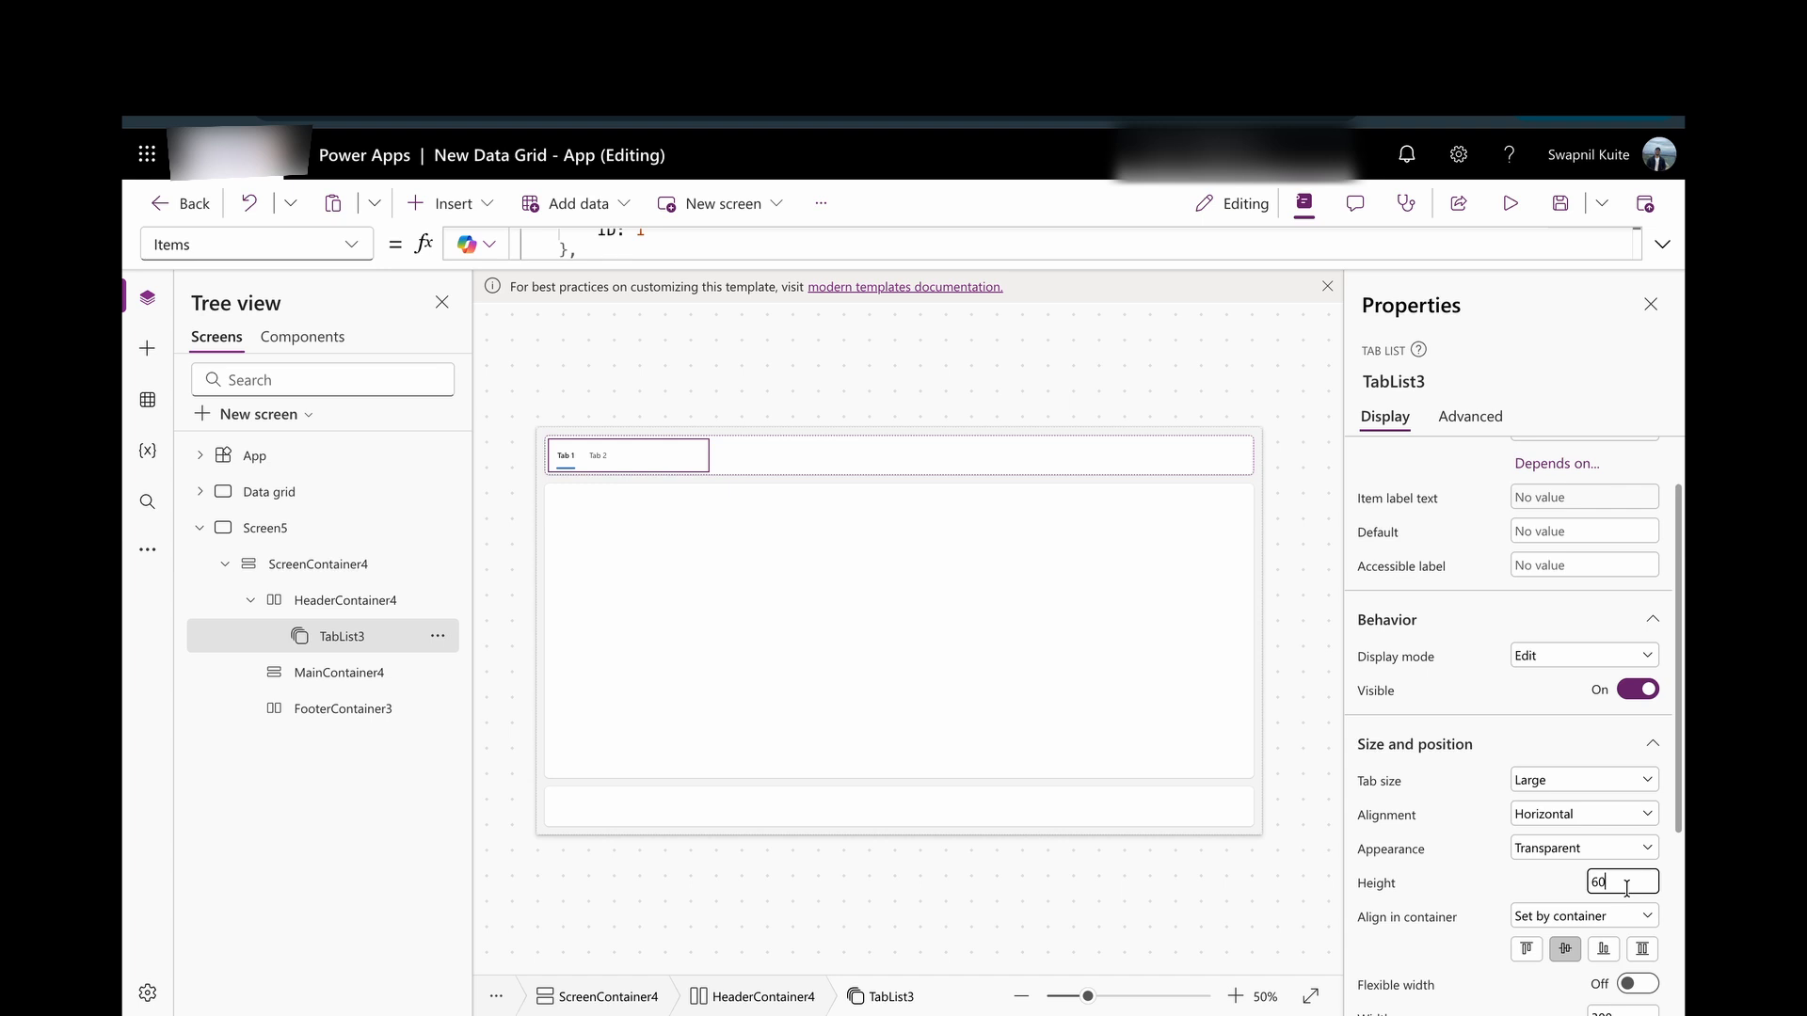
double_click(1626, 884)
text(40)
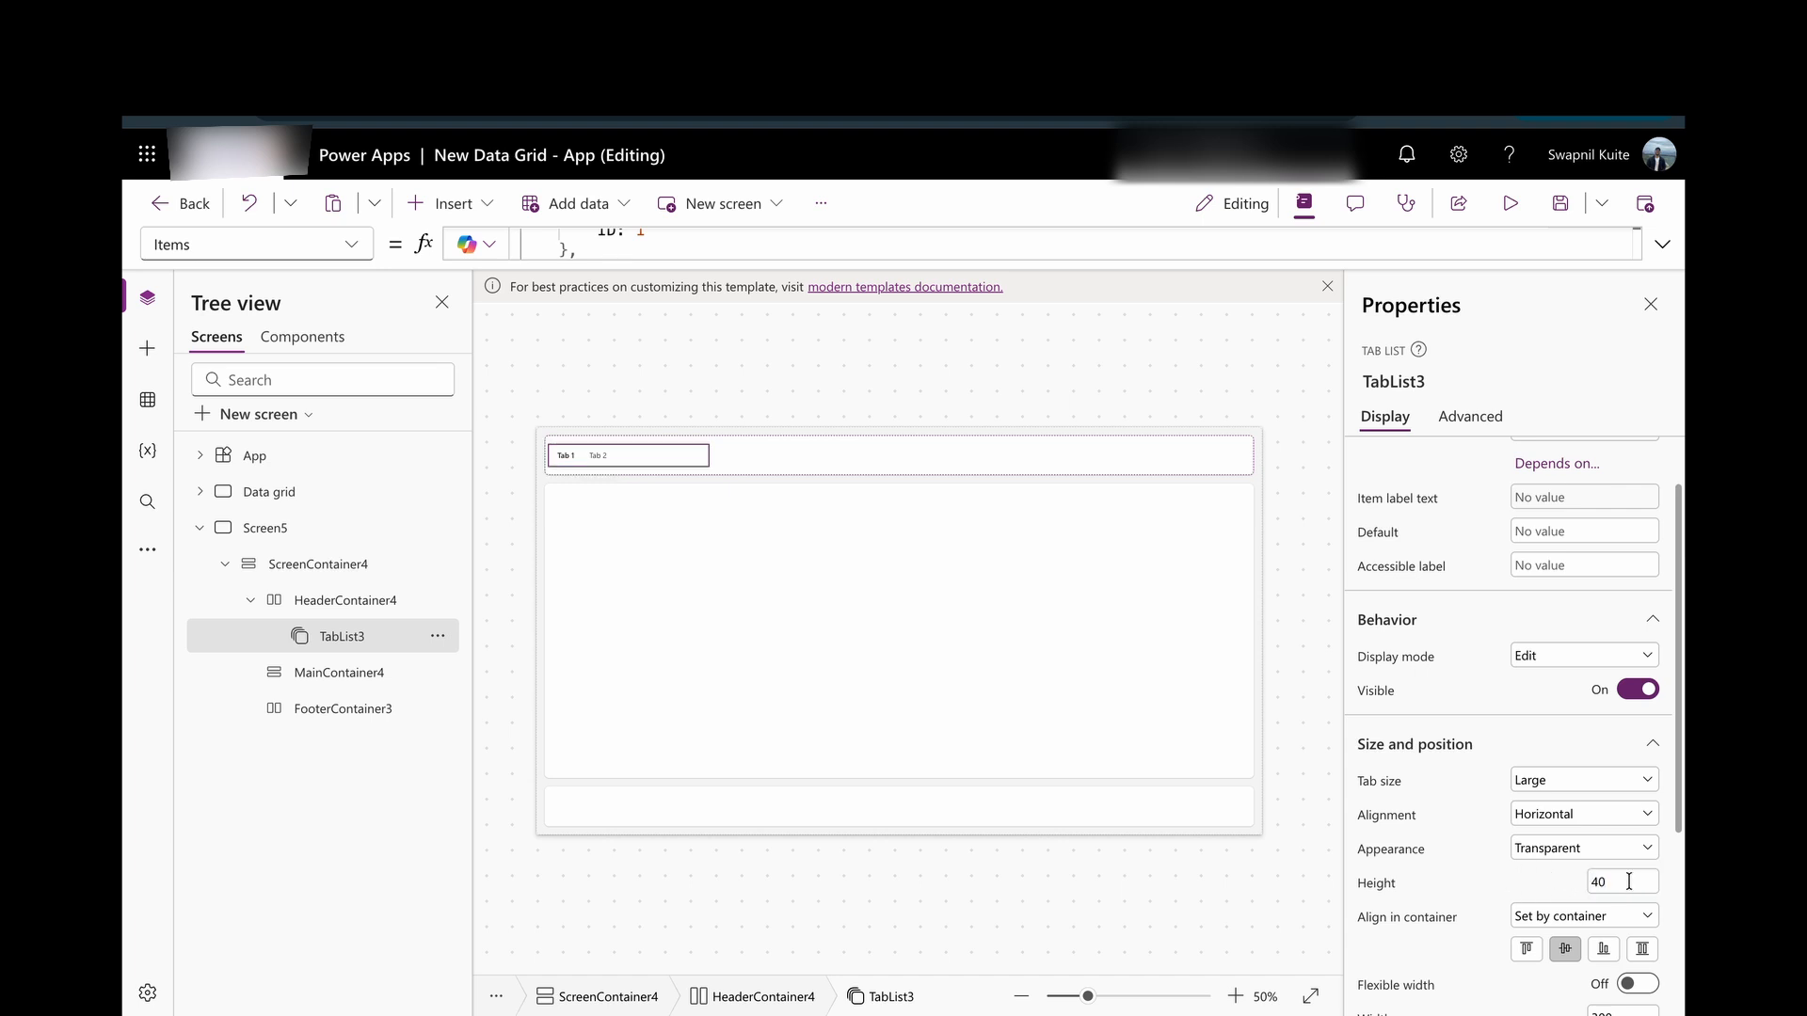
double_click(1629, 882)
text(50)
click(1159, 679)
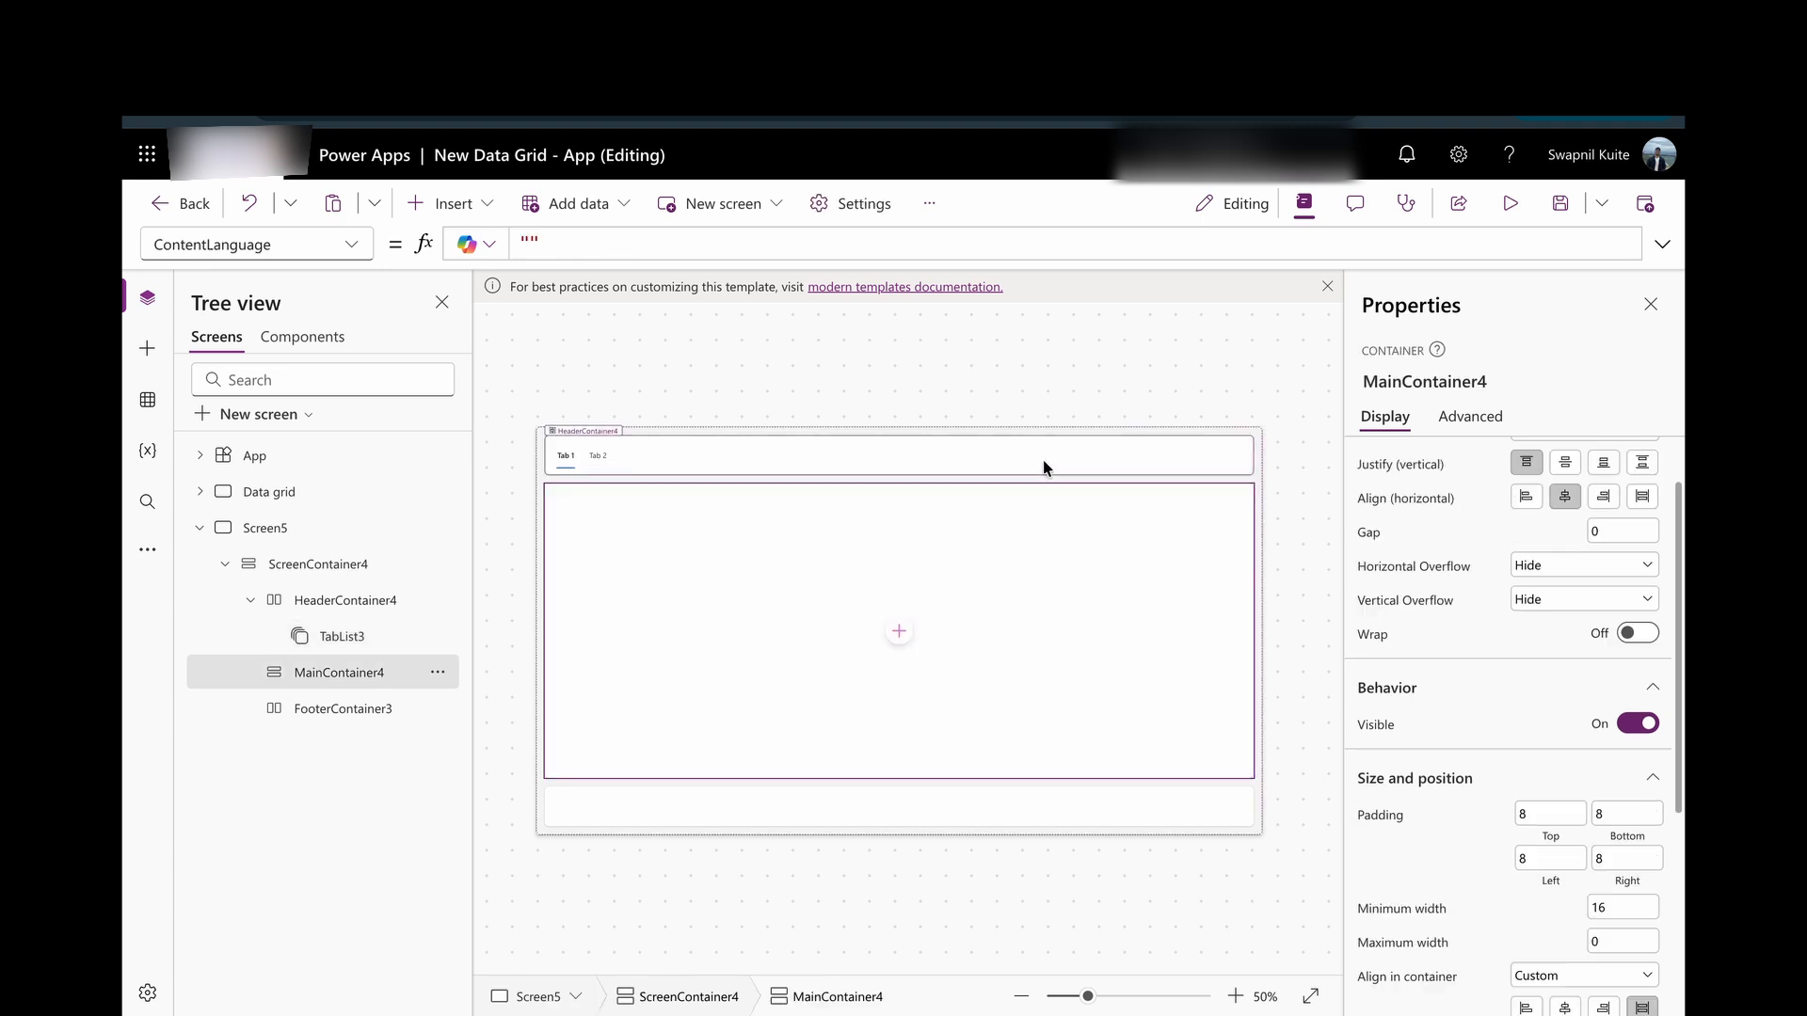
Set the header container's height to 60.
click(1092, 468)
scroll(1548, 852, down, 3)
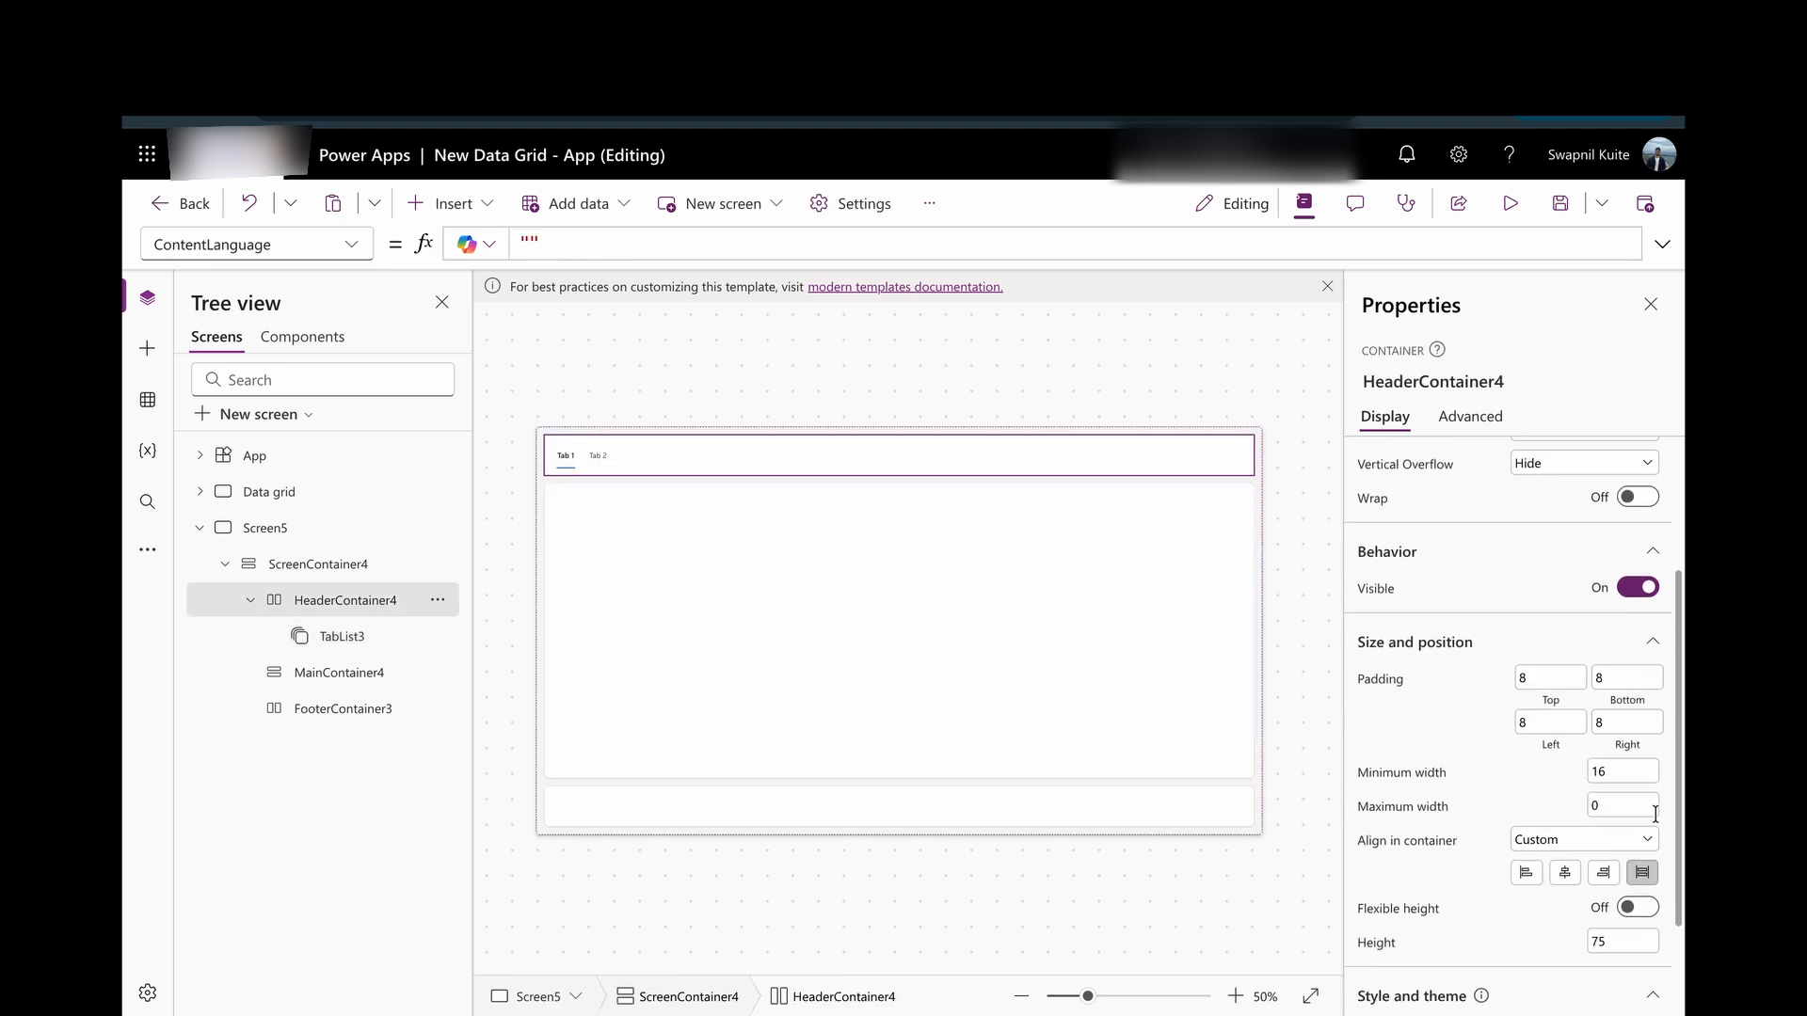
click(1623, 855)
key(BackSpace)
key(BackSpace)
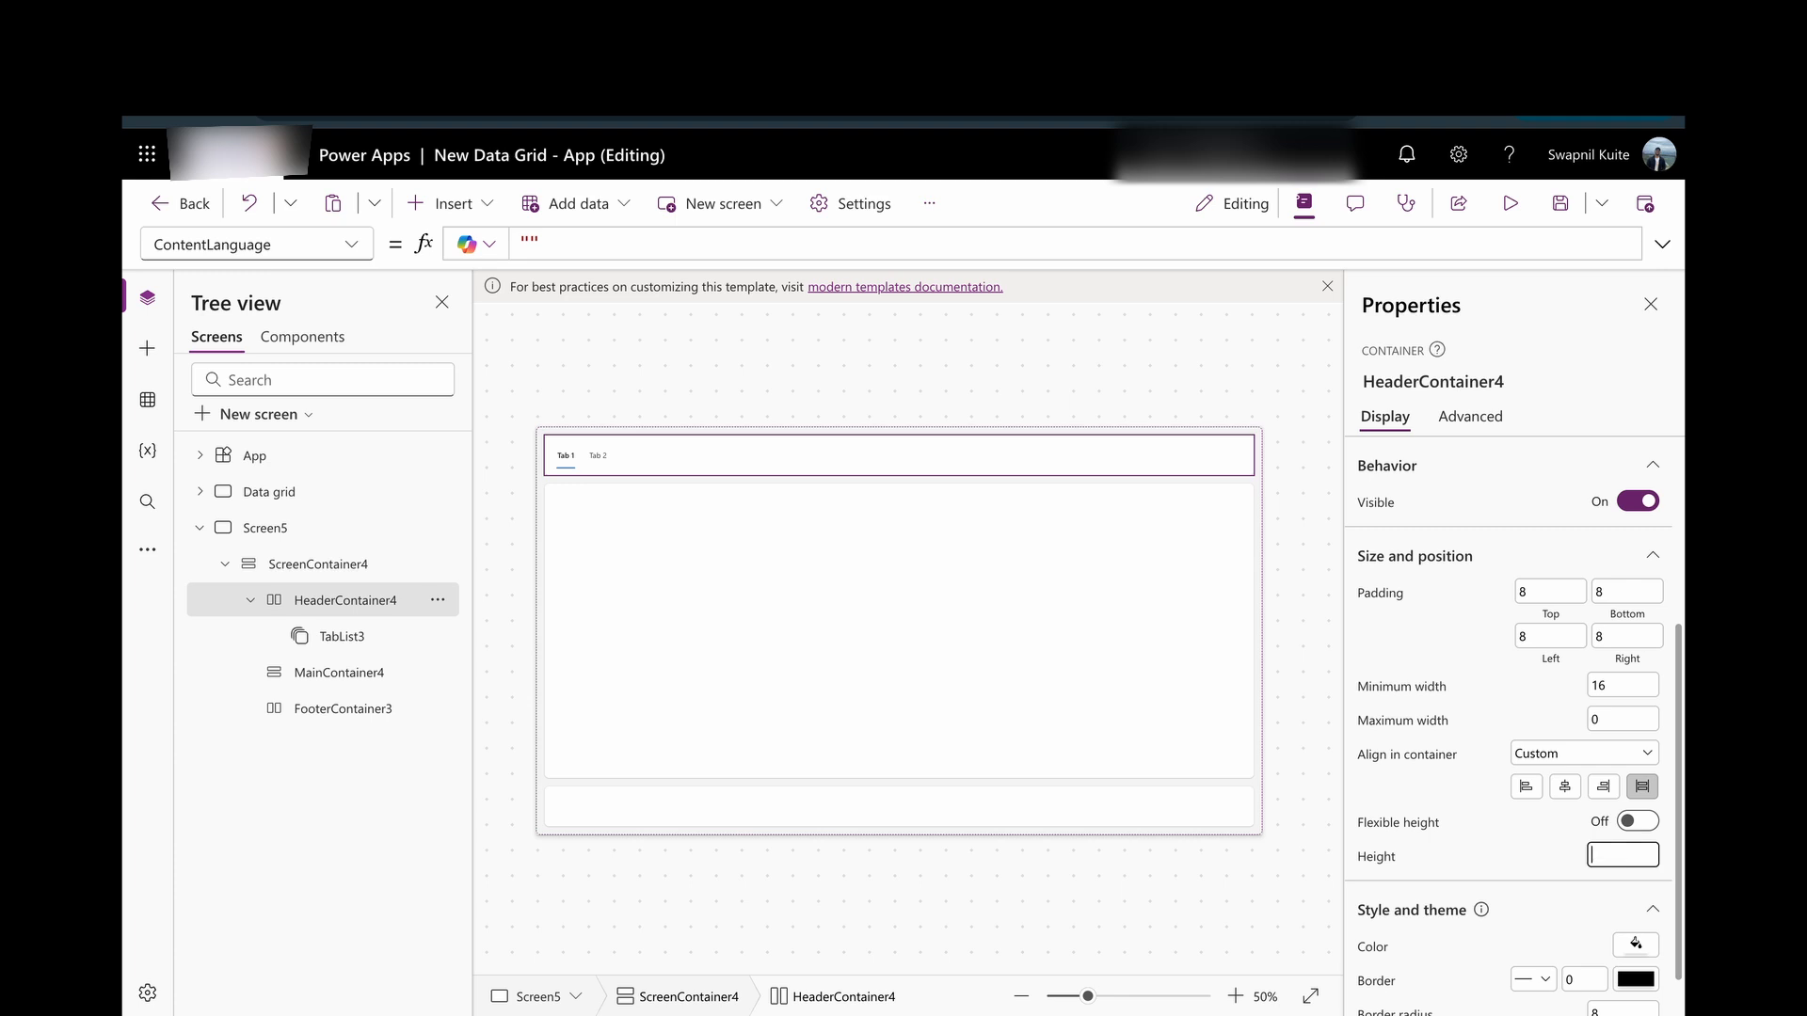
key(Return)
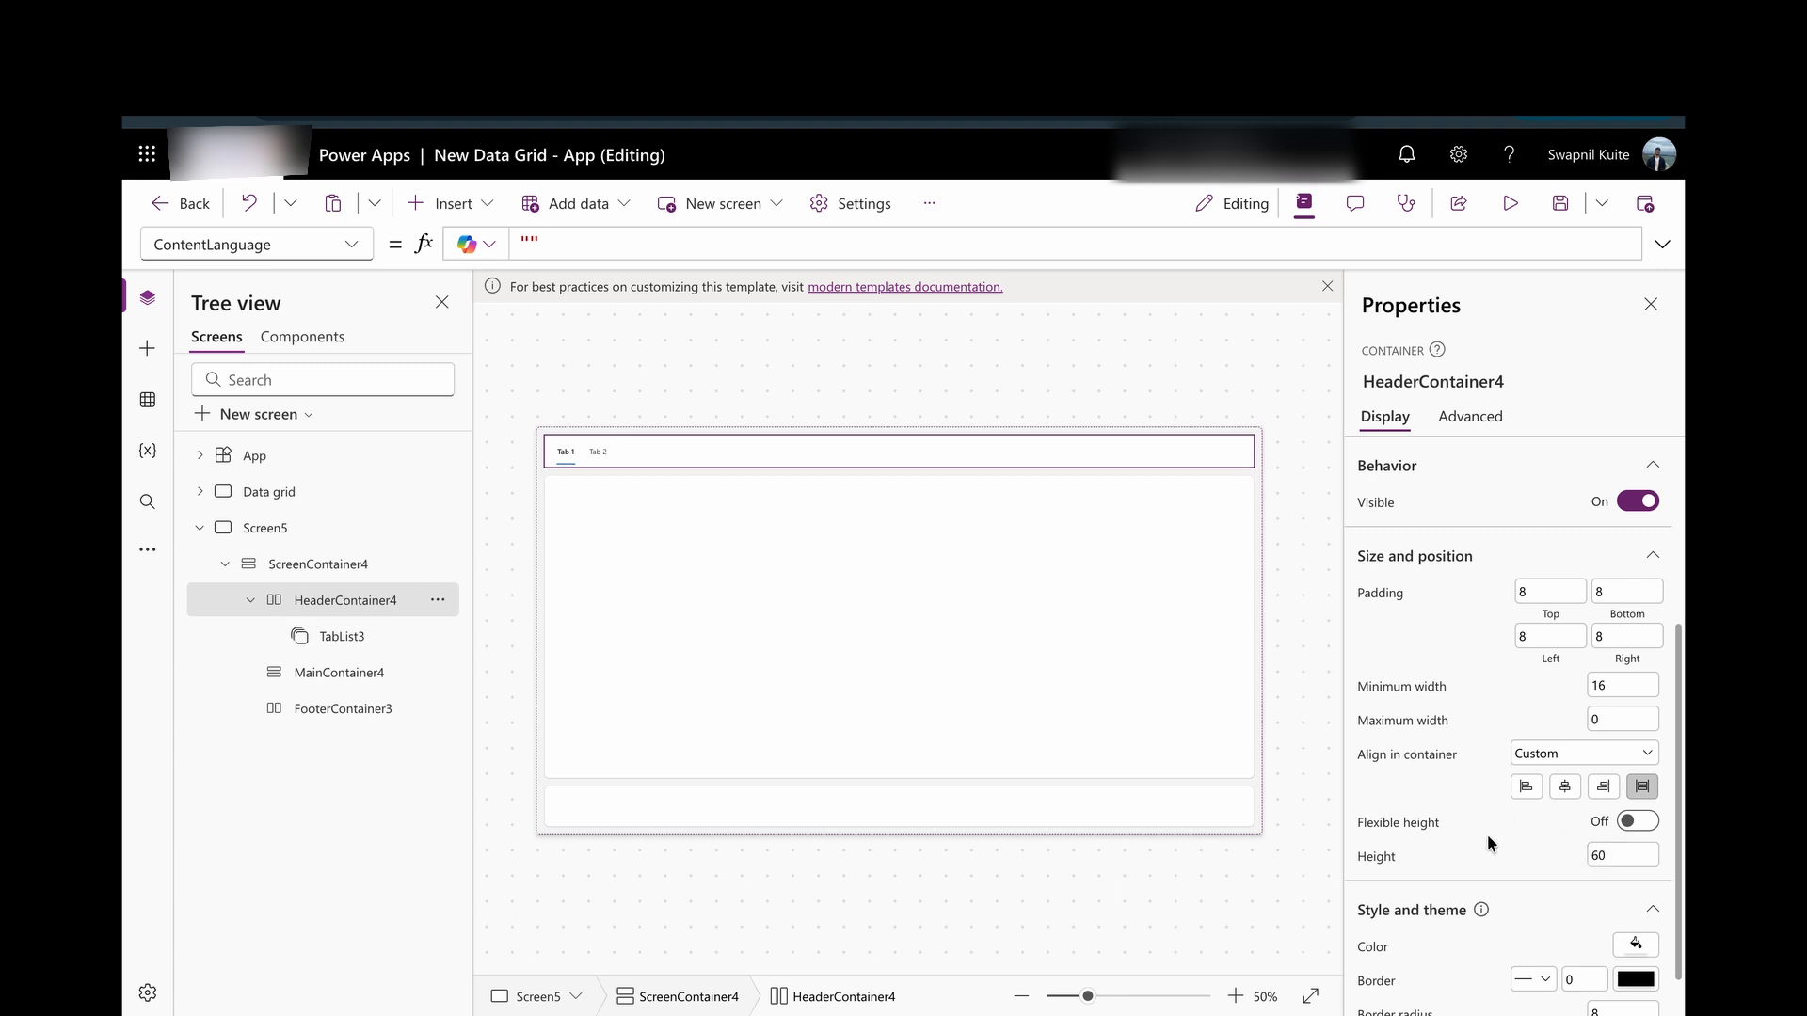
Change the tab list's font to Verdana.
click(598, 454)
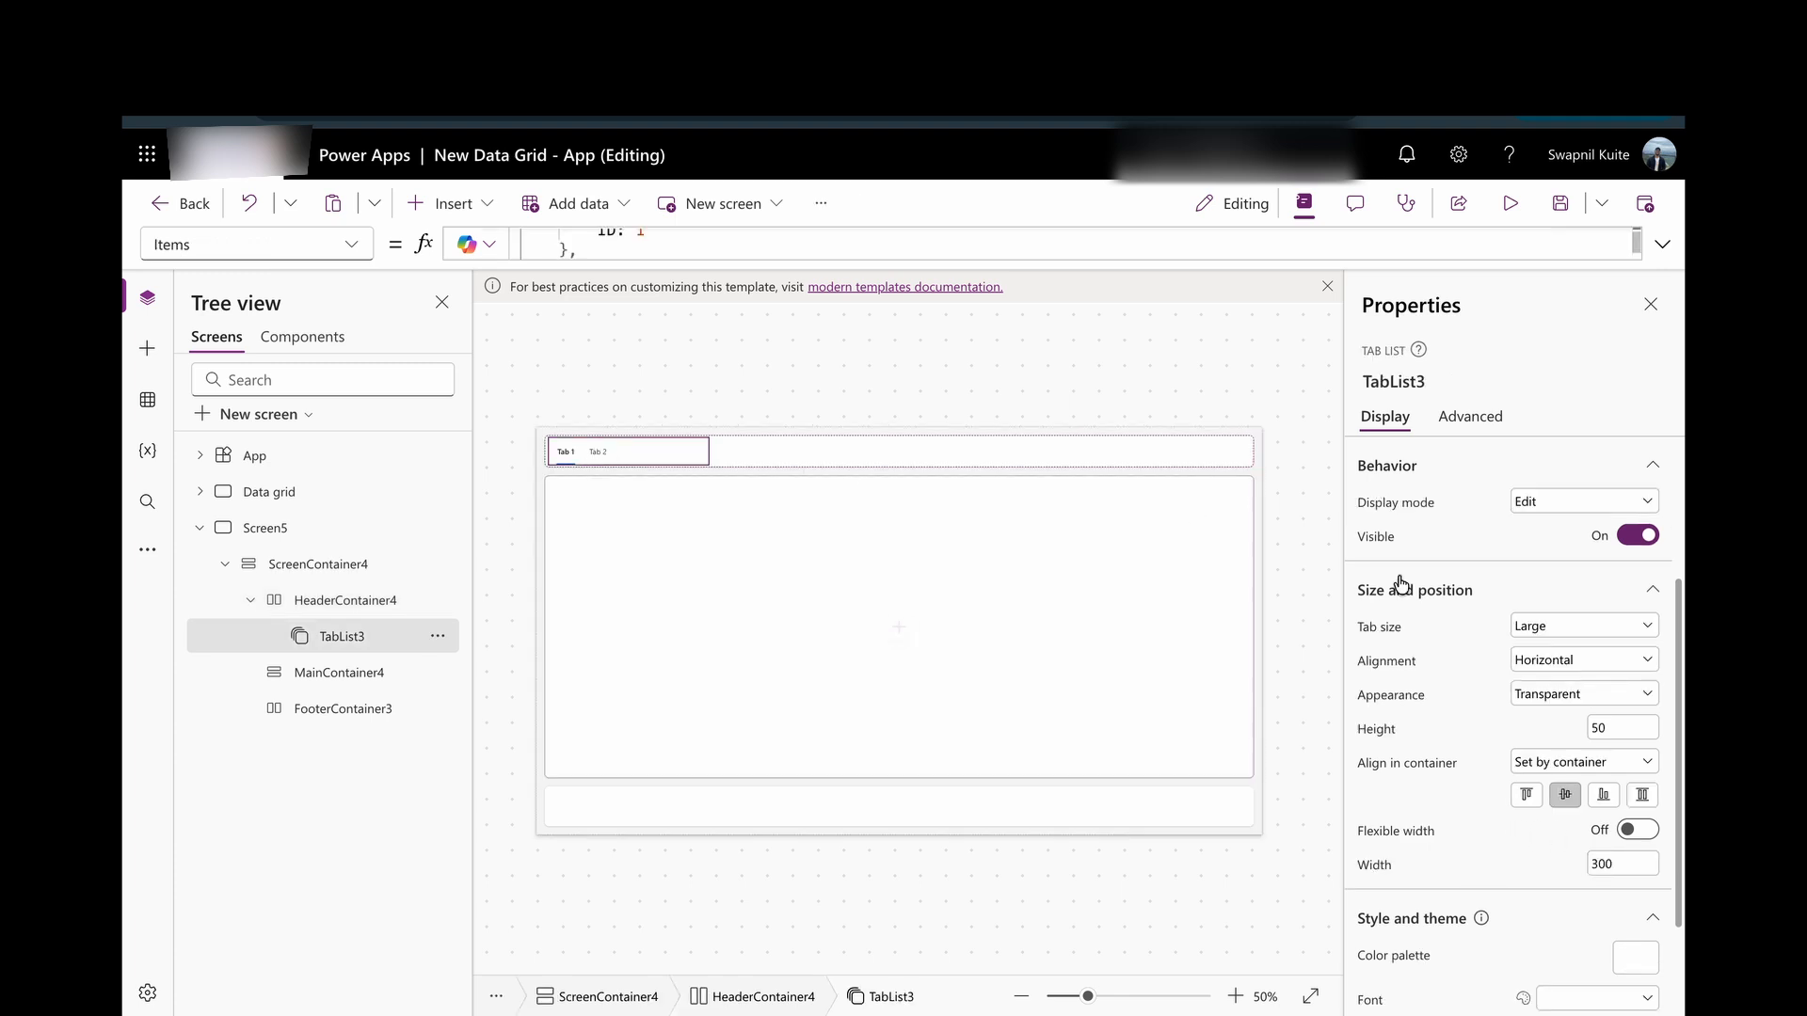
scroll(1545, 732, down, 1)
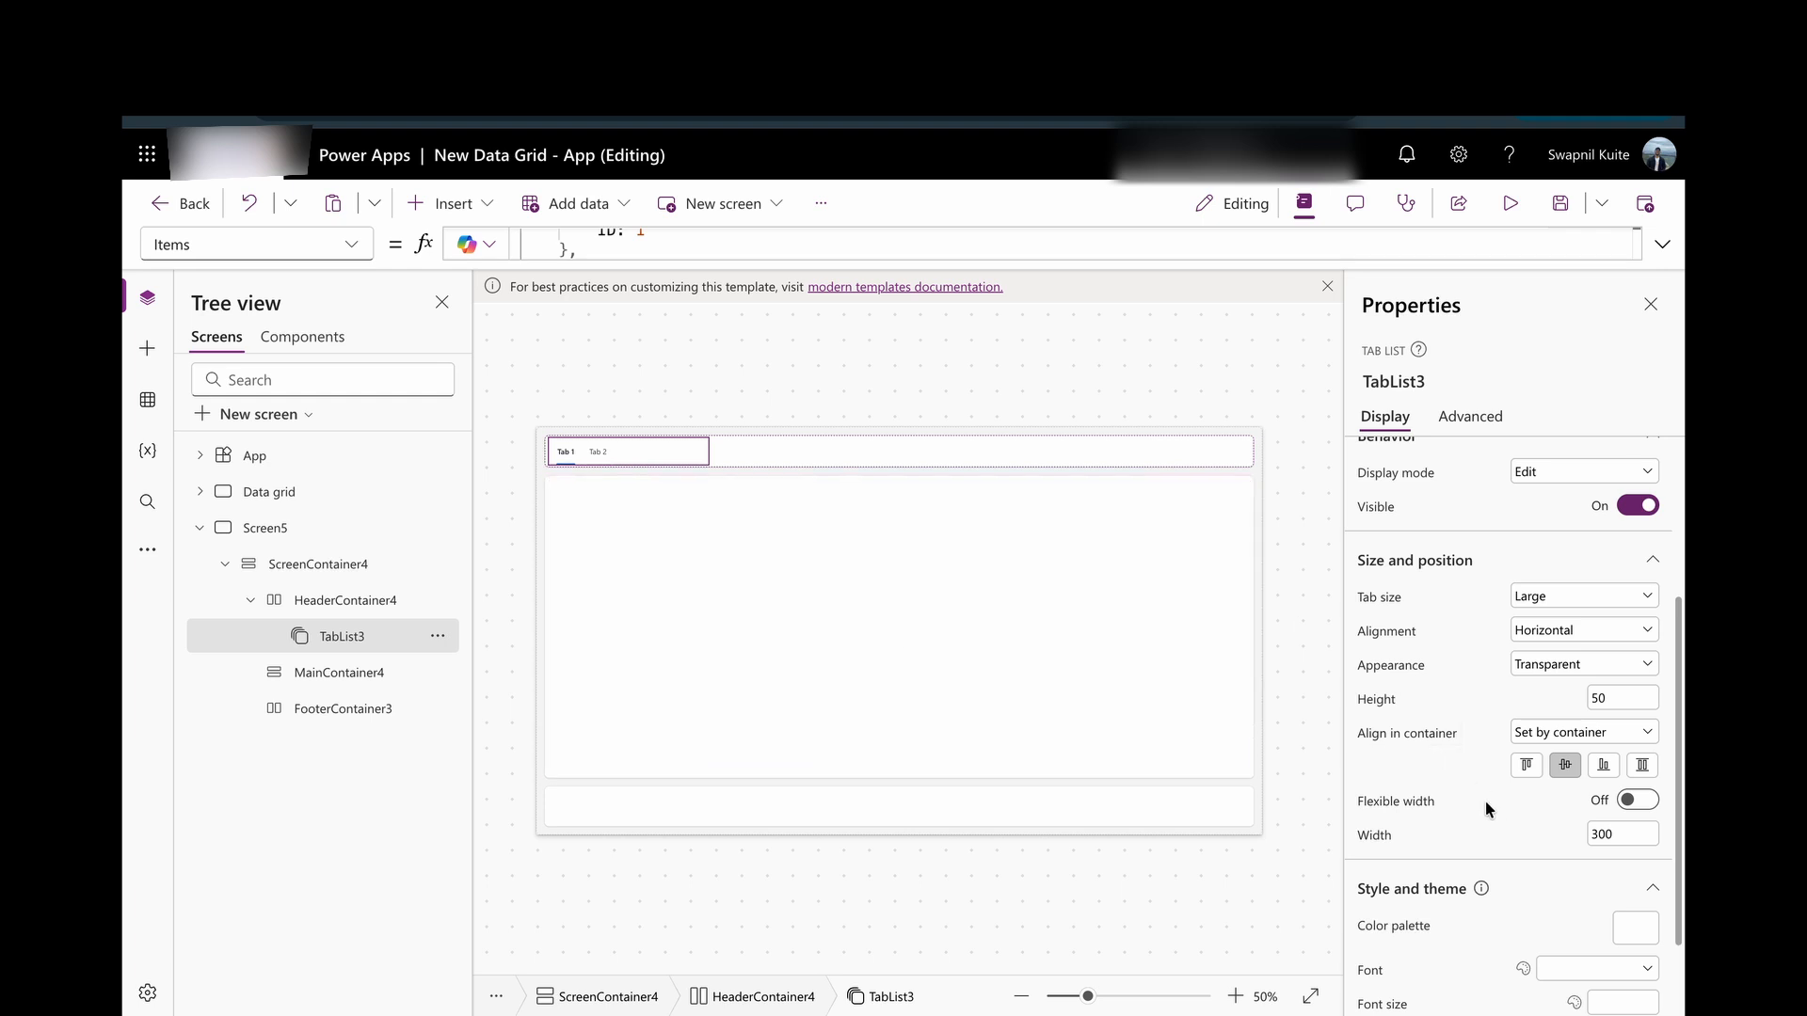
scroll(1493, 899, down, 3)
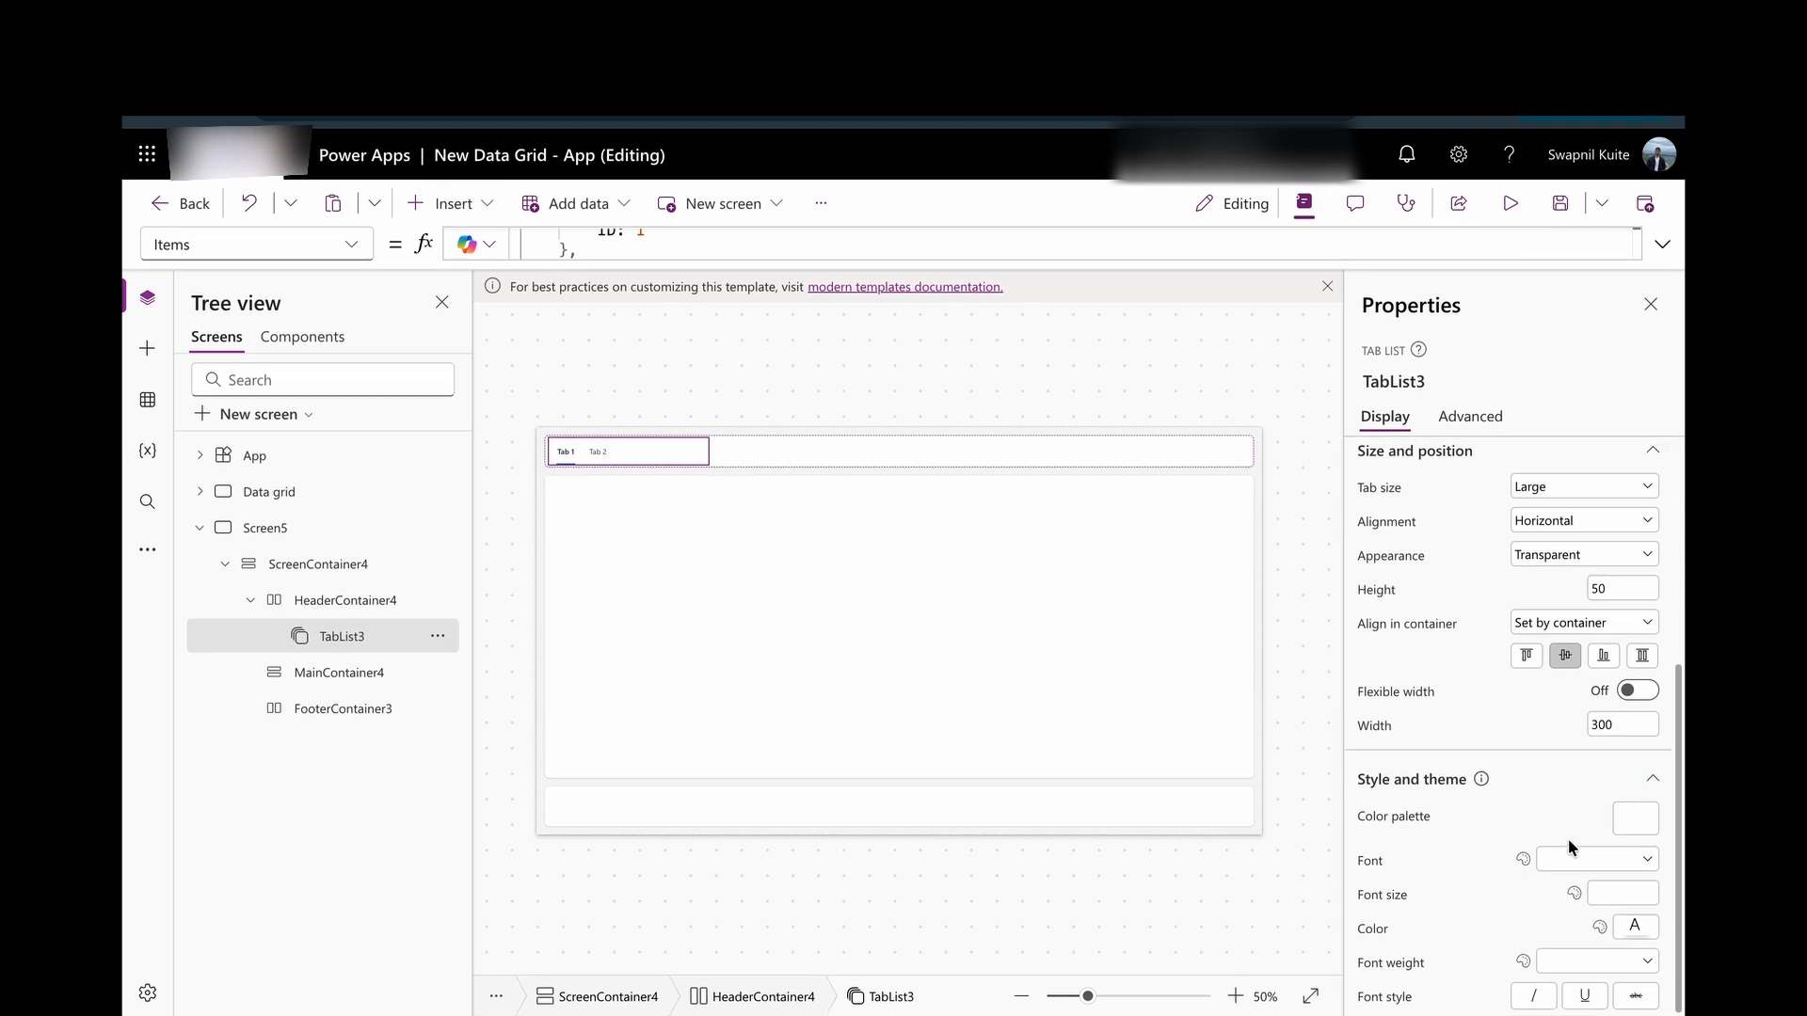
click(1590, 893)
click(1631, 863)
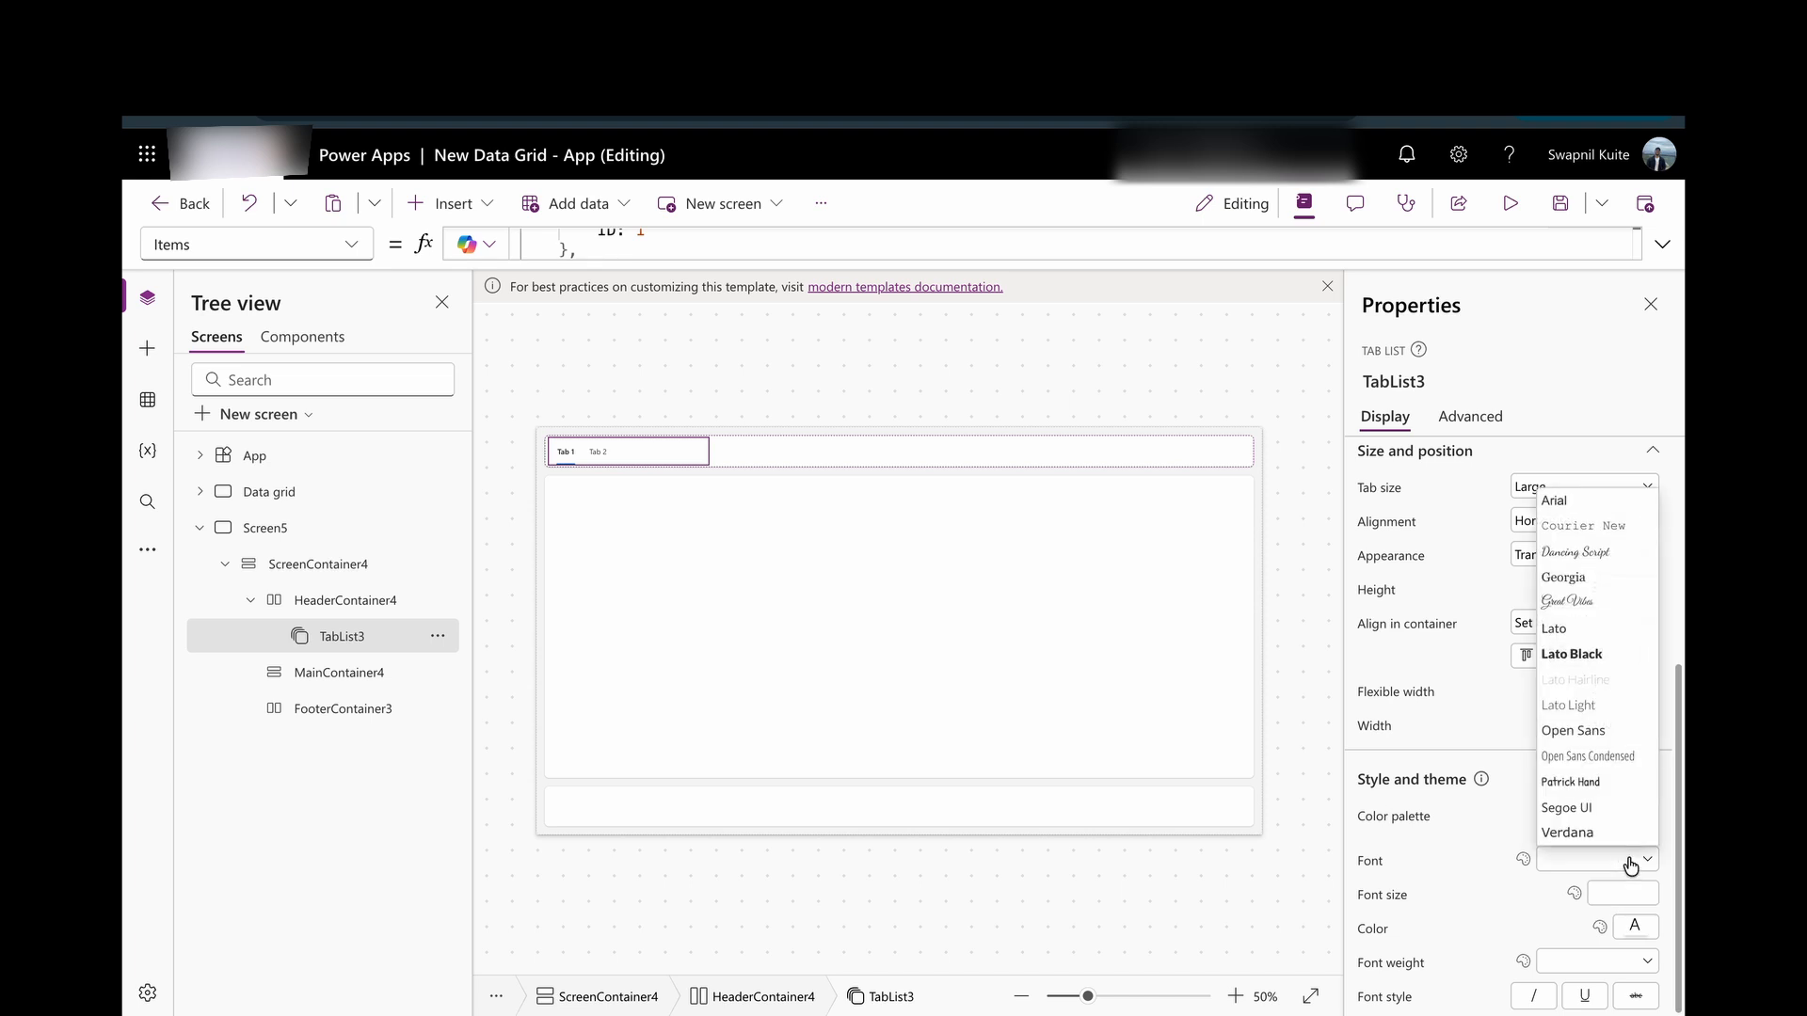
click(1569, 834)
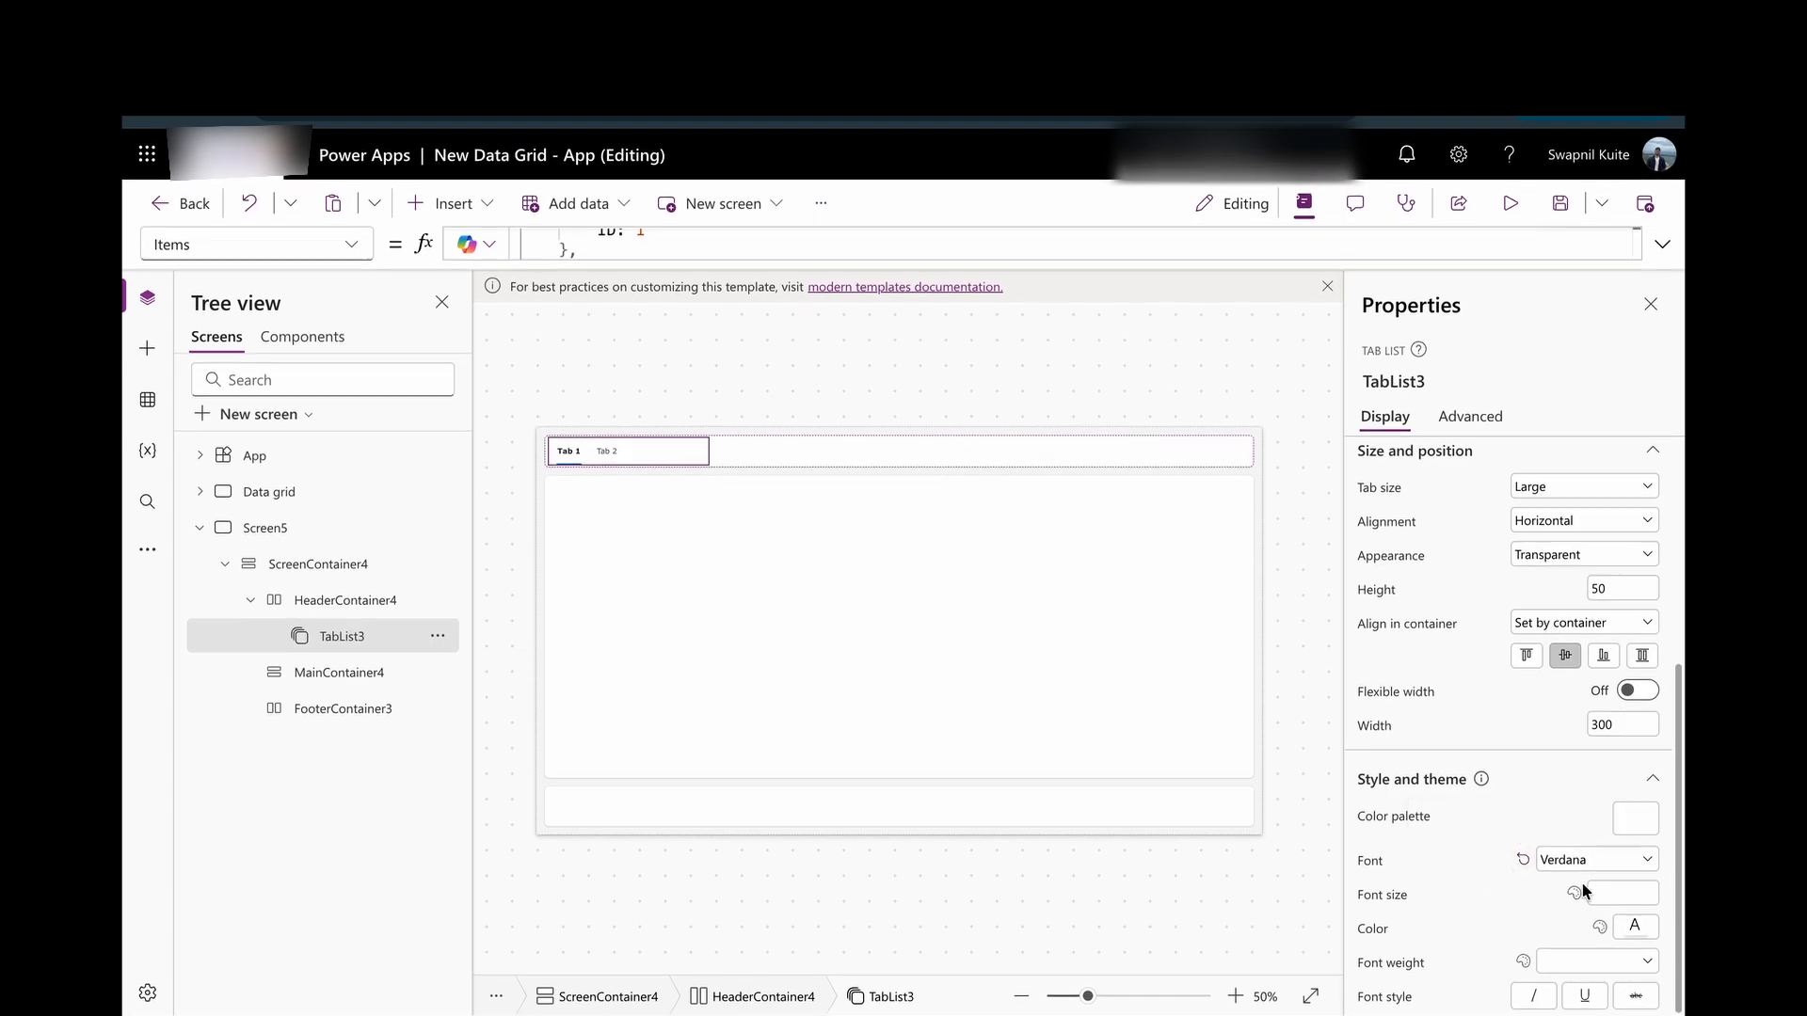
Try the Bold and Normal font weights on the tab list, and settle on Semibold.
click(1591, 960)
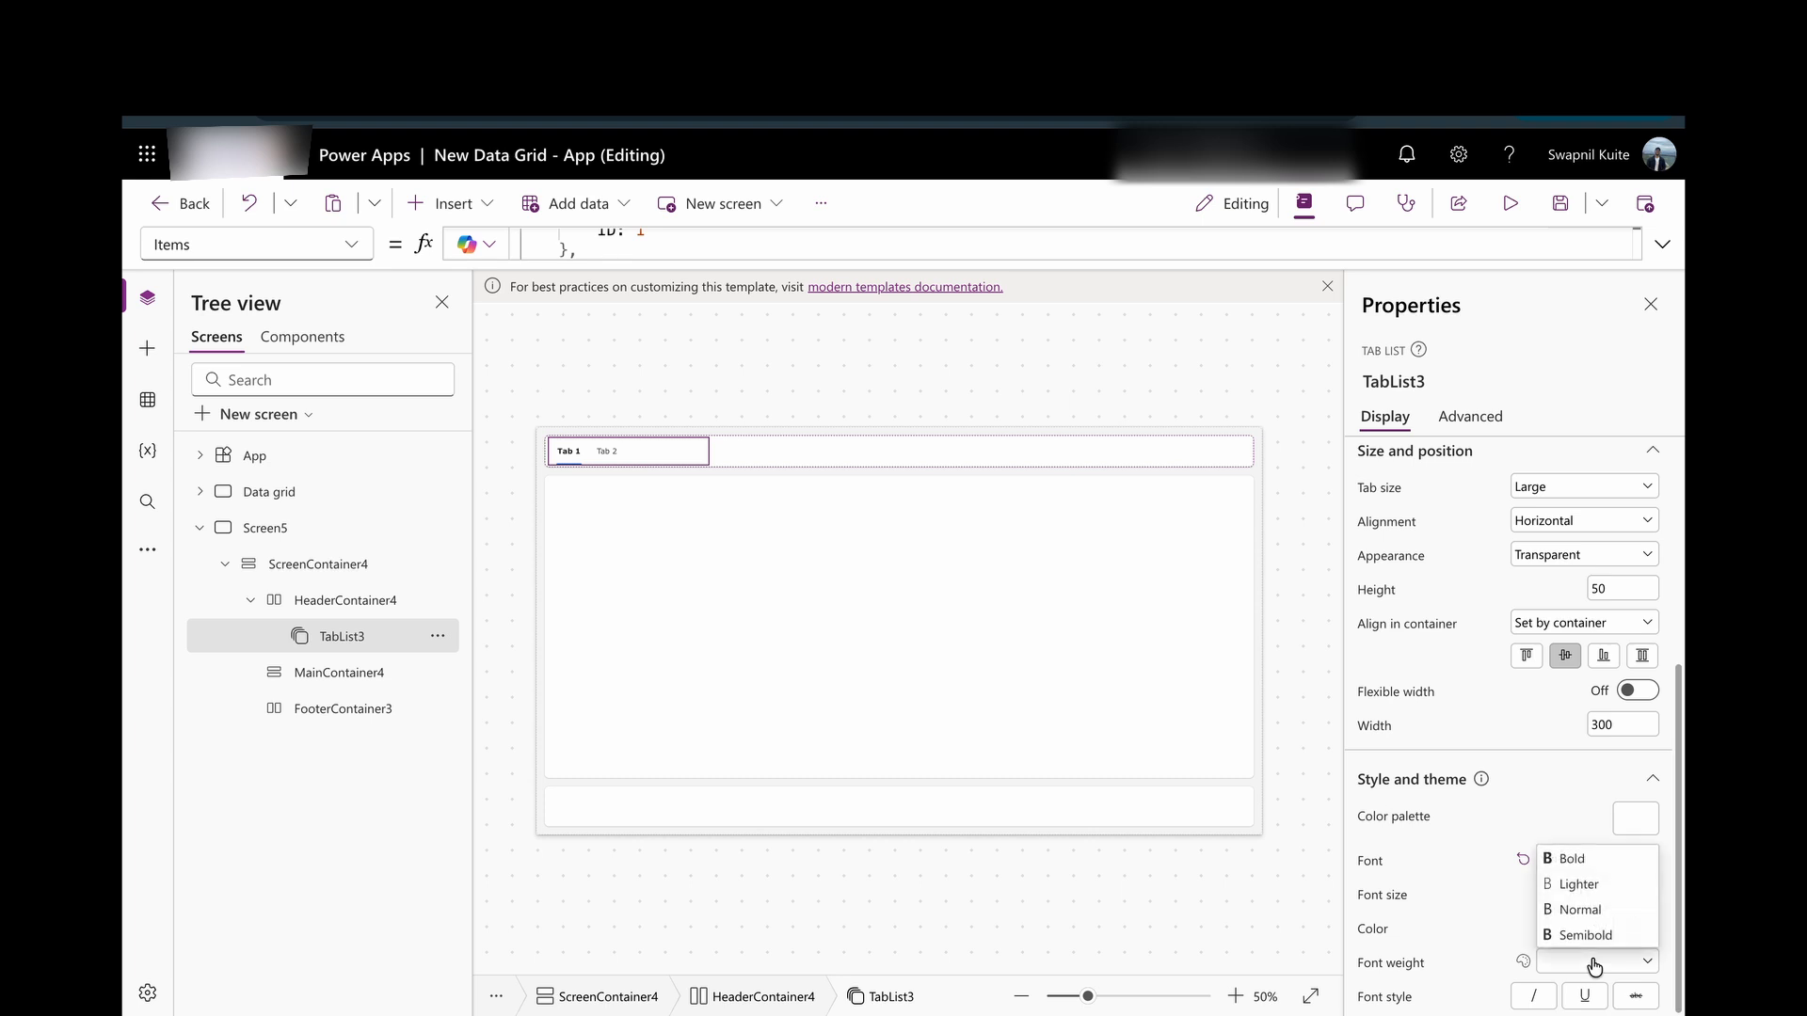
click(1591, 866)
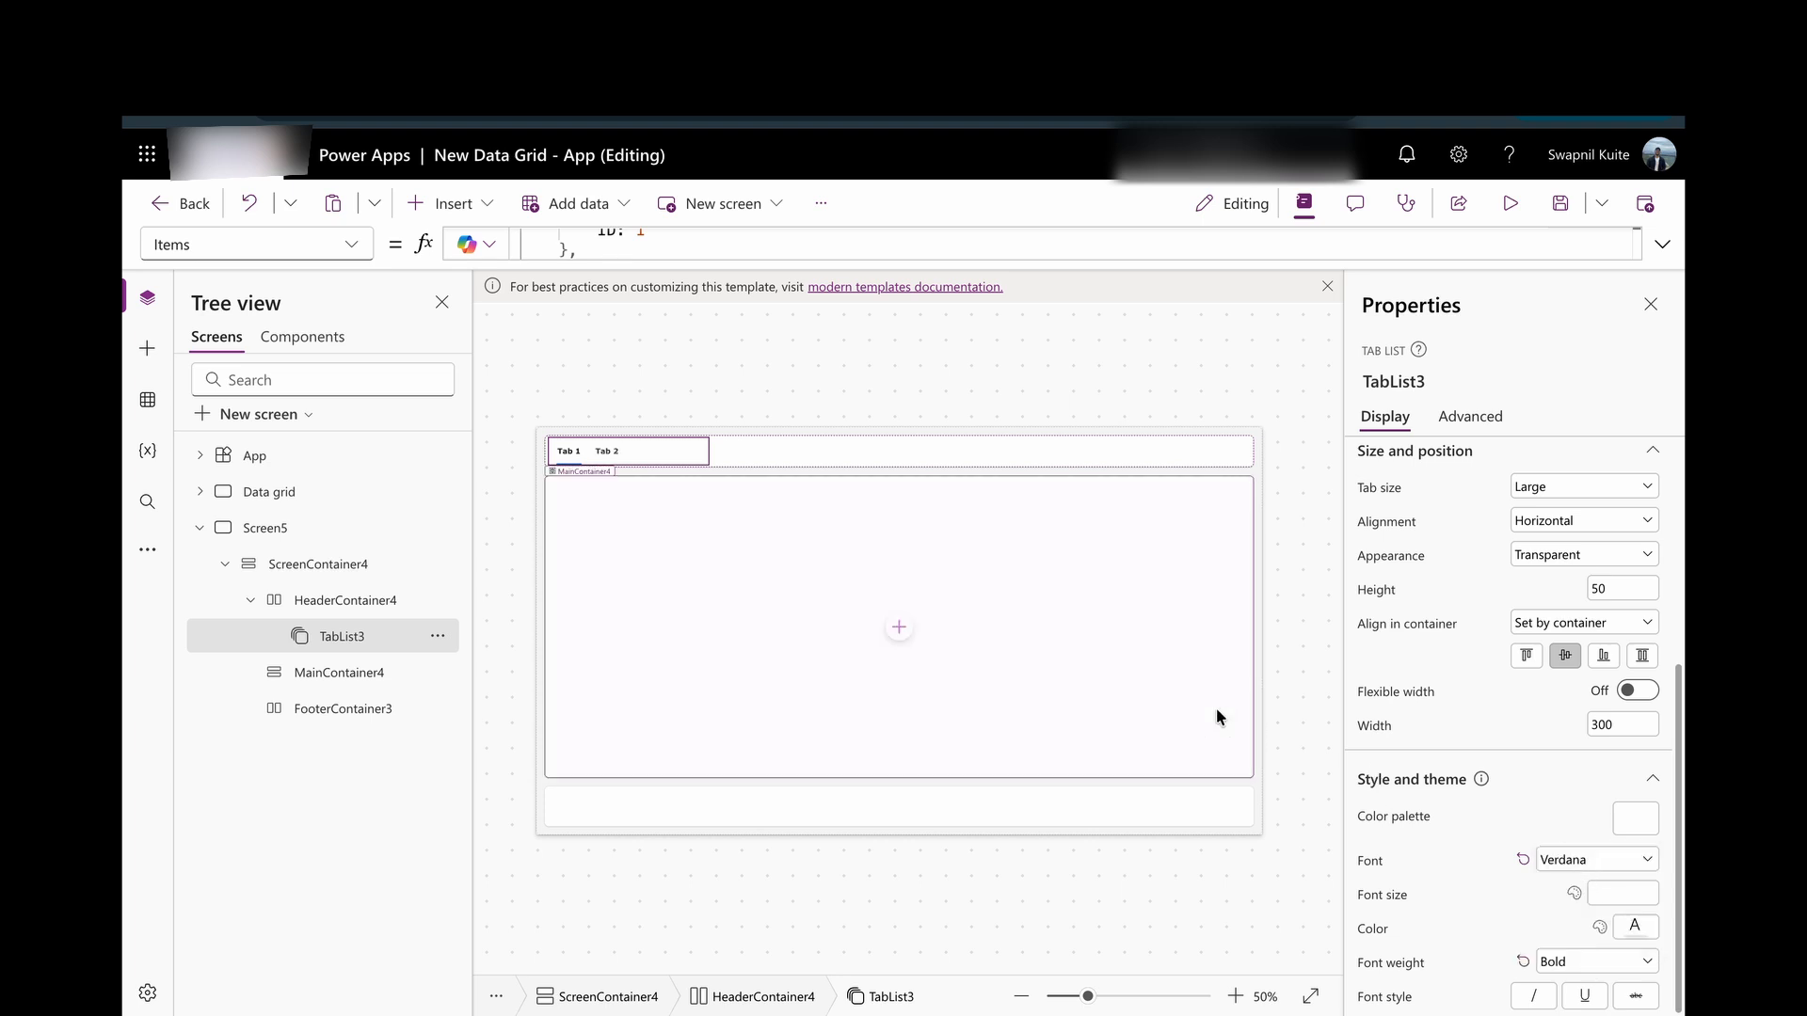
click(1588, 963)
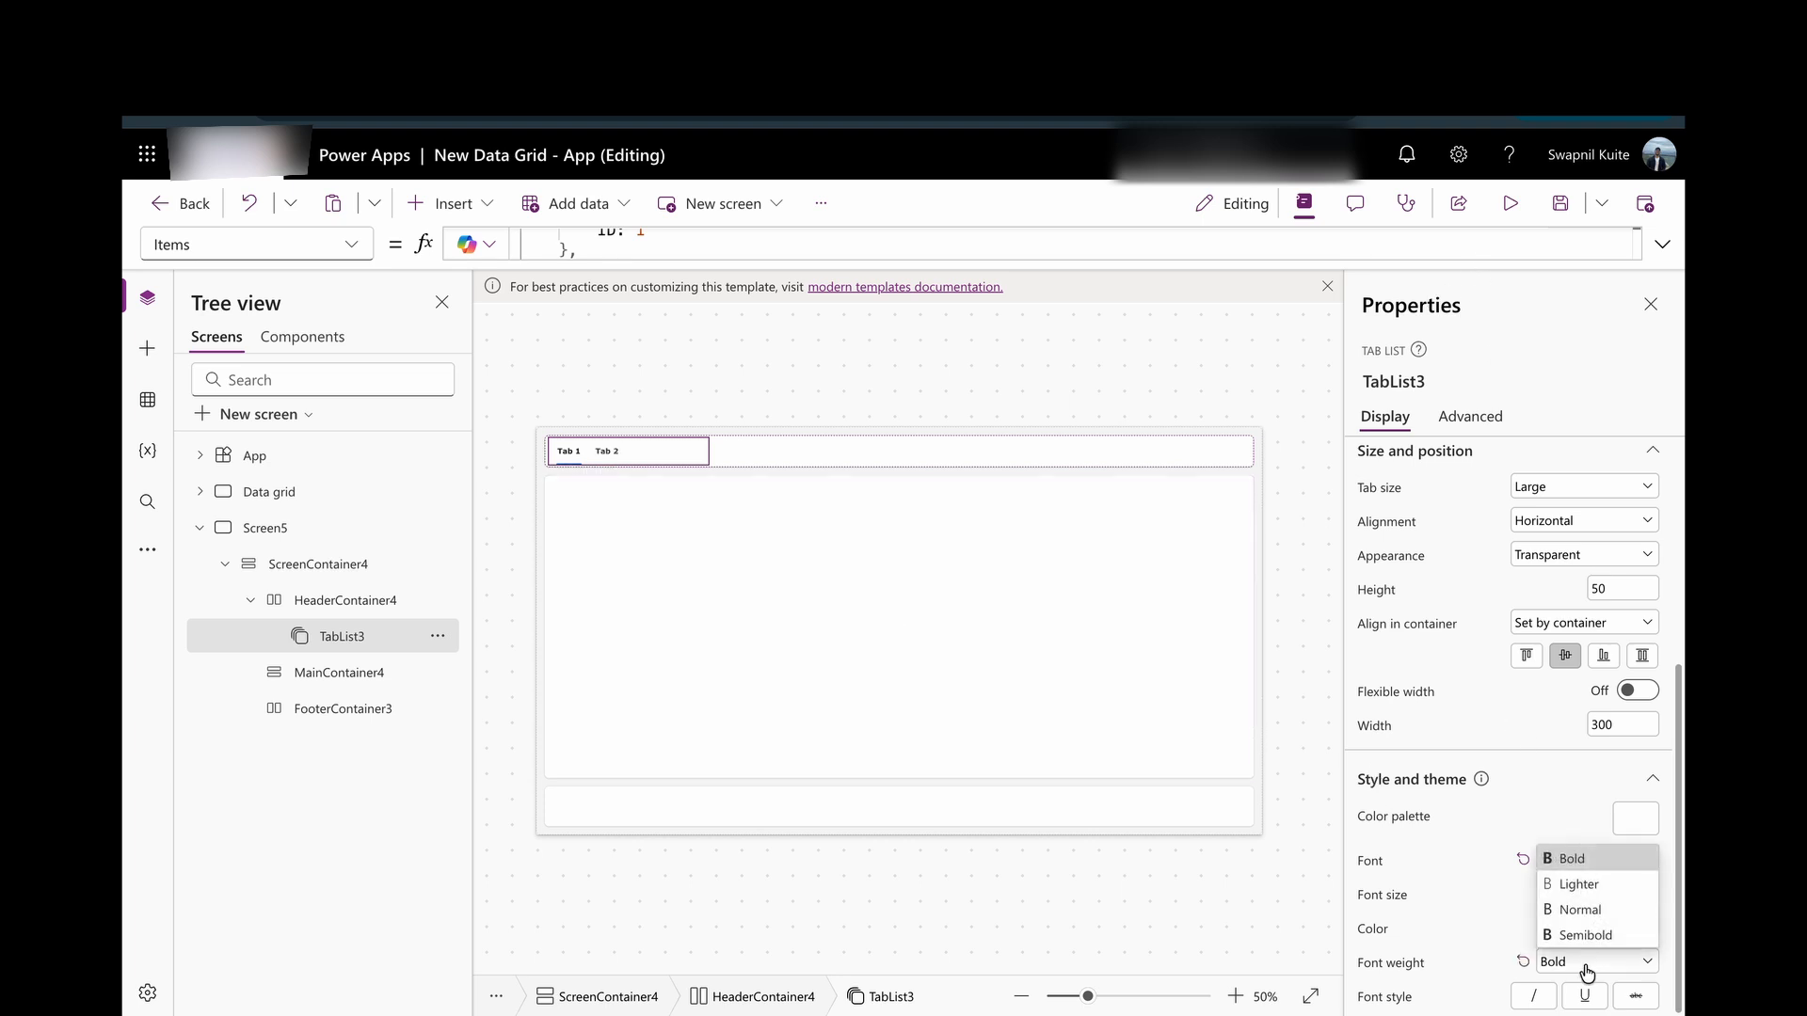
click(1589, 909)
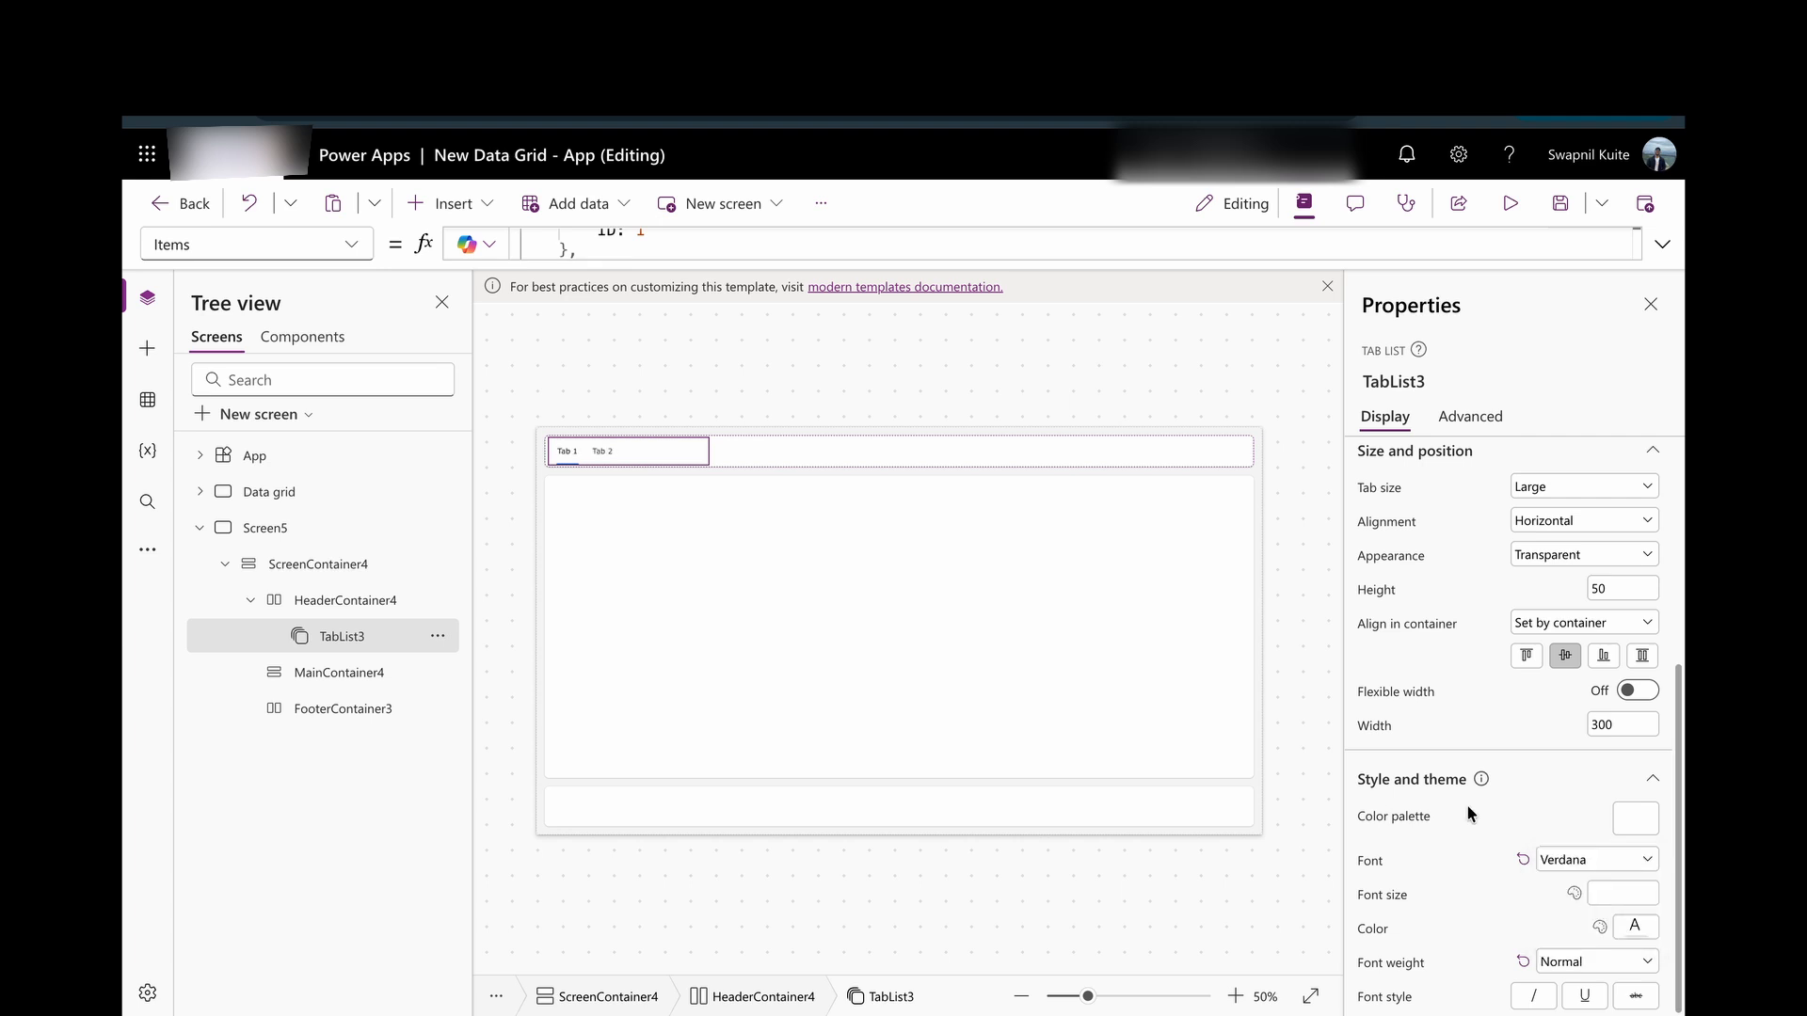
click(1574, 963)
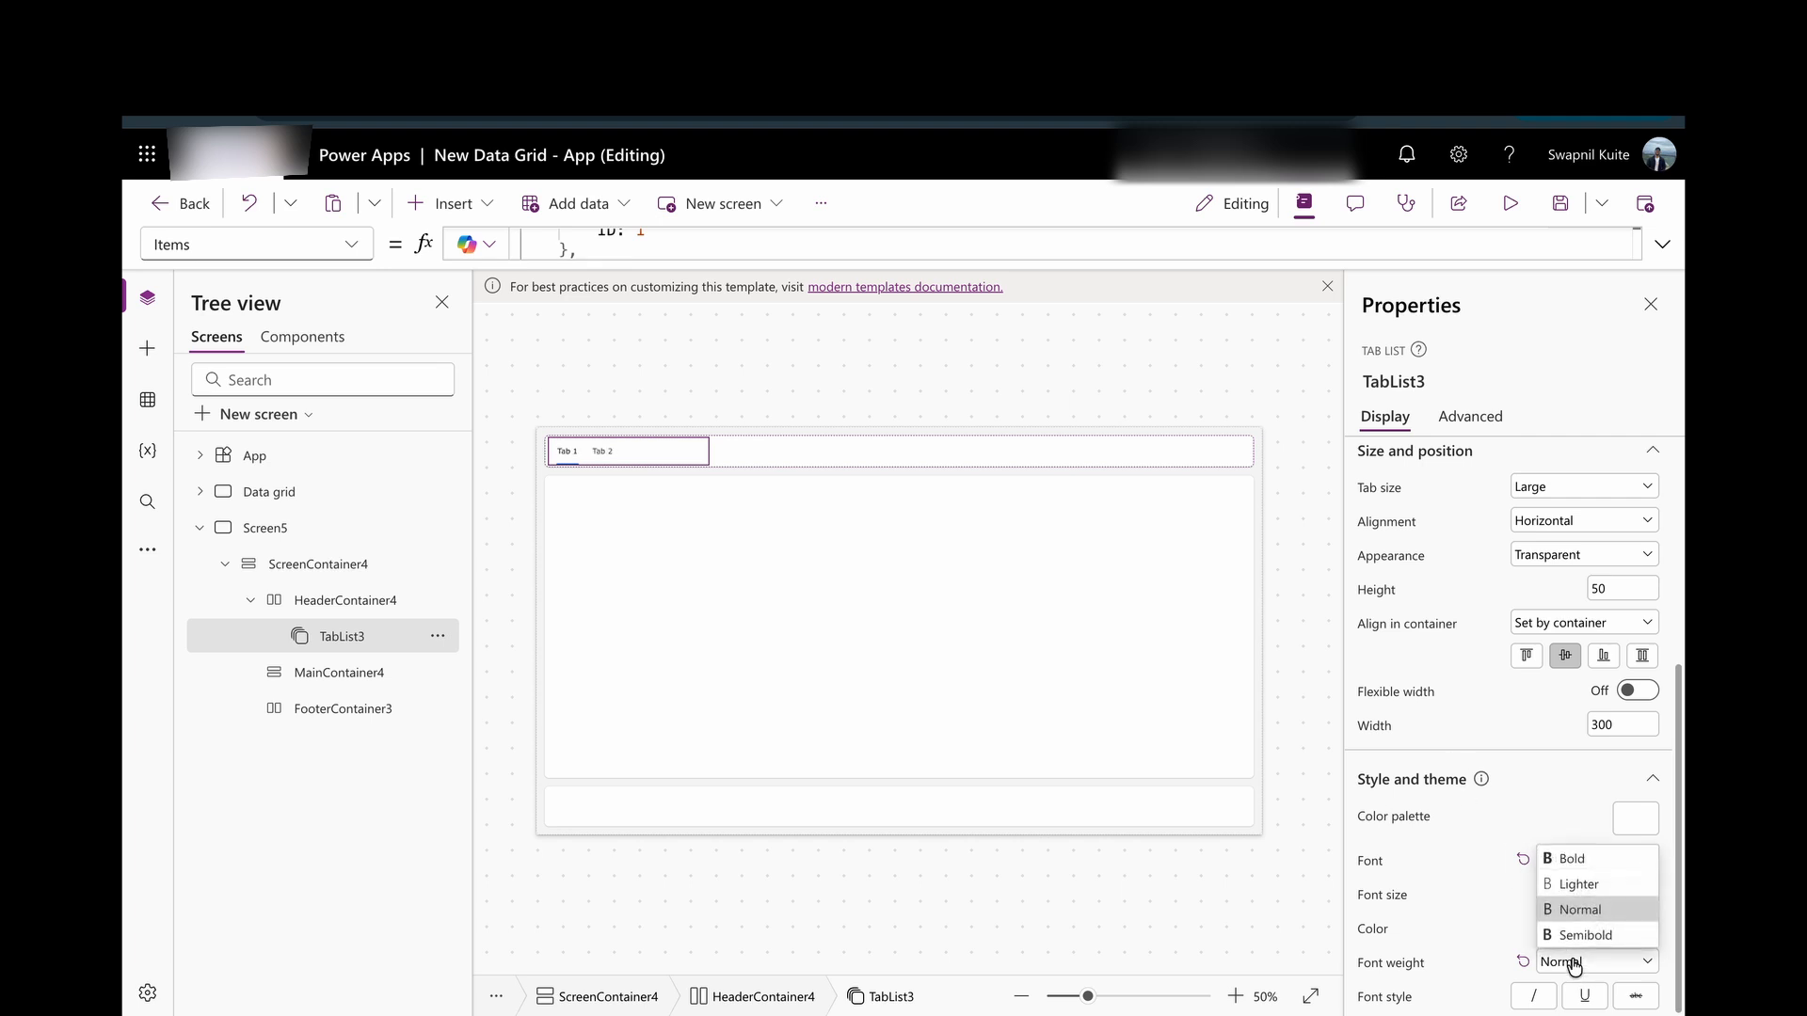
click(1581, 935)
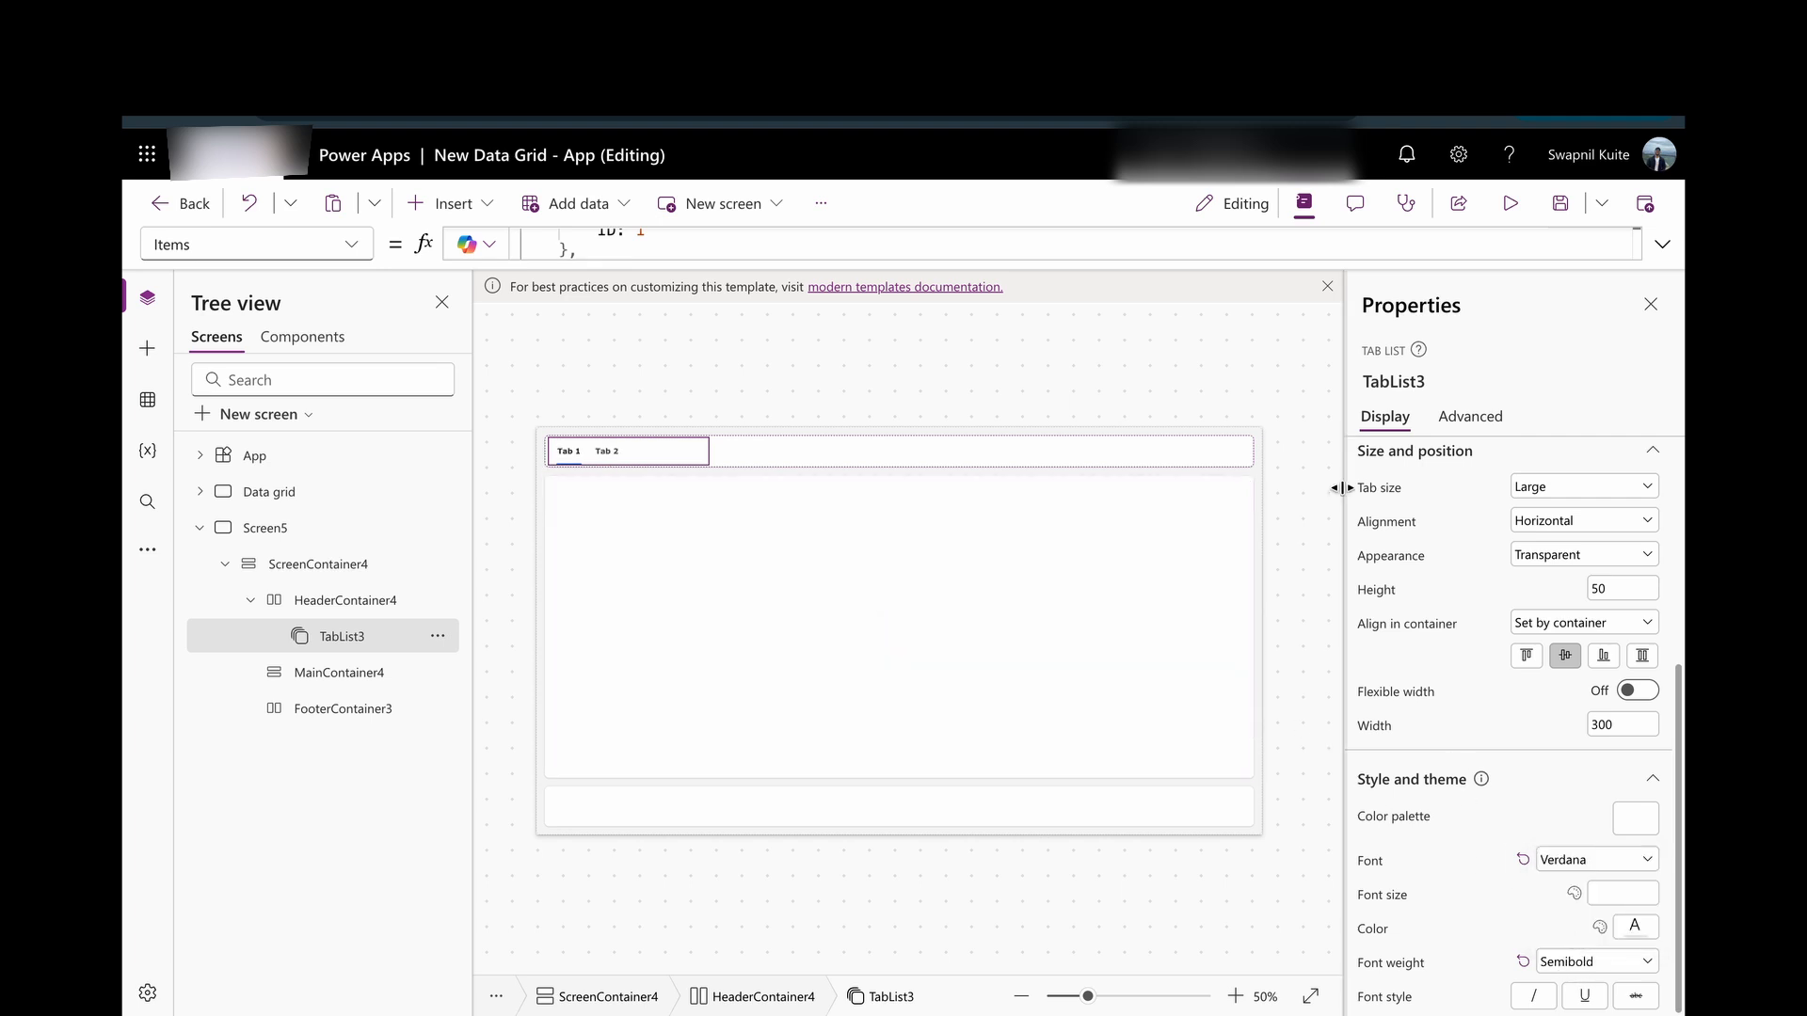
Preview the app, switch to Tab 2 and back to Tab 1, and return to editing.
click(1510, 203)
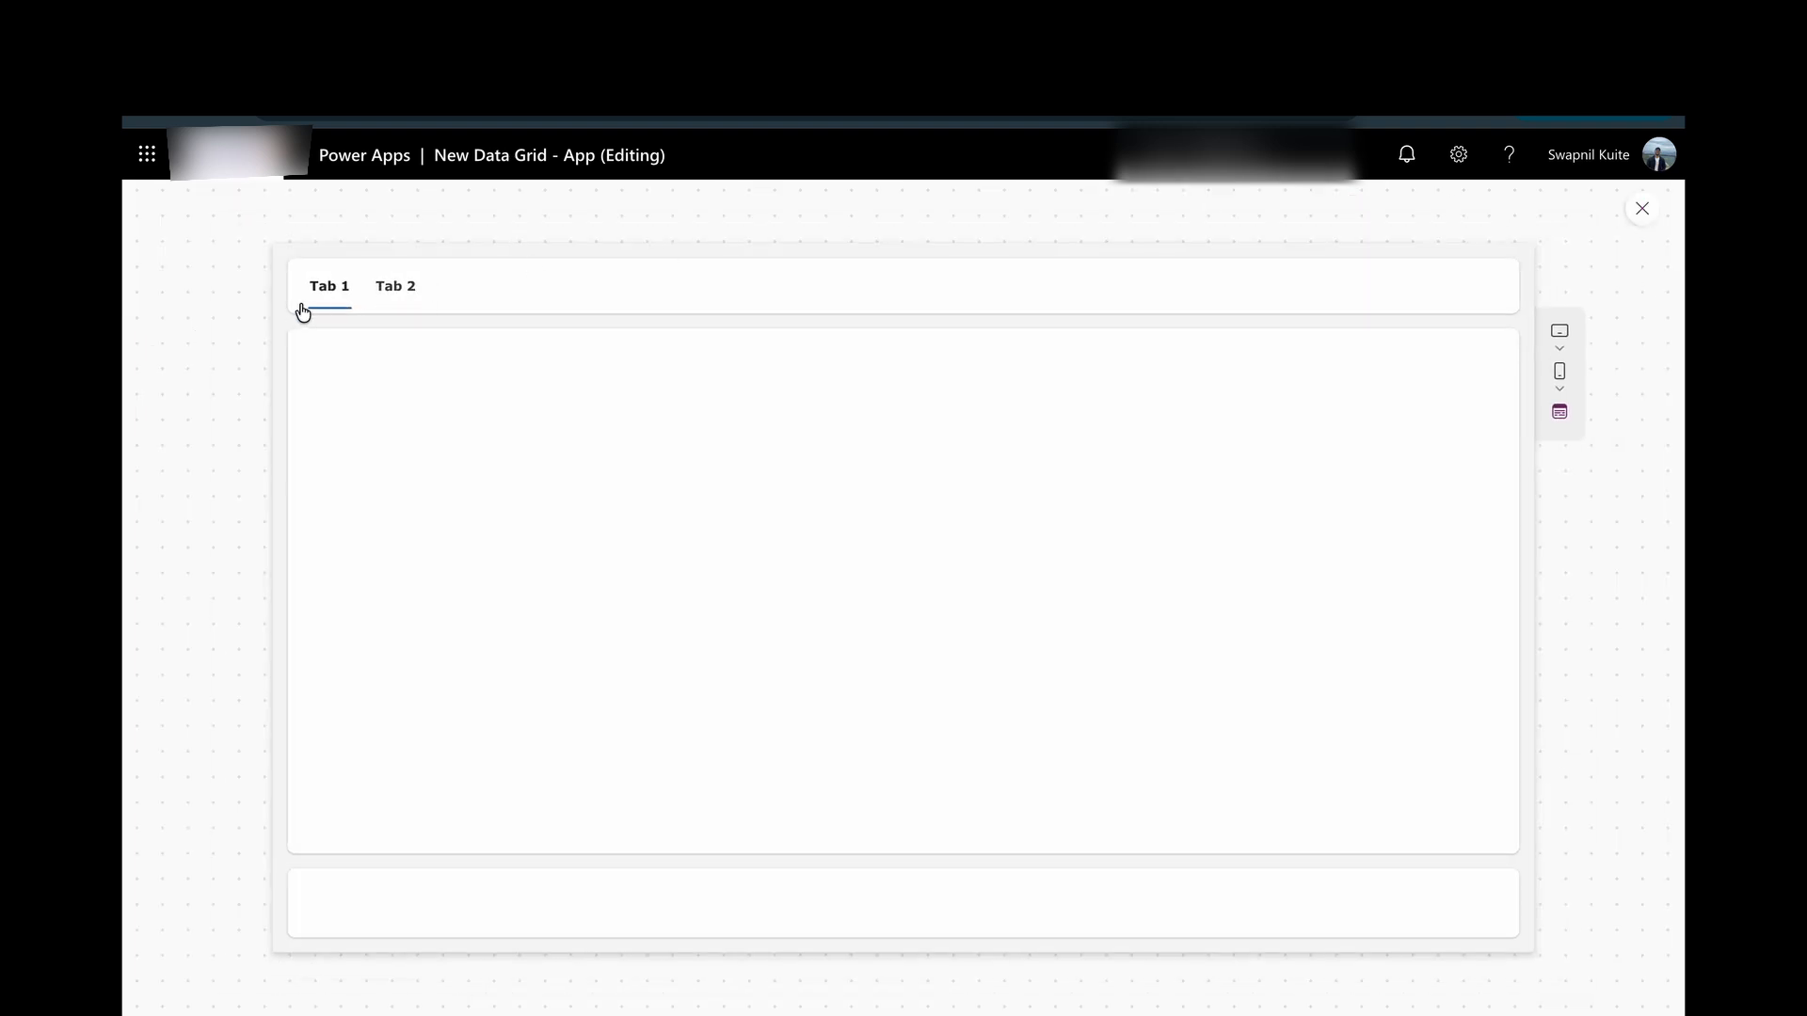
click(392, 301)
click(345, 293)
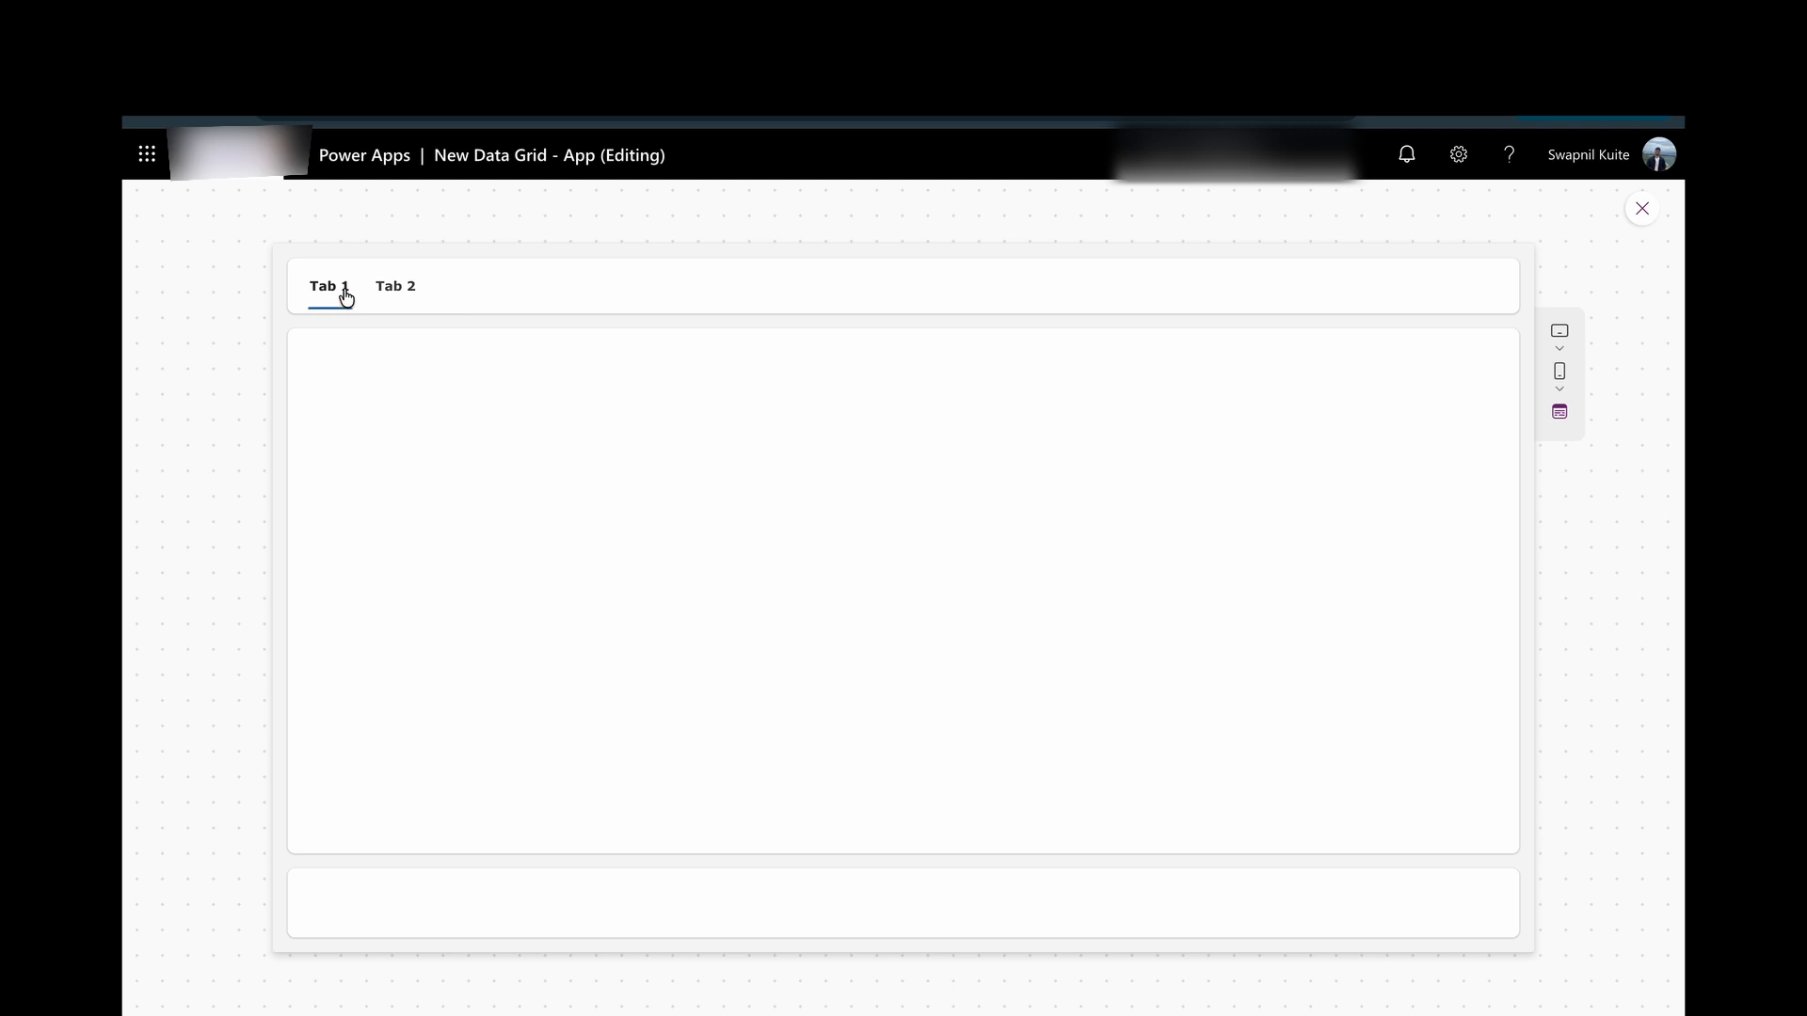
click(1642, 211)
click(1154, 664)
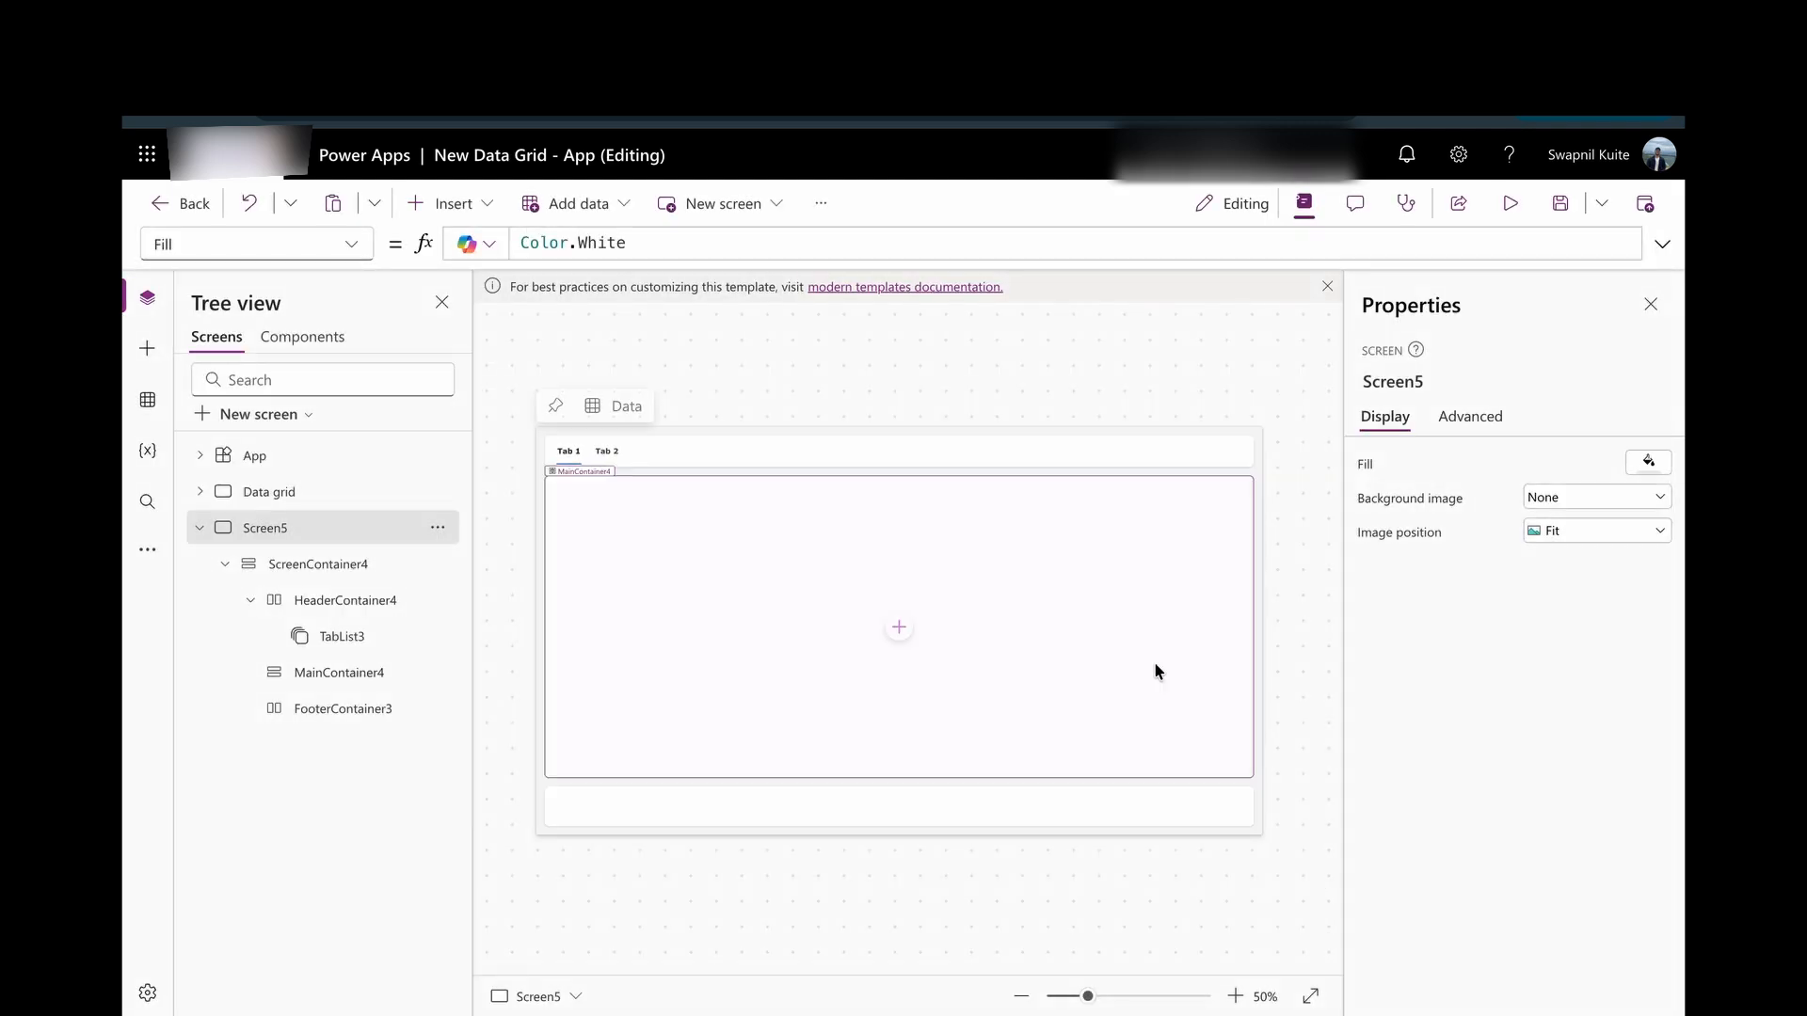
Fill the header container with the light grey theme color RGBA(214, 221, 224, 1).
click(1187, 457)
scroll(1633, 827, down, 3)
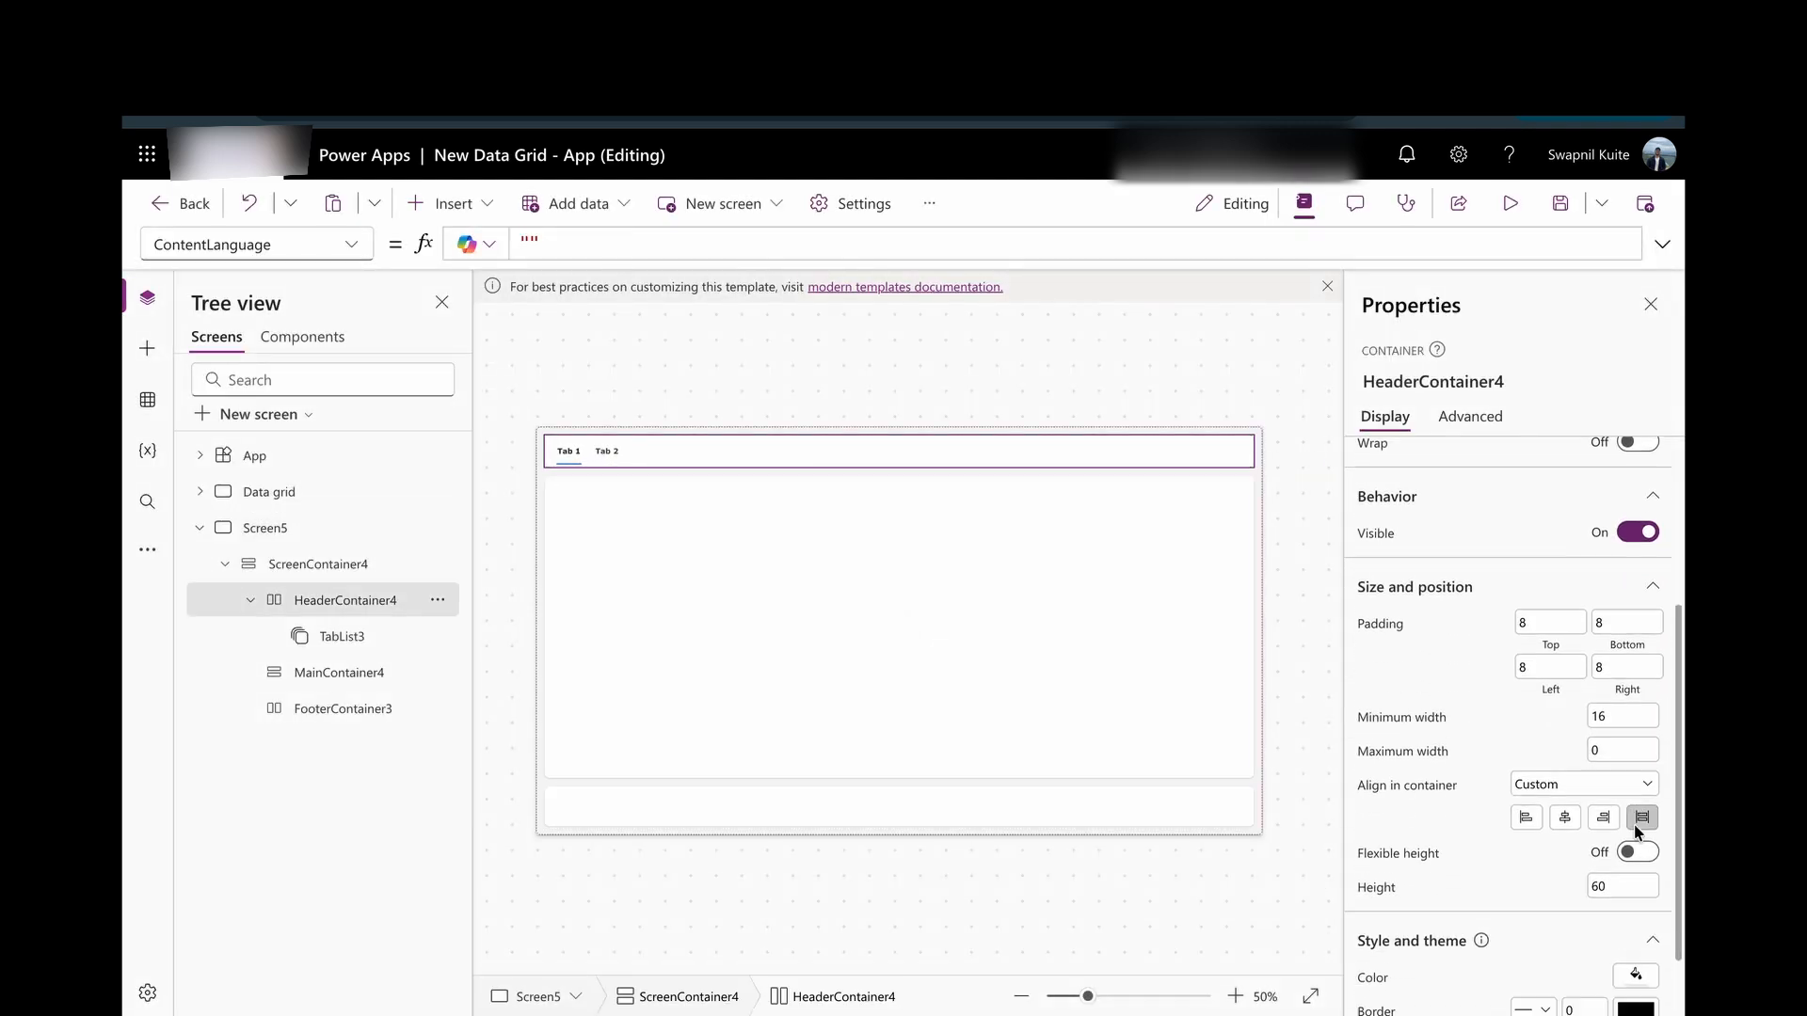
click(1635, 975)
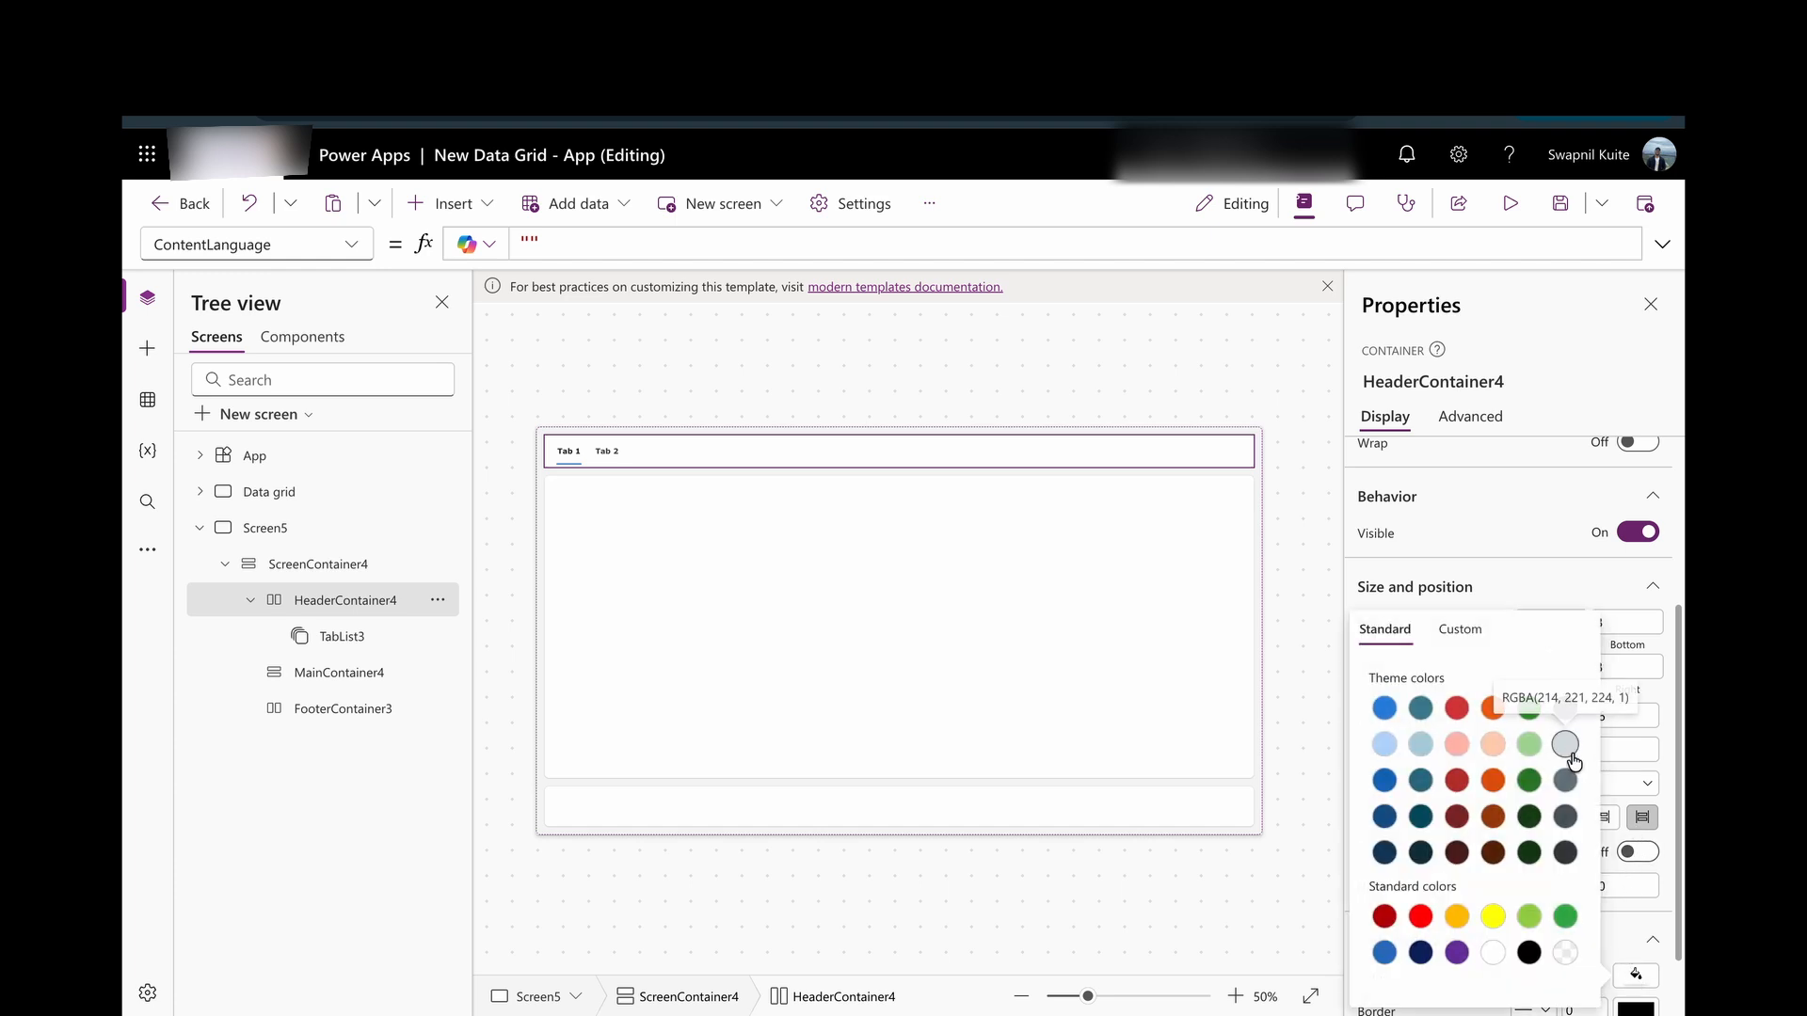
click(1567, 748)
Insert a form in the main container and connect it to the Test Employee Data source.
click(1094, 646)
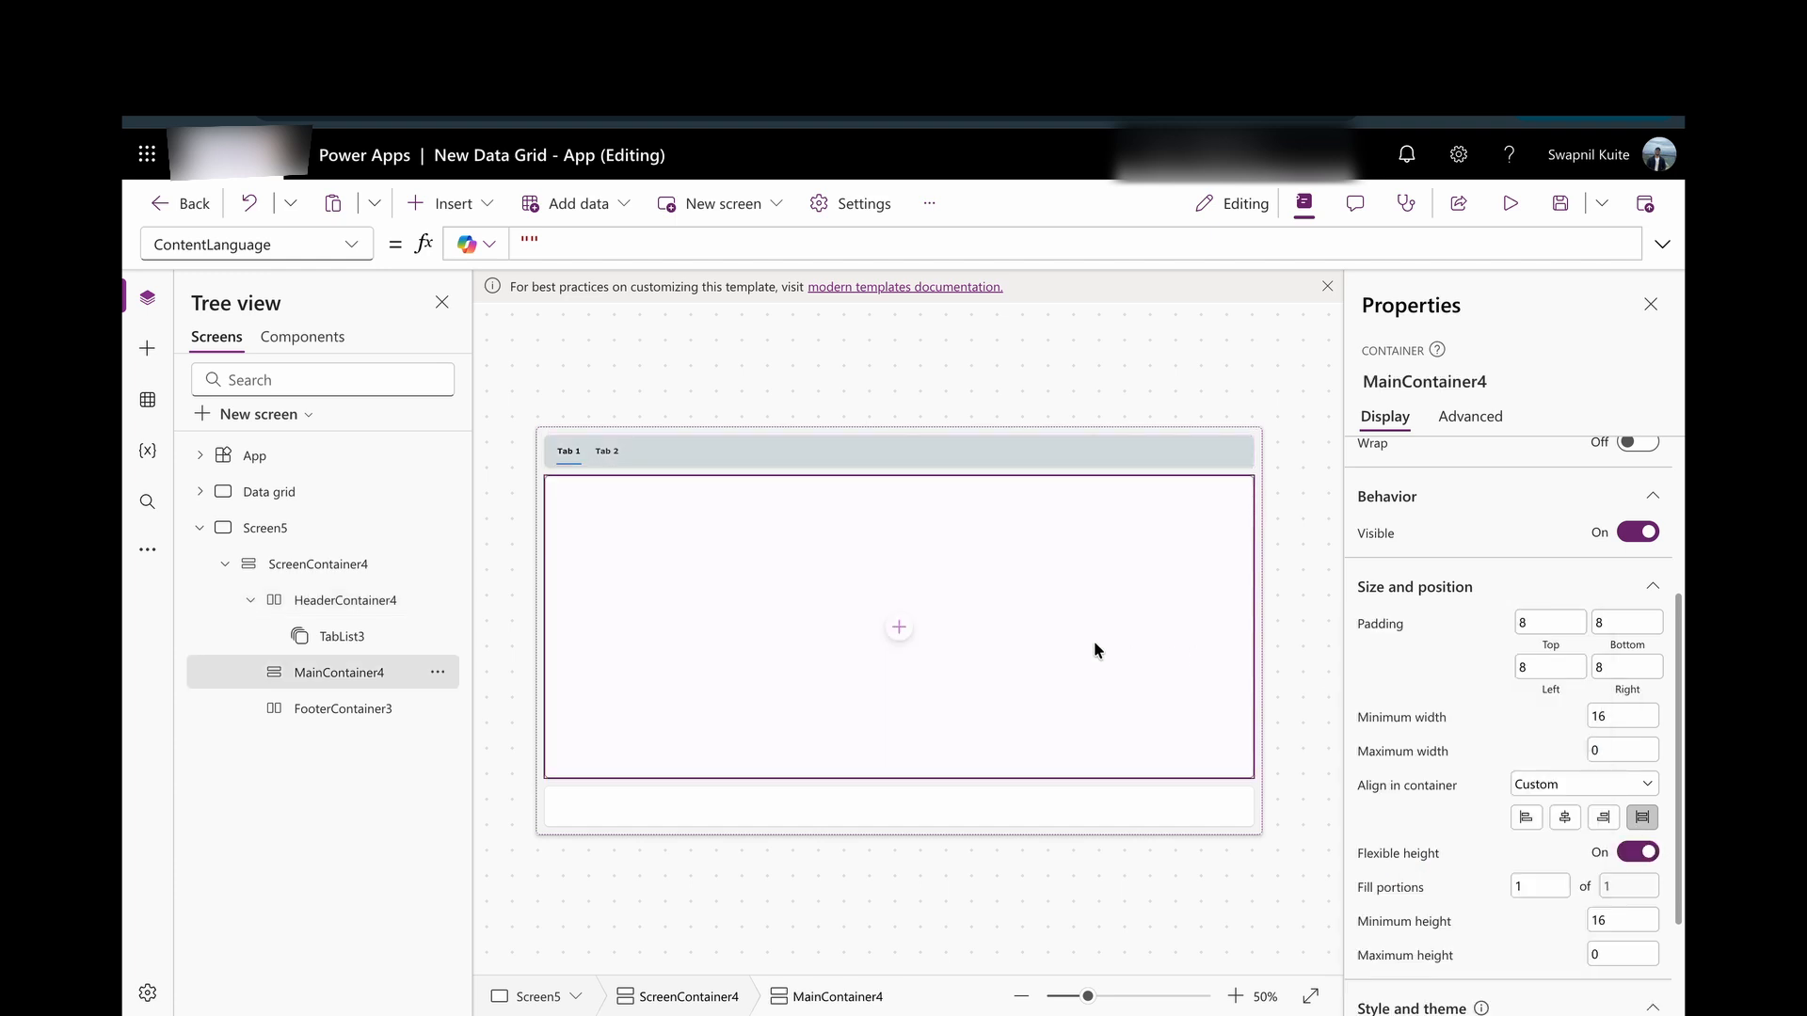
click(904, 632)
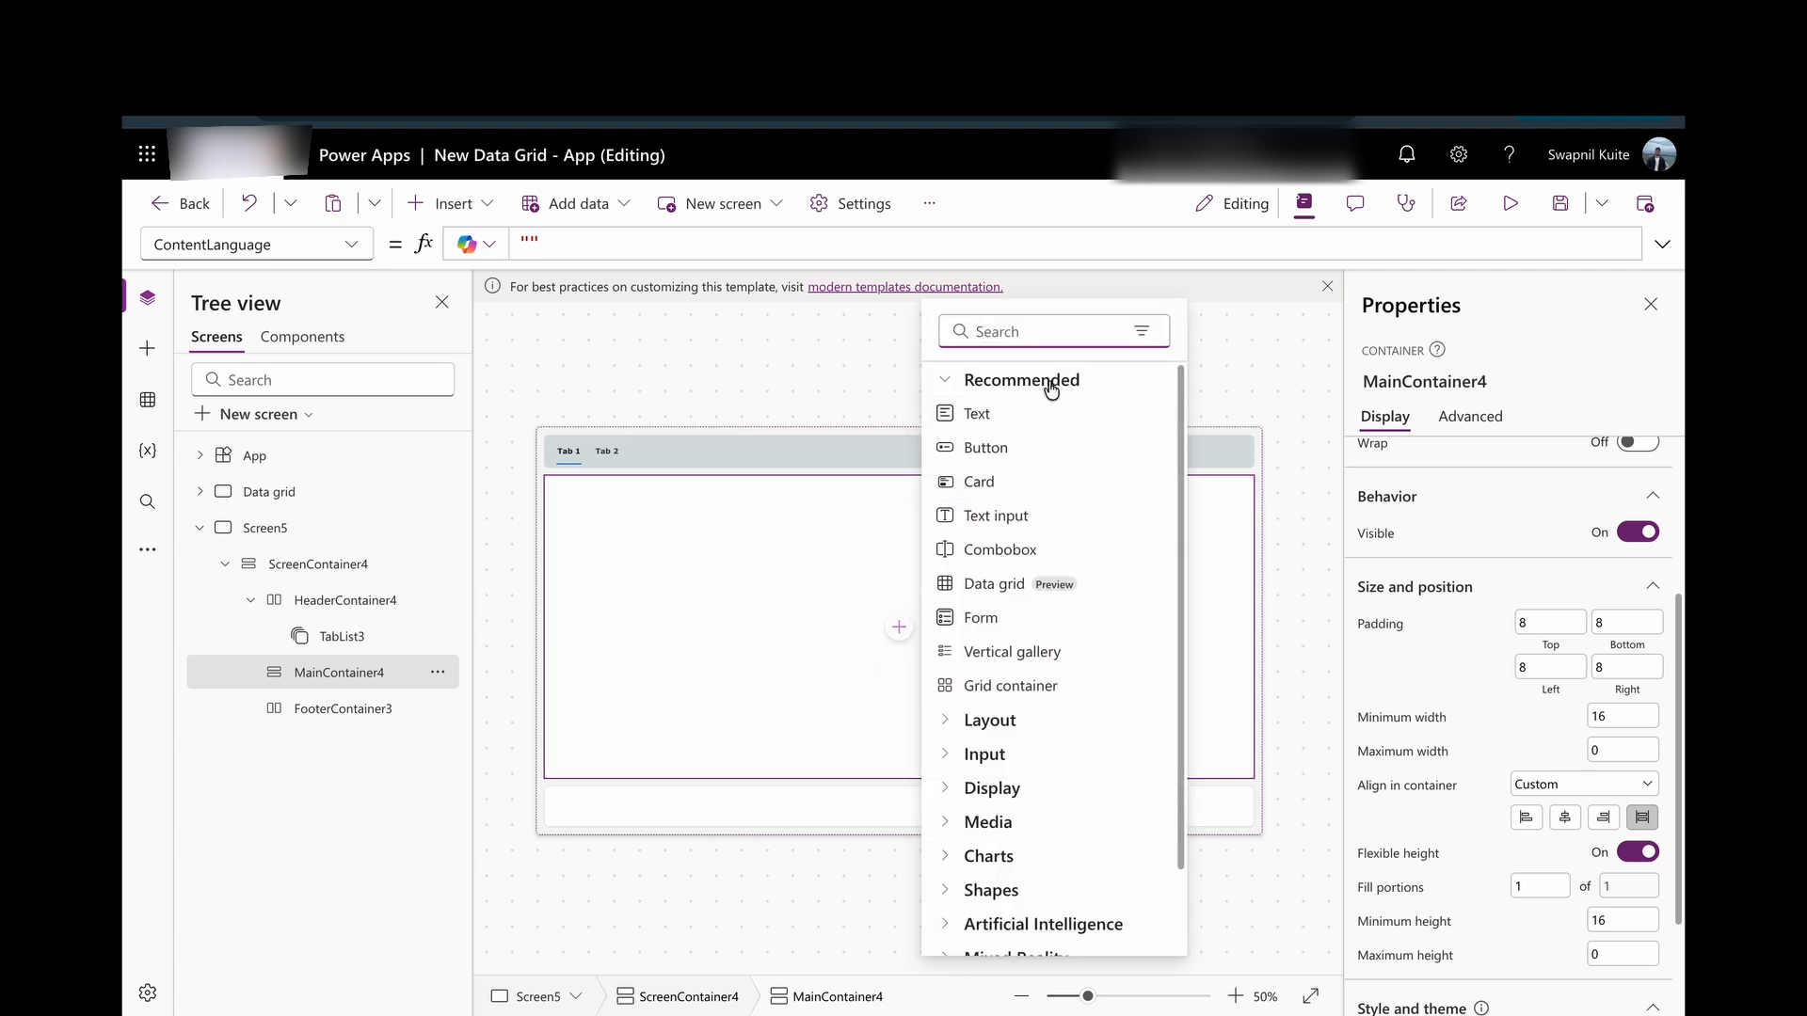
click(998, 623)
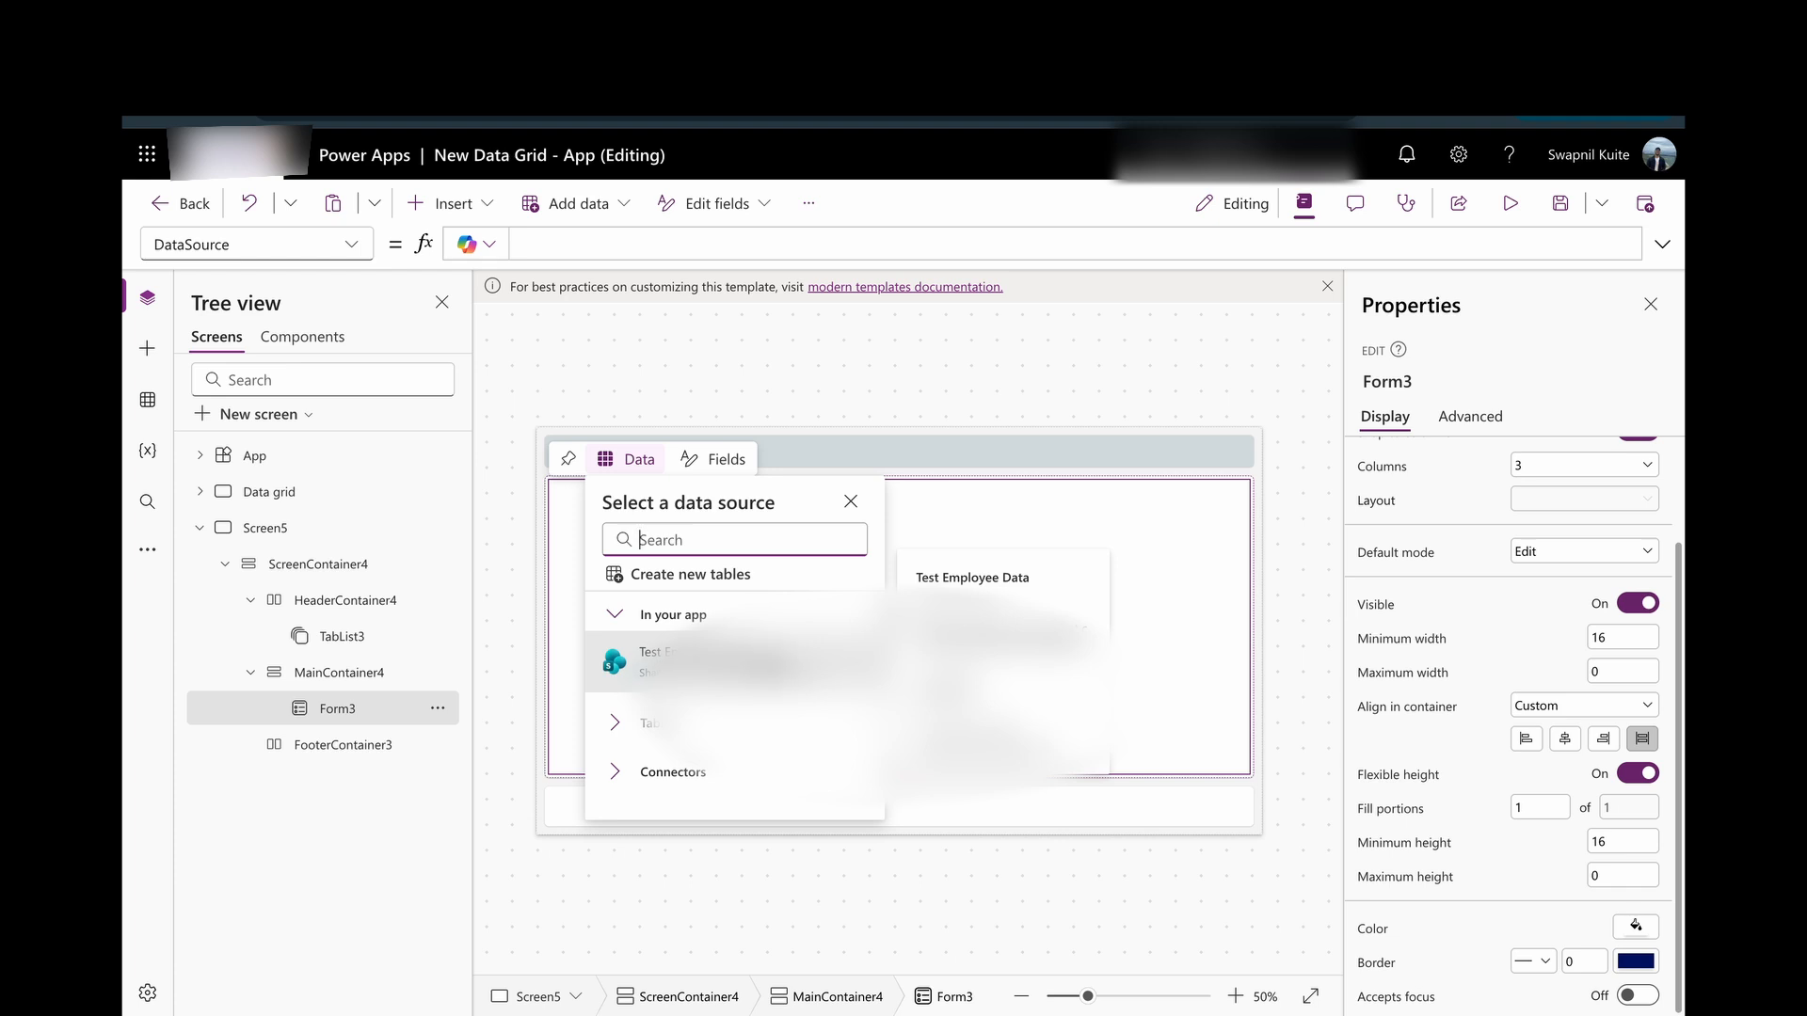
click(764, 653)
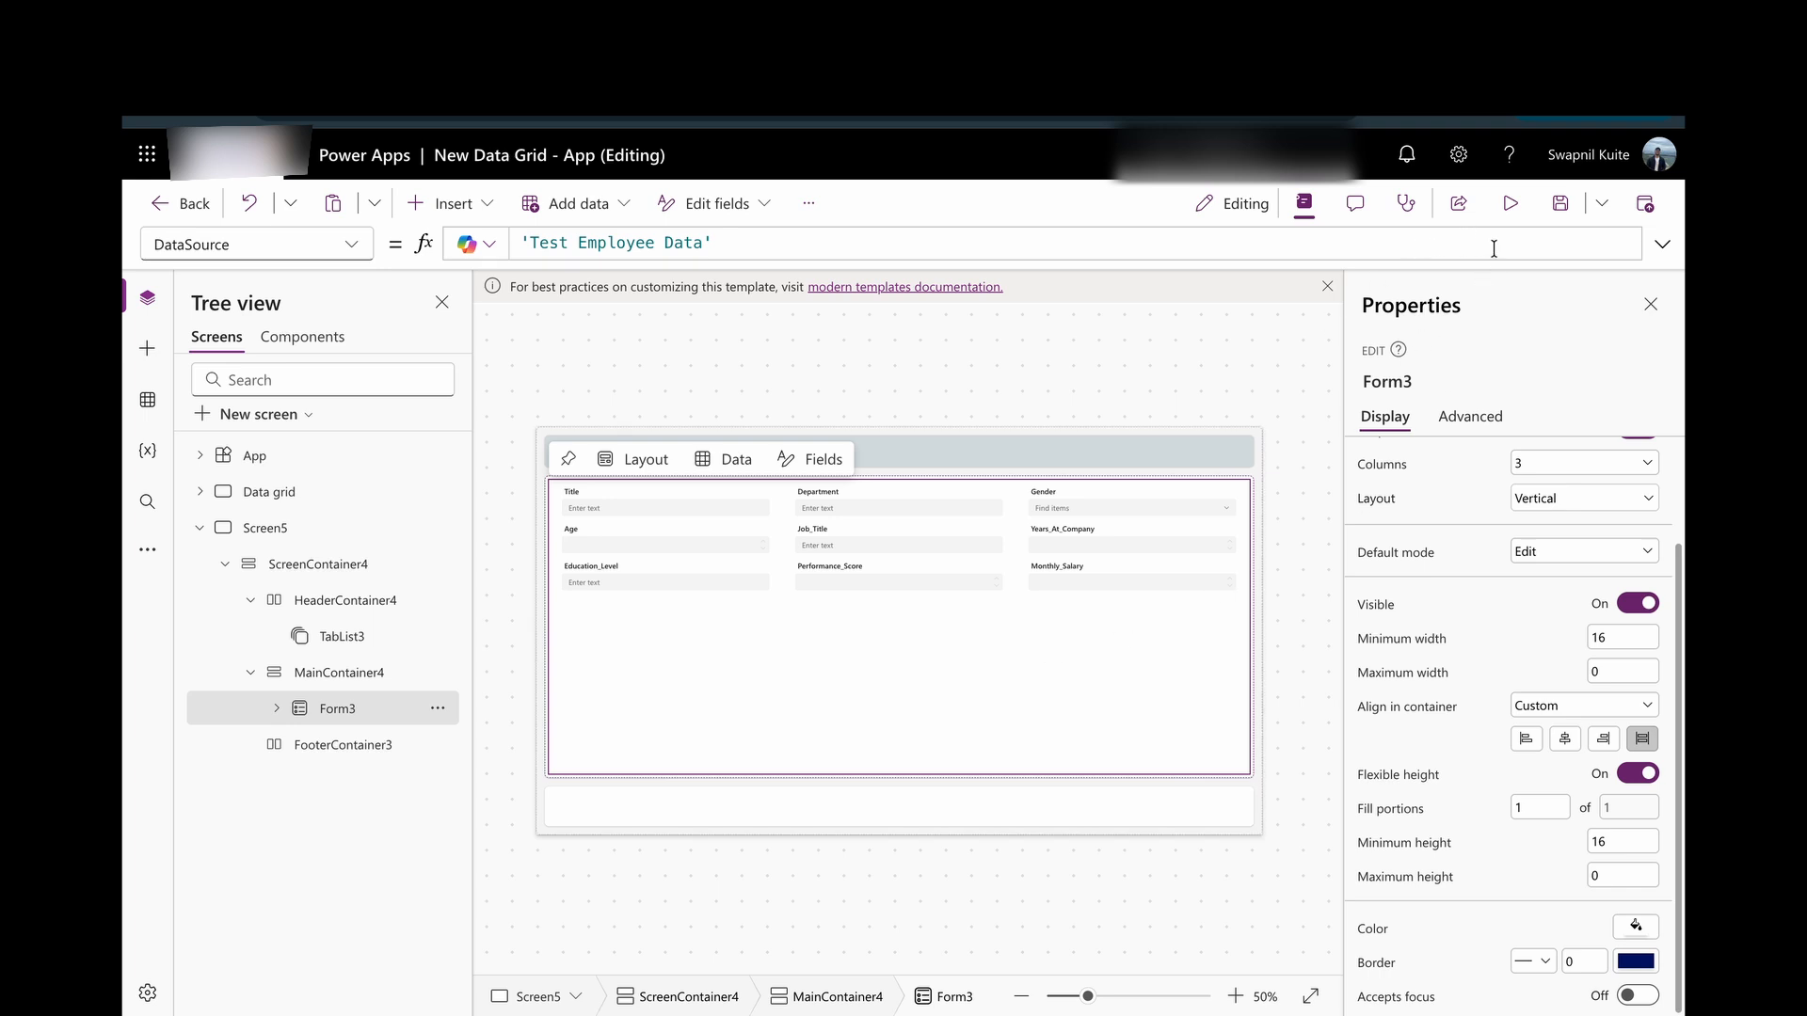
Preview the app to check the employee data form, and return to editing.
click(1508, 205)
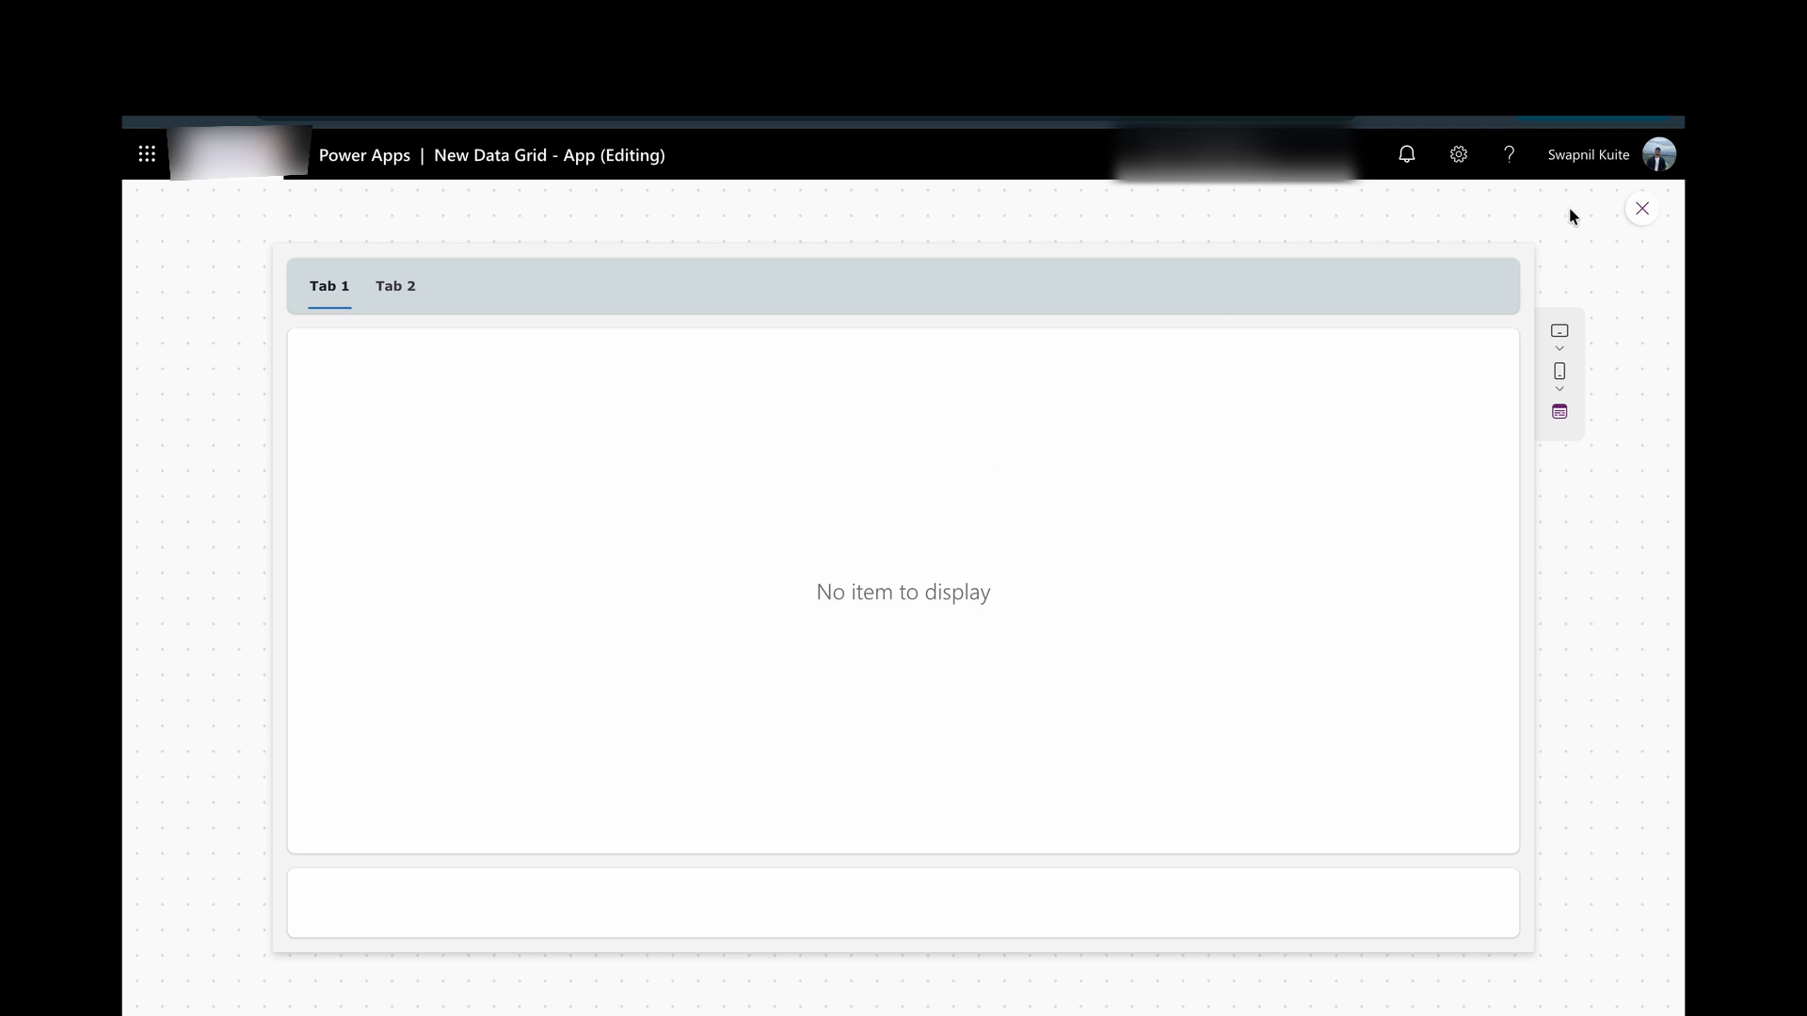
click(1642, 212)
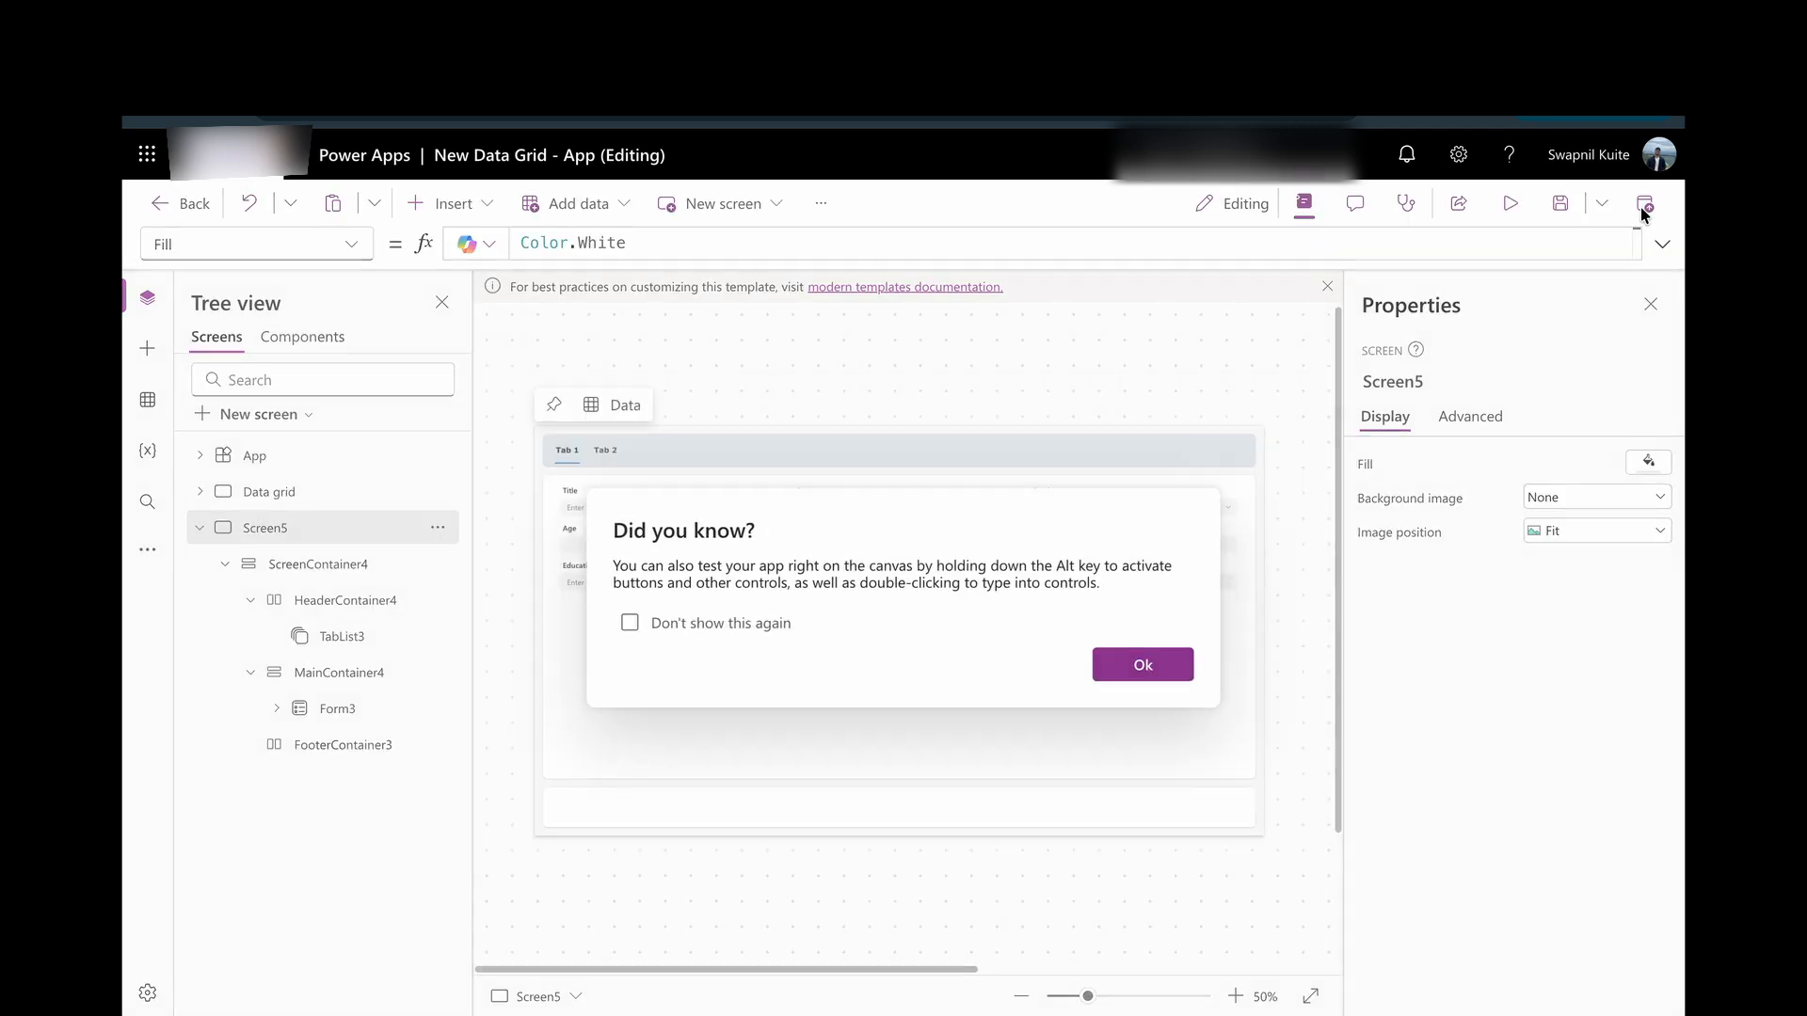
click(1132, 674)
Change the employee data form's default mode to the one for entering a new record, and preview the app.
click(1065, 663)
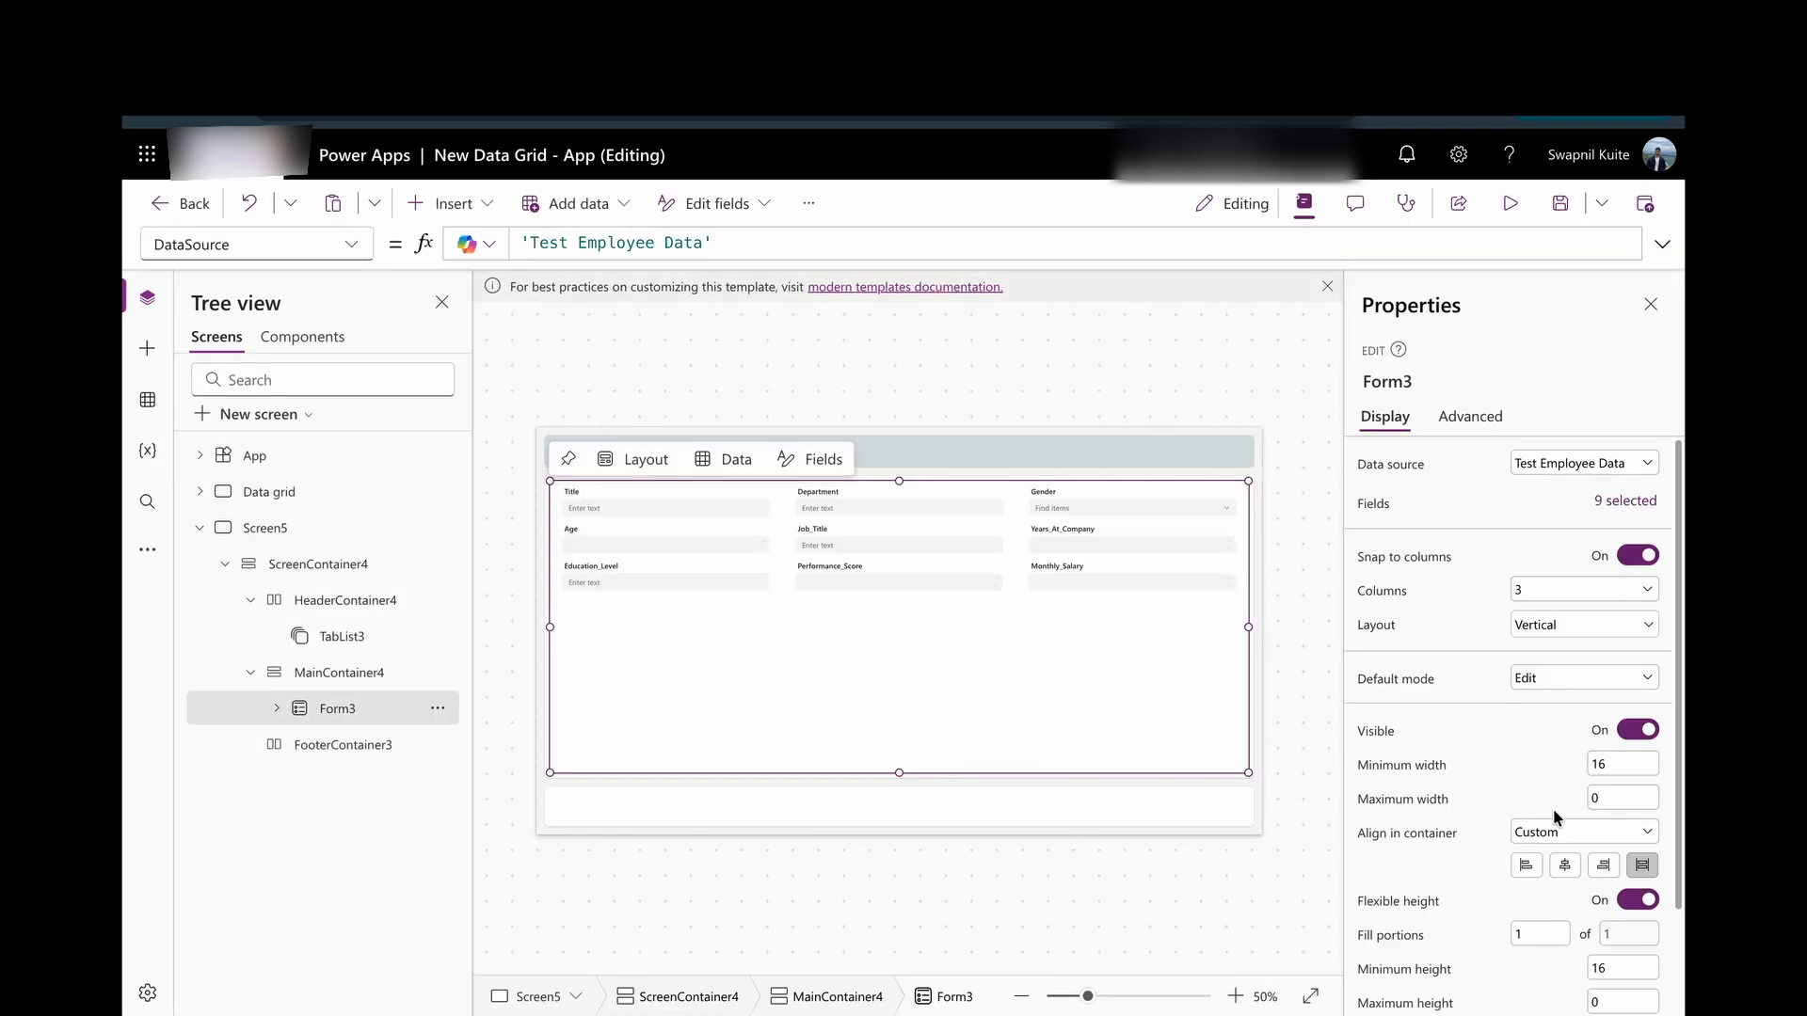
scroll(1543, 737, down, 1)
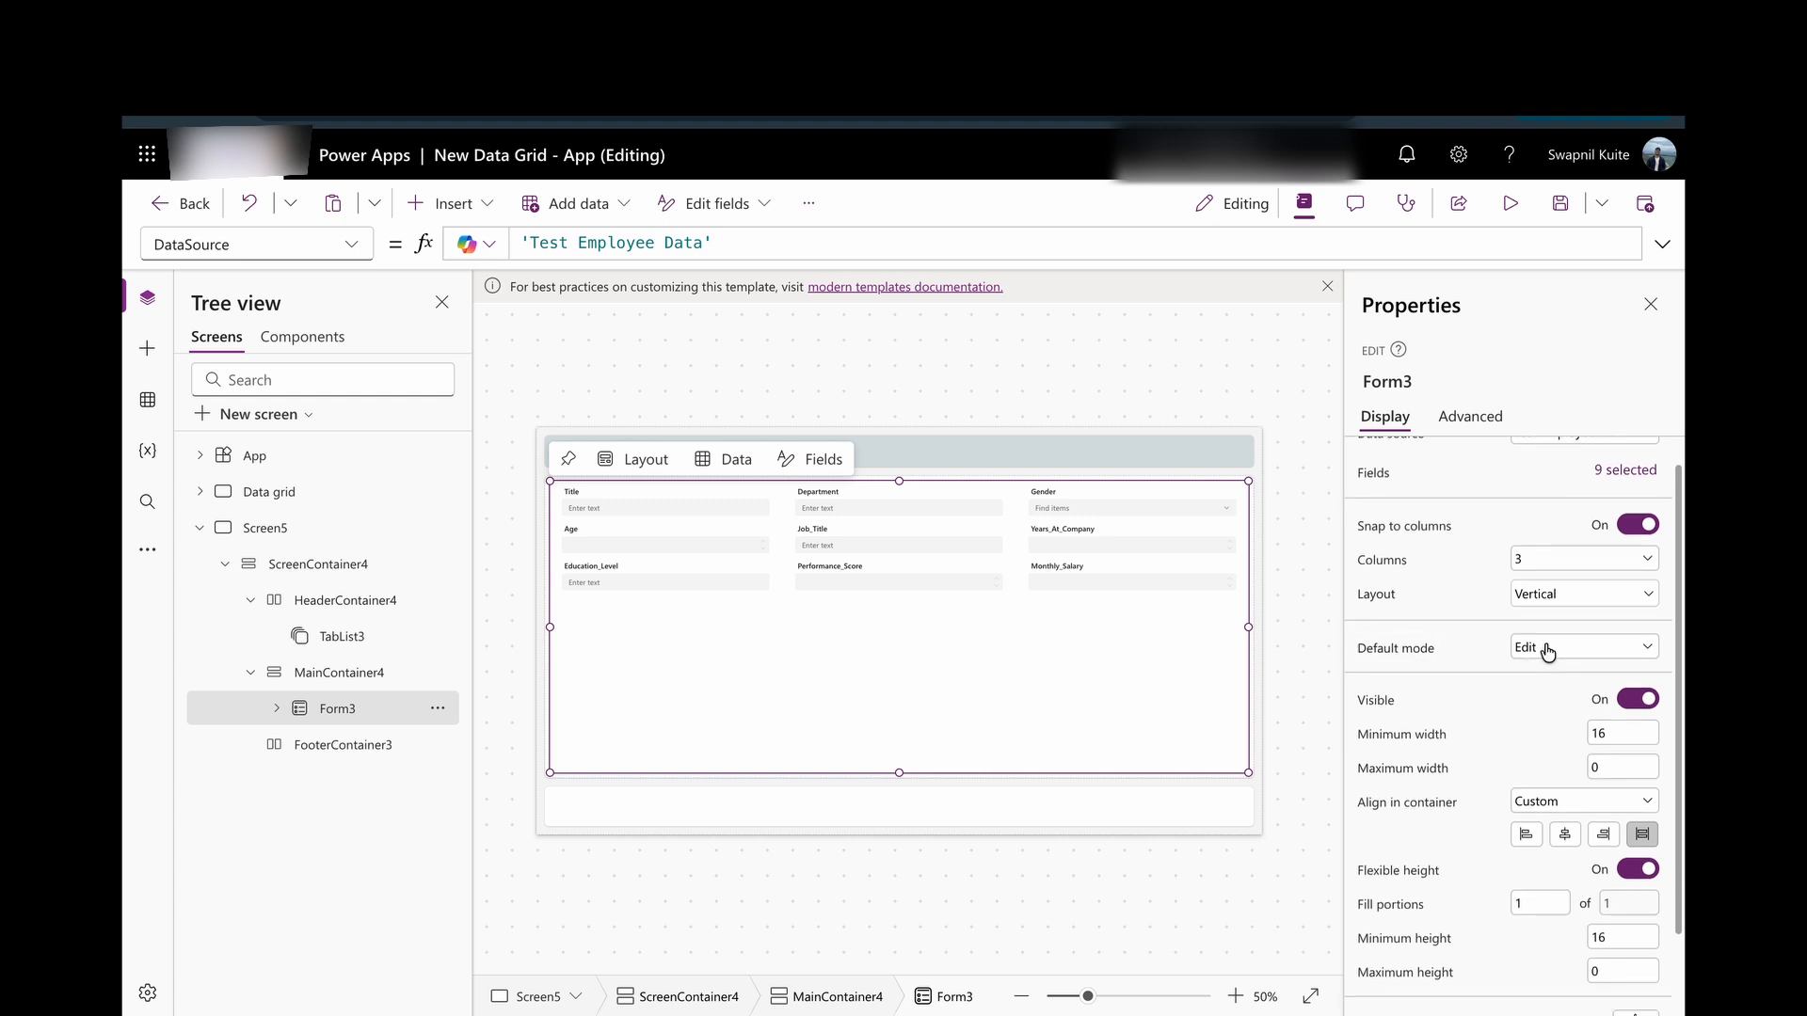
click(1547, 647)
click(1544, 694)
click(1509, 203)
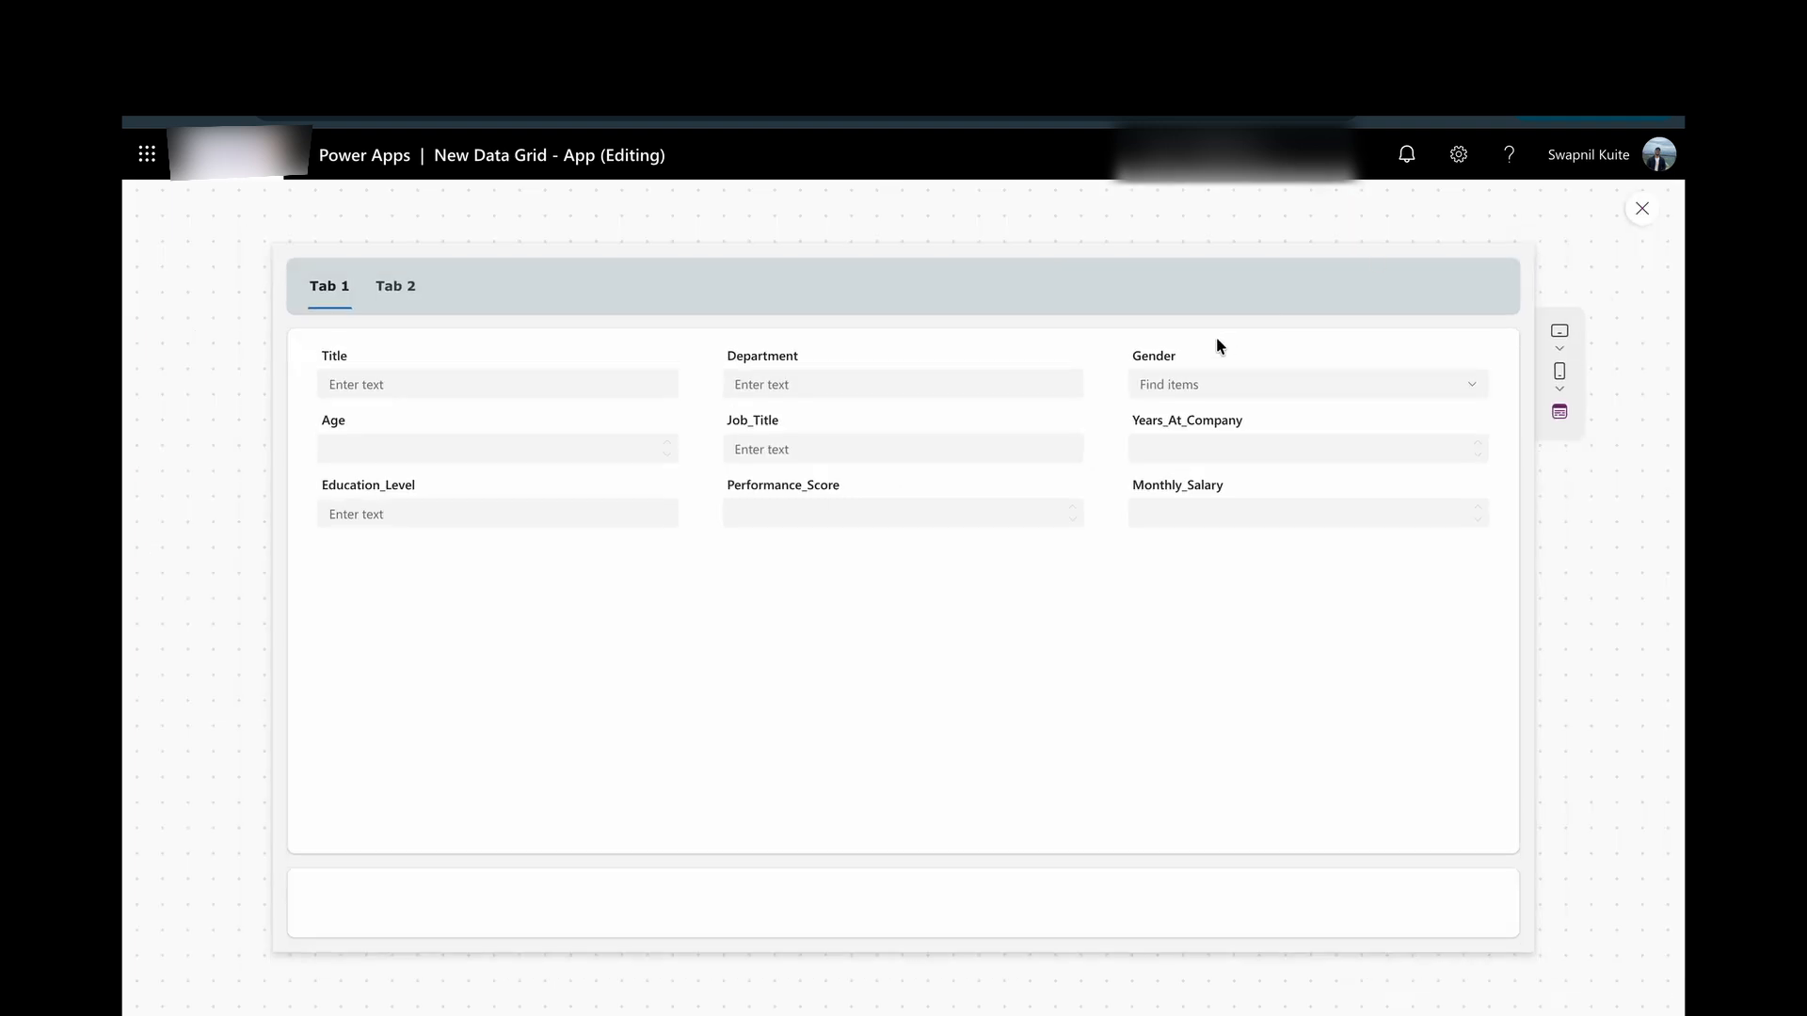
Leave the preview and reorder the form's fields so Gender, Job_Title and Years_At_Company directly follow Title, in that order.
click(1642, 208)
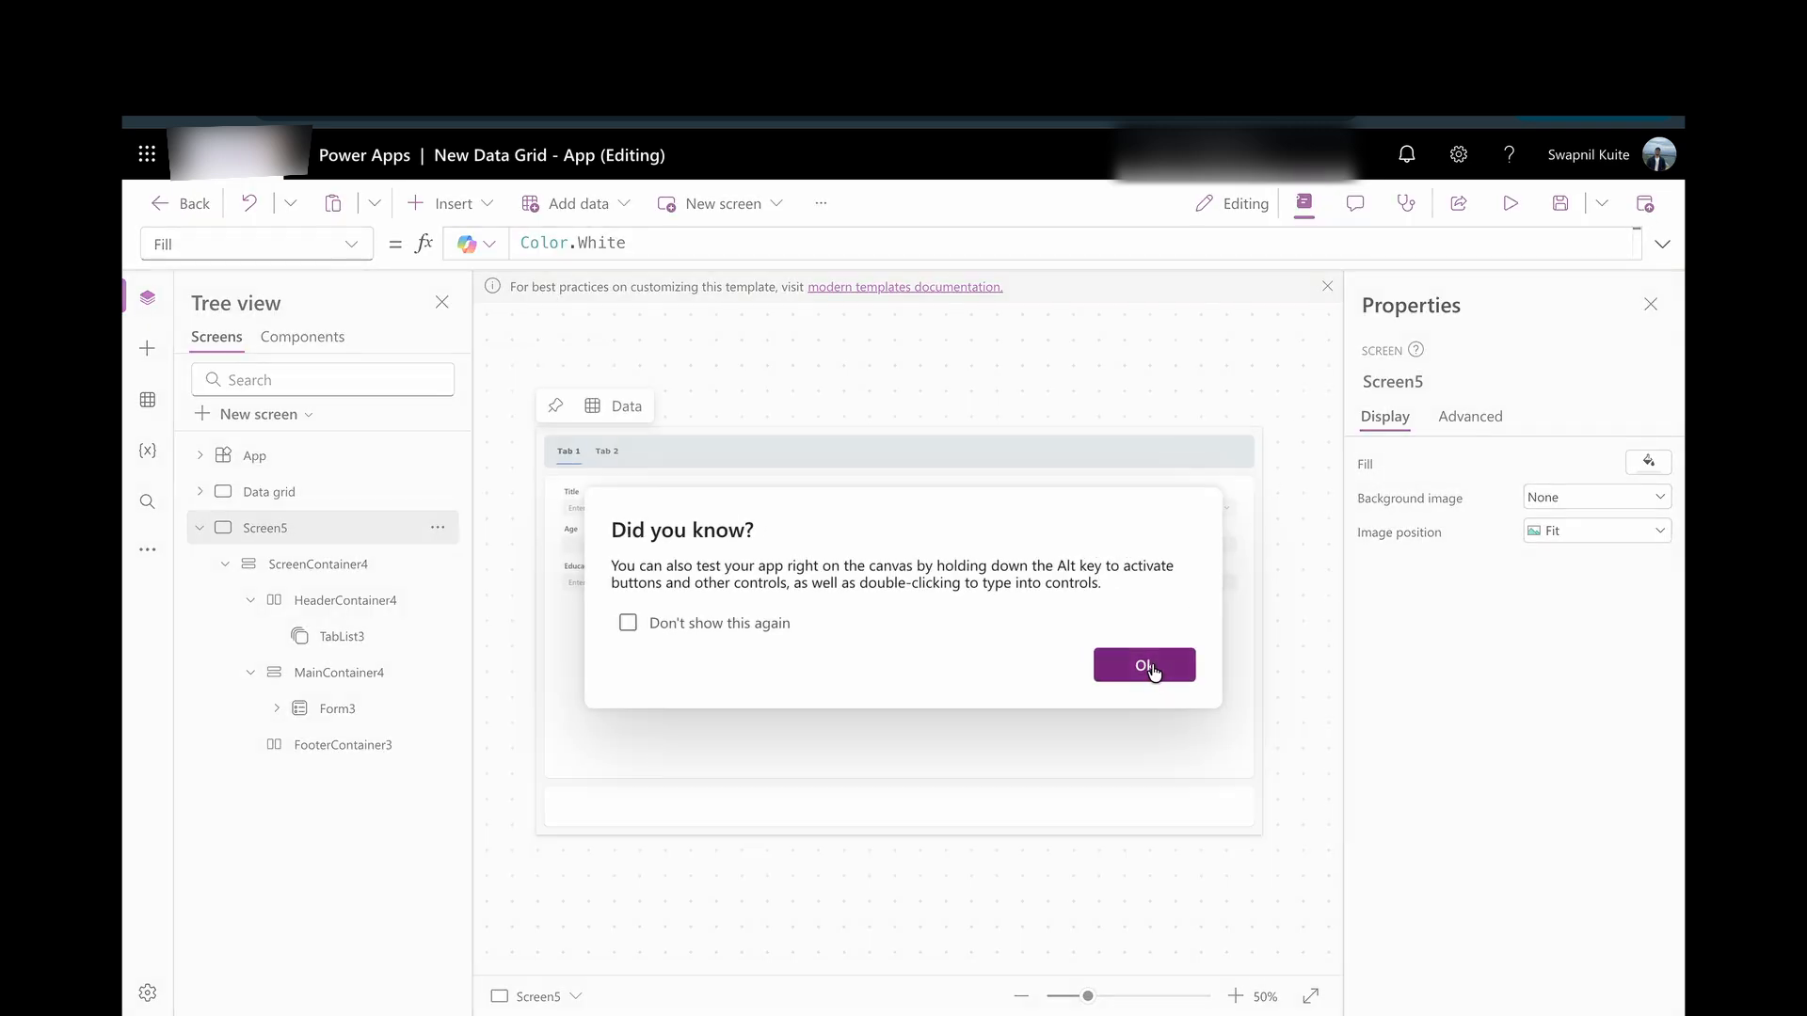
click(1146, 666)
click(1112, 653)
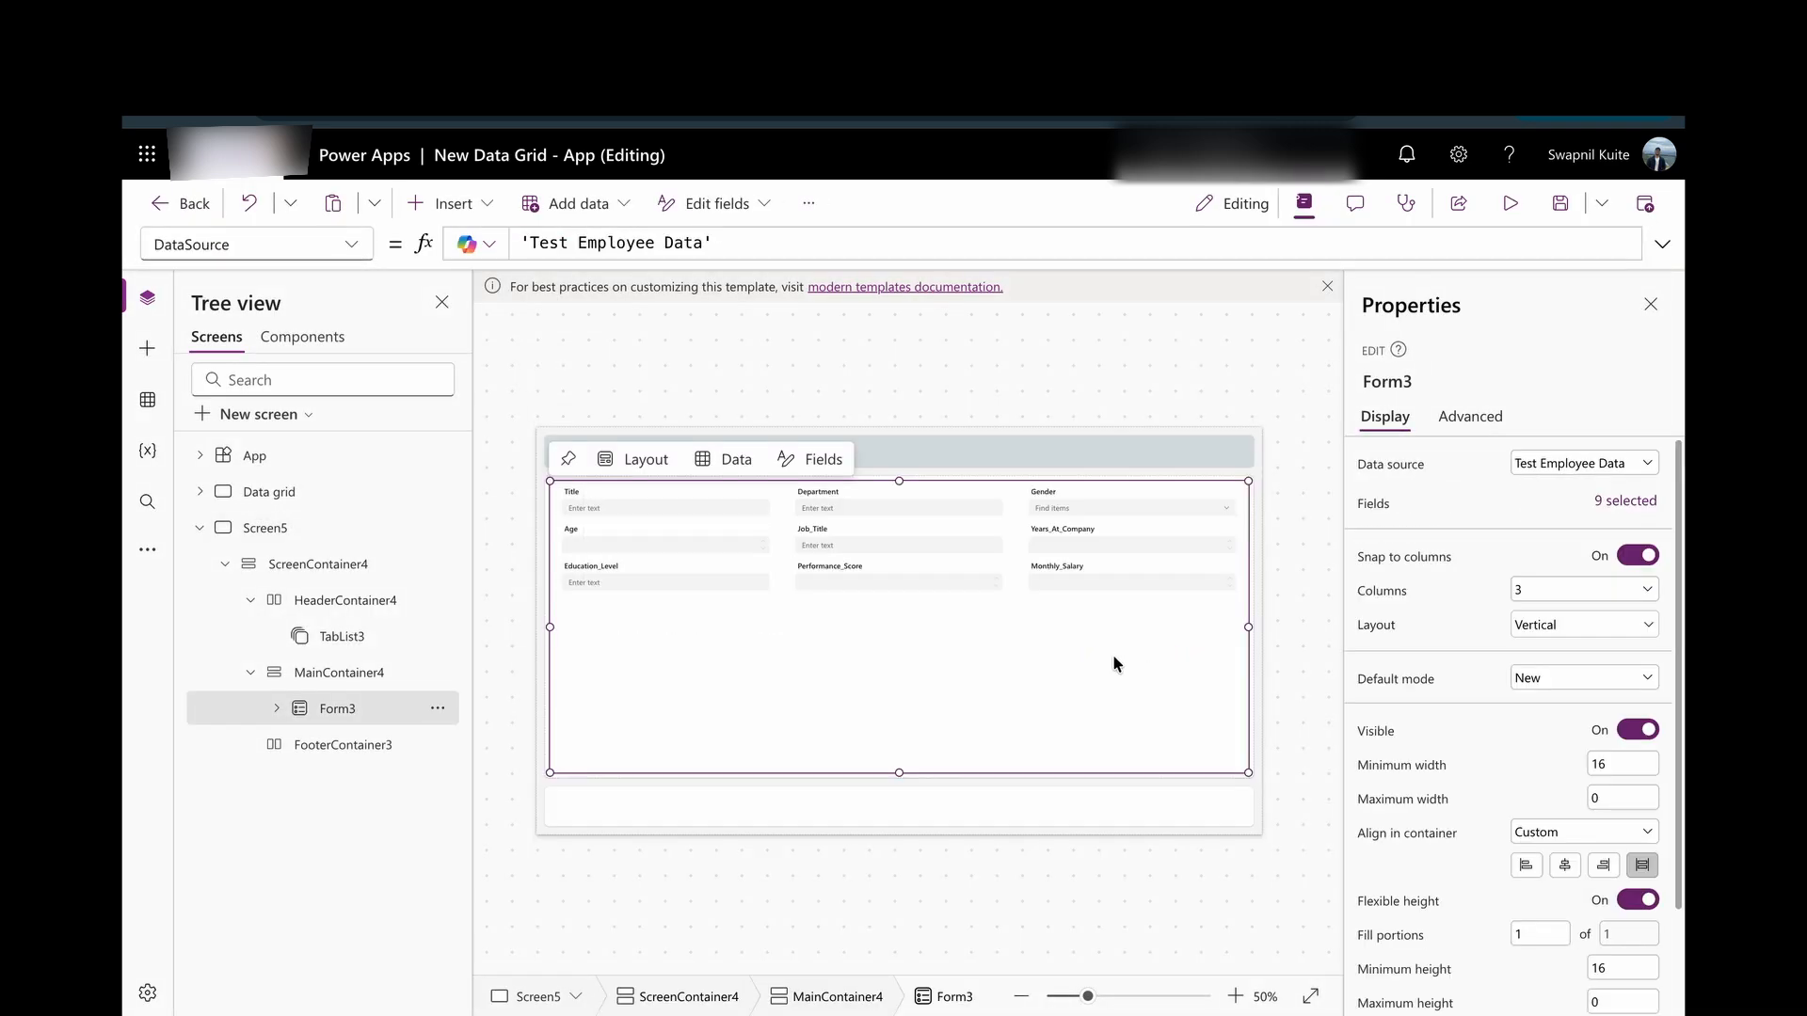
click(1629, 504)
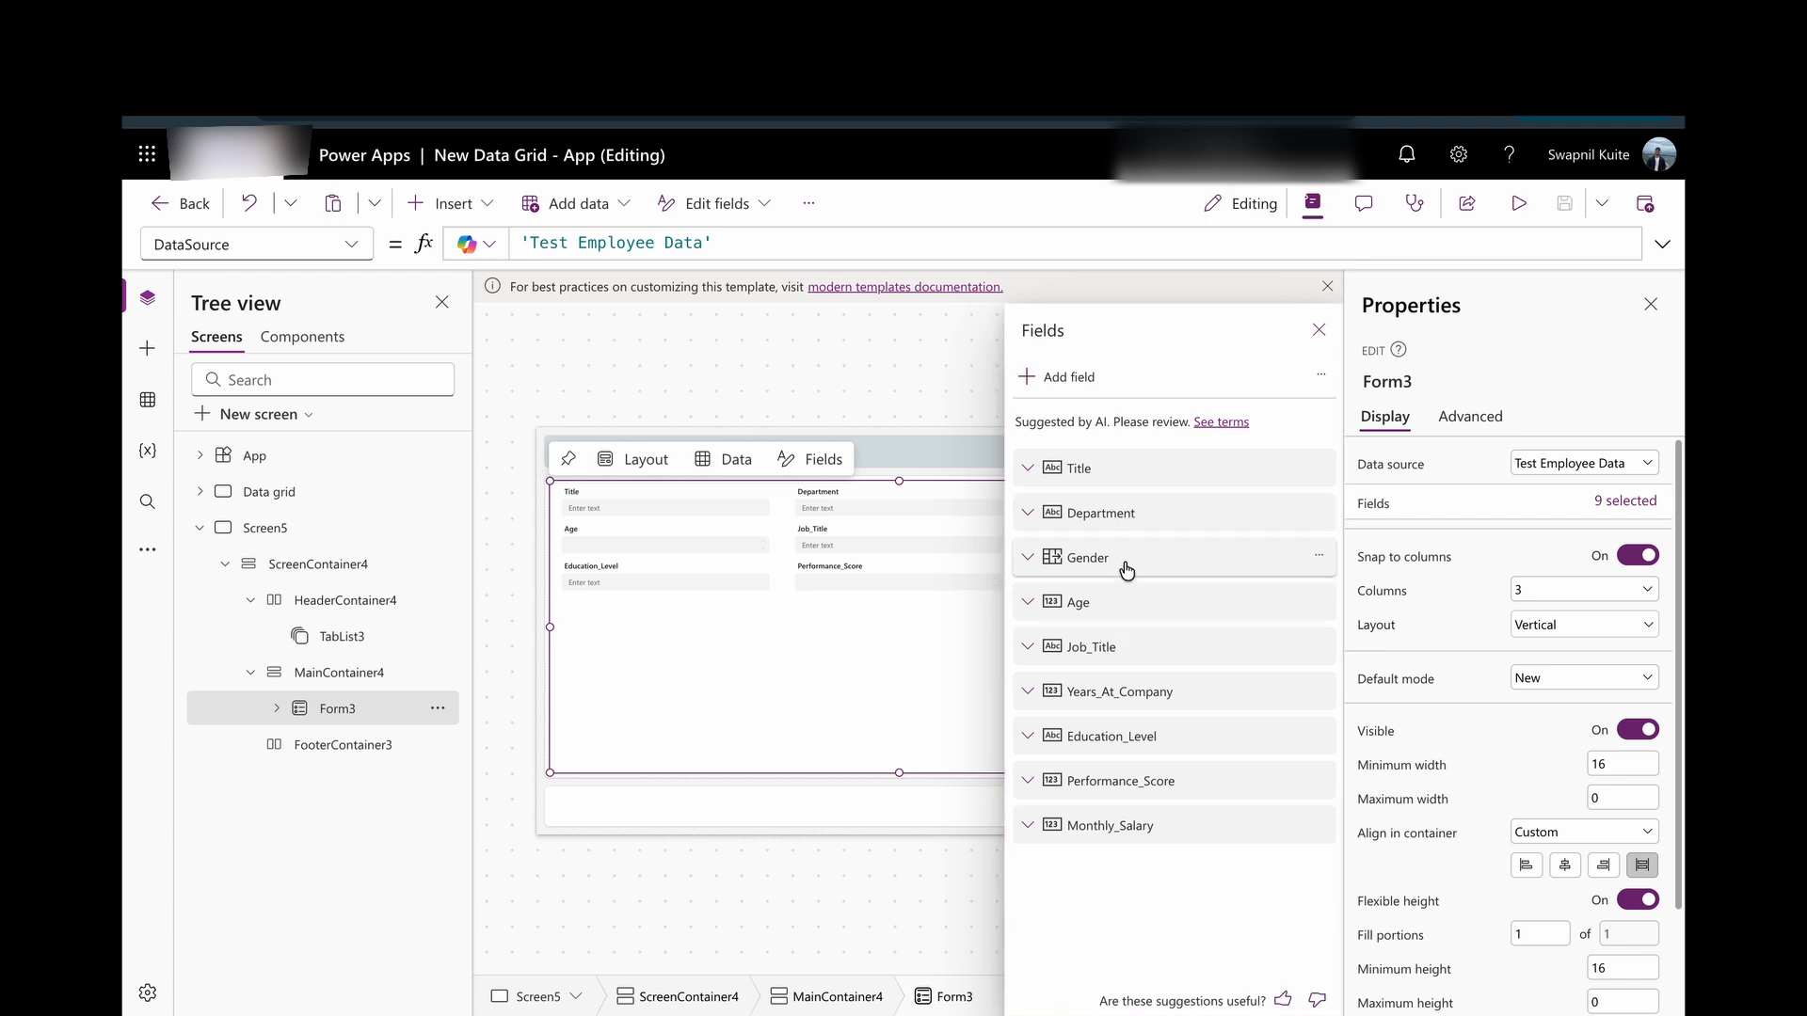
drag(1121, 569, 1134, 497)
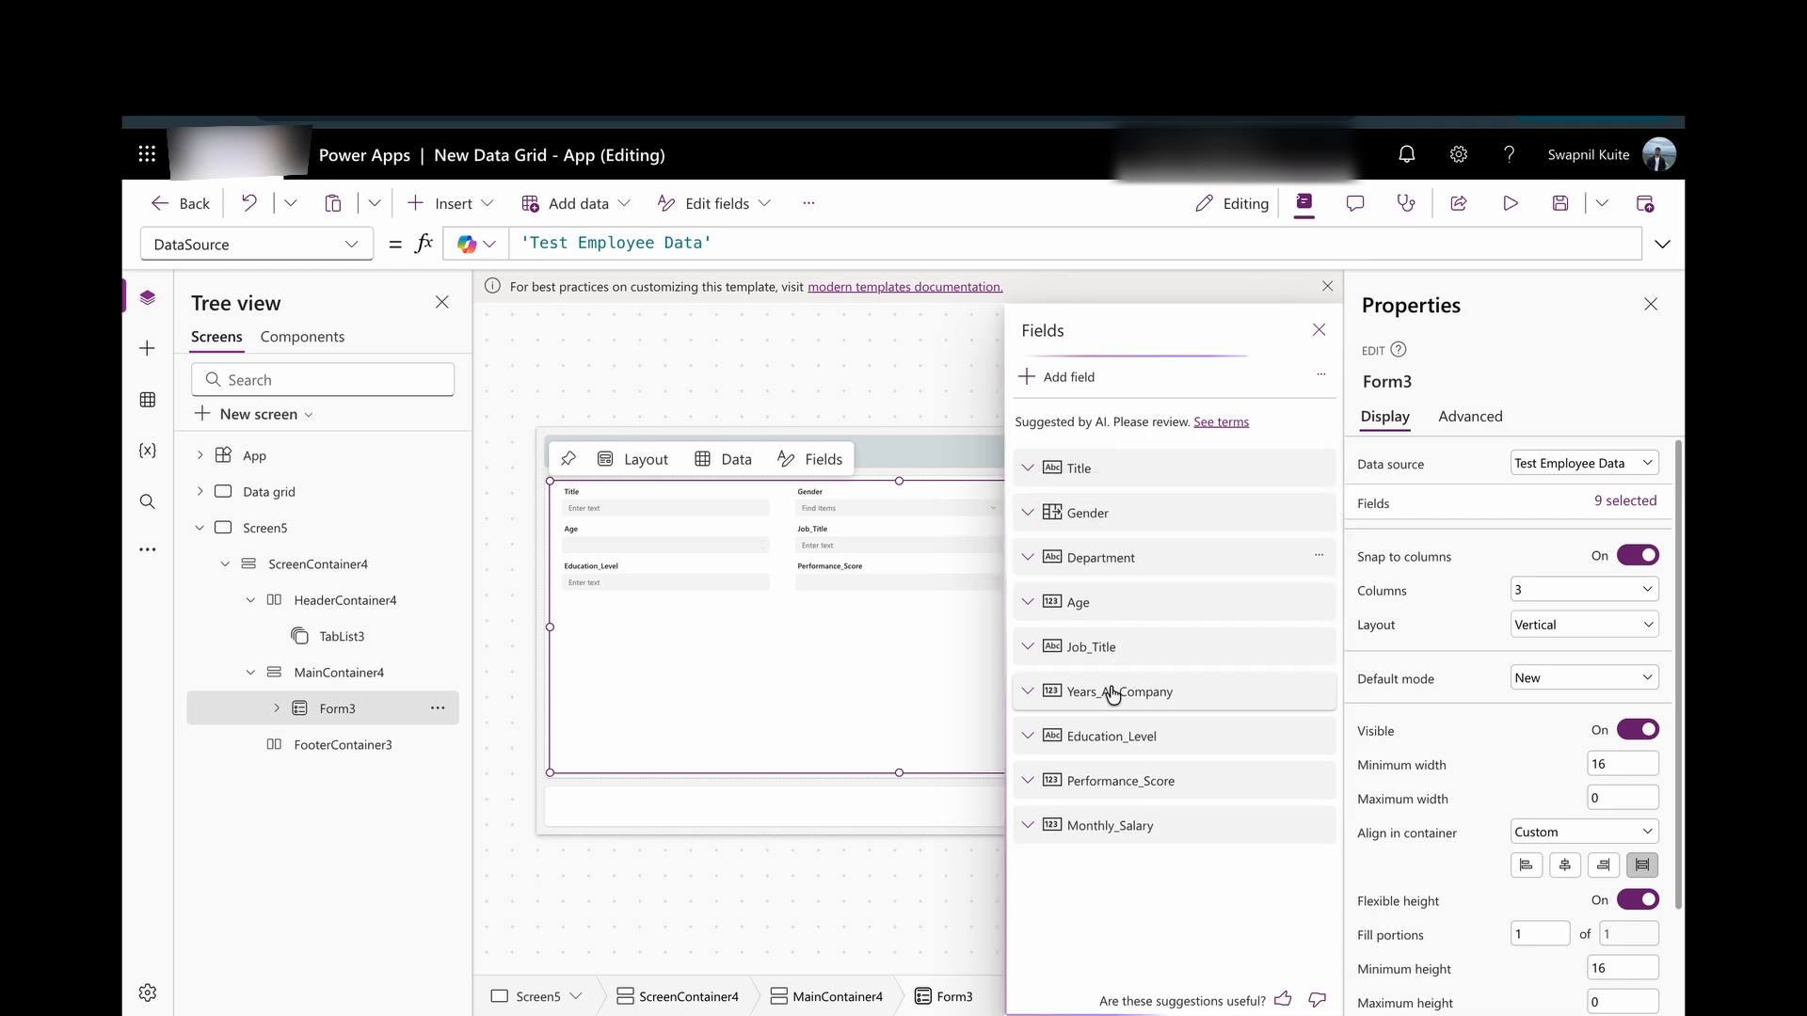
drag(1130, 655, 1138, 539)
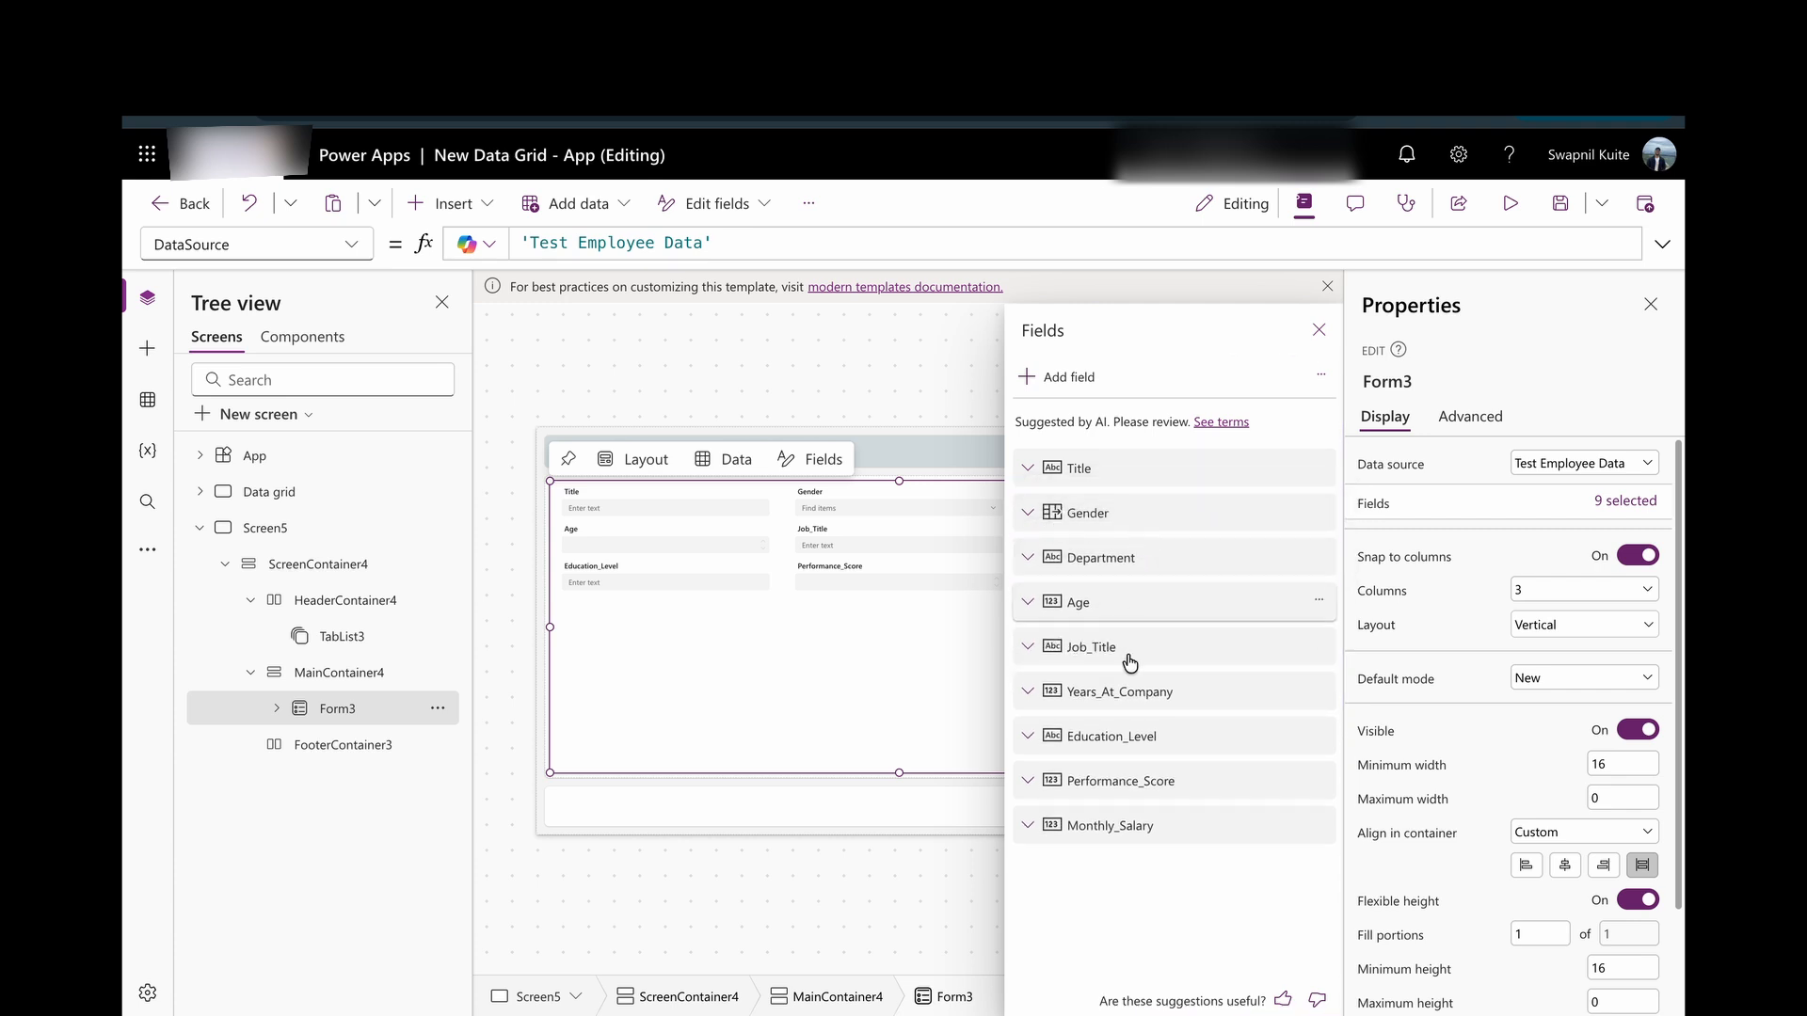
drag(1142, 699, 1141, 587)
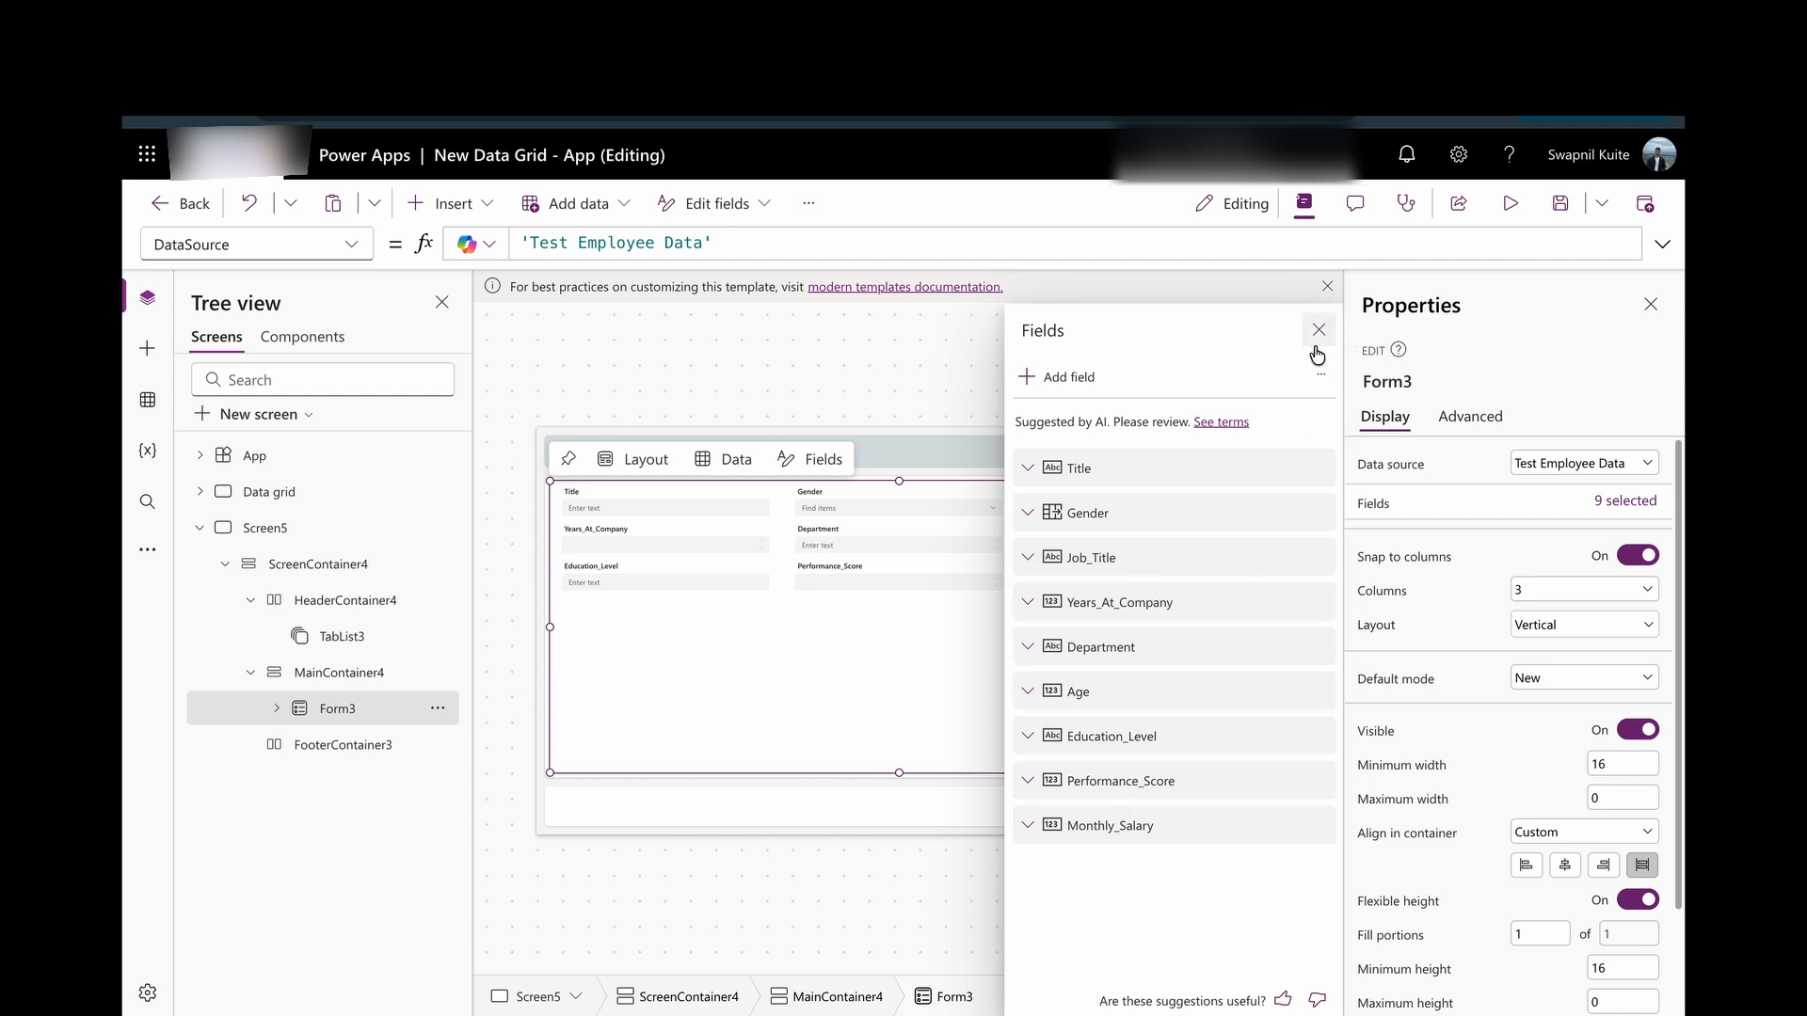
Add the Overtime_Hours, Projects_Handled, Promotions and Resigned fields to the employee data form.
click(1076, 381)
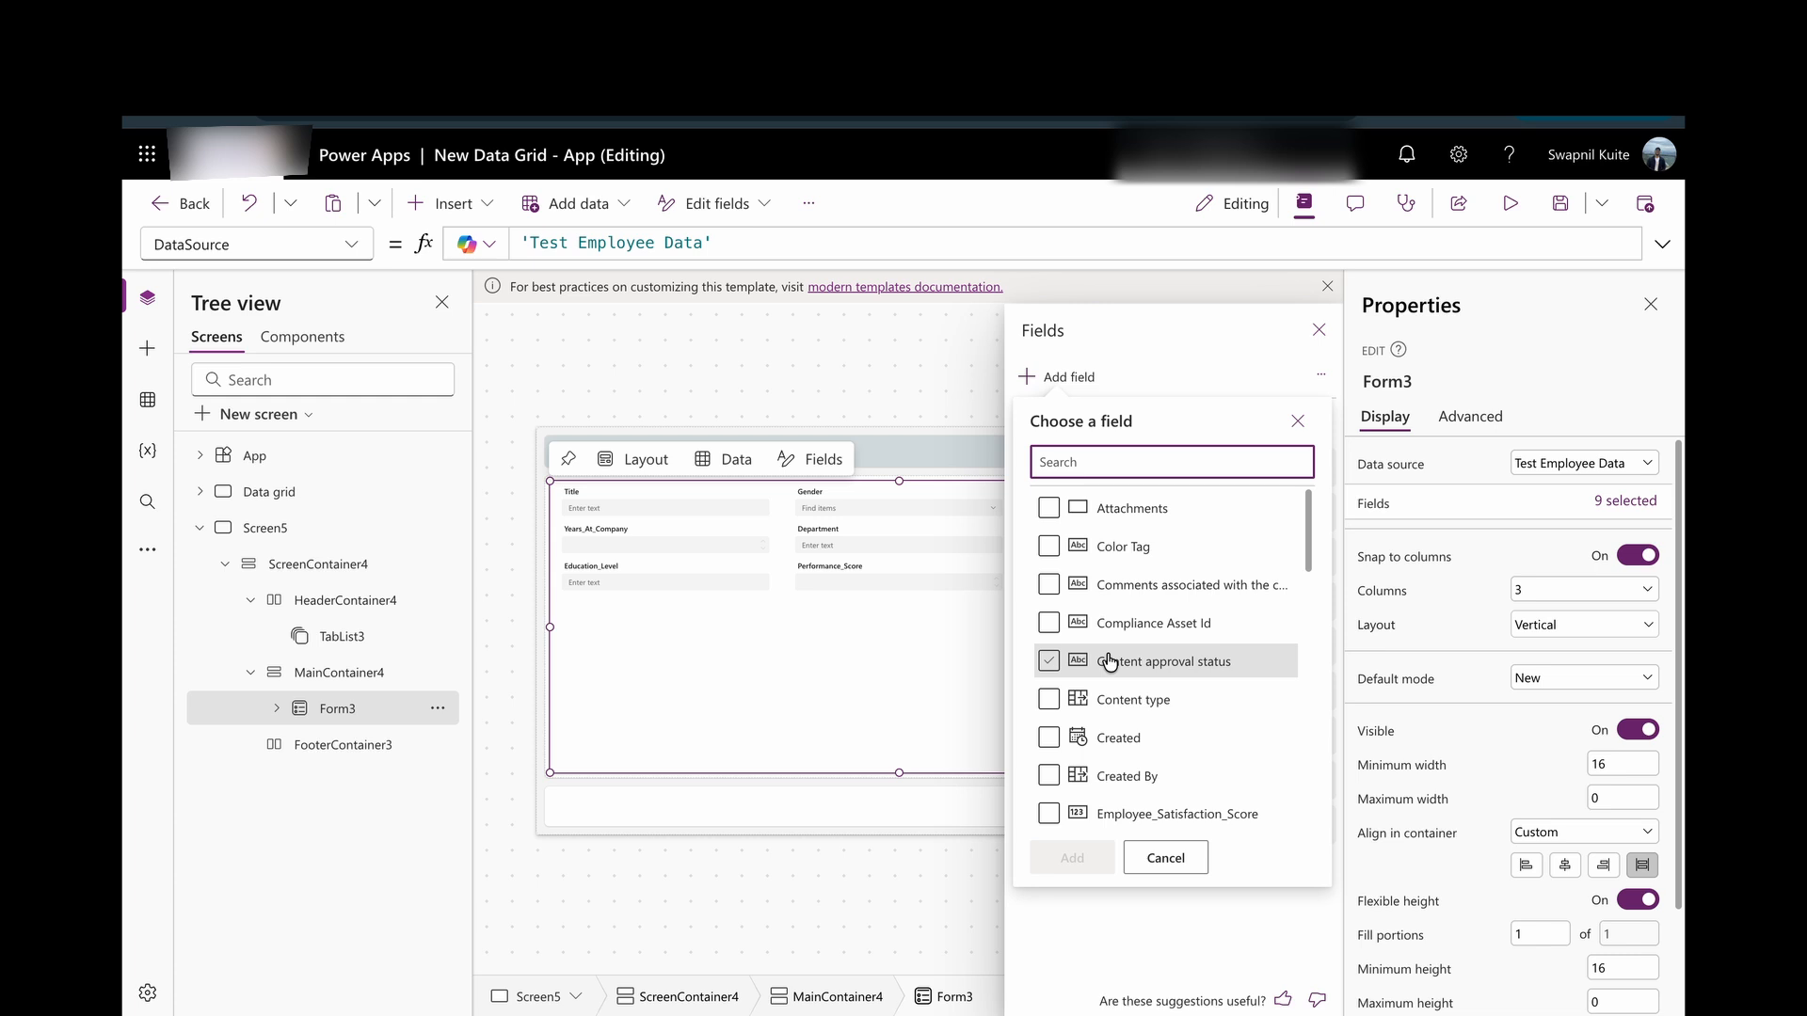
scroll(1106, 611, down, 1)
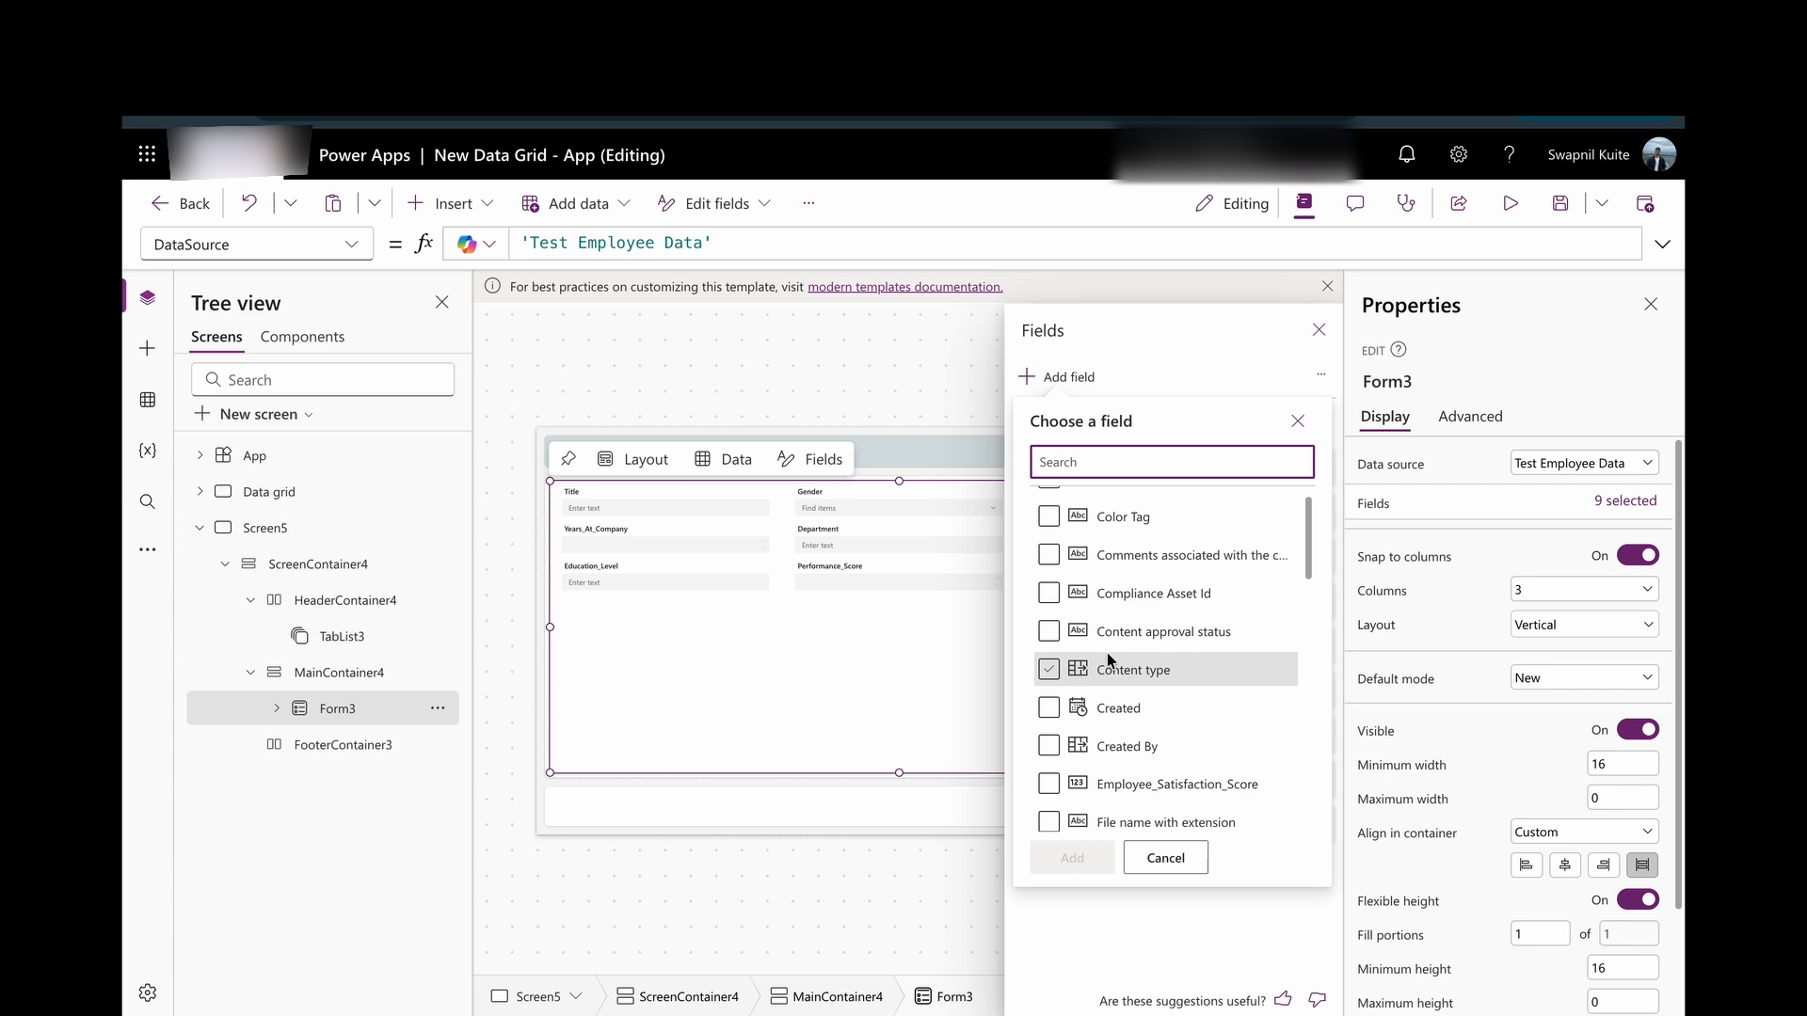
scroll(1148, 696, down, 3)
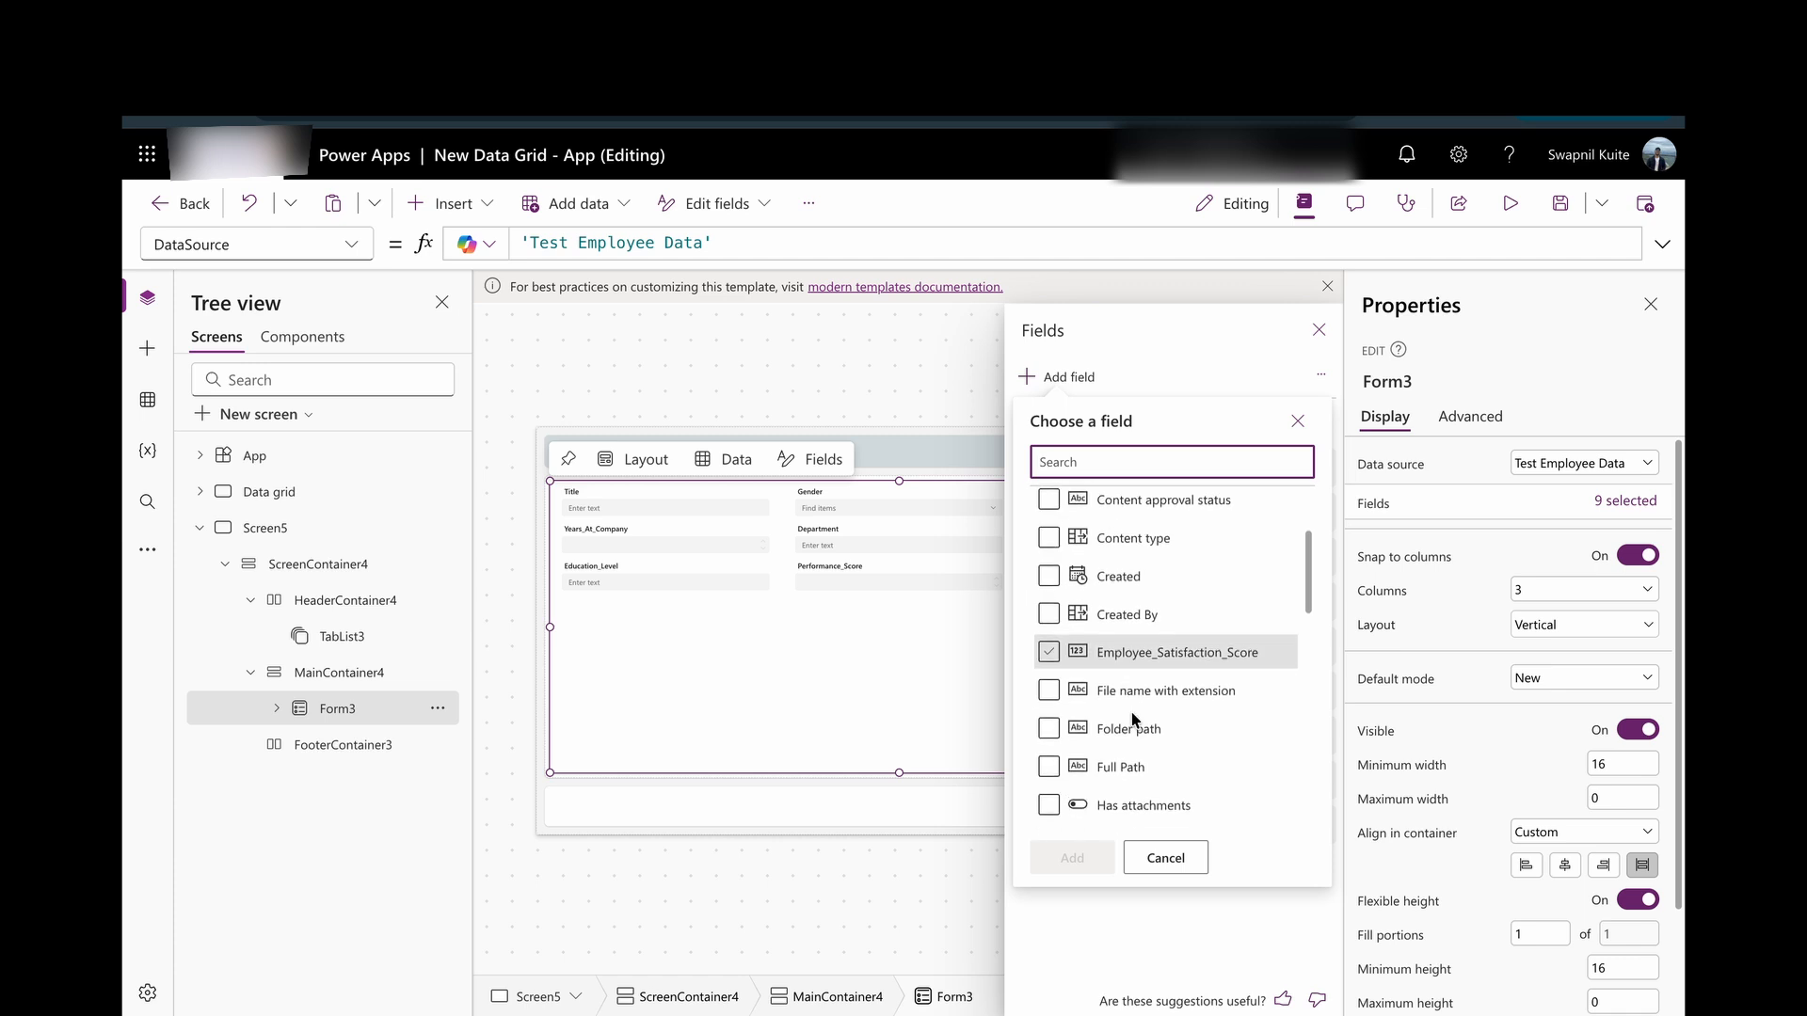
scroll(1132, 720, up, 4)
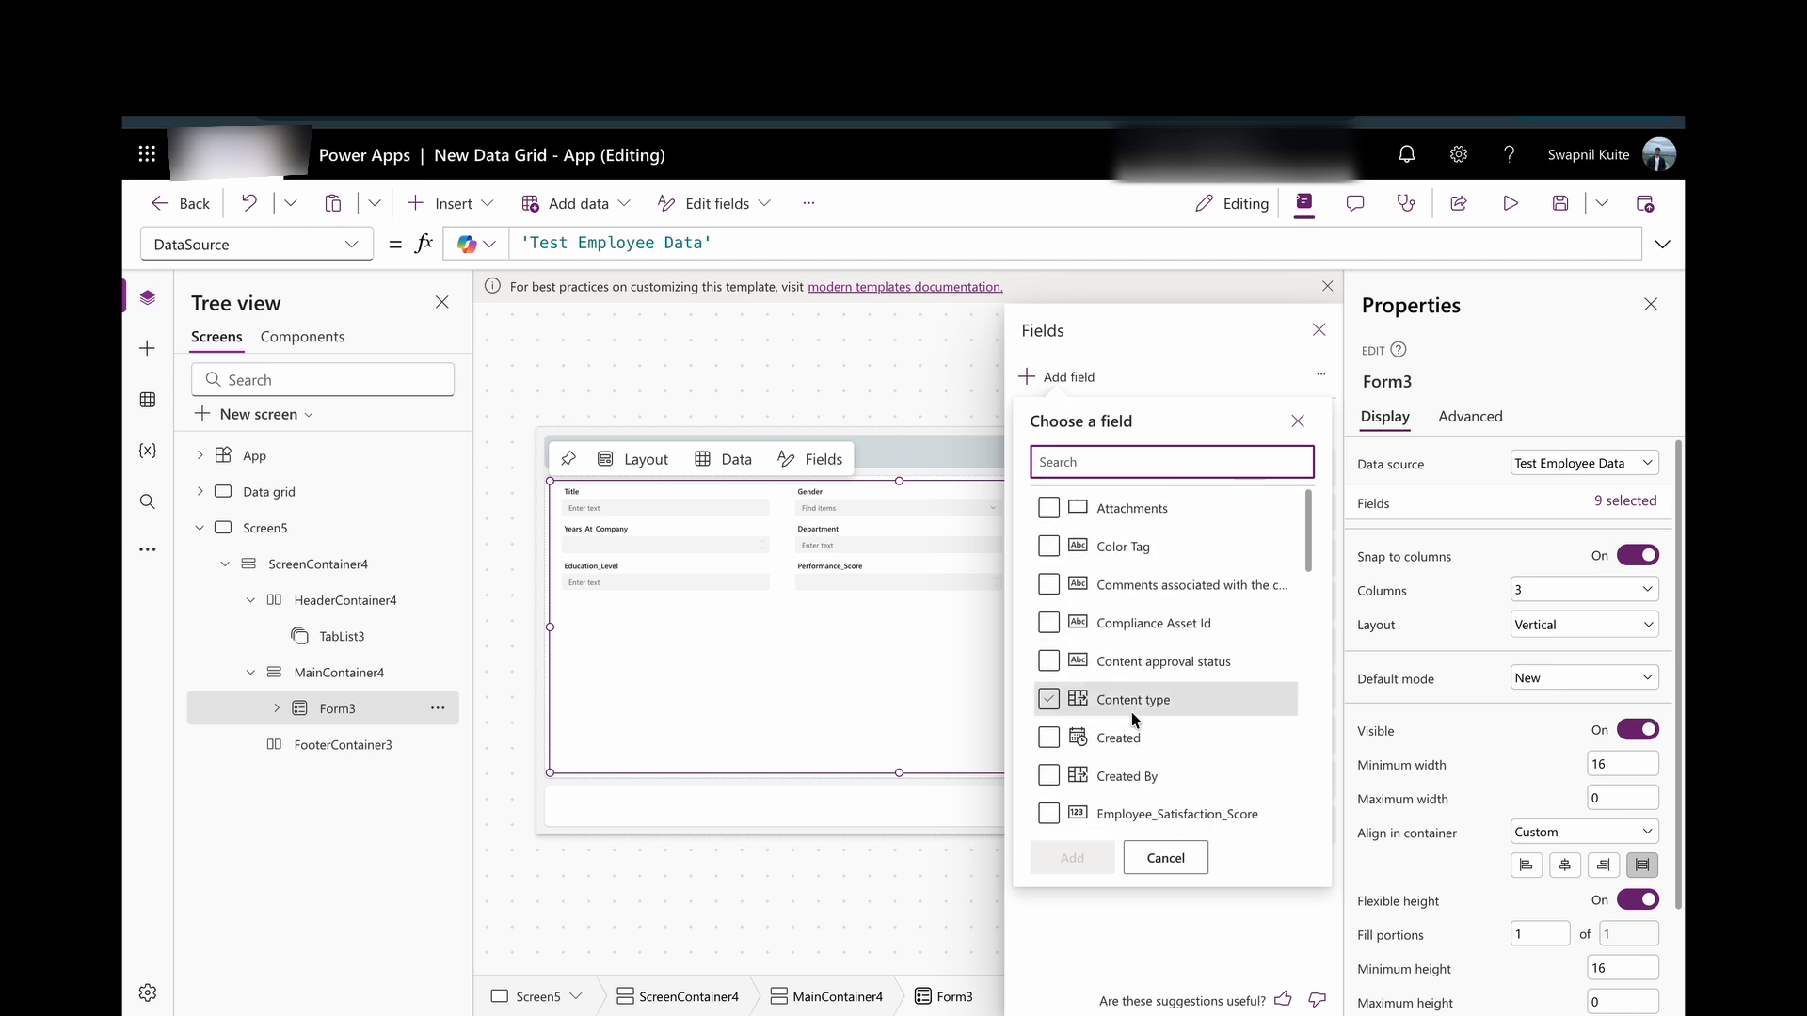
scroll(1143, 612, down, 5)
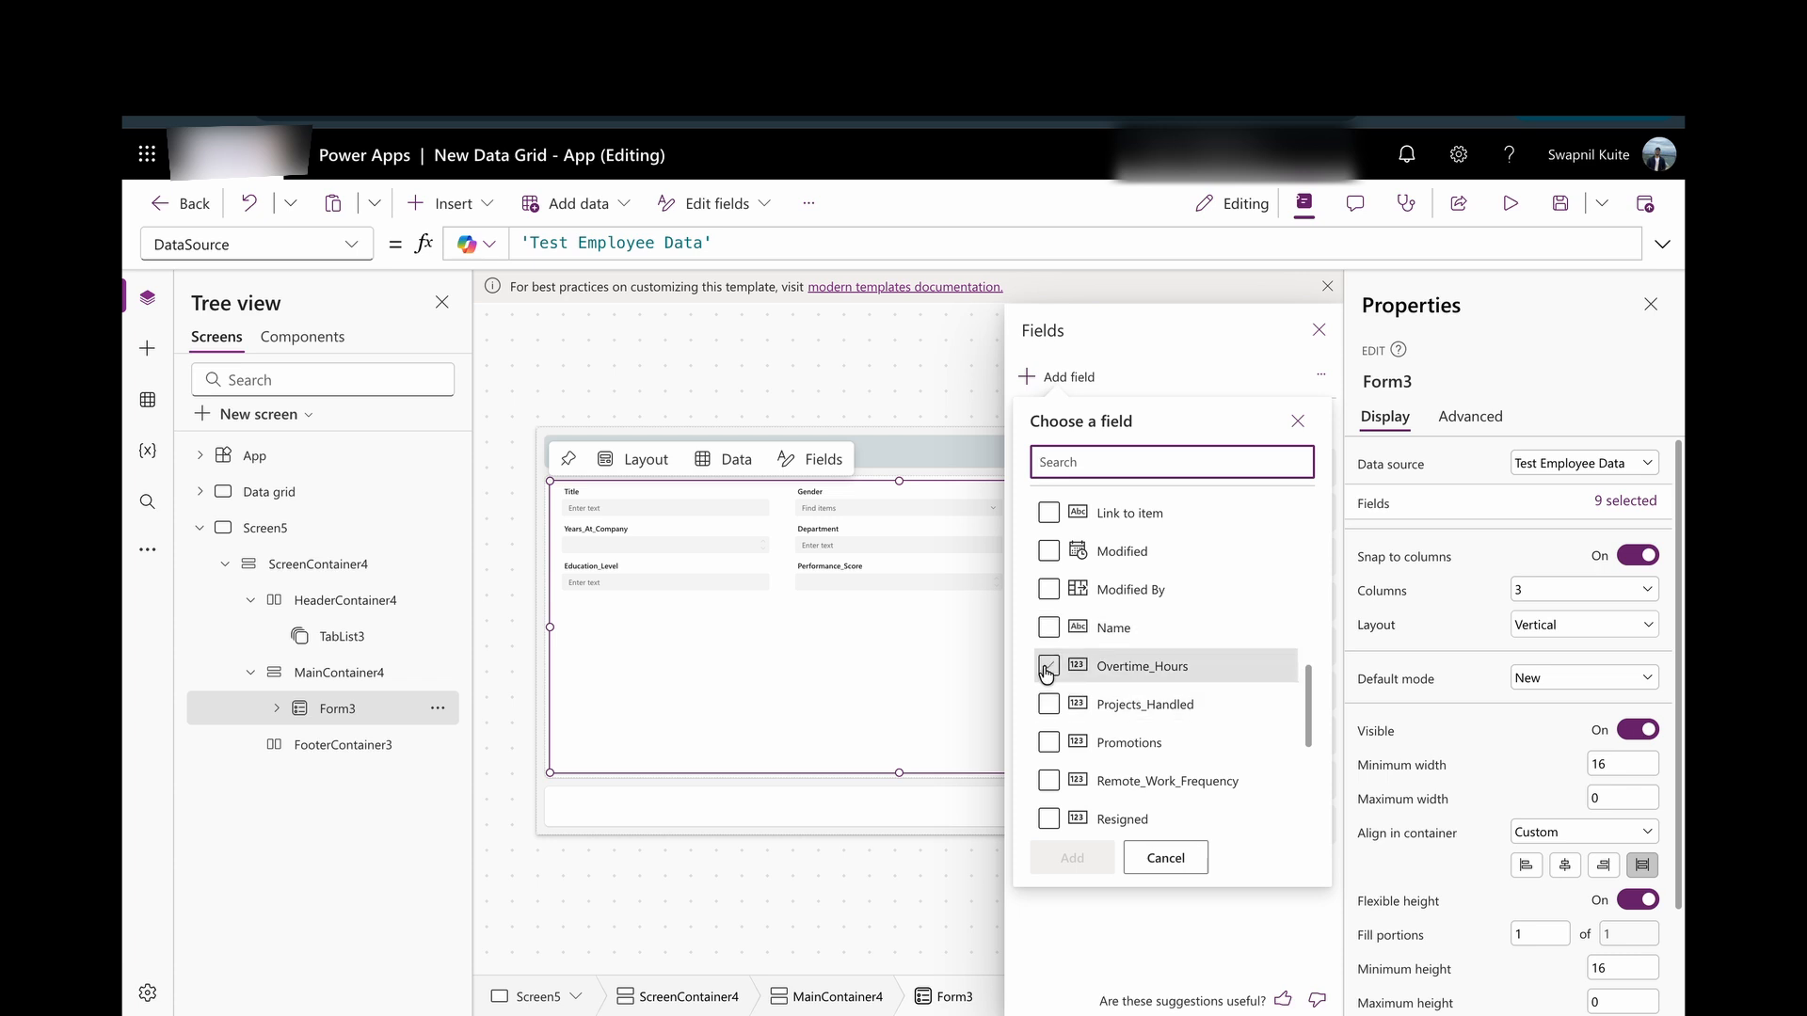
click(1047, 666)
click(1048, 706)
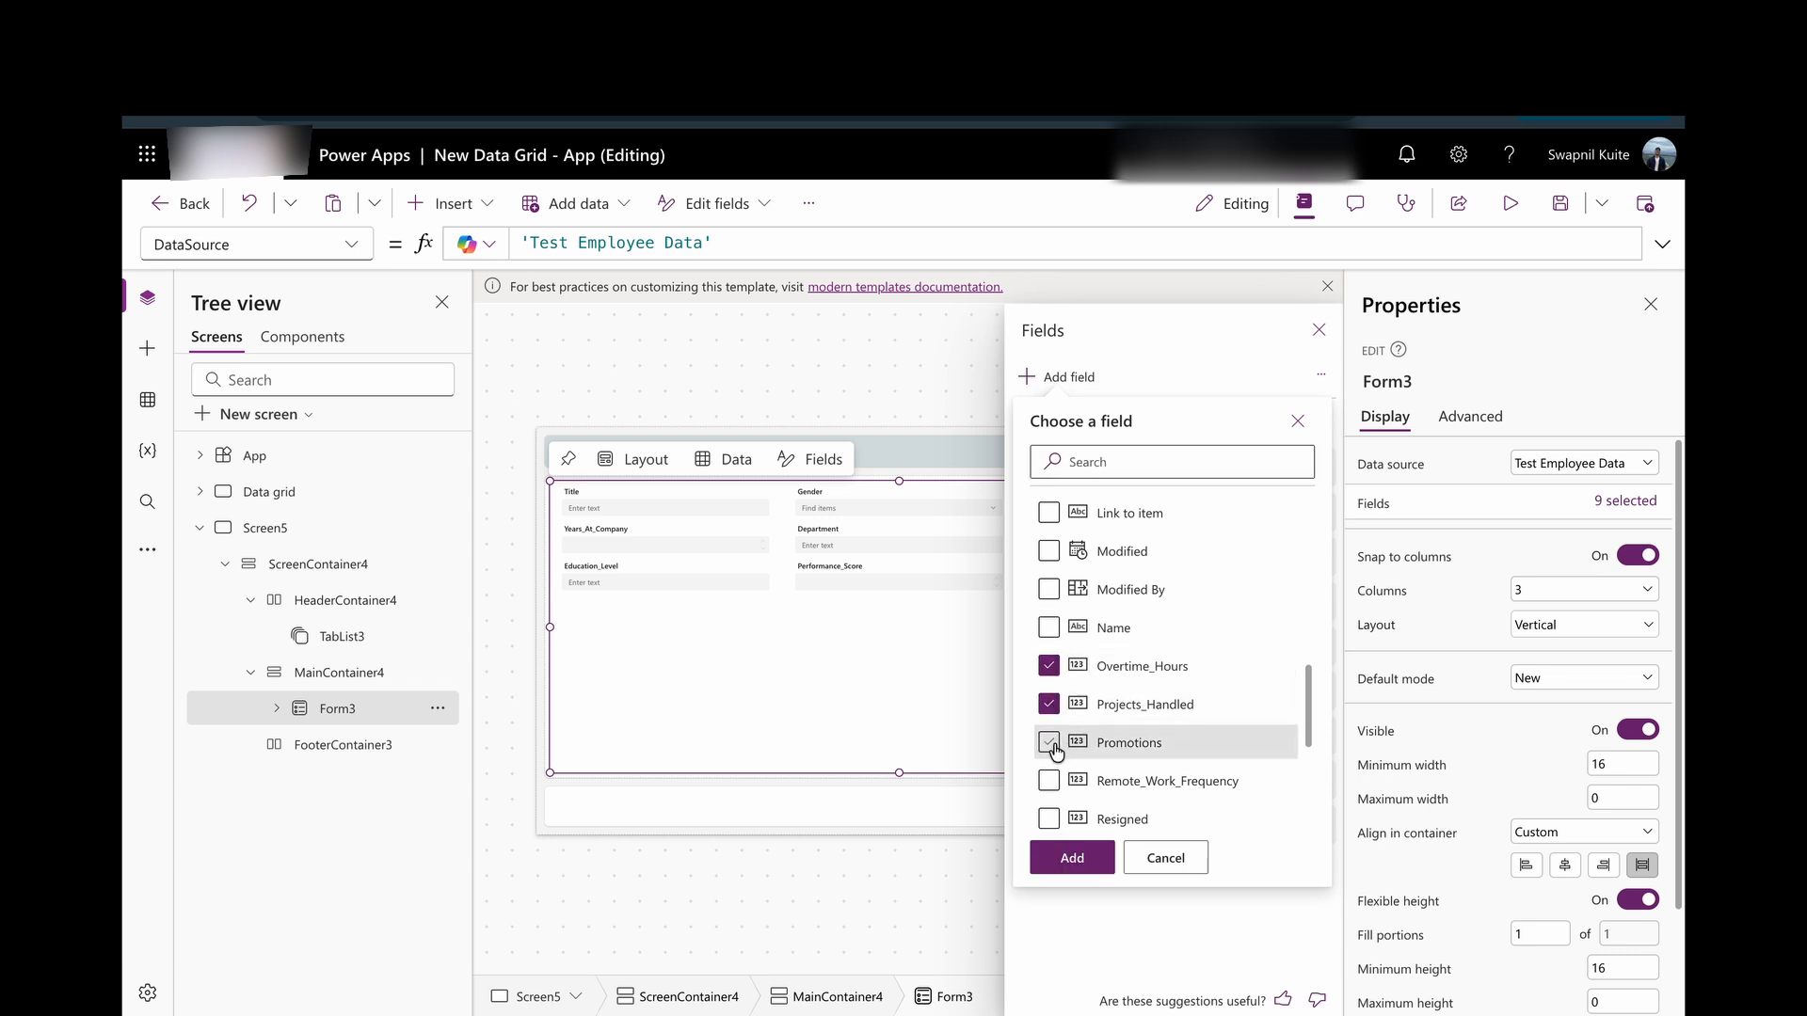
click(1052, 745)
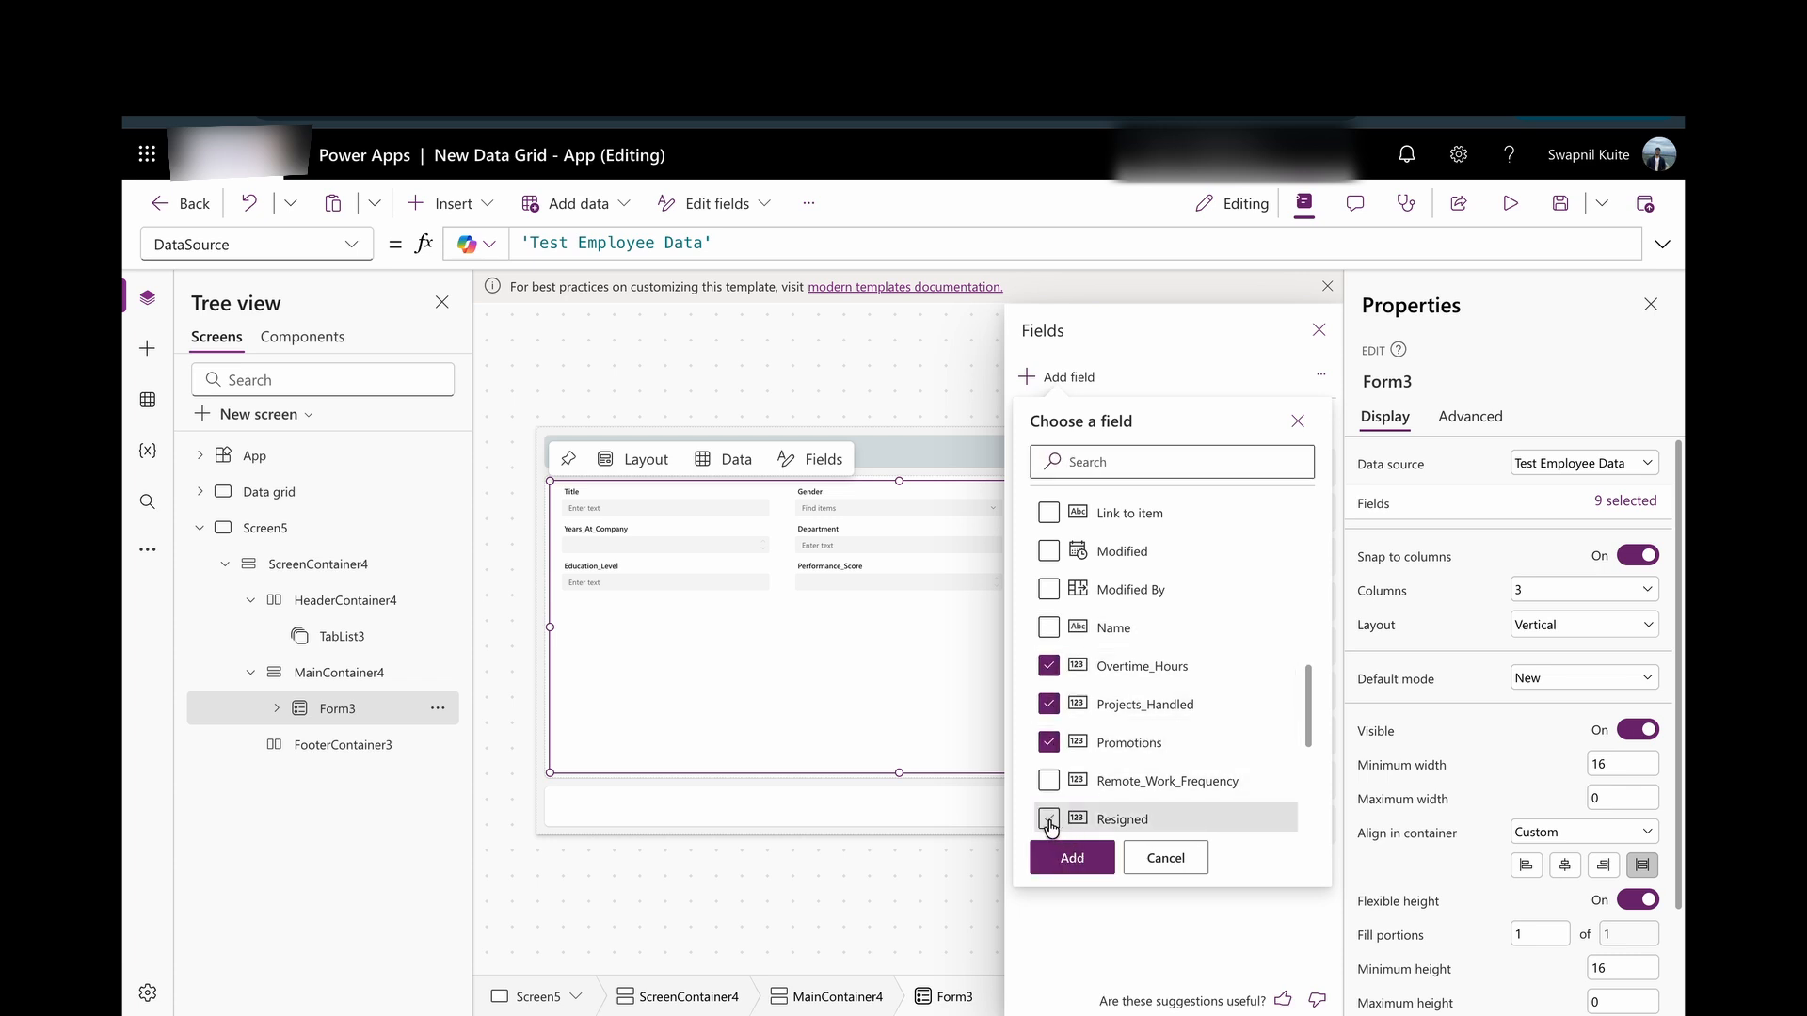
click(1049, 820)
click(1073, 858)
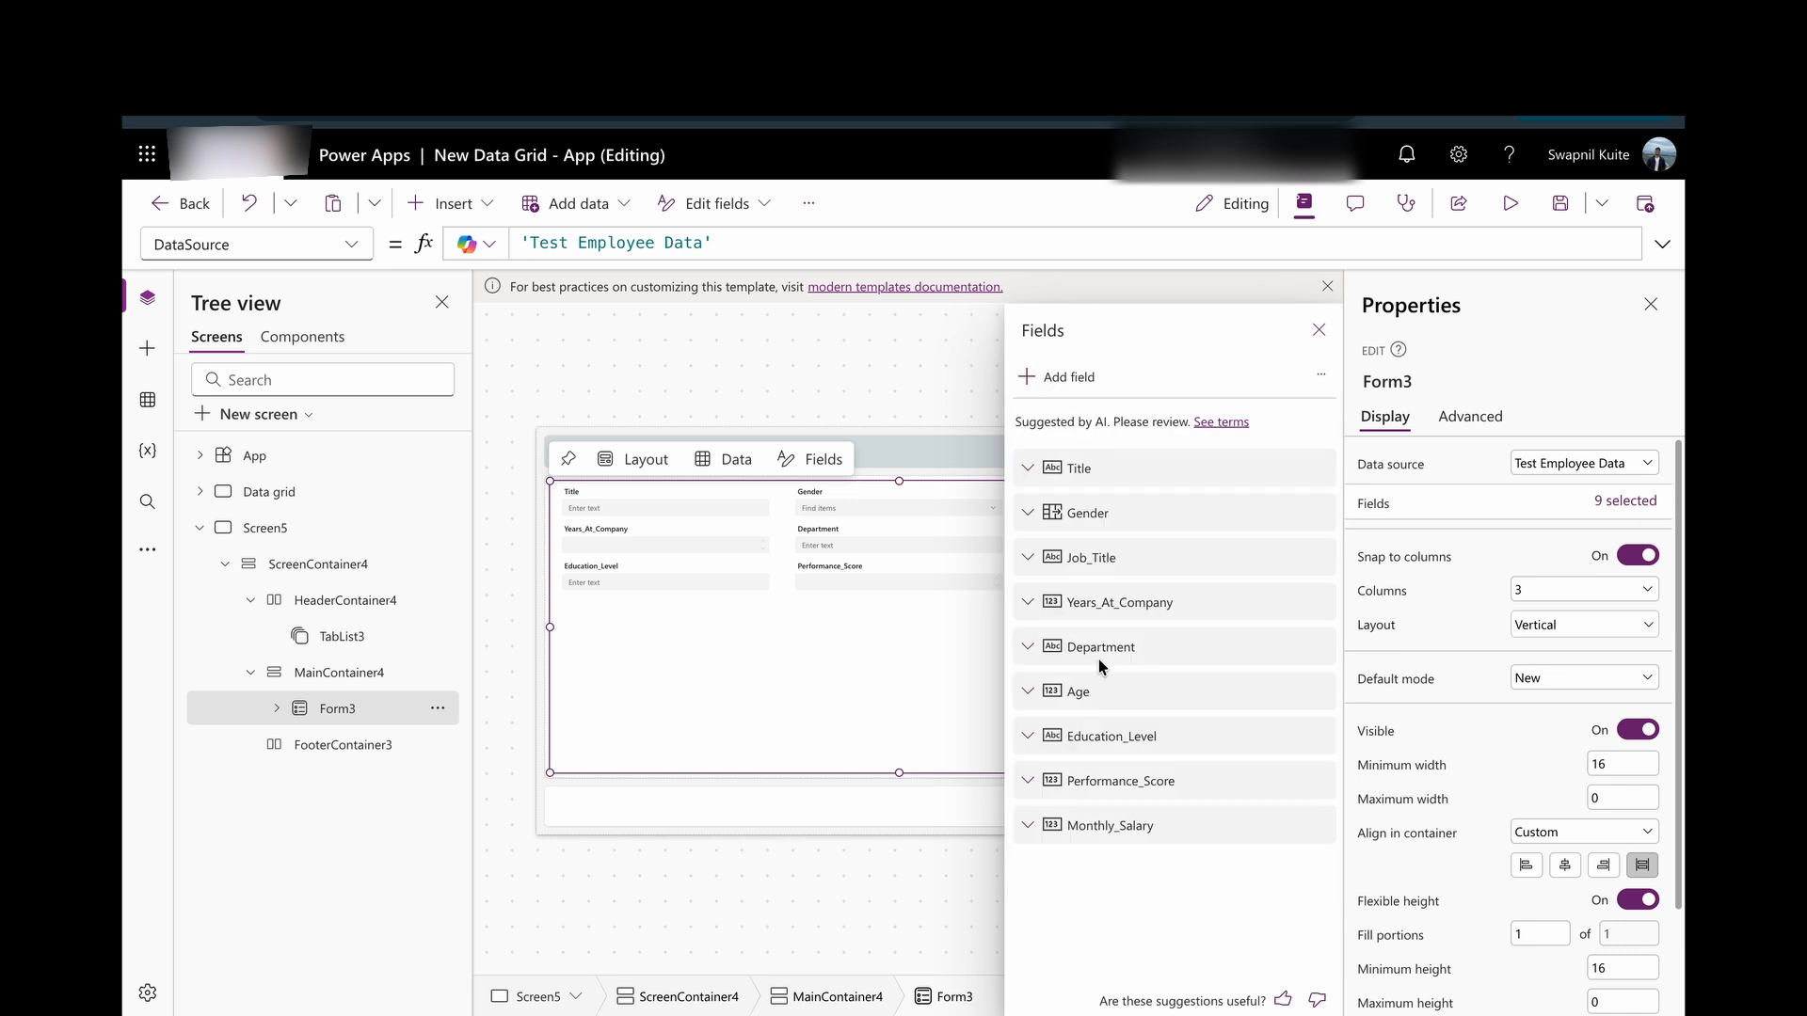
click(1319, 331)
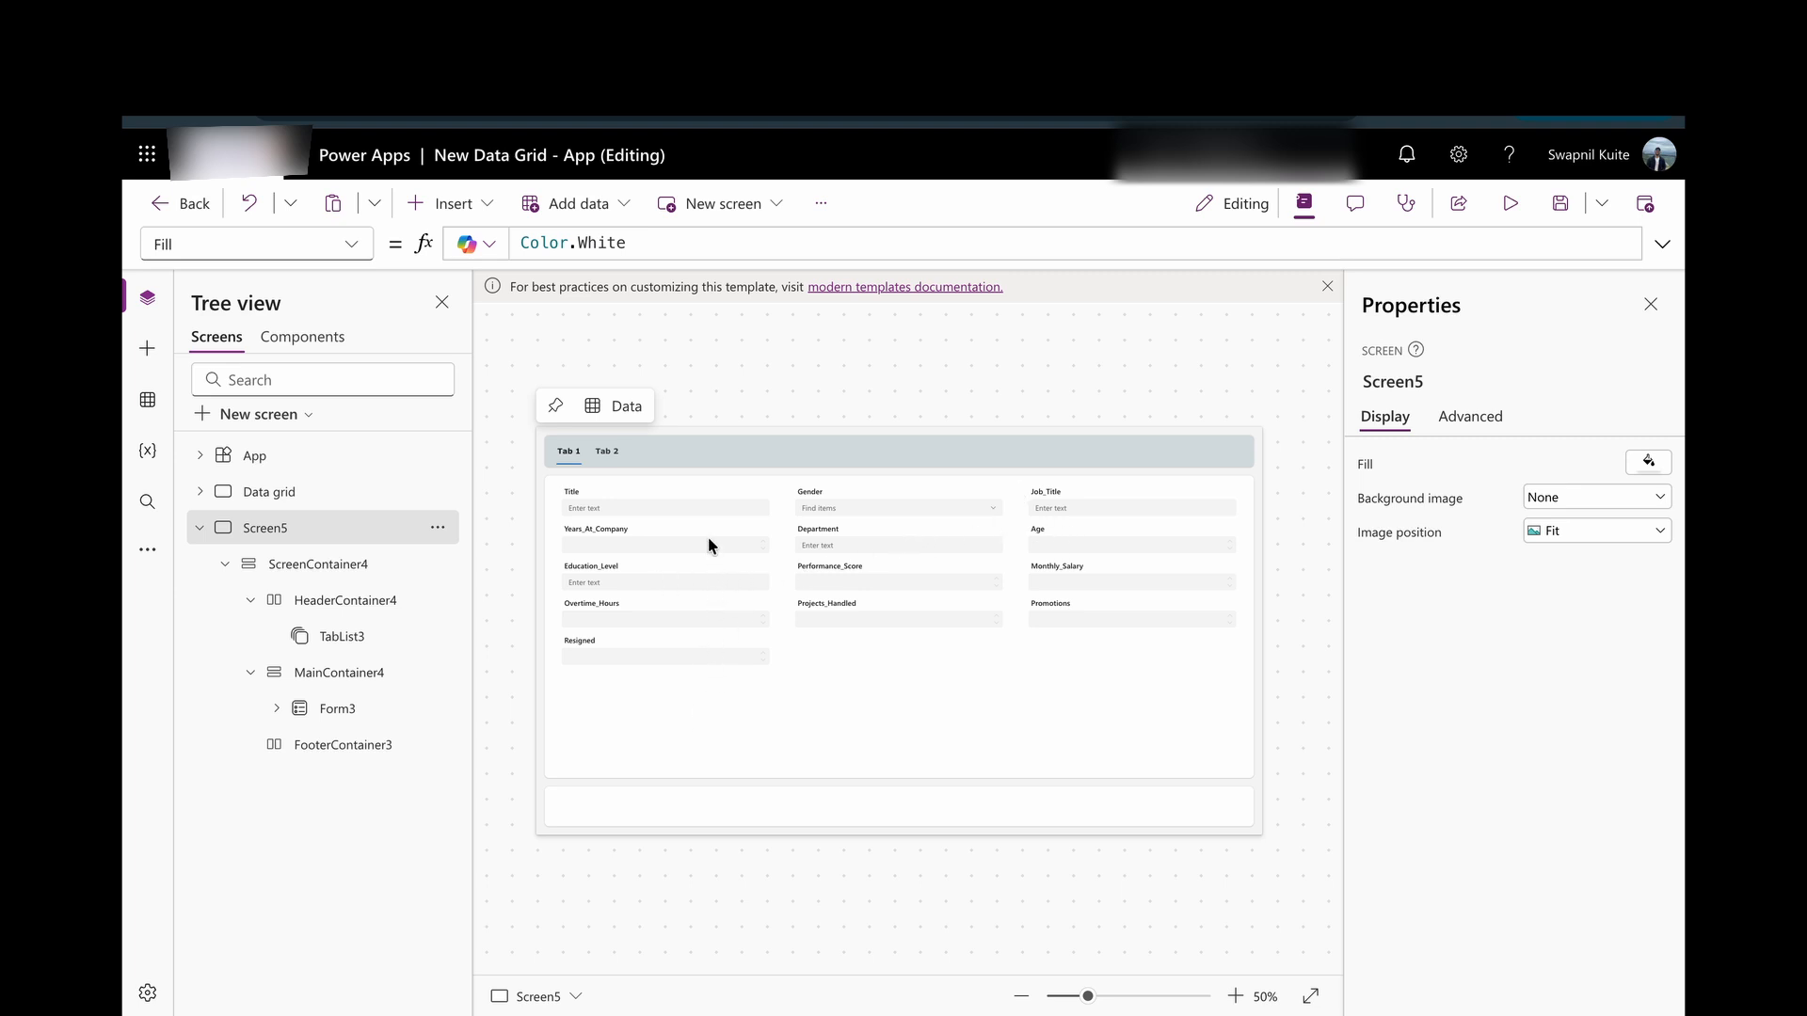
Set the Title card's Visible property to the formula TabList3.Selected.ID=1.
click(639, 512)
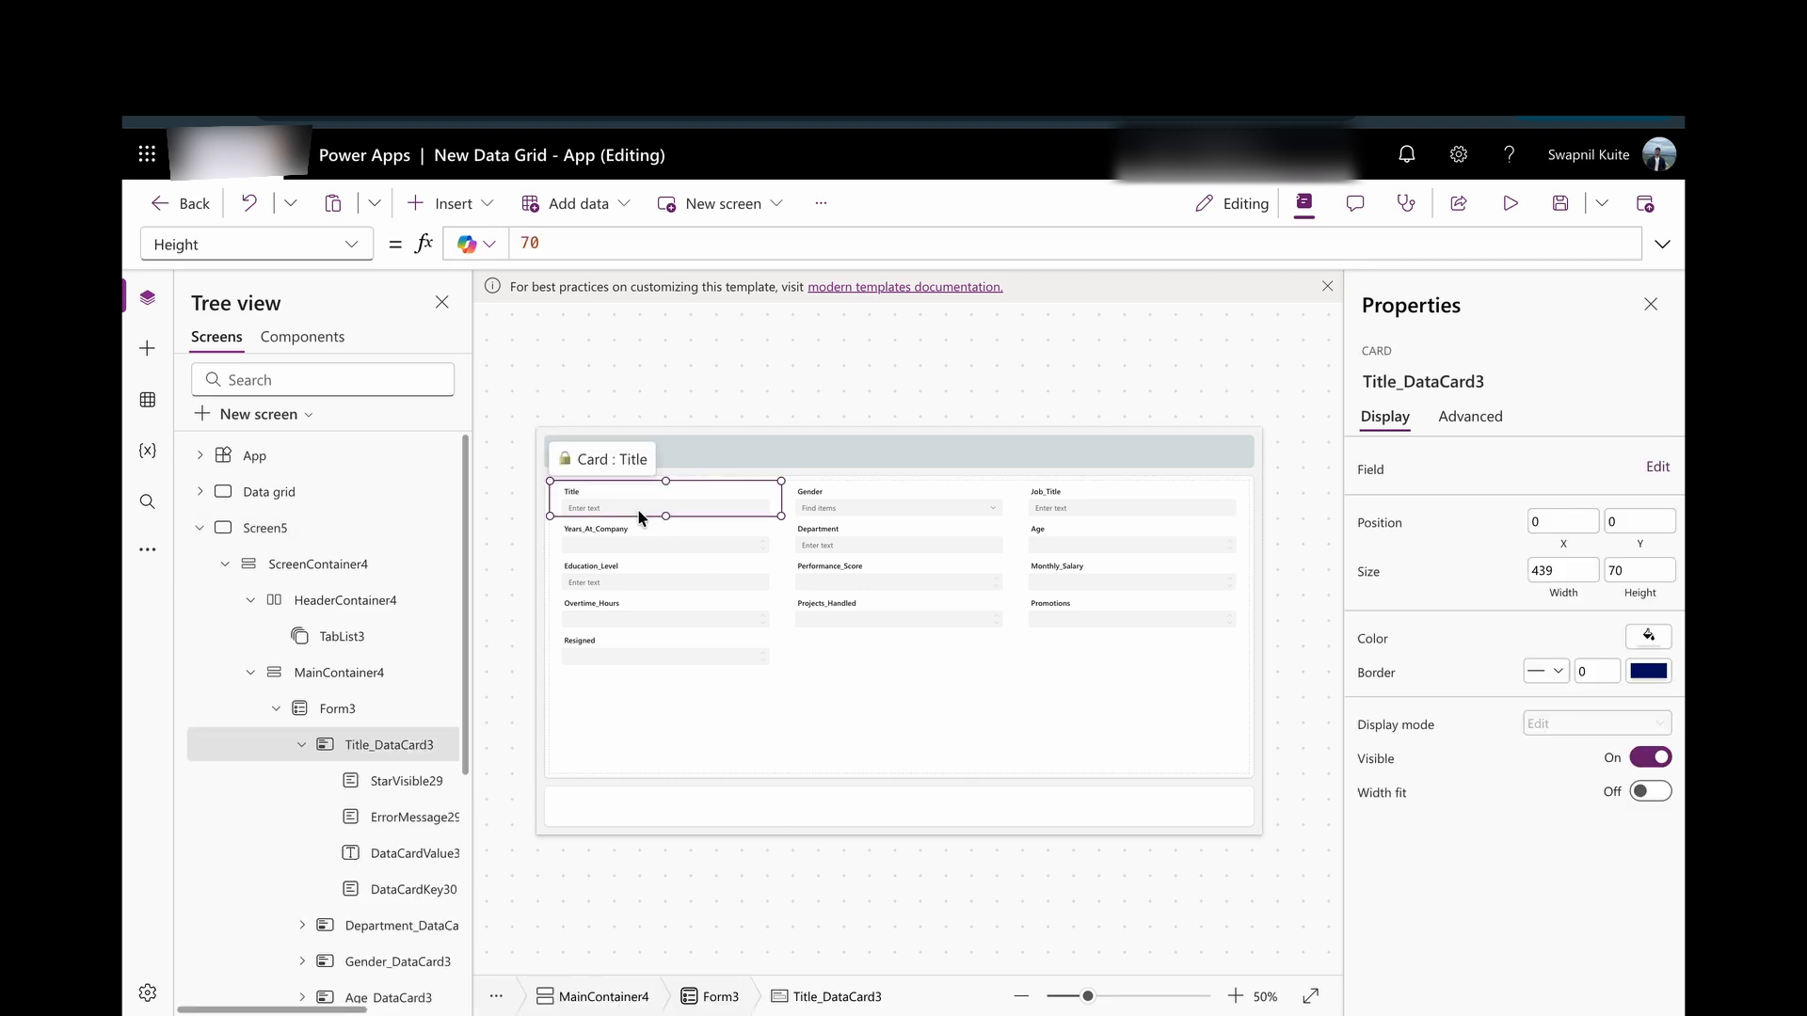
click(348, 243)
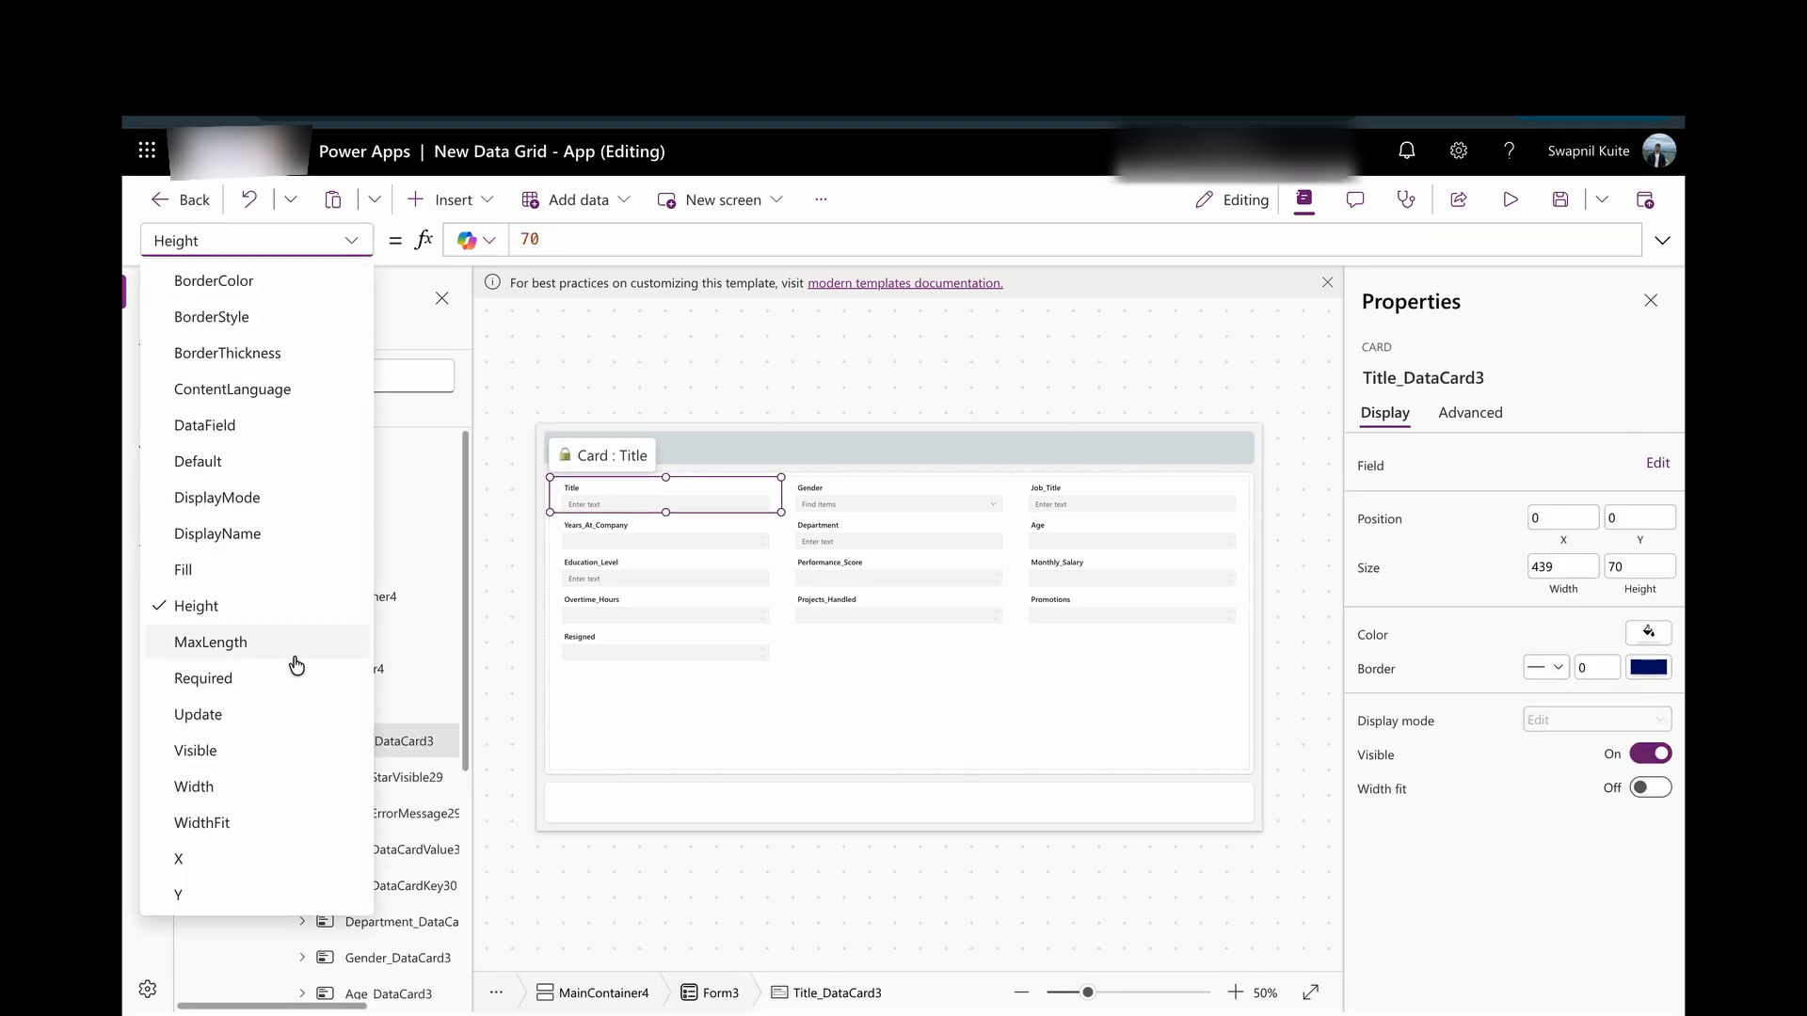
click(242, 757)
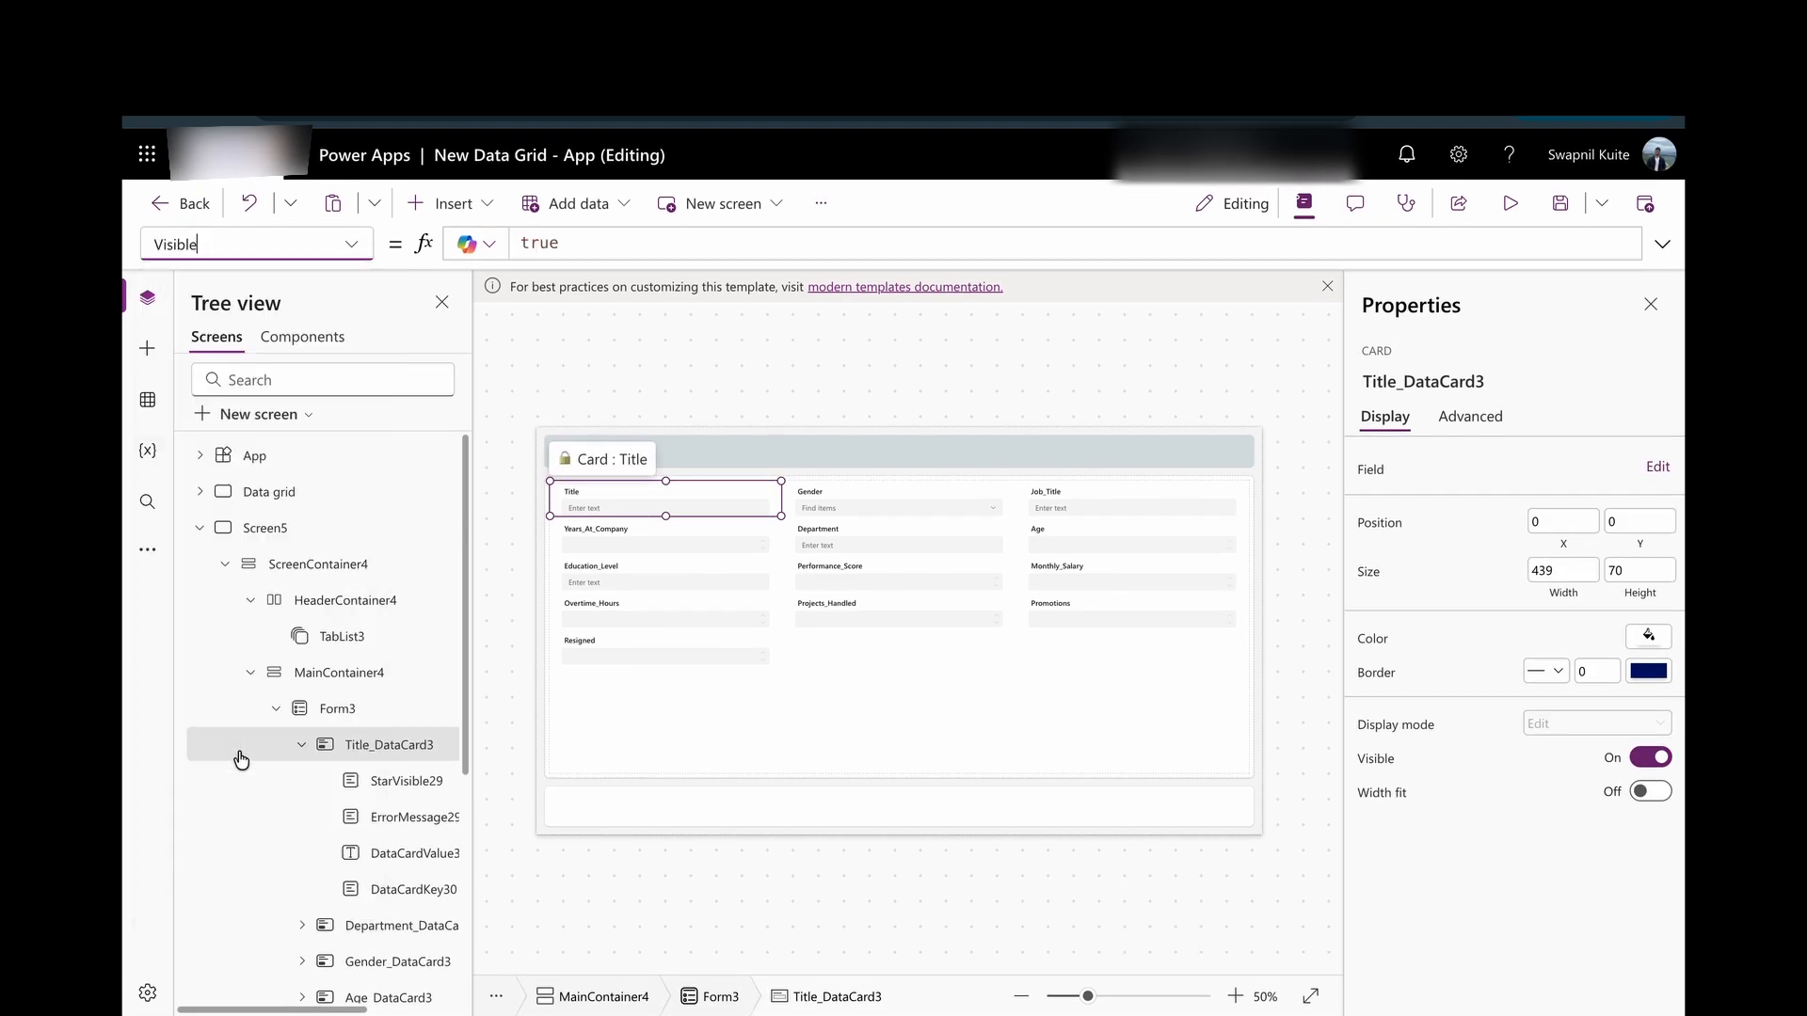
double_click(568, 247)
text(tab)
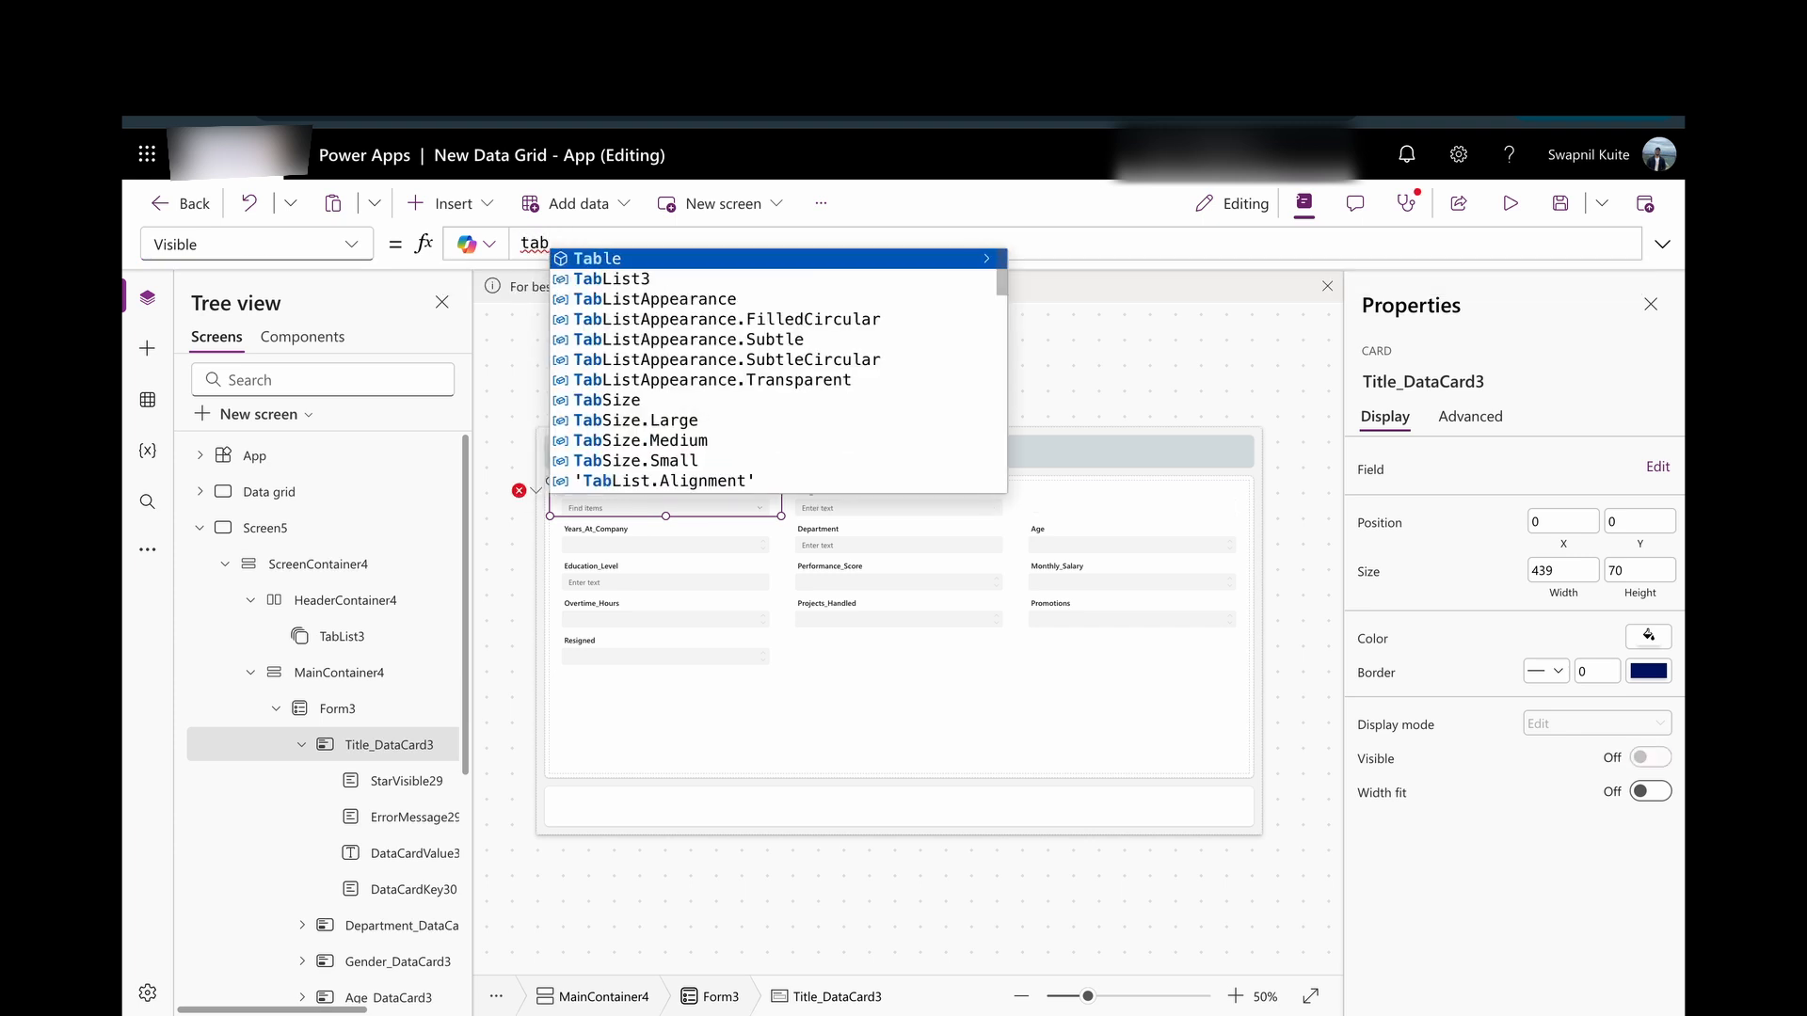
key(Tab)
text(.)
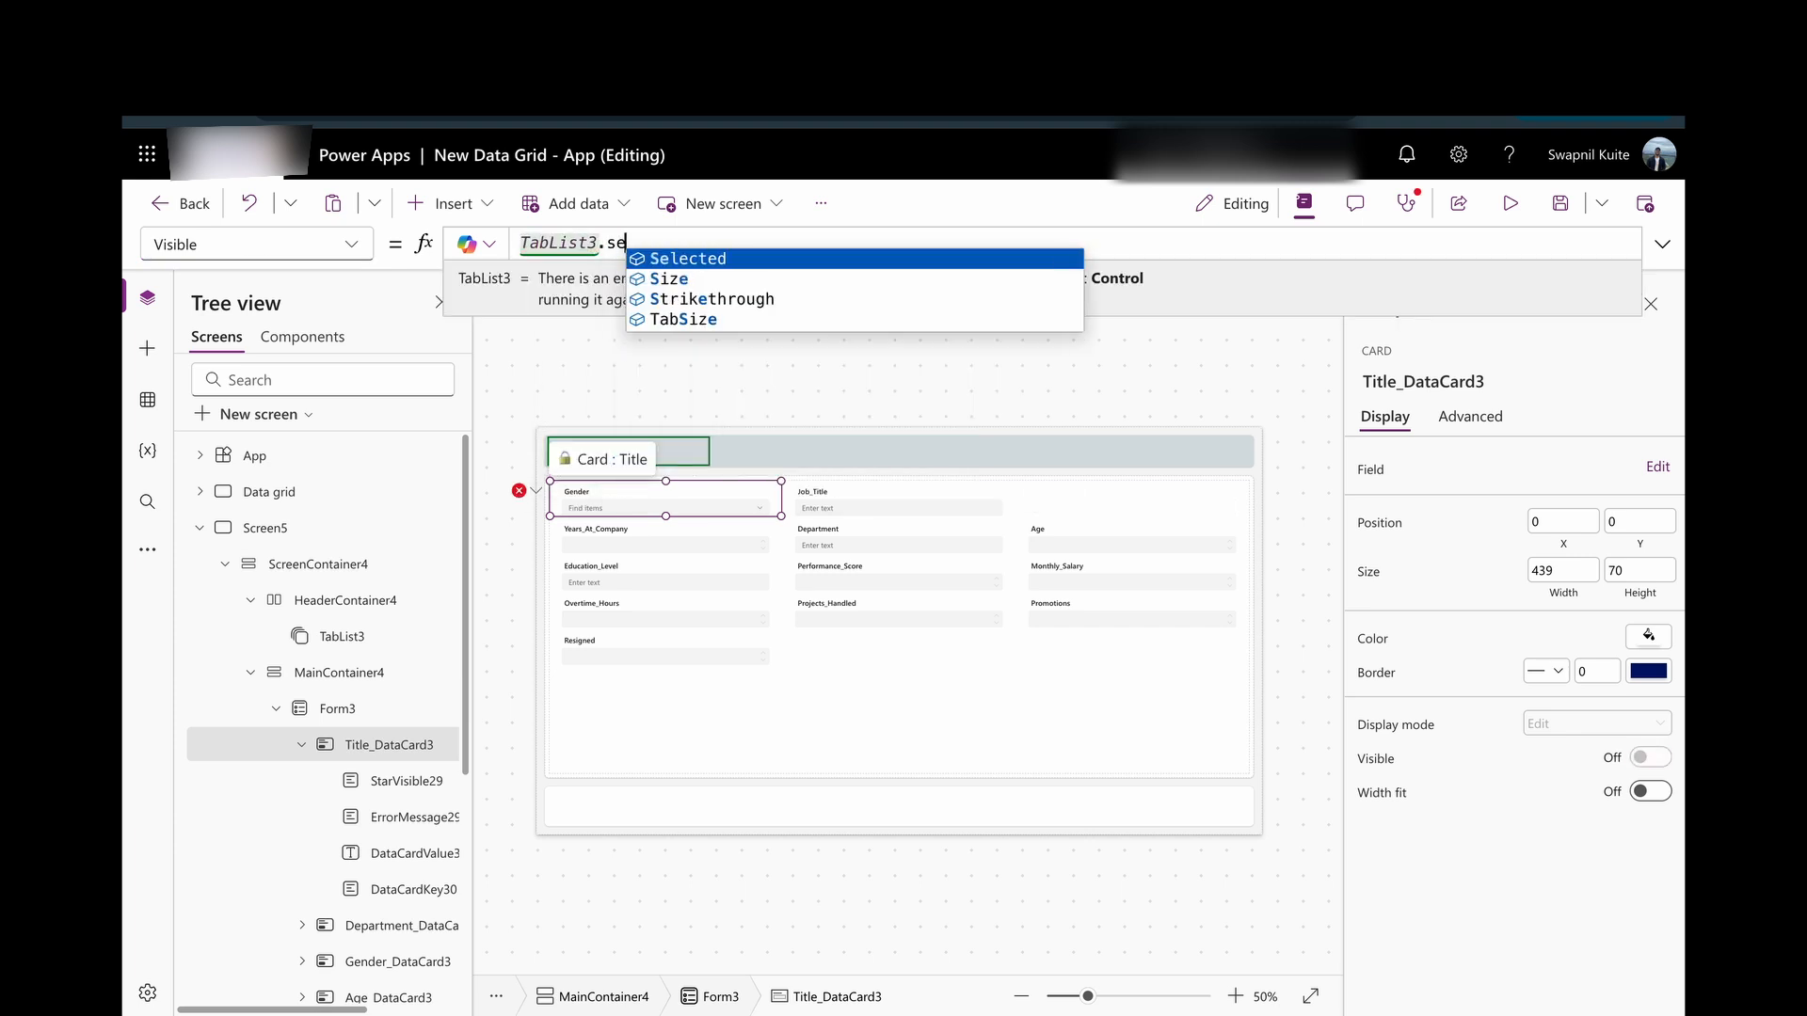
key(Tab)
text(.ID)
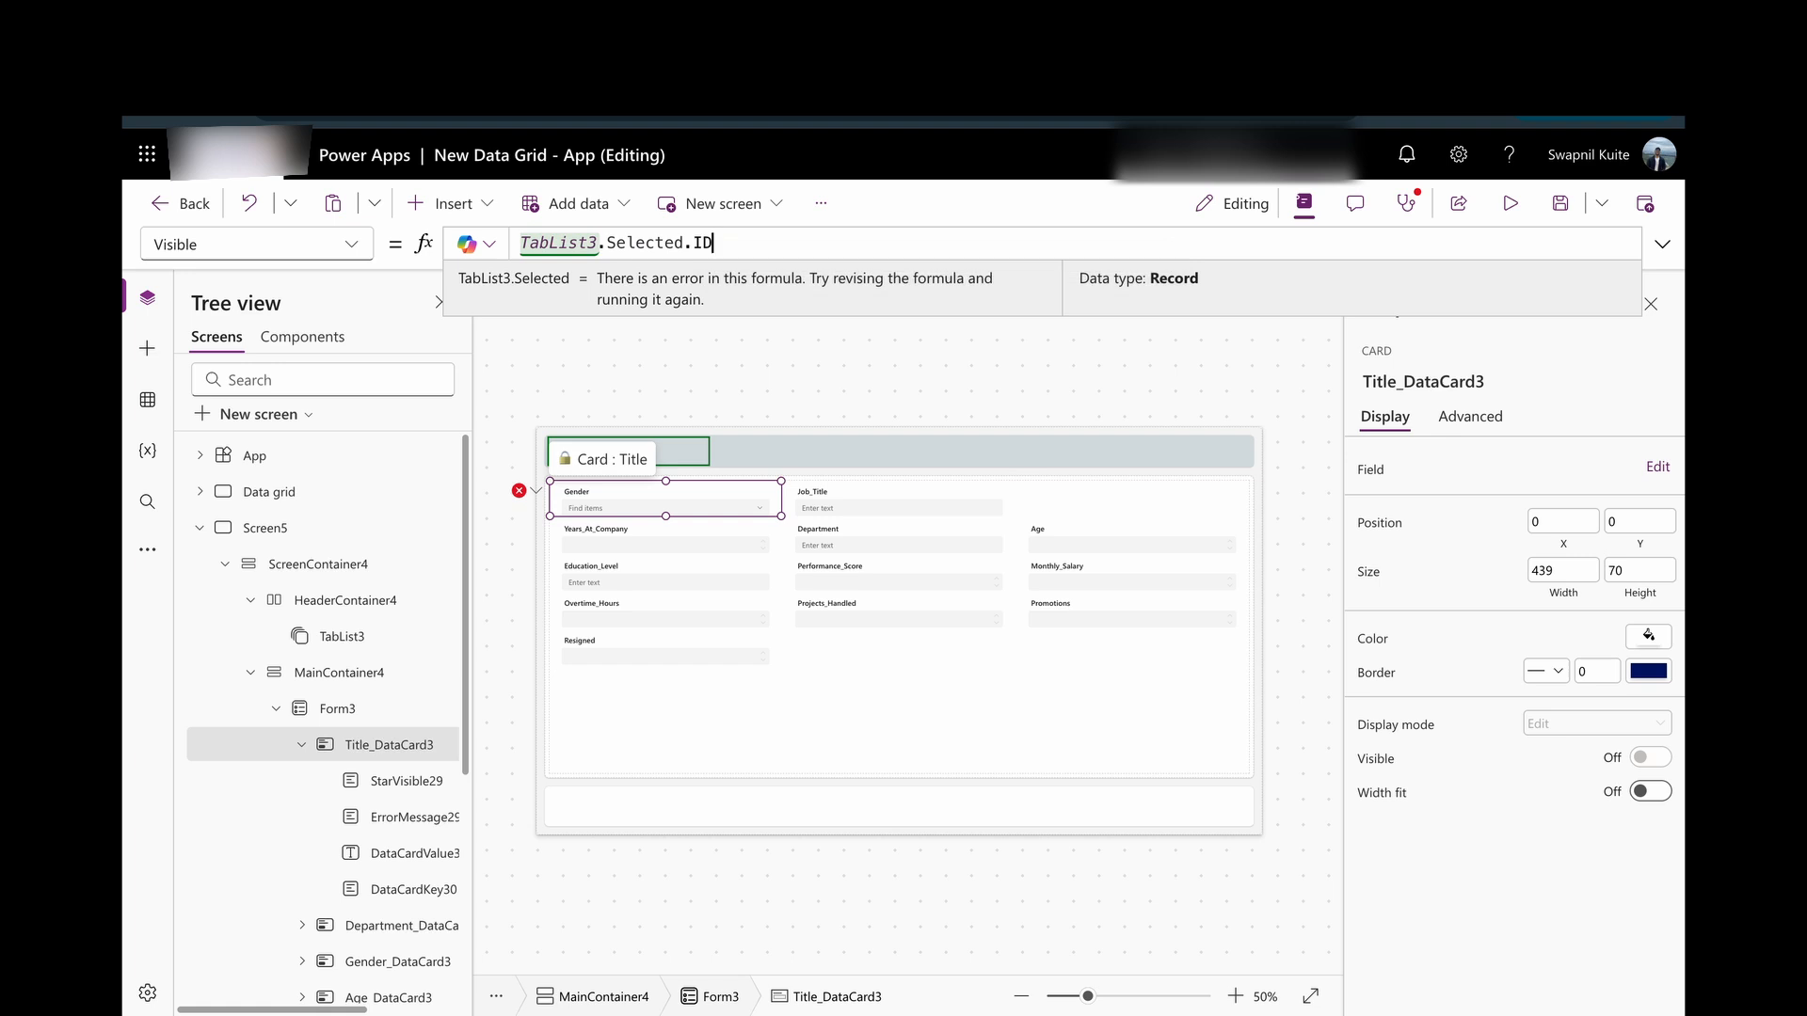
text(: 1)
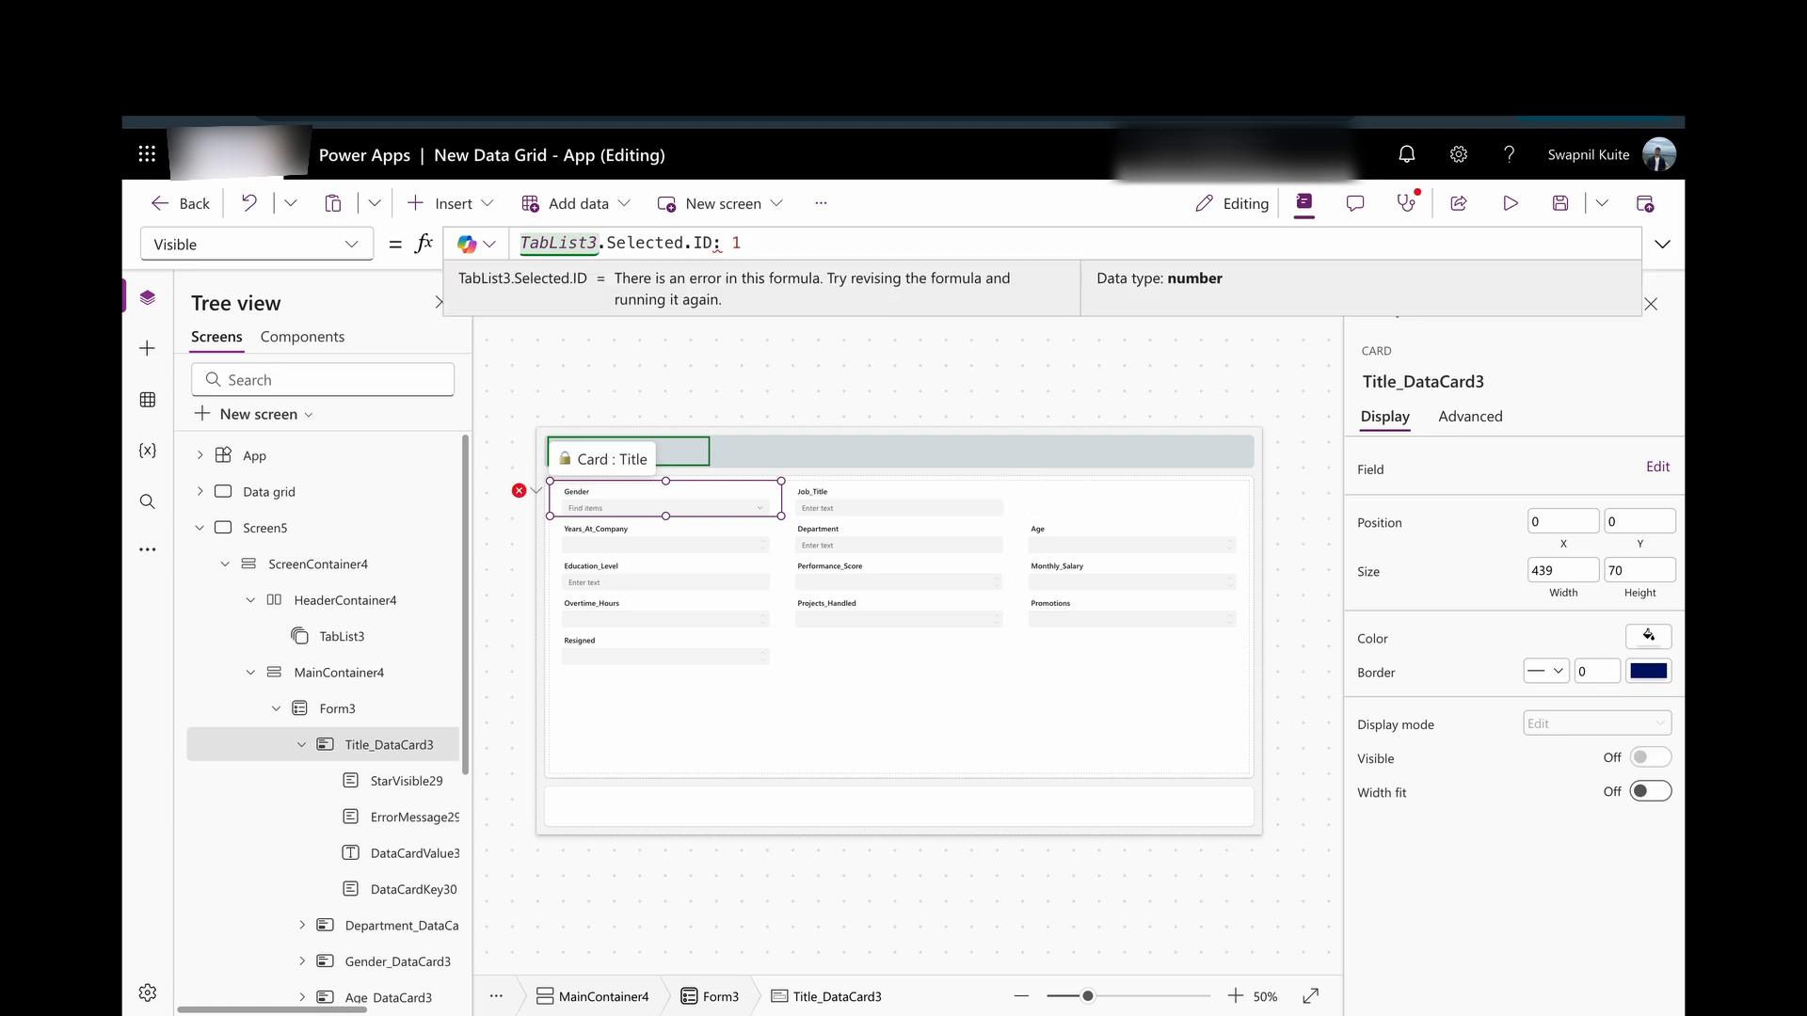
key(BackSpace)
key(BackSpace)
text(=1)
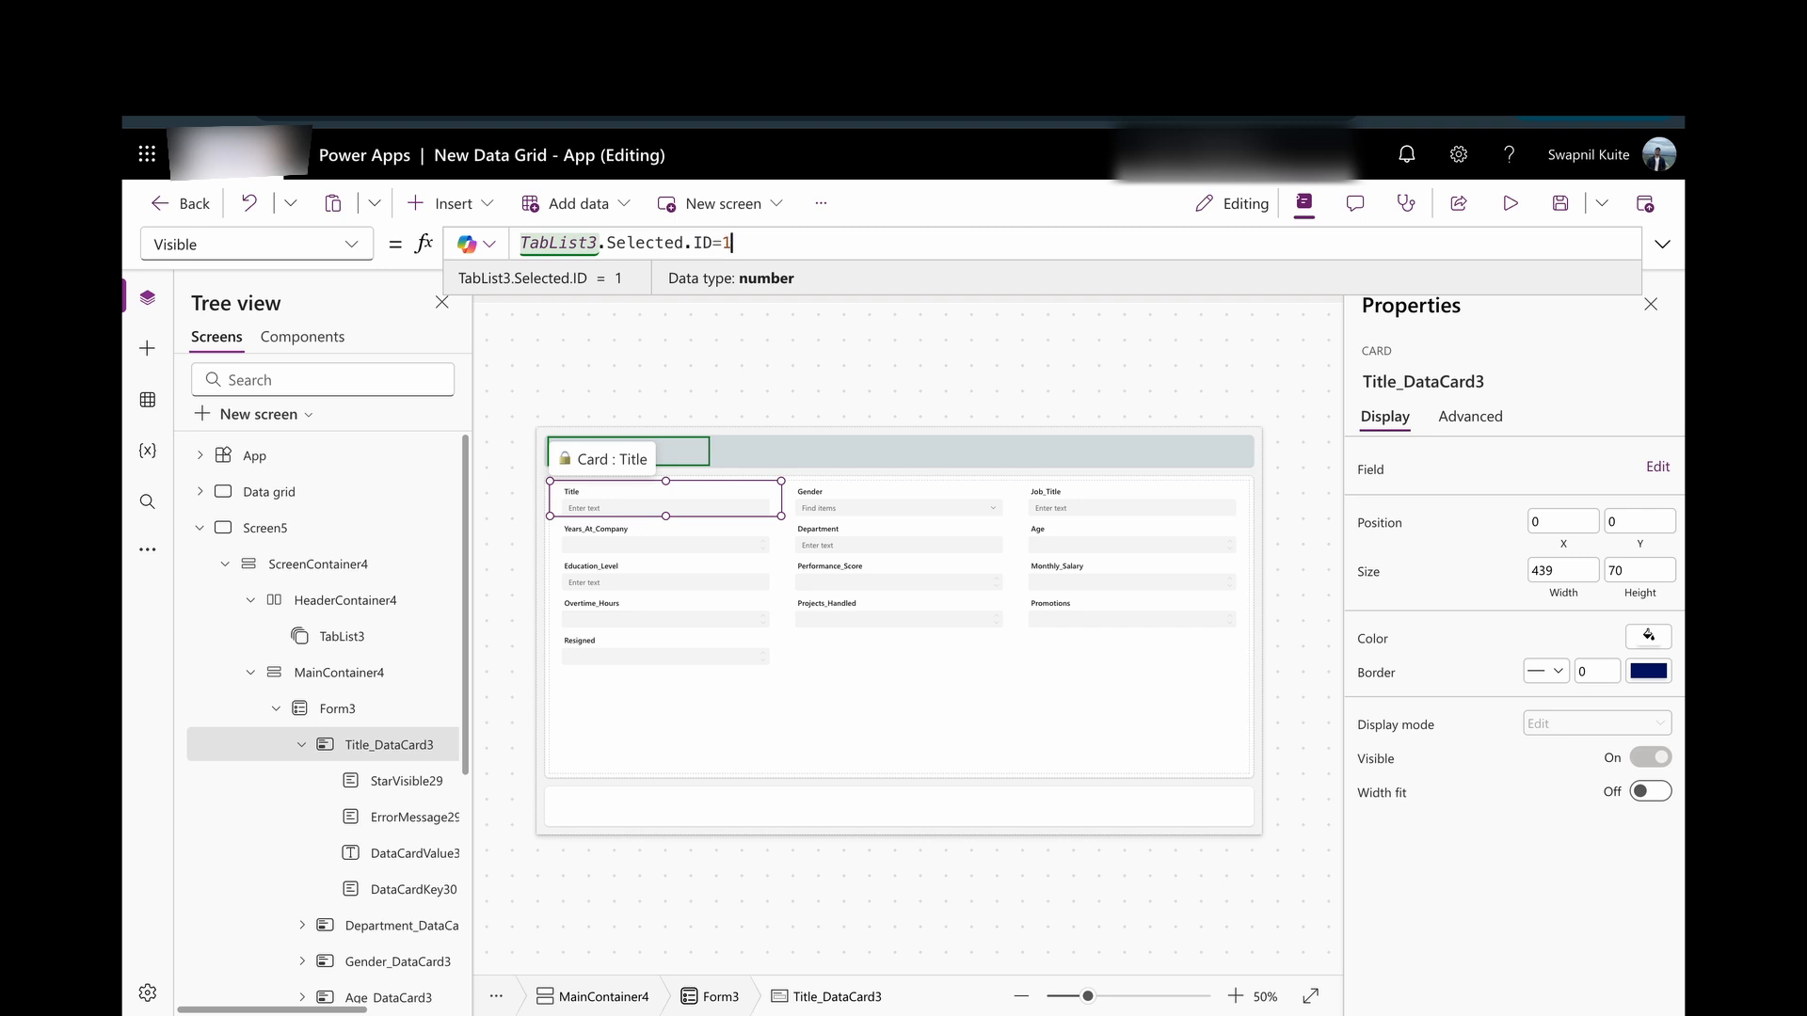
Copy the Title card's visibility formula and set the Gender card's Visible property to TabList3.Selected.ID=1.
key(ctrl+a)
text(c)
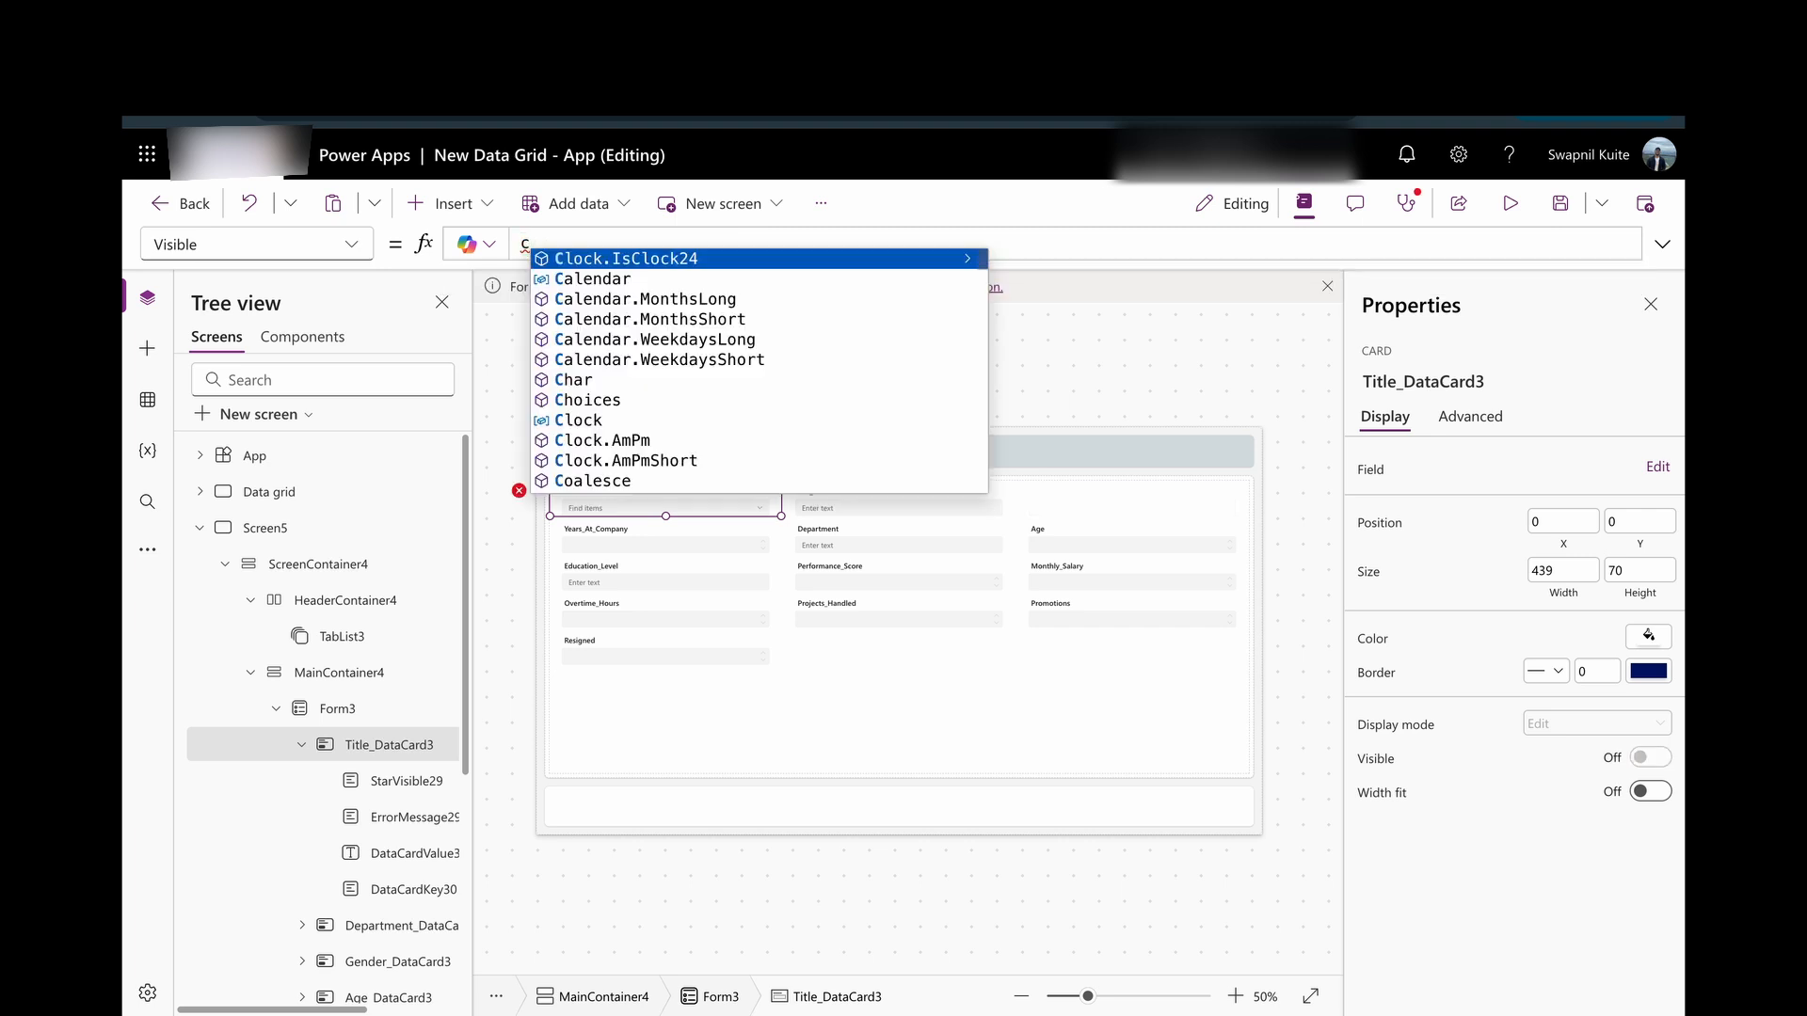
key(ctrl+z)
key(ctrl+c)
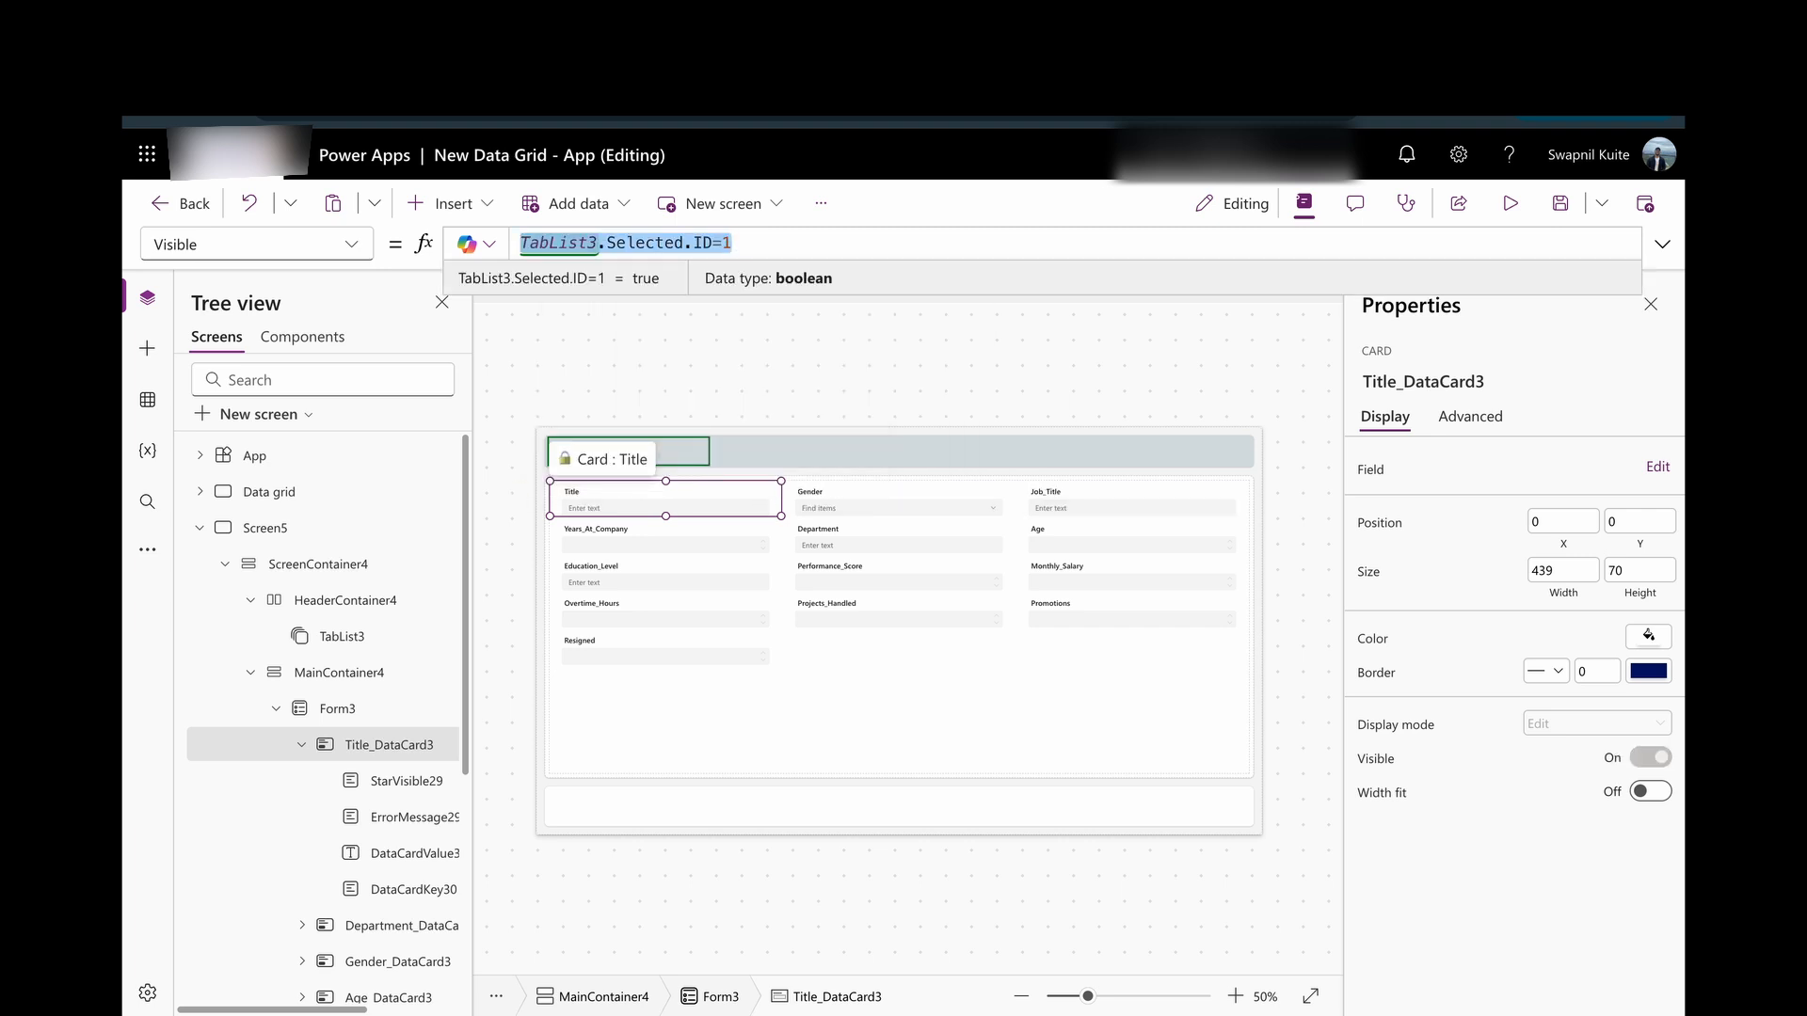
click(701, 356)
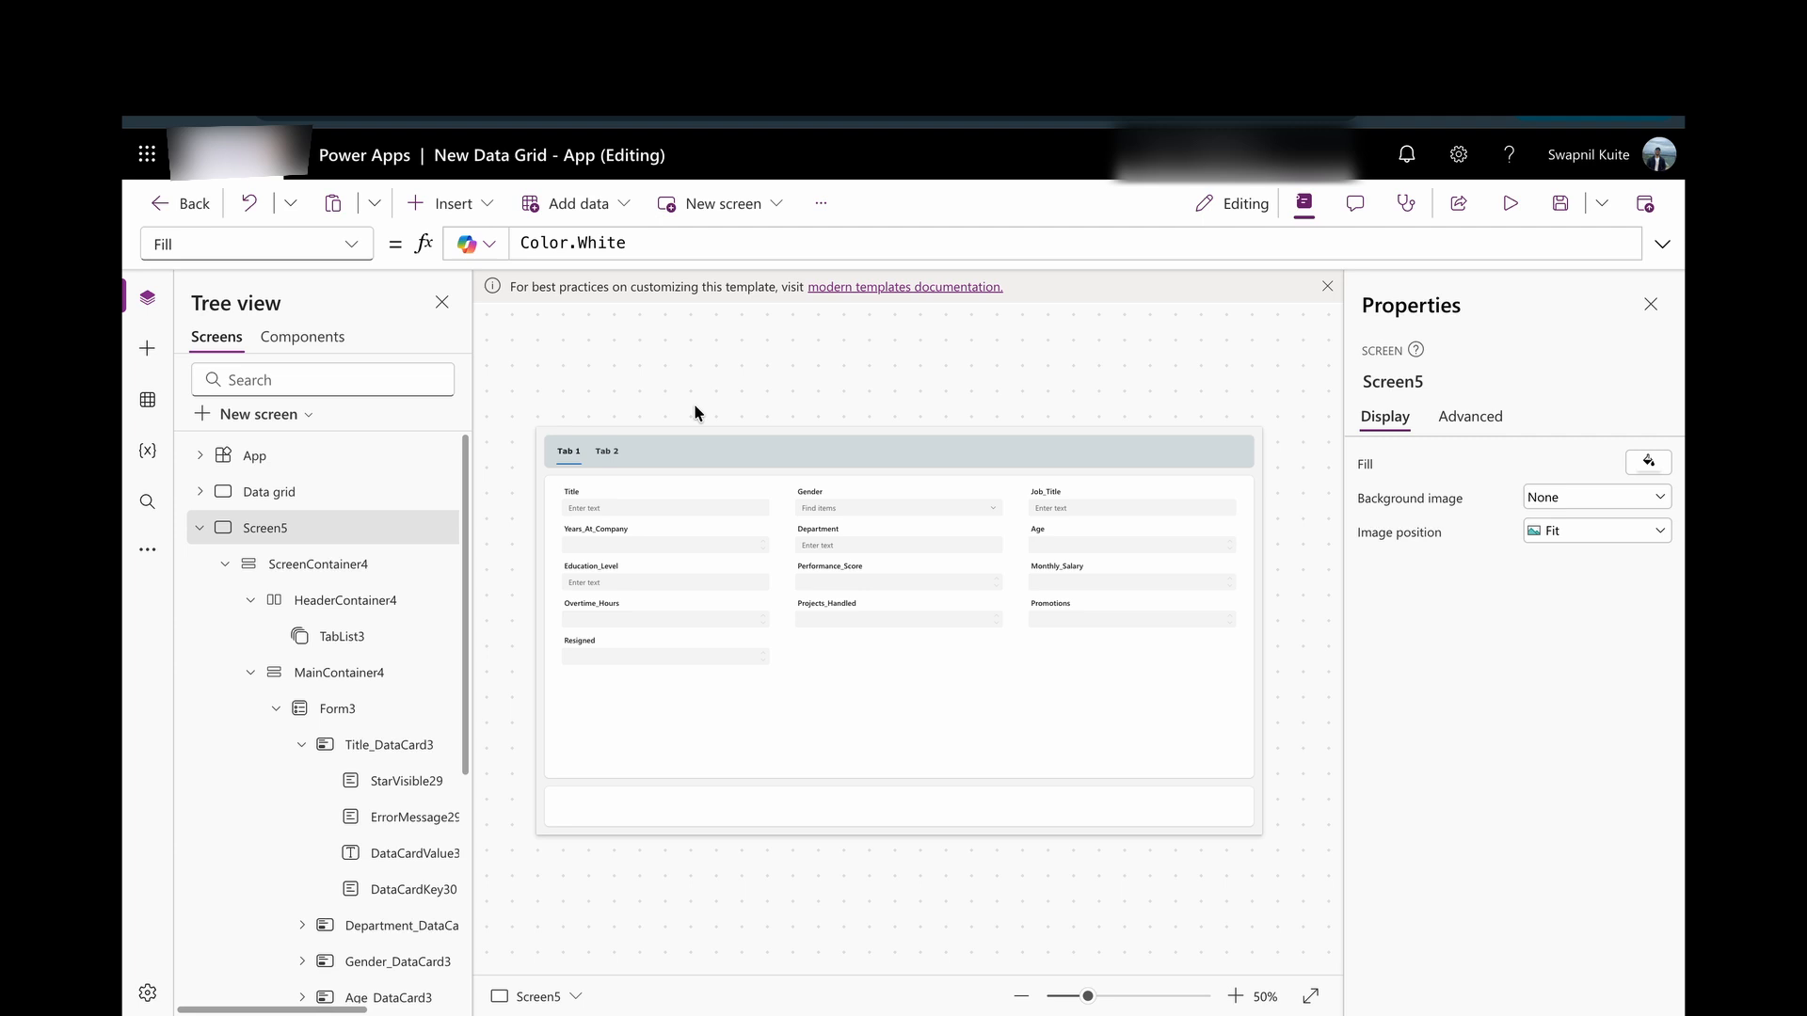
click(801, 501)
click(352, 246)
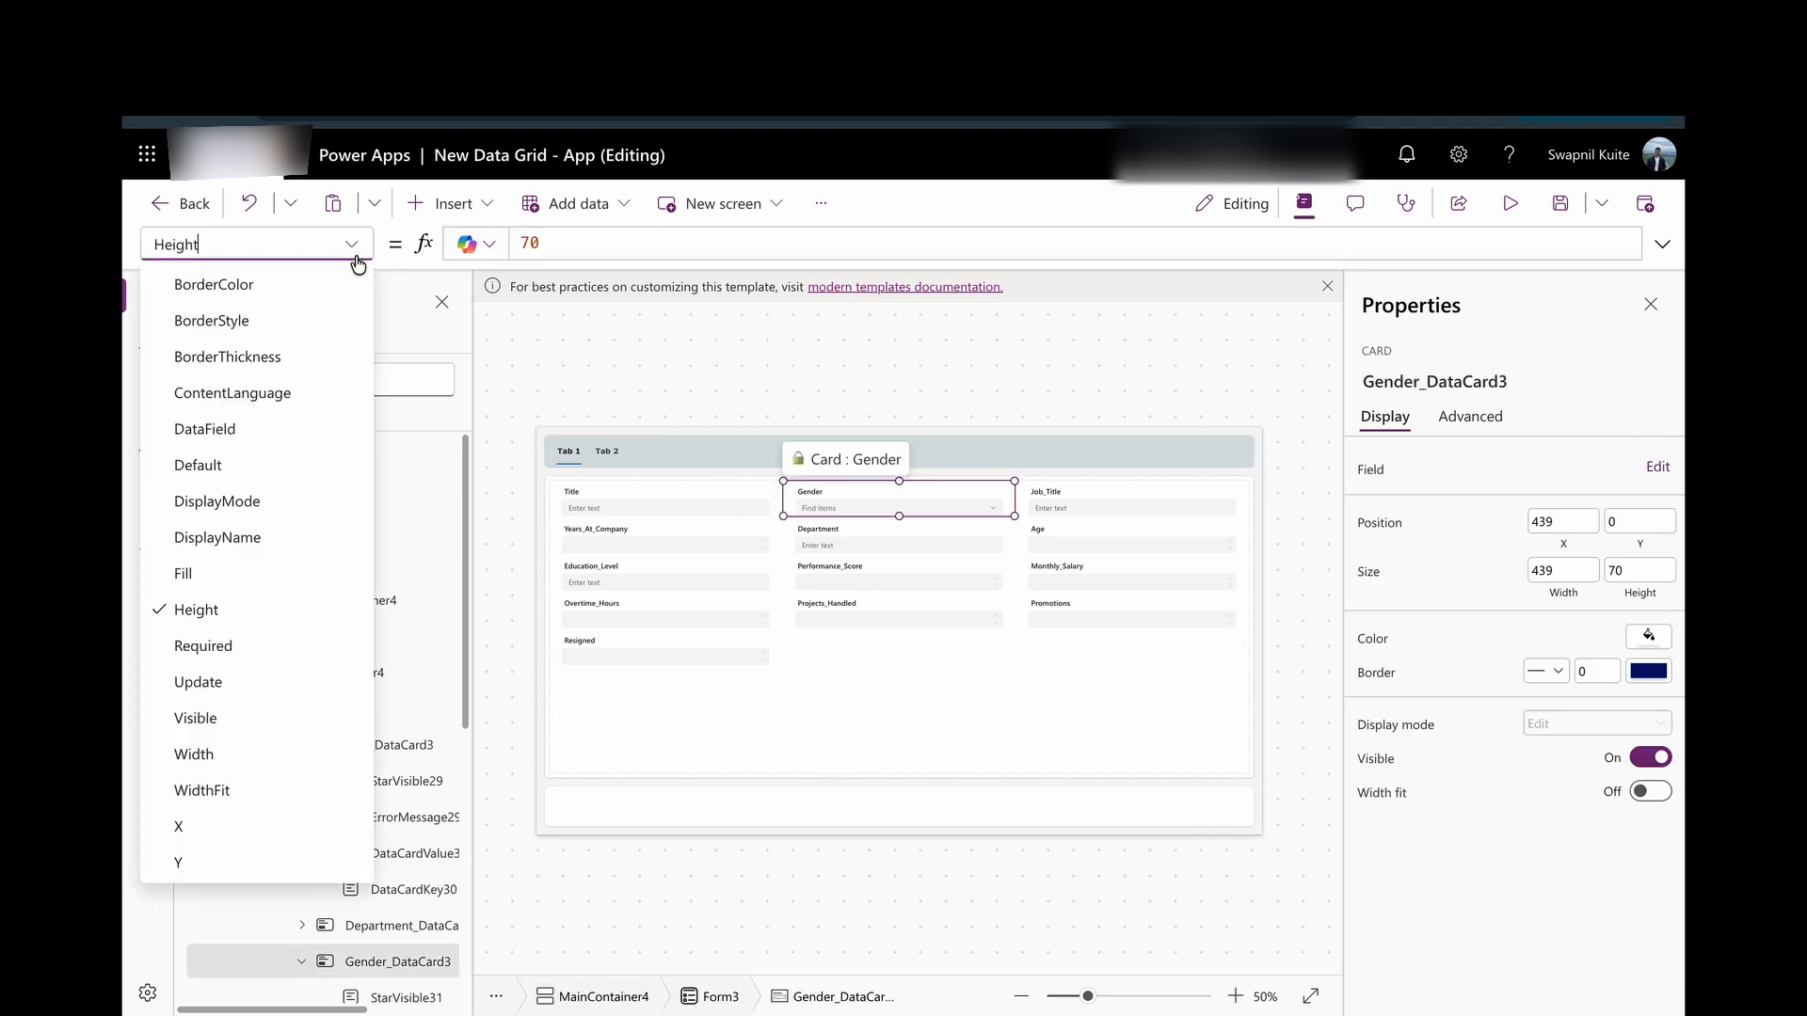
click(242, 723)
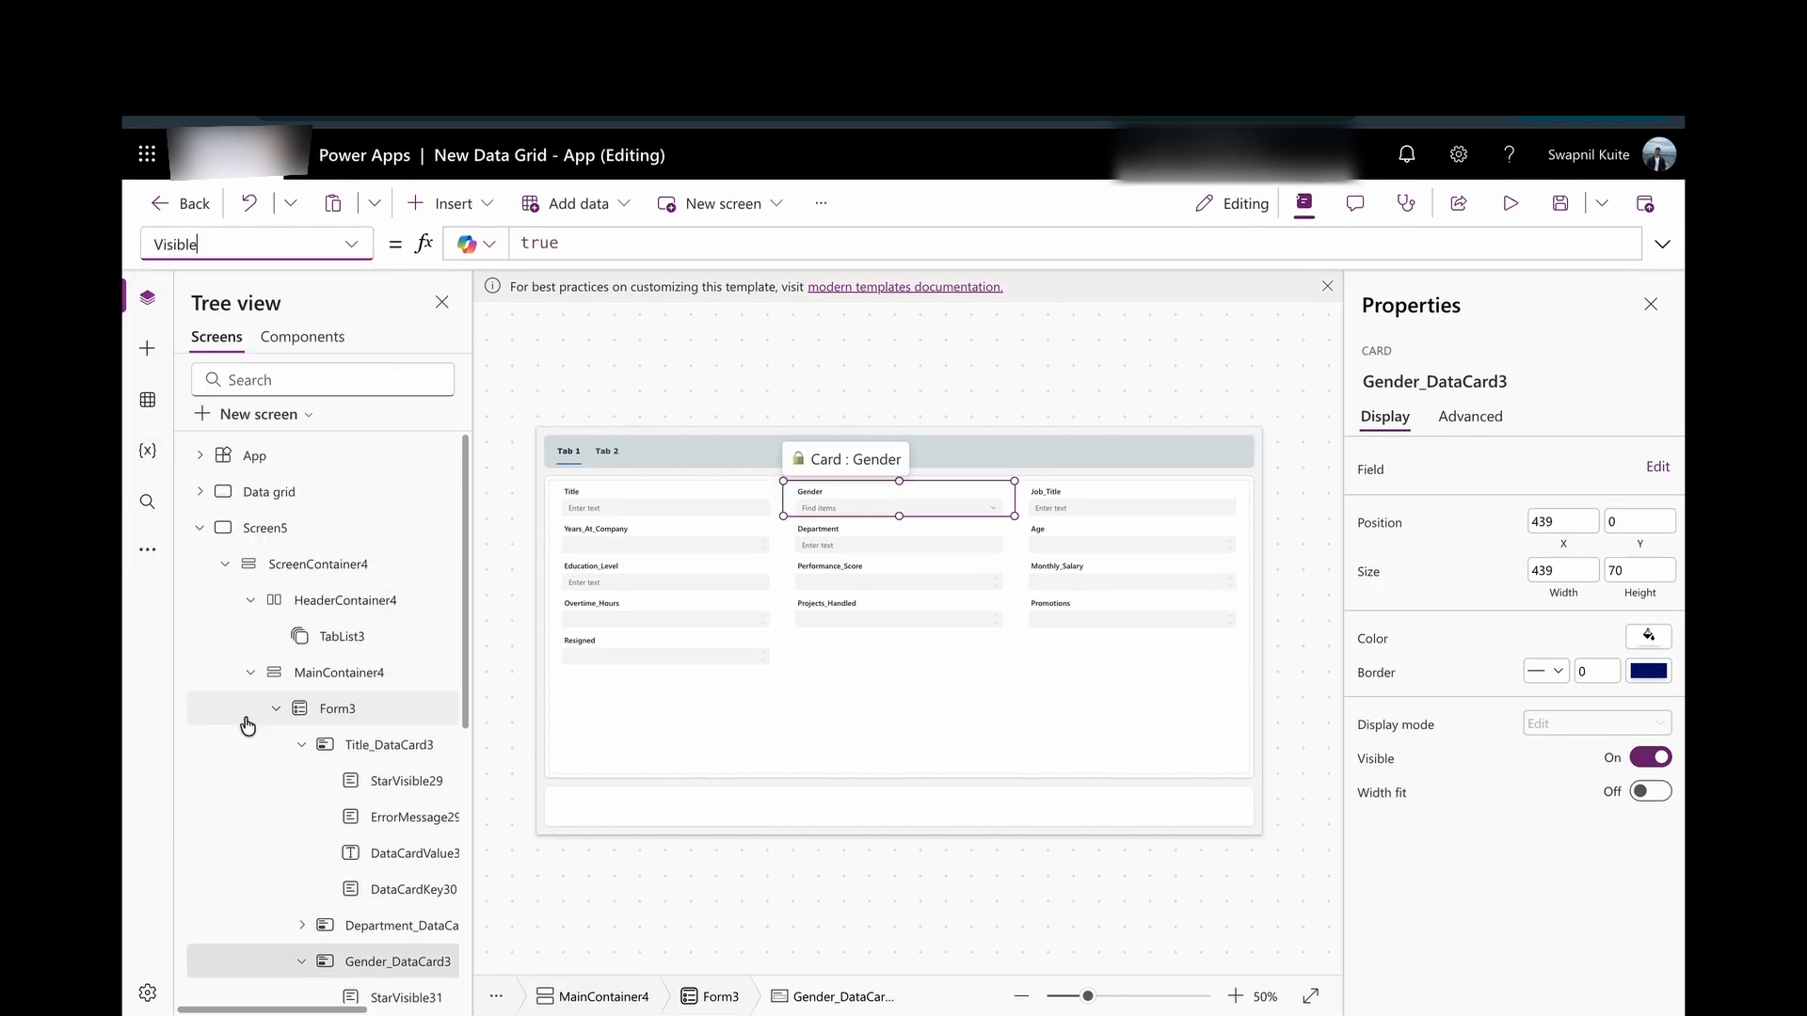
double_click(623, 246)
key(ctrl+v)
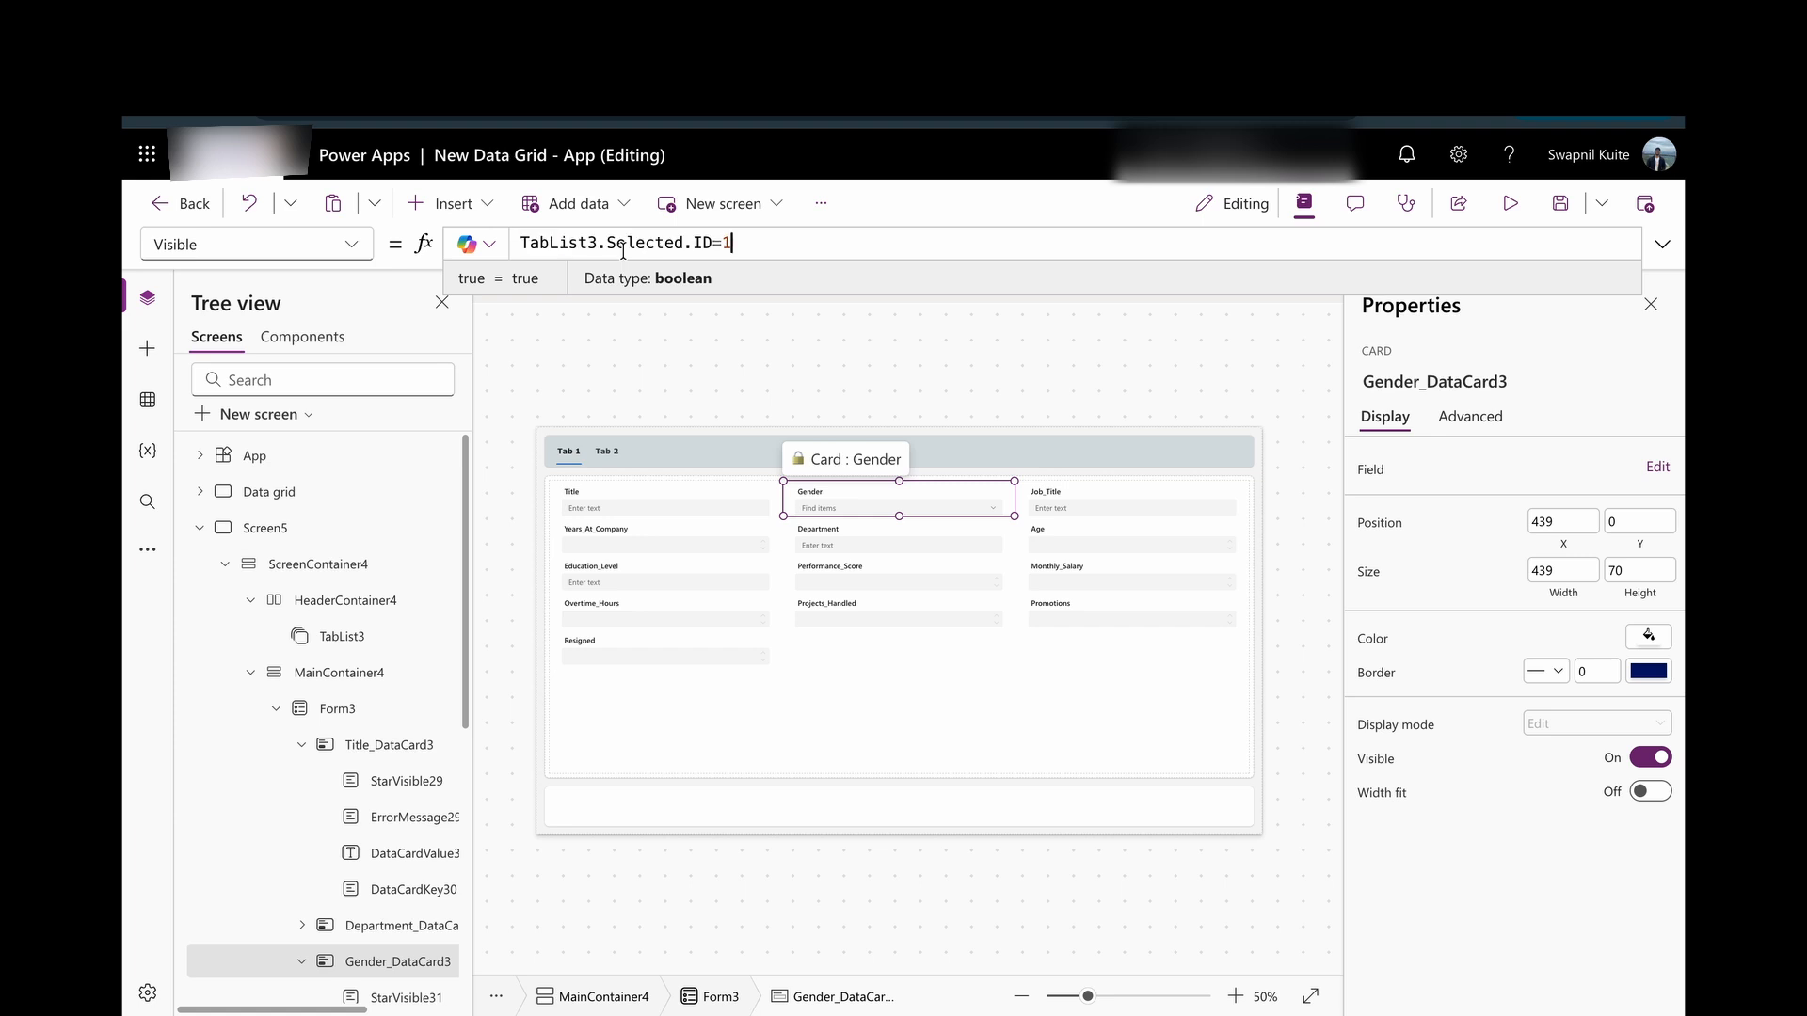
text(1)
Set the Job_Title card's Visible property to TabList3.Selected.ID=1.
click(1074, 494)
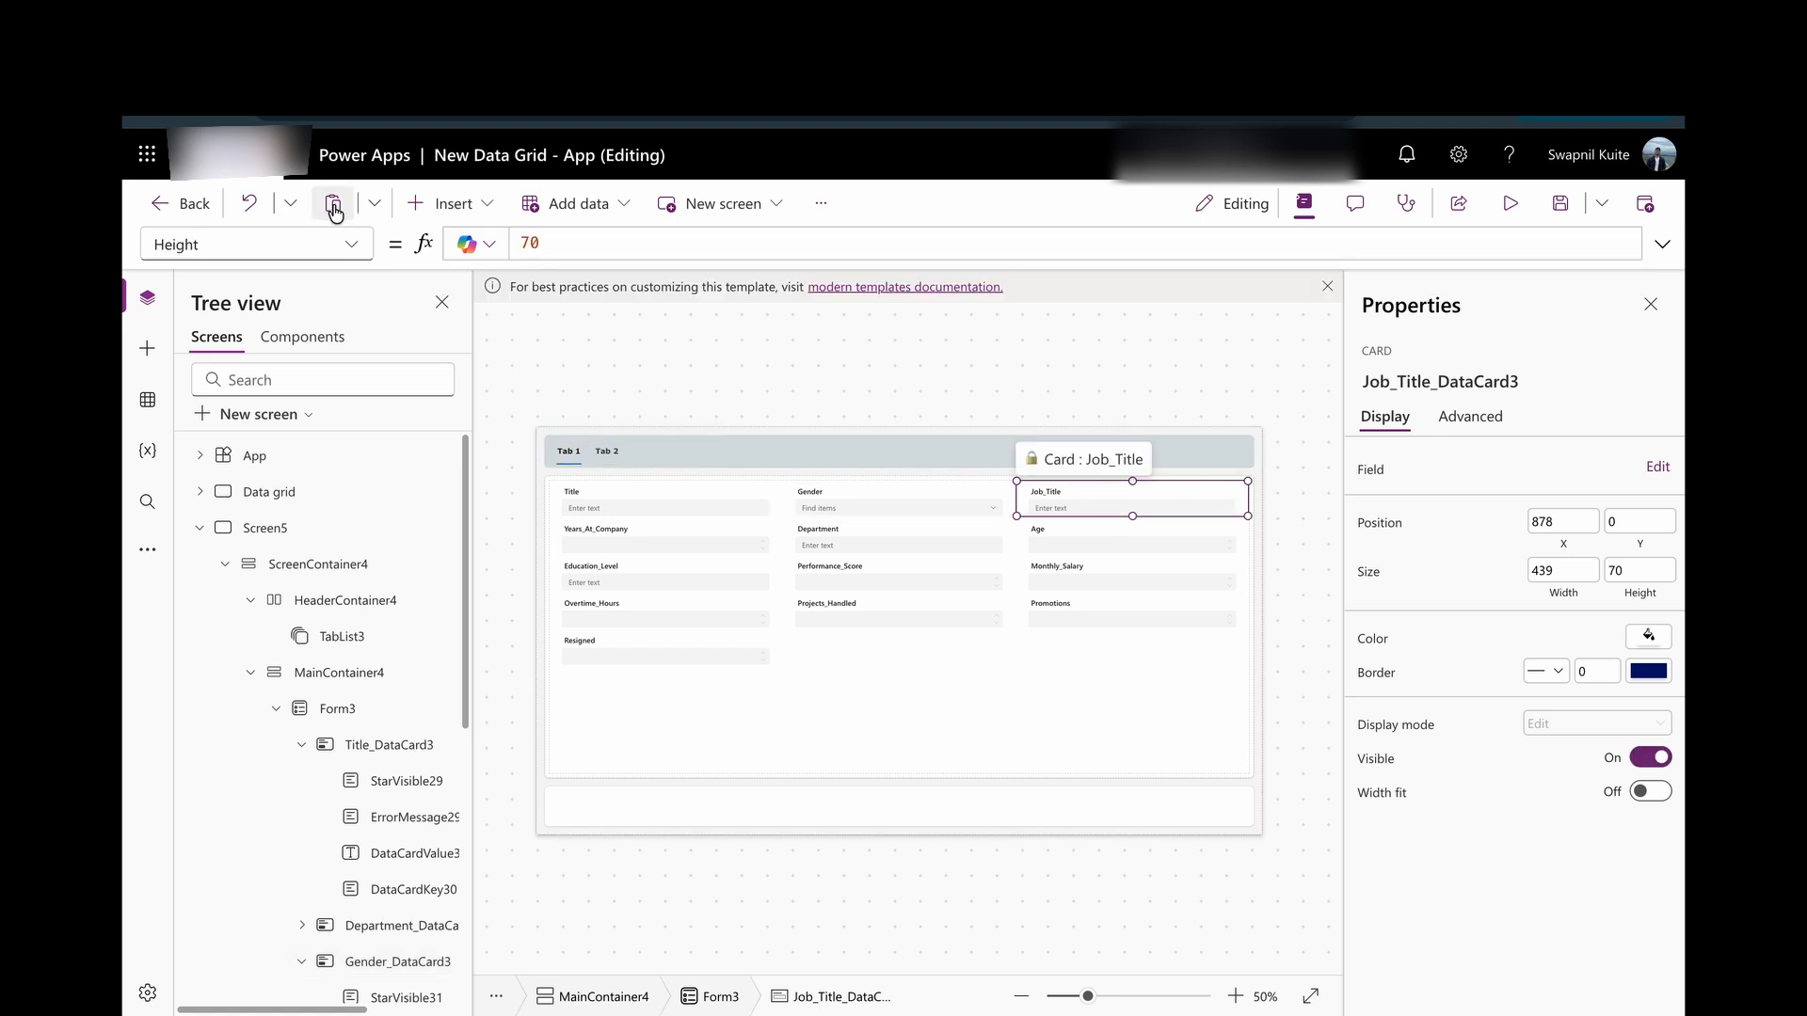
click(357, 250)
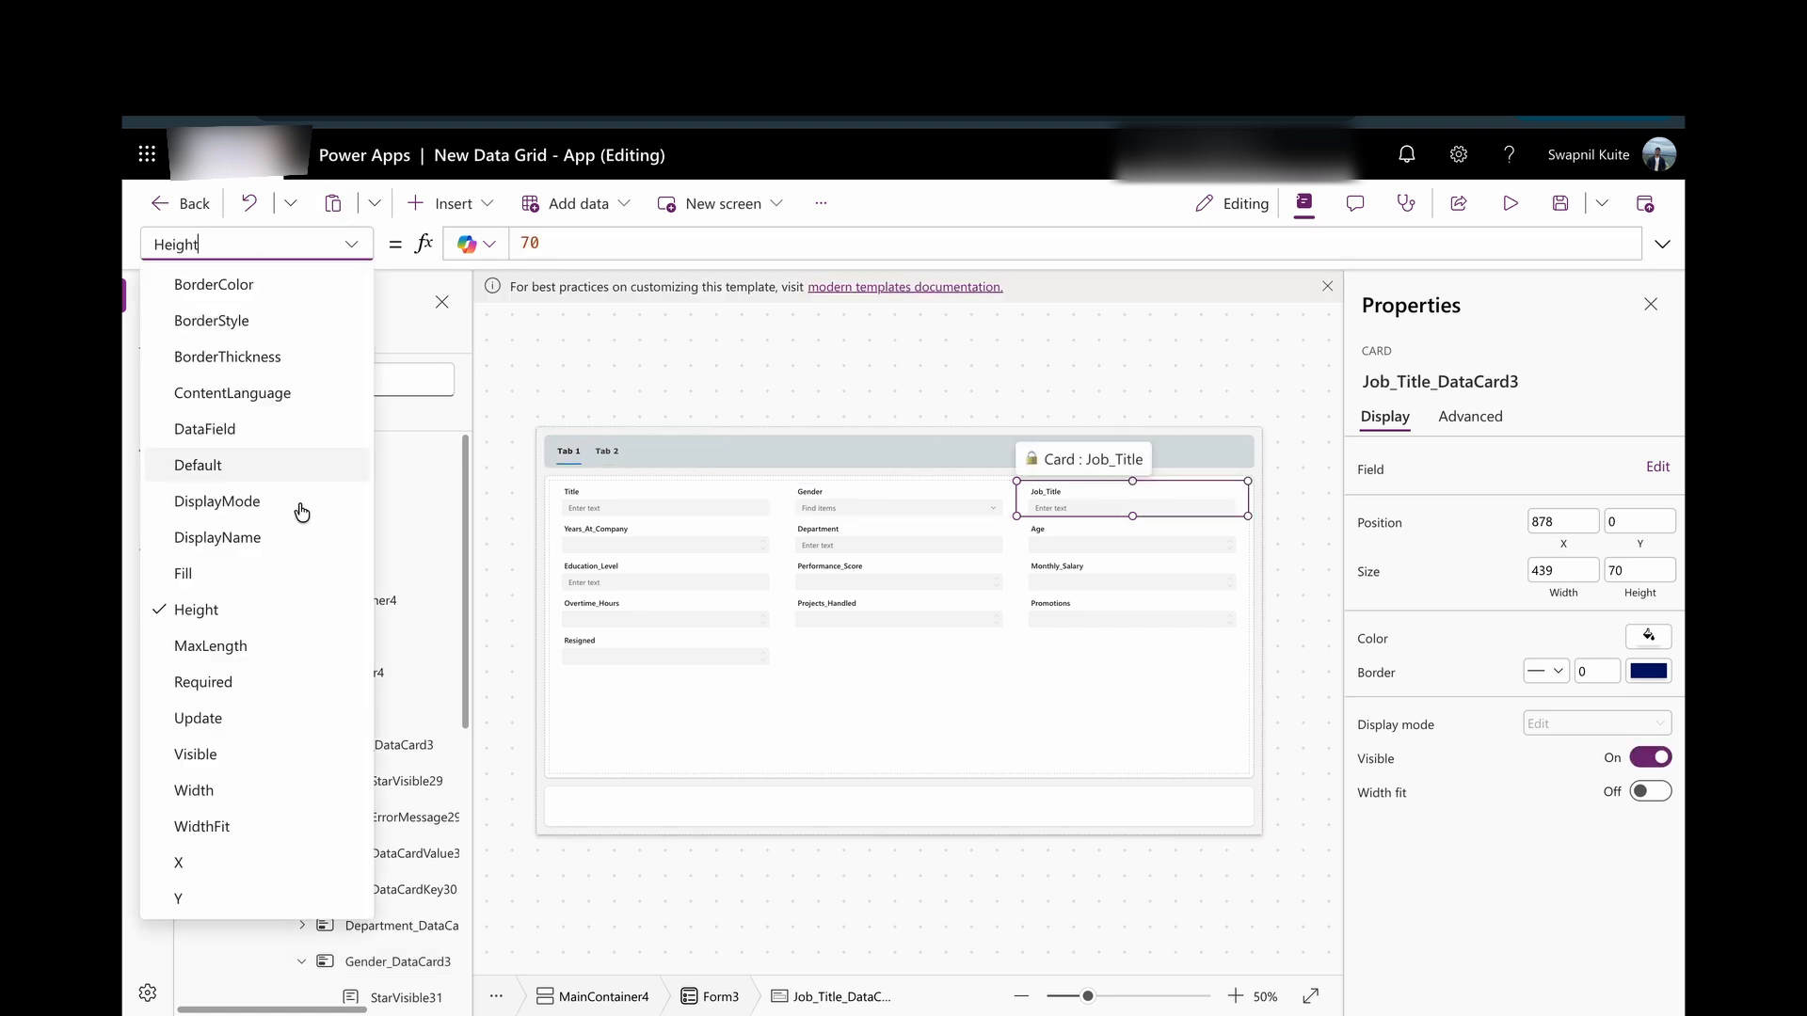
click(225, 759)
double_click(577, 249)
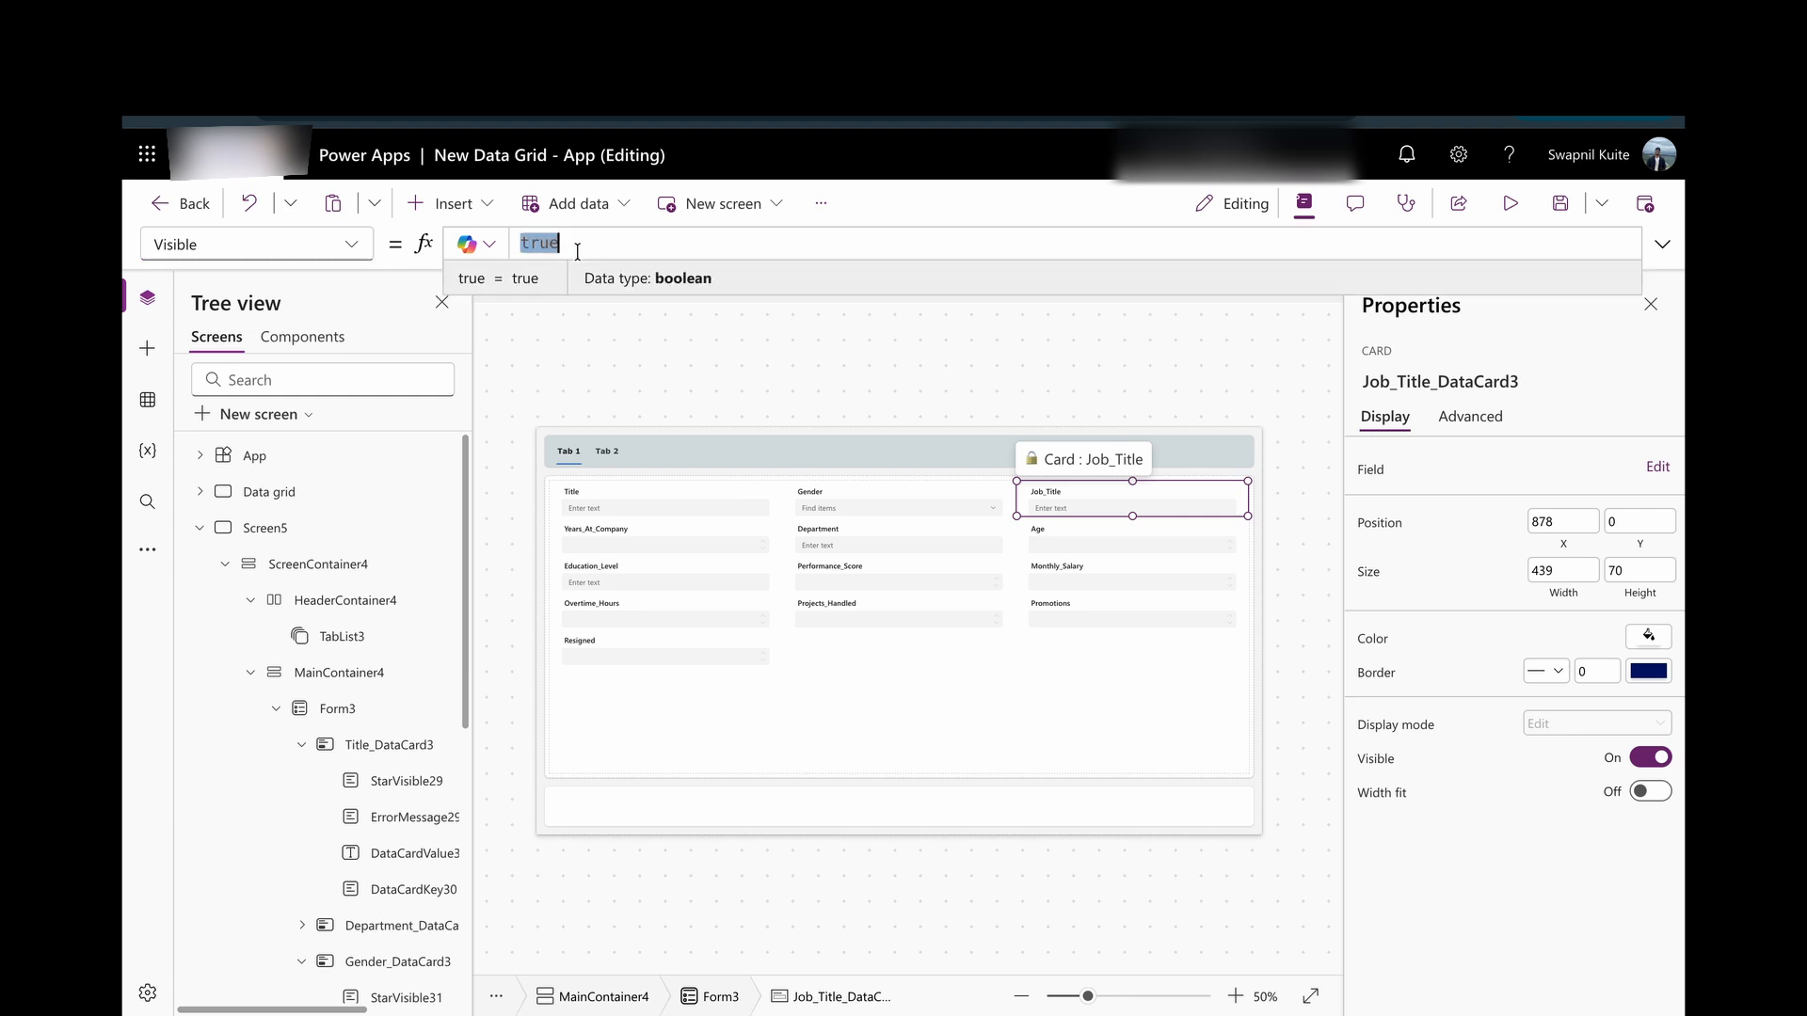
text(TabList3.Selected.ID=1)
Set the Years_At_Company card's Visible property to TabList3.Selected.ID=1.
click(617, 536)
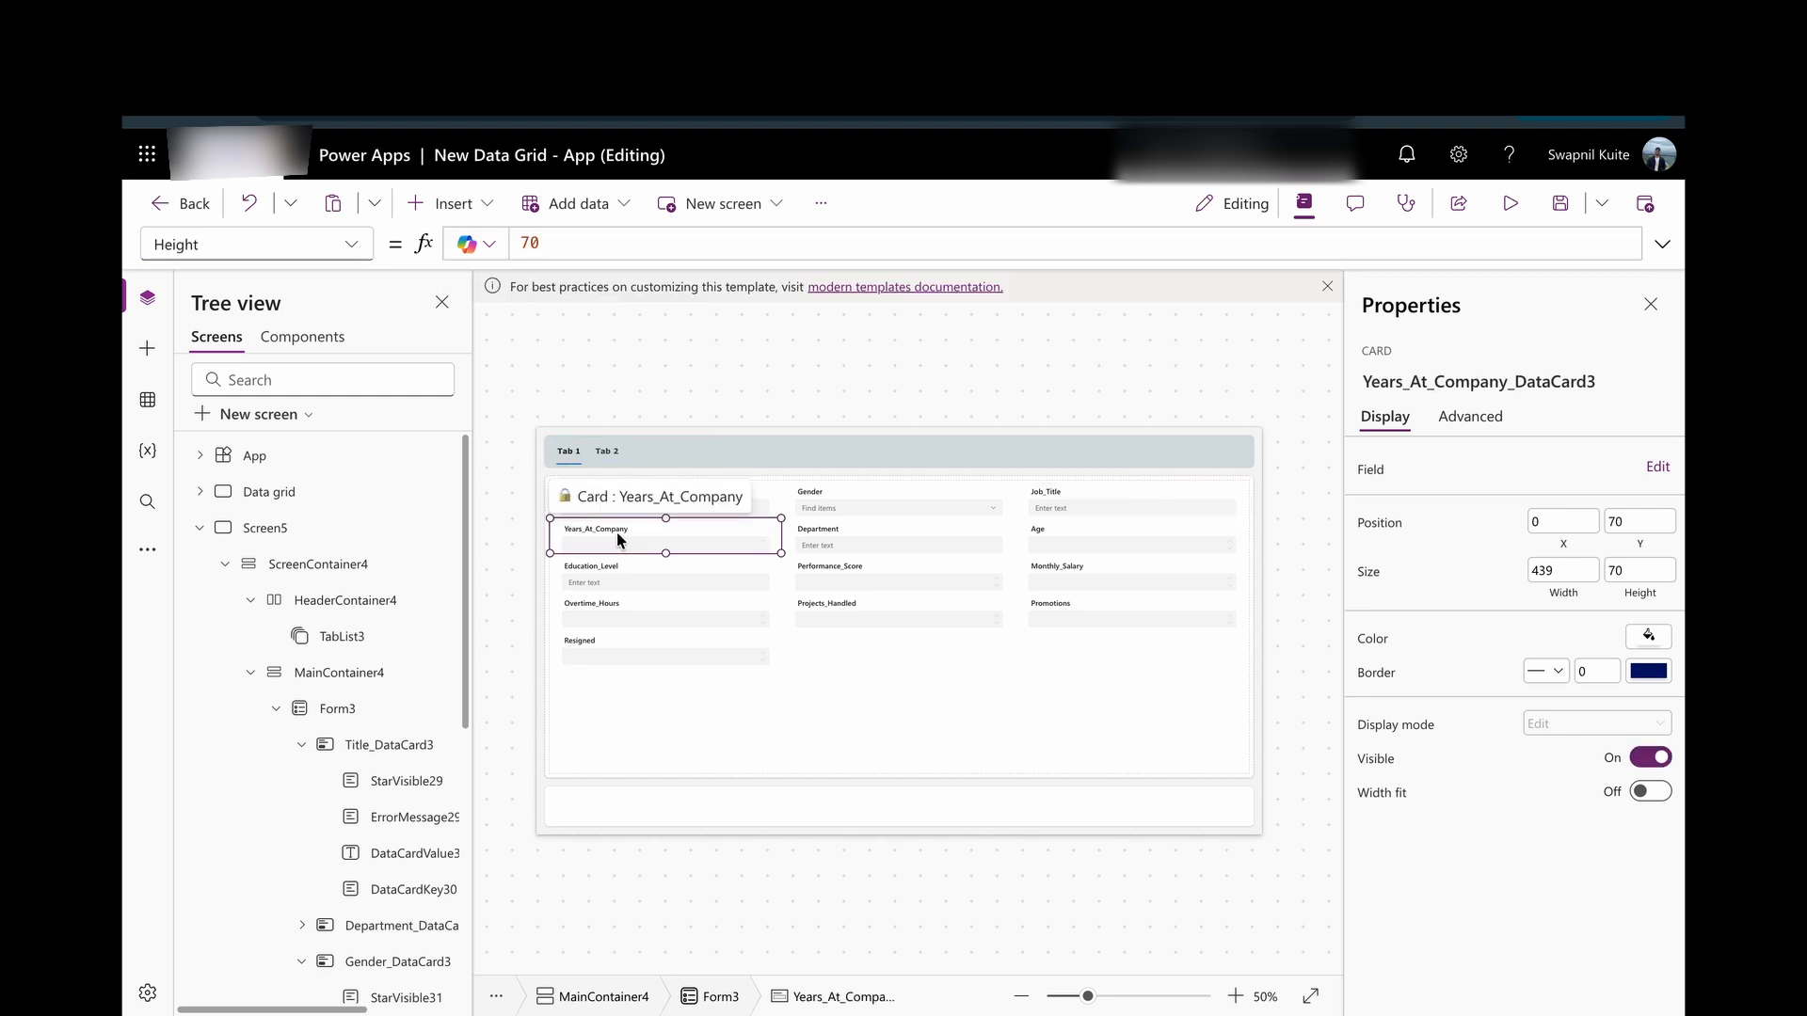
click(351, 244)
scroll(243, 763, down, 1)
click(243, 763)
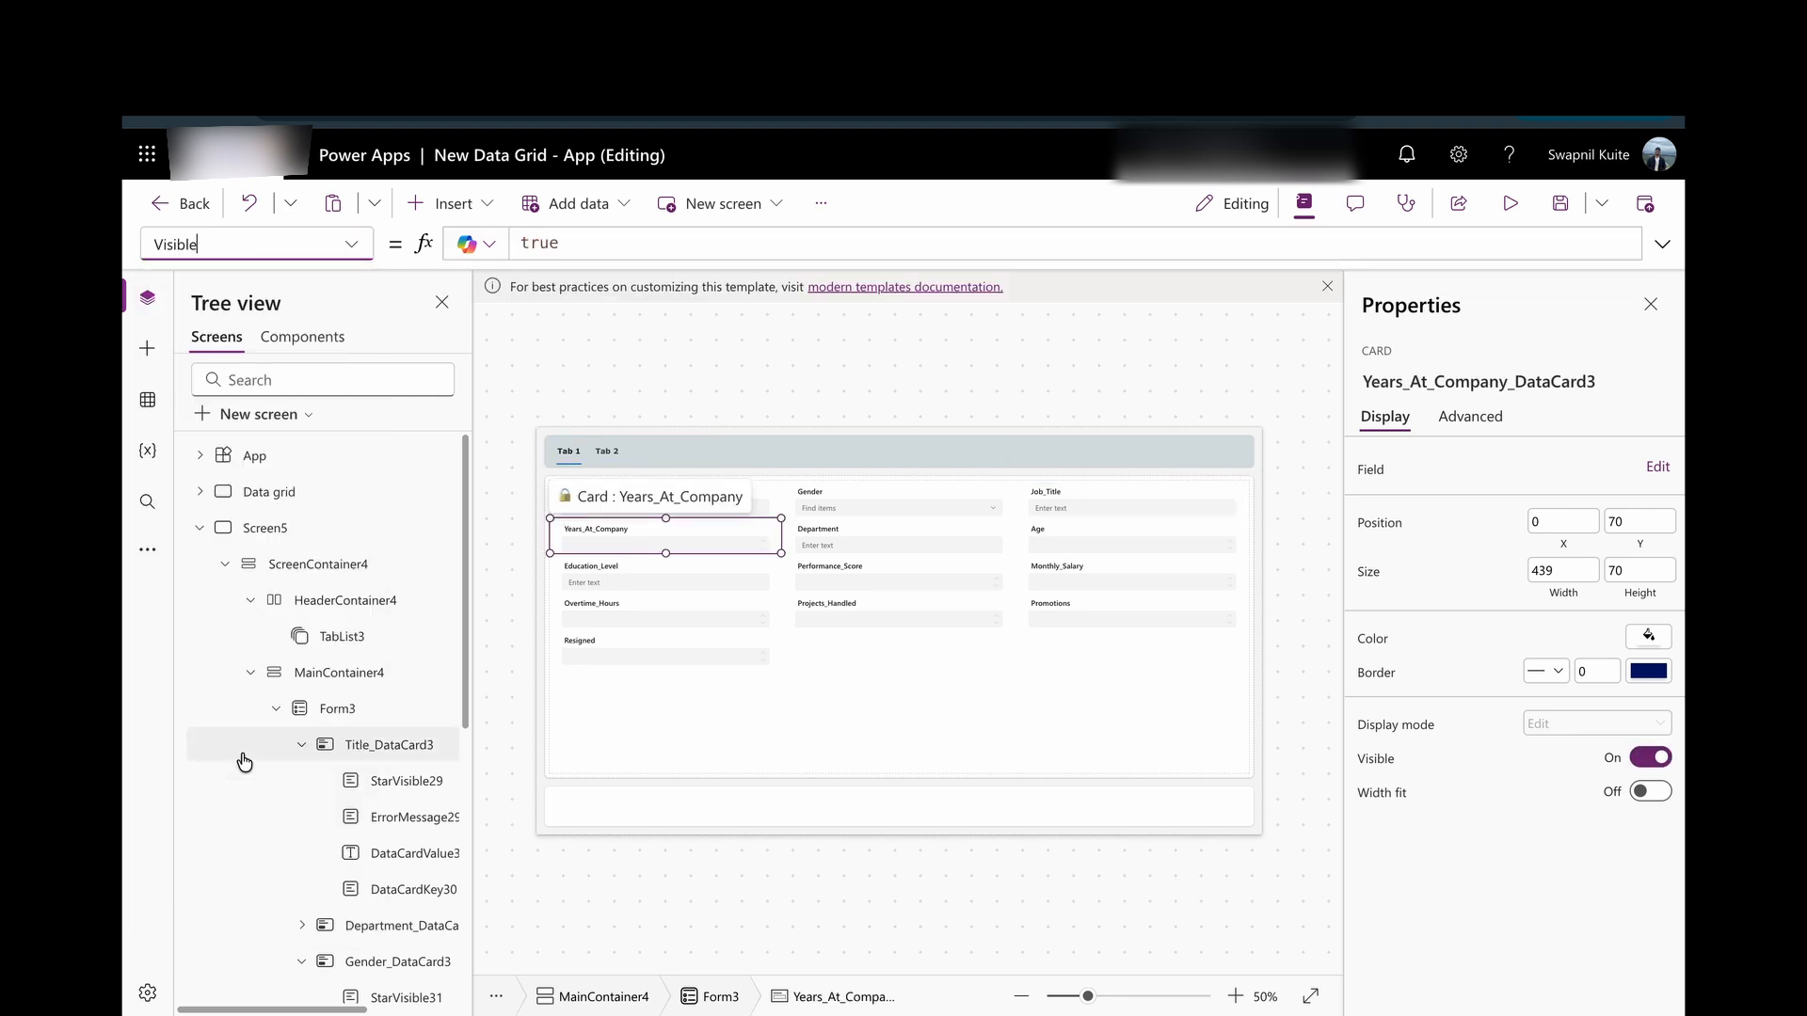
double_click(632, 245)
text(TabList3.Selected.ID=1)
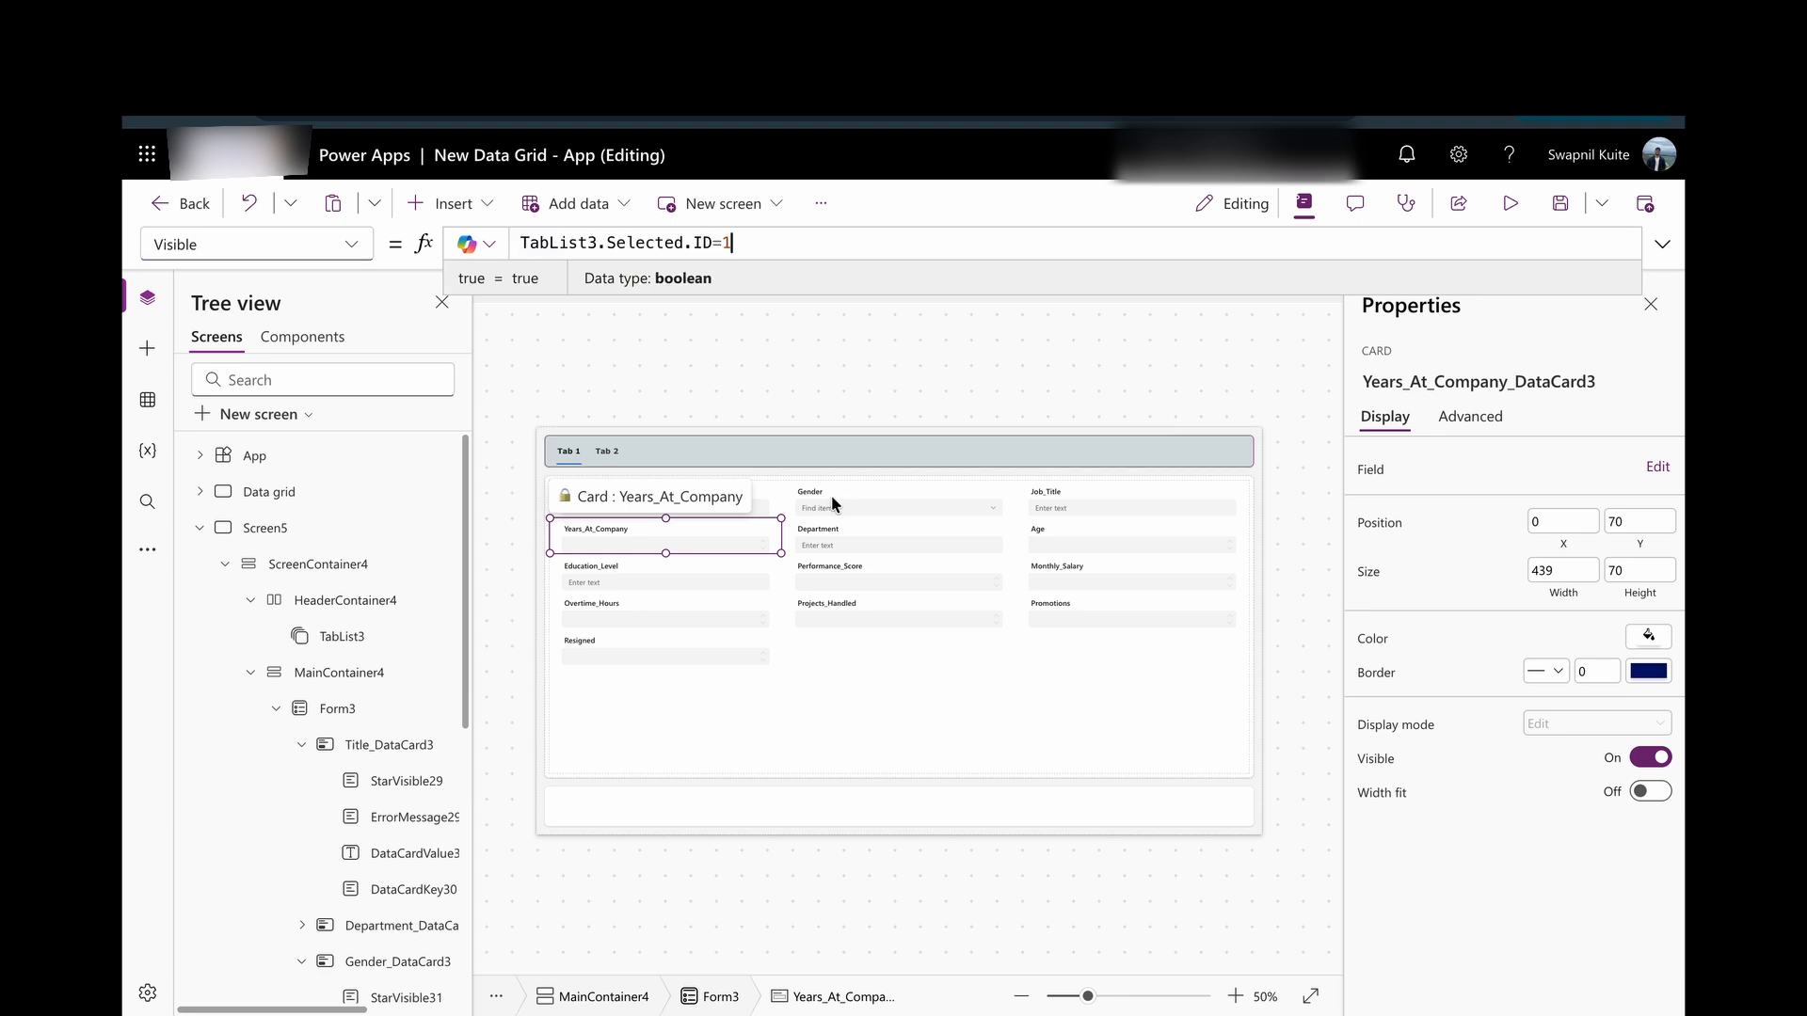
Set the Department card's Visible property to TabList3.Selected.ID=1.
click(847, 546)
click(346, 252)
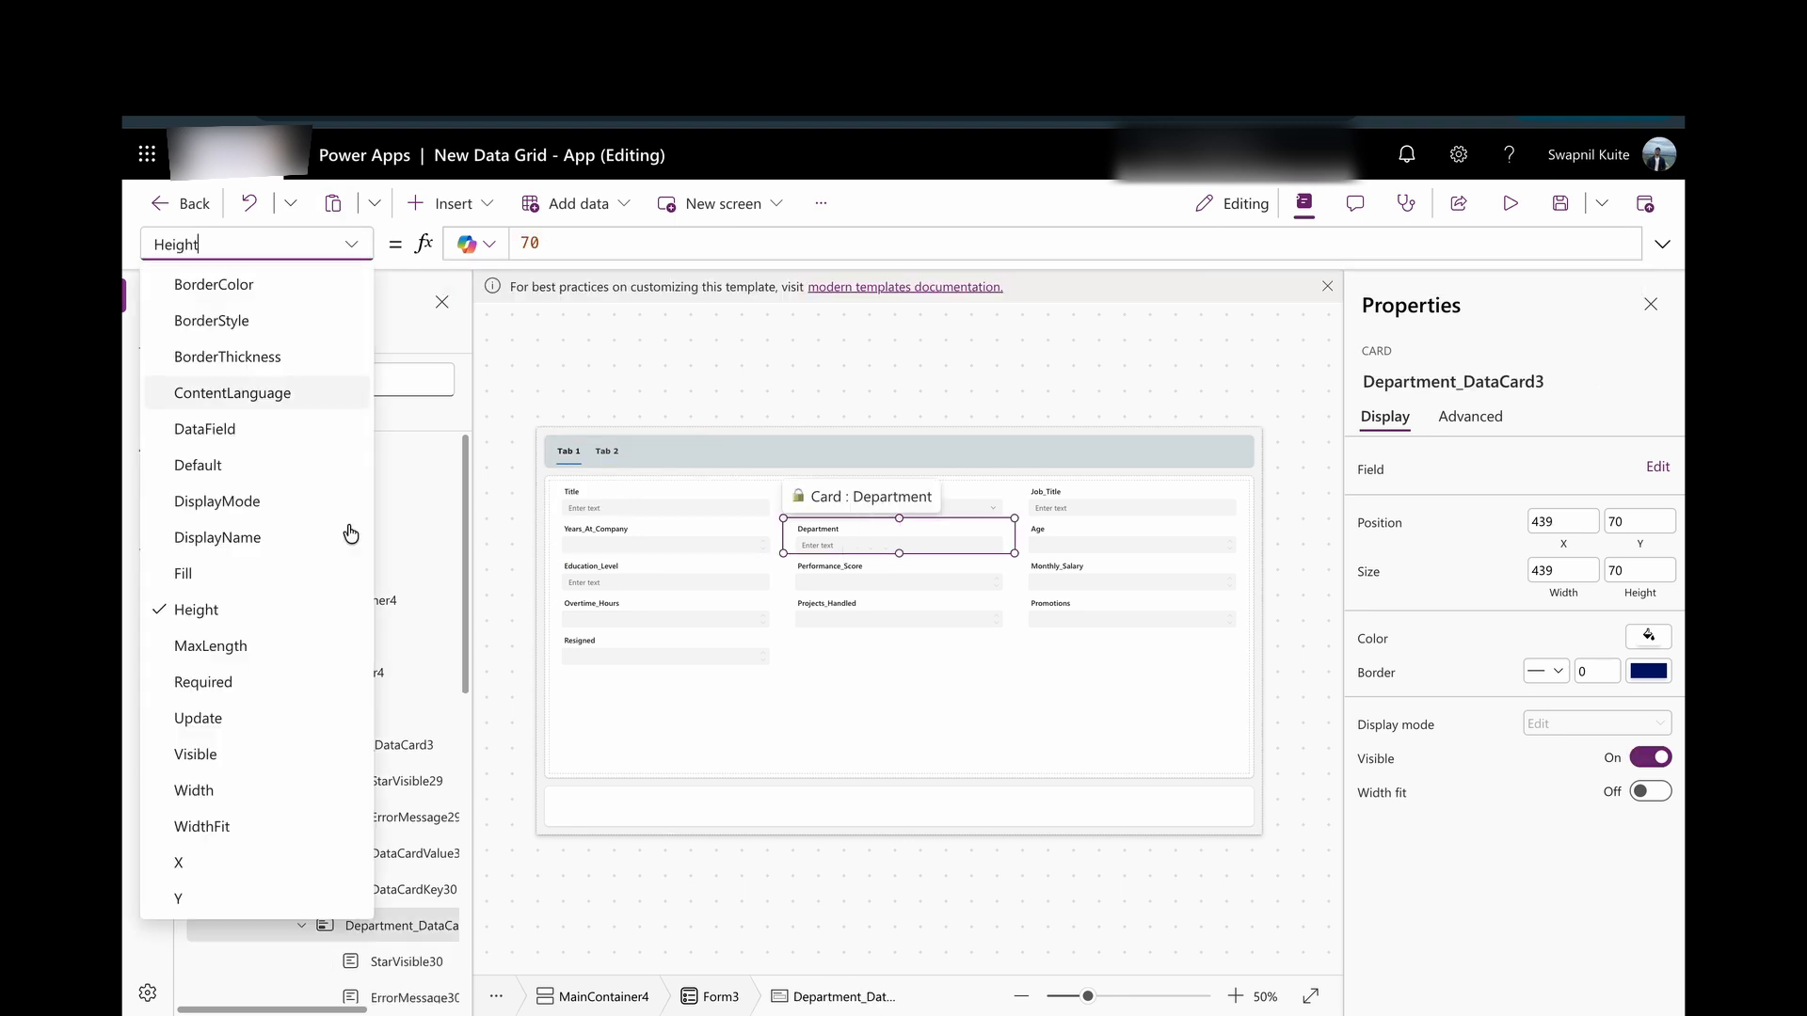
click(249, 760)
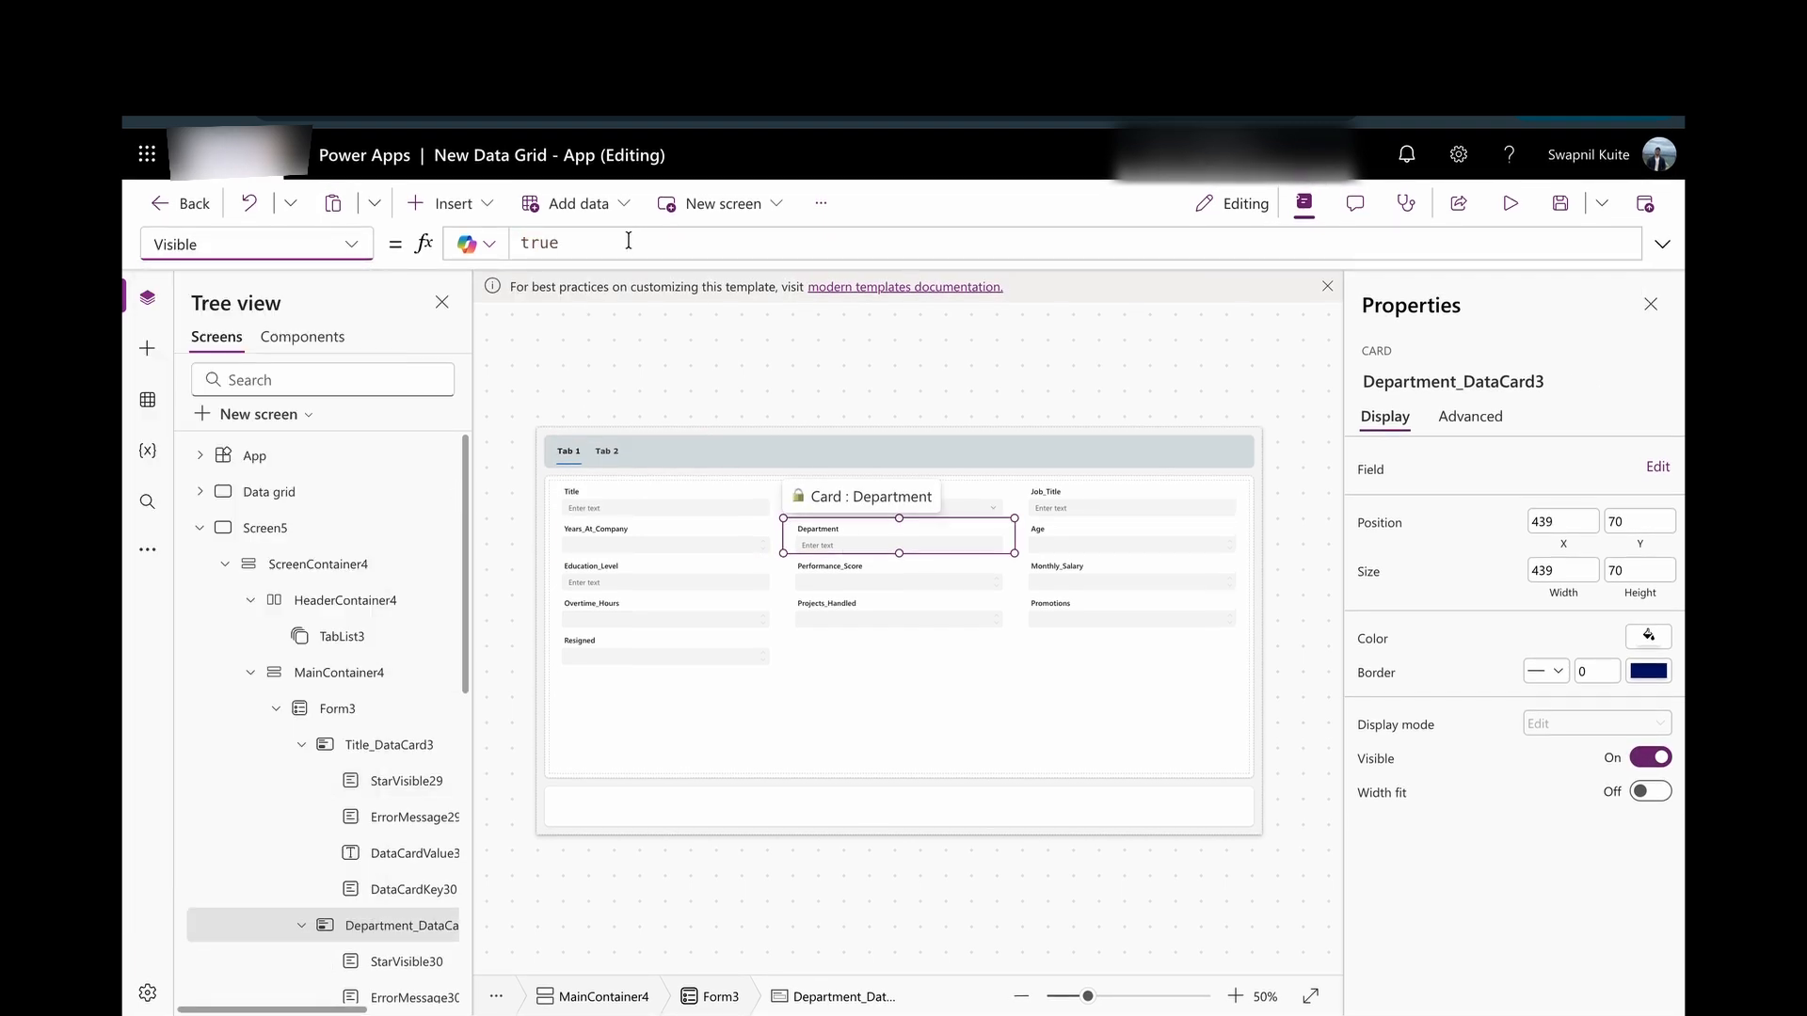
double_click(629, 243)
text(TabList3.Selected.ID=1)
Set the Age card's Visible property to TabList3.Selected.ID=1.
click(1042, 540)
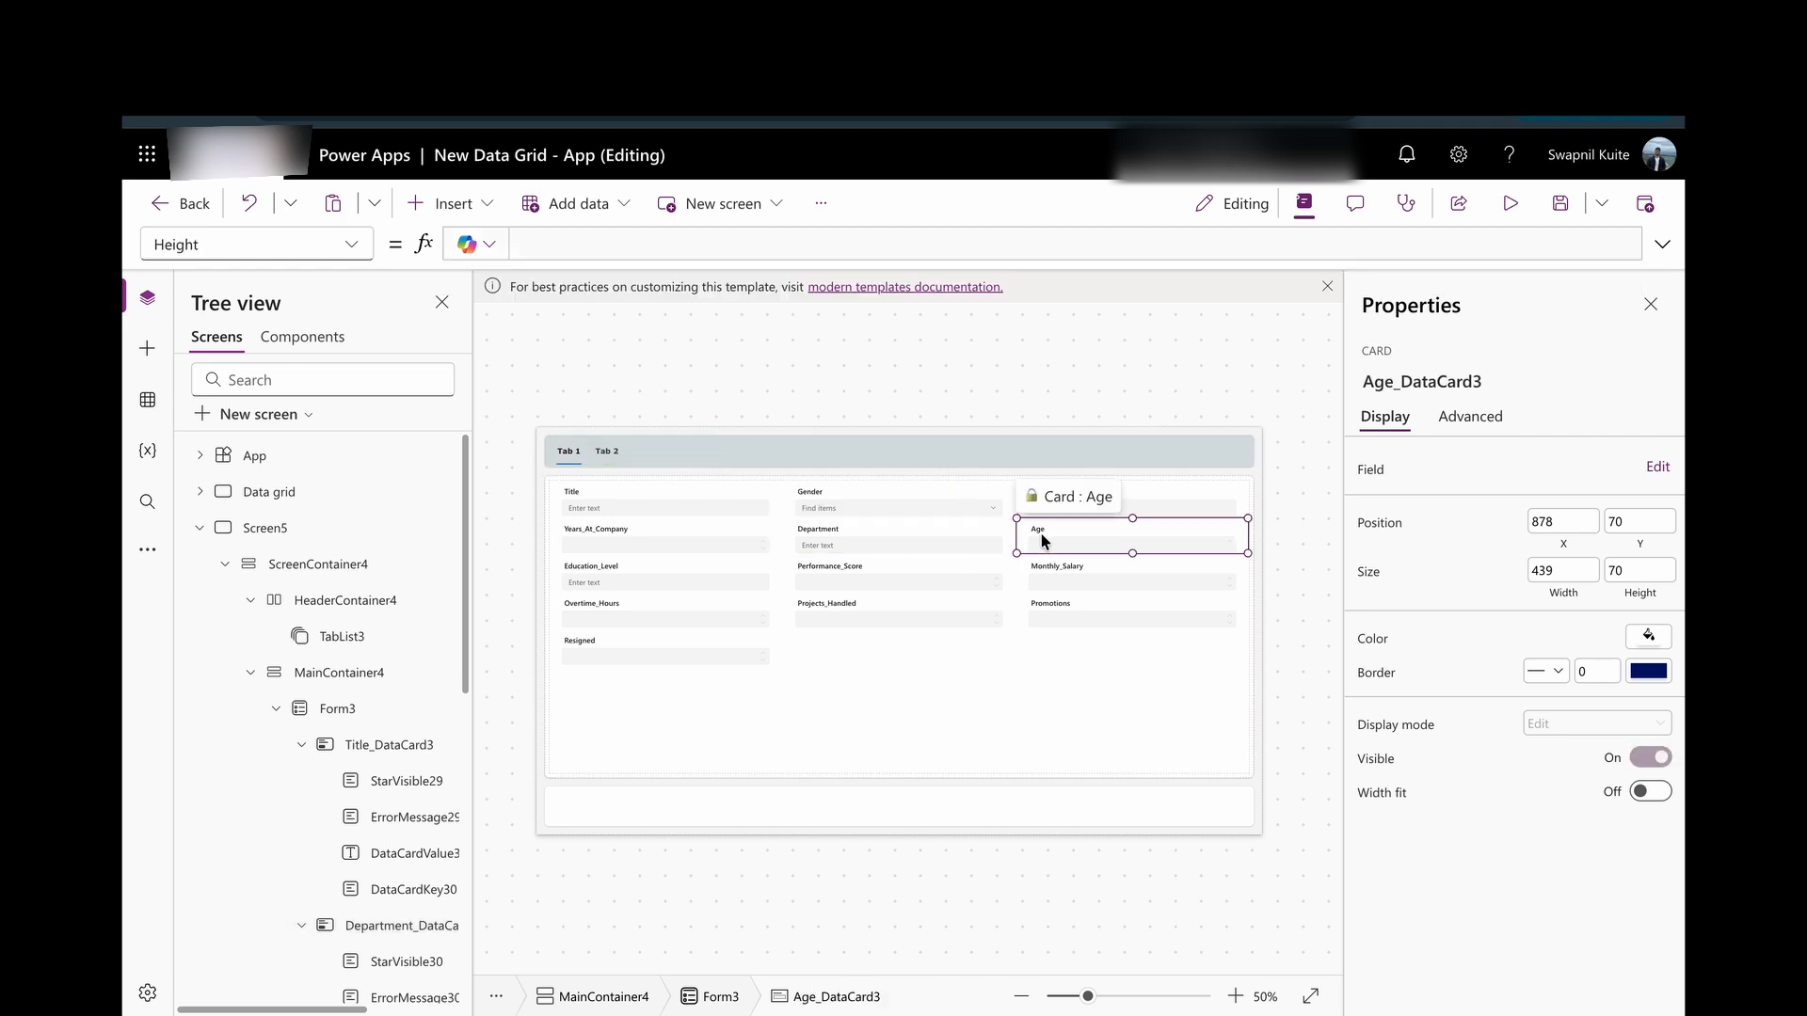
click(351, 245)
scroll(318, 694, down, 1)
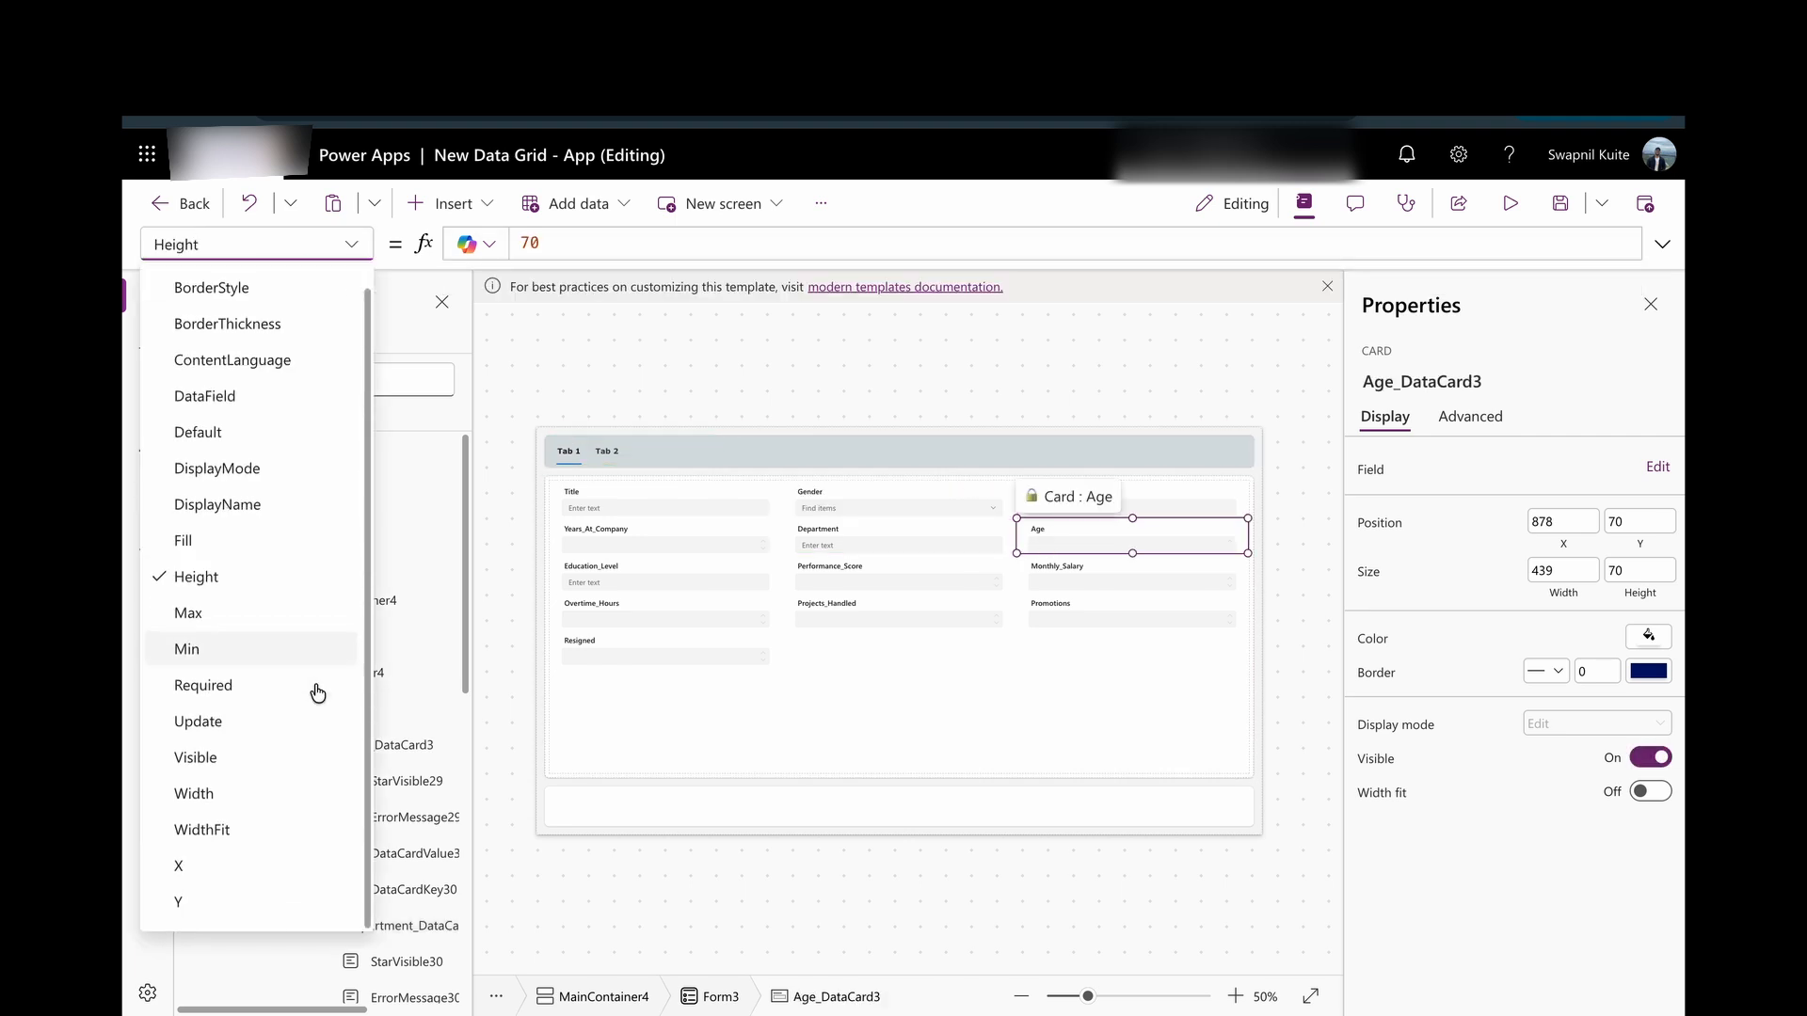
click(231, 758)
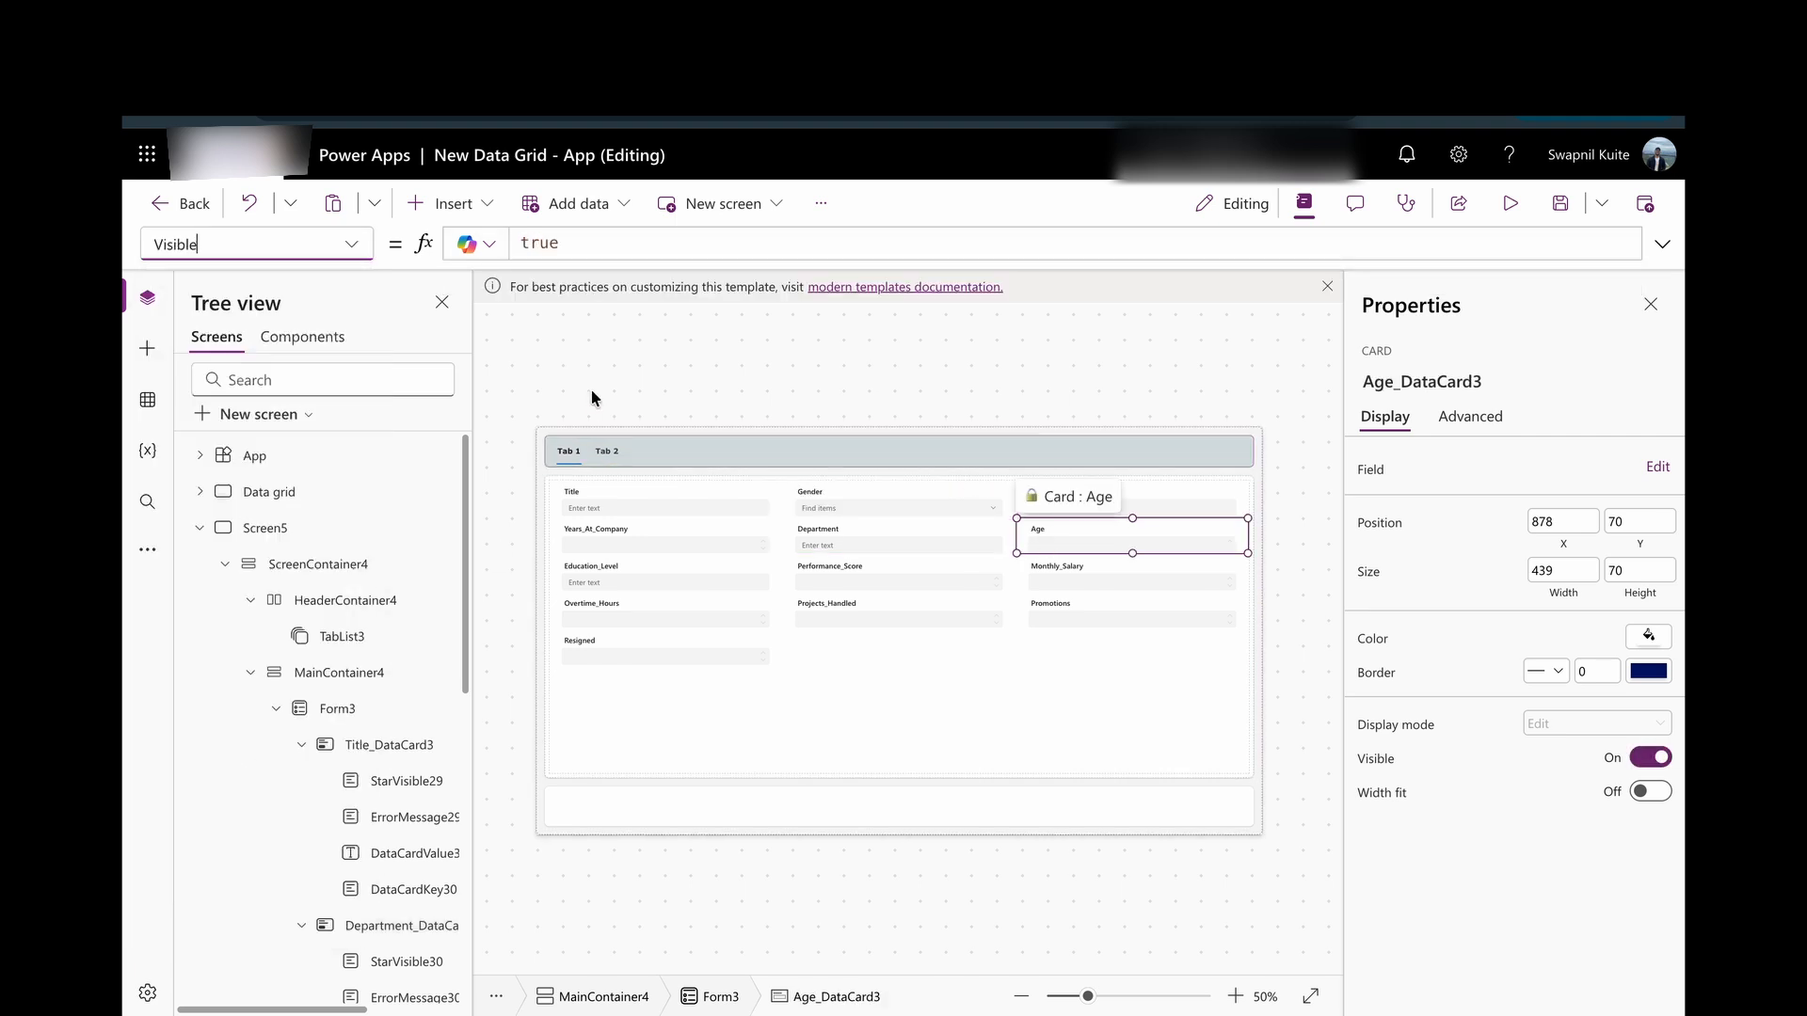
double_click(594, 247)
text(TabList3.Selected.ID=1)
click(852, 380)
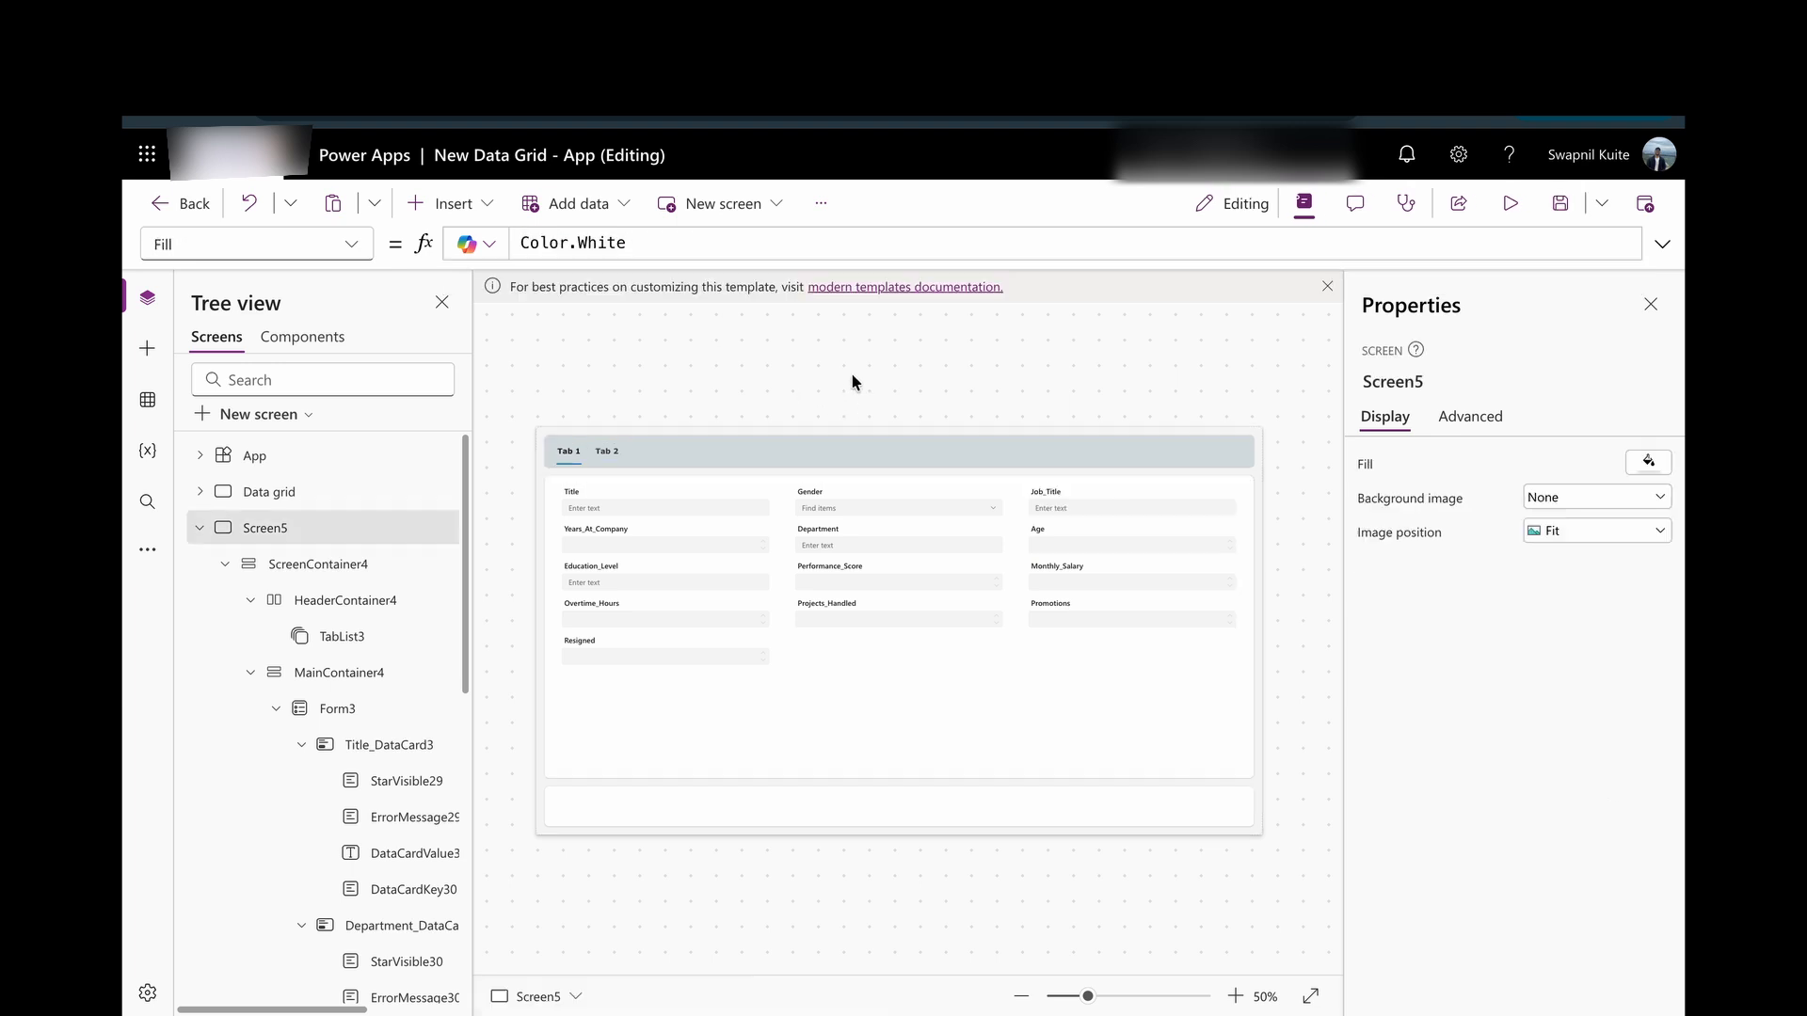
Set the Education_Level card's Visible property to TabList3.Selected.ID=2 so it belongs to the second tab.
click(652, 577)
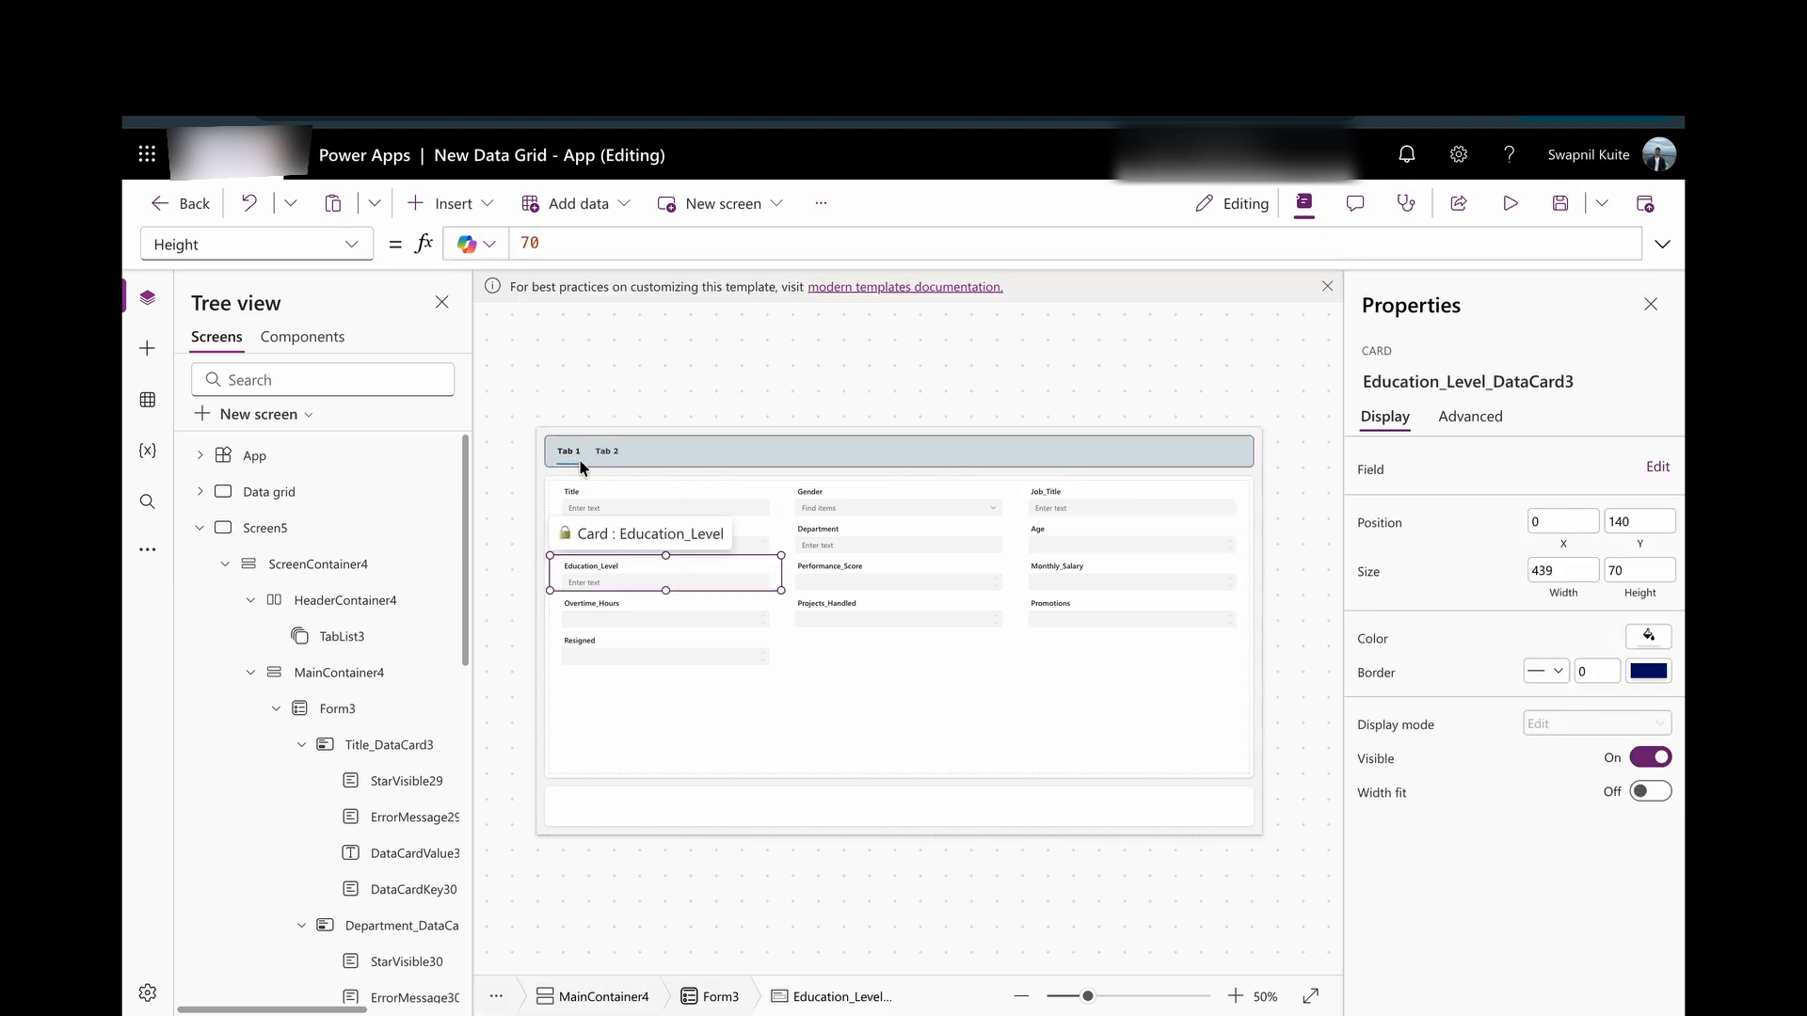
click(348, 248)
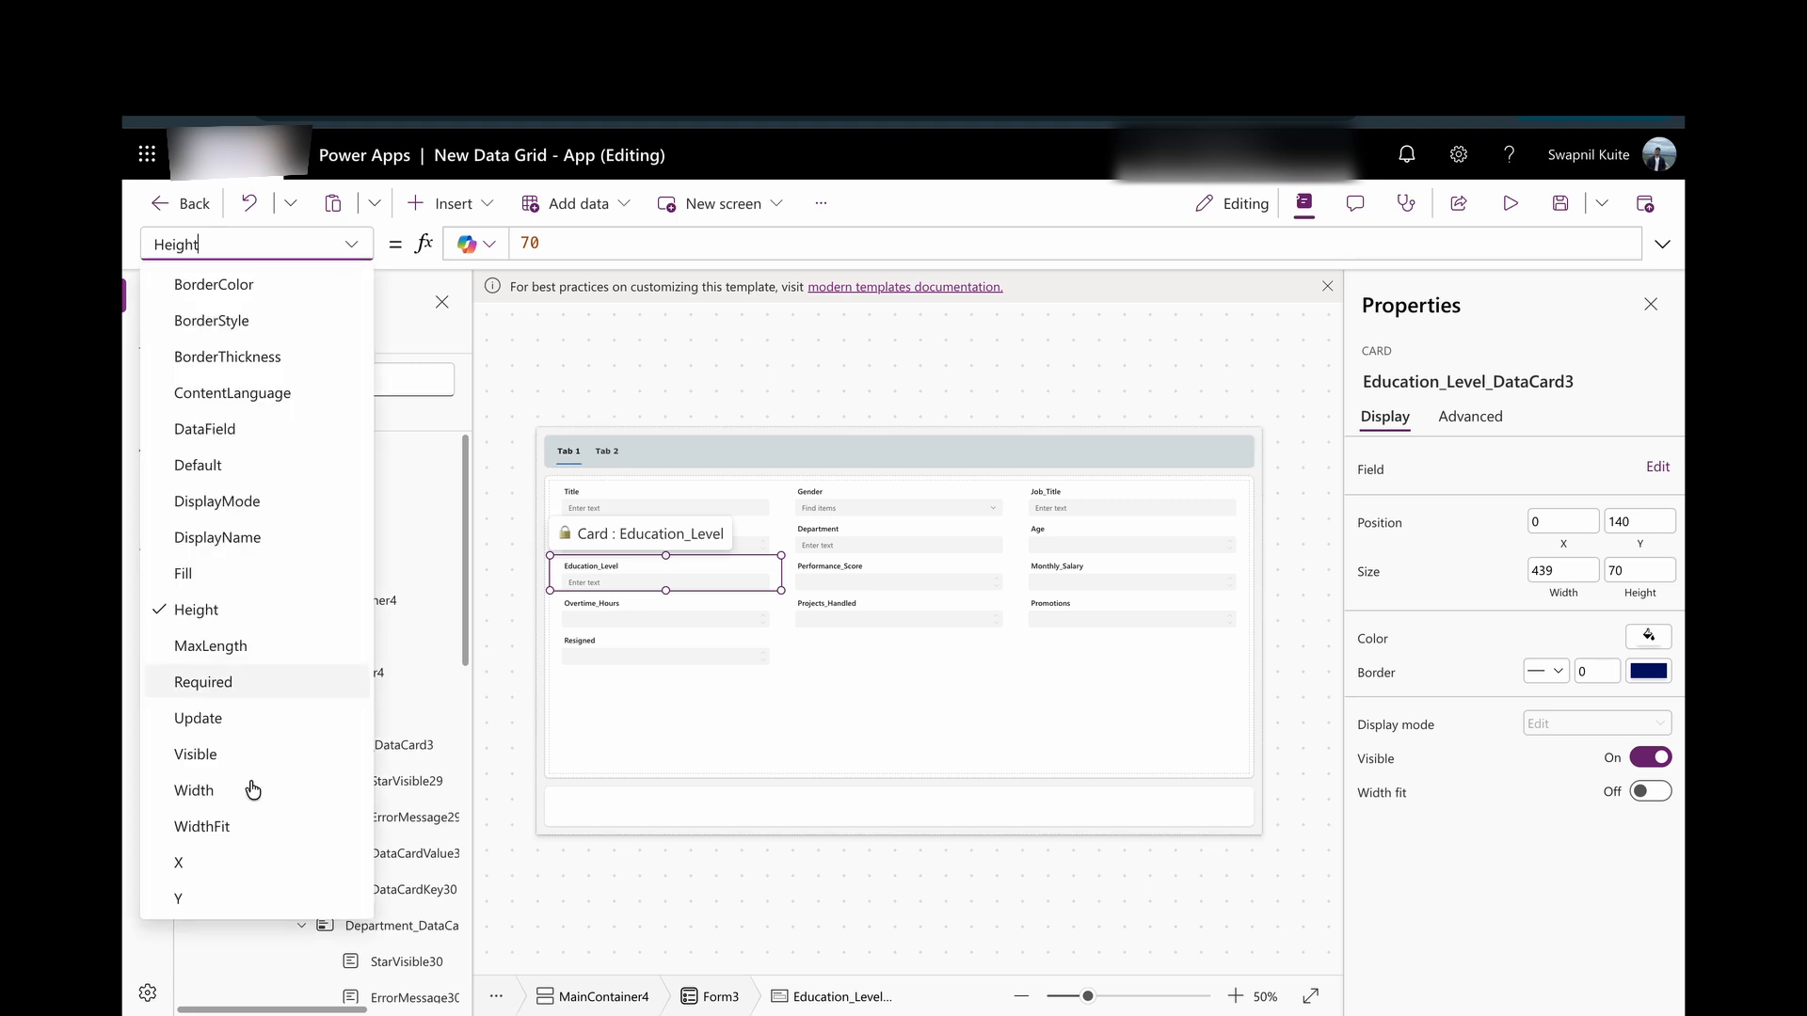
click(214, 762)
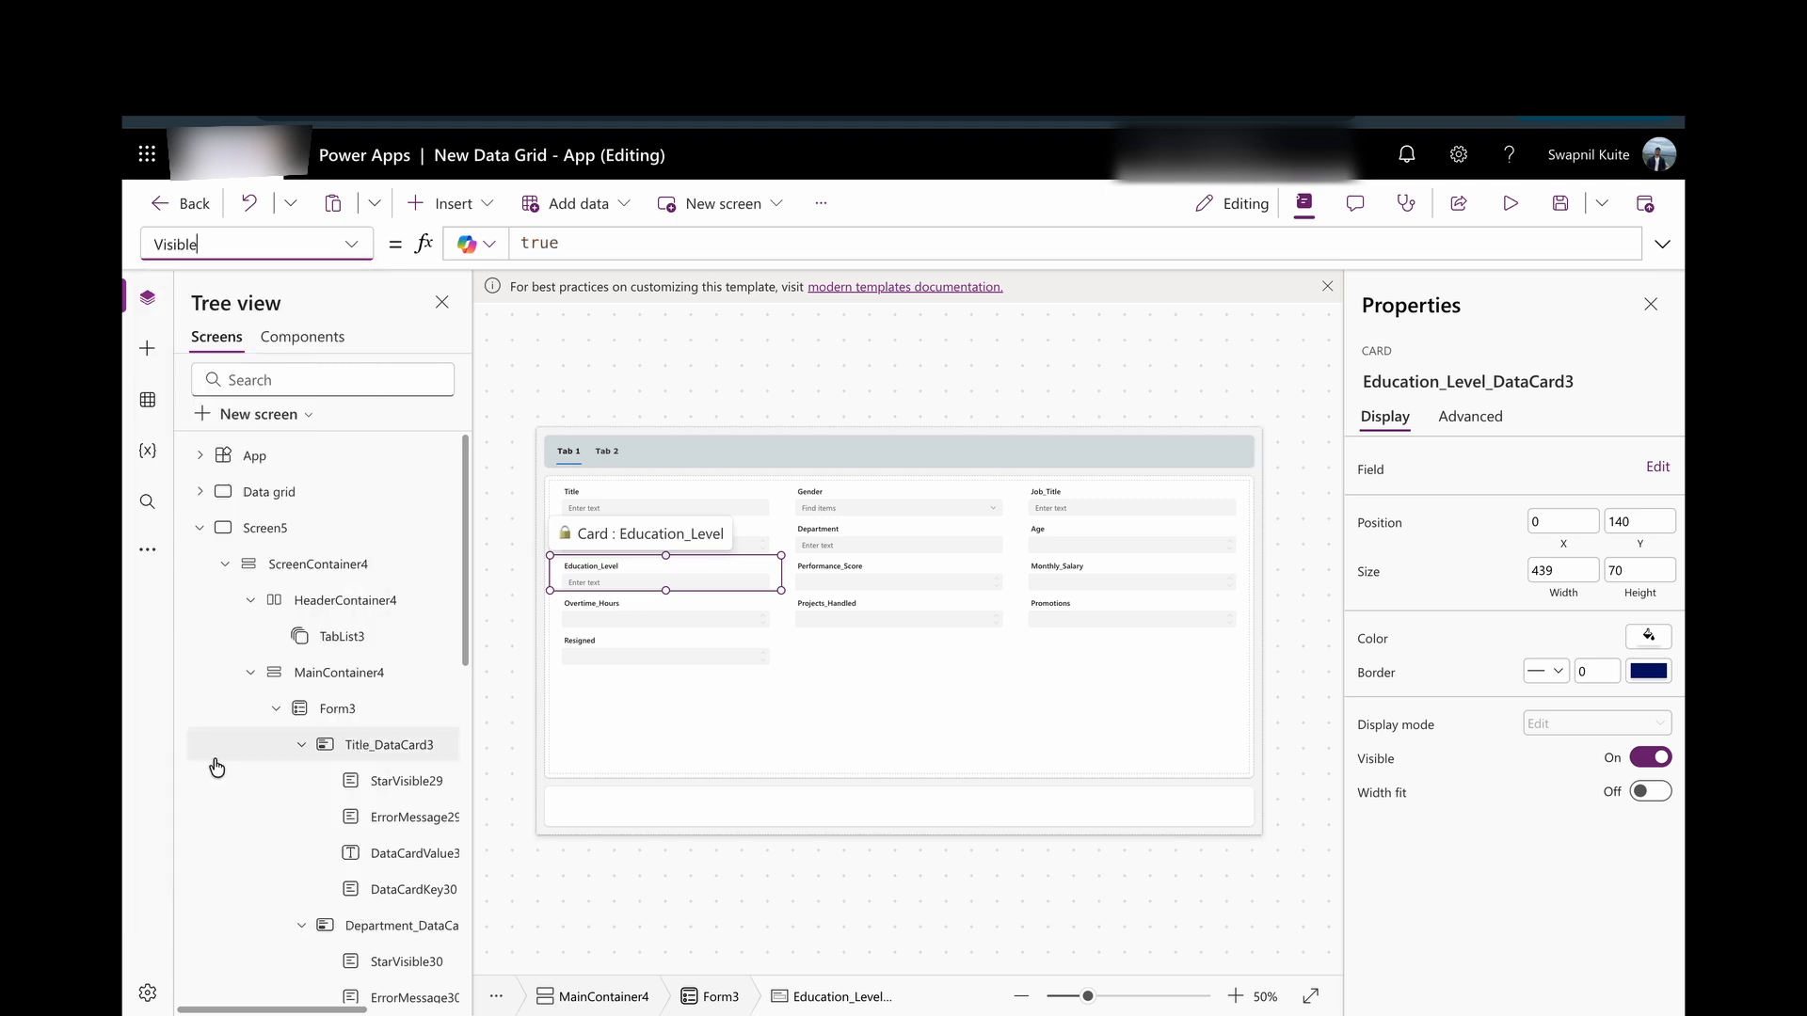
click(722, 243)
key(ctrl+a)
text(TabList3.Selected.ID=1)
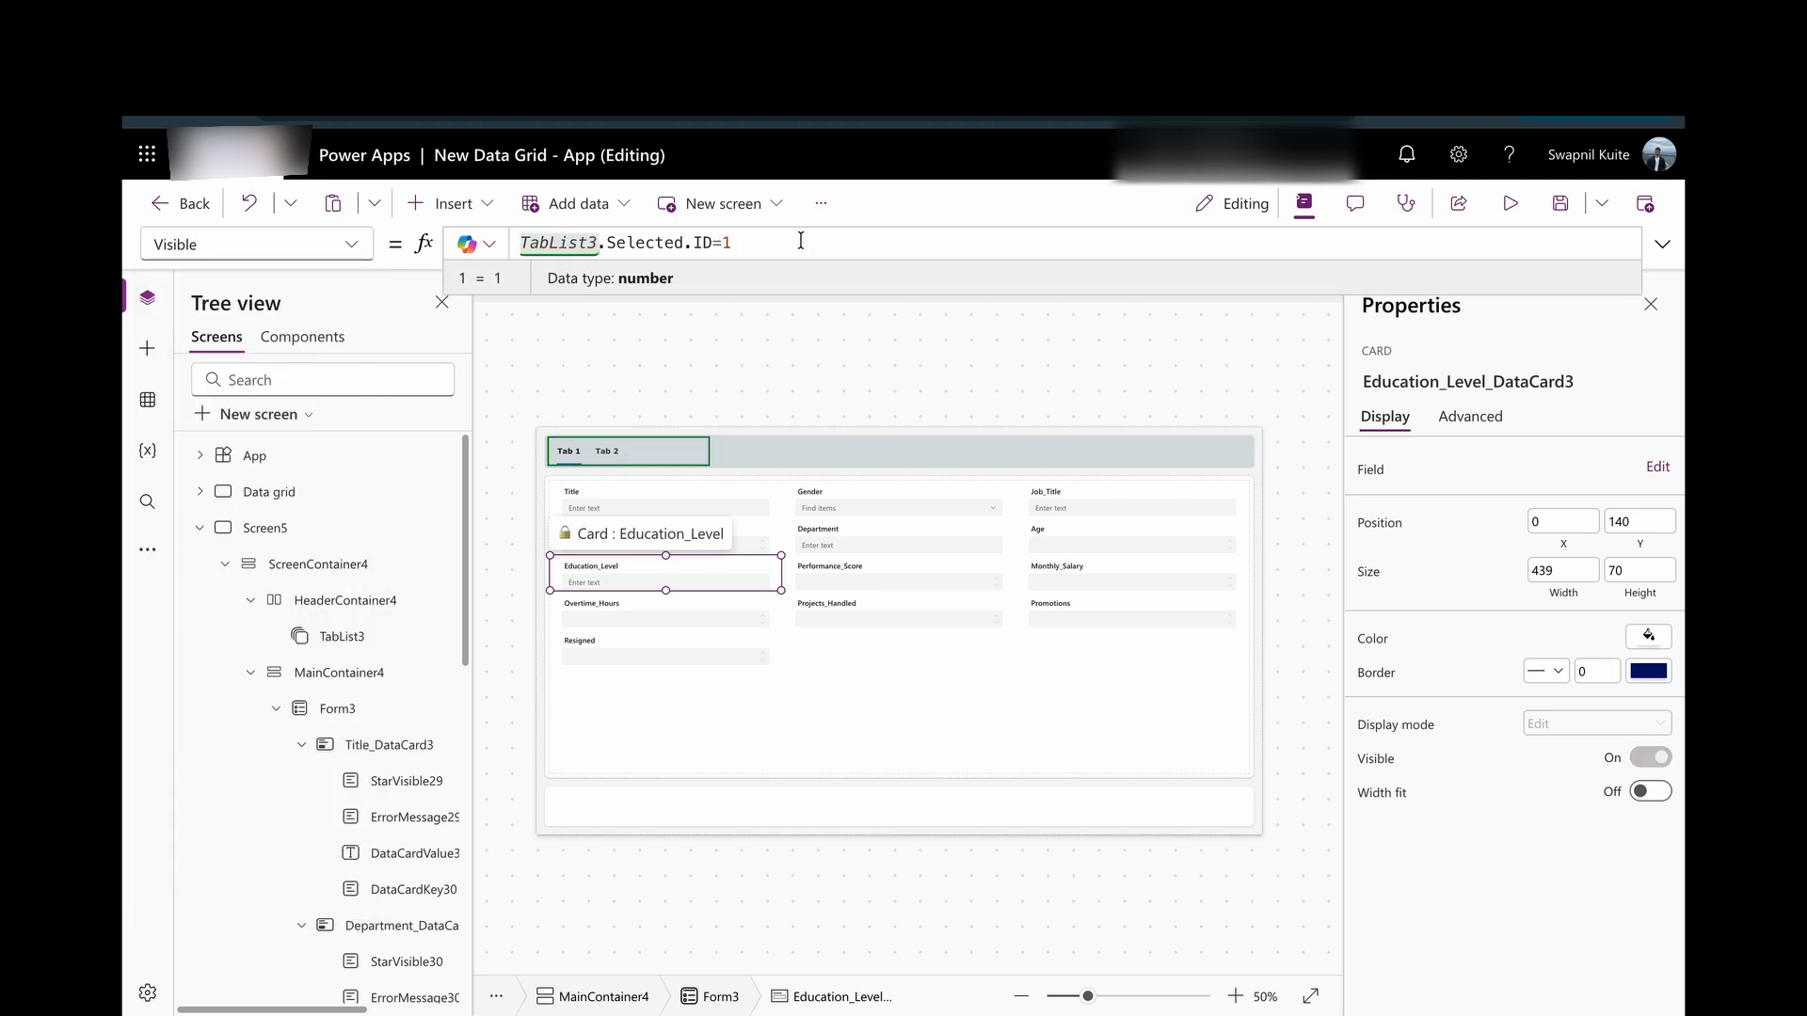
key(BackSpace)
text(2)
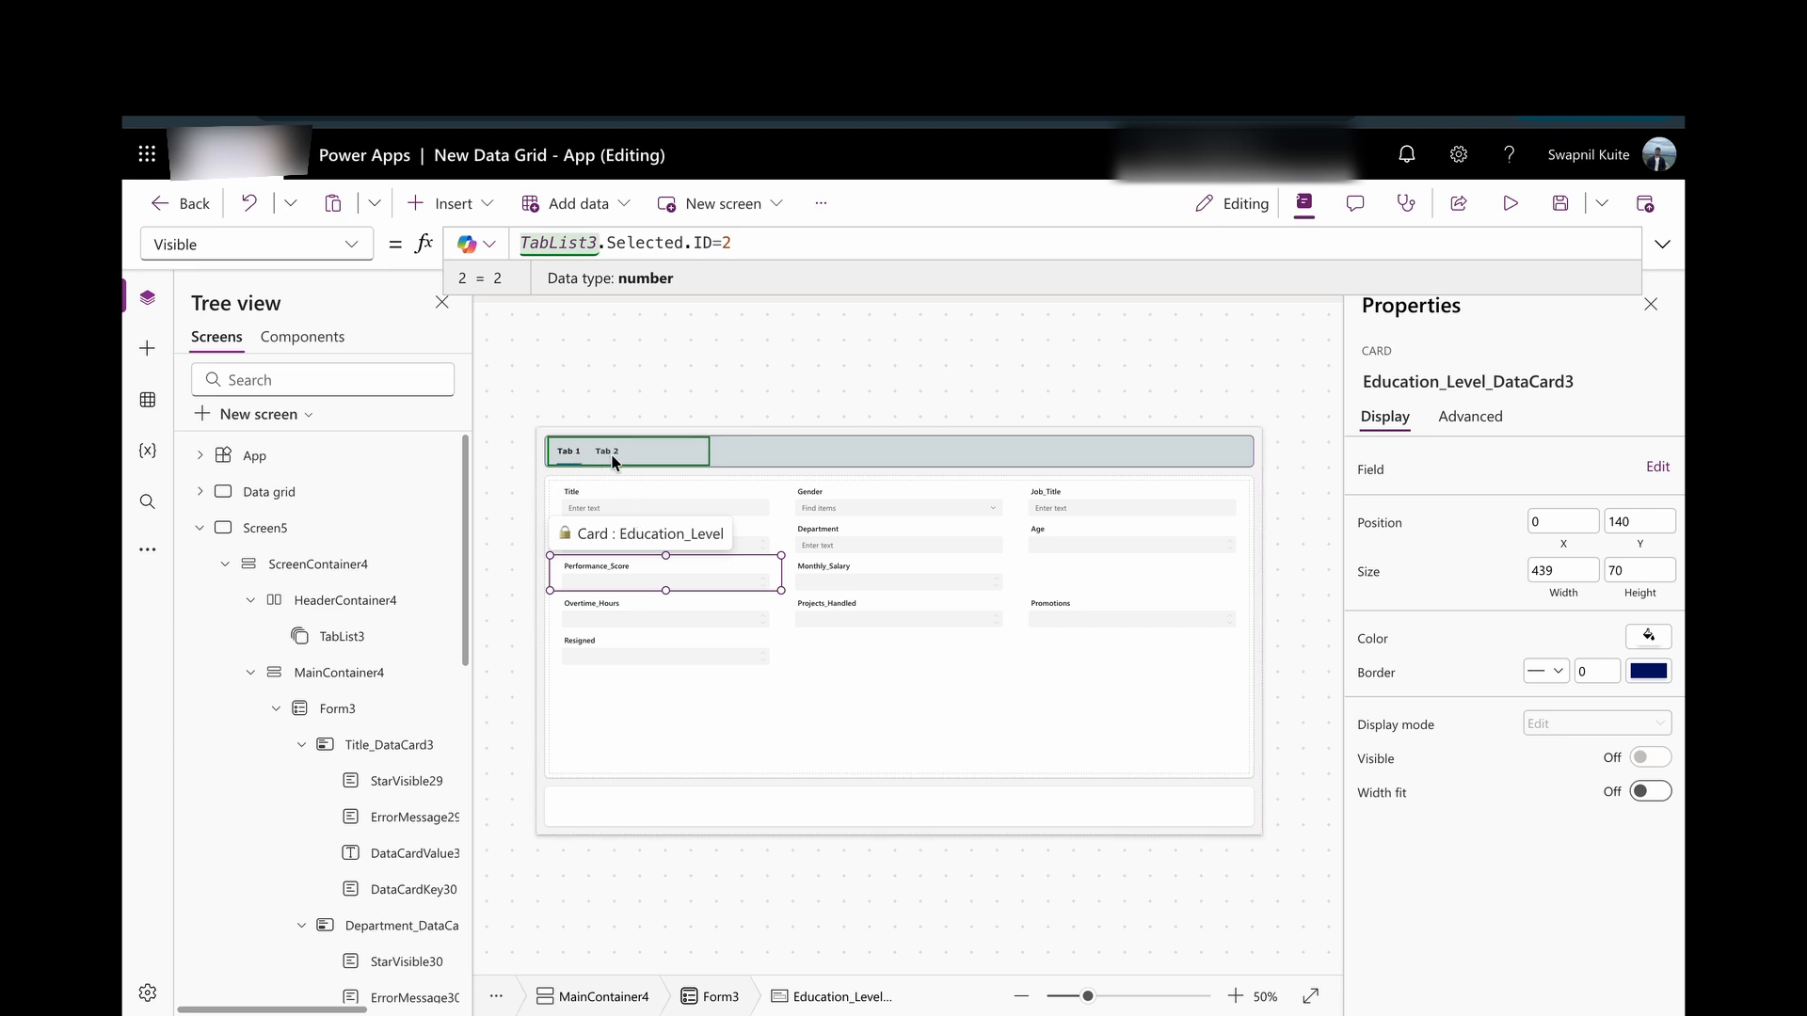
click(791, 376)
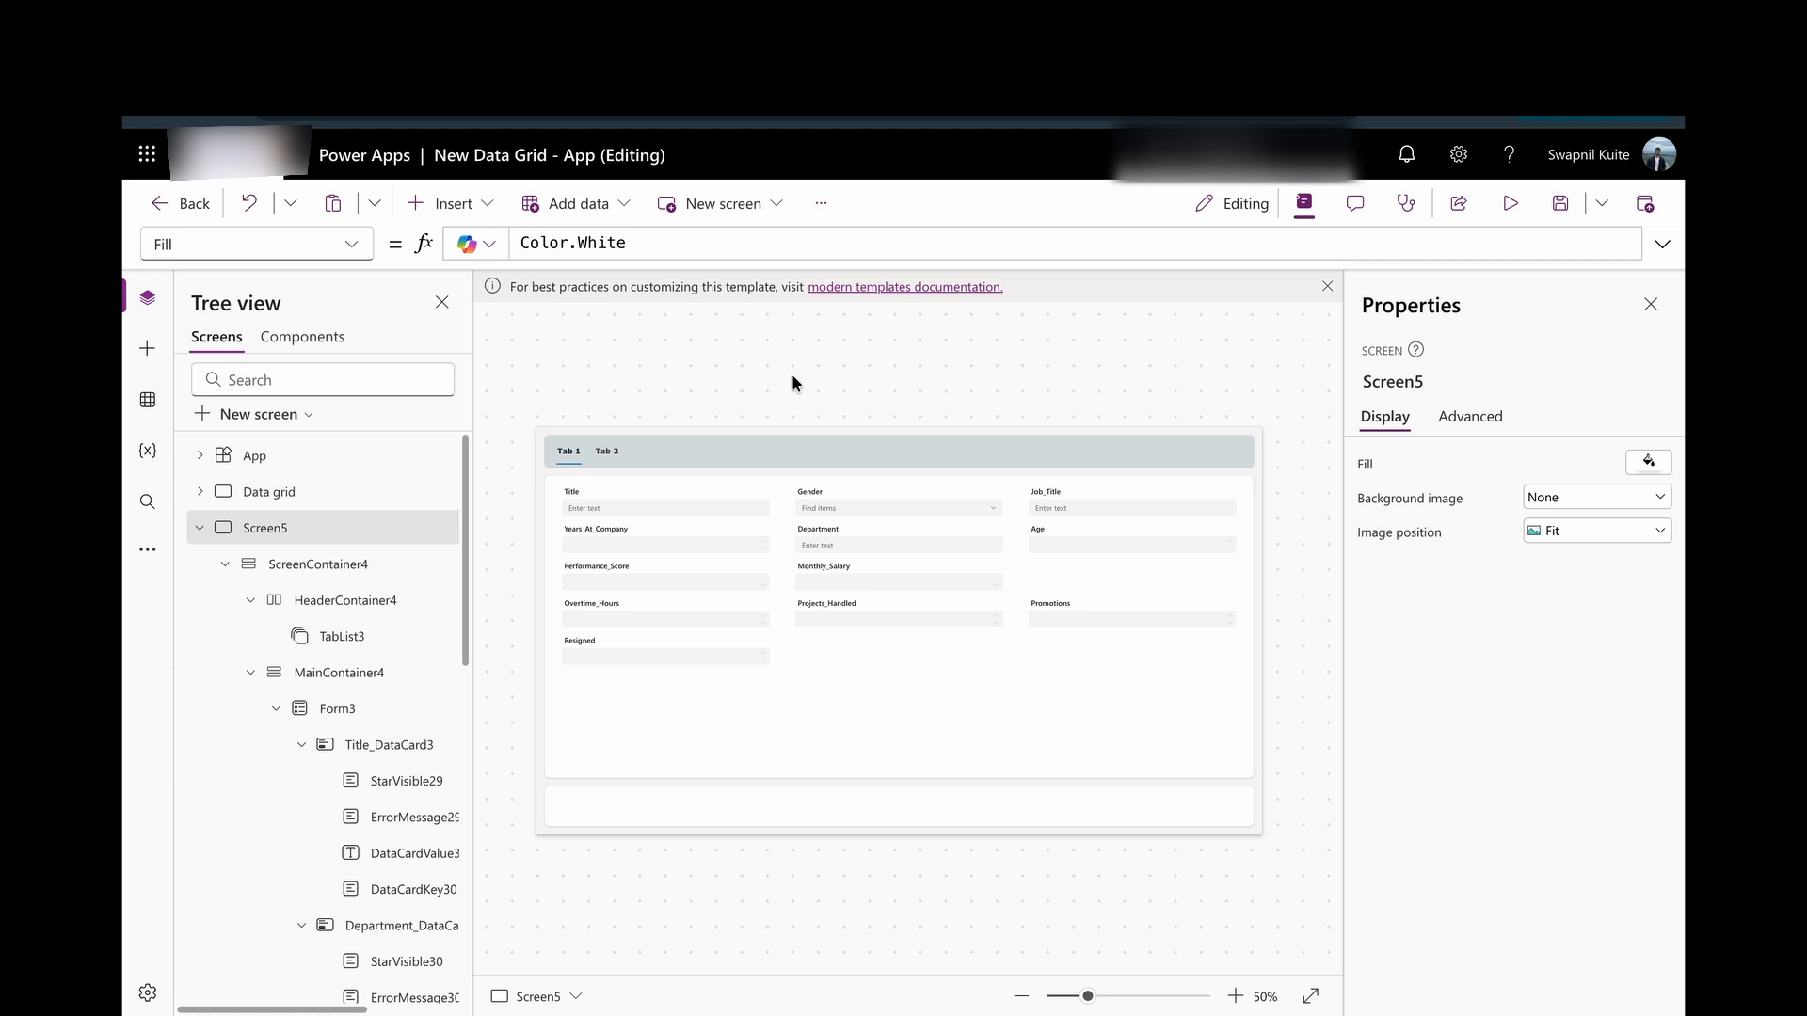
Set the Performance_Score card's Visible property to TabList3.Selected.ID=2 and copy that formula.
click(640, 579)
click(351, 244)
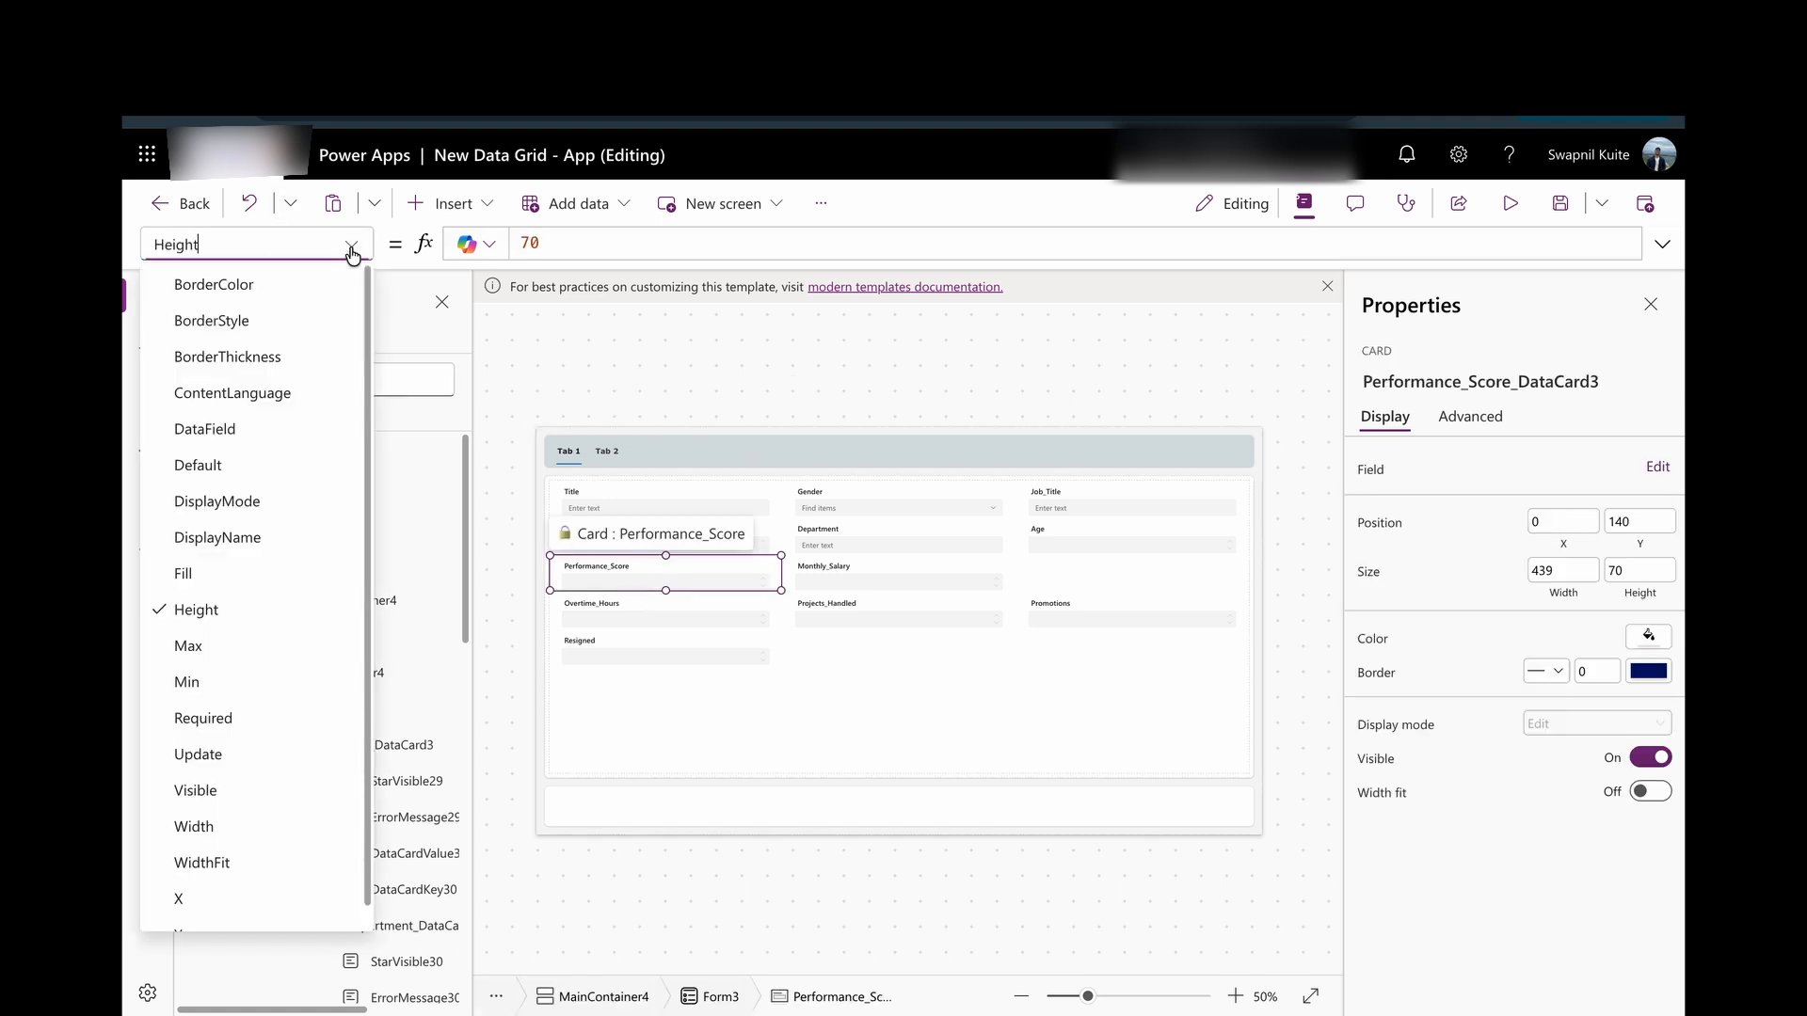
scroll(307, 548, down, 1)
click(199, 756)
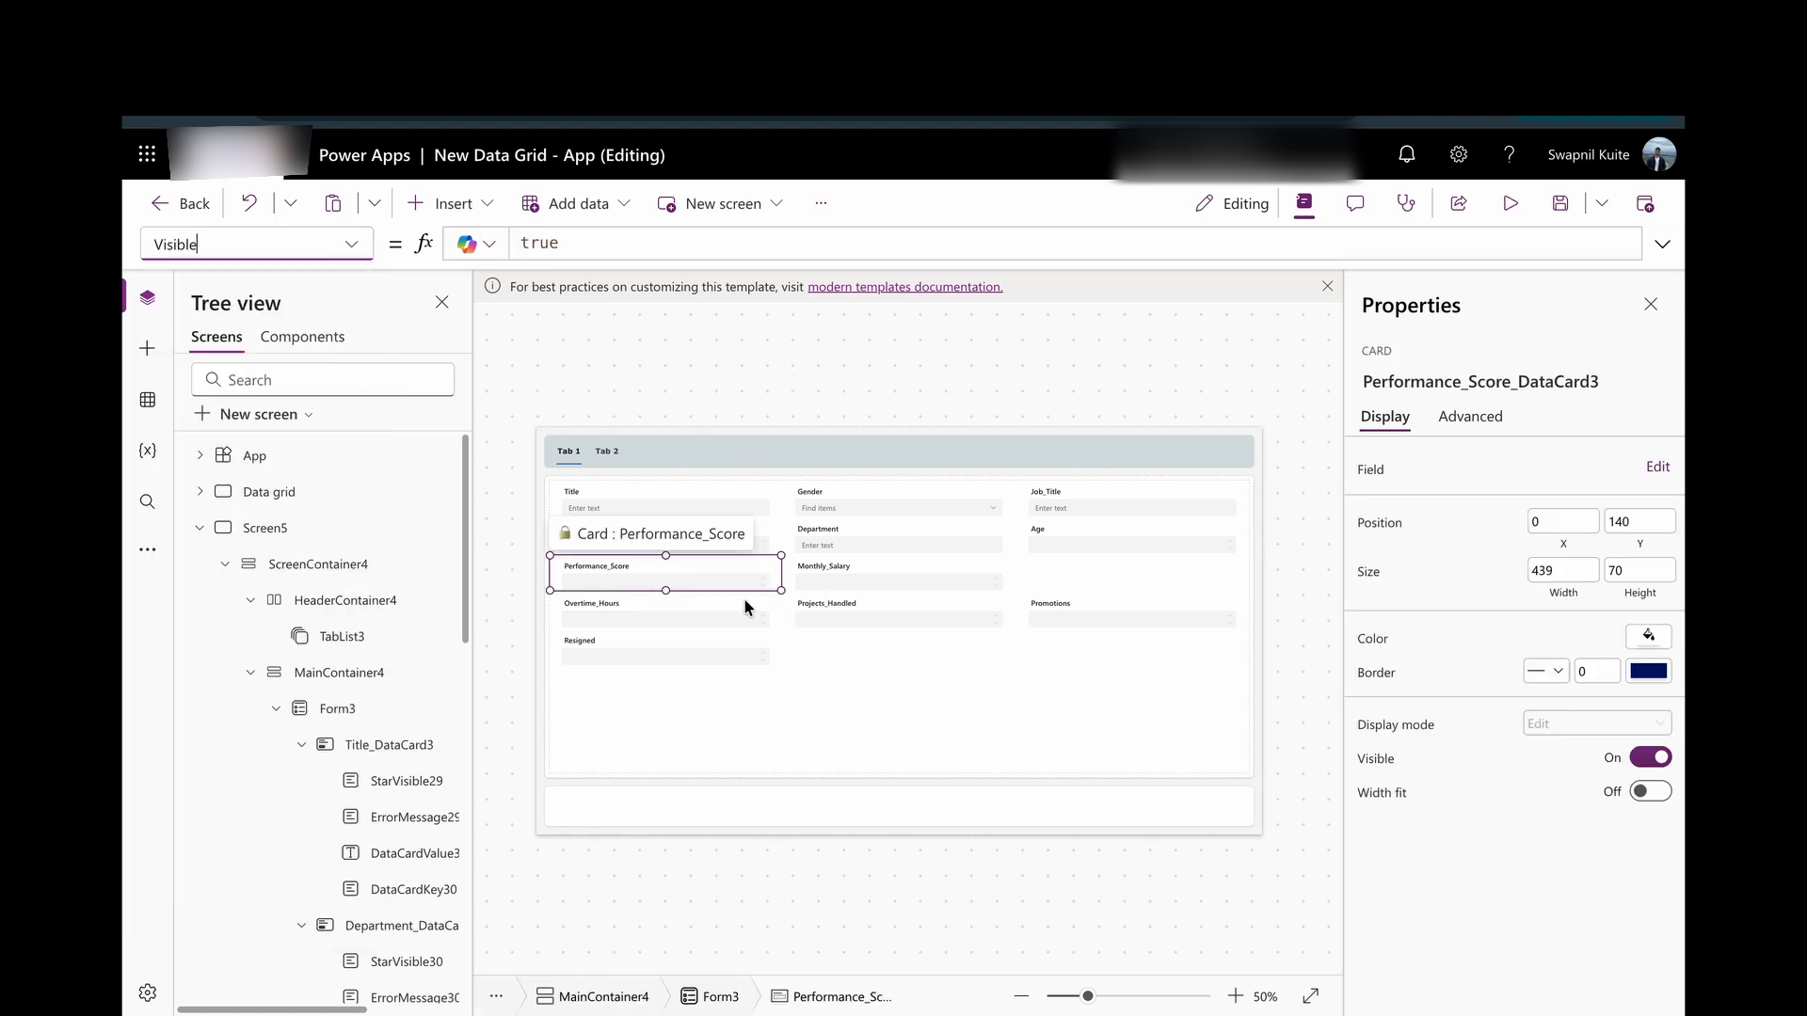
click(637, 240)
key(ctrl+a)
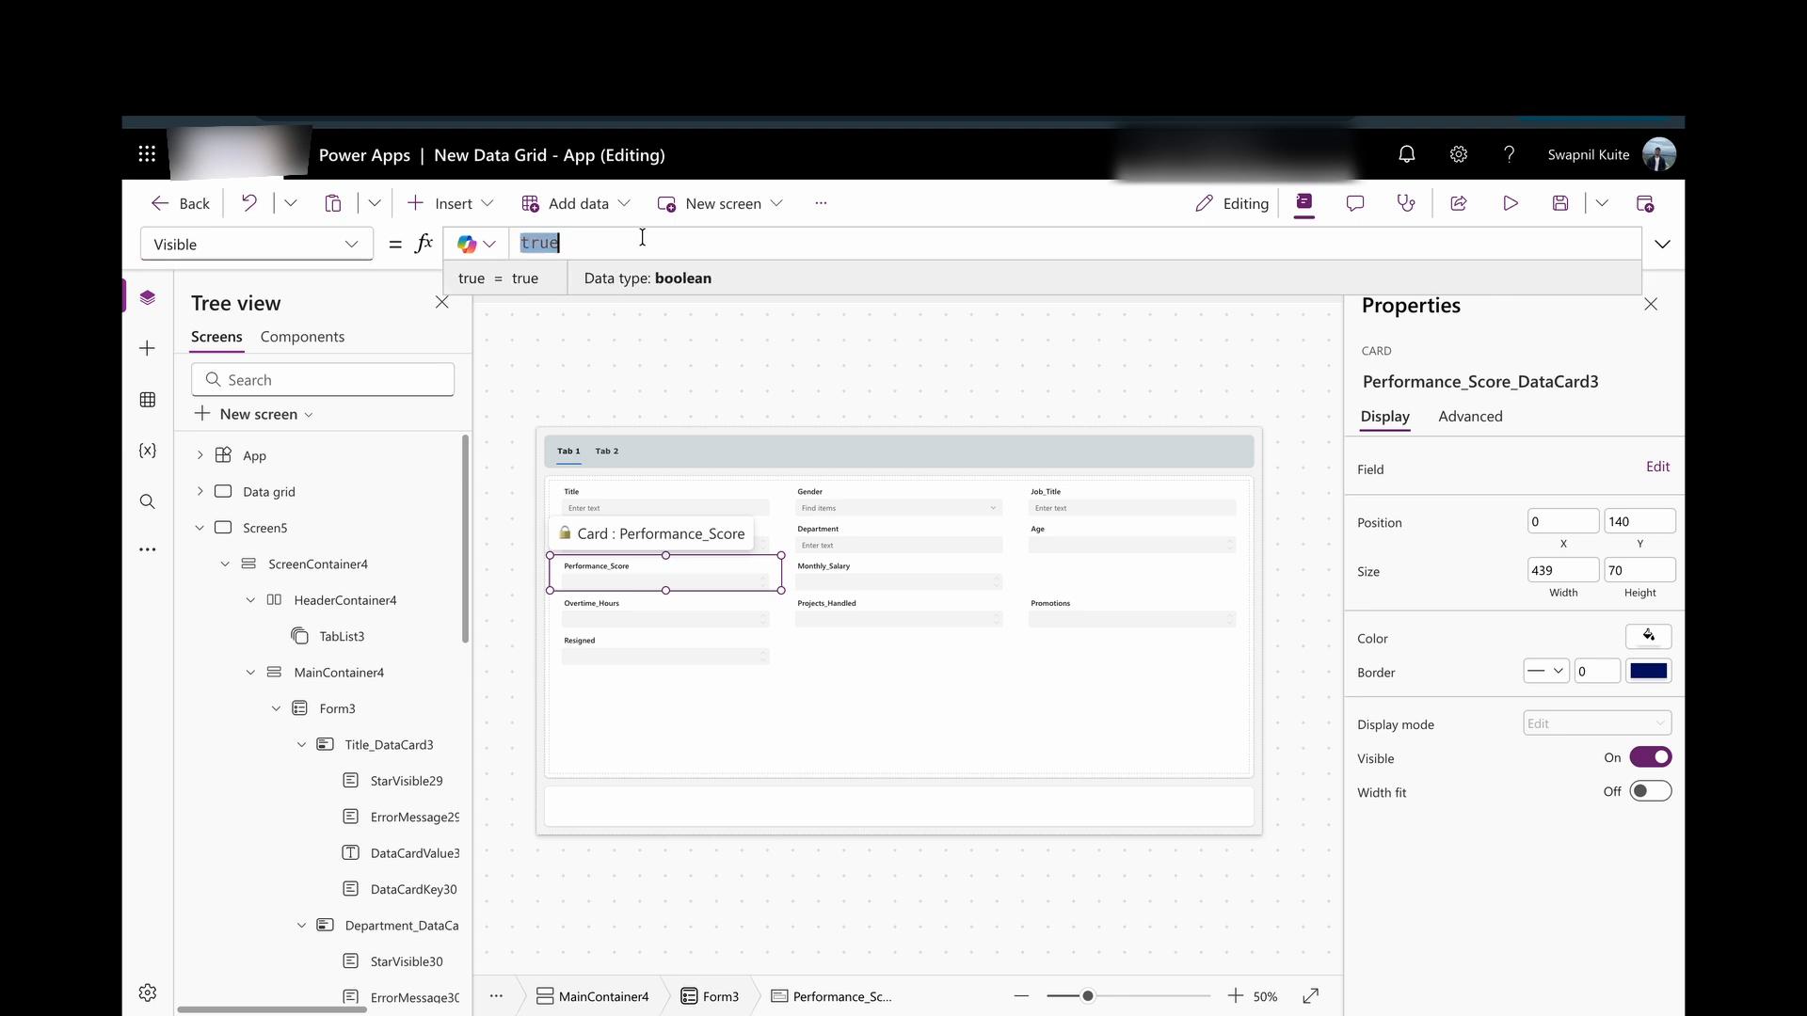
text(TabList3.Selected.ID=1)
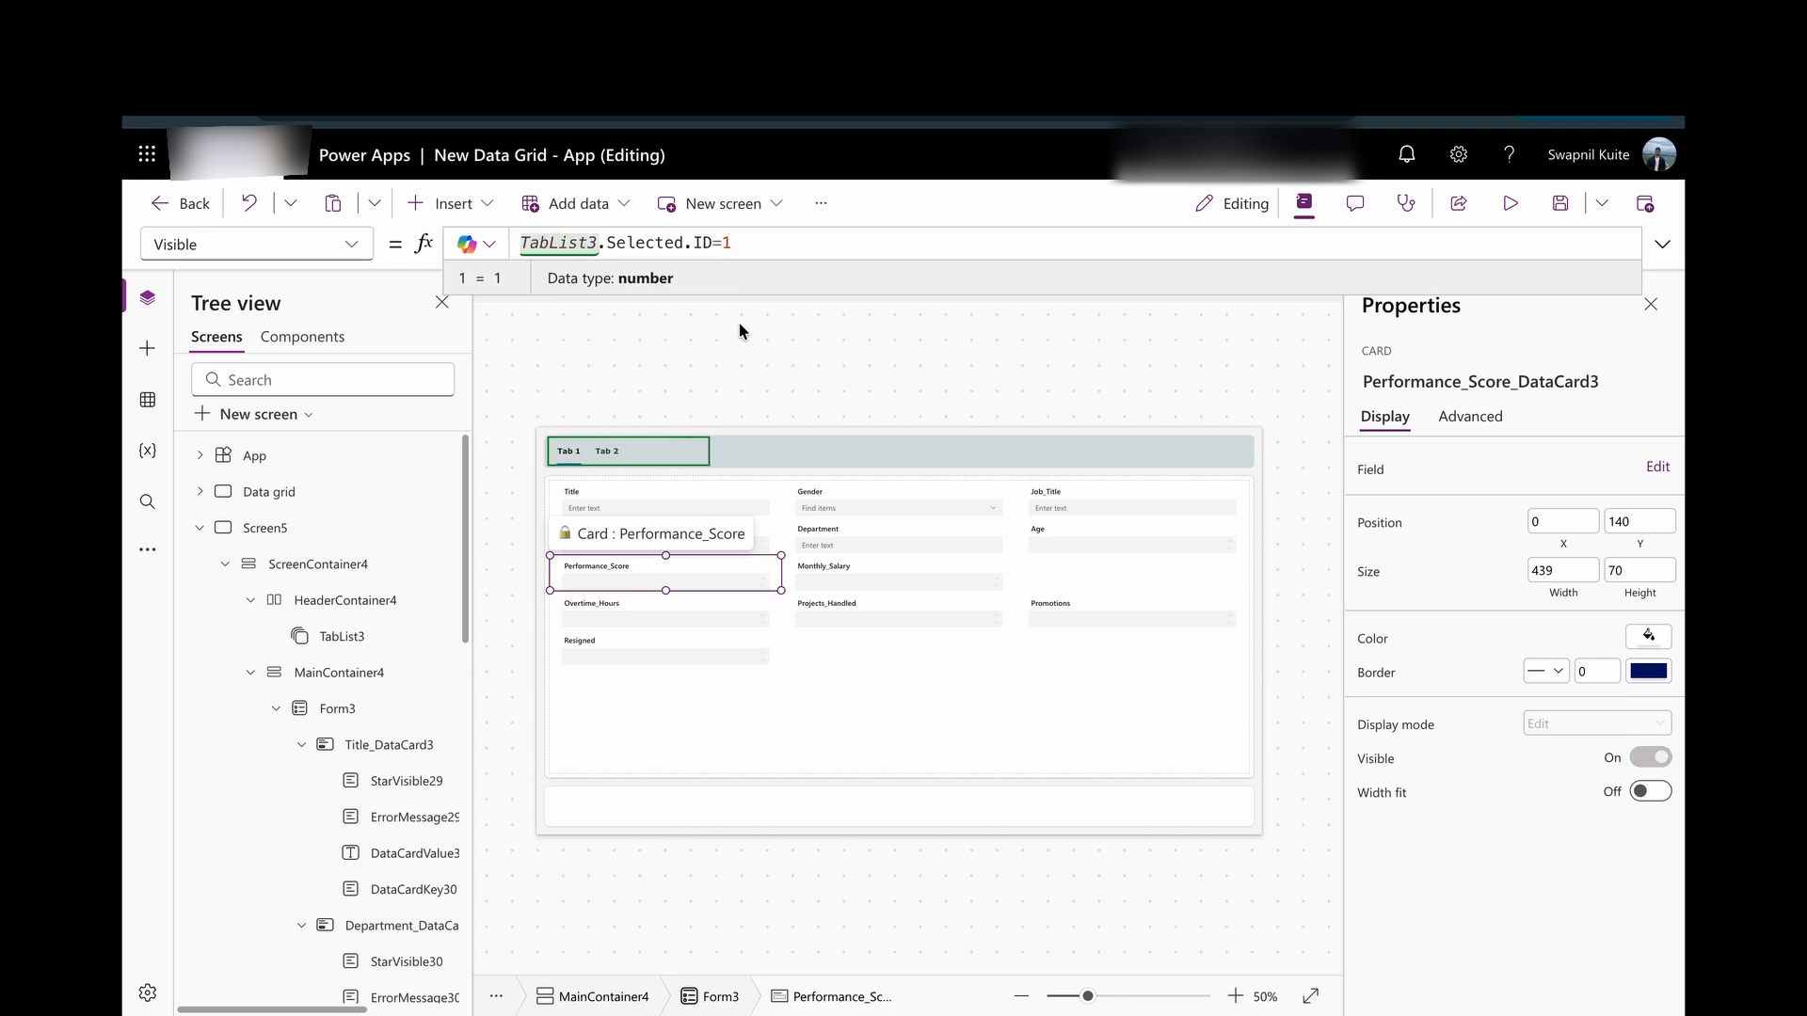
key(ctrl+a)
key(ctrl+c)
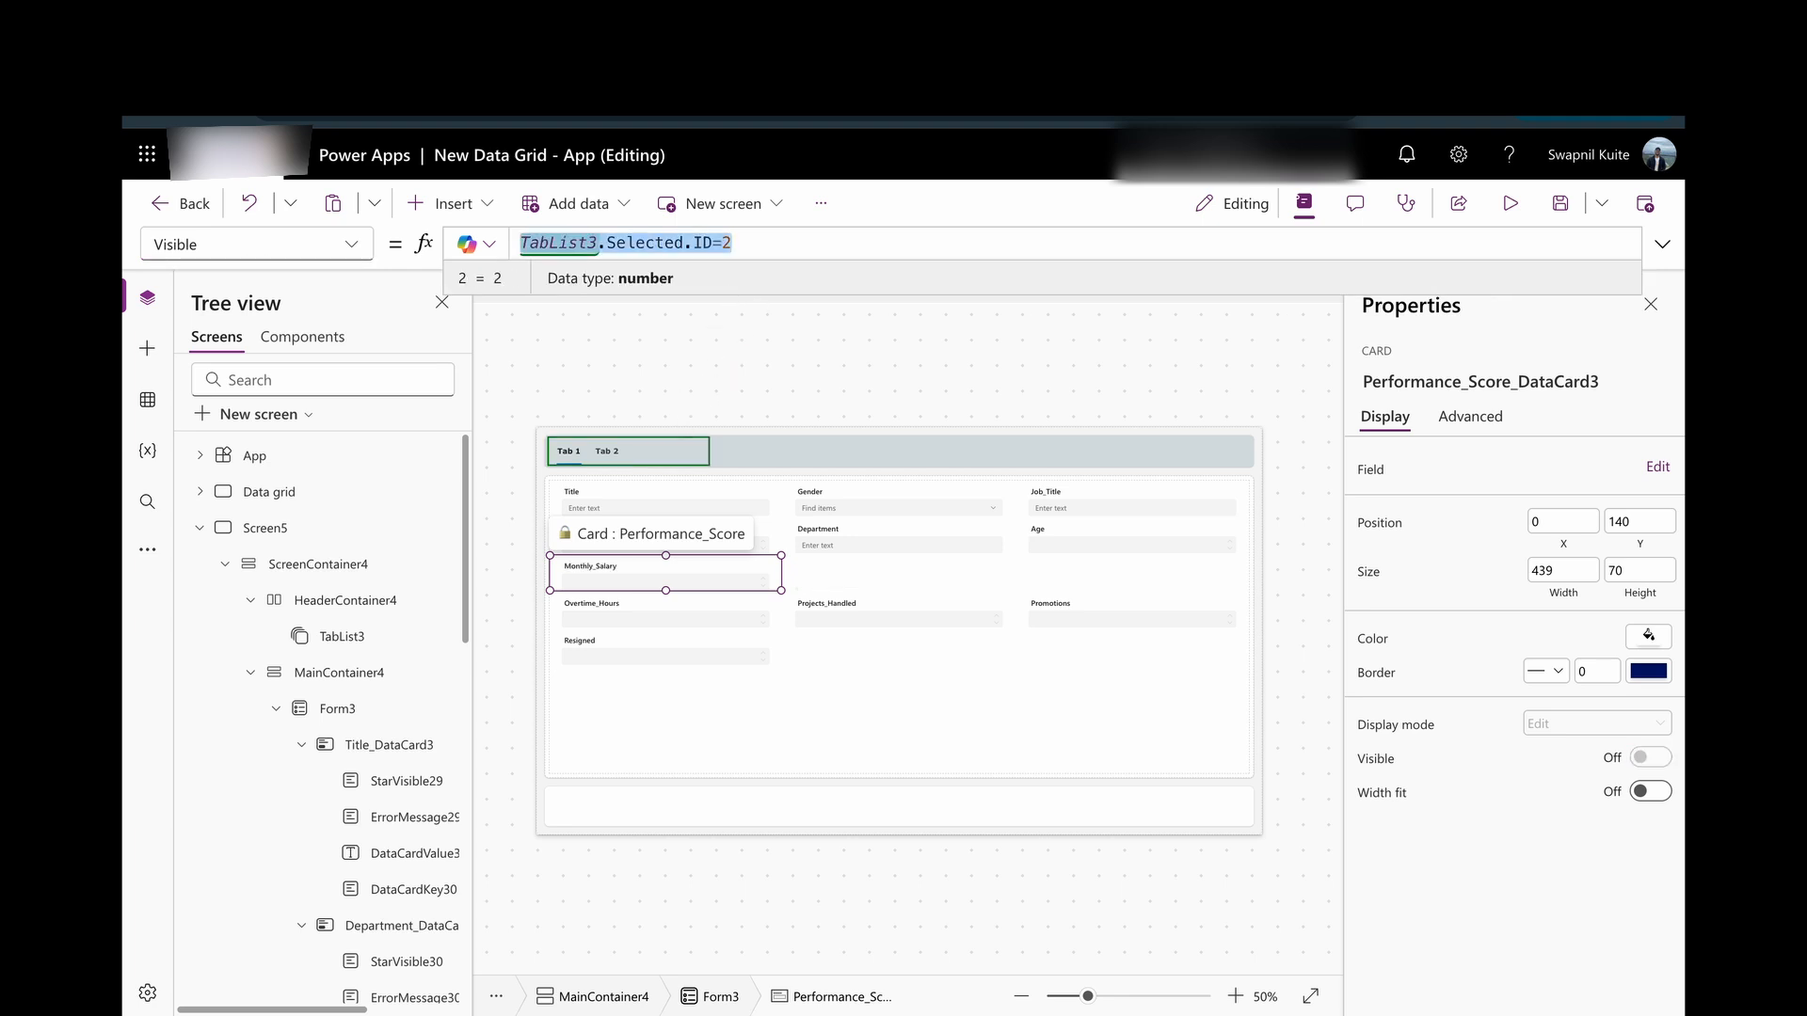
click(780, 367)
Set the Monthly_Salary card's Visible property to the copied formula TabList3.Selected.ID=2.
click(620, 566)
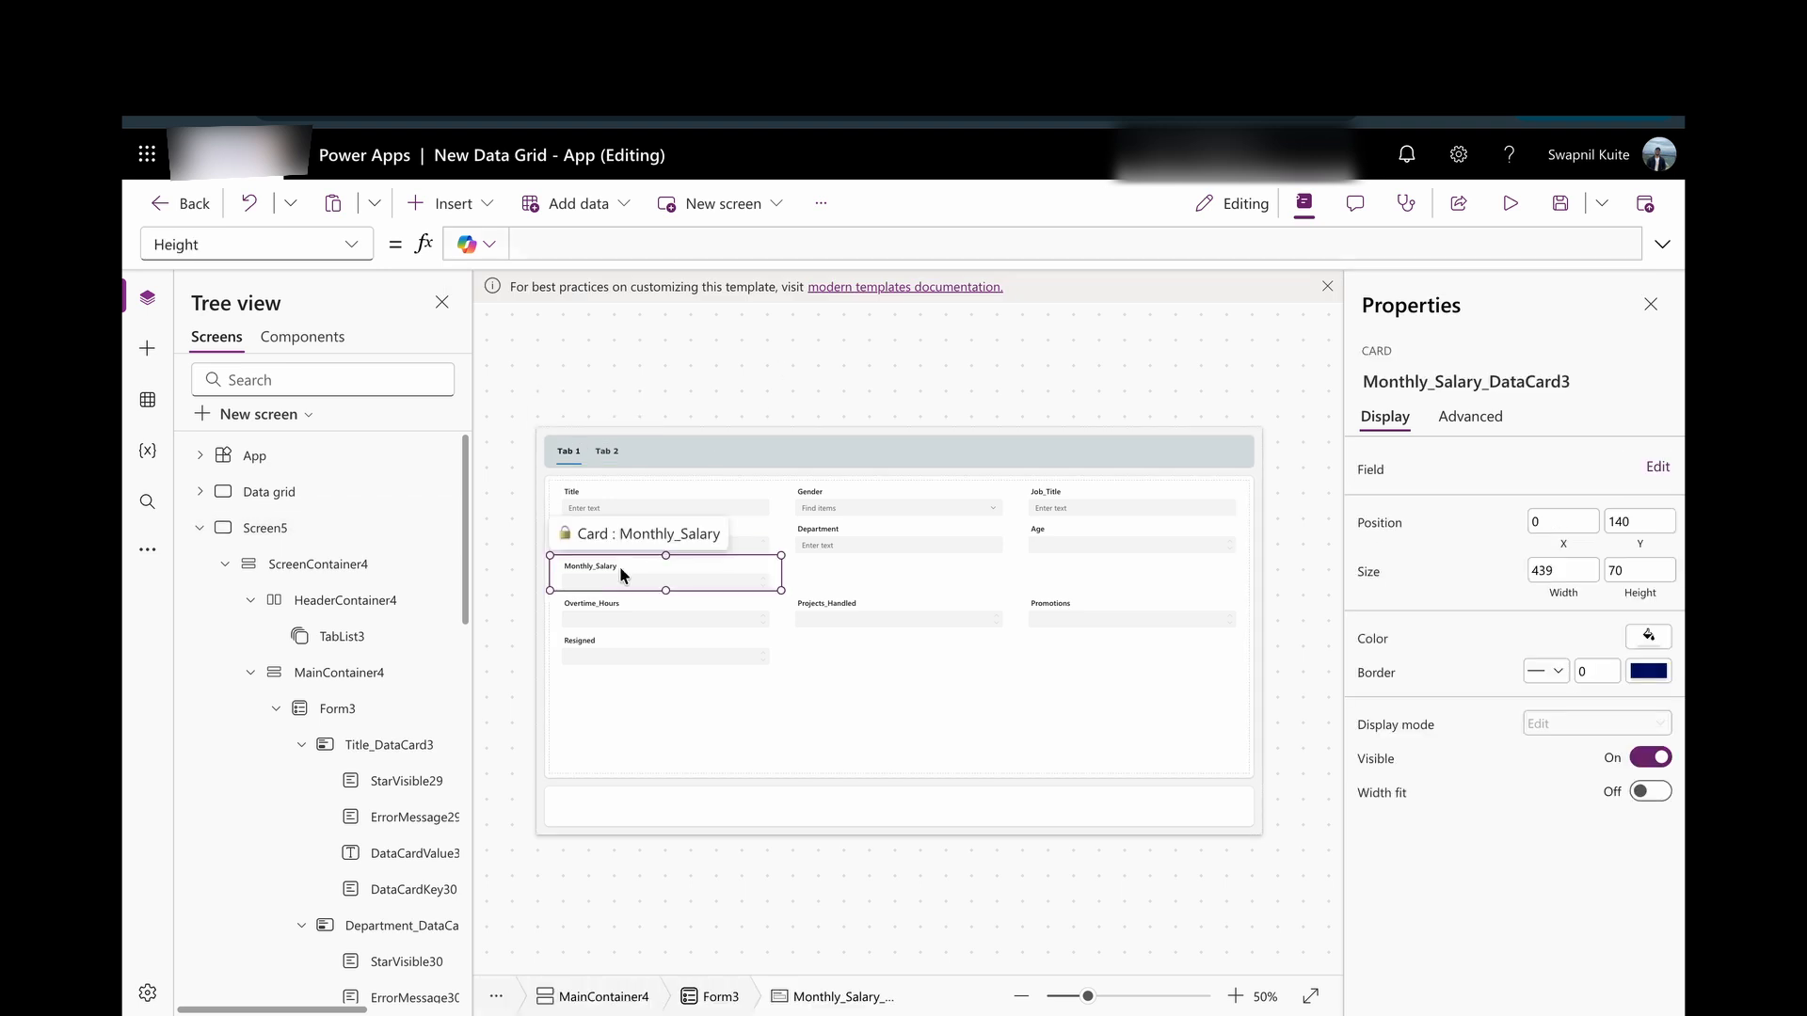
click(351, 241)
scroll(282, 754, down, 1)
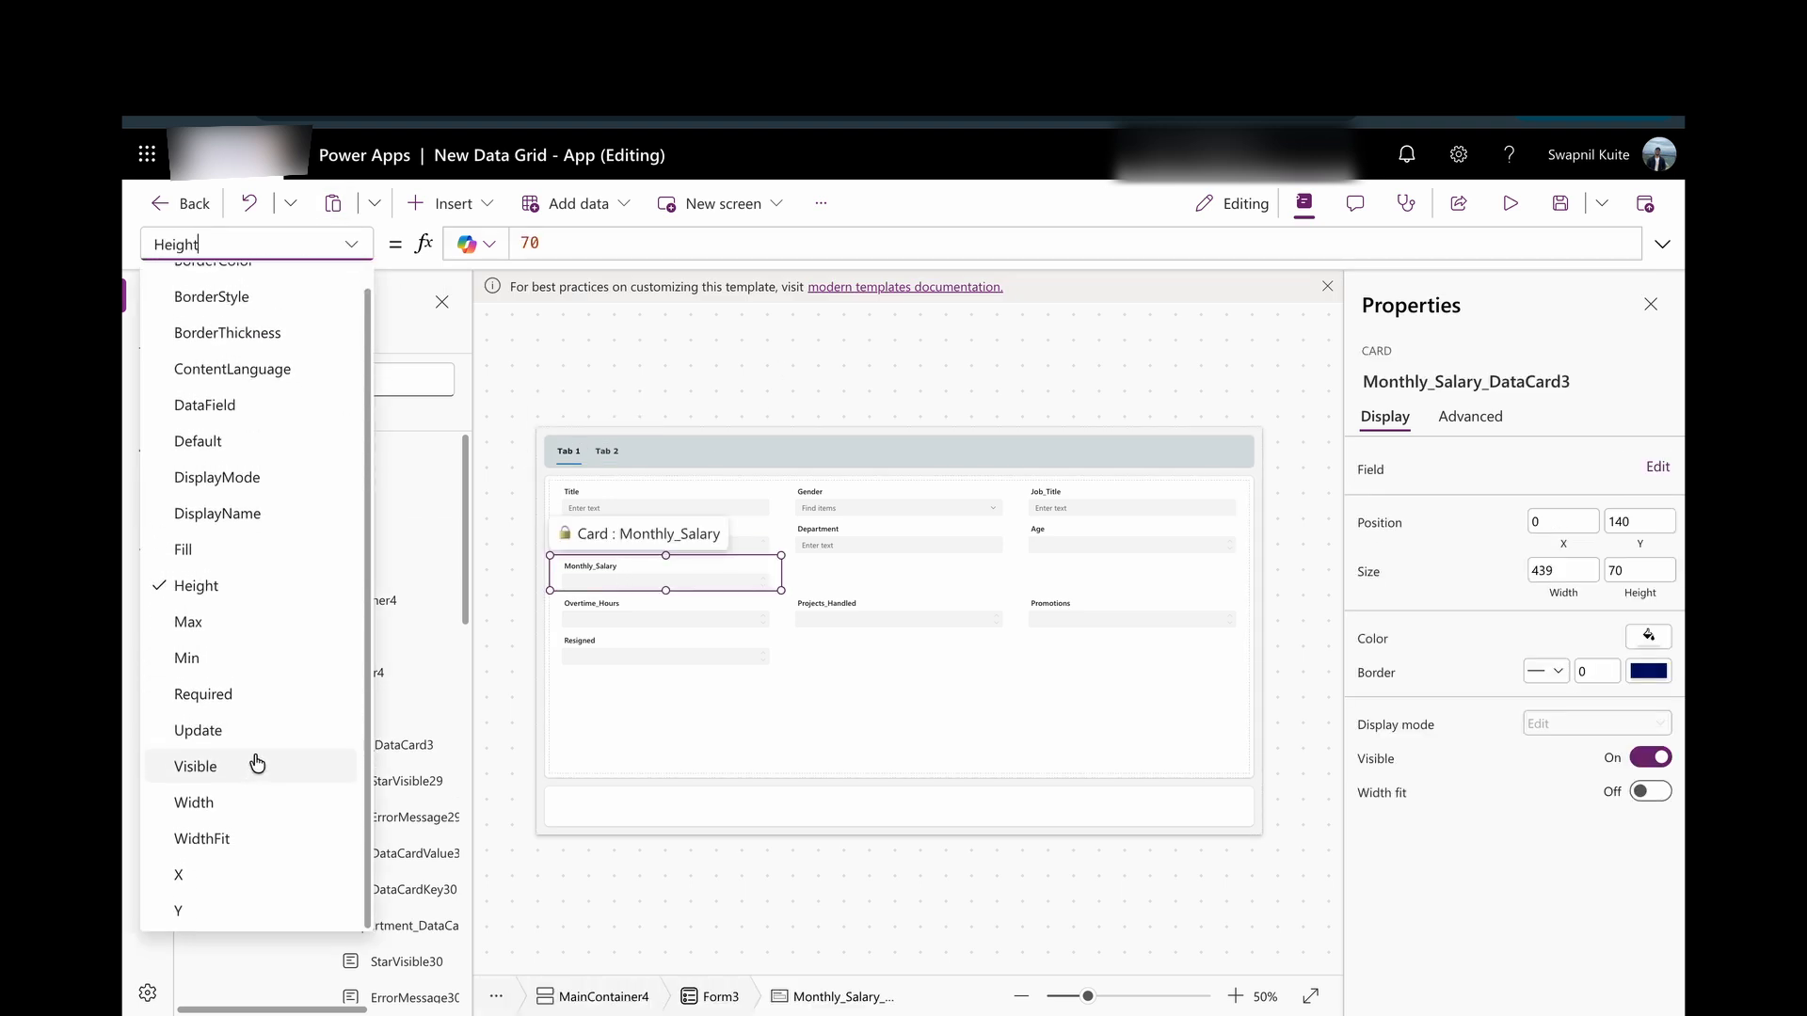
click(255, 757)
double_click(591, 252)
text(TabList3.Selected.ID=2)
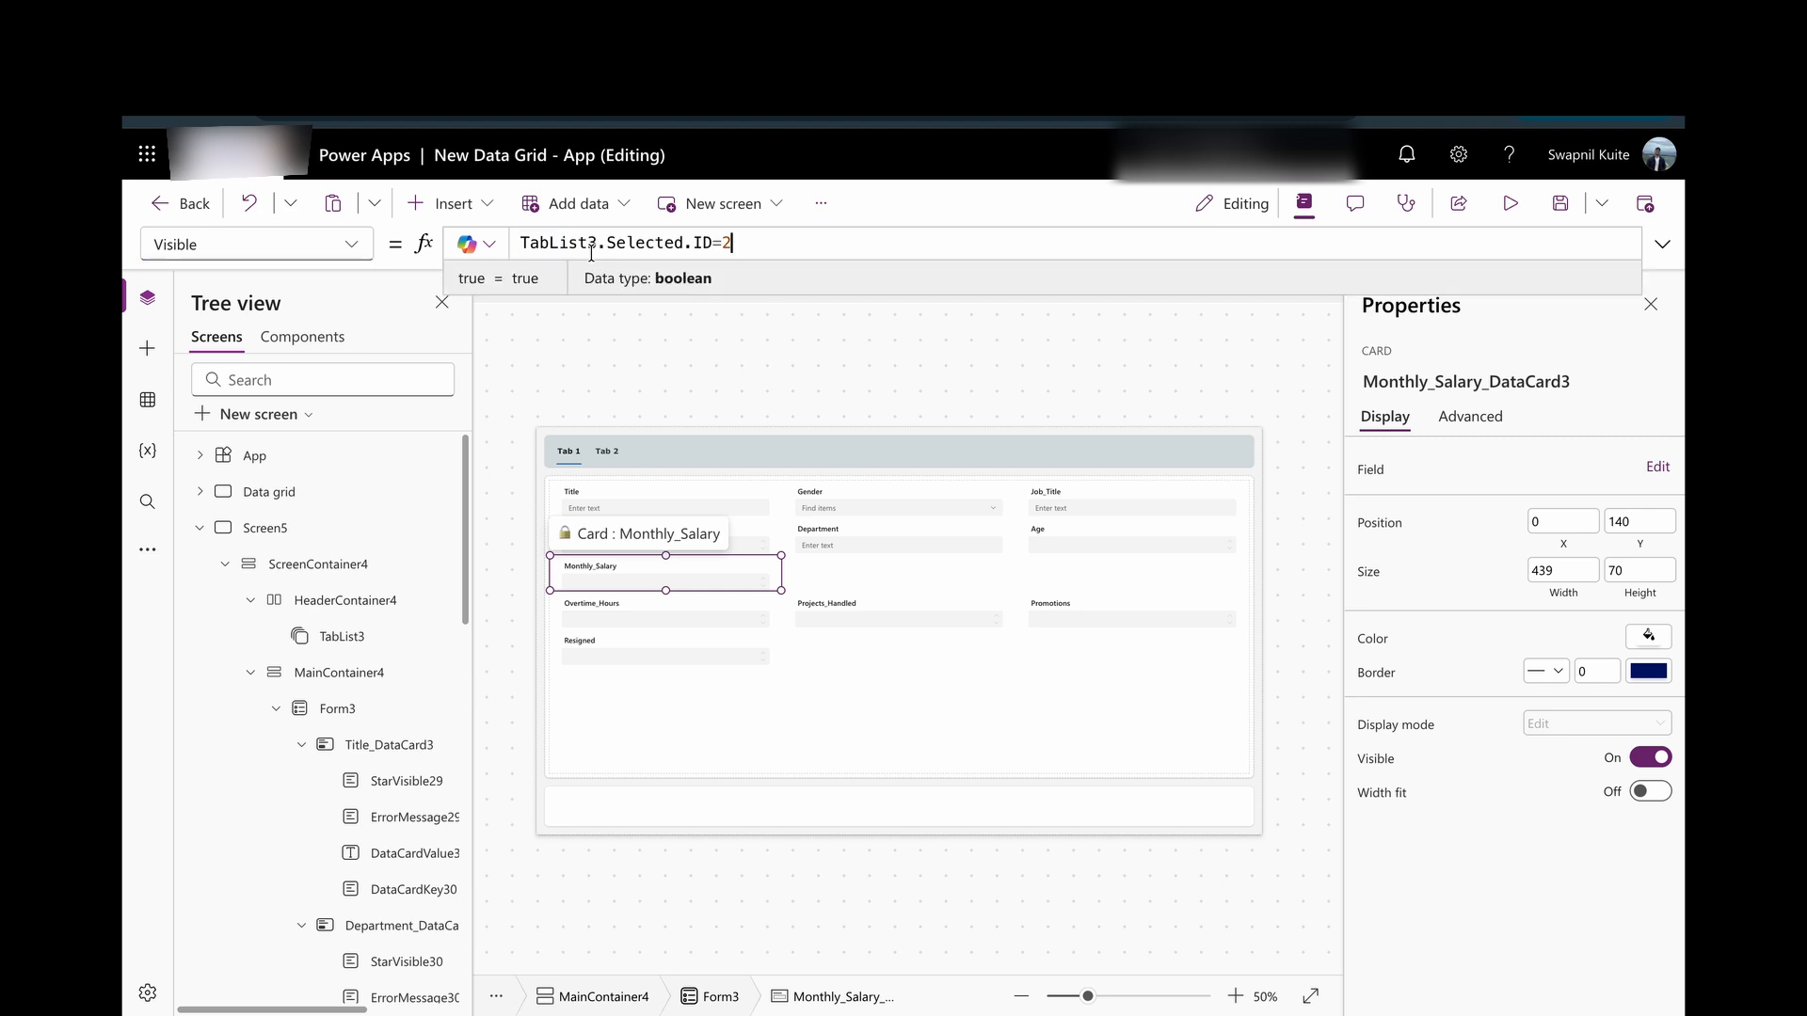
click(839, 350)
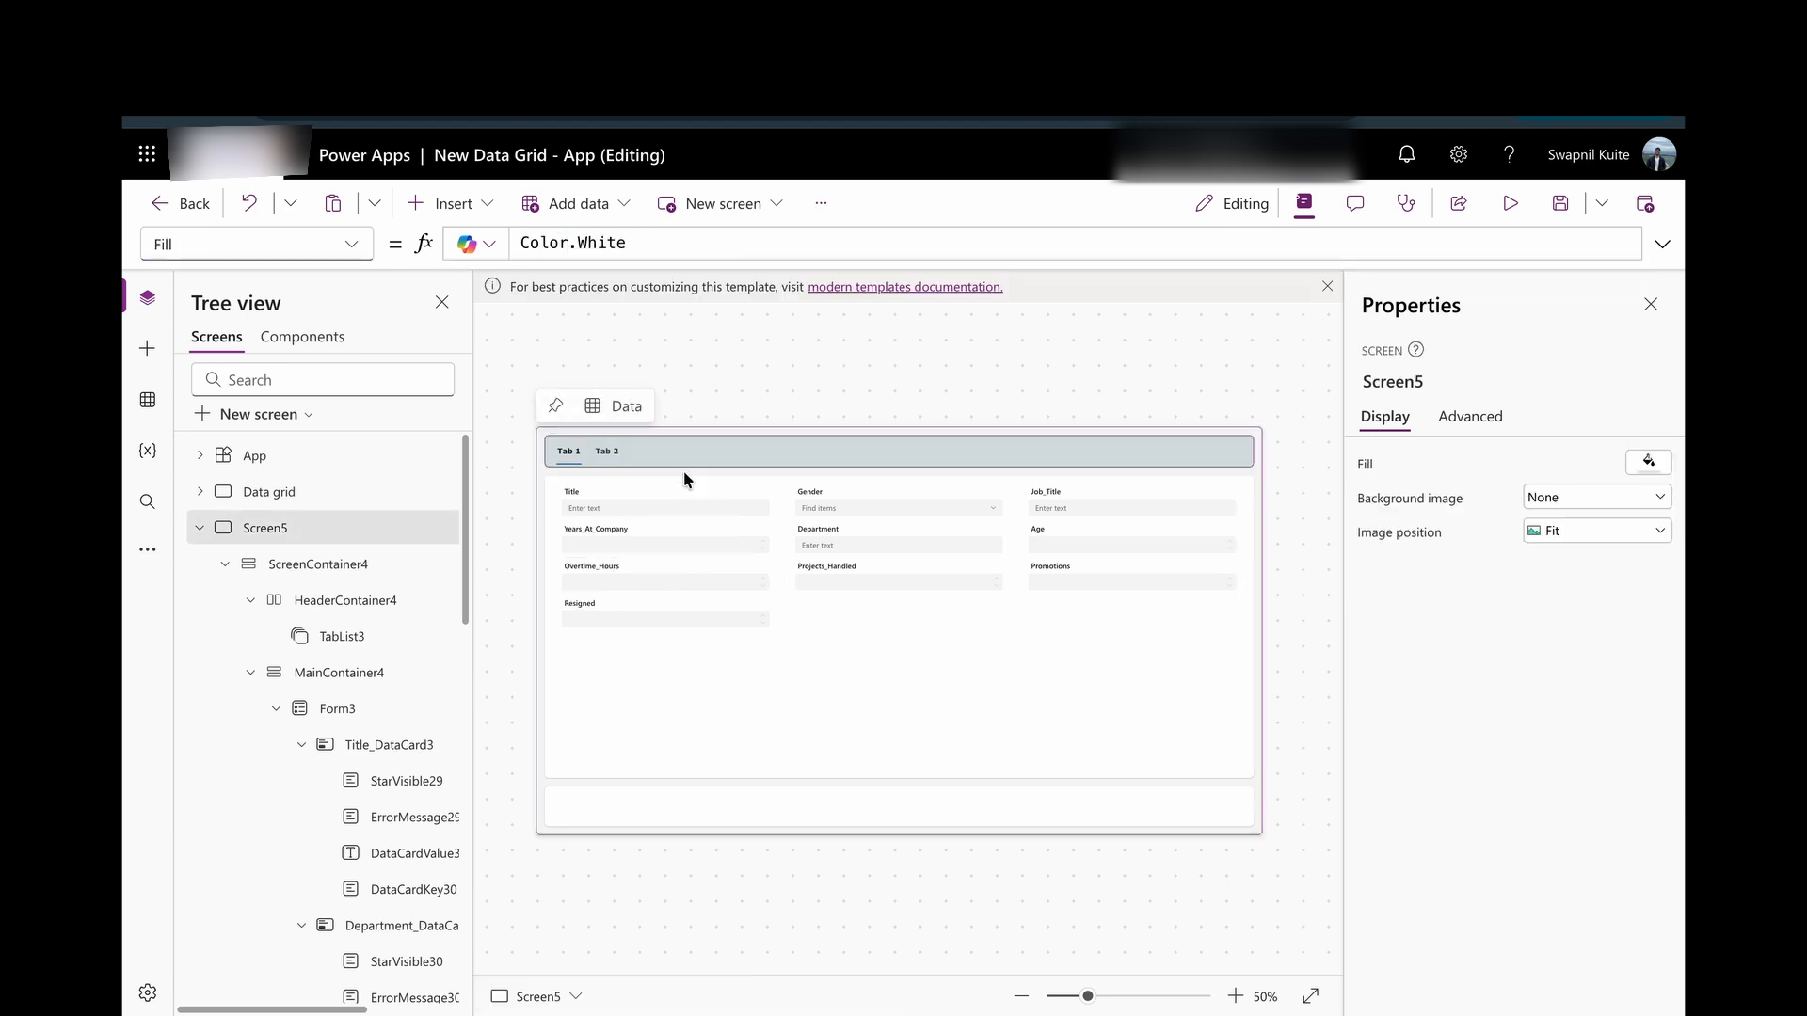
Set the Overtime_Hours card's Visible property to TabList3.Selected.ID=2.
click(639, 581)
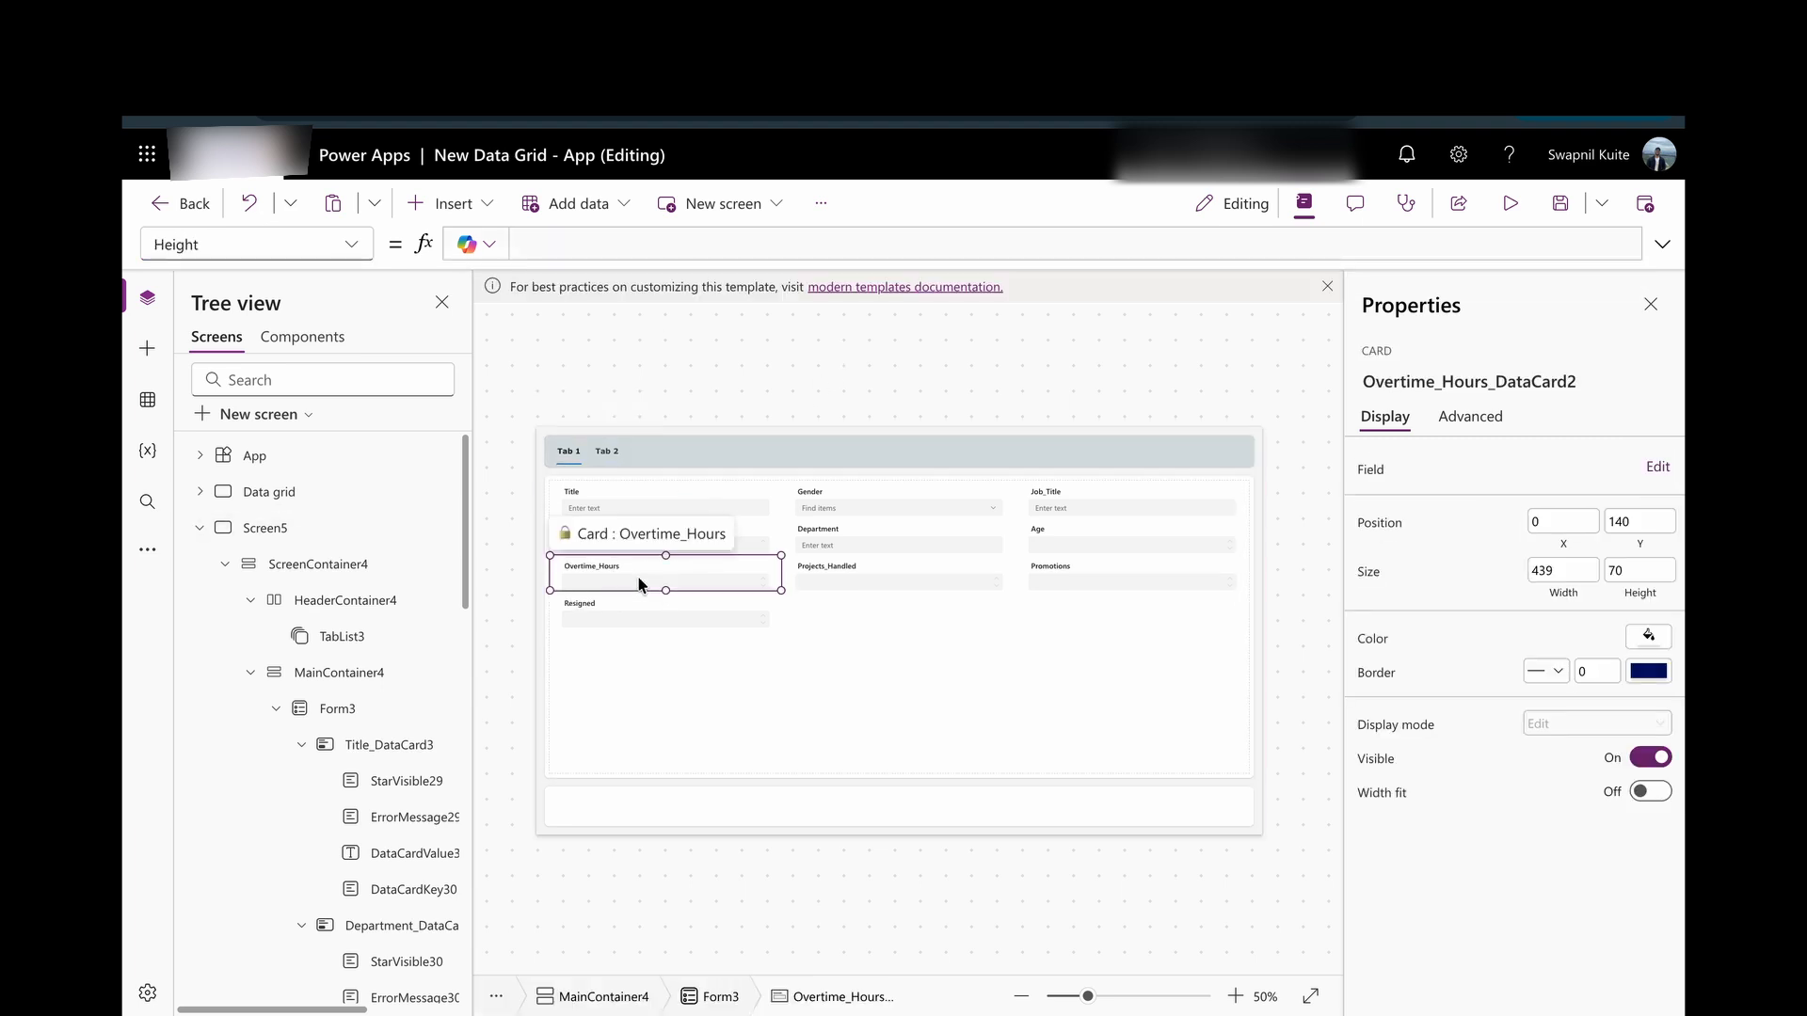
click(355, 245)
scroll(222, 787, down, 1)
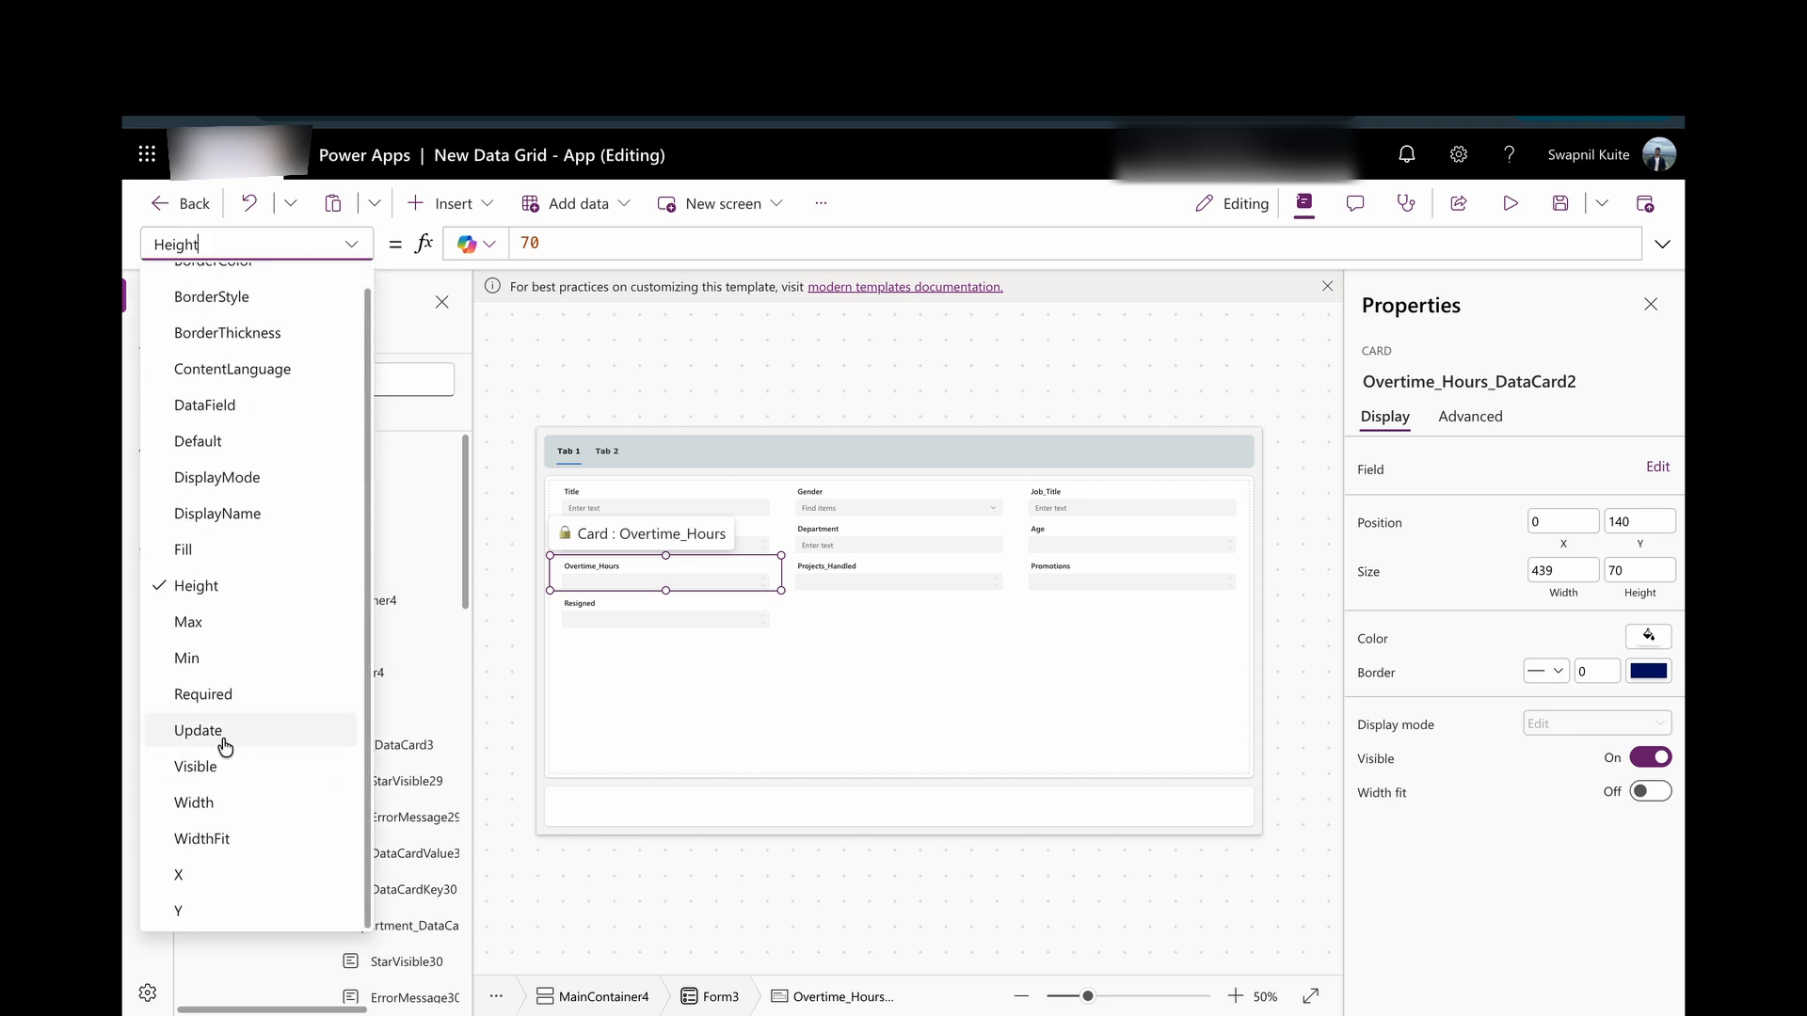
click(221, 768)
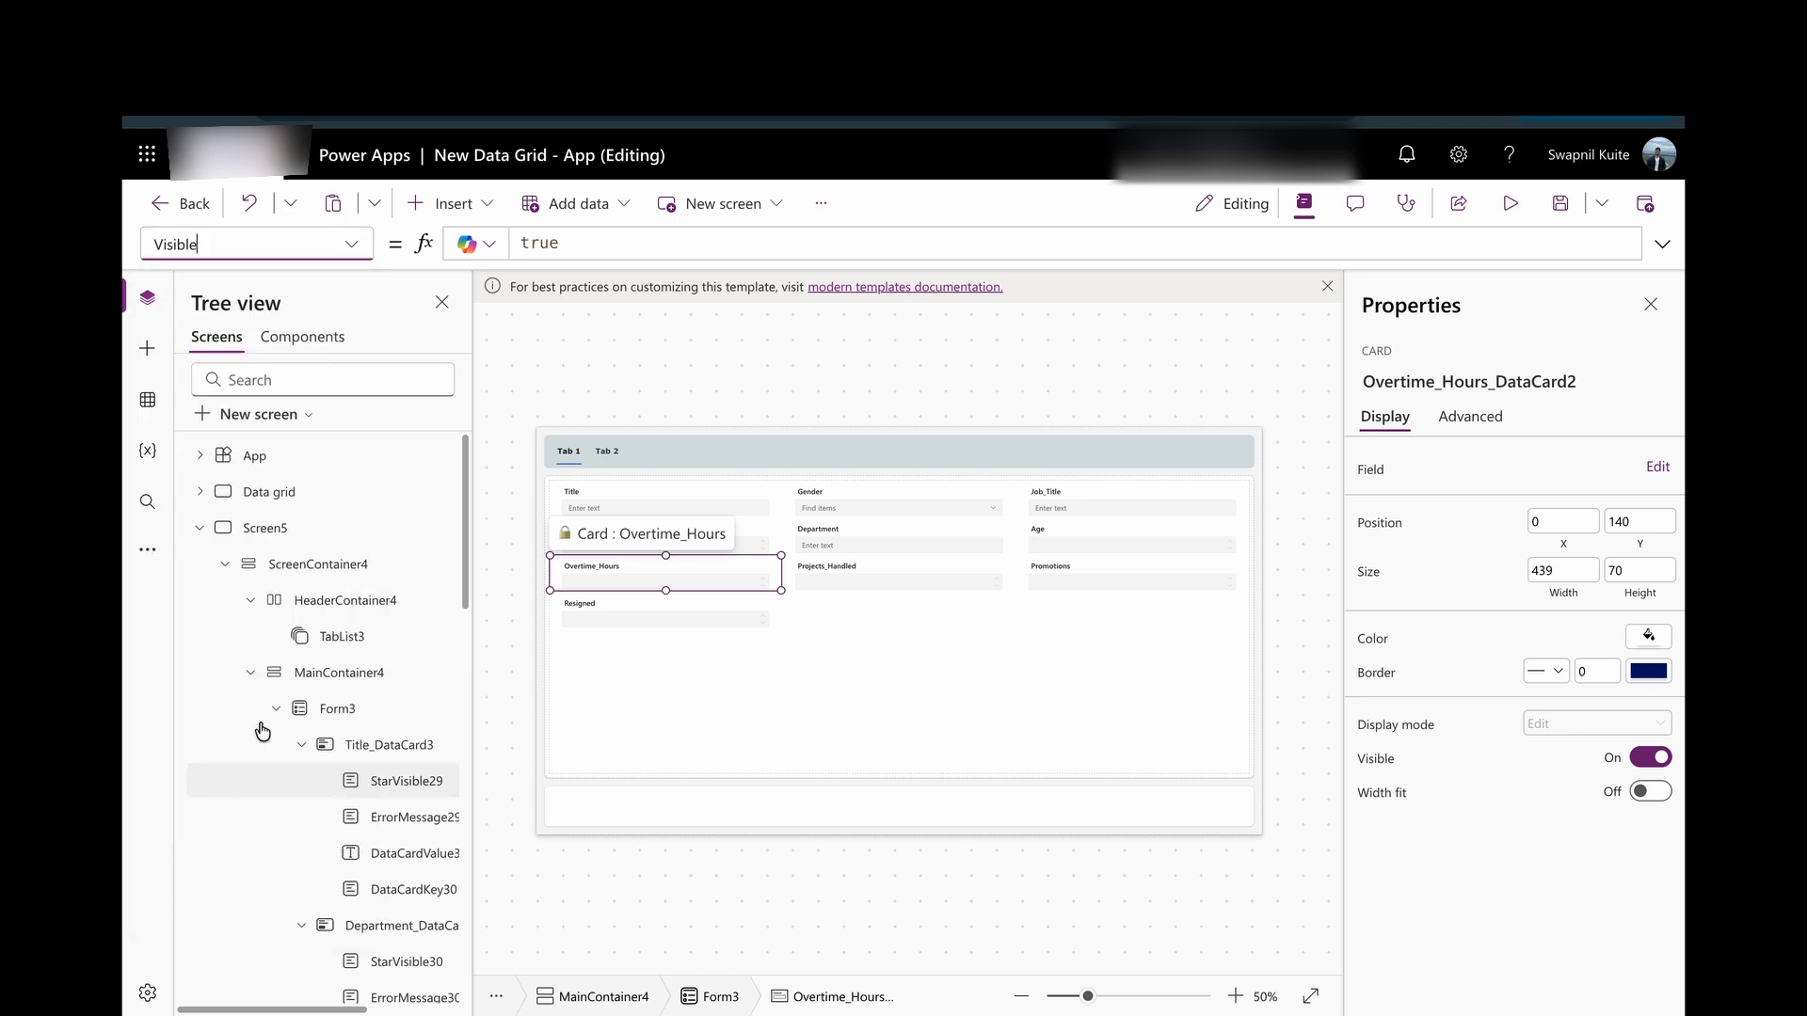
triple_click(667, 242)
text(TabList3.Selected.ID=1)
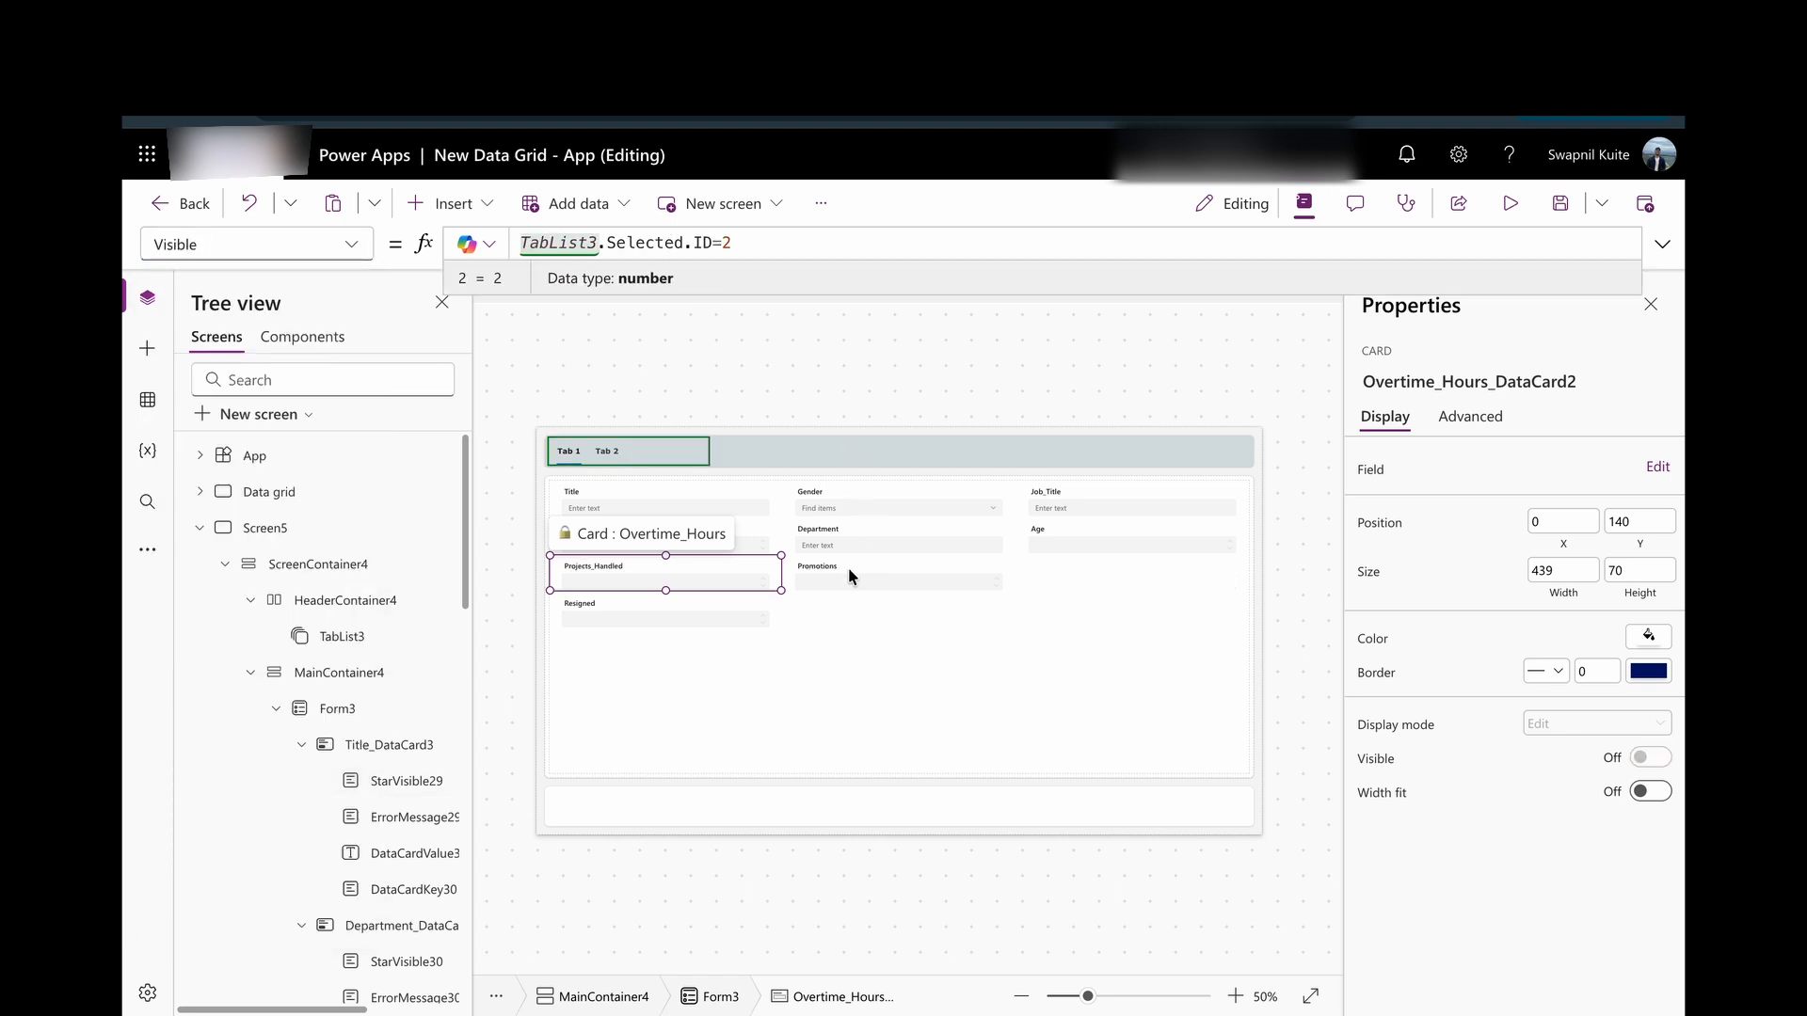
Set the Promotions card's Visible property to the copied formula TabList3.Selected.ID=2.
click(846, 568)
click(353, 252)
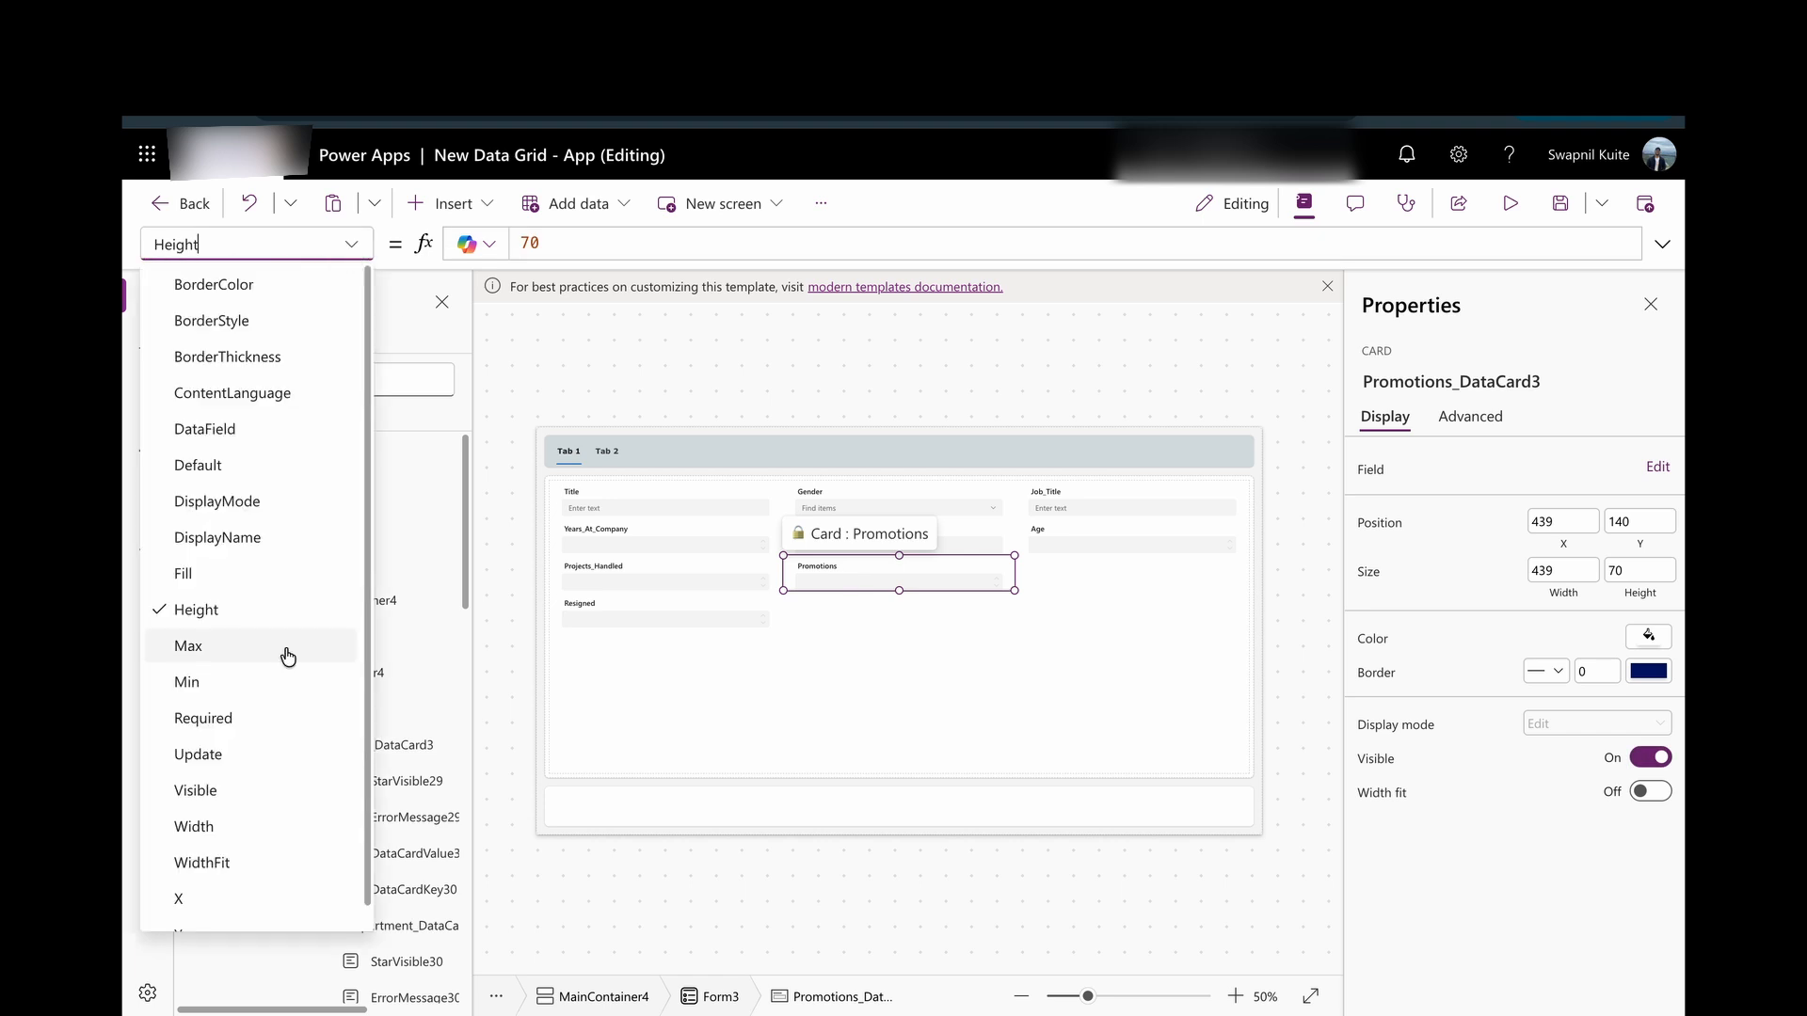
scroll(242, 742, down, 1)
click(234, 762)
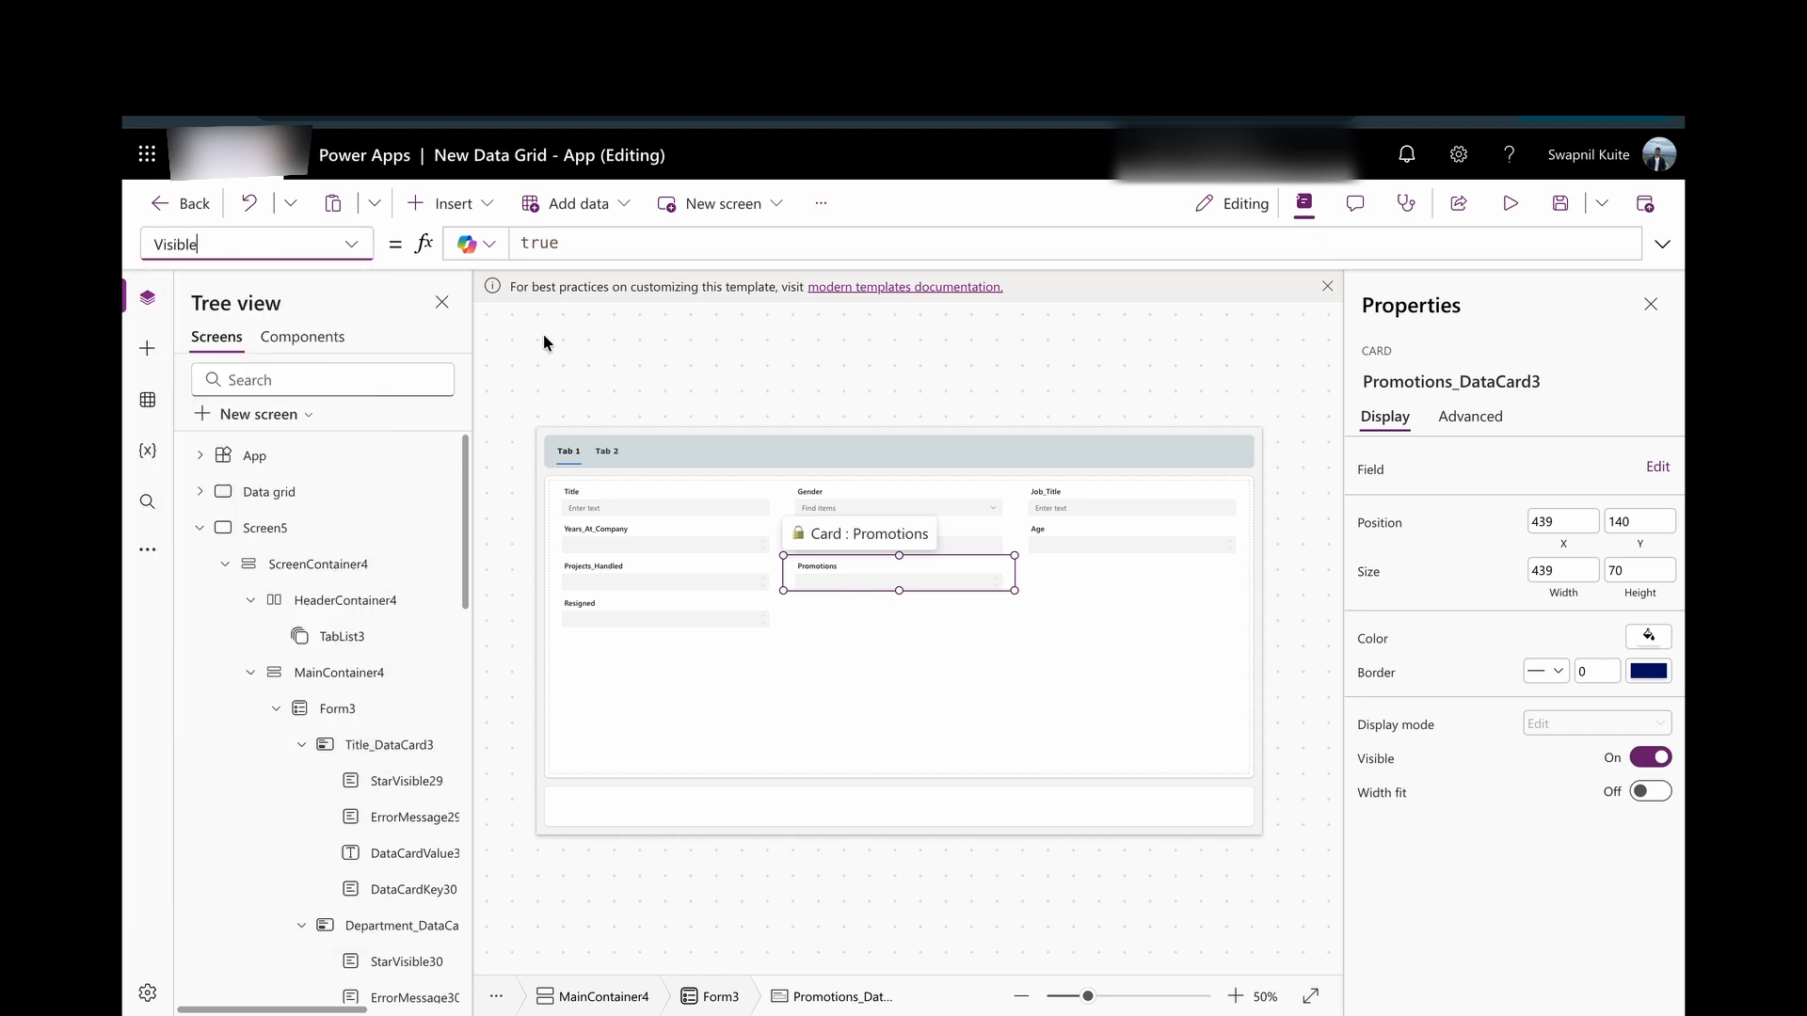
triple_click(605, 240)
key(ctrl+v)
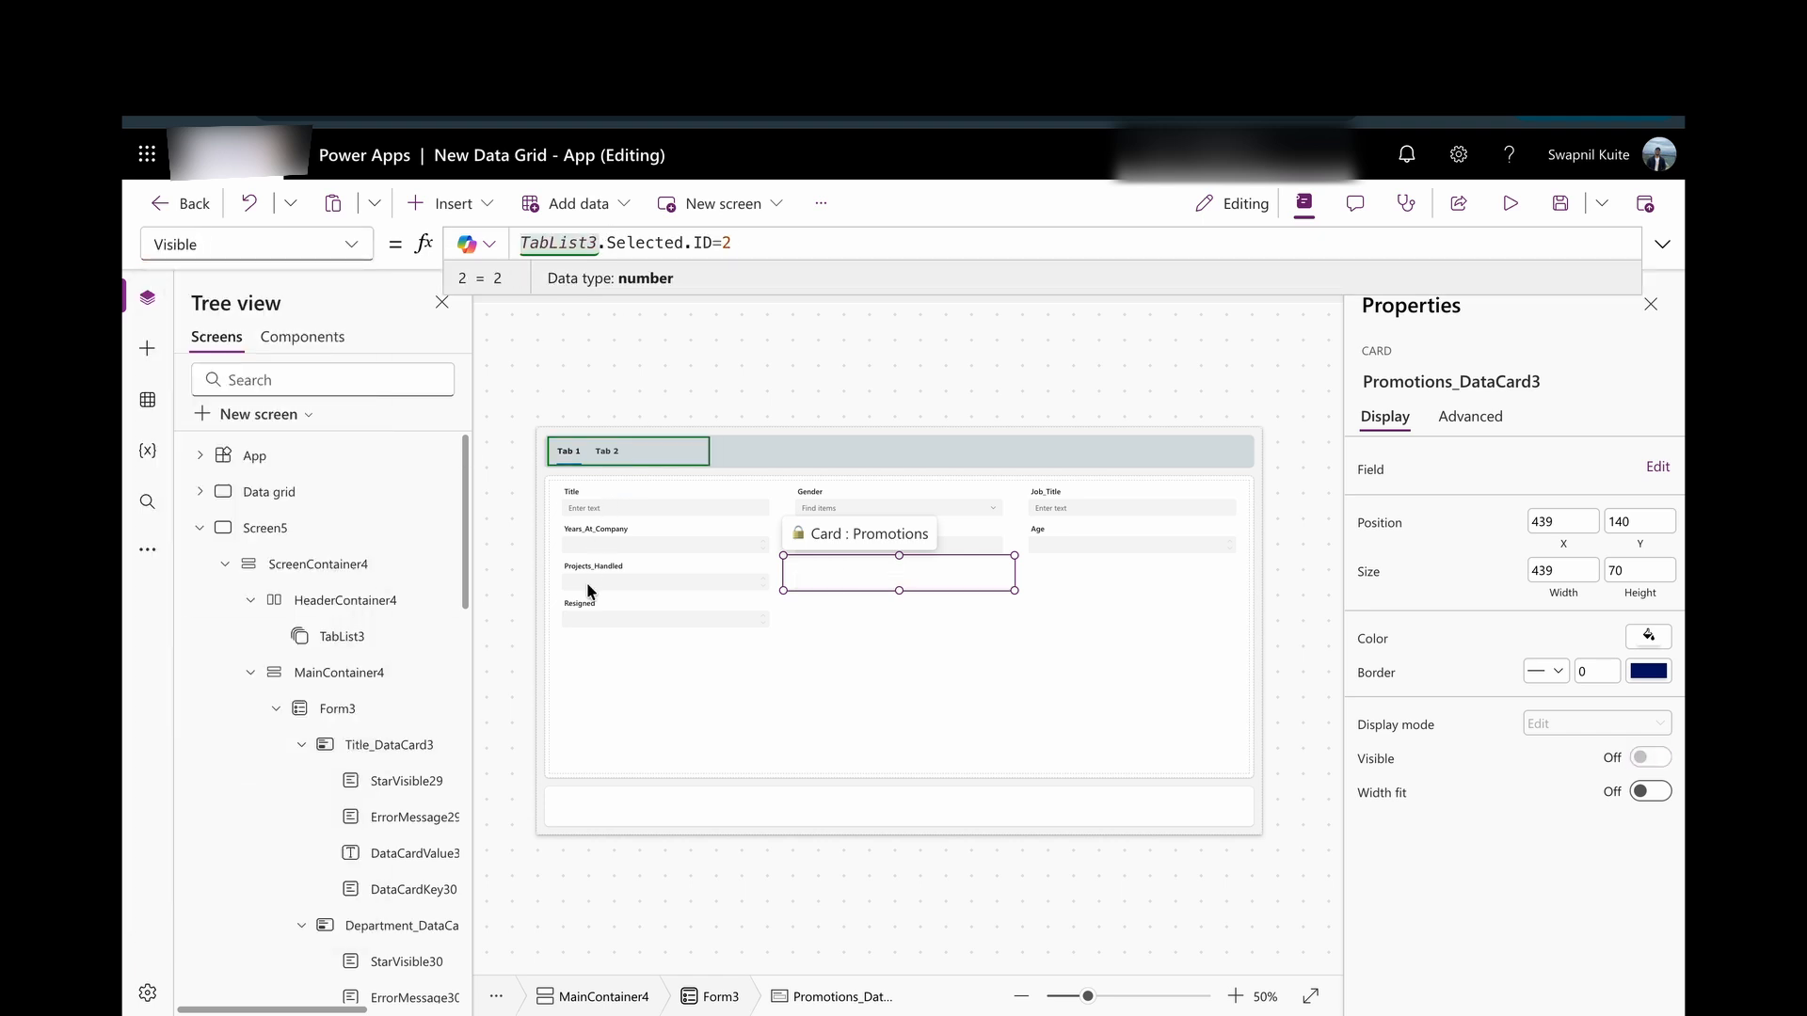
Set the Projects_Handled card's Visible property to the copied formula TabList3.Selected.ID=2.
click(589, 588)
click(352, 247)
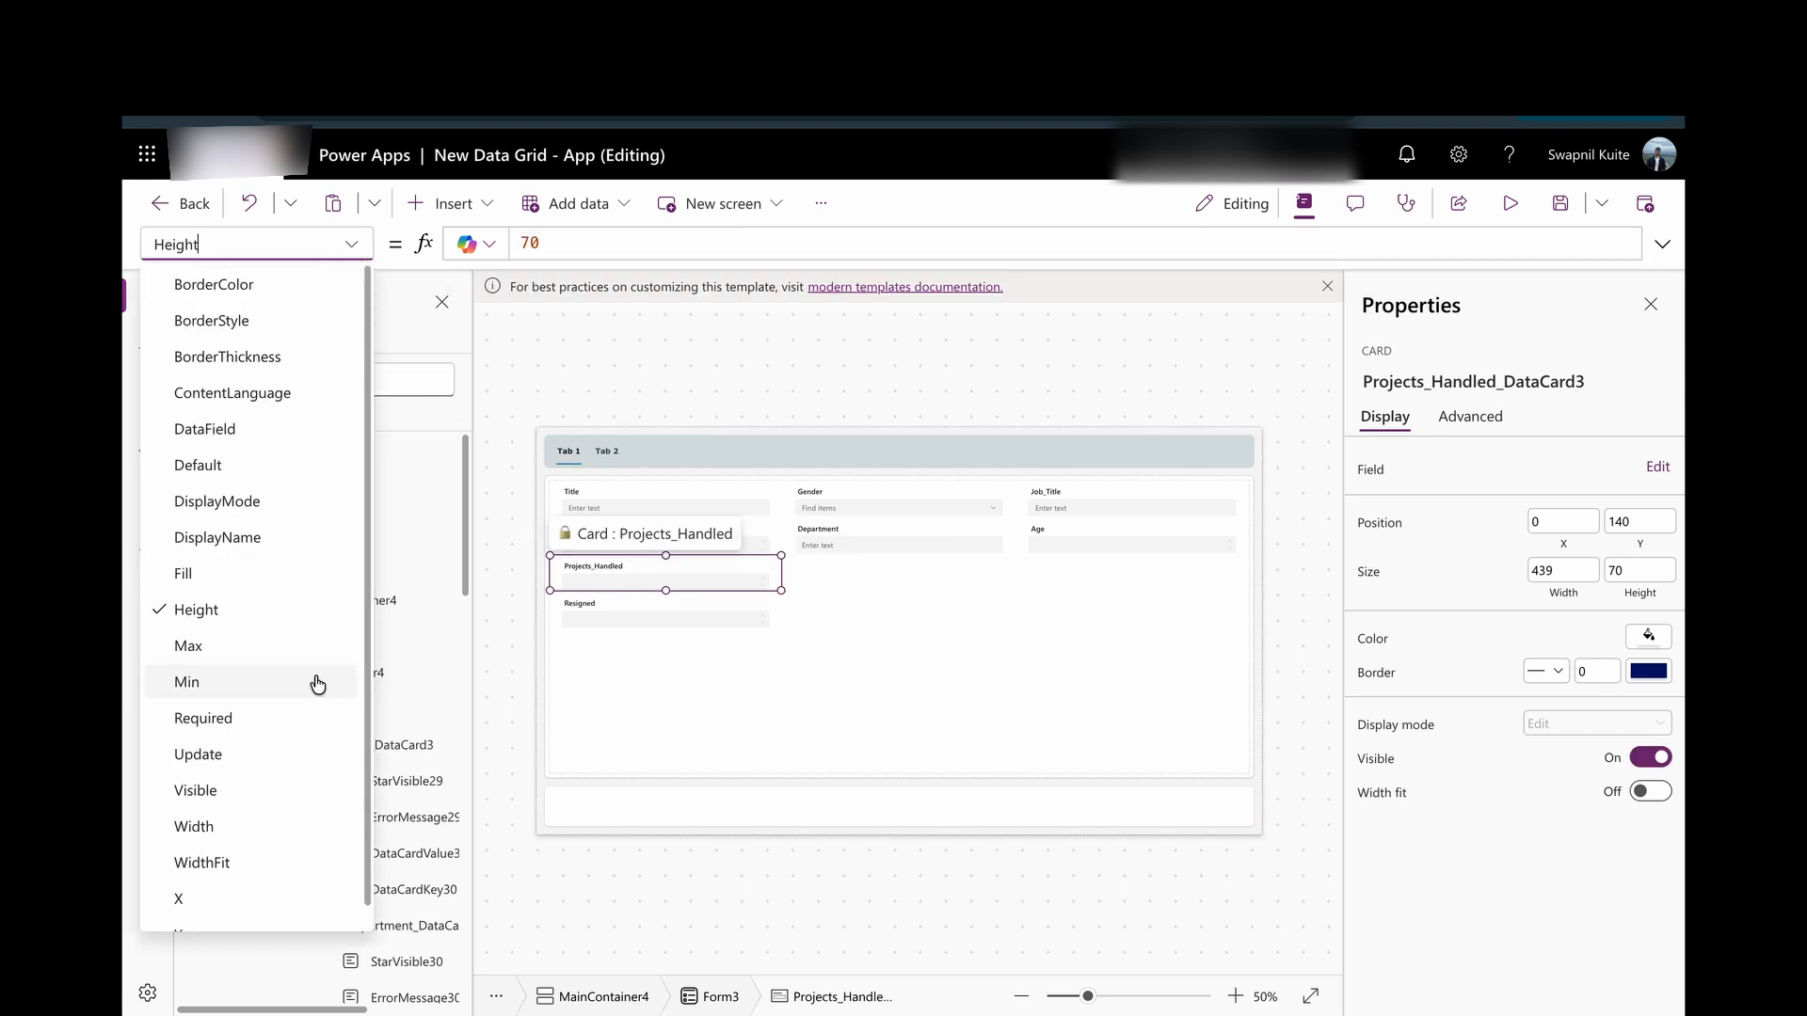
scroll(283, 715, down, 1)
click(249, 767)
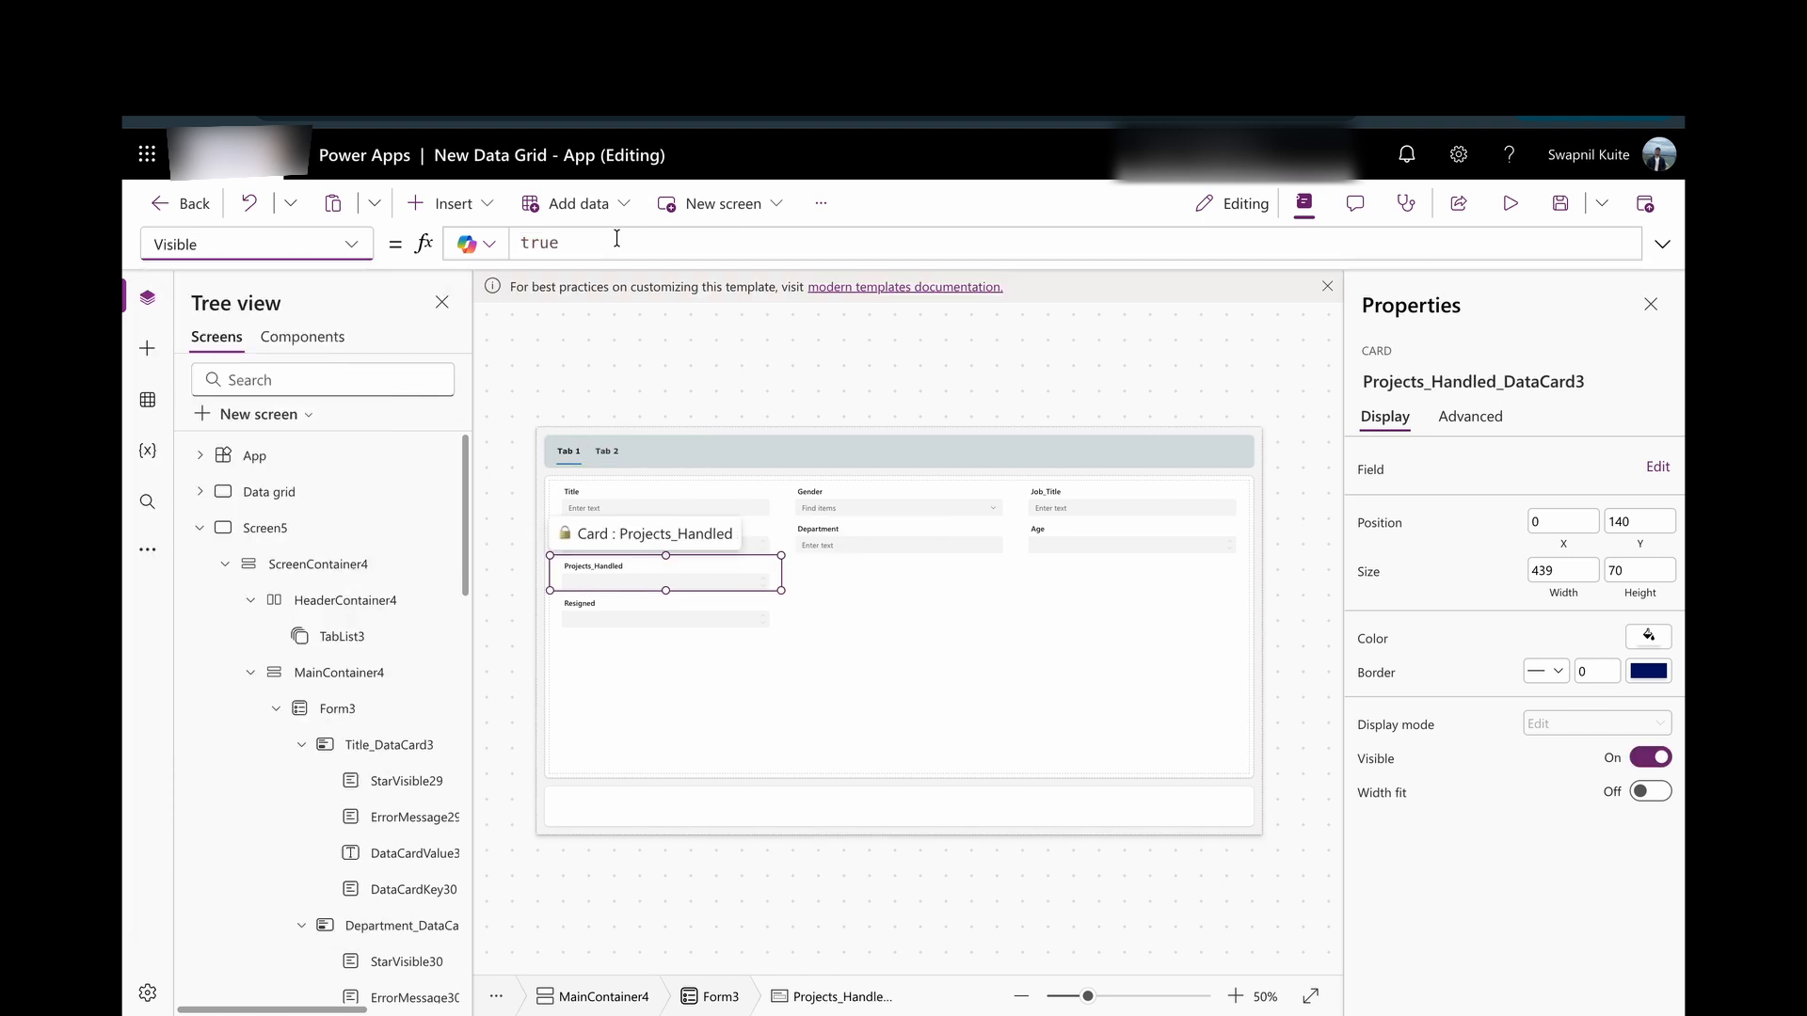
click(613, 243)
double_click(617, 243)
key(ctrl+v)
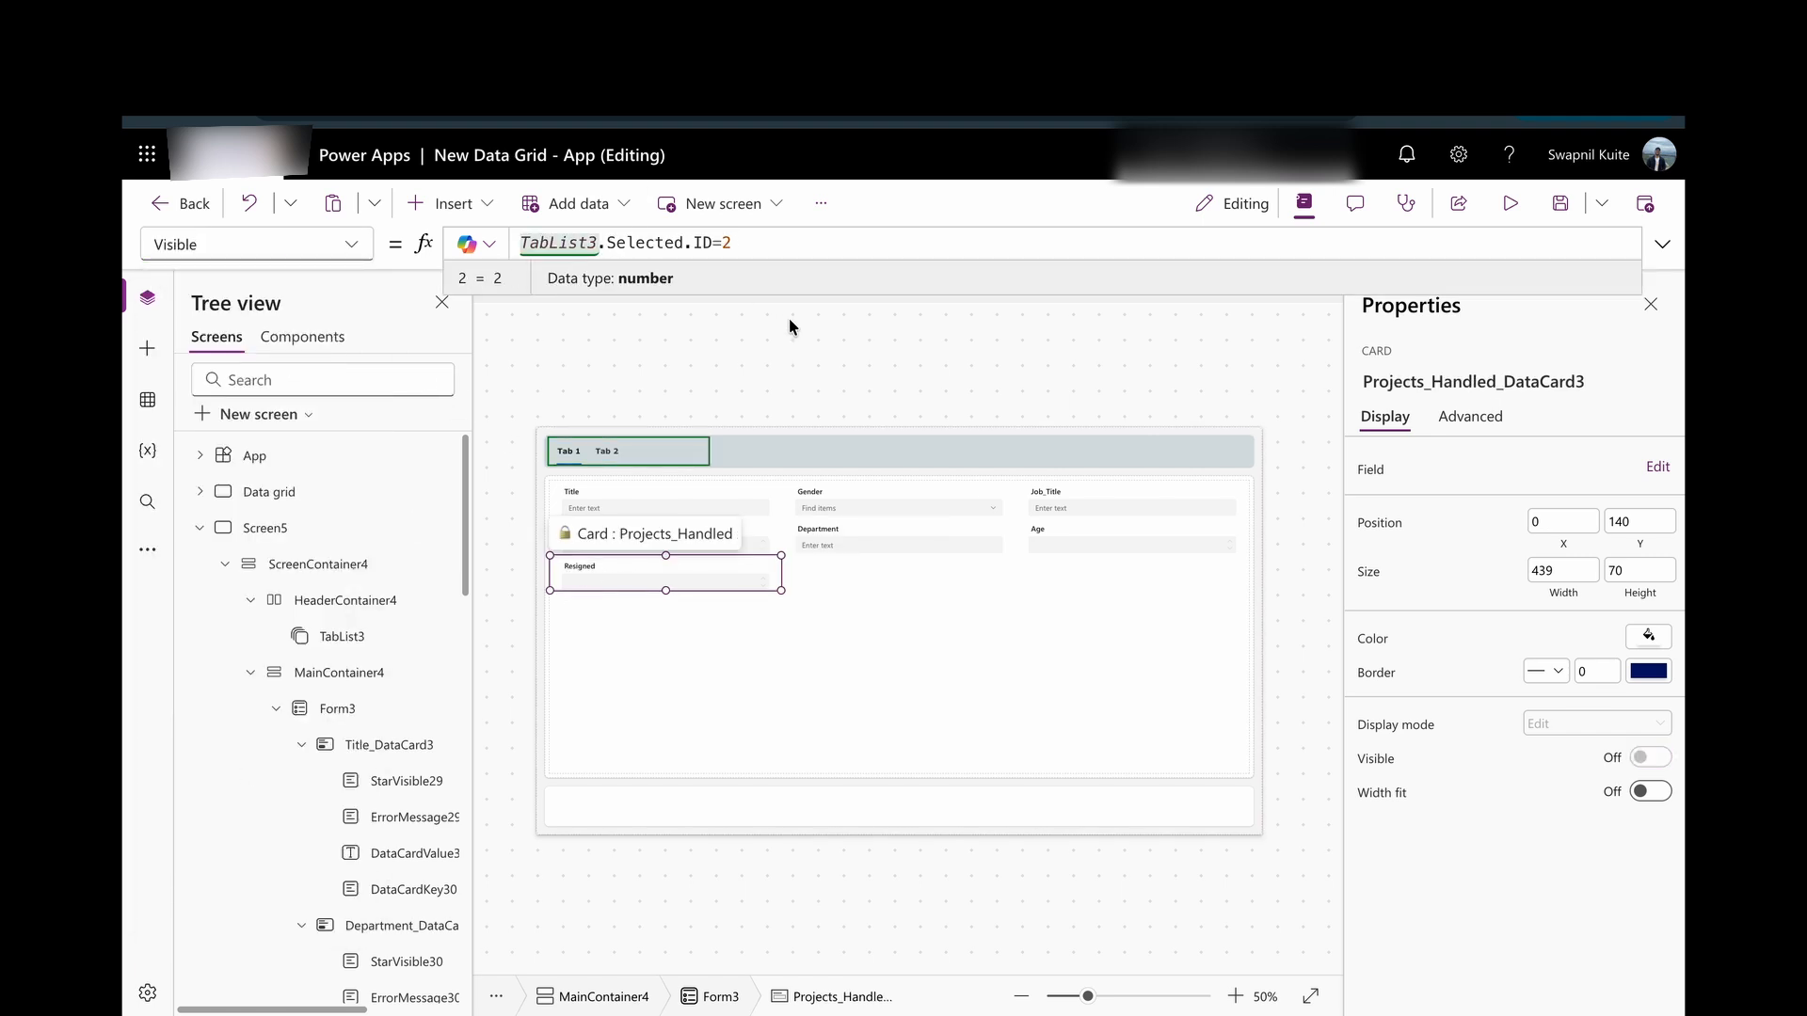
click(789, 318)
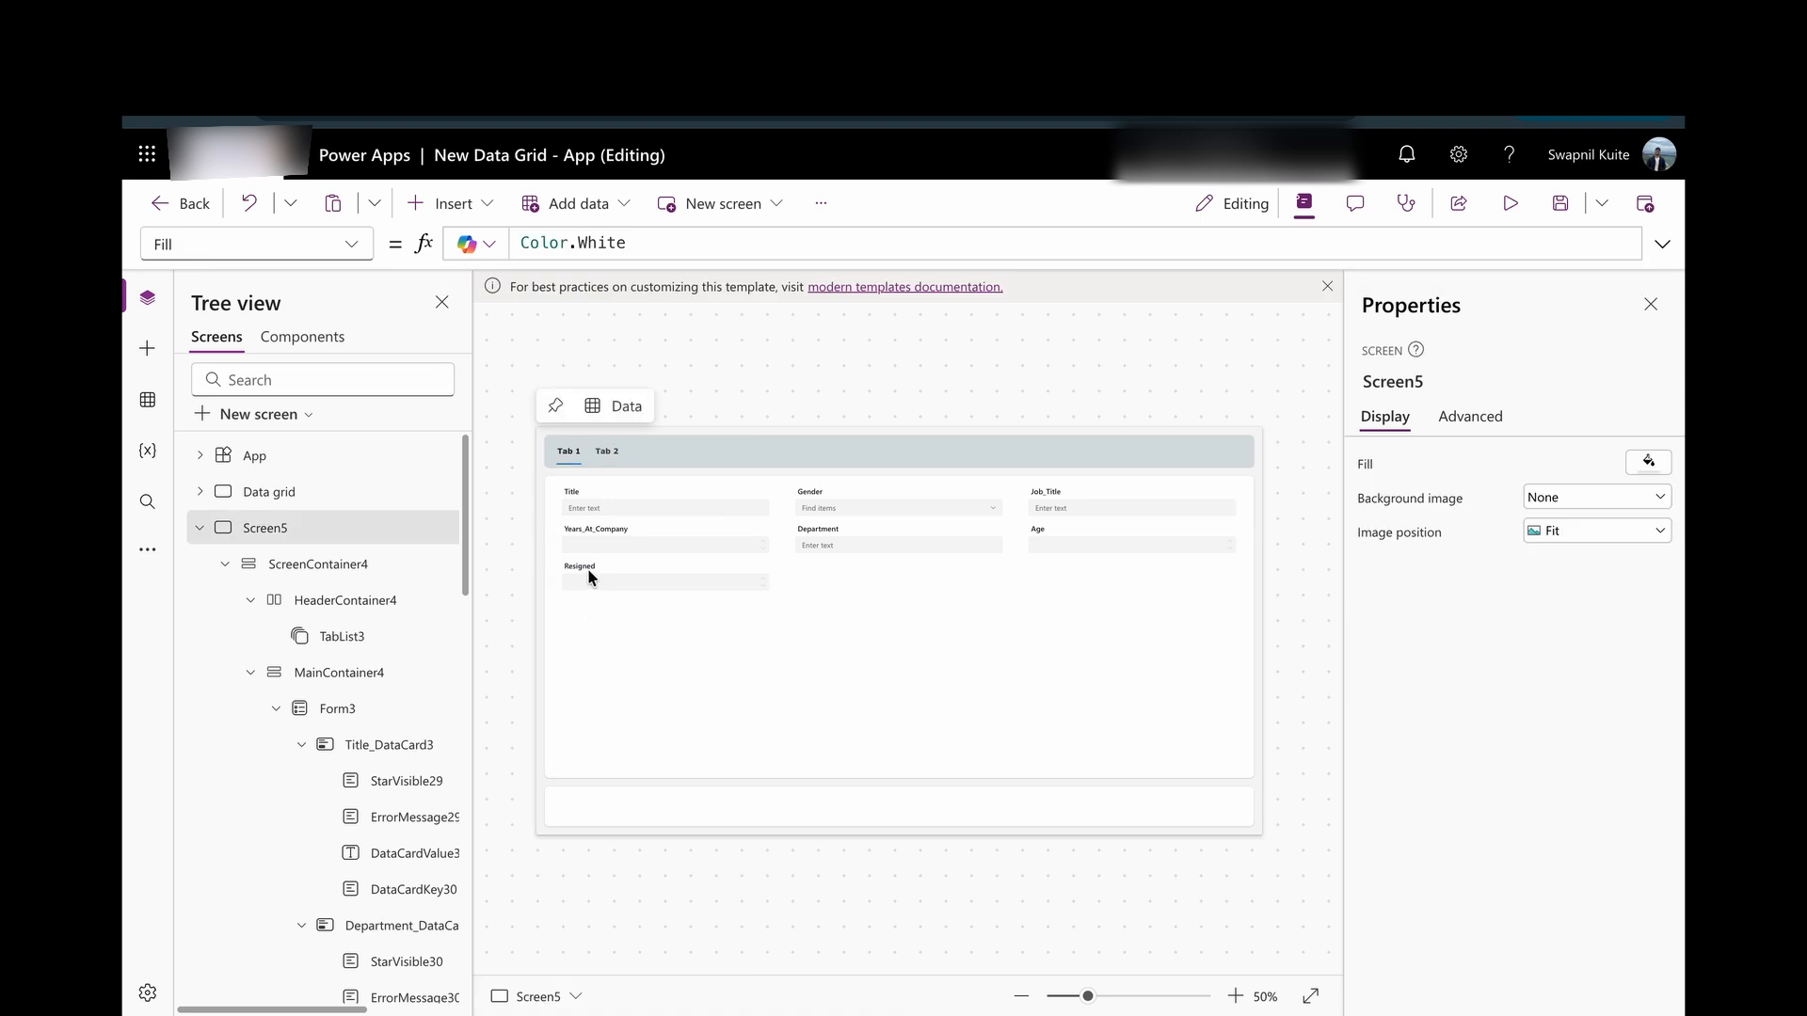
Open the Resigned card's Visible property formula and start a preview of the app.
click(701, 584)
click(348, 251)
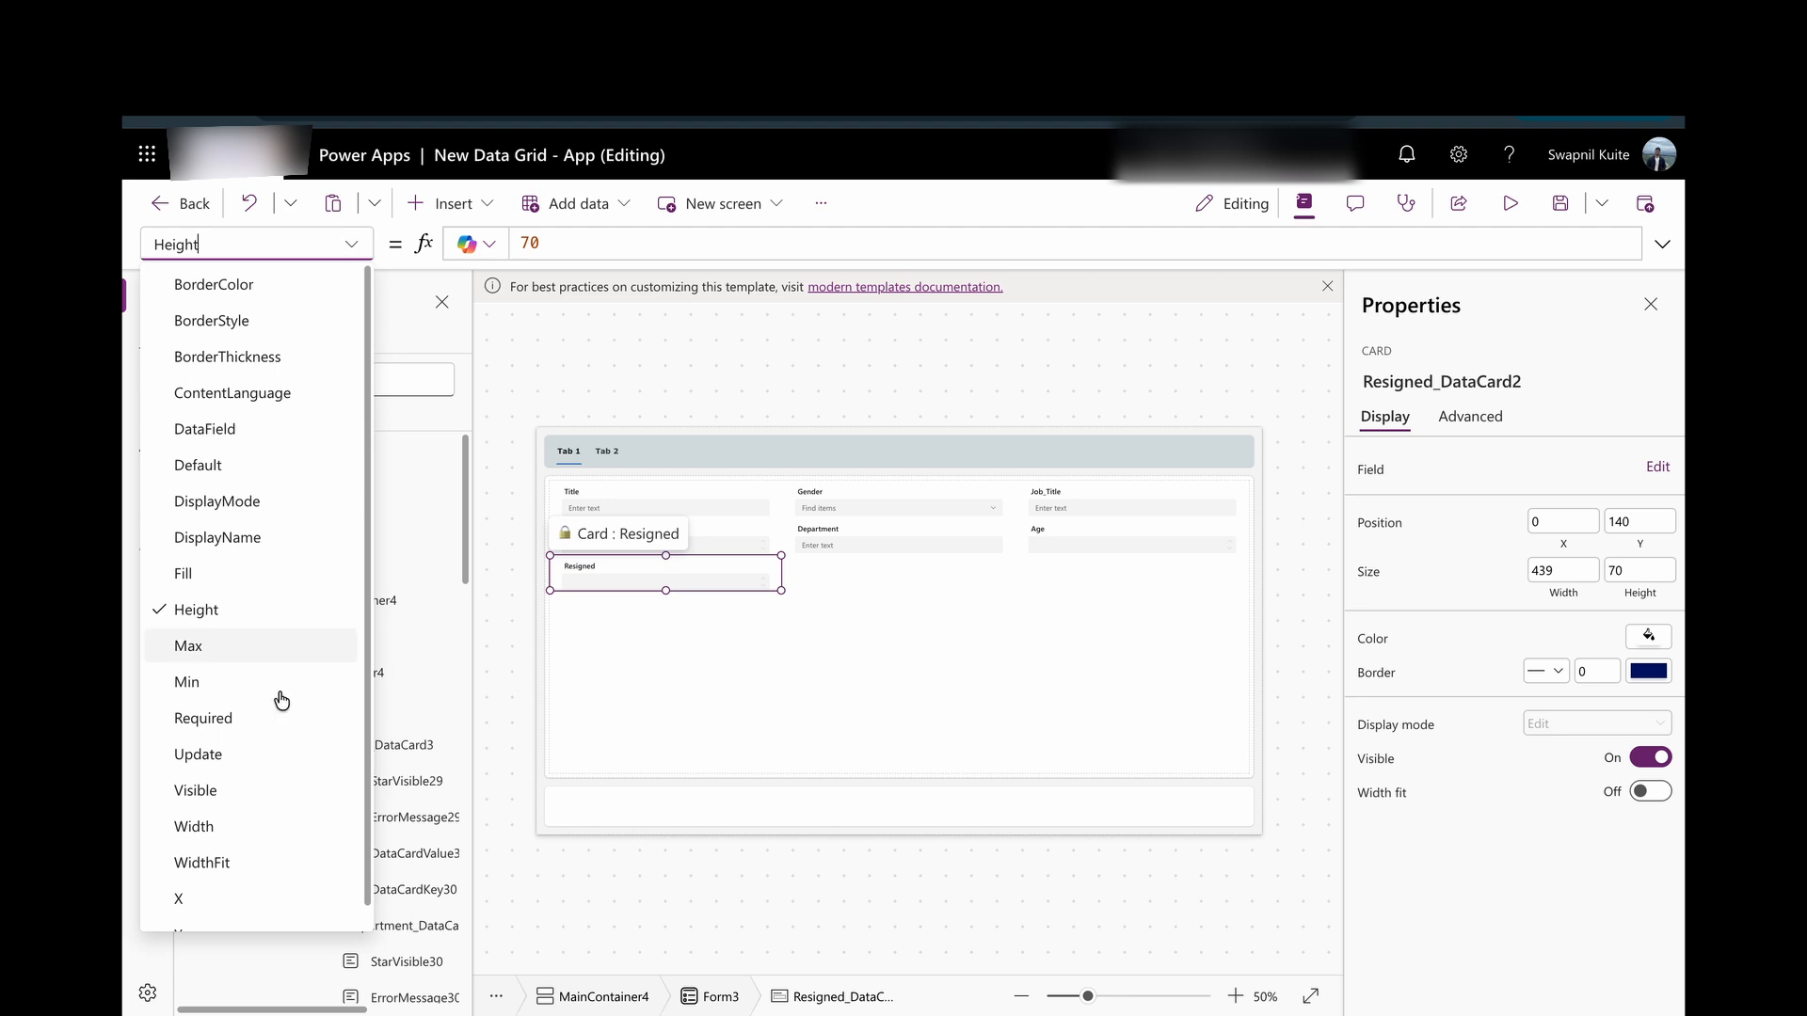
scroll(262, 734, down, 1)
click(243, 771)
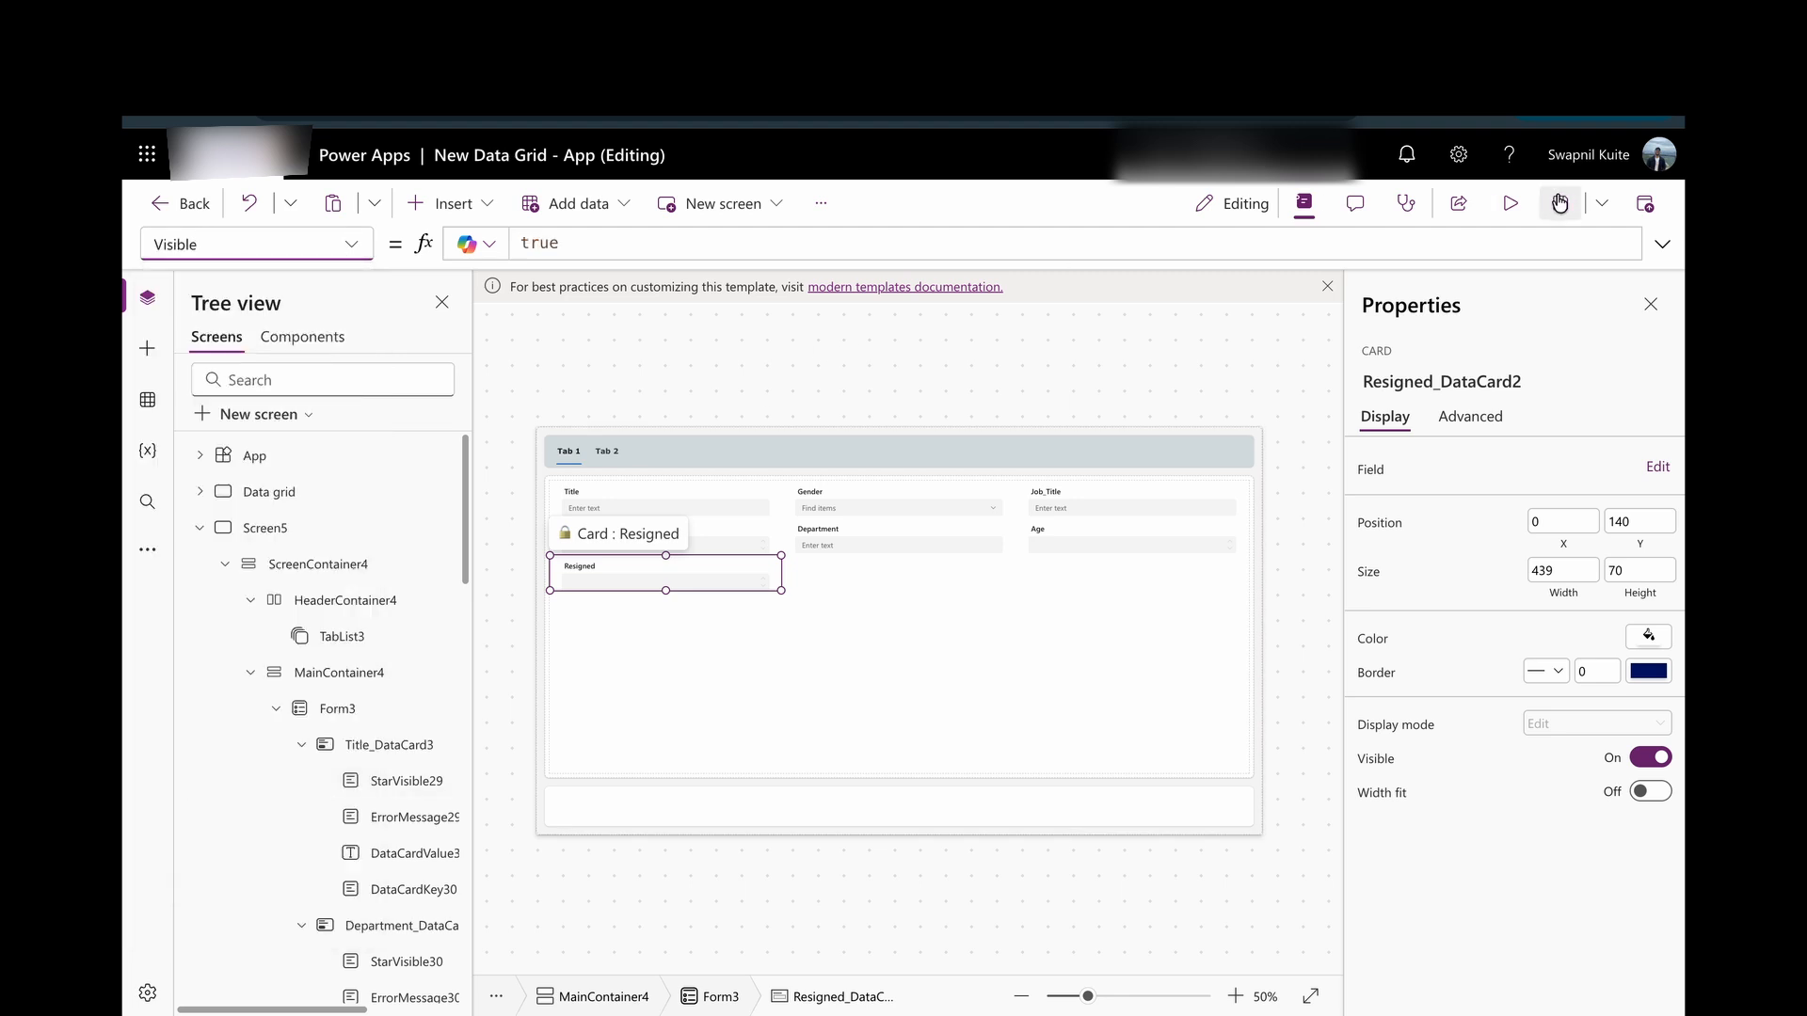
click(1510, 203)
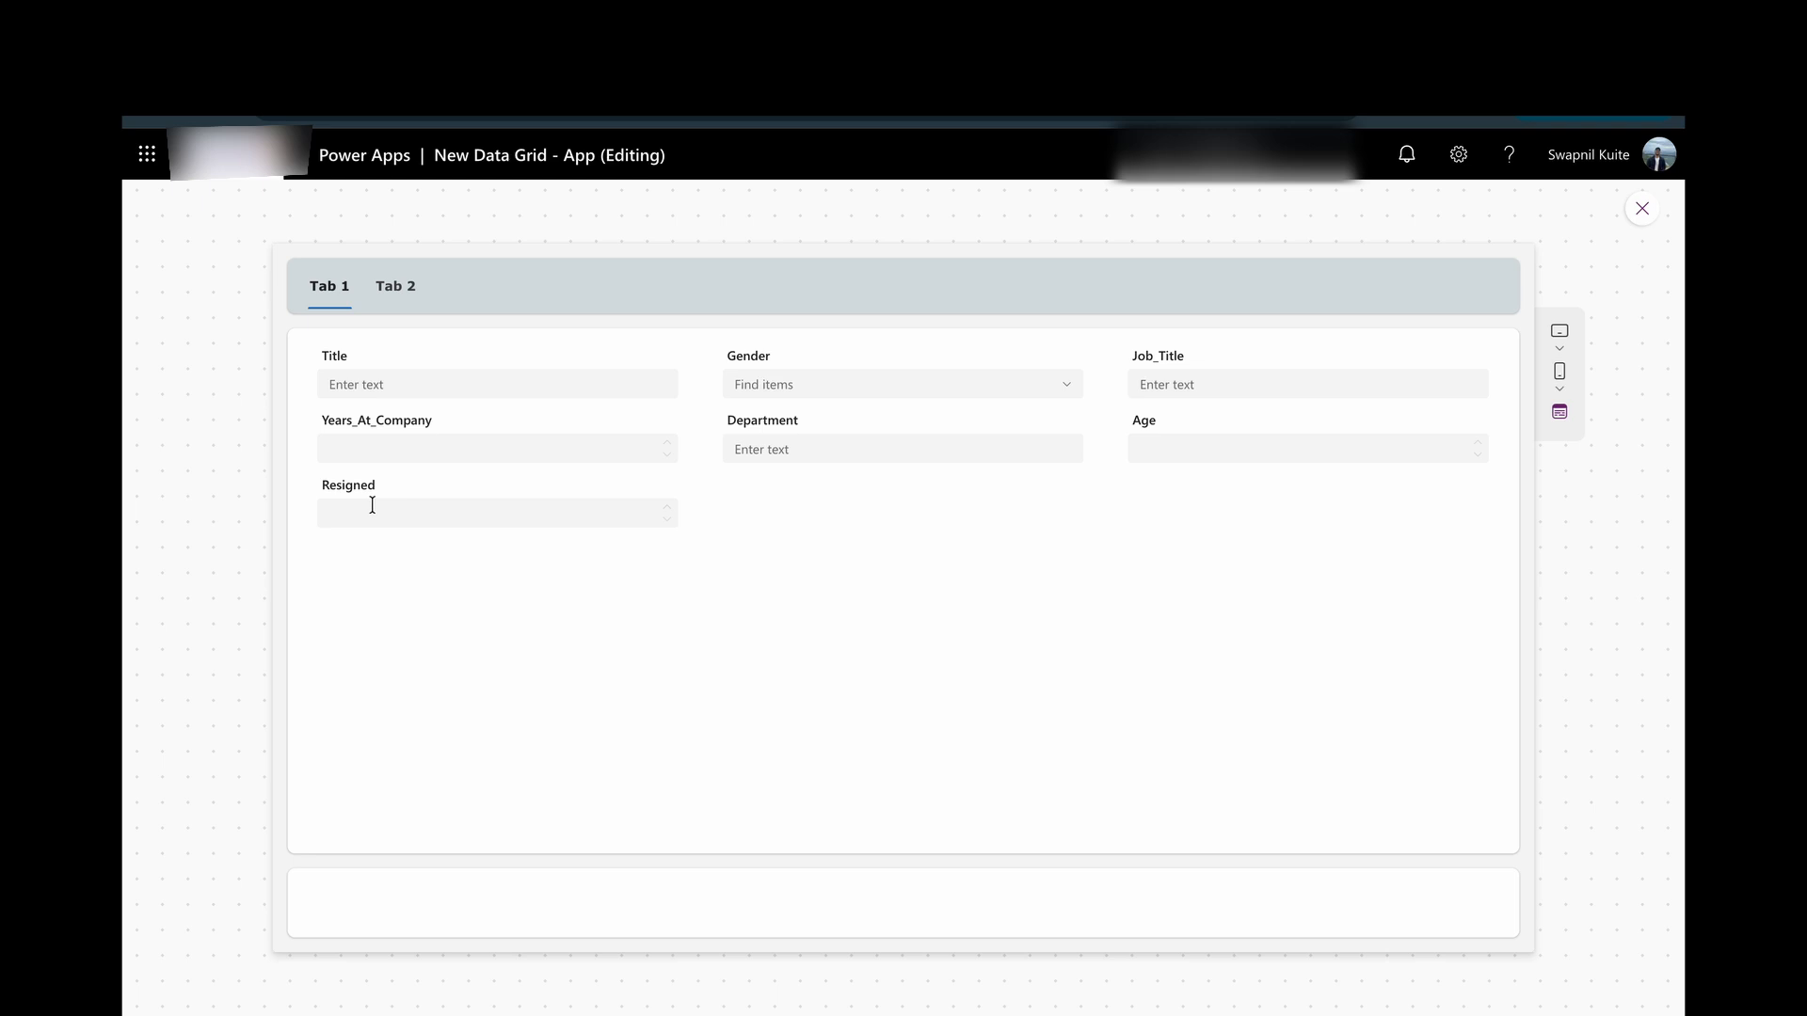
Check the cards shown under Tab 2 in the preview and return to editing.
click(393, 287)
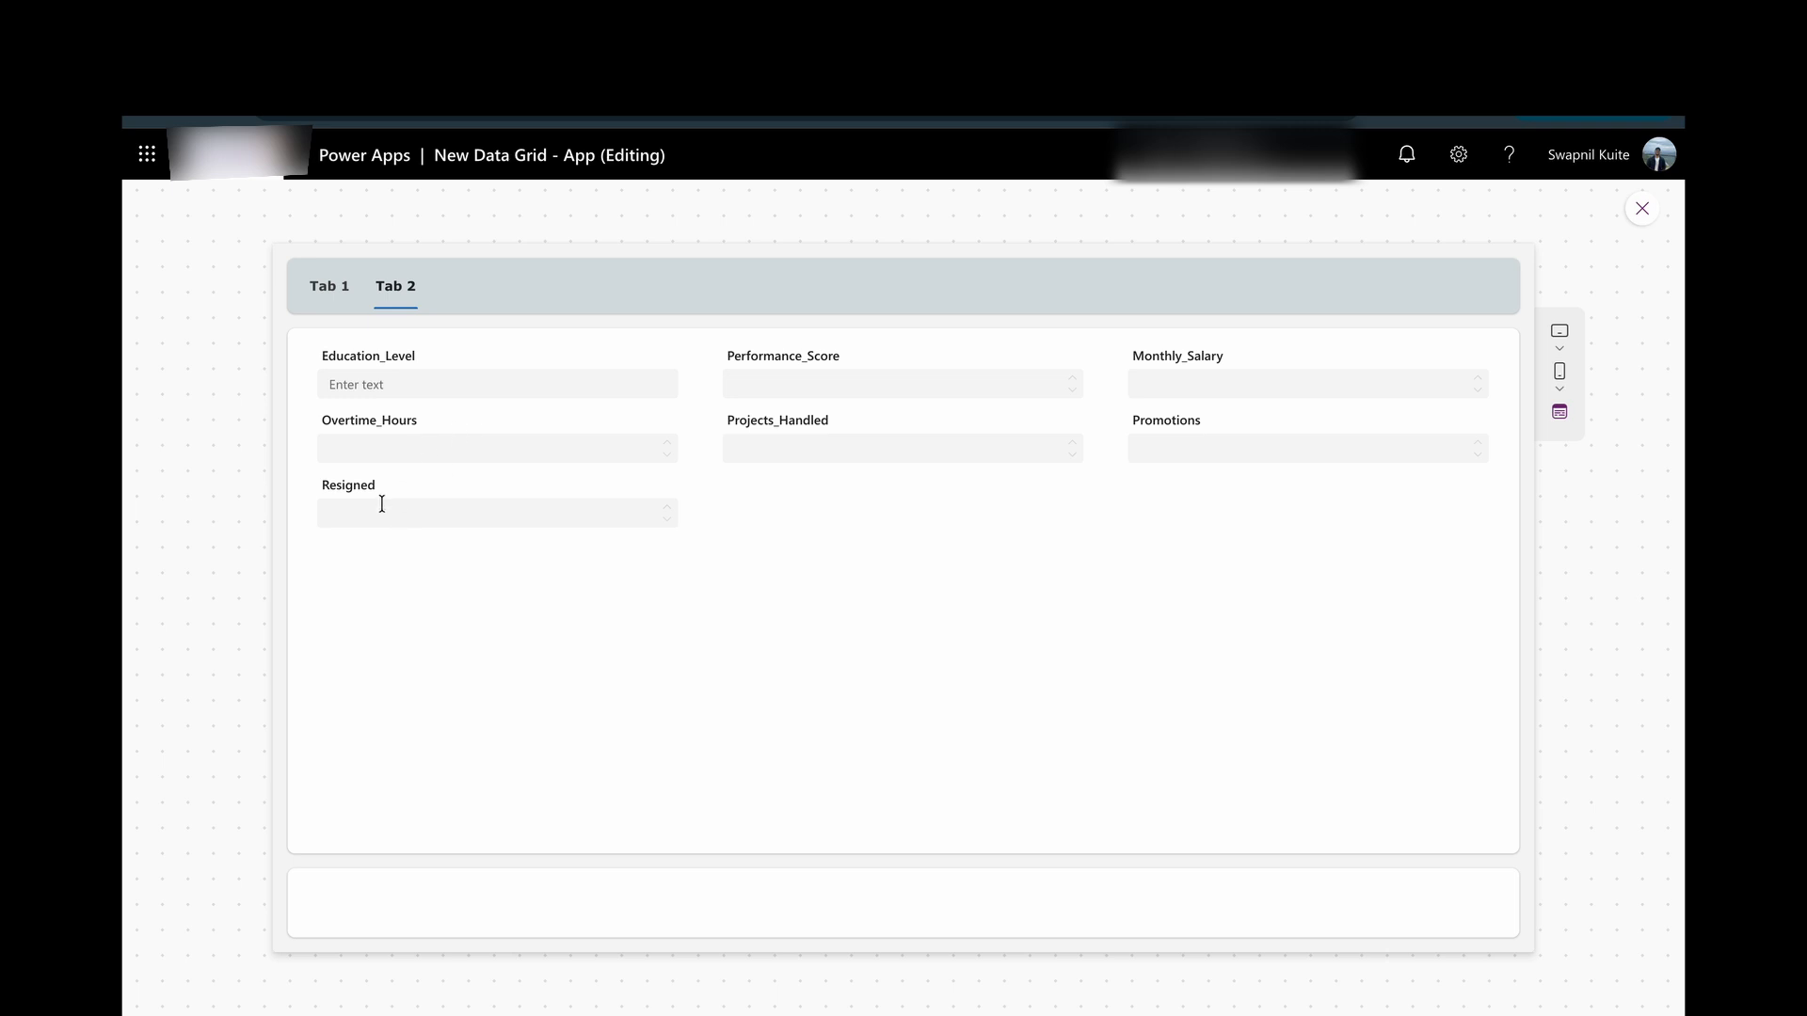
click(1641, 209)
click(1111, 664)
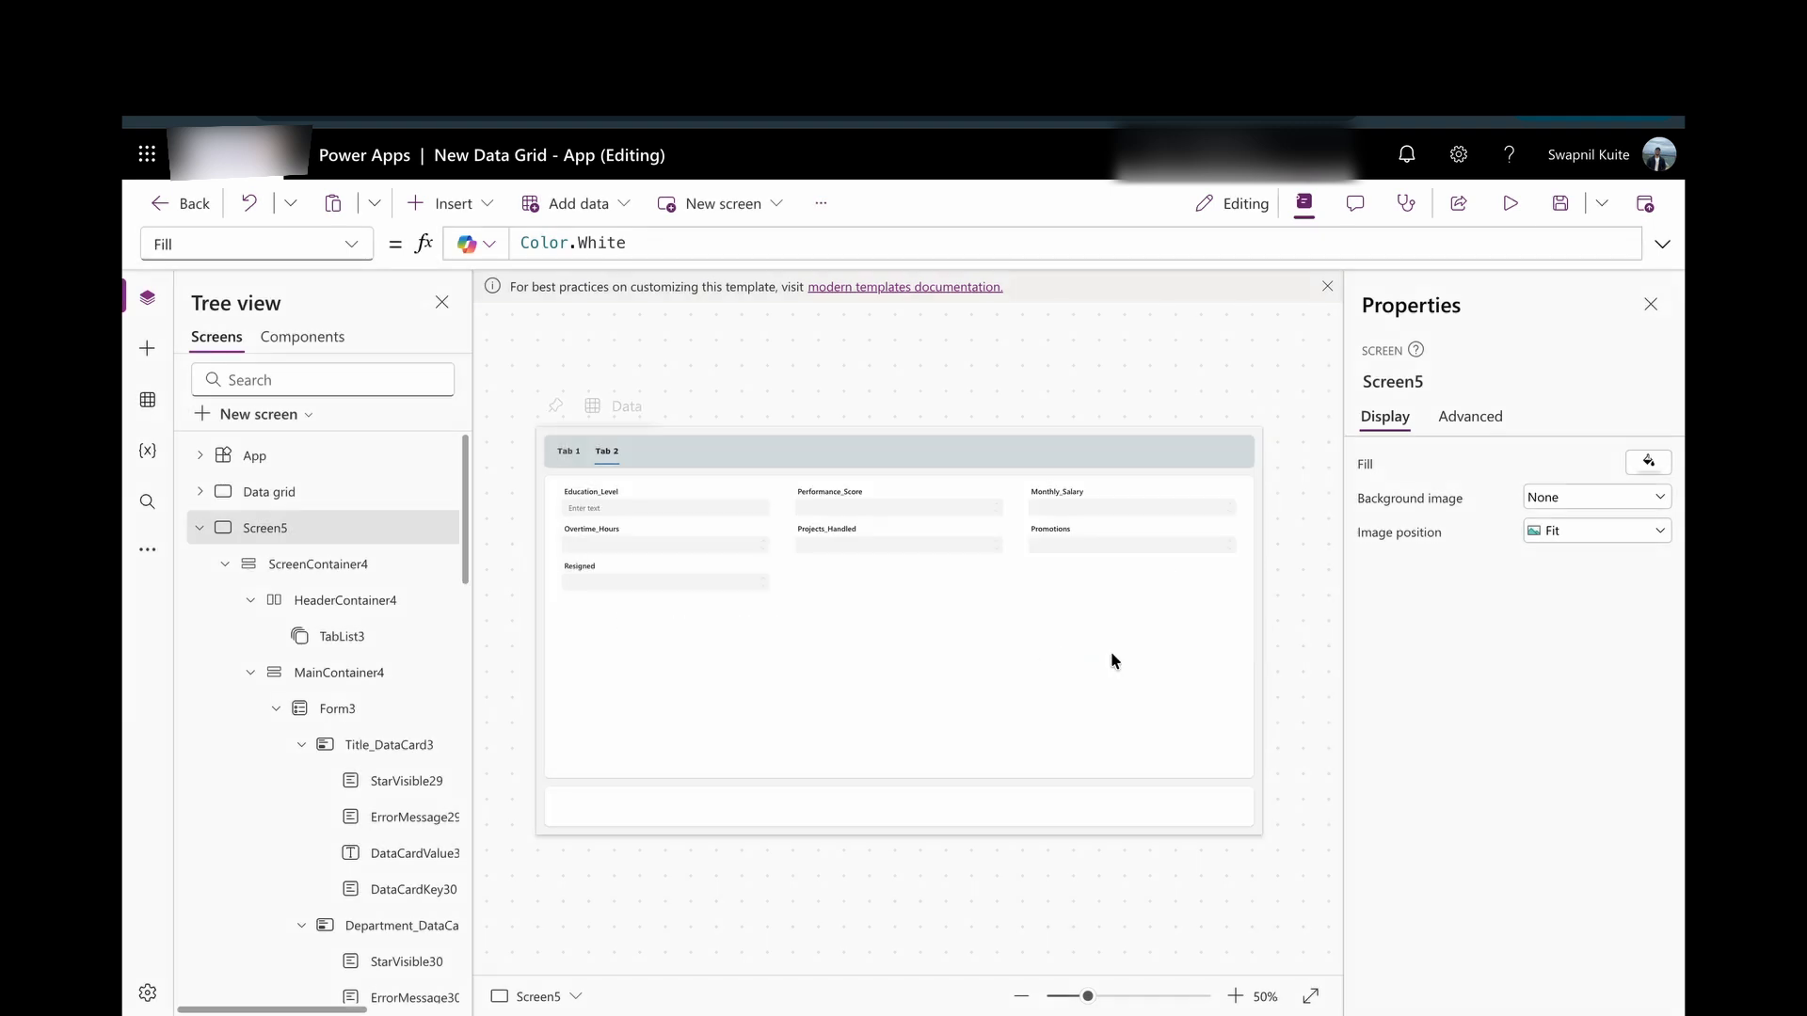
Set the Resigned card's Visible property to TabList3.Selected.ID=2.
click(589, 570)
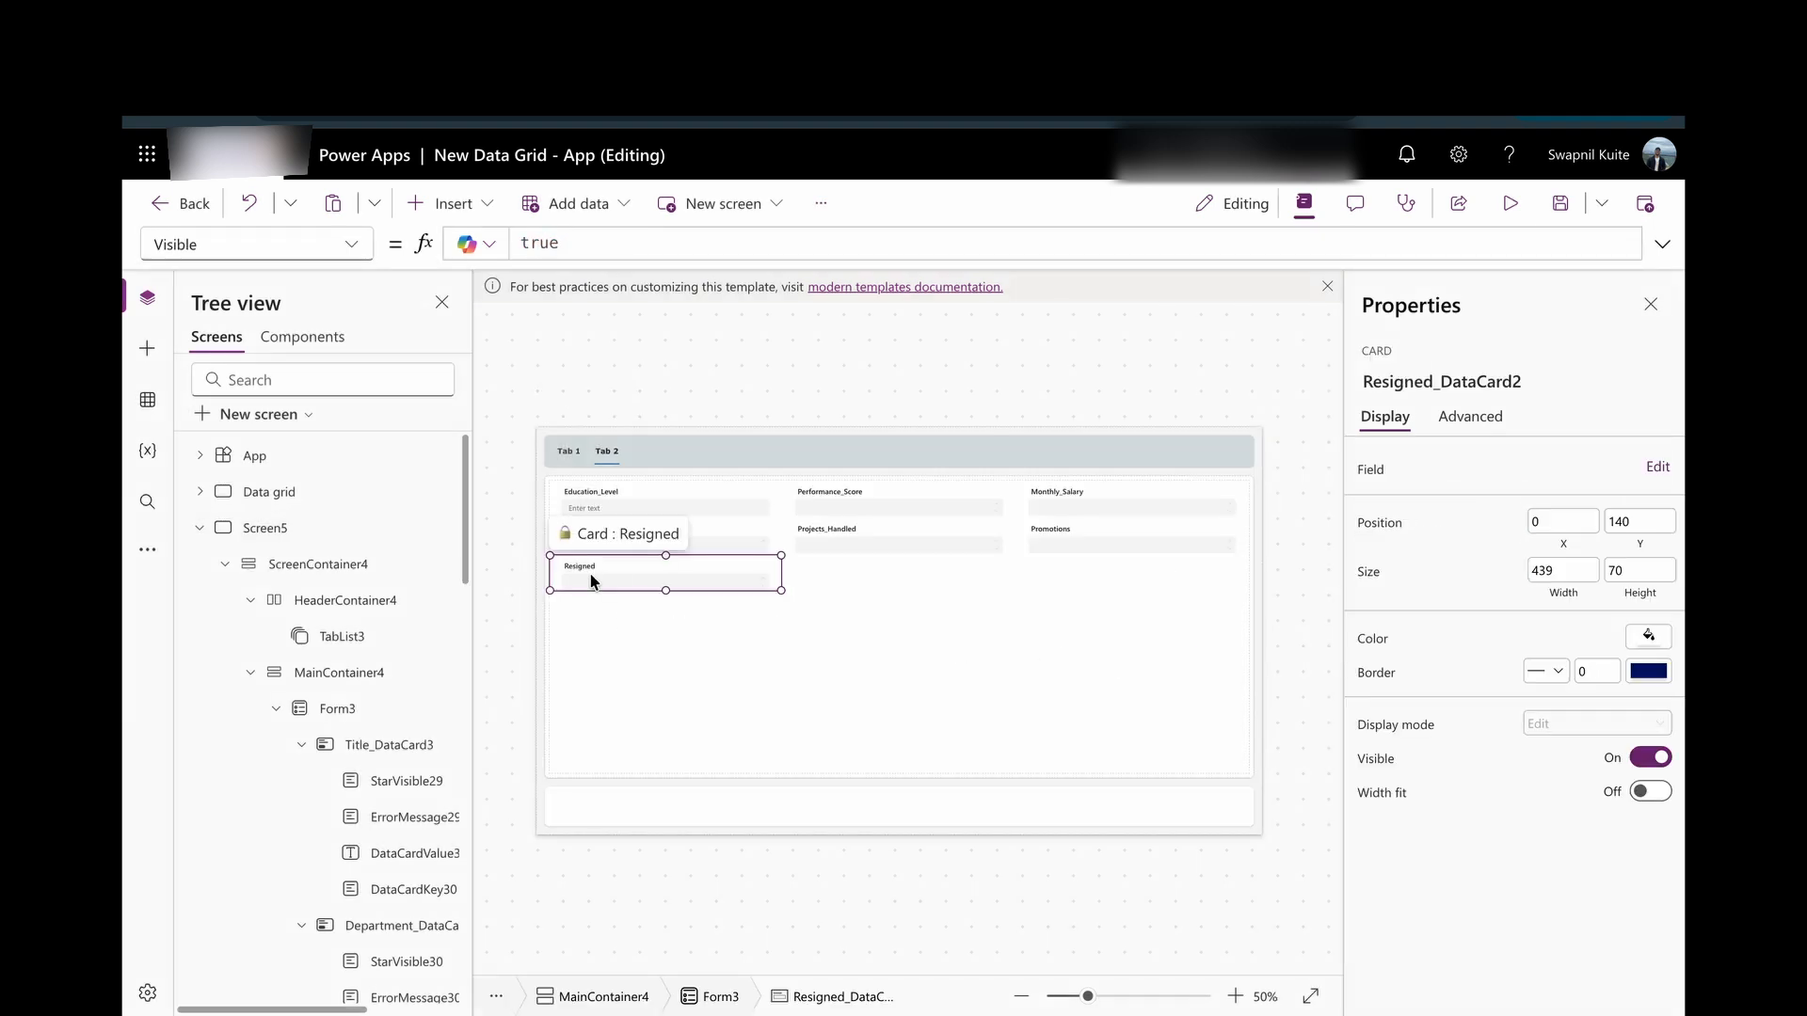
click(348, 247)
click(646, 246)
key(ctrl+a)
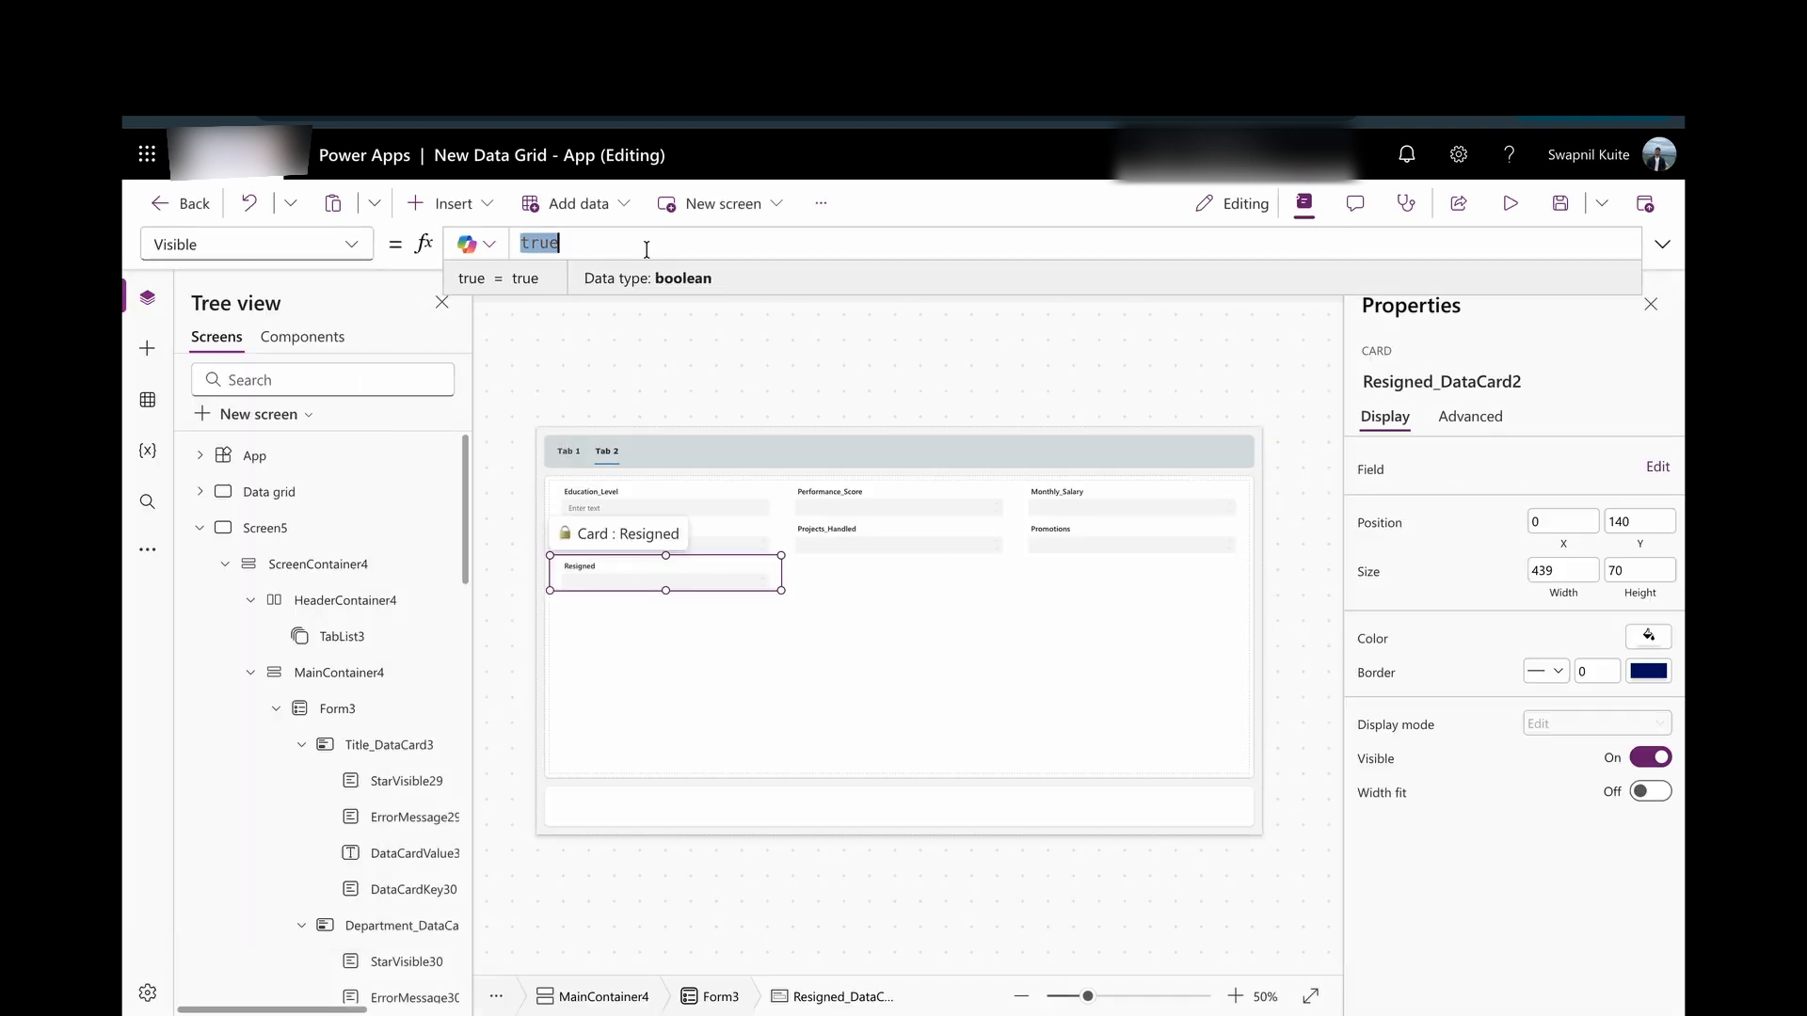
text(TabList3.Selected.ID=2)
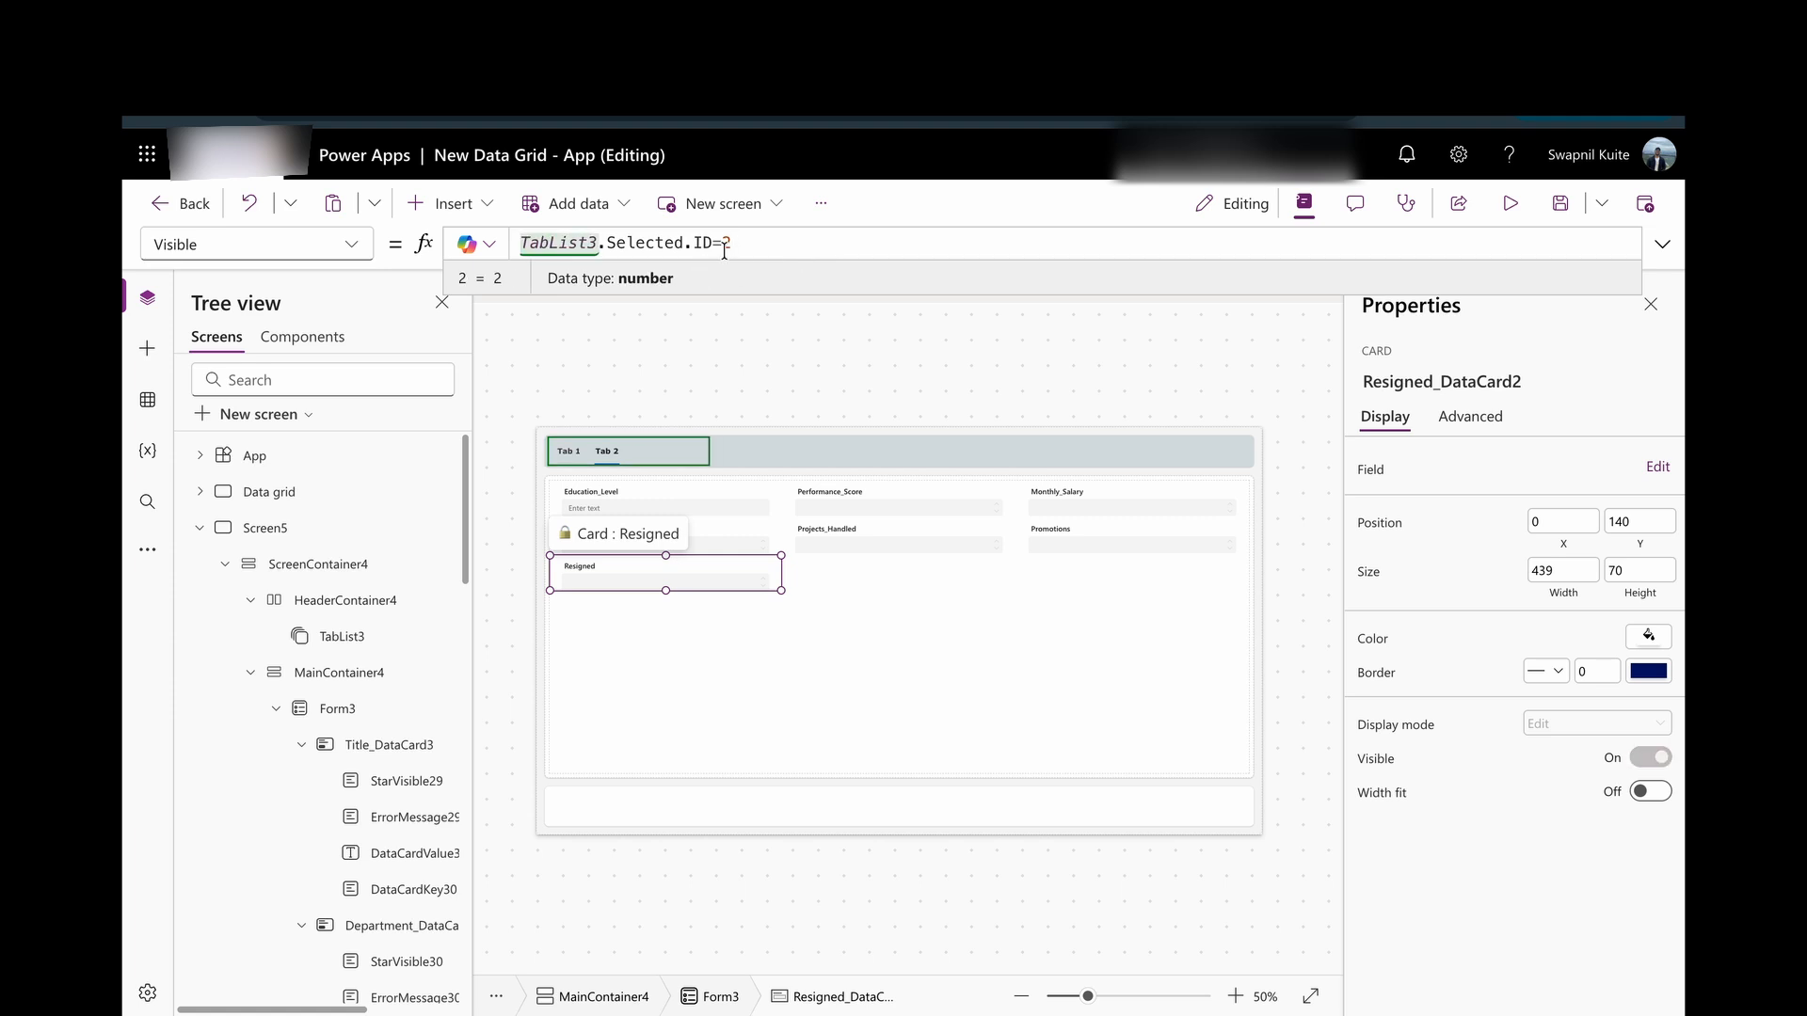
click(726, 606)
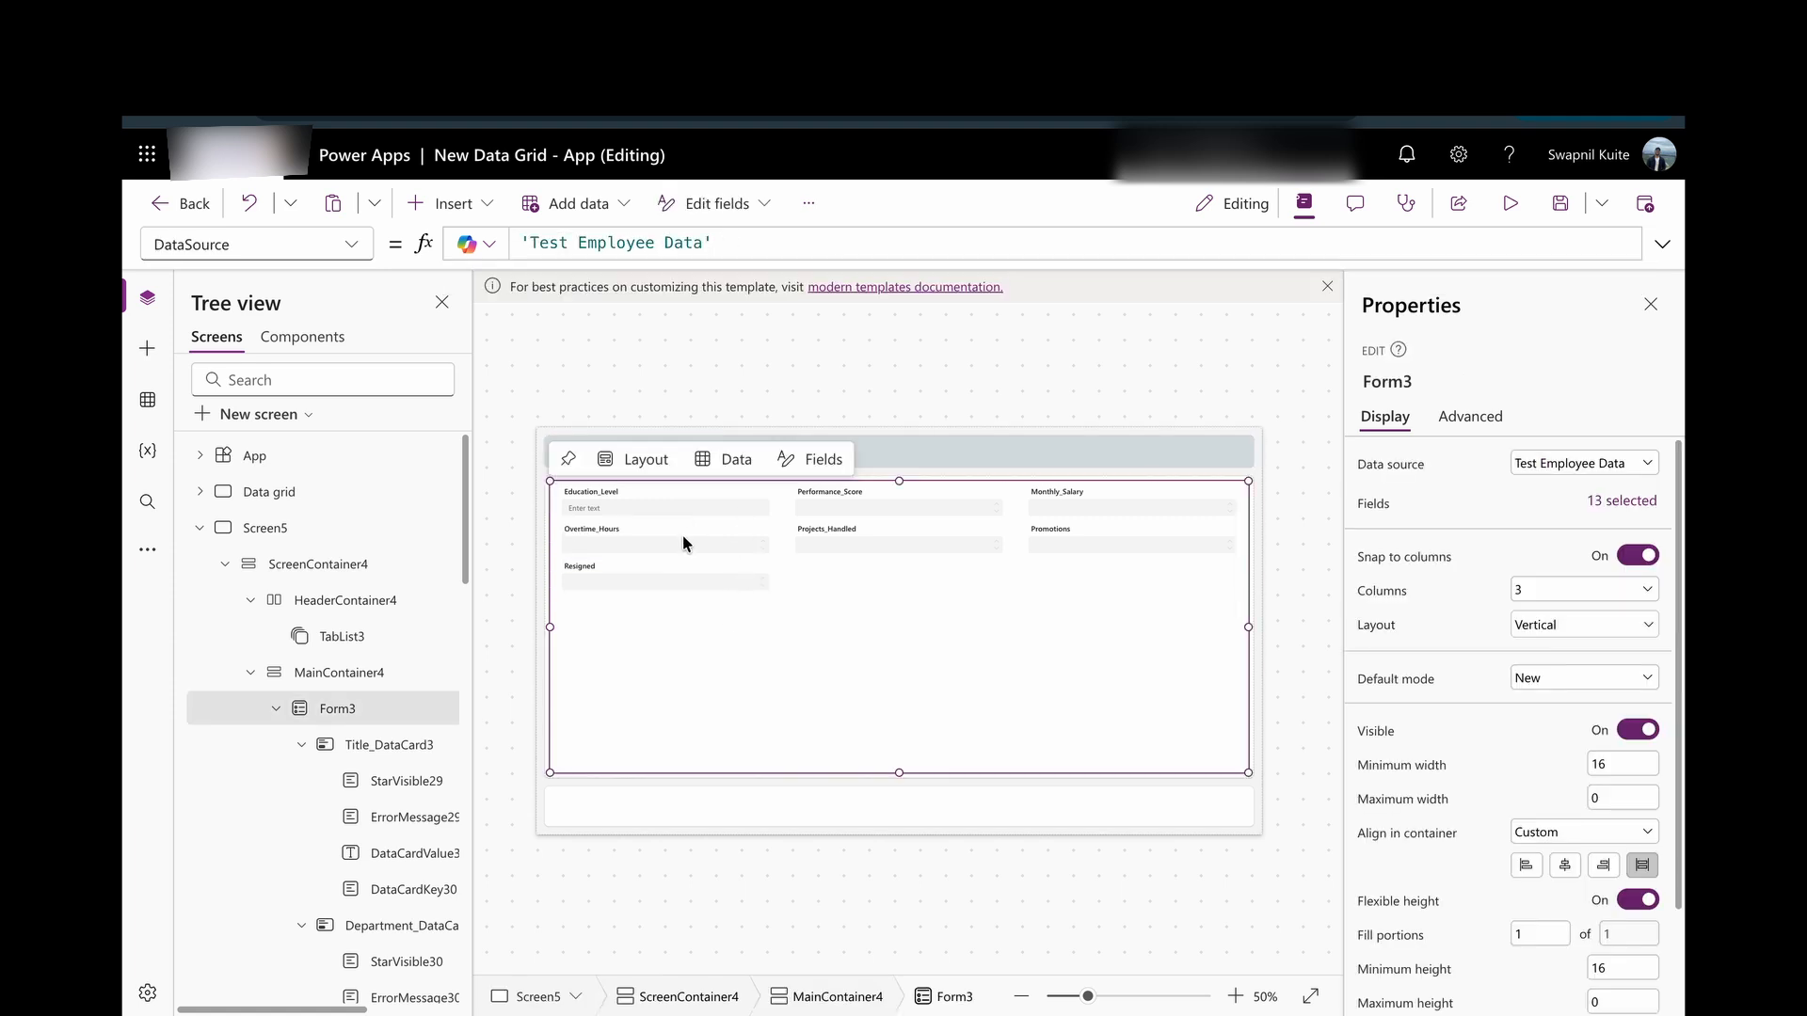
Preview the screen, switch to Tab 1 and back to Tab 2 to check the form's cards, and close the preview.
click(1510, 204)
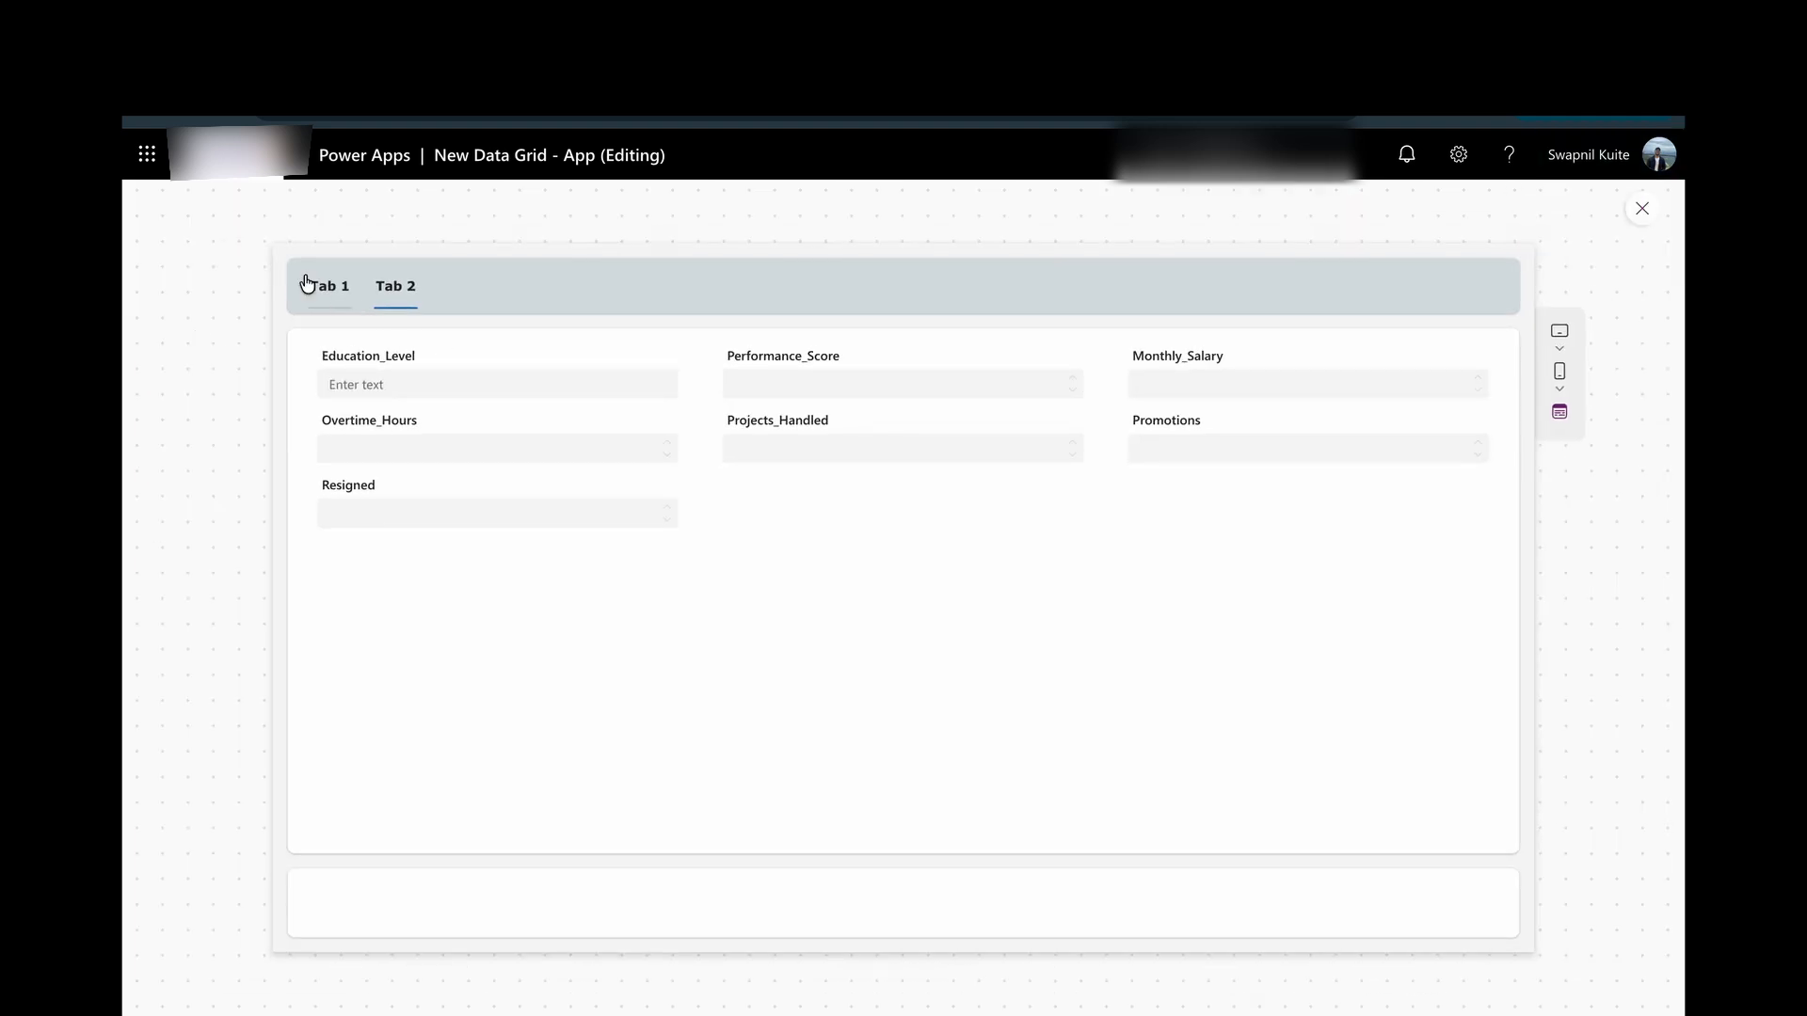
click(322, 294)
click(381, 296)
click(1642, 209)
click(1144, 667)
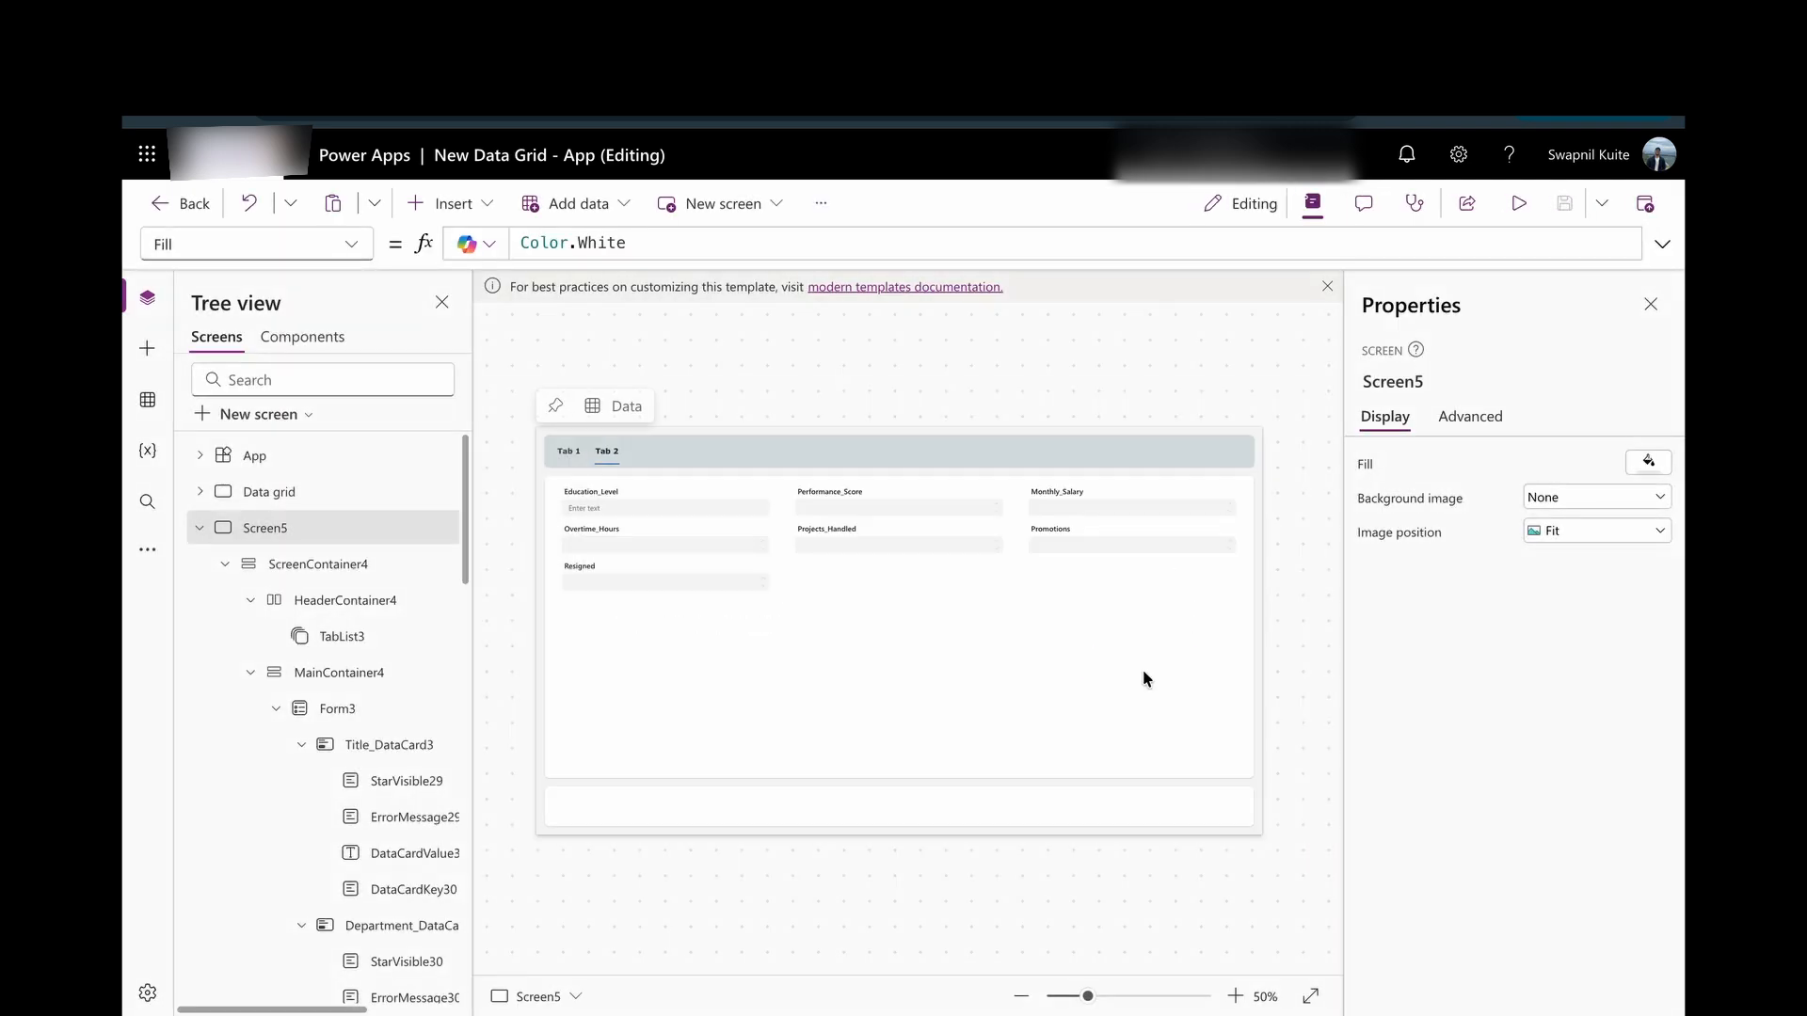
Insert a button into the empty footer container below the form.
click(899, 807)
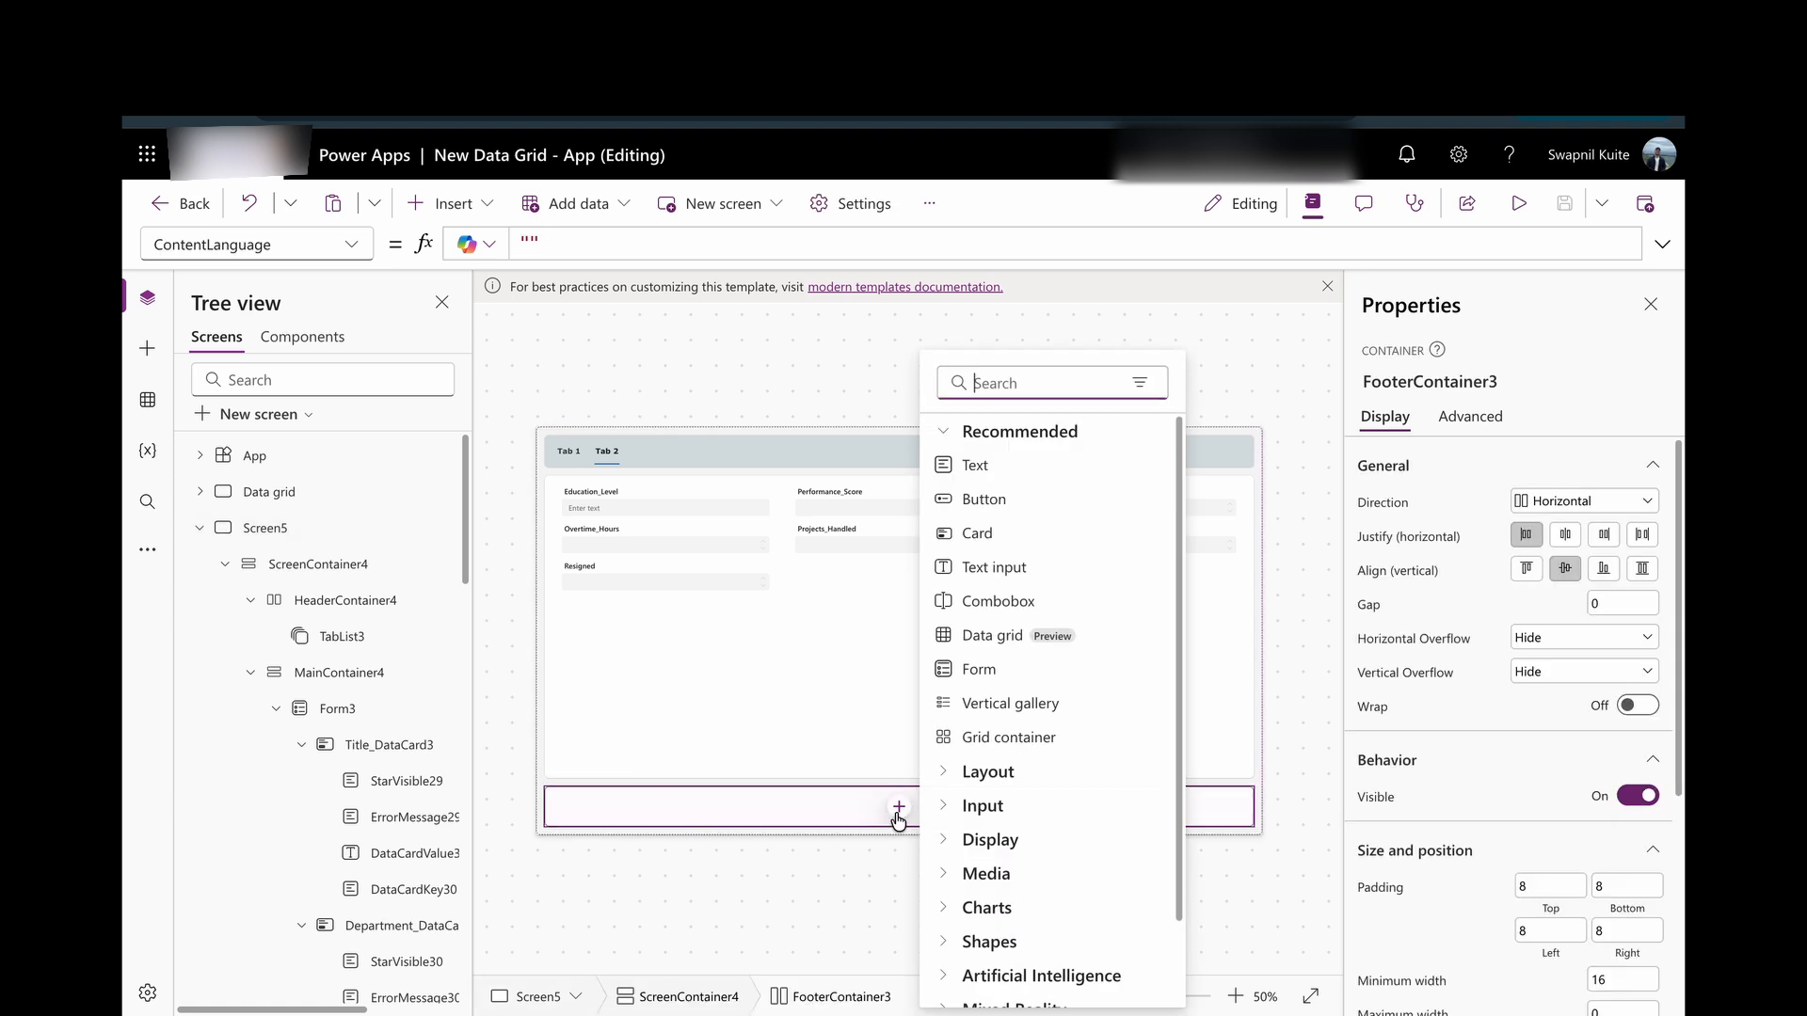
key(Escape)
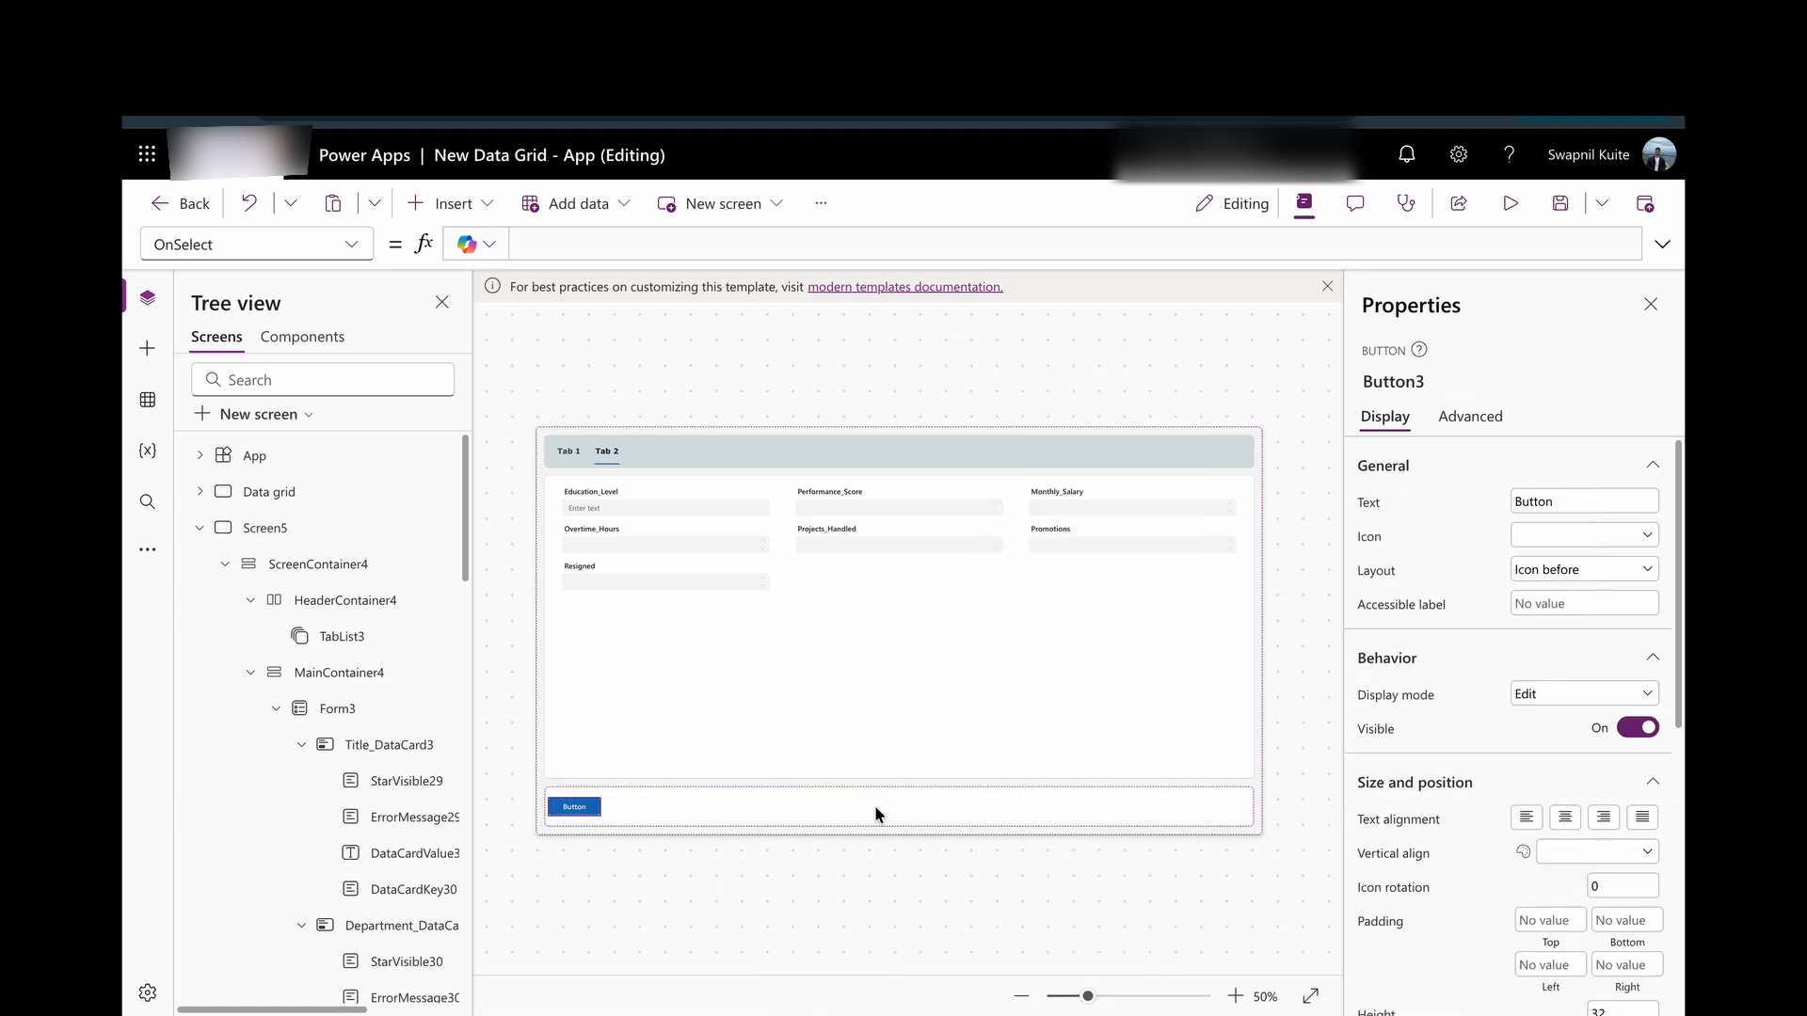
click(792, 747)
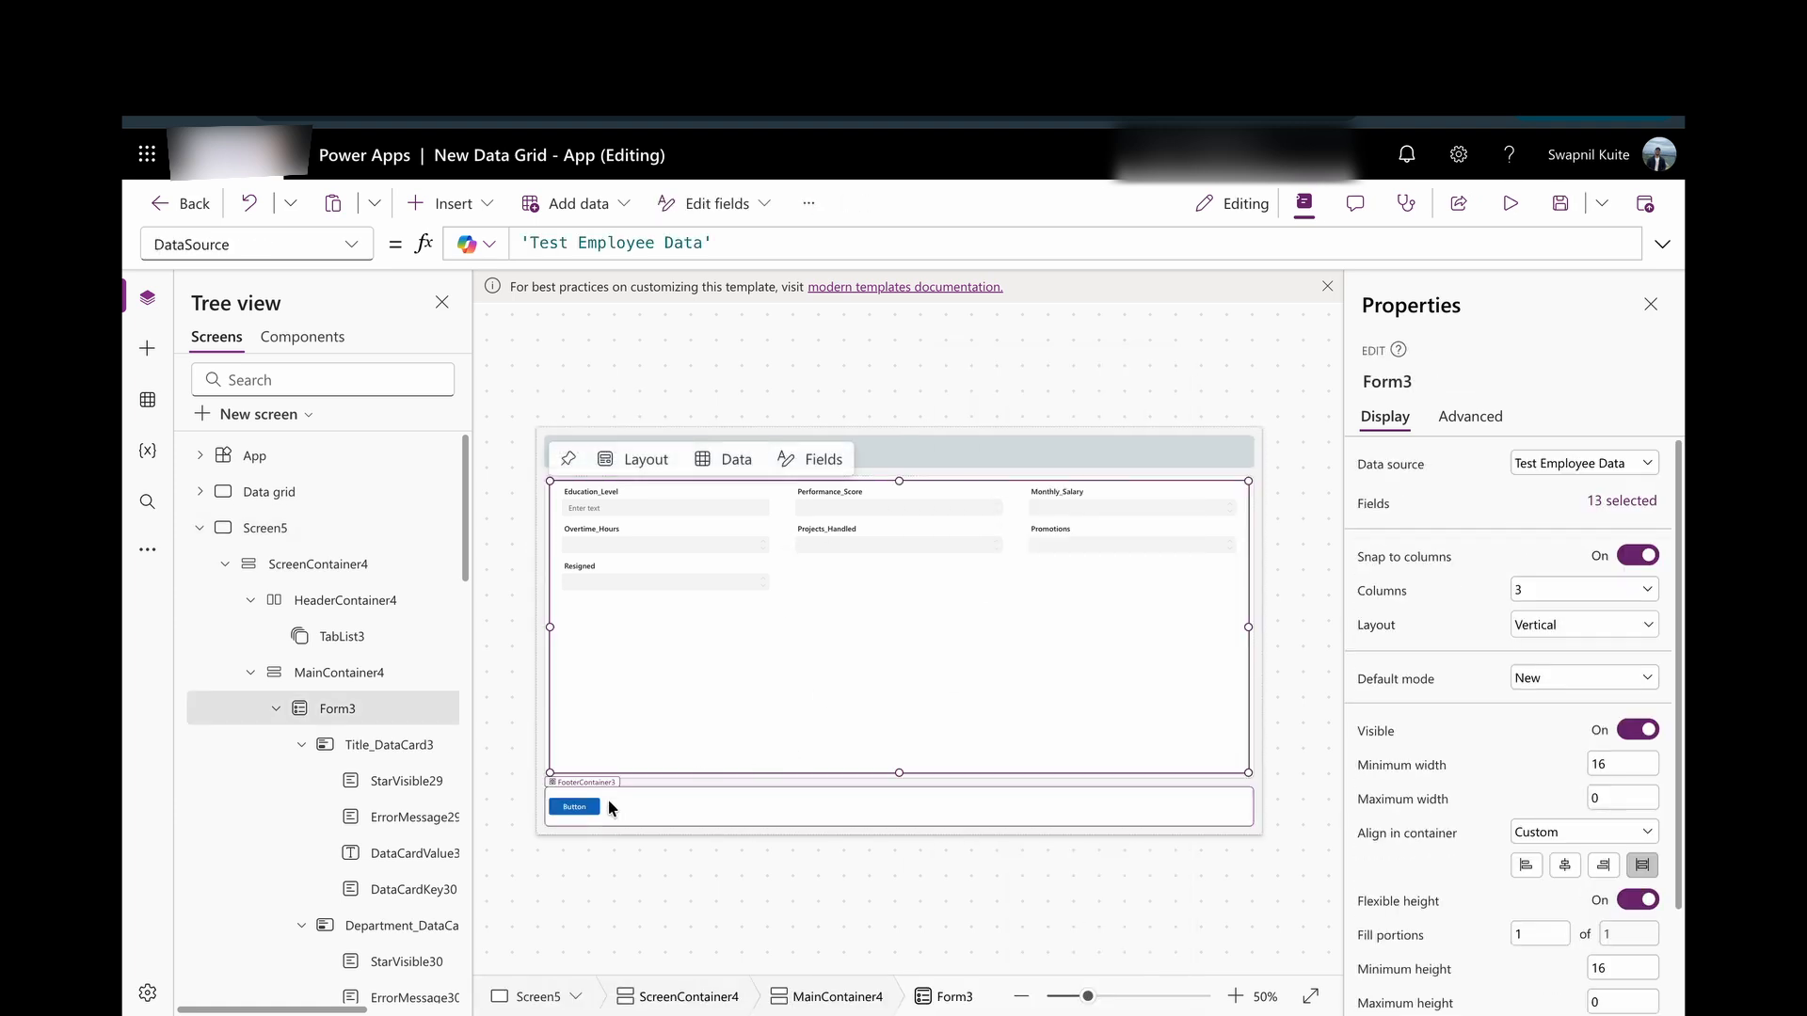
Centre the footer container's contents horizontally so the button sits in the middle.
click(576, 808)
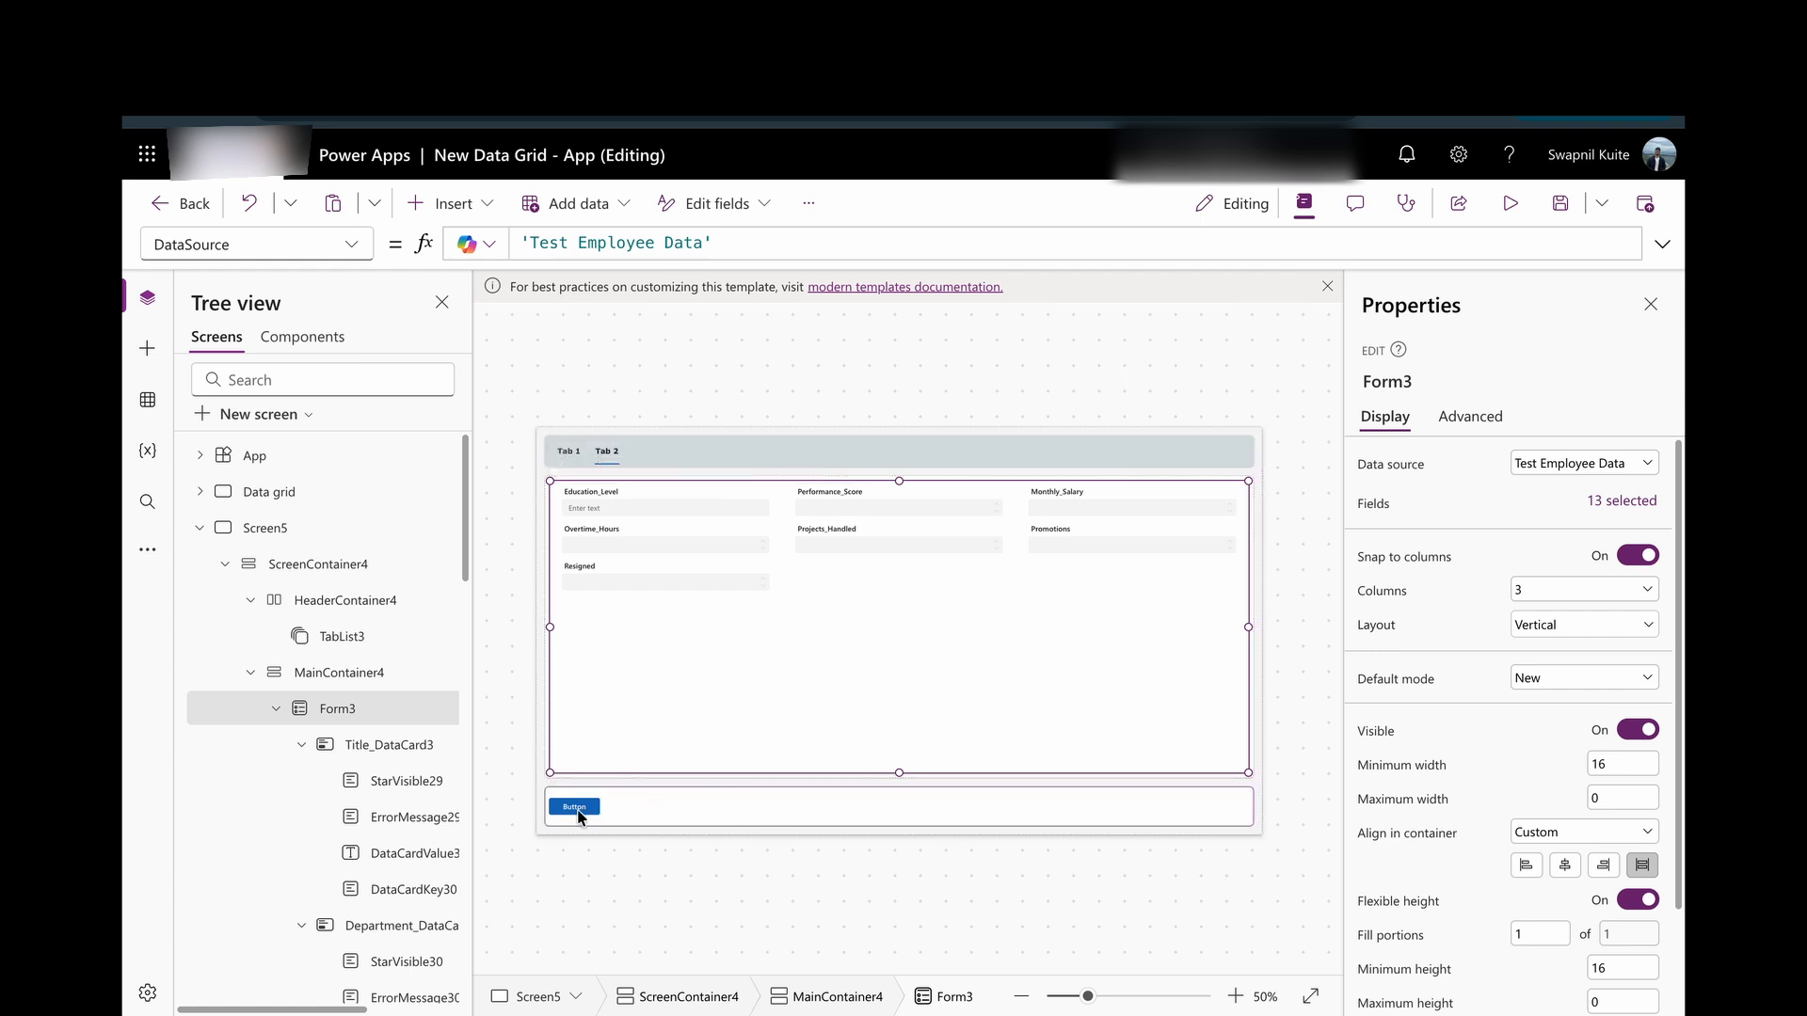
scroll(1620, 755, down, 1)
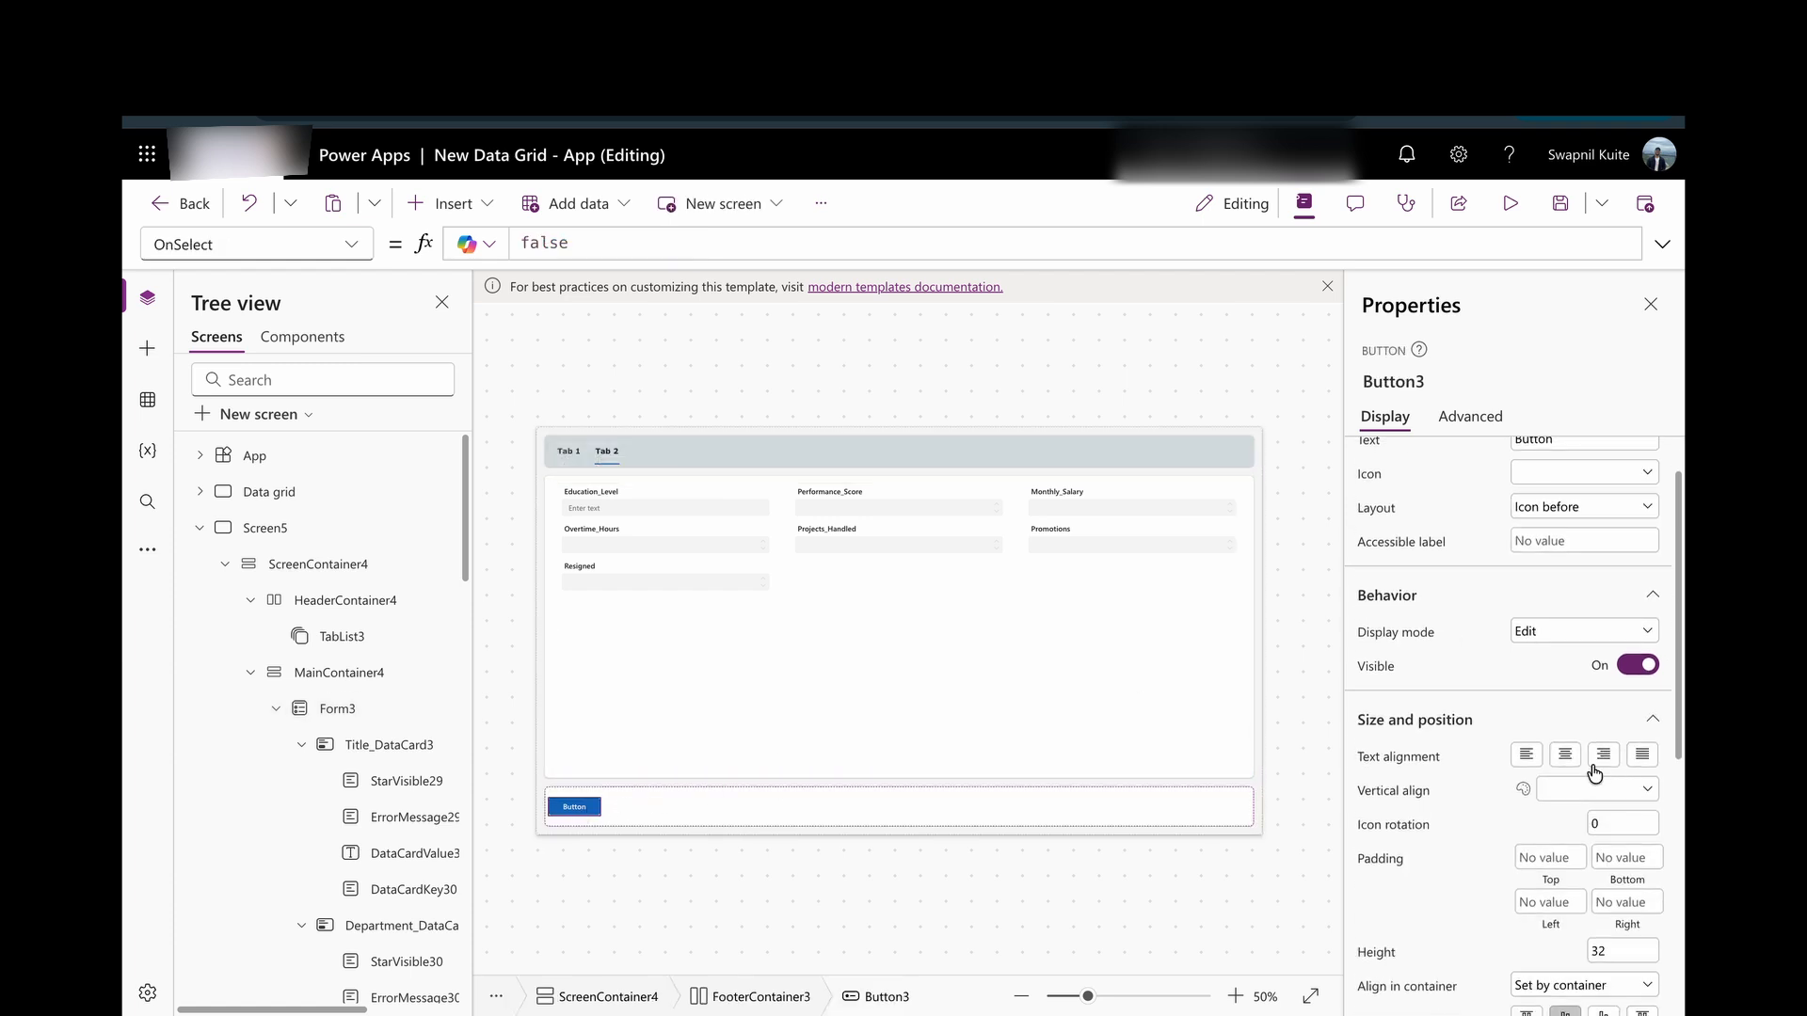
click(1210, 819)
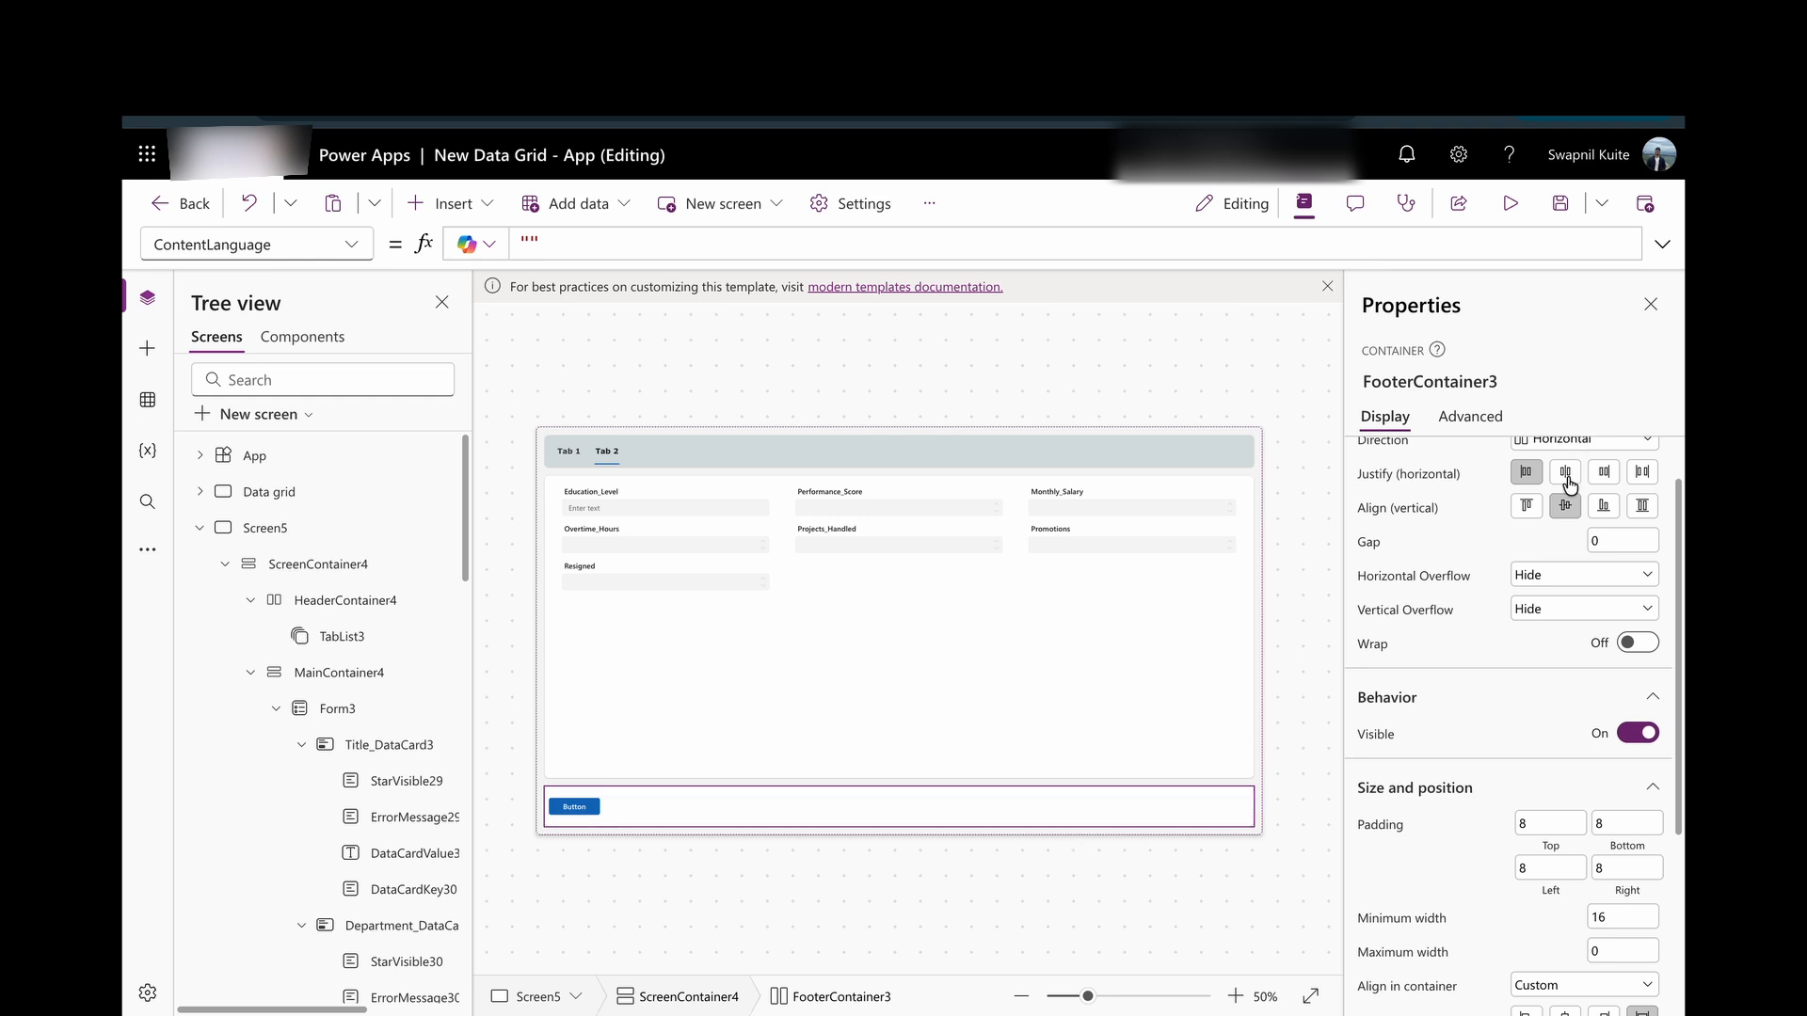
scroll(1568, 485, up, 1)
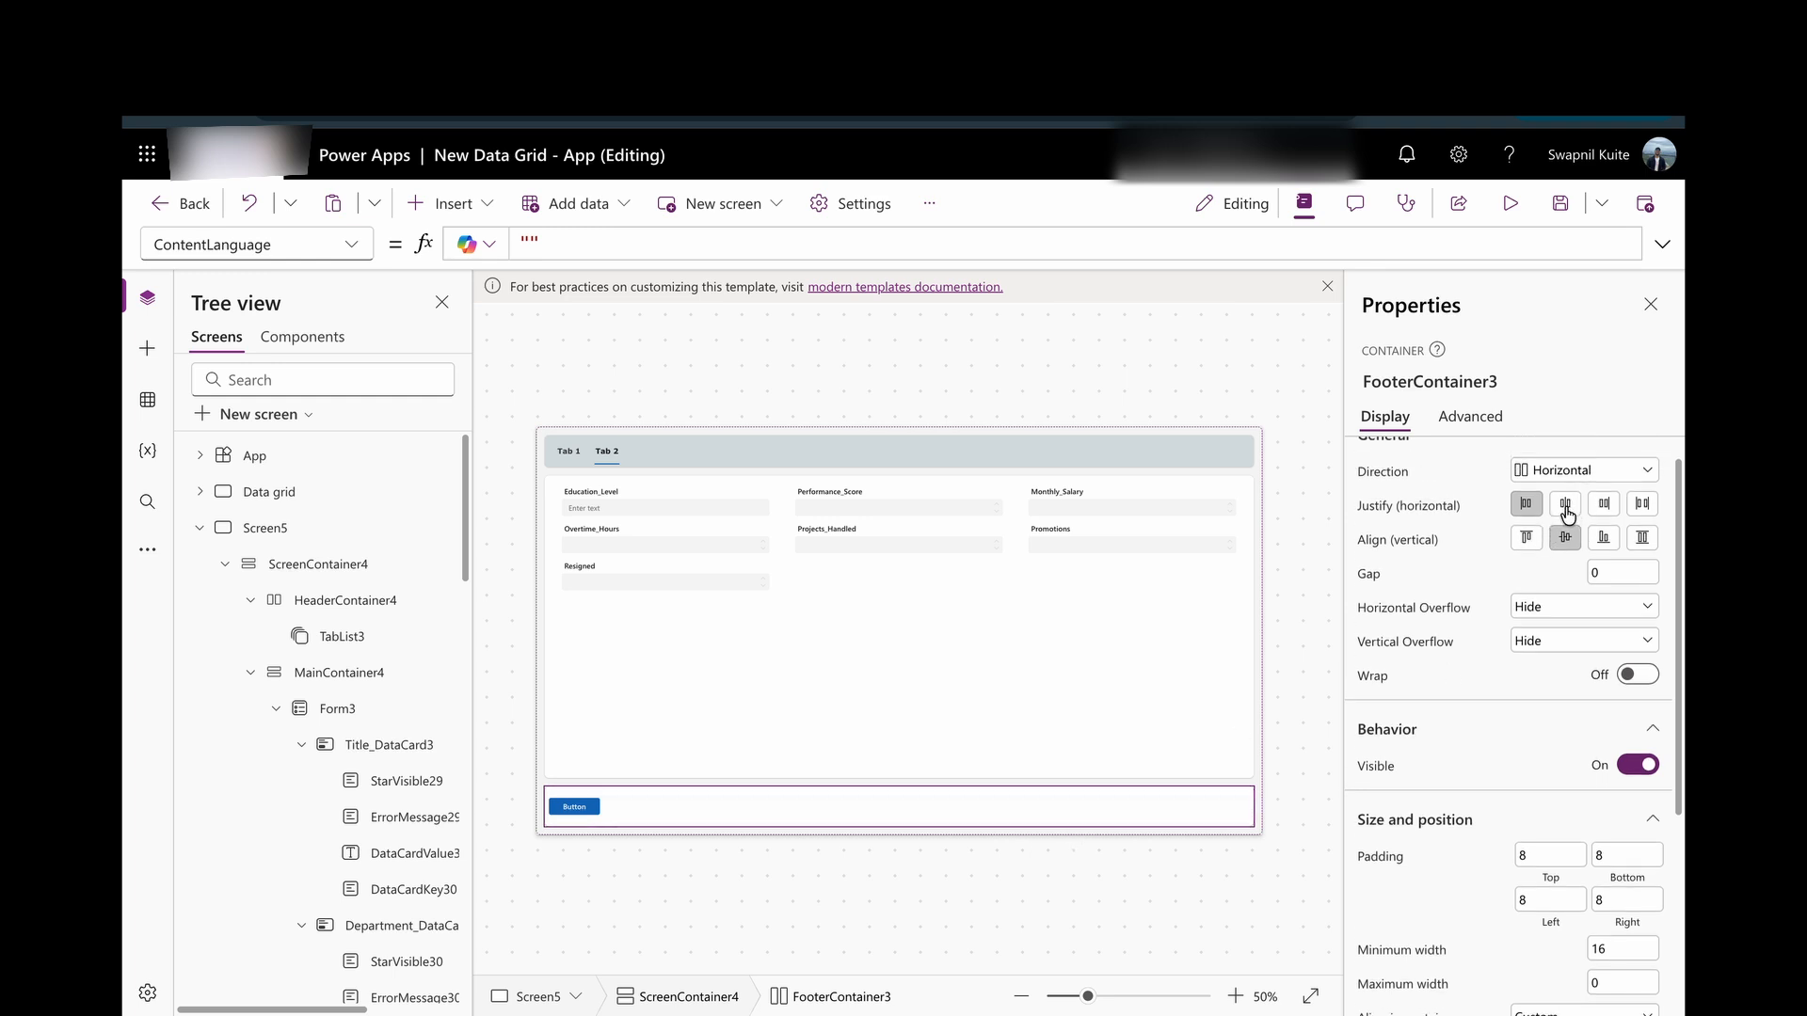
click(1565, 506)
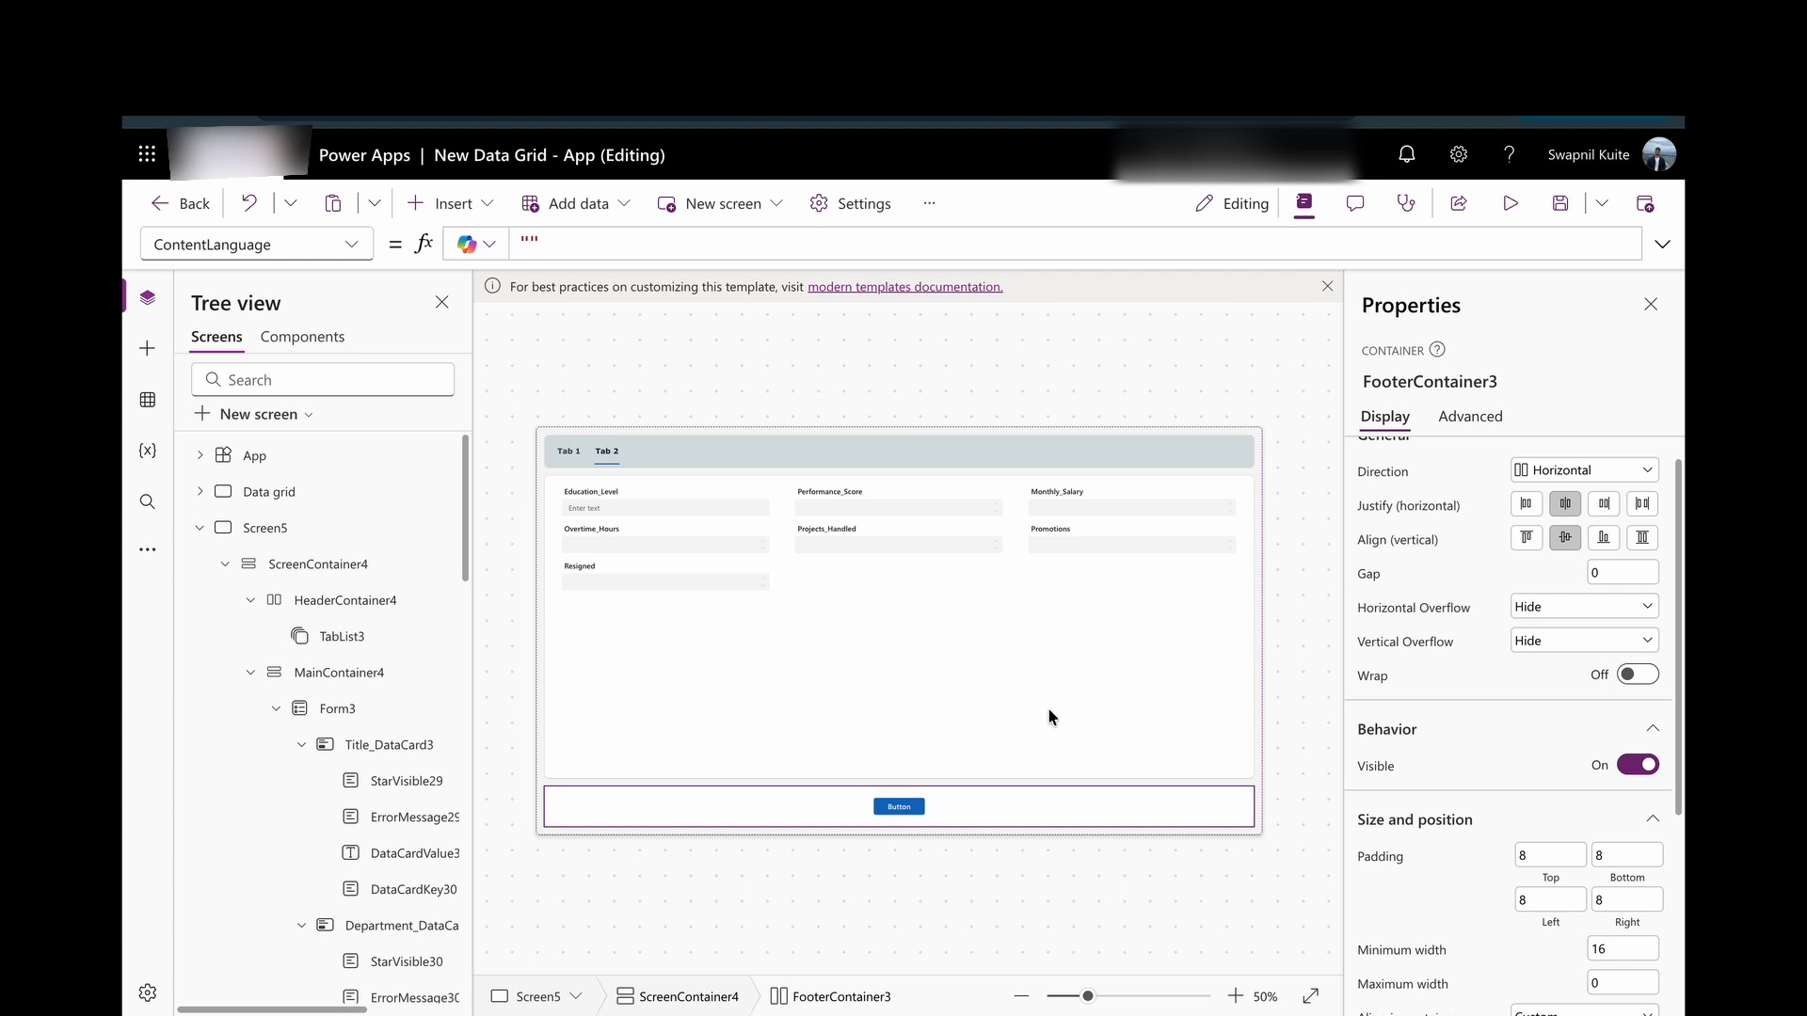
Set the footer button's text to Submit Data.
click(899, 807)
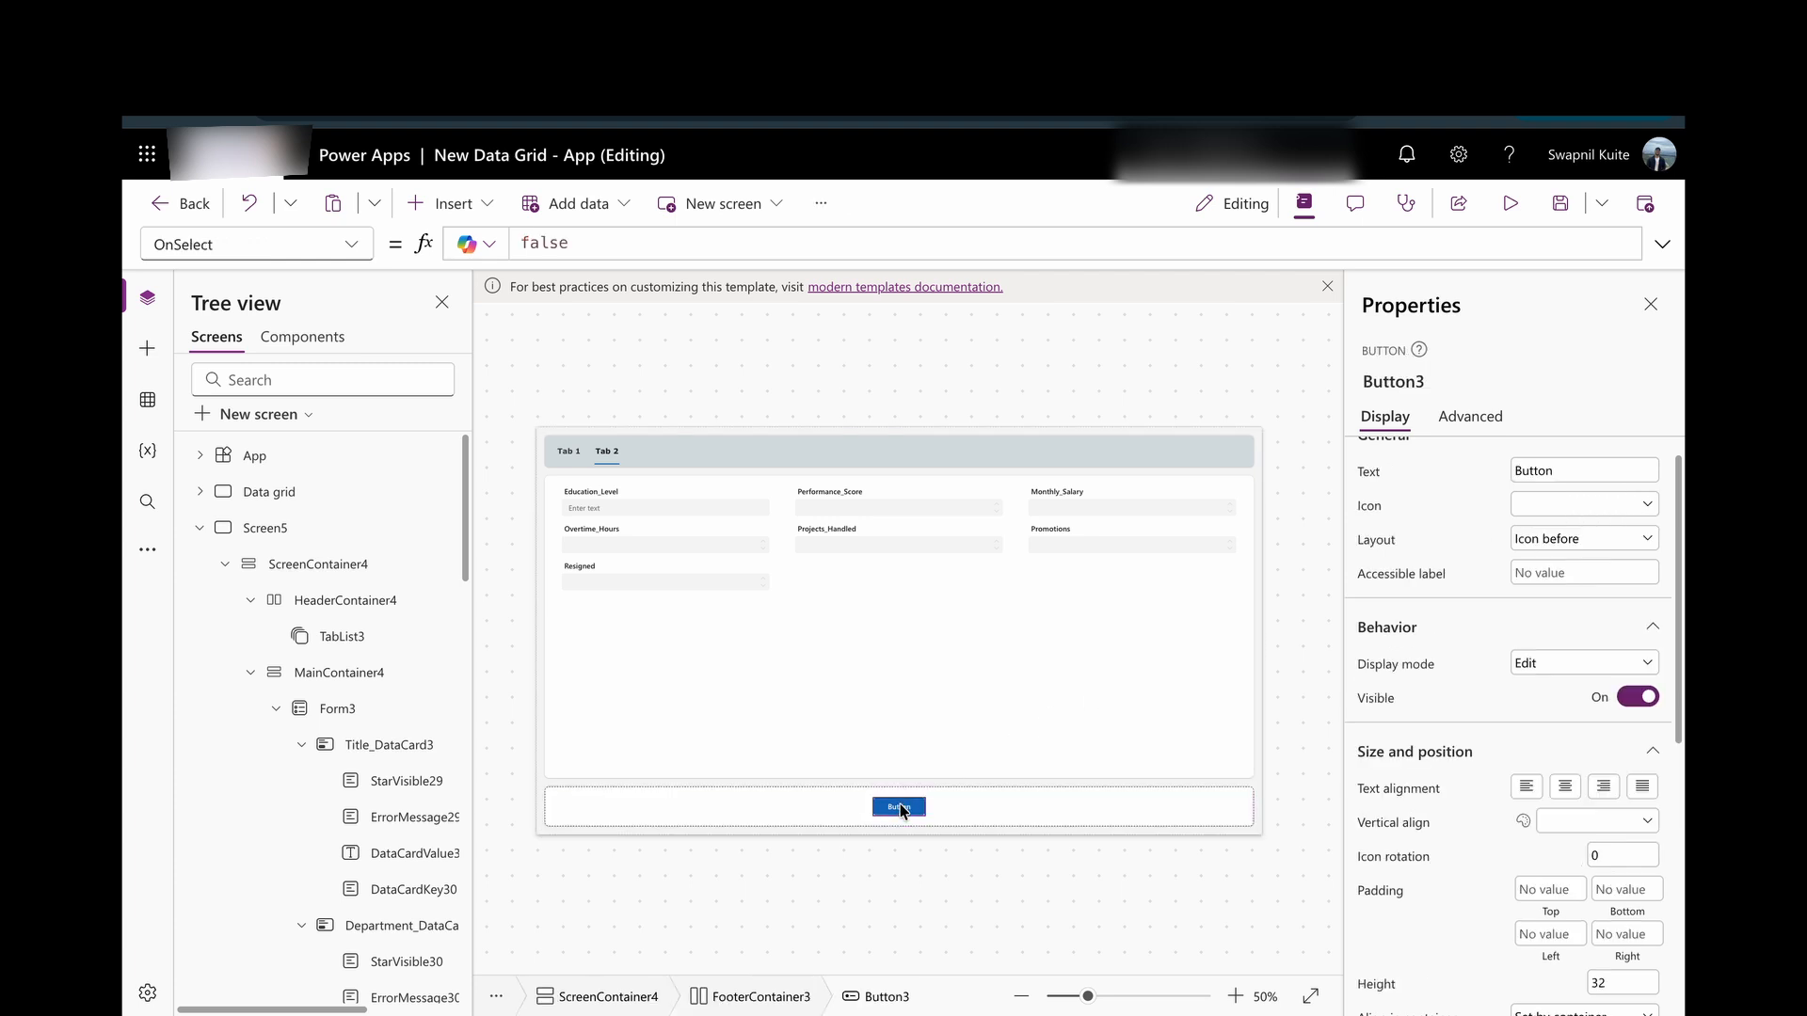
click(1535, 471)
double_click(1552, 471)
text(Submi)
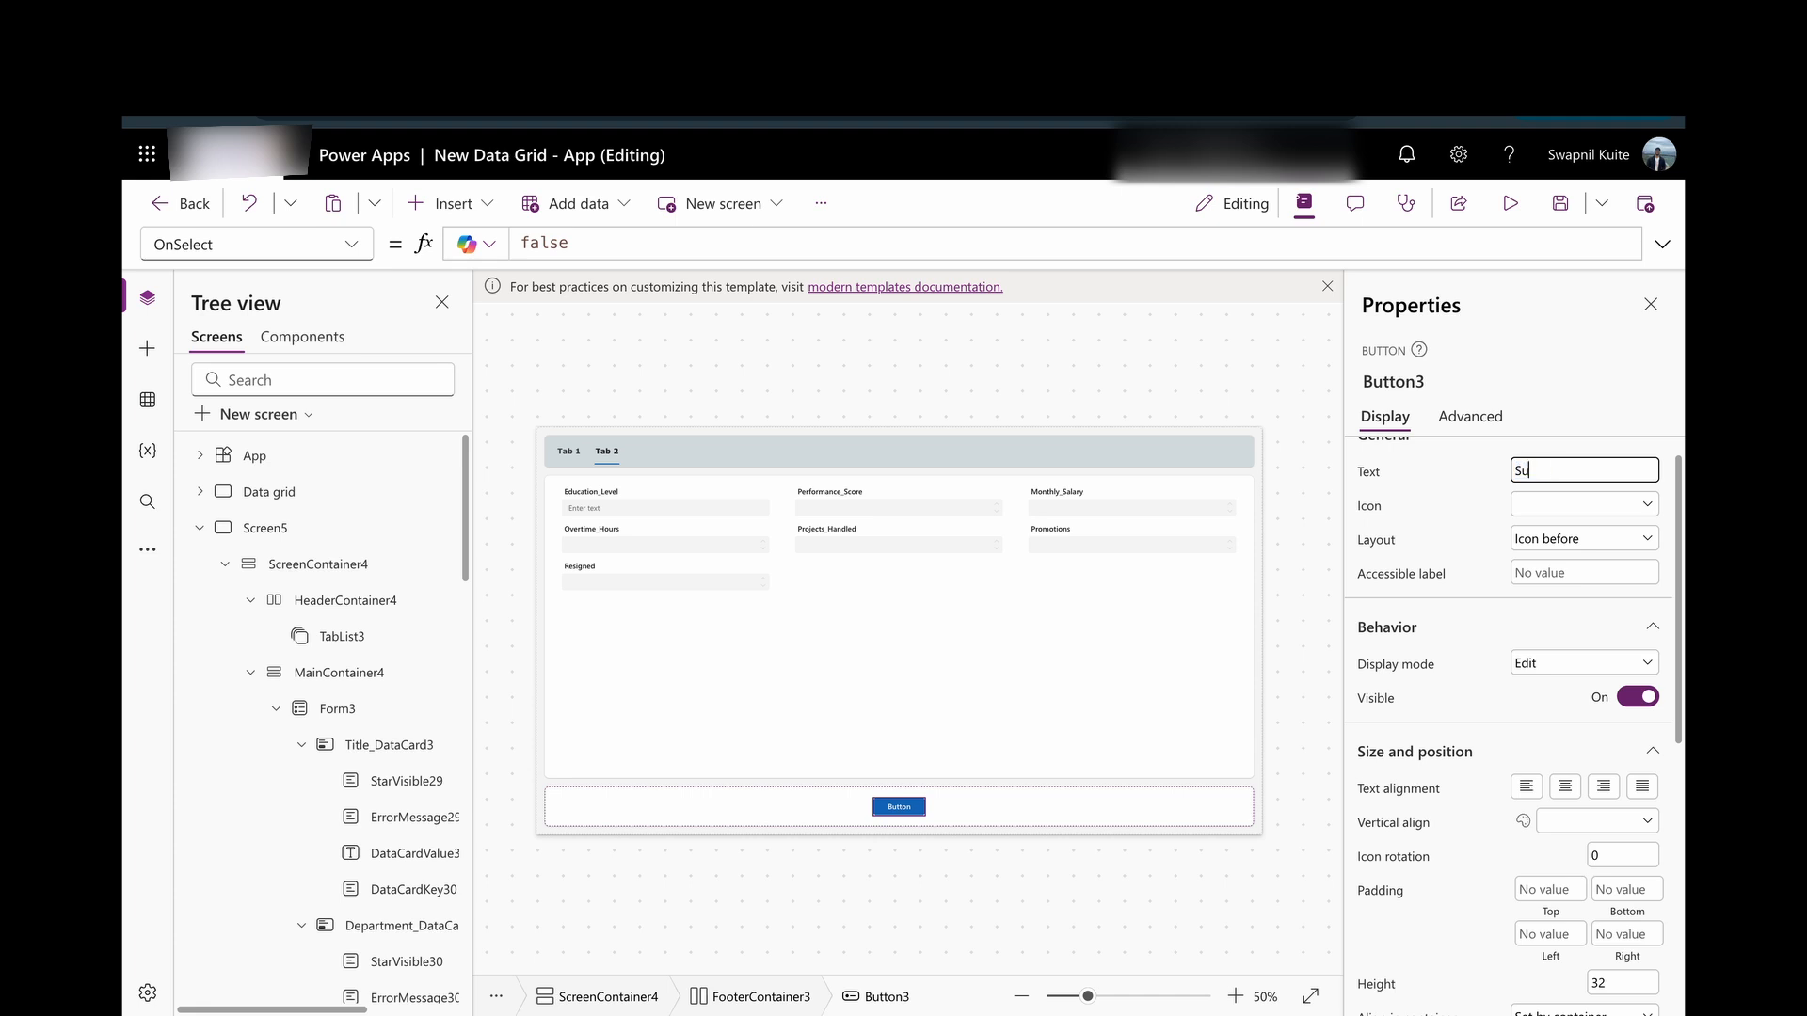
text(t Data)
click(1649, 304)
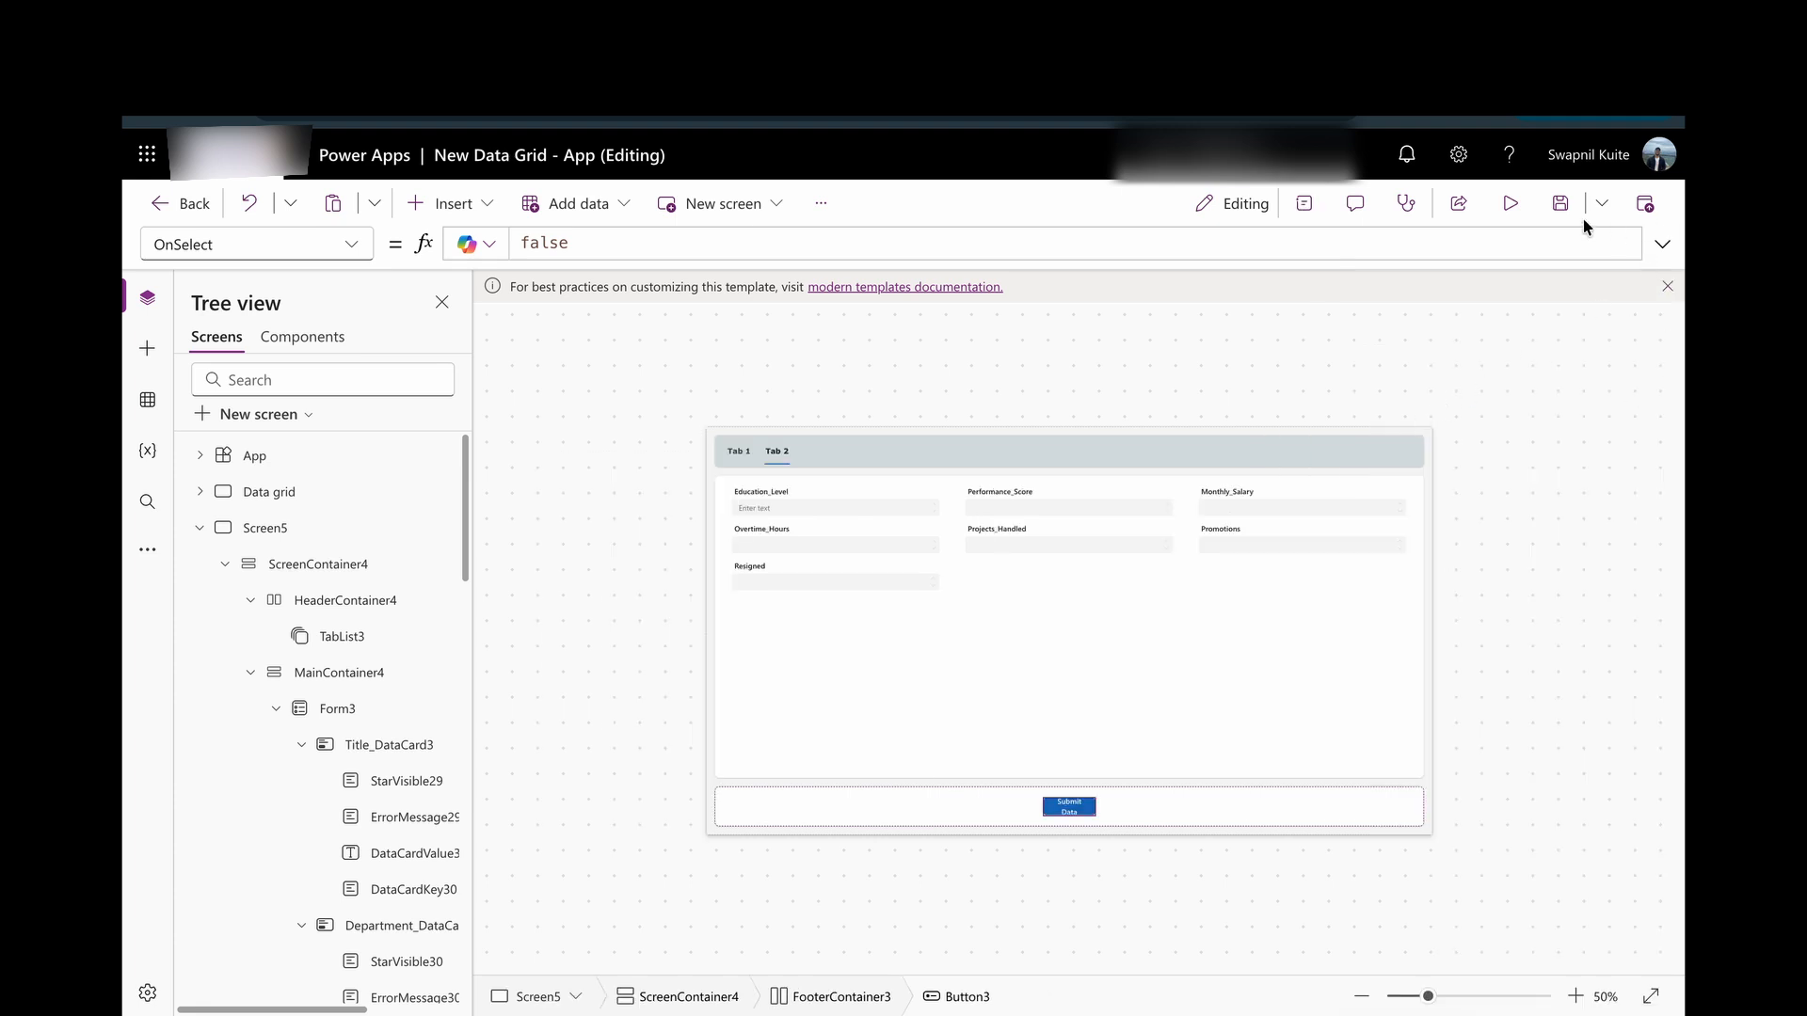
Set the Submit Data button's width to 120 so its label fits on one line.
click(1303, 203)
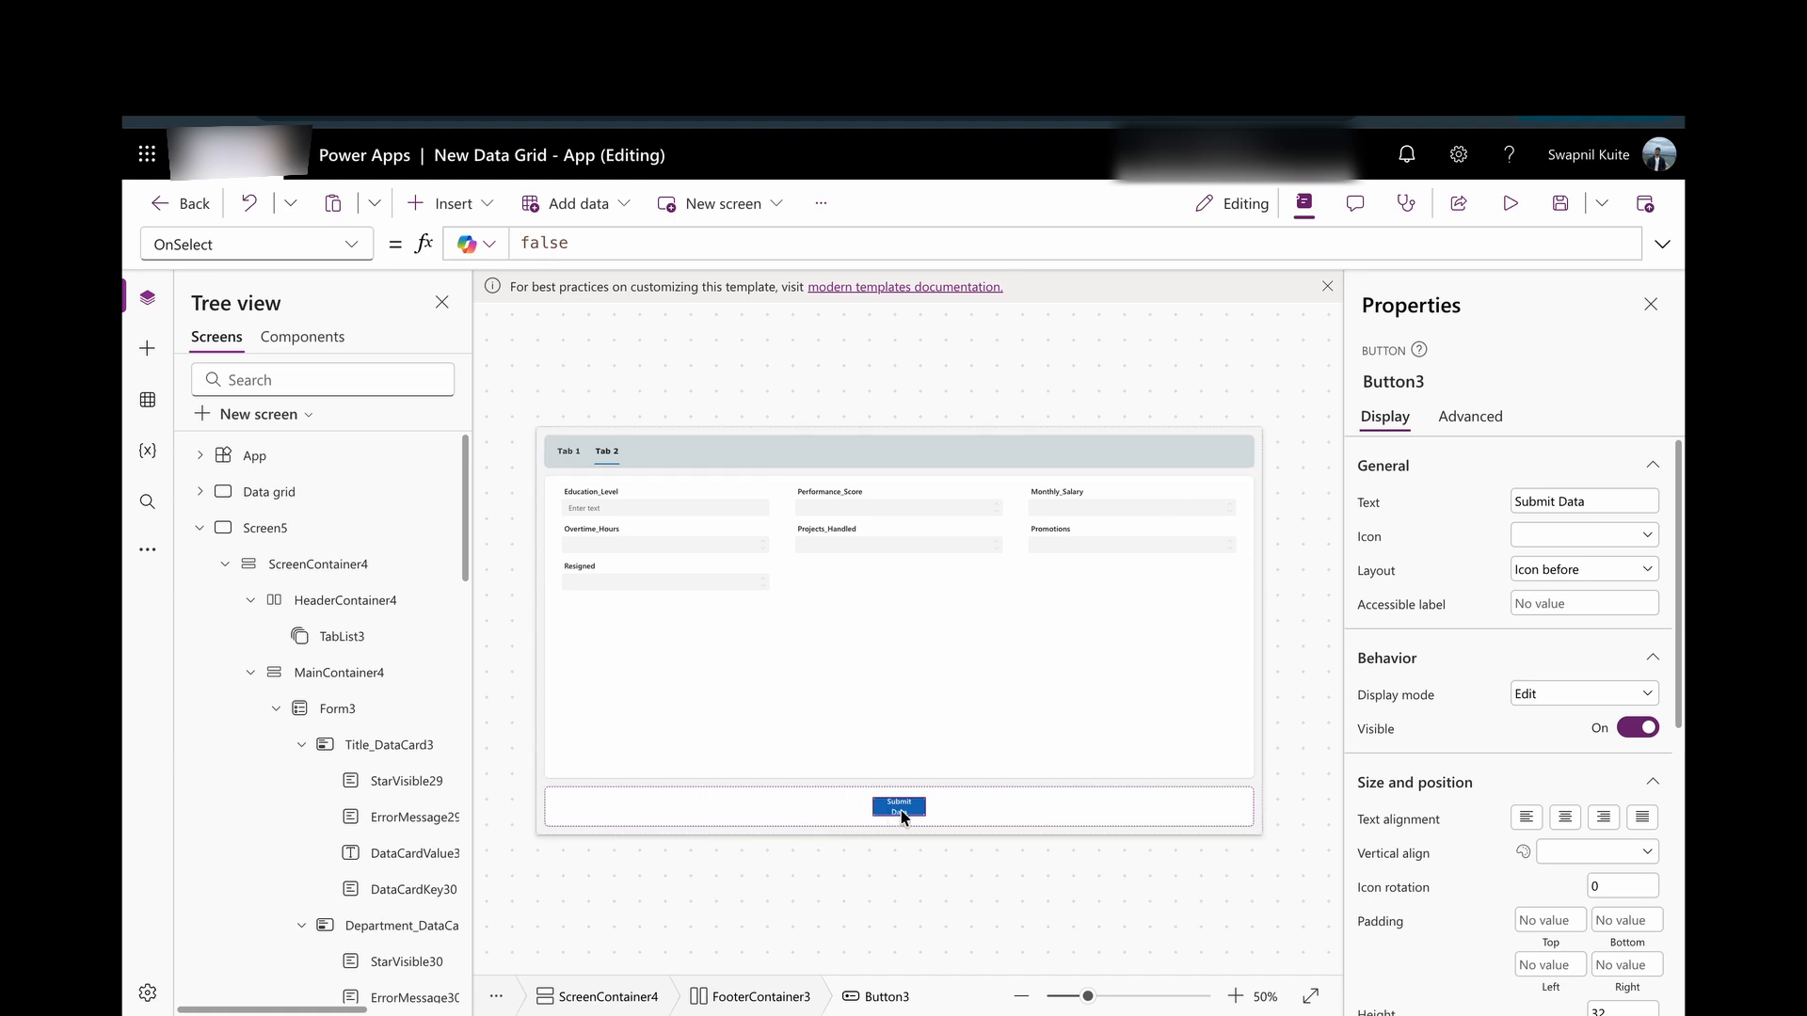
scroll(1652, 649, down, 2)
scroll(1652, 649, down, 3)
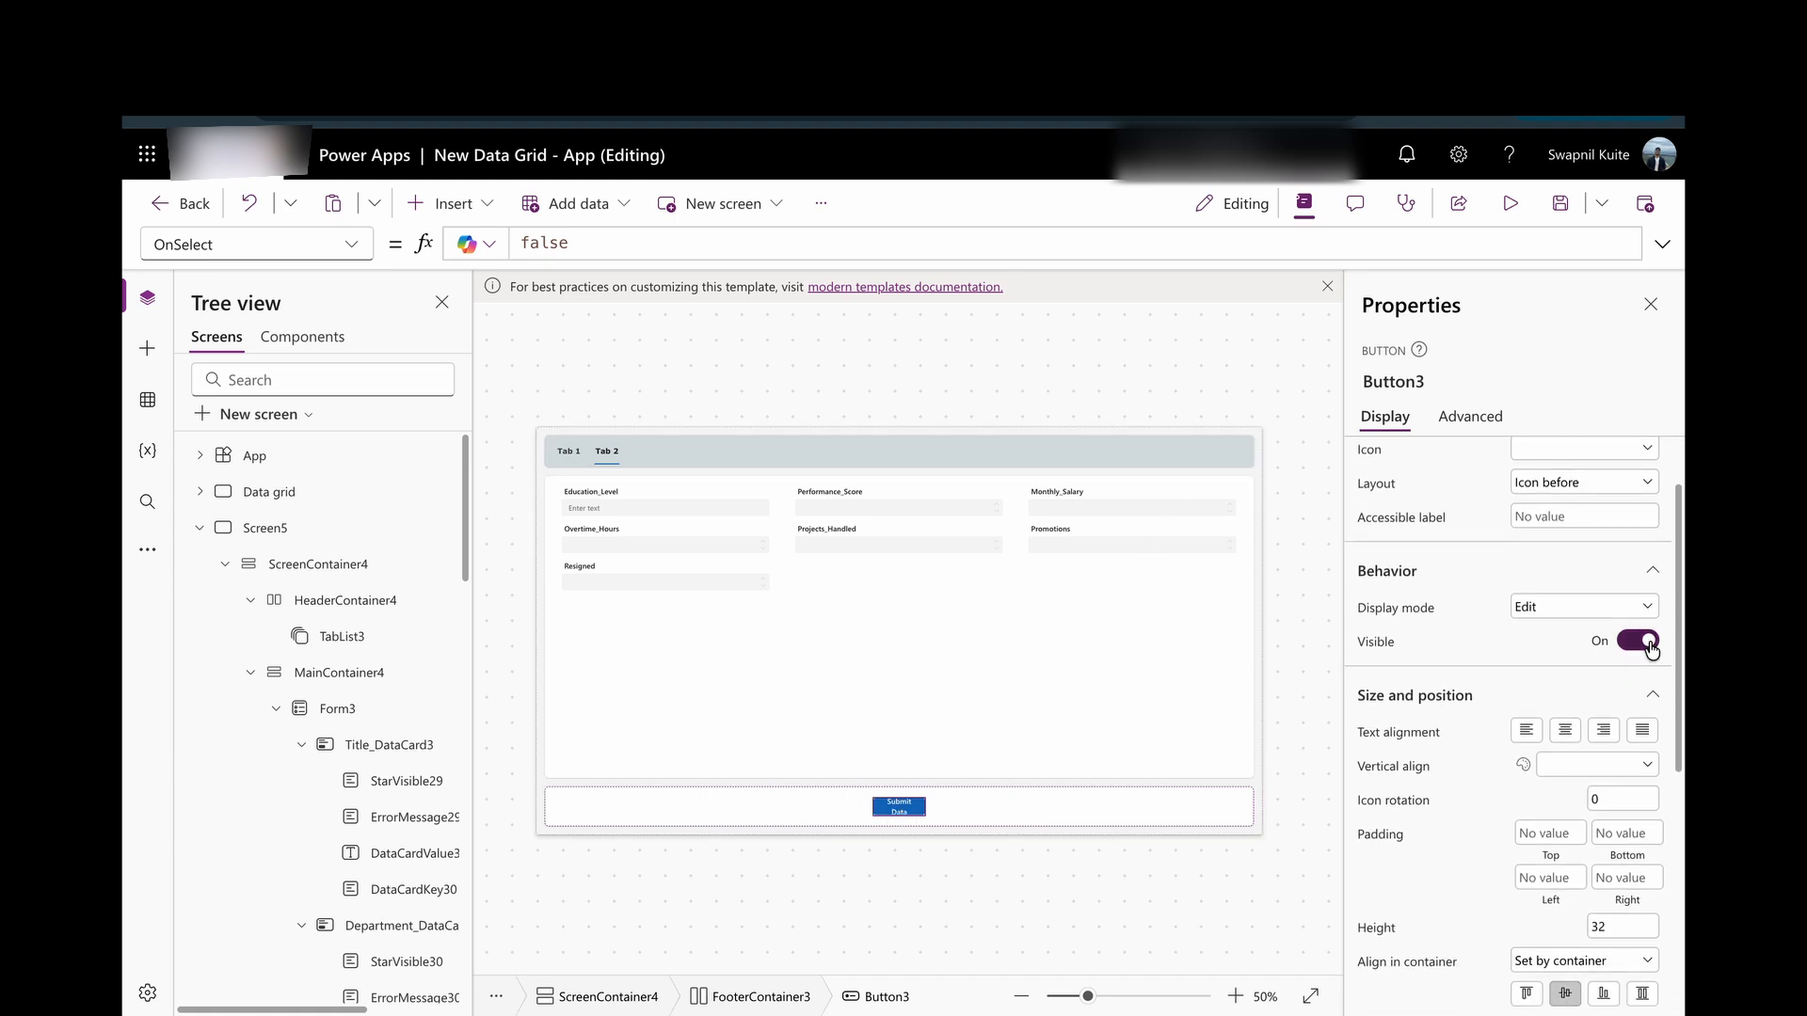
scroll(1642, 756, down, 5)
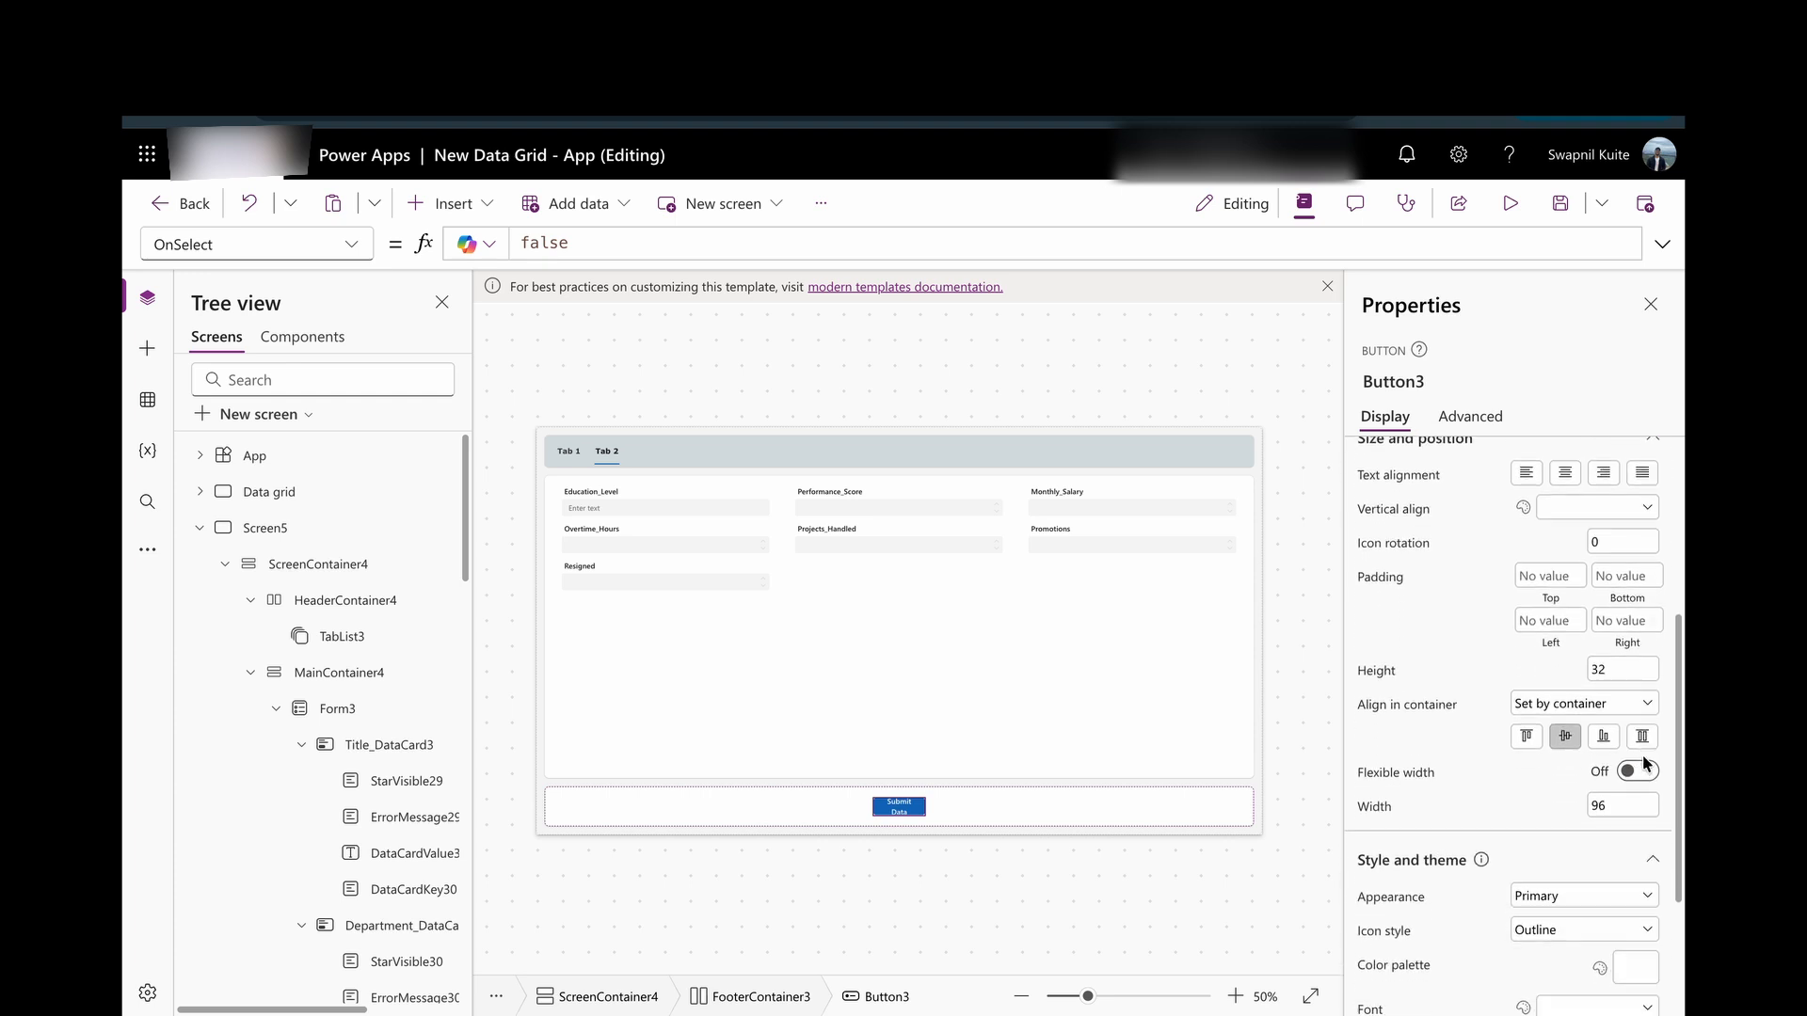
scroll(1423, 658, up, 7)
scroll(1423, 651, down, 4)
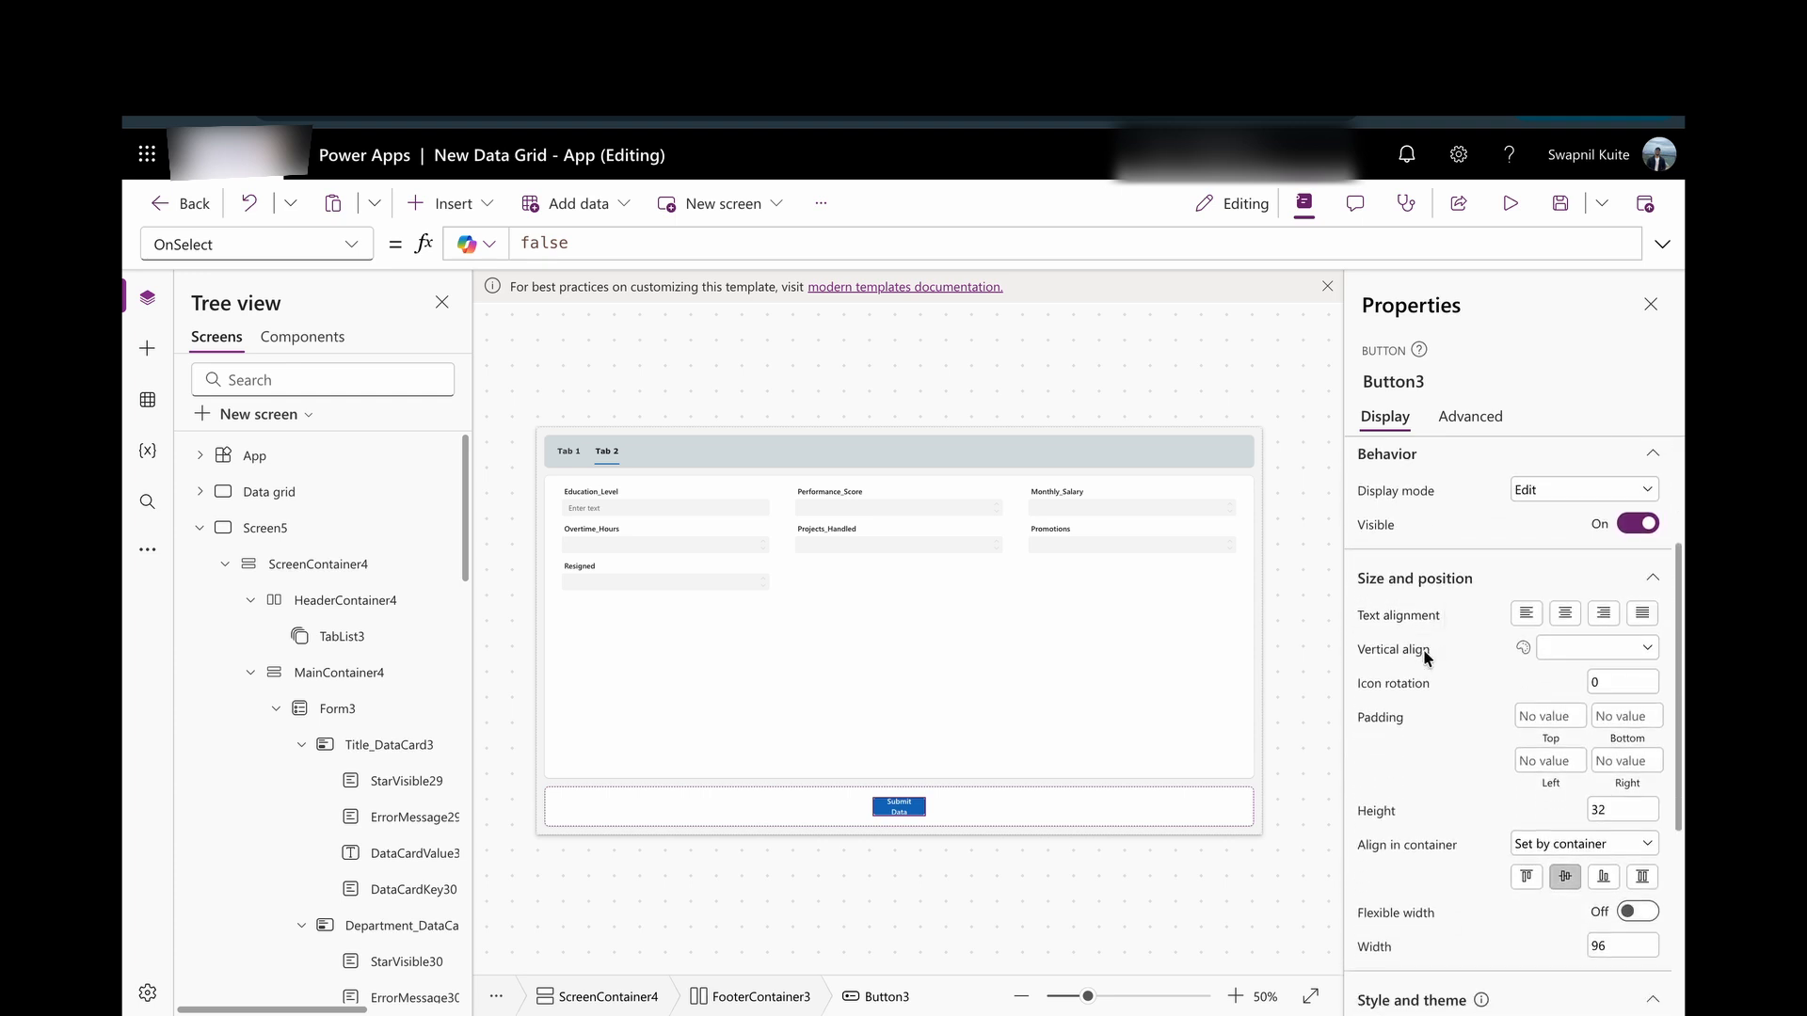
scroll(1426, 659, down, 2)
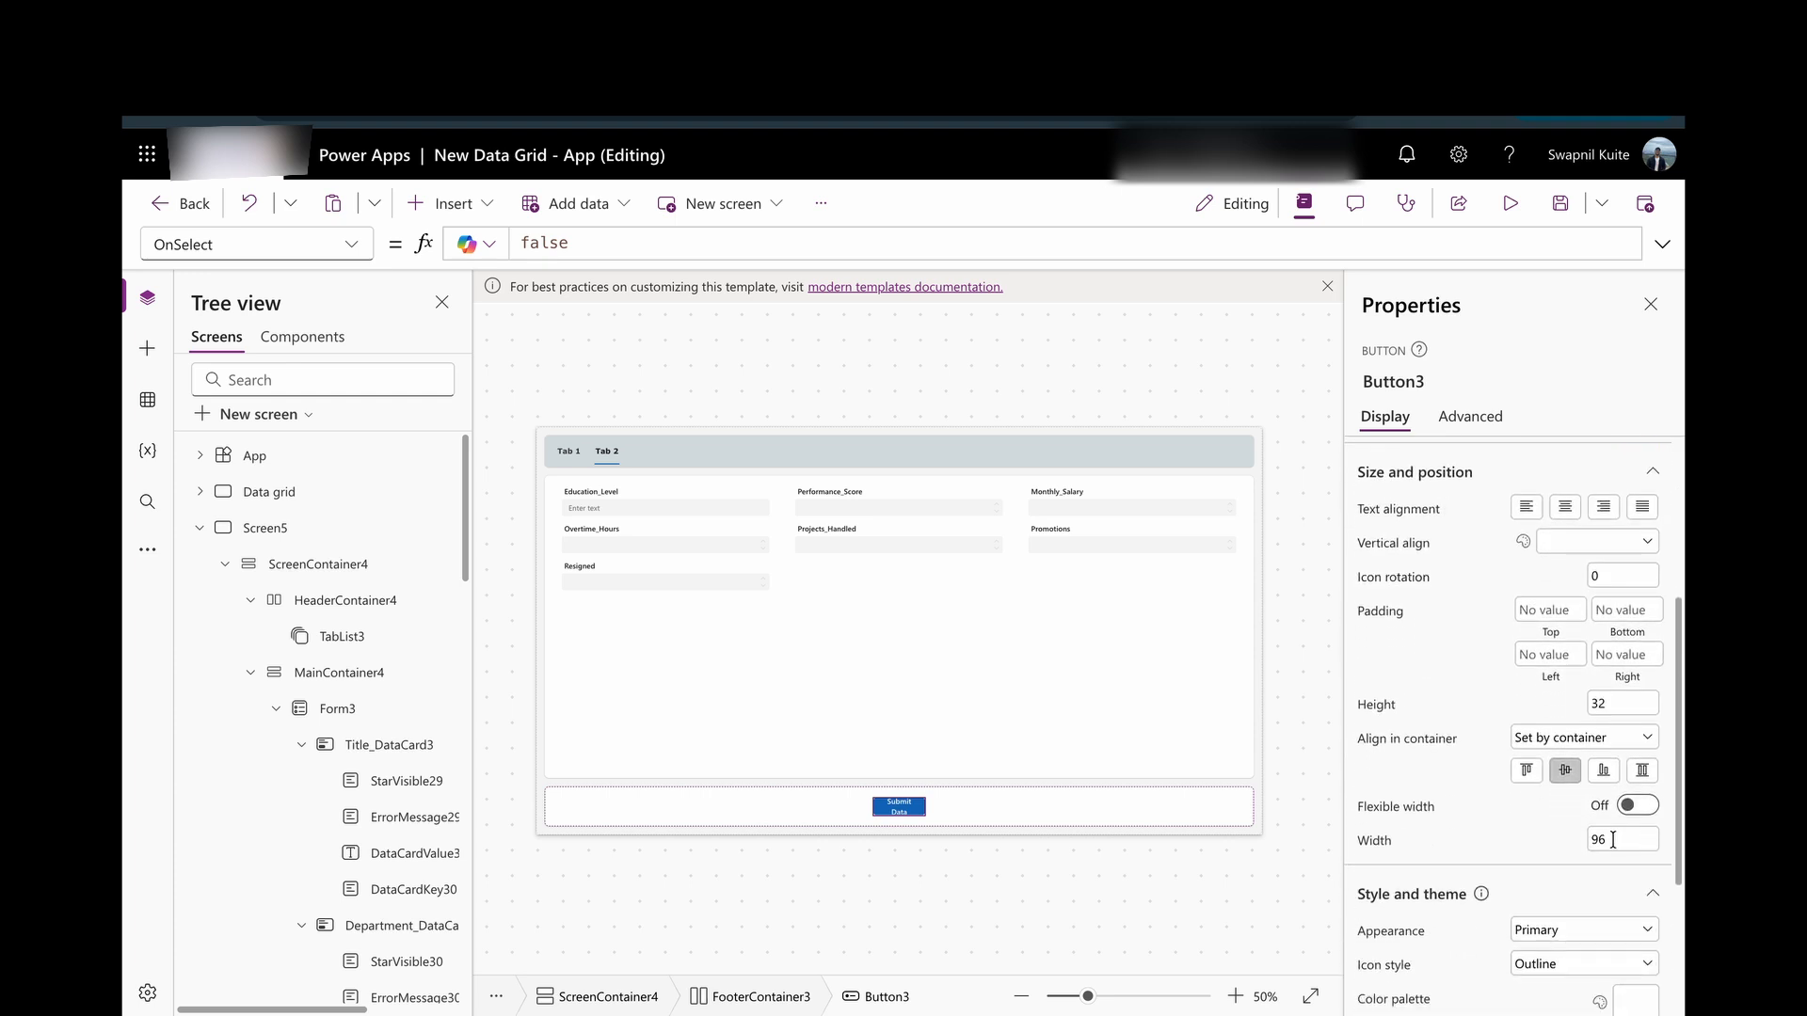
click(1612, 840)
click(1498, 820)
Open the Data grid screen and preview it, selecting the row with Title 6 before closing the preview.
click(200, 525)
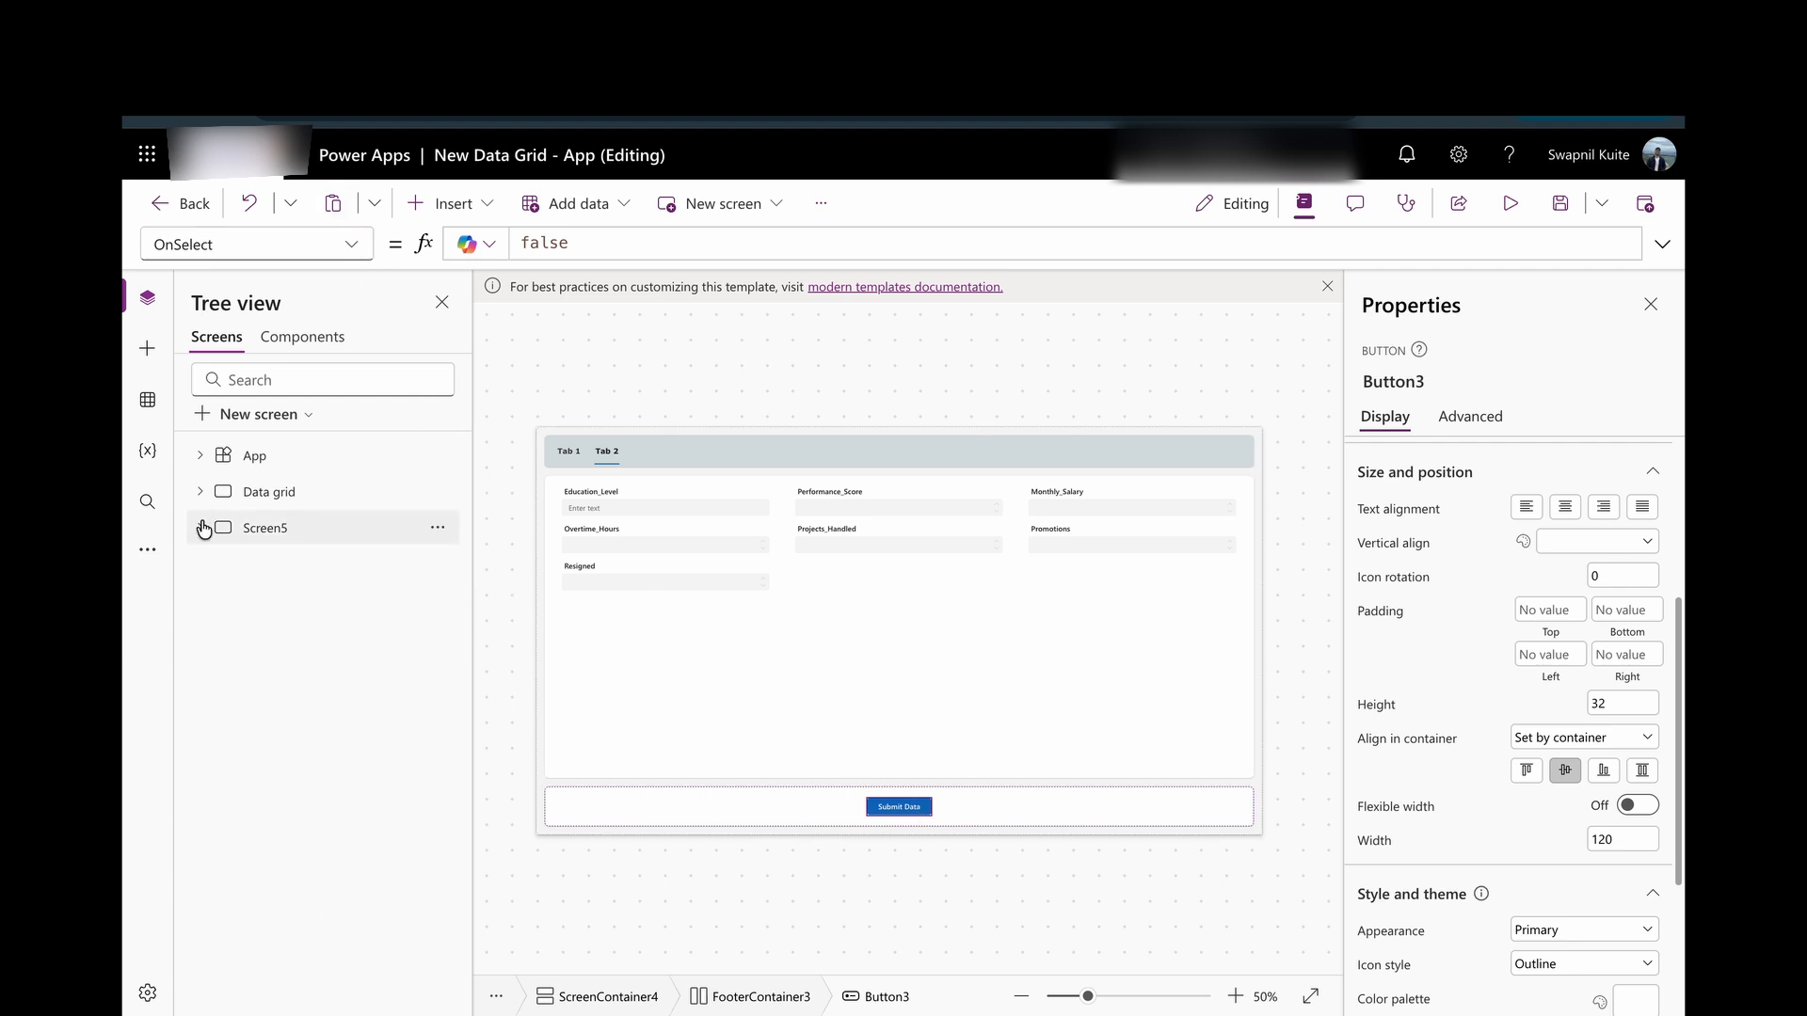
click(310, 493)
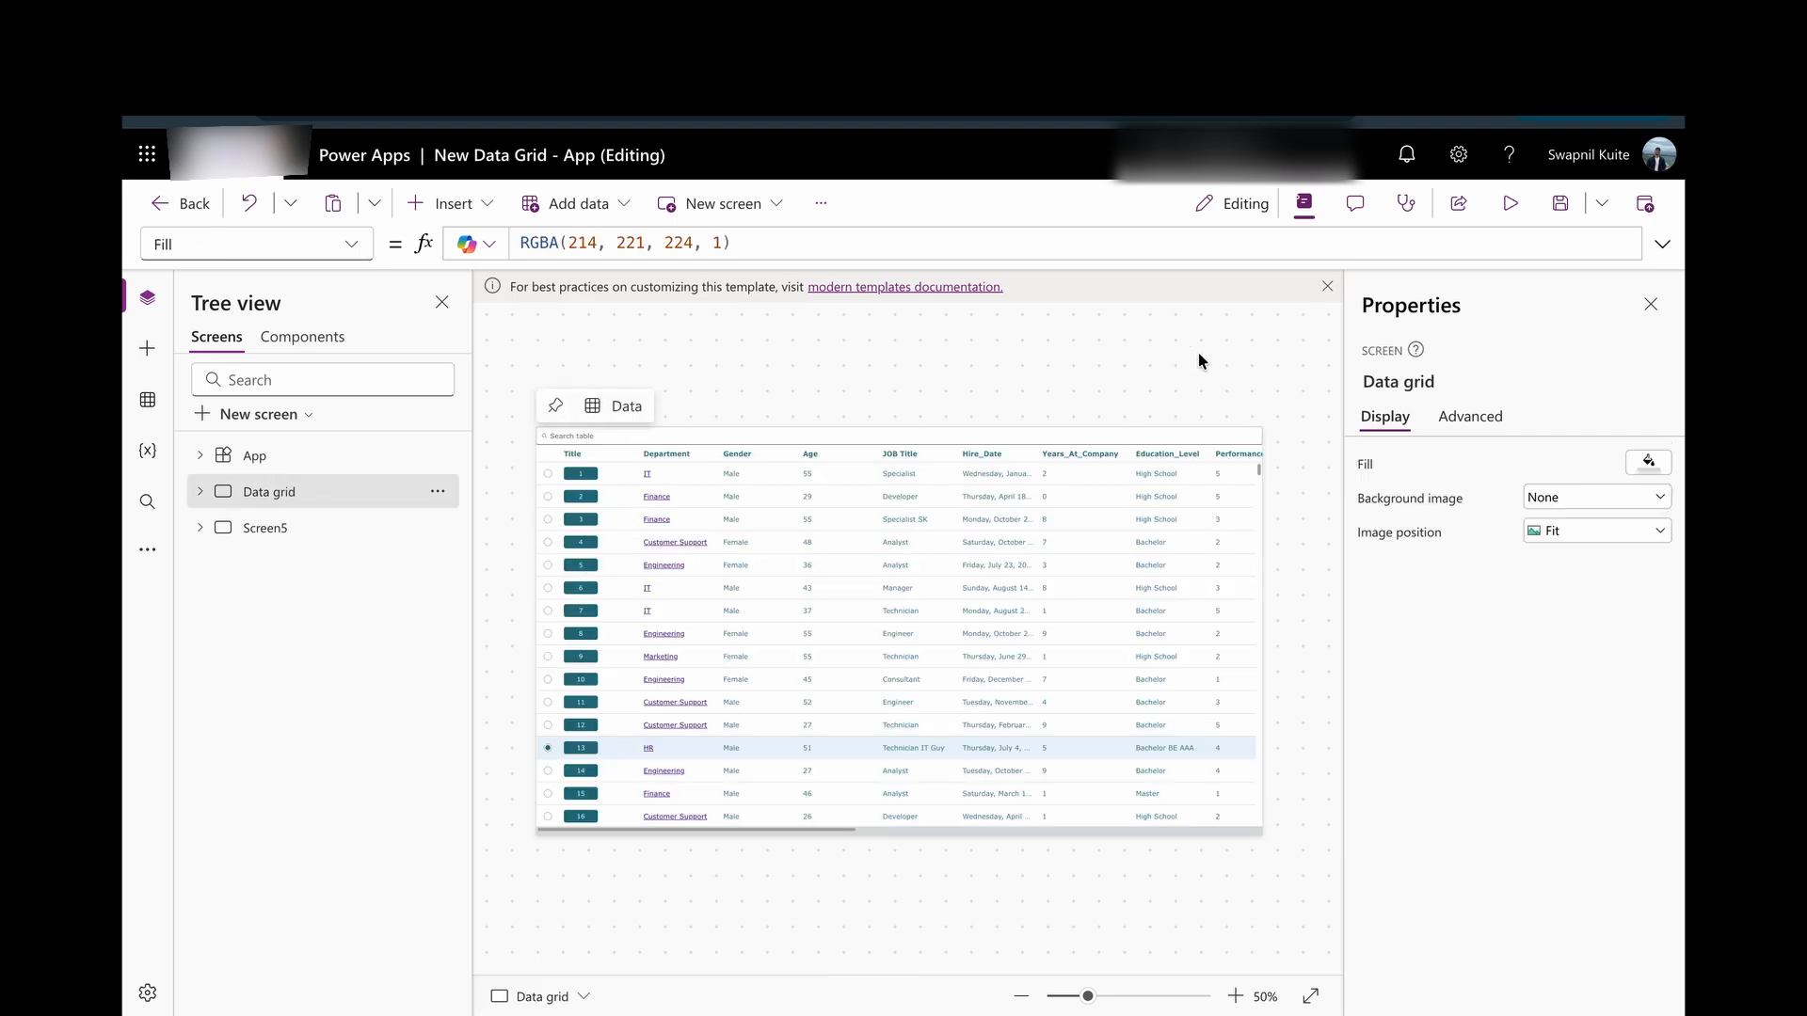
click(1509, 199)
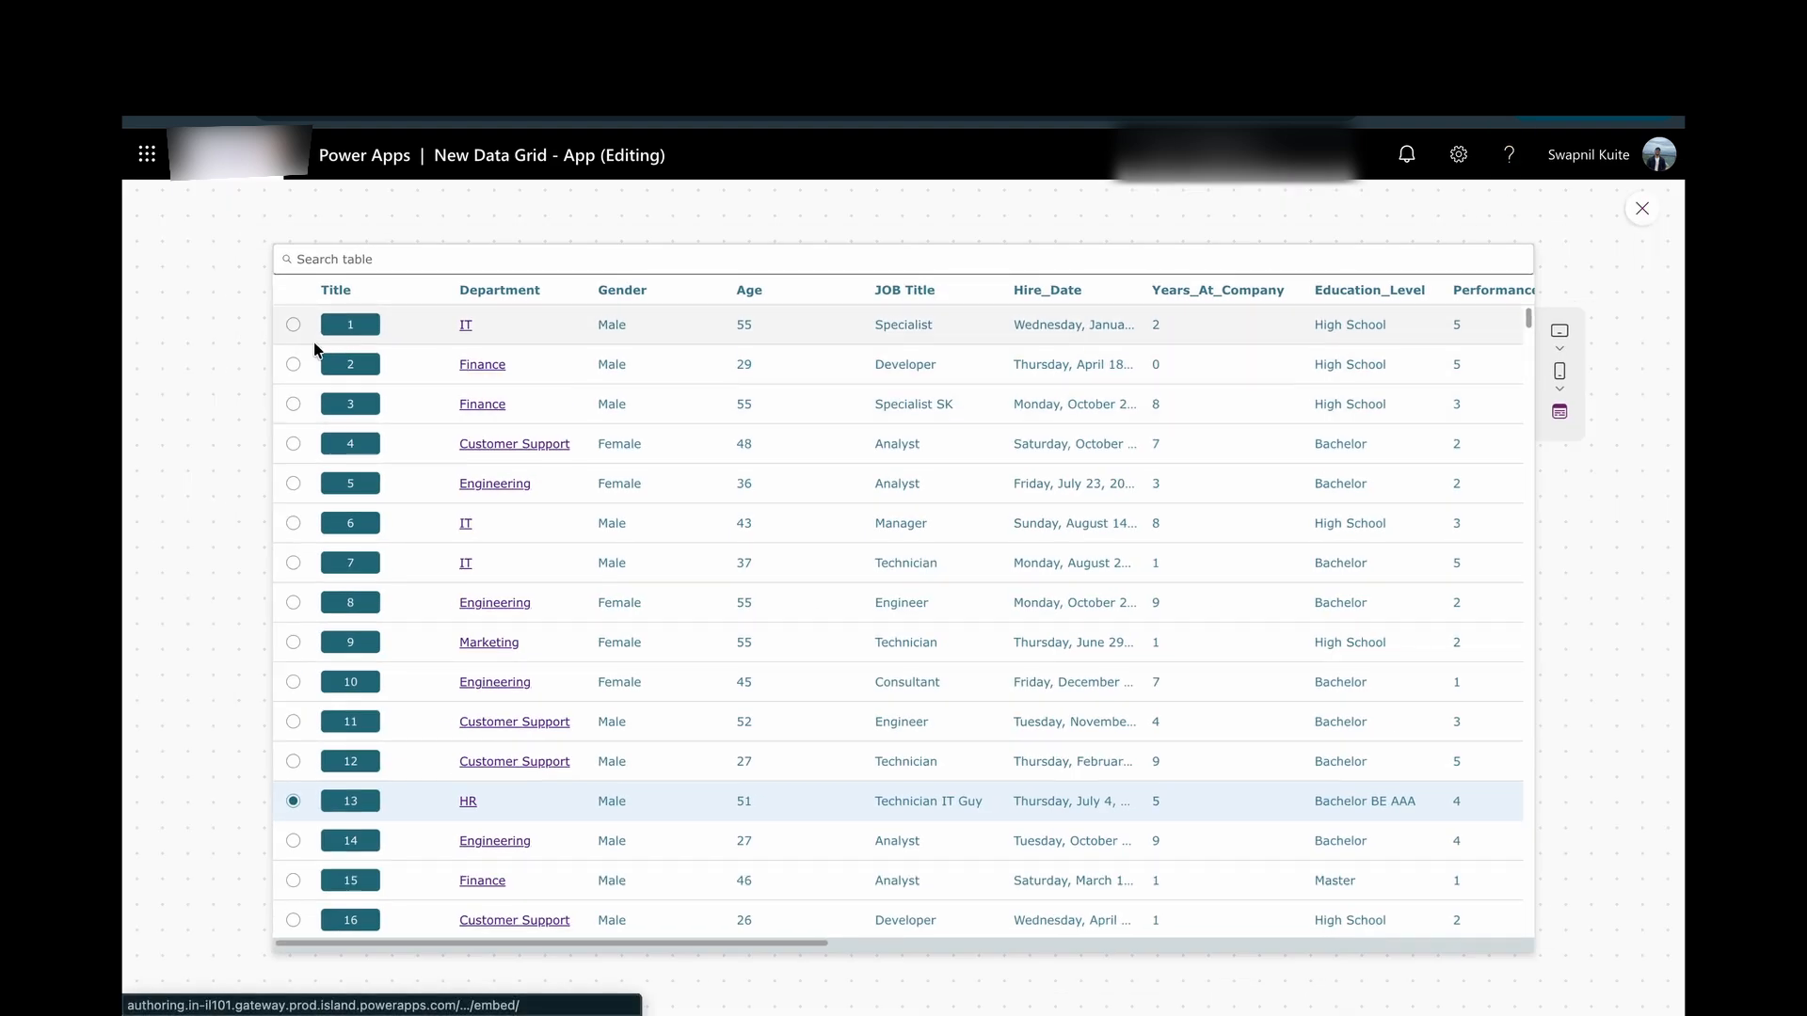
click(546, 524)
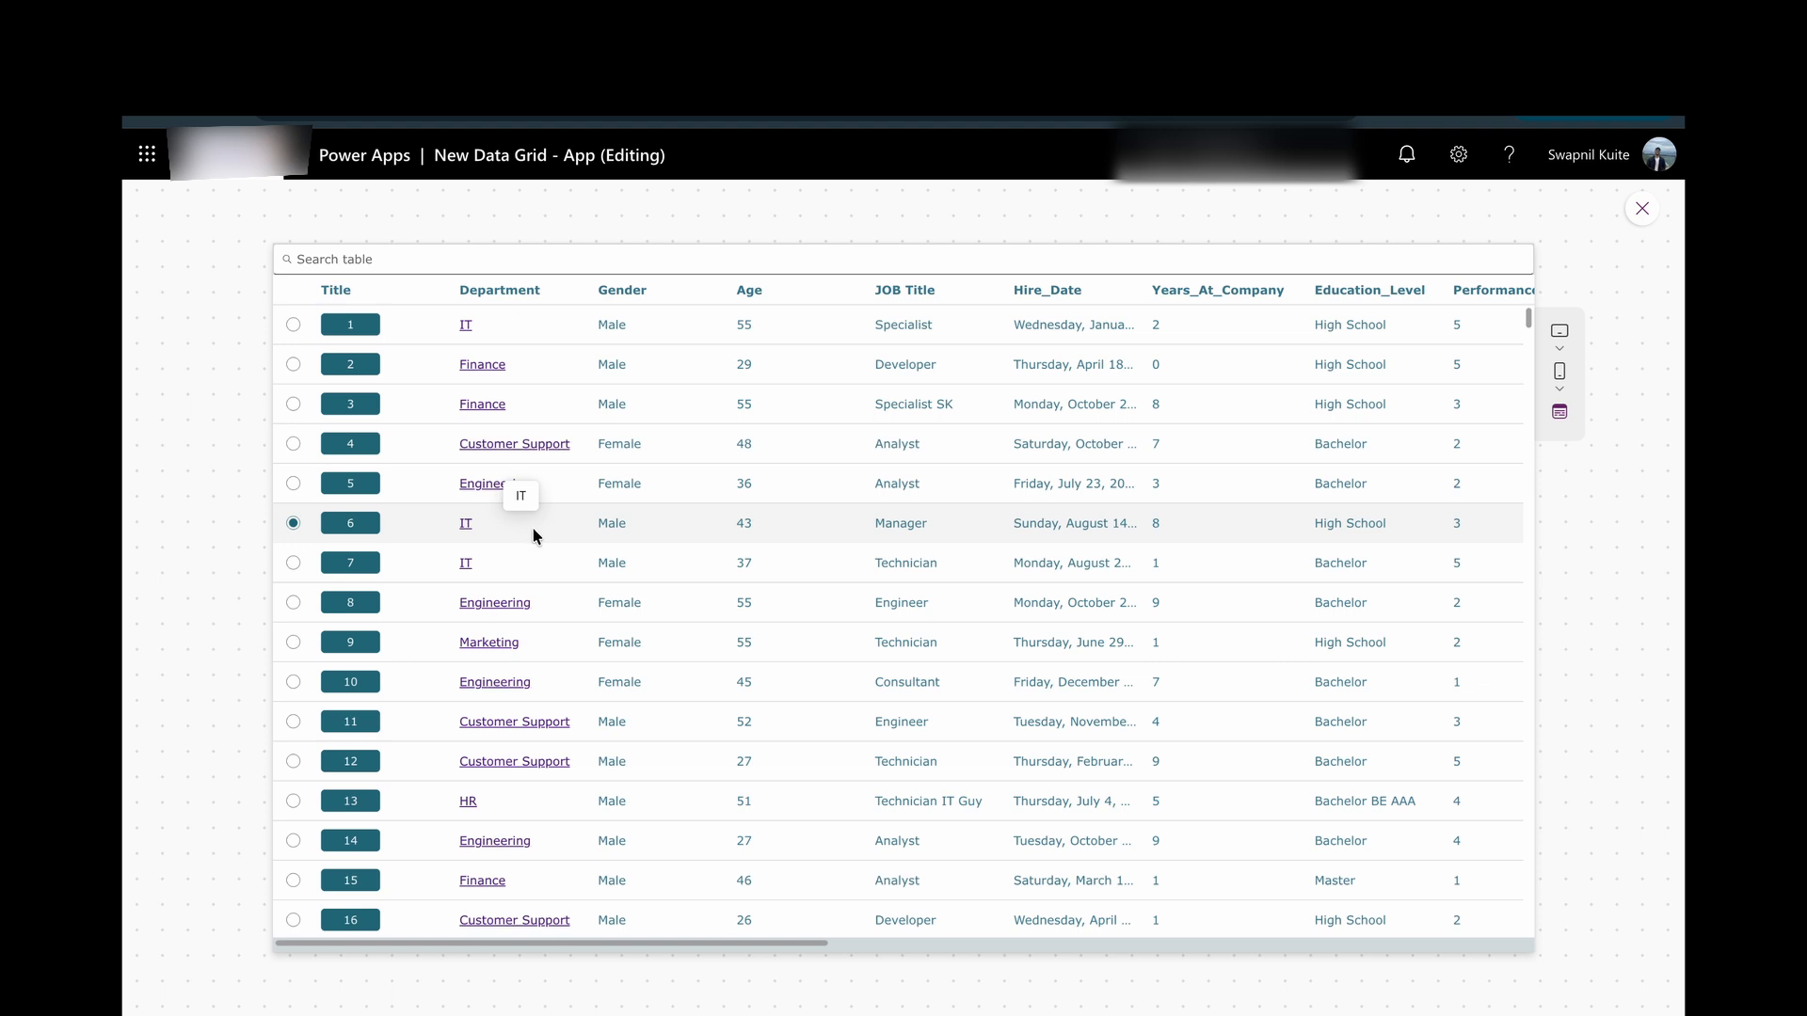
key(Escape)
click(1145, 664)
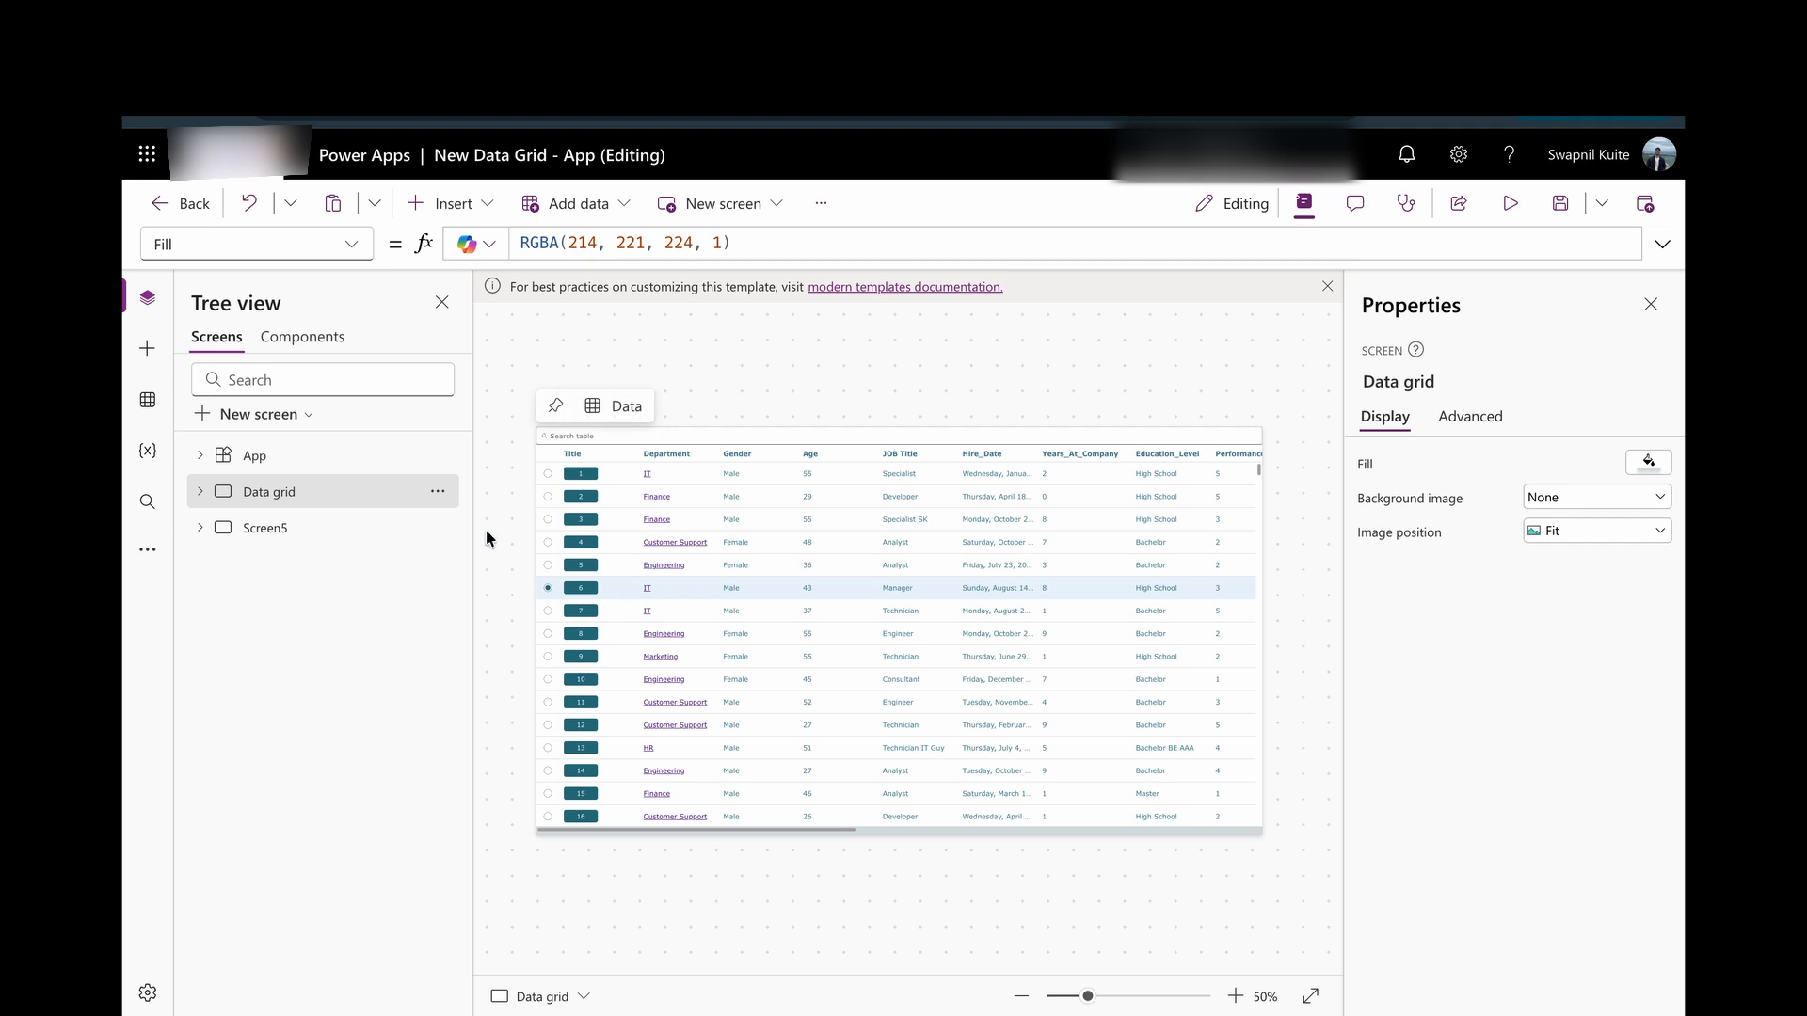
Examine which properties, such as OnSelect, are available for the Title and Department columns of DataGrid1.
click(578, 460)
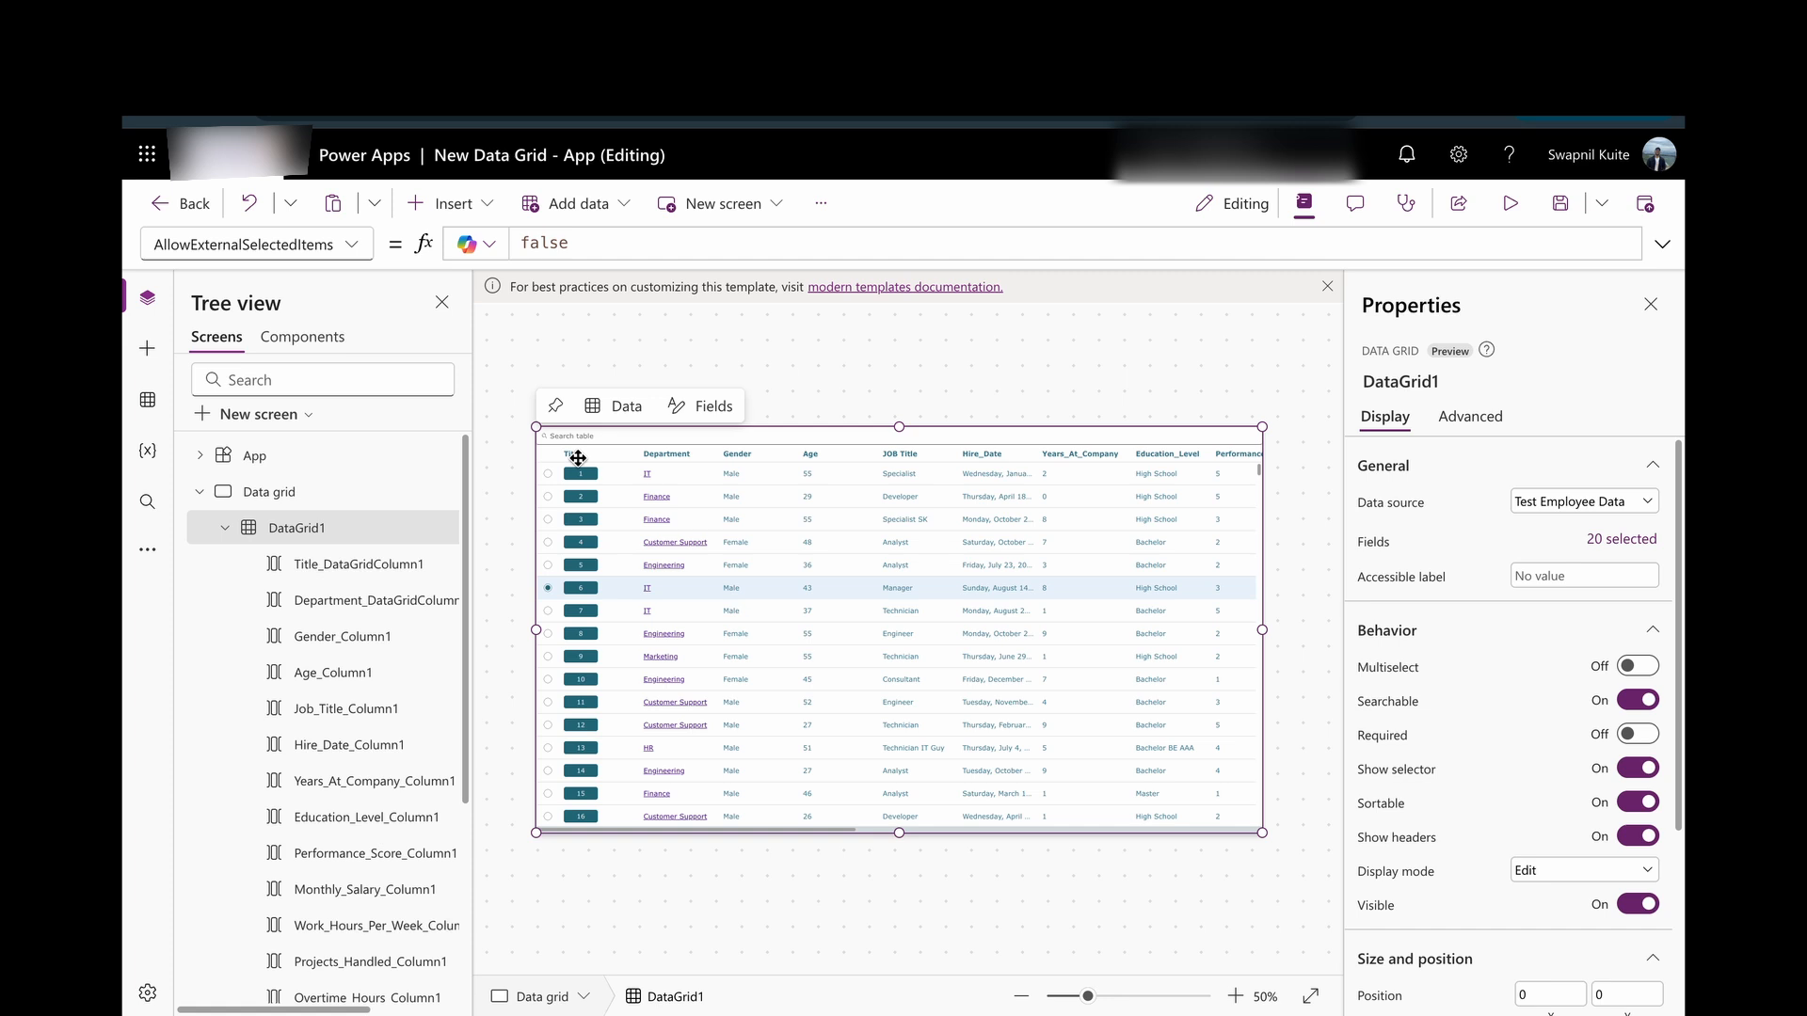
click(309, 573)
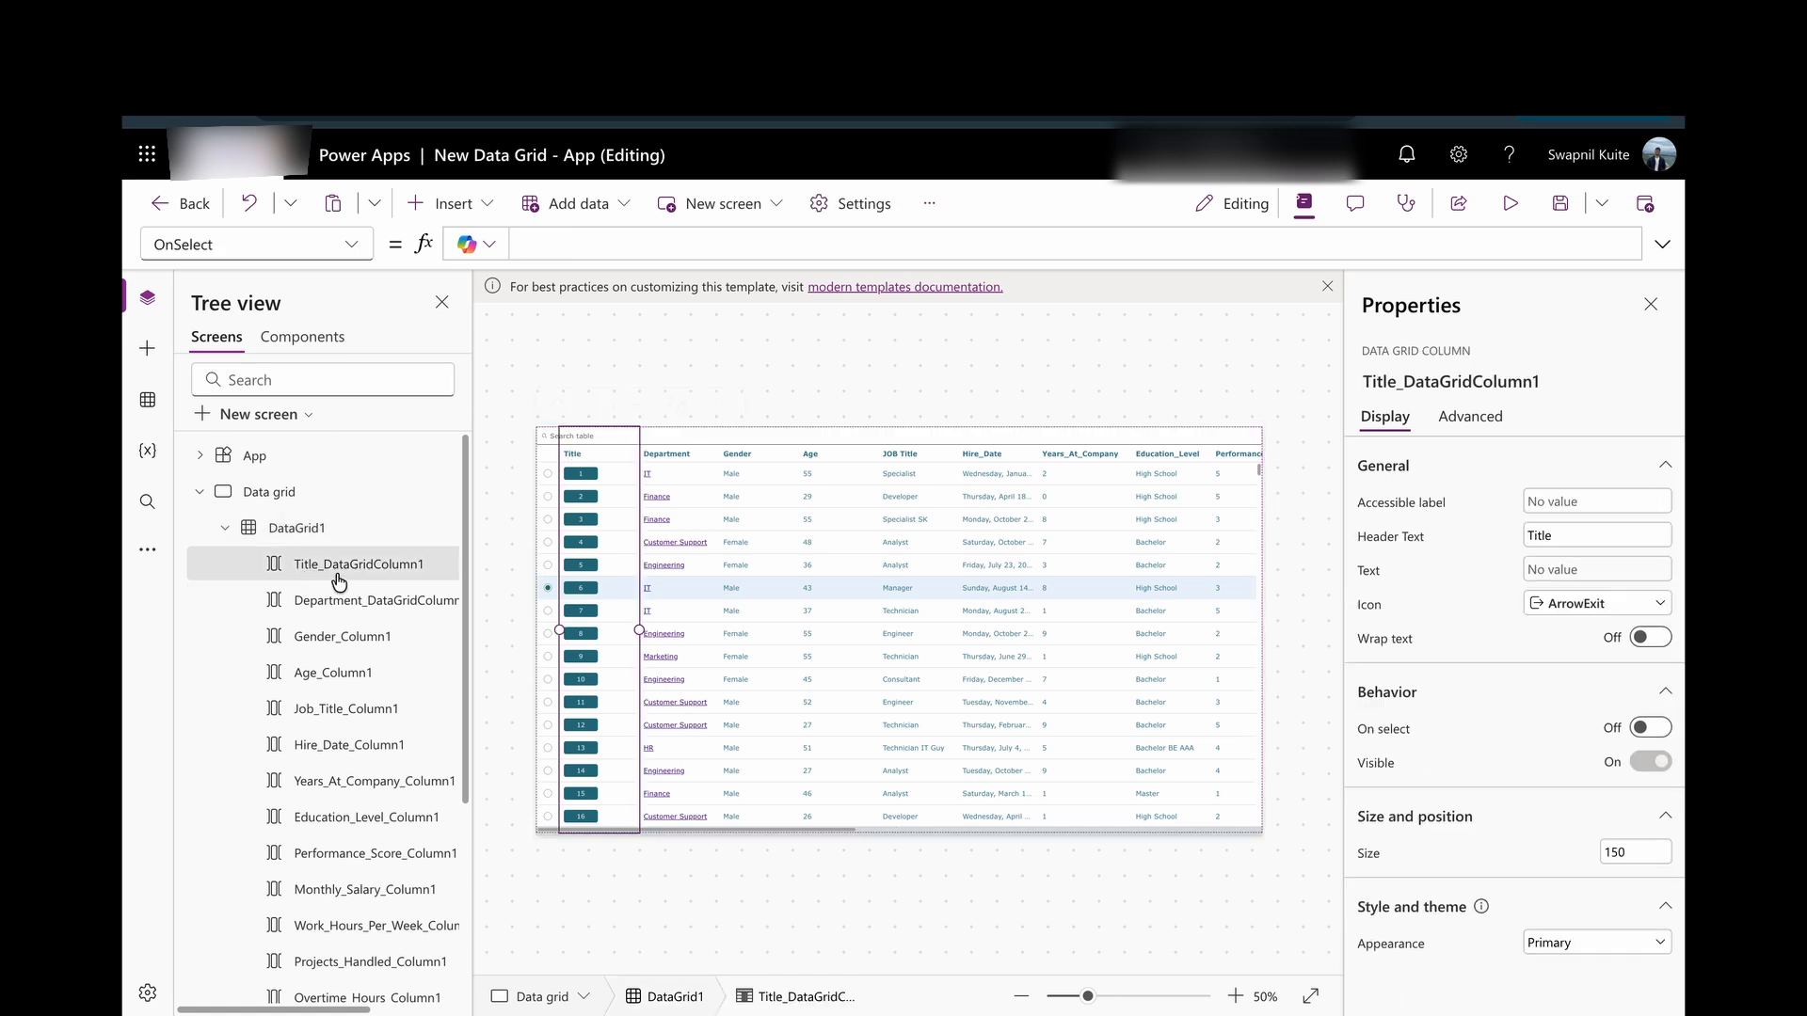
click(348, 245)
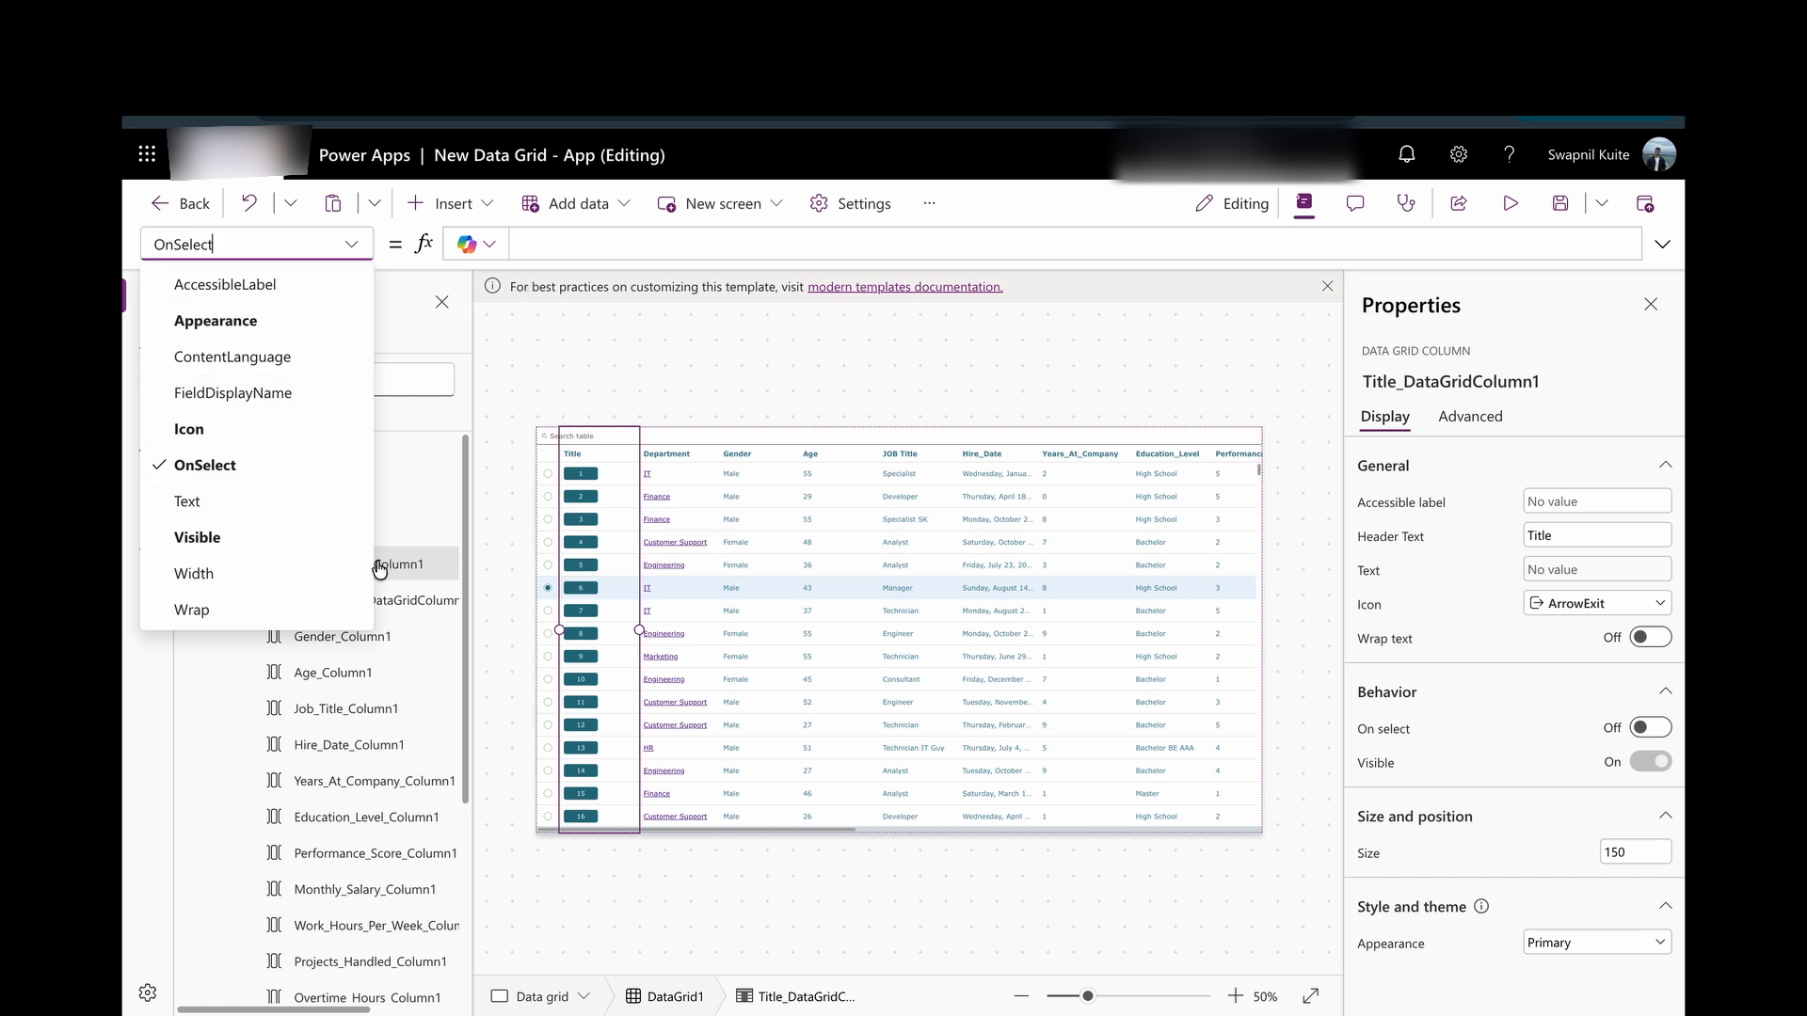
click(407, 611)
click(350, 247)
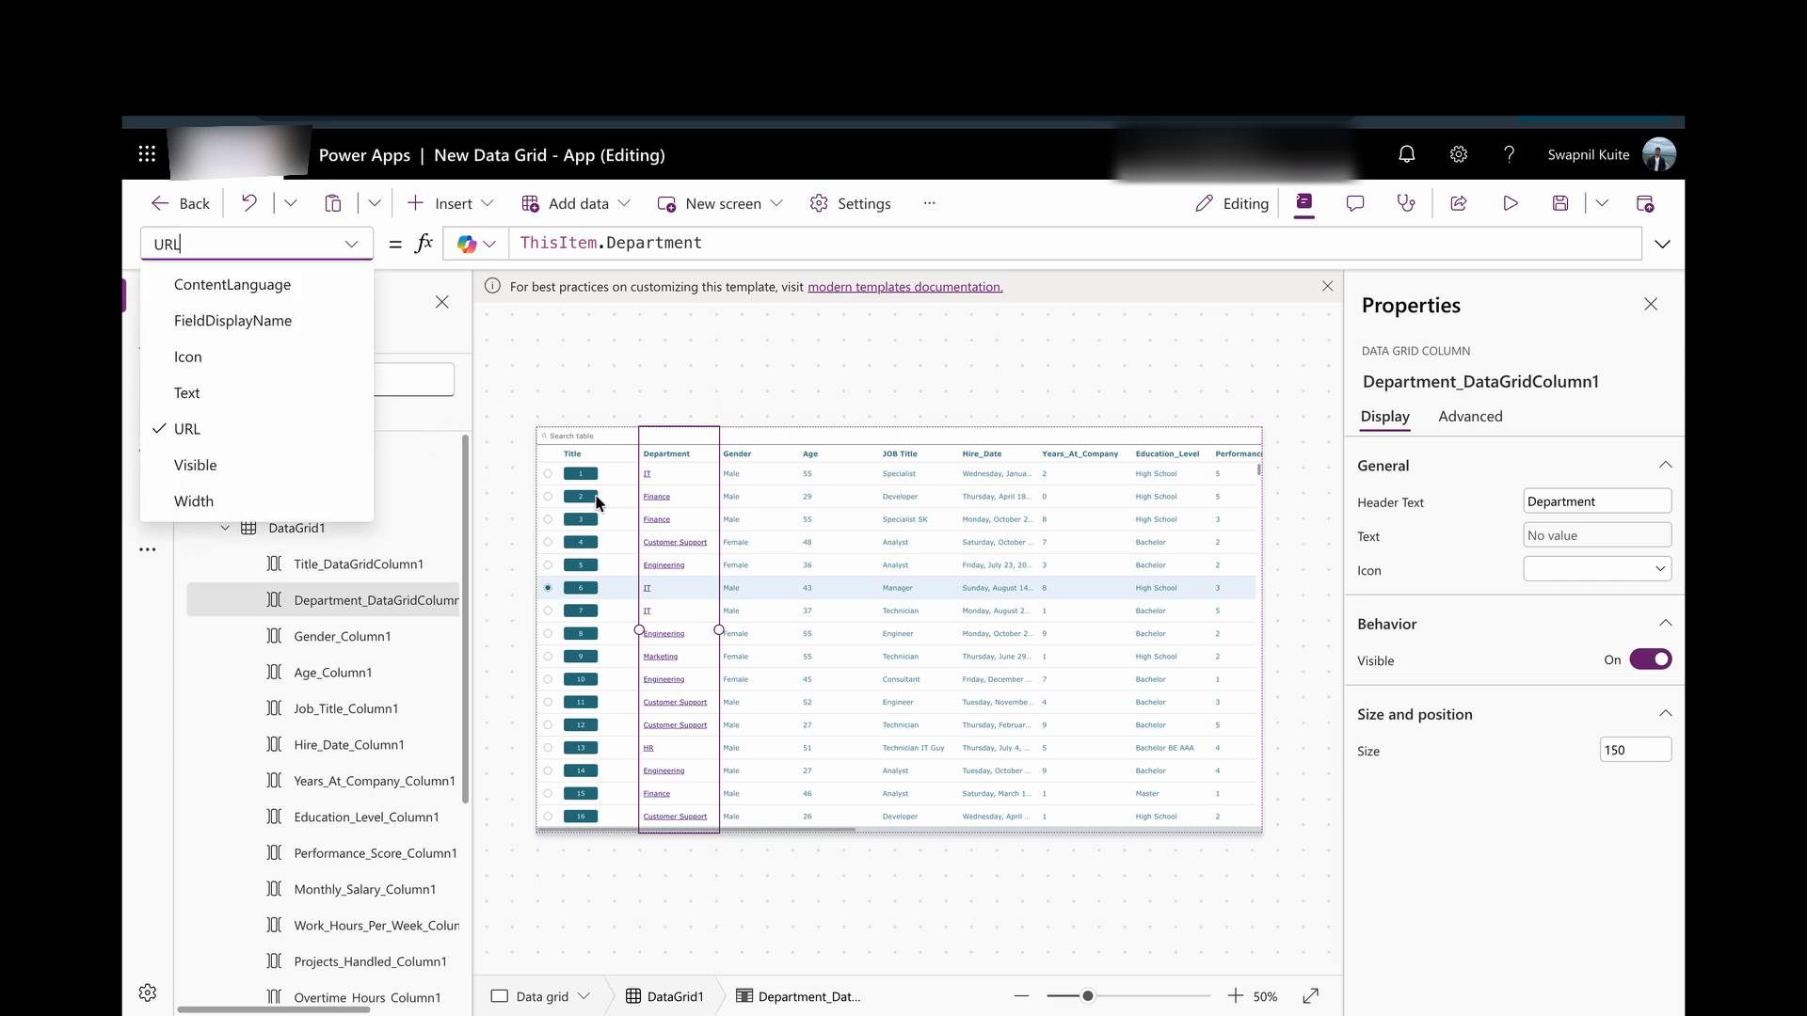
click(579, 461)
click(366, 565)
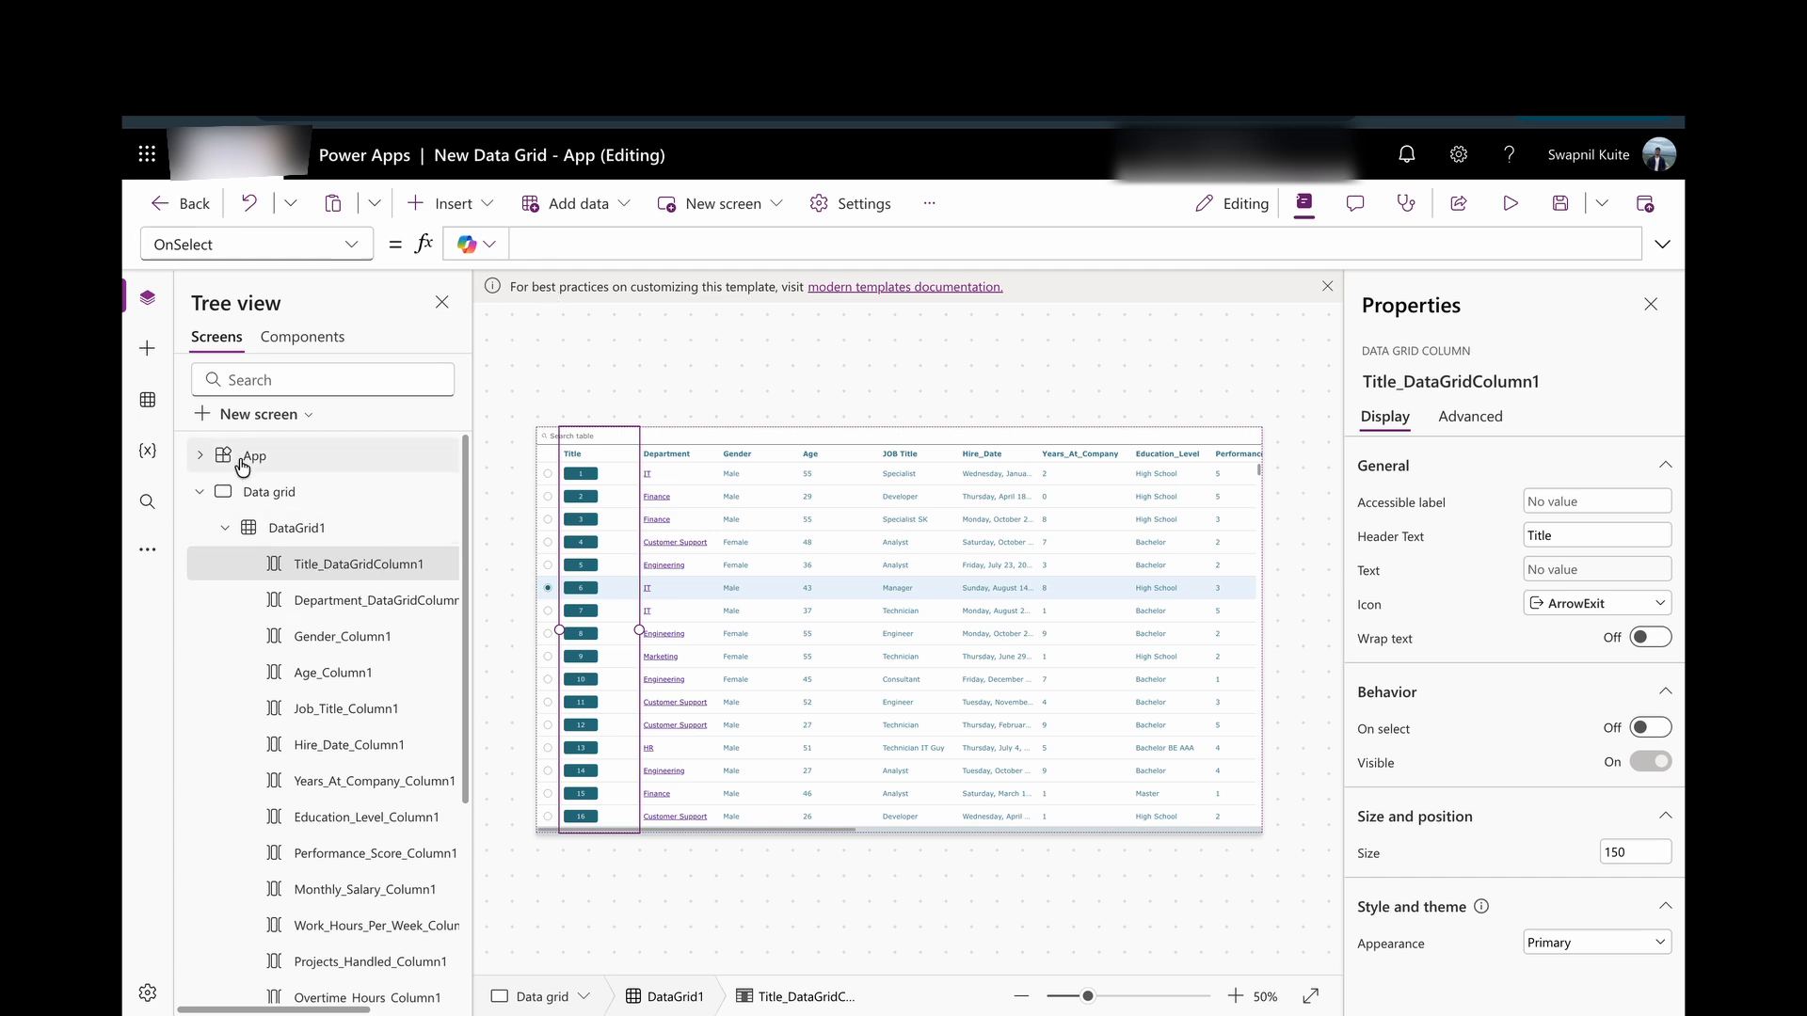
click(935, 613)
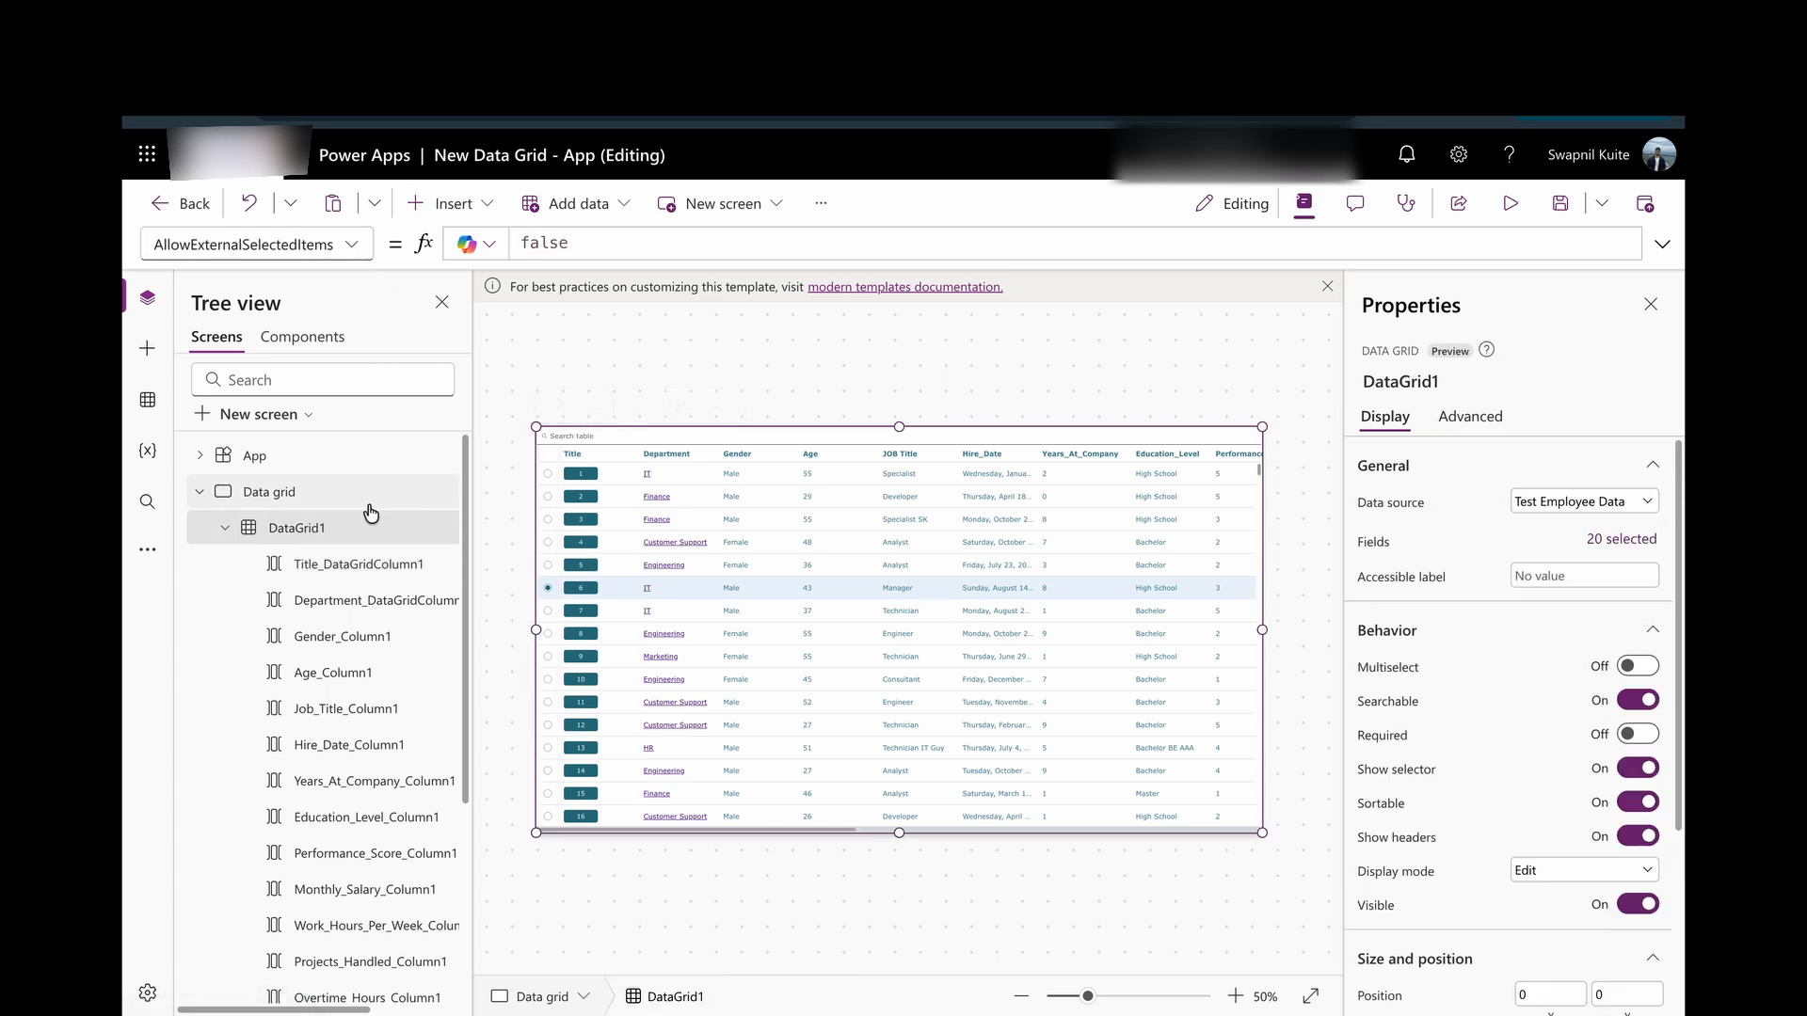
Begin the OnSelect formula of DataGrid1's Title column with EditForm(Form3);.
click(370, 570)
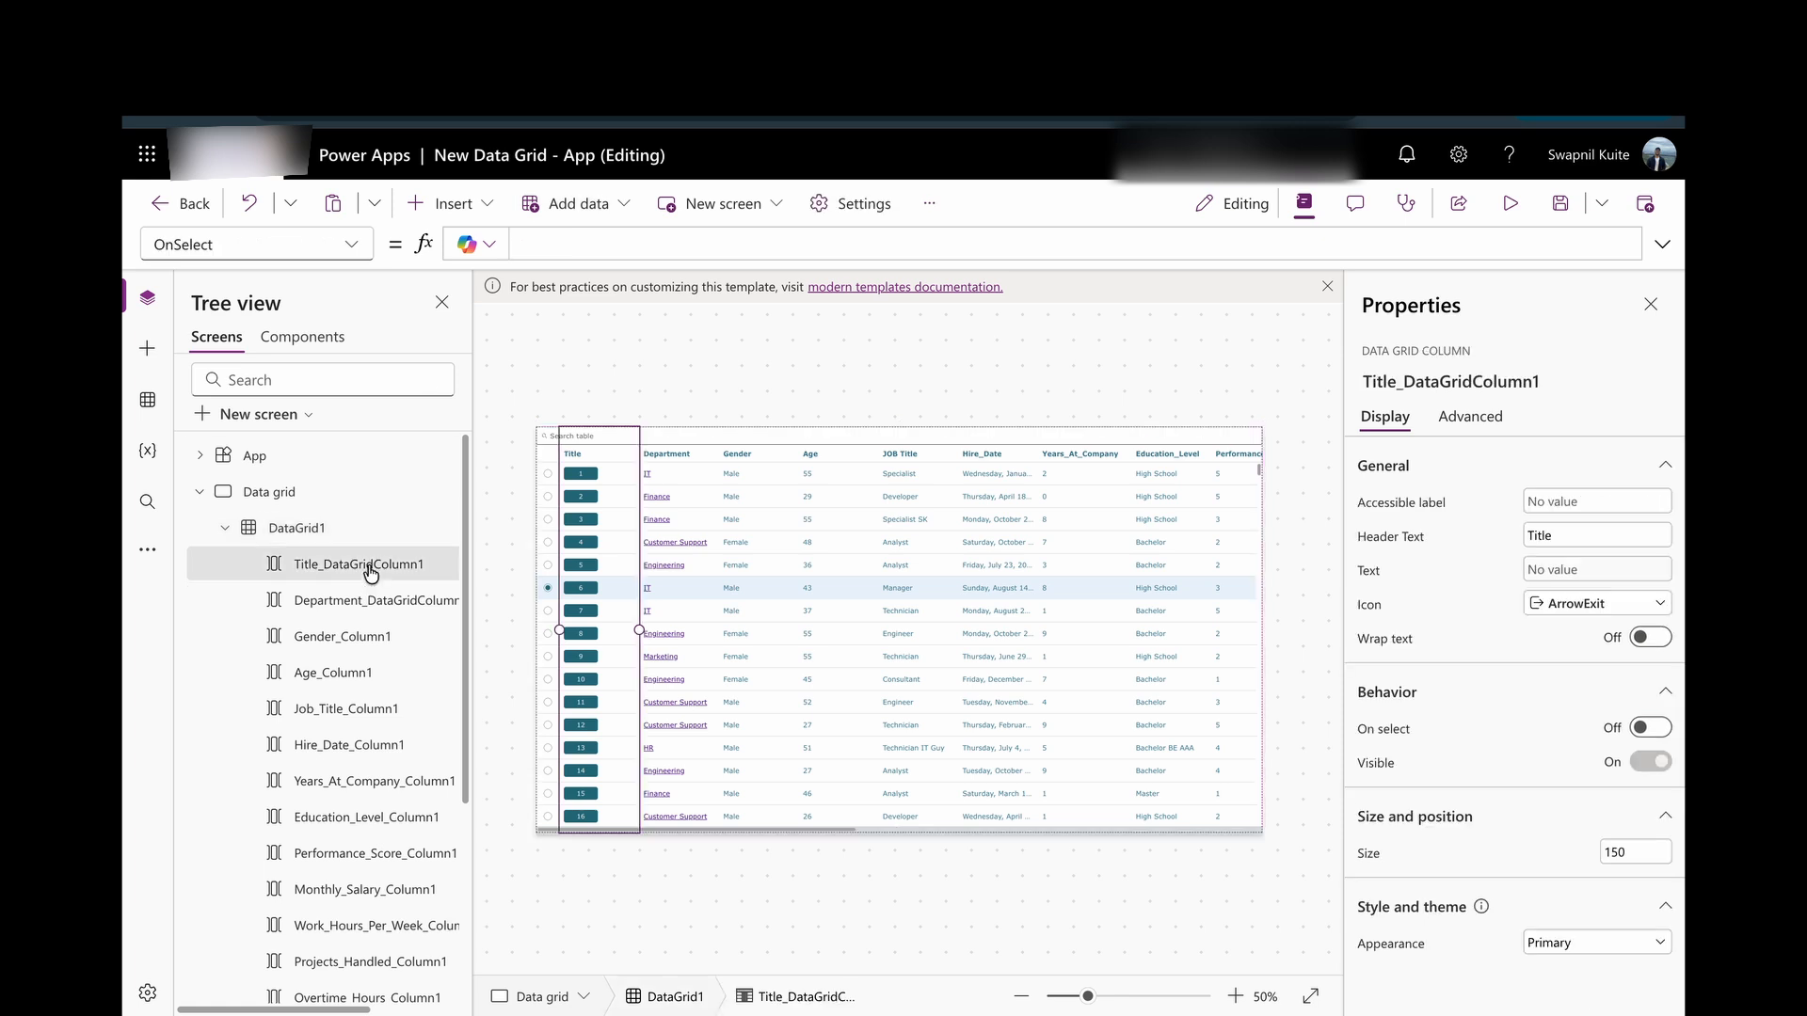
text(edi)
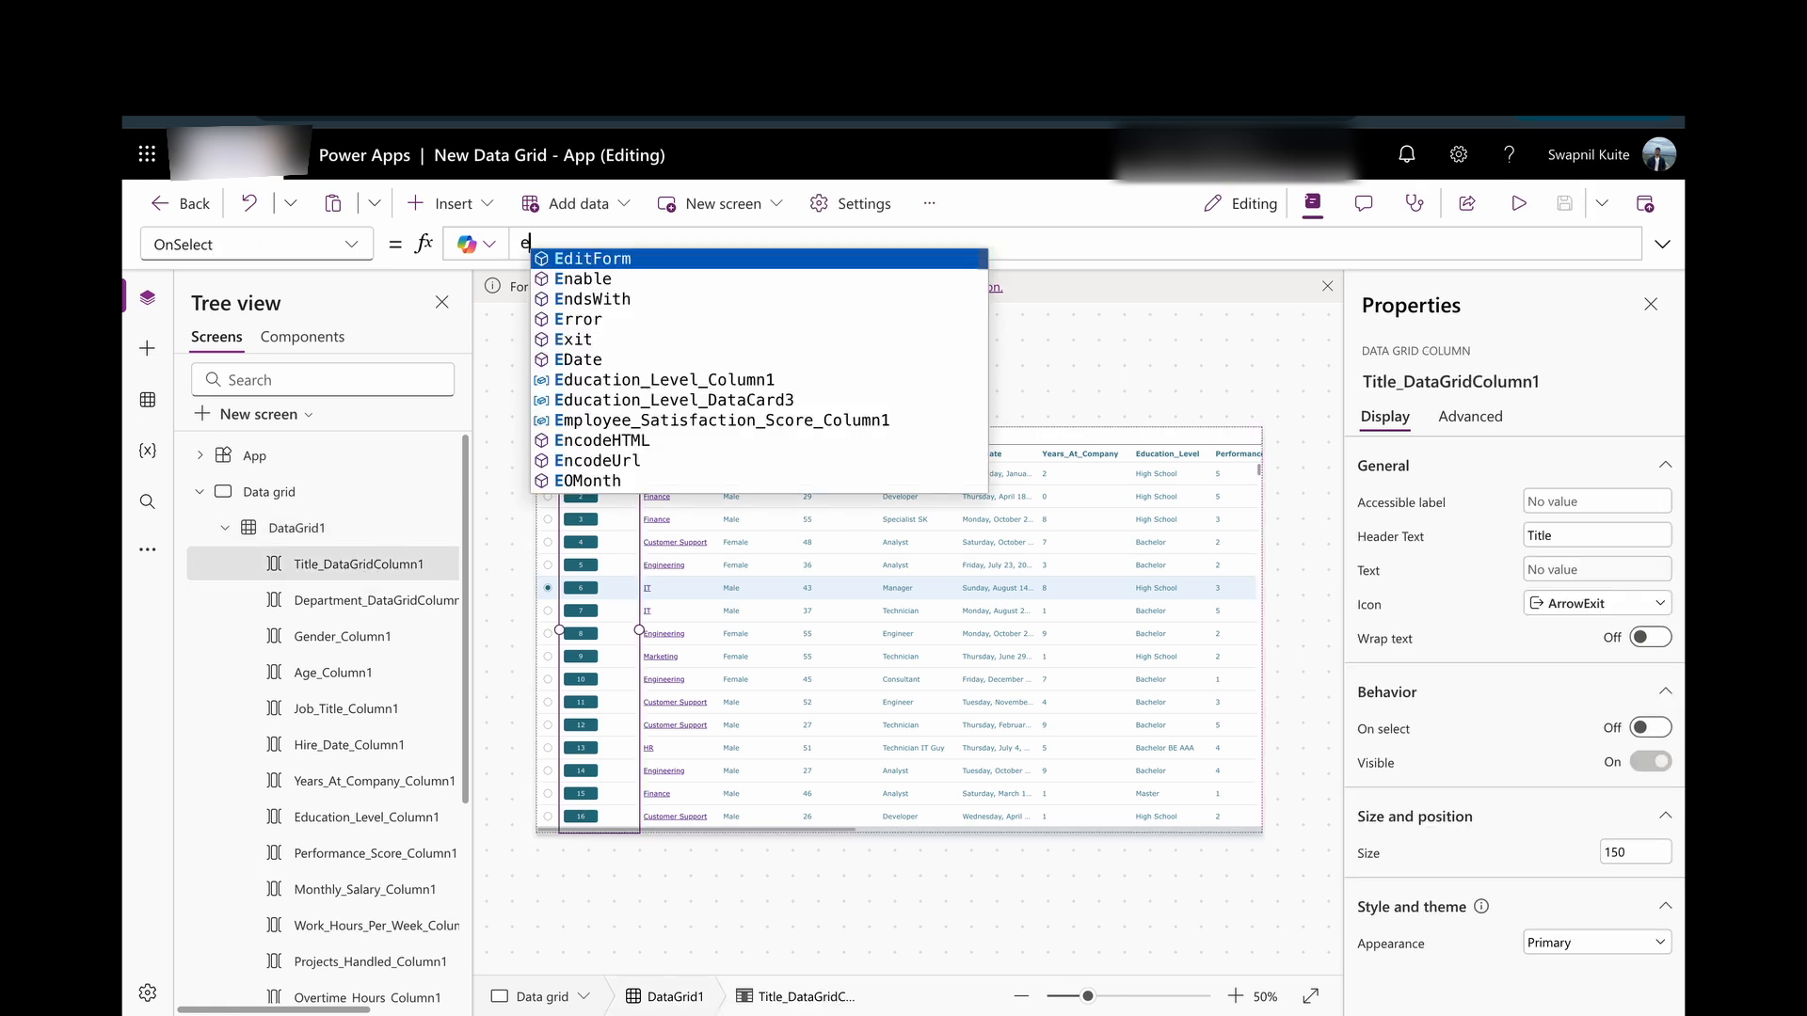
key(BackSpace)
key(BackSpace)
key(BackSpace)
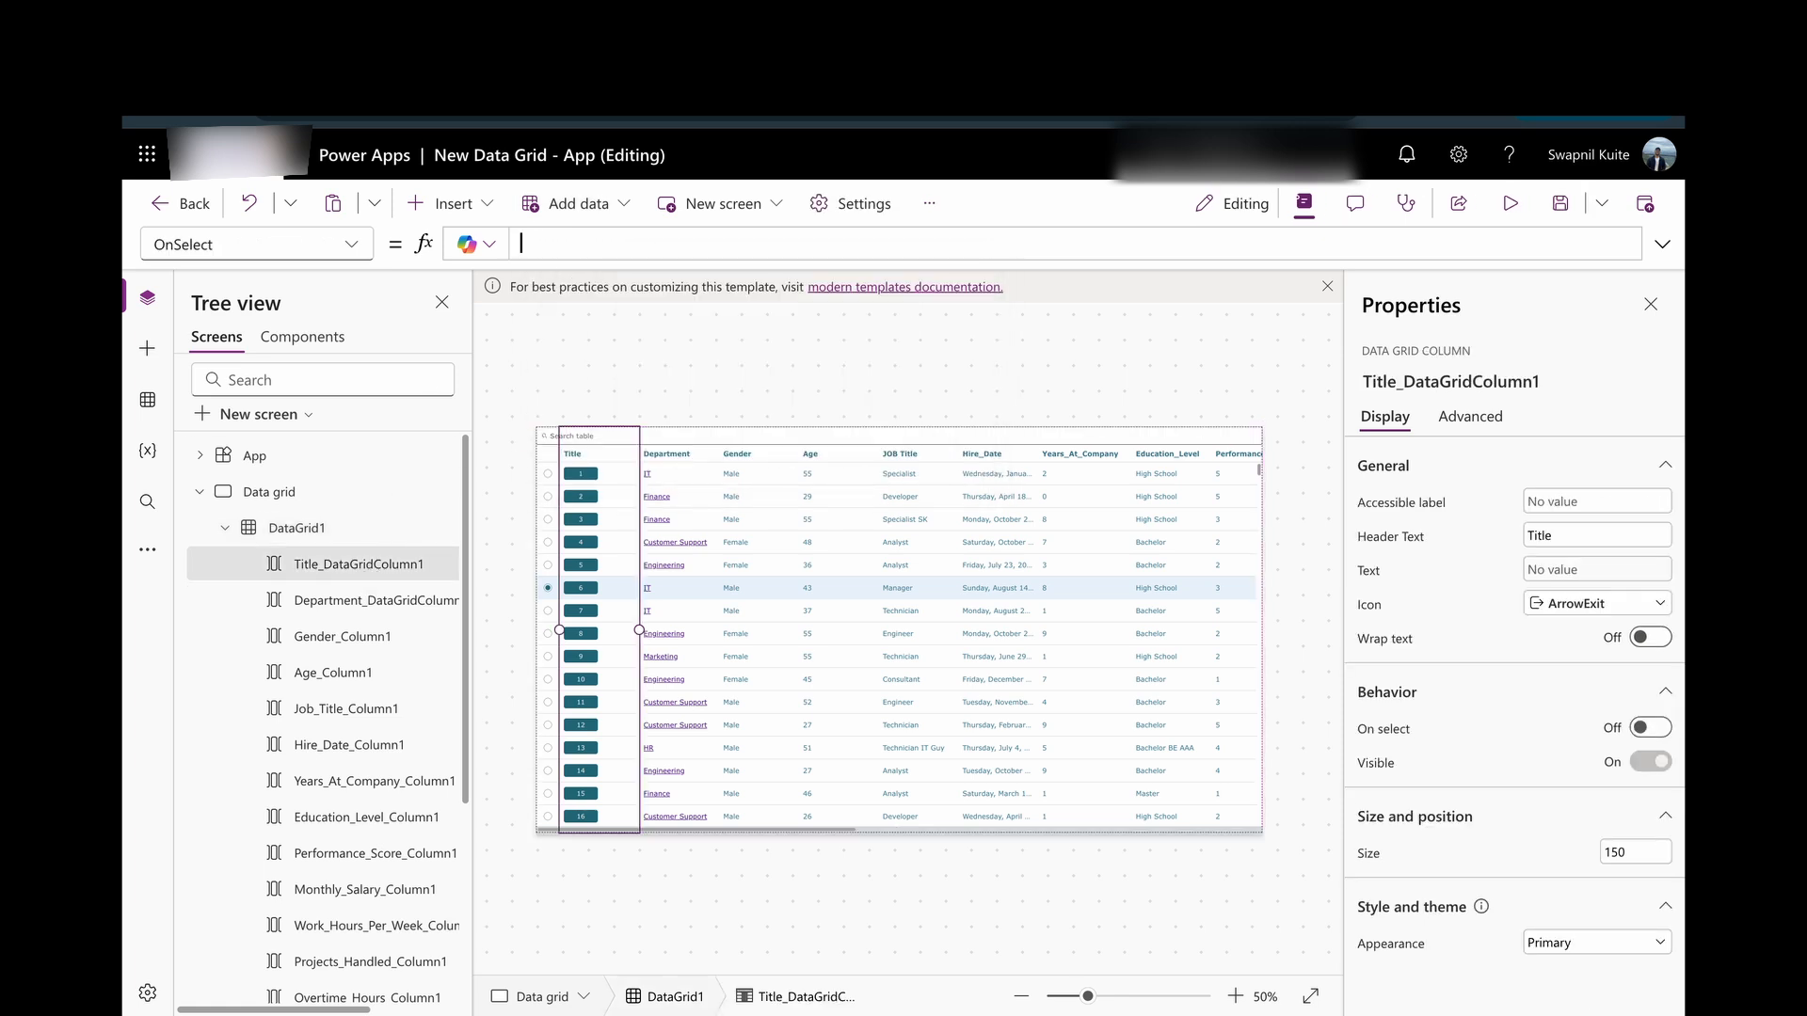
text(editForm()
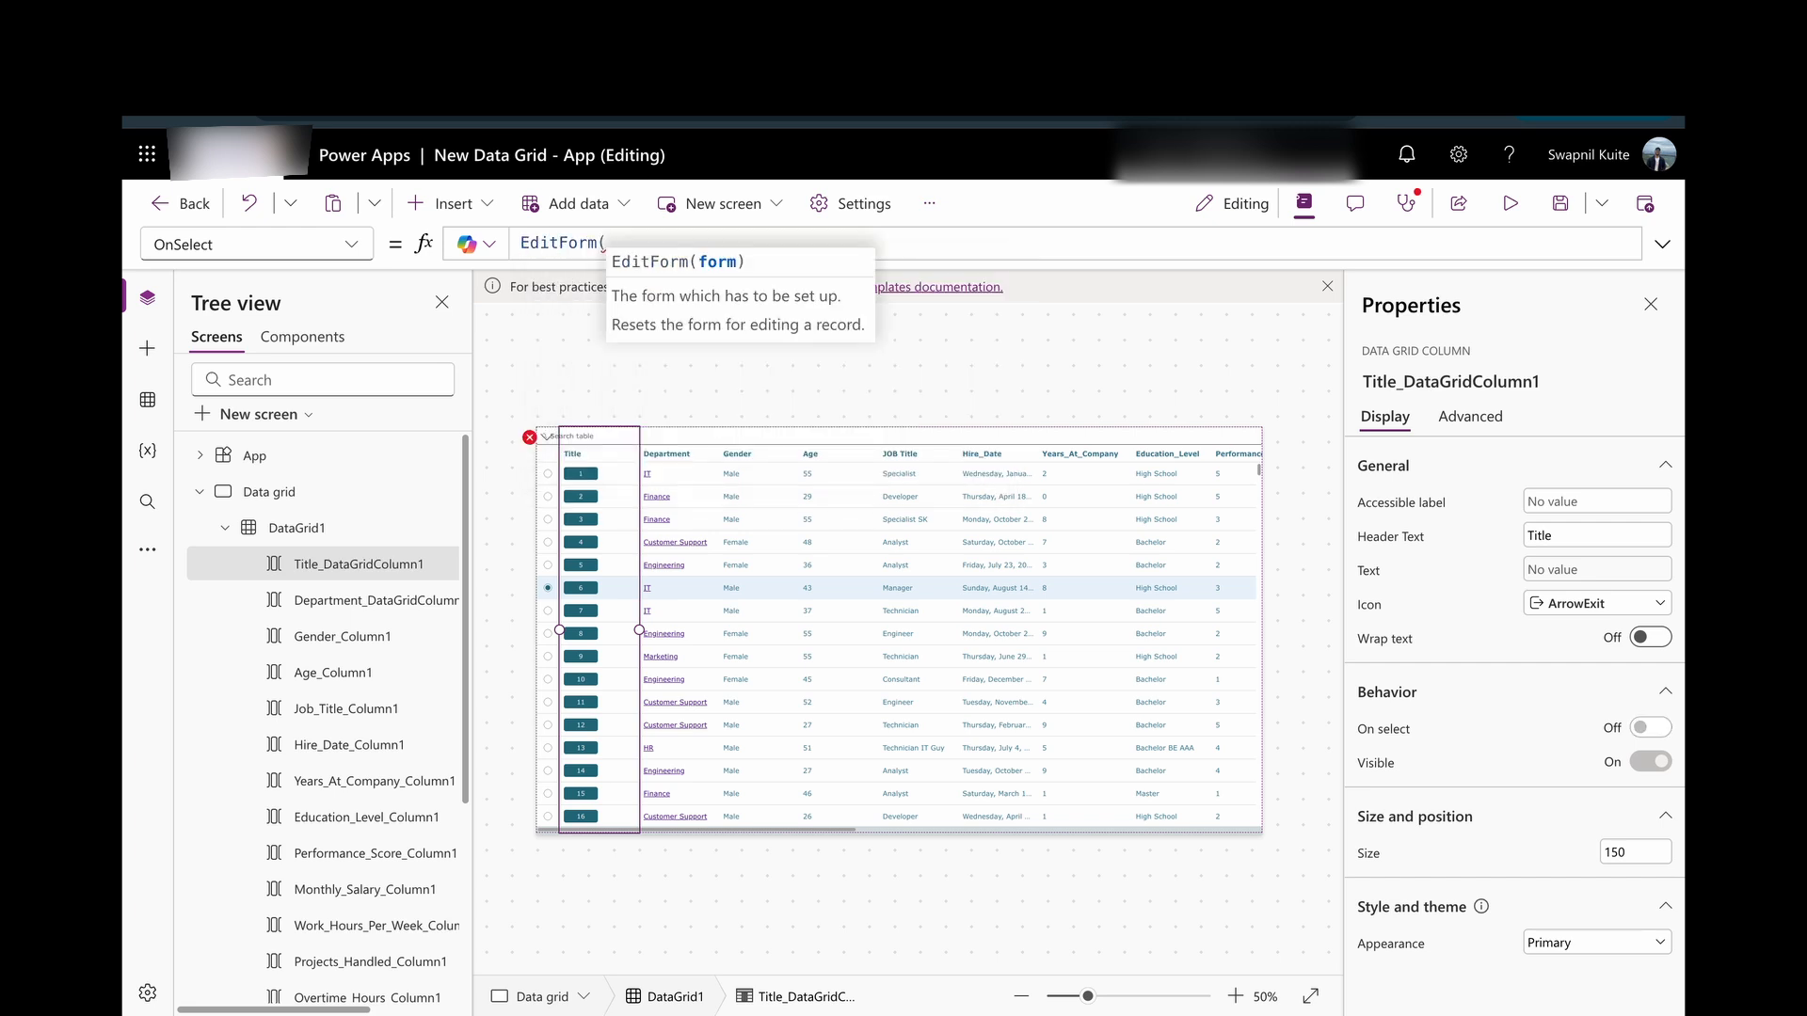
text(for)
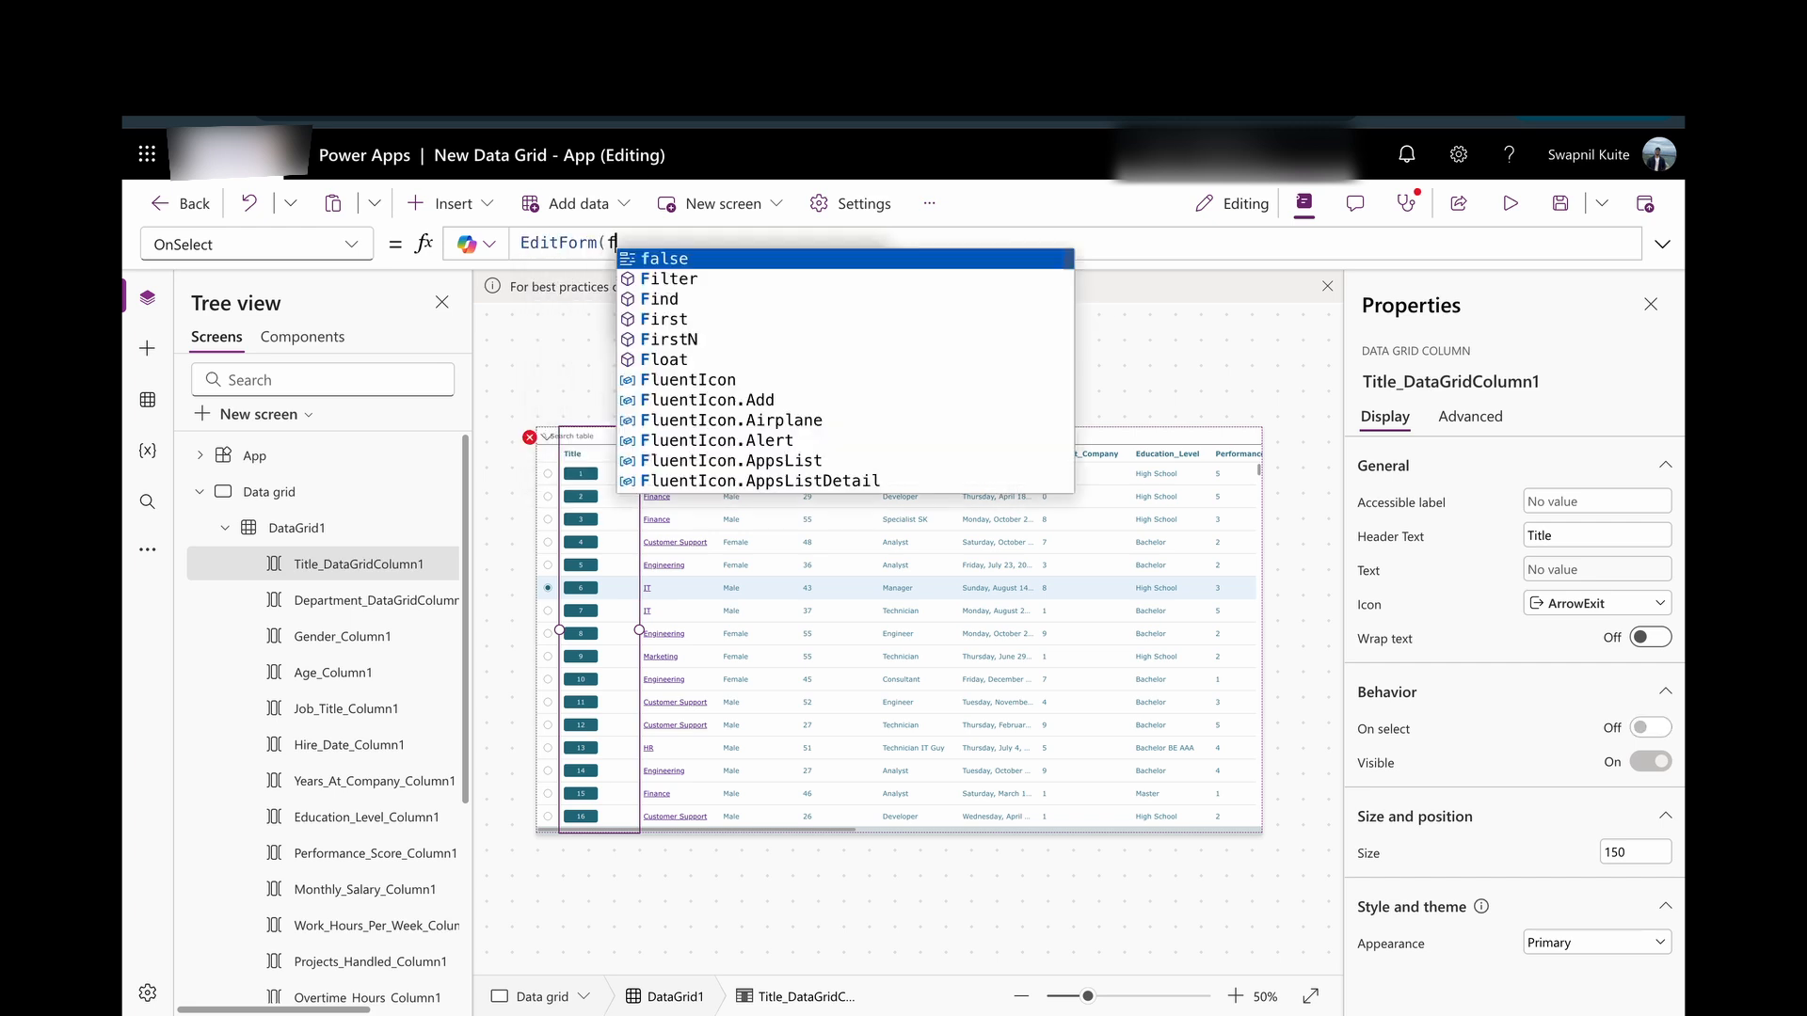
key(Down)
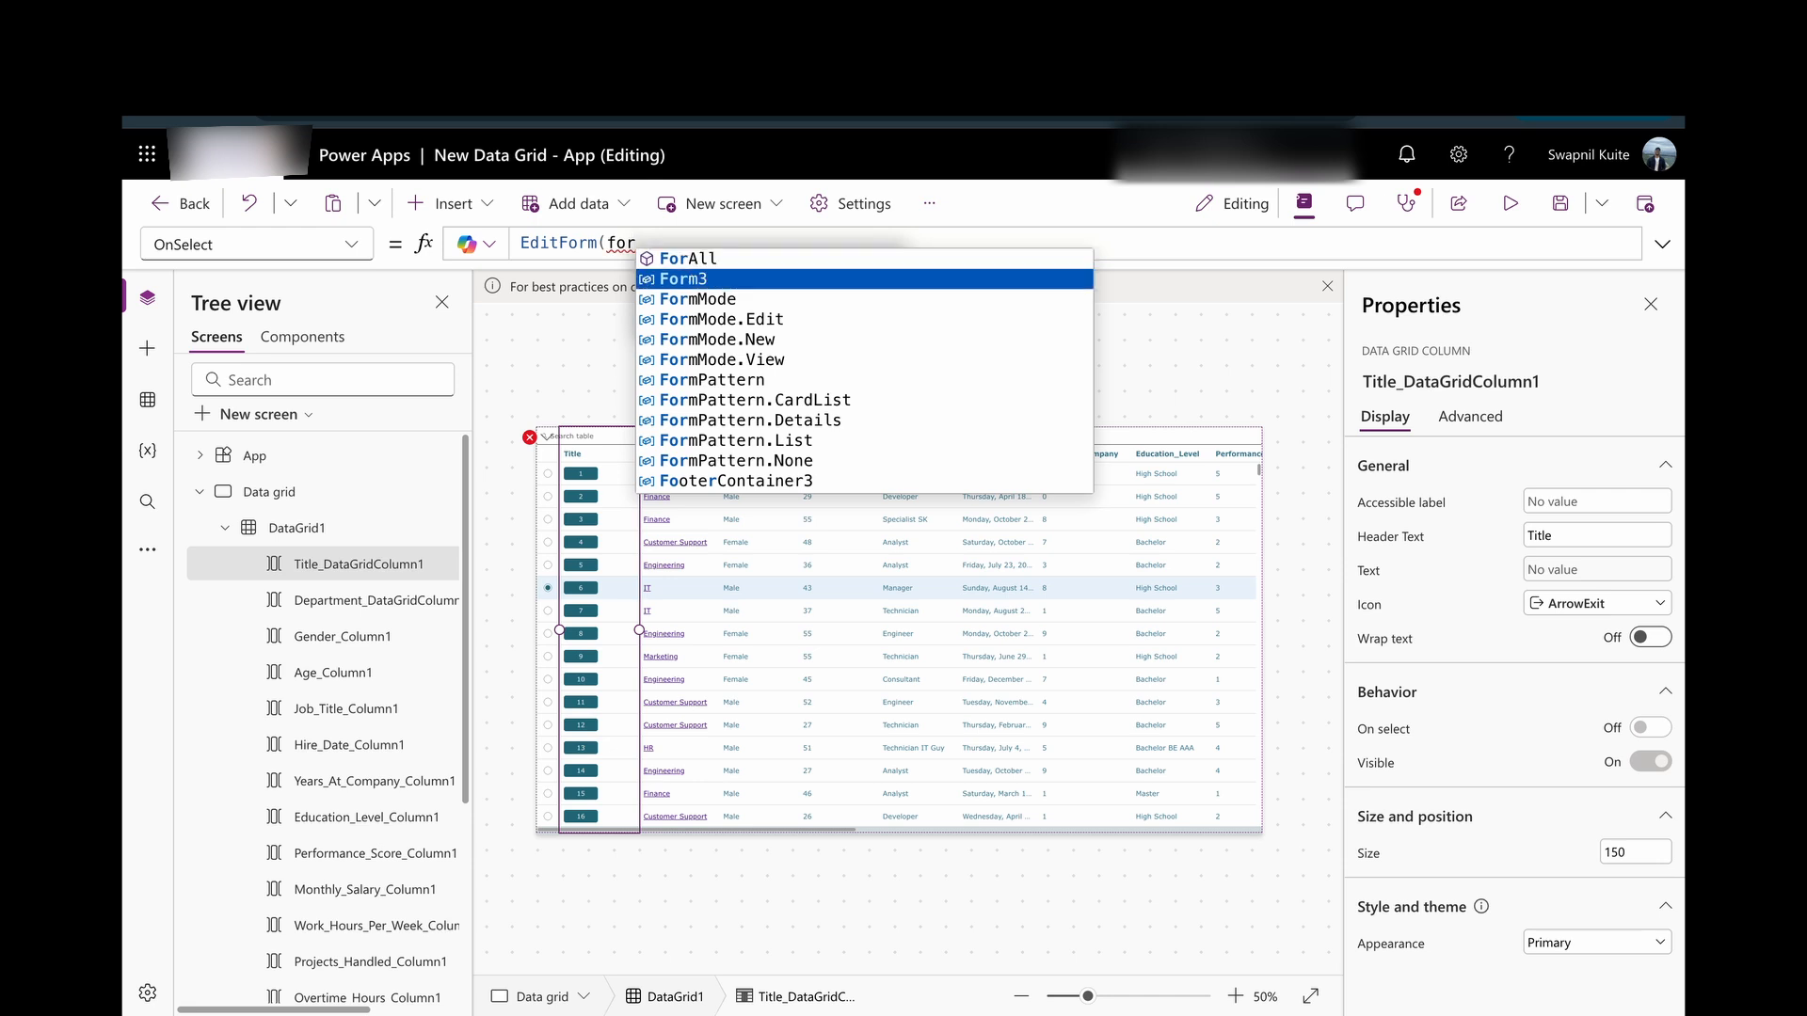
key(Tab)
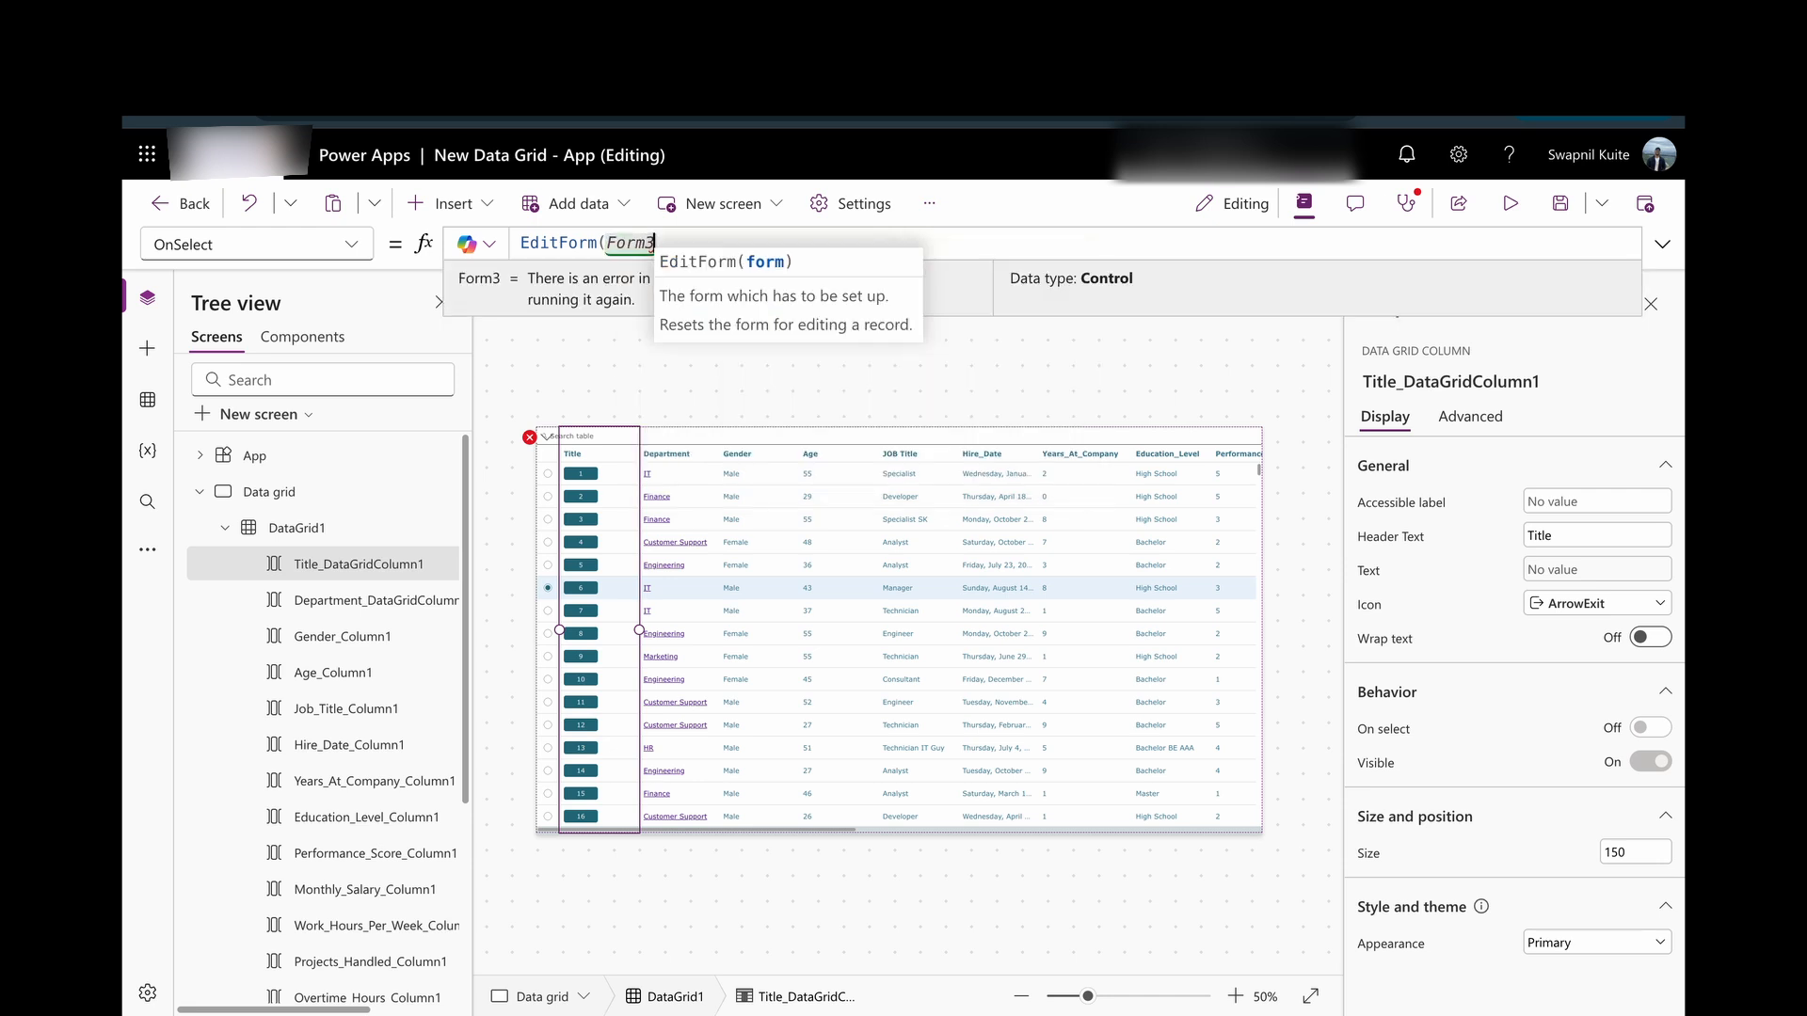
text();)
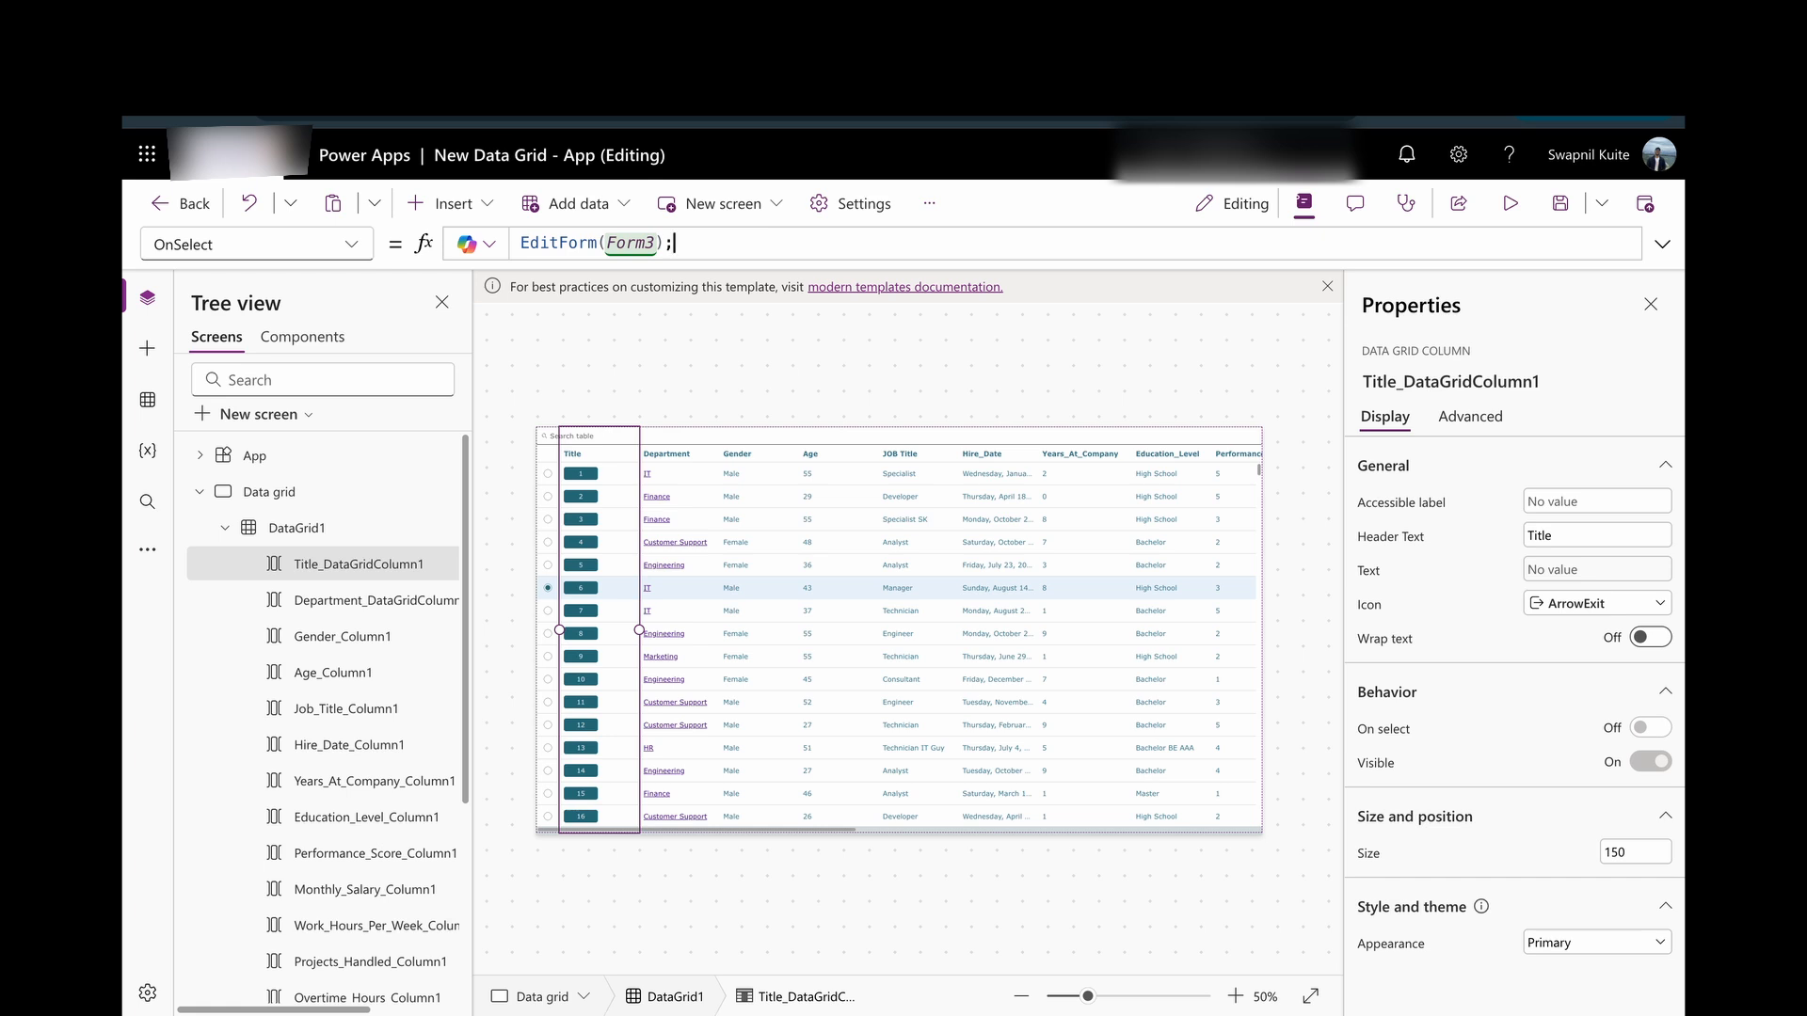
Append Navigate(Screen5,ScreenTransition.Cover); to the Title column's OnSelect formula.
text(navuat)
text(Navigate()
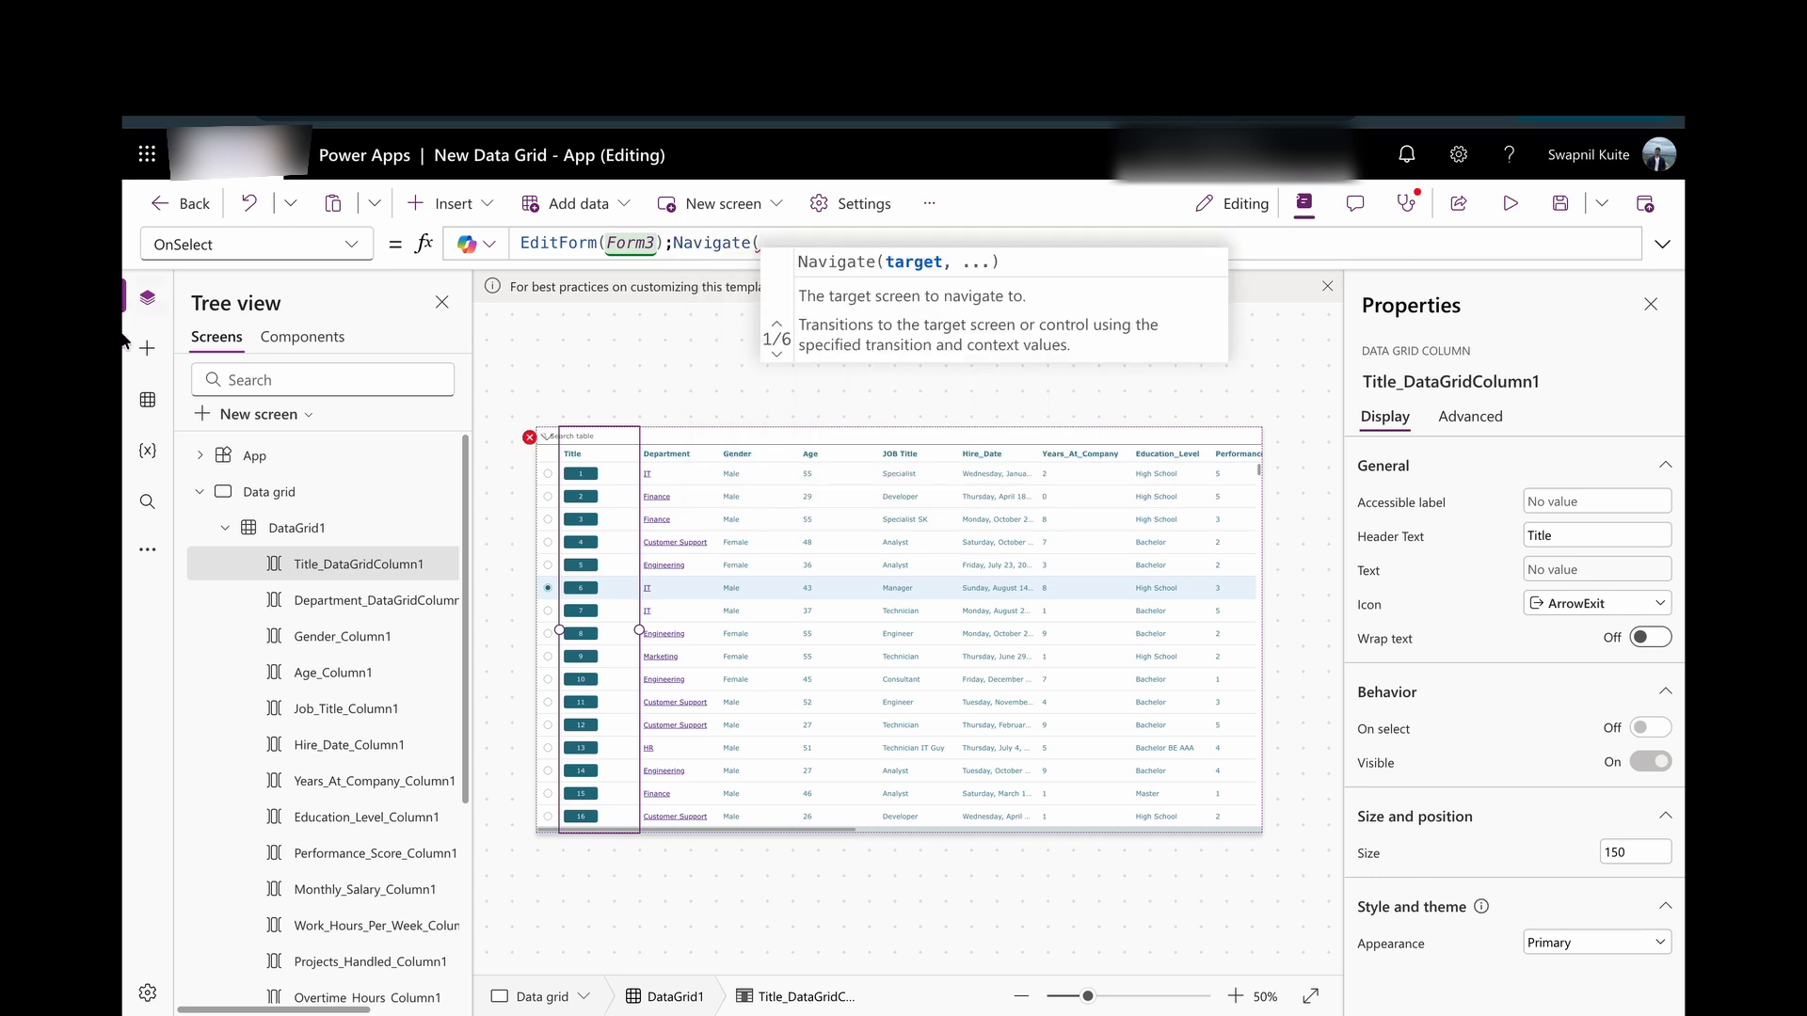
click(199, 491)
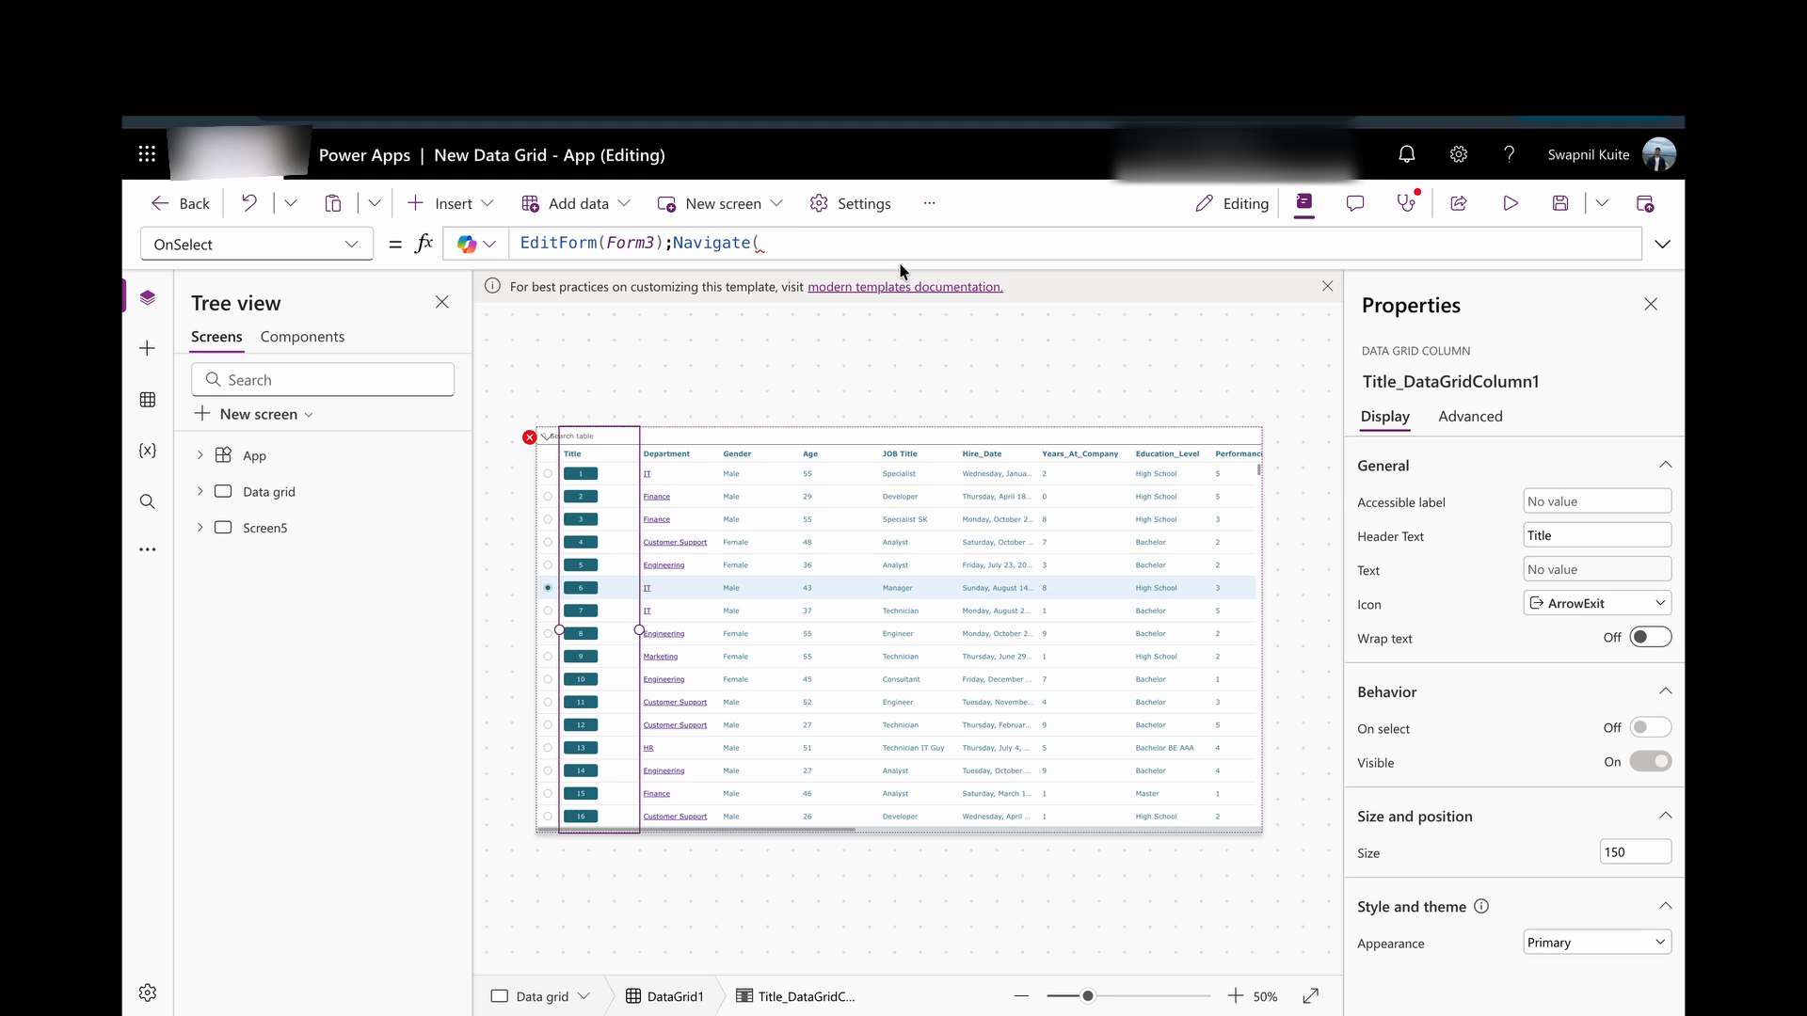
click(825, 243)
text(Screen5)
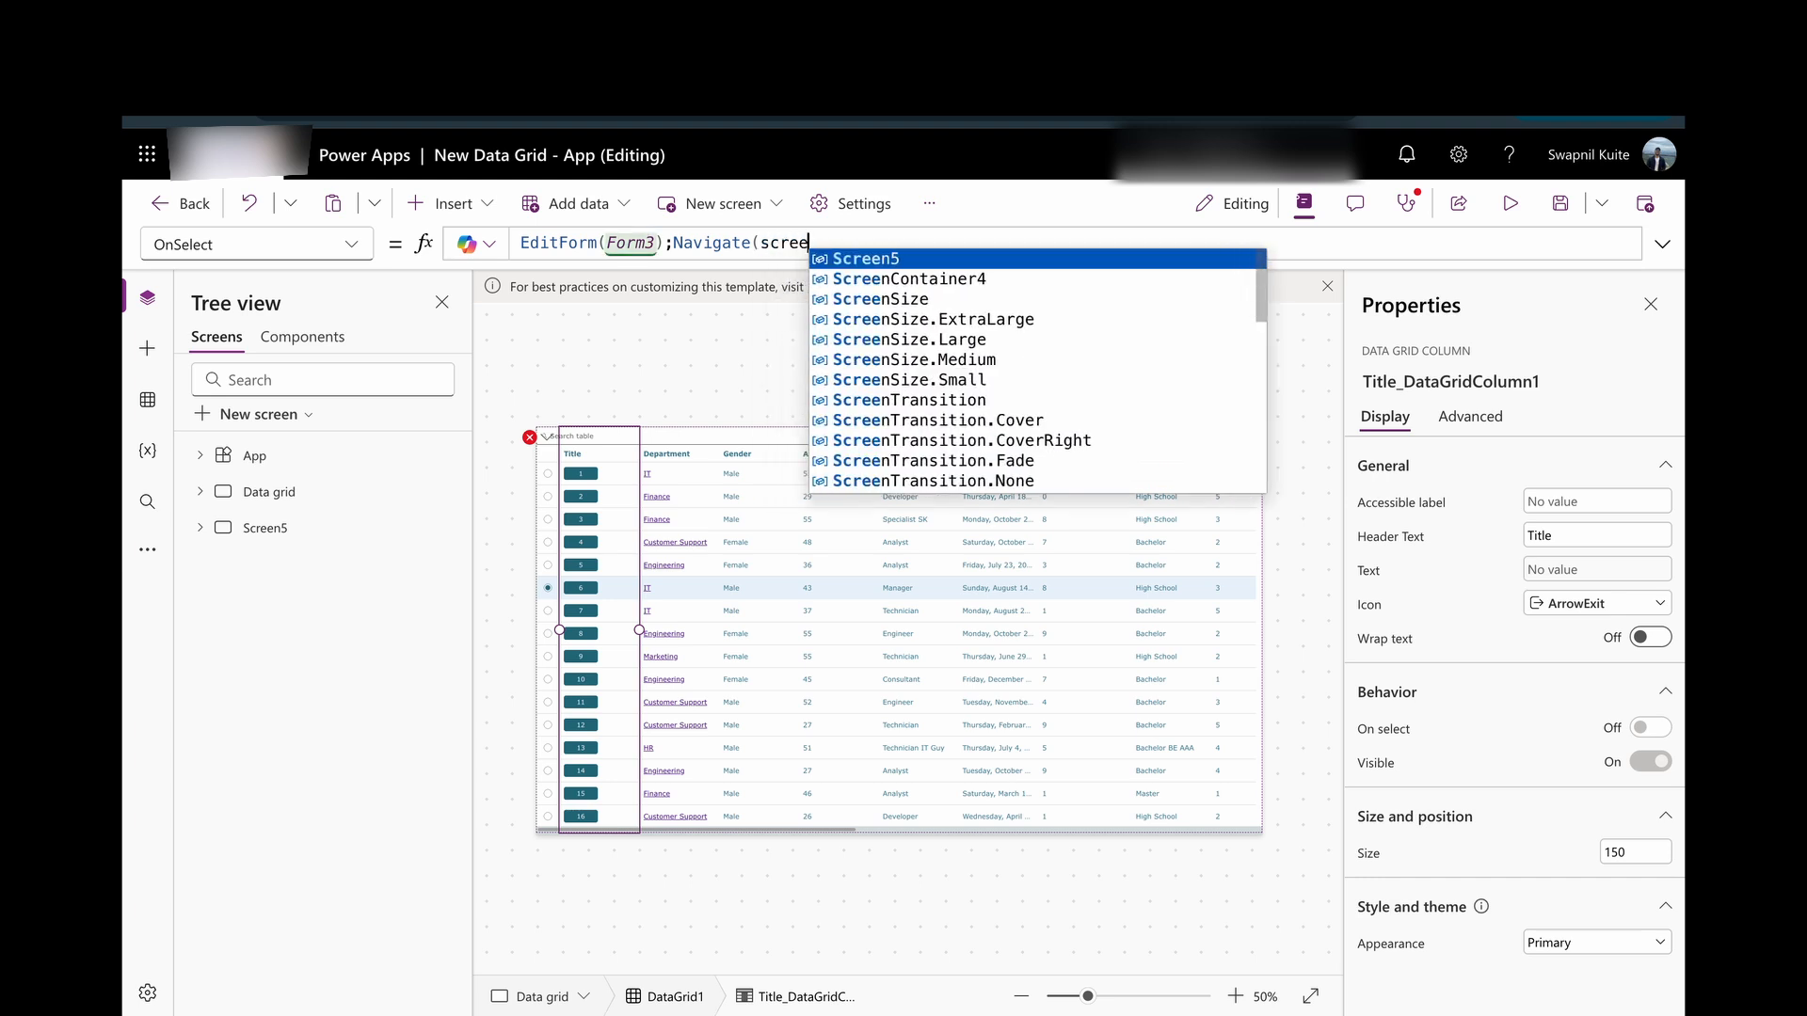
text(,)
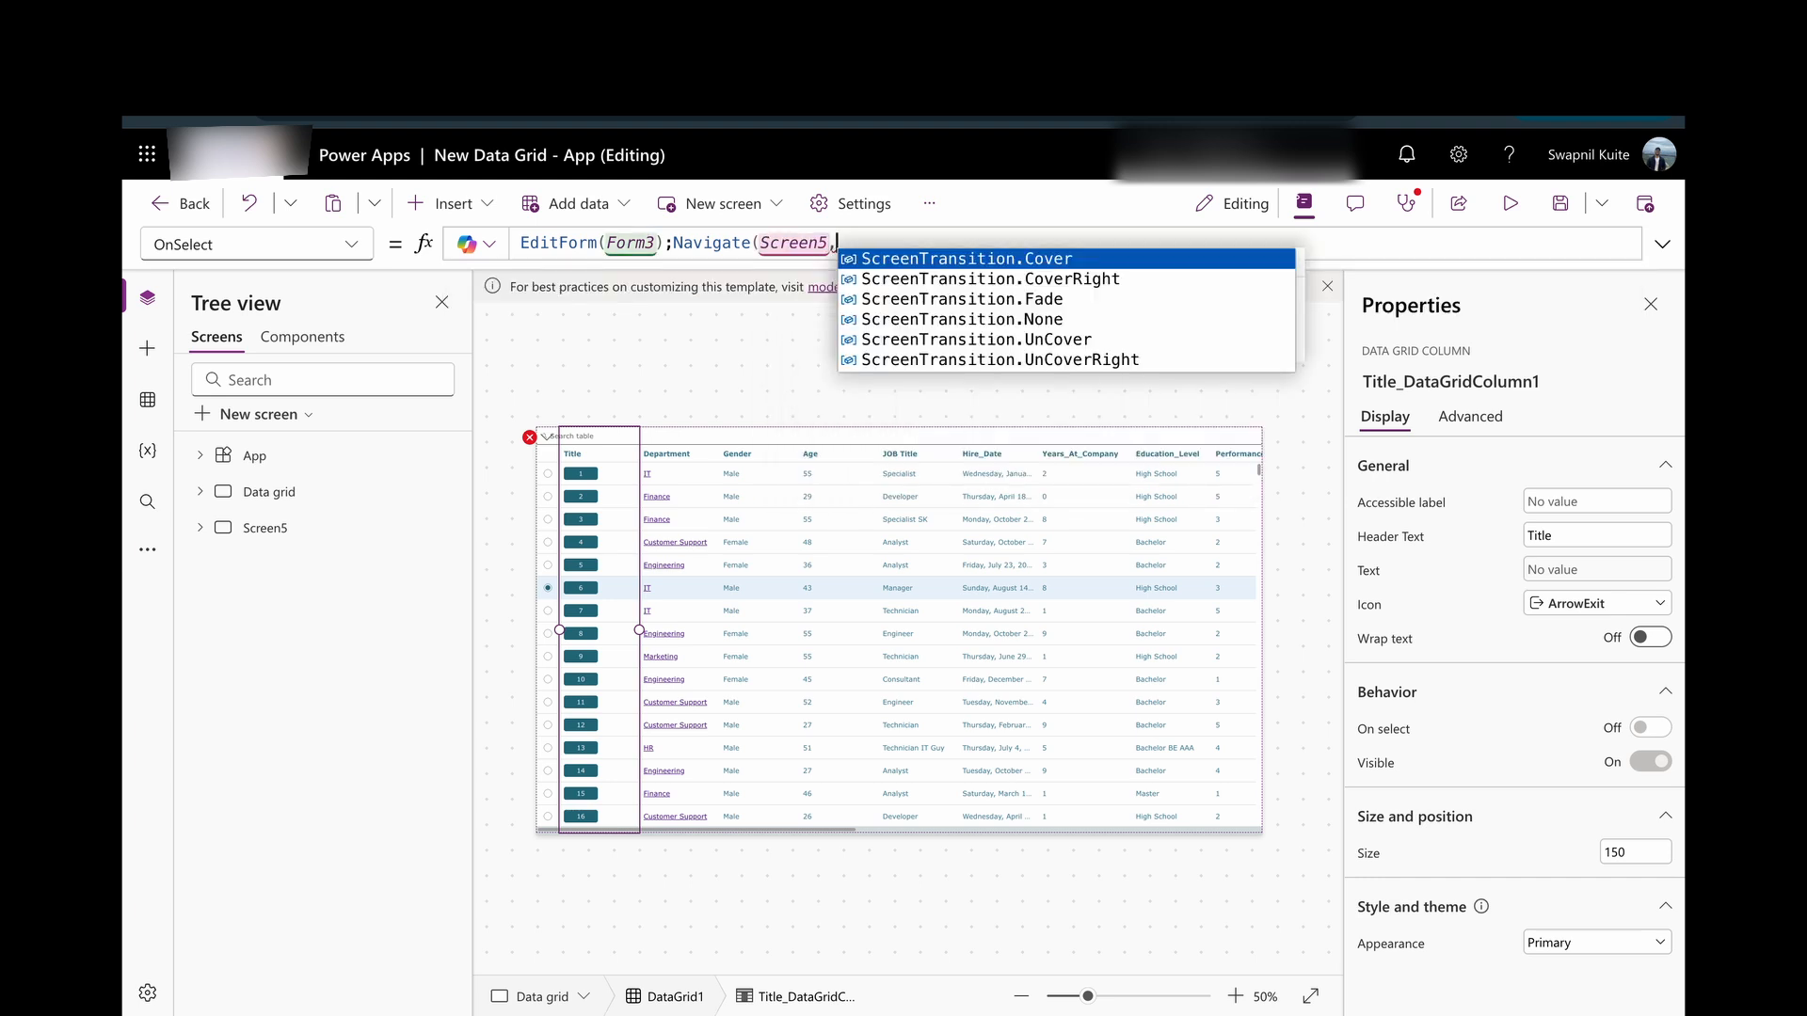
key(Tab)
text())
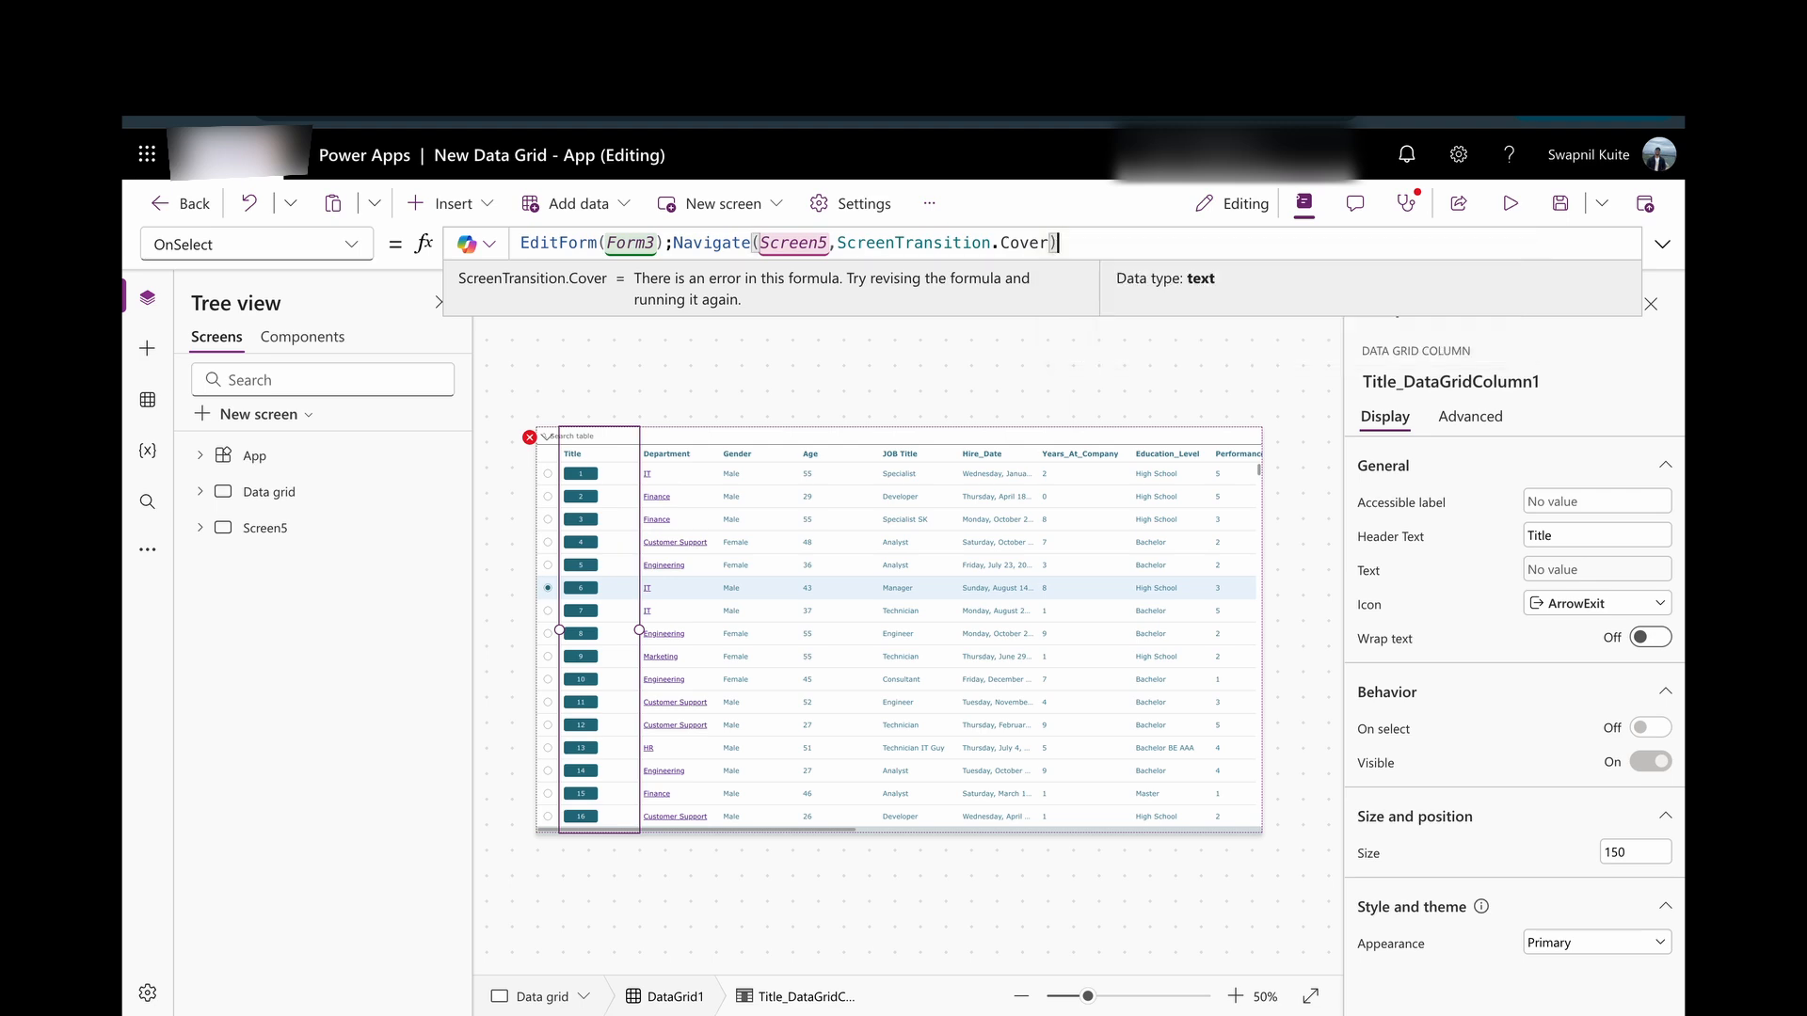
text(;)
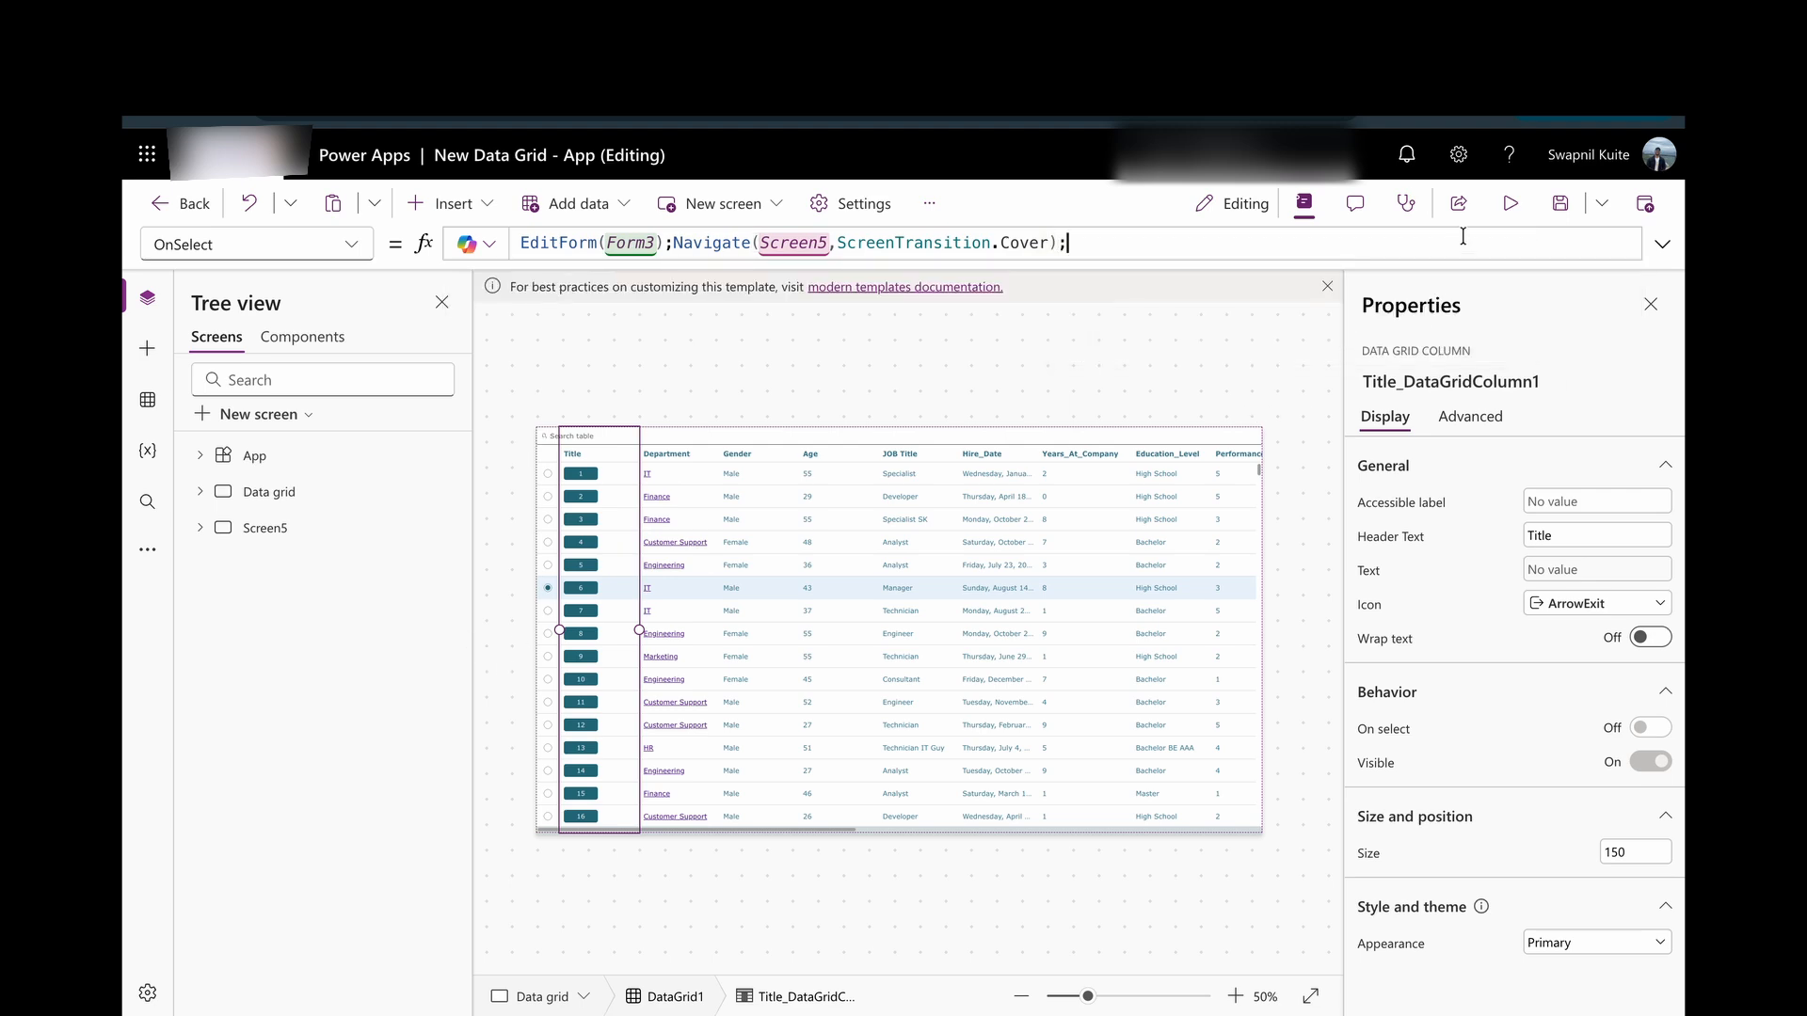
Preview the app, open the record with Title 6 from its Title button, and close the preview.
click(1510, 204)
click(350, 523)
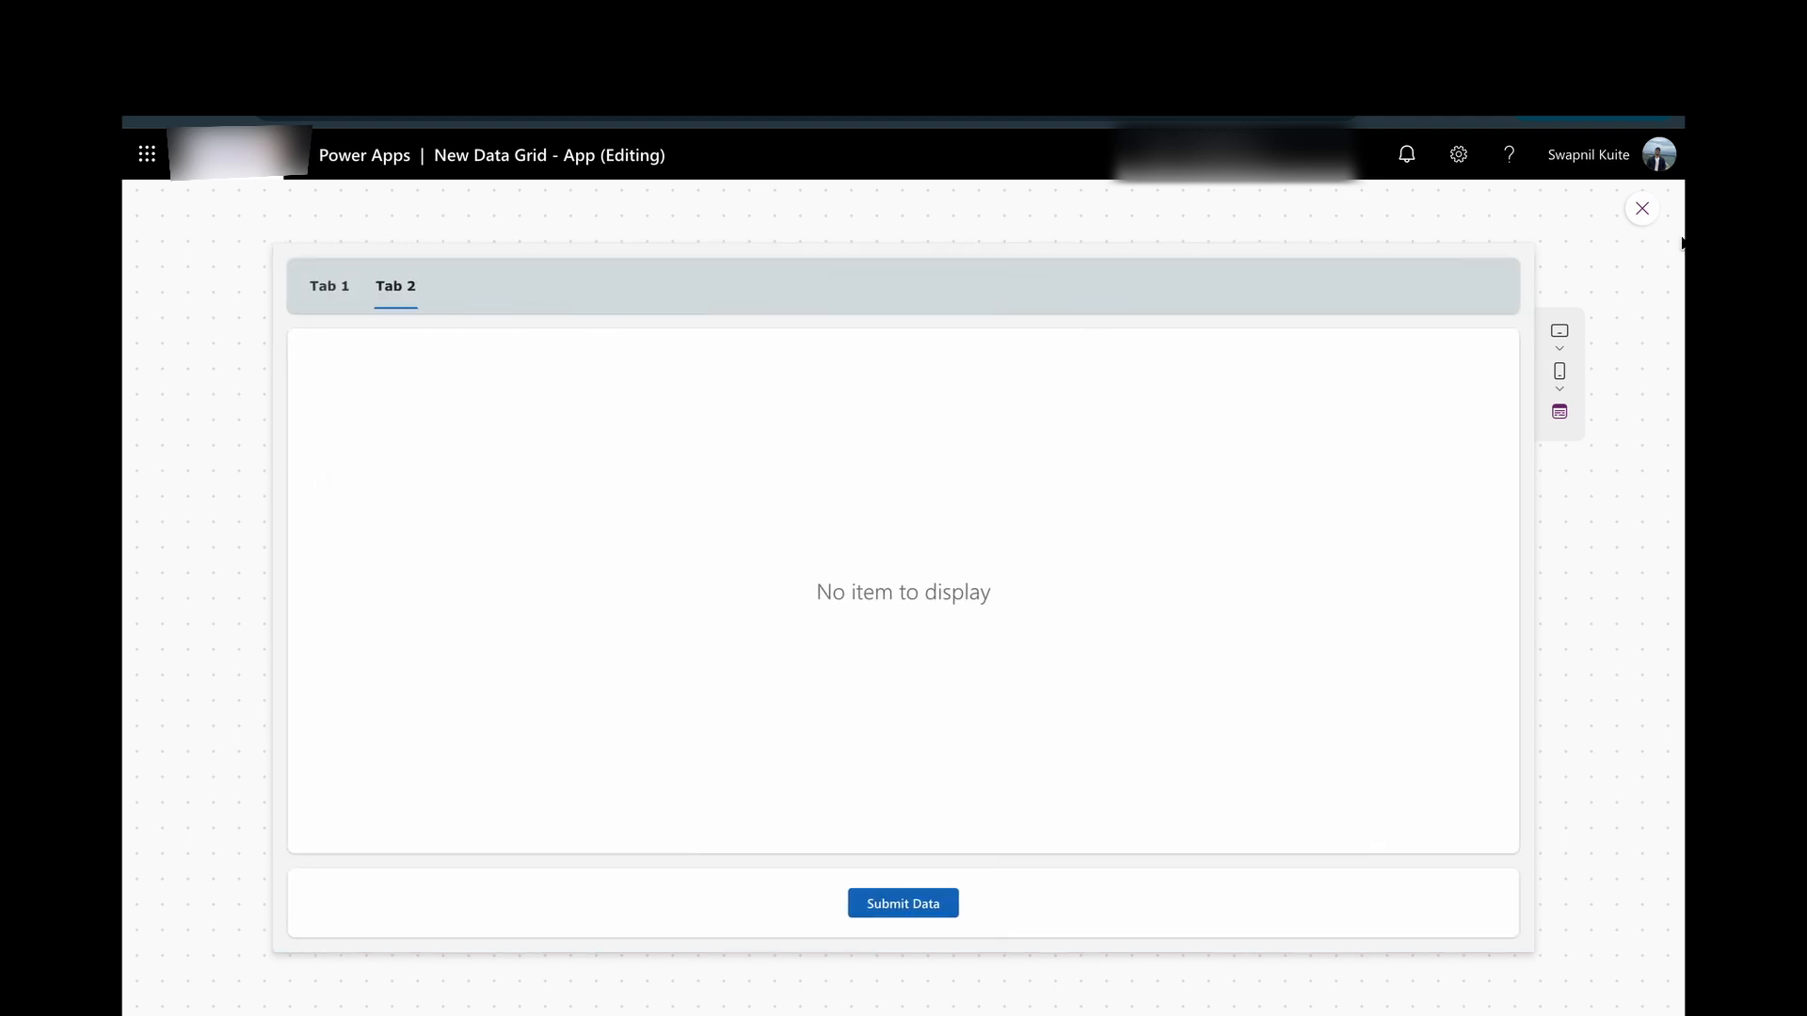
click(1639, 209)
click(1163, 670)
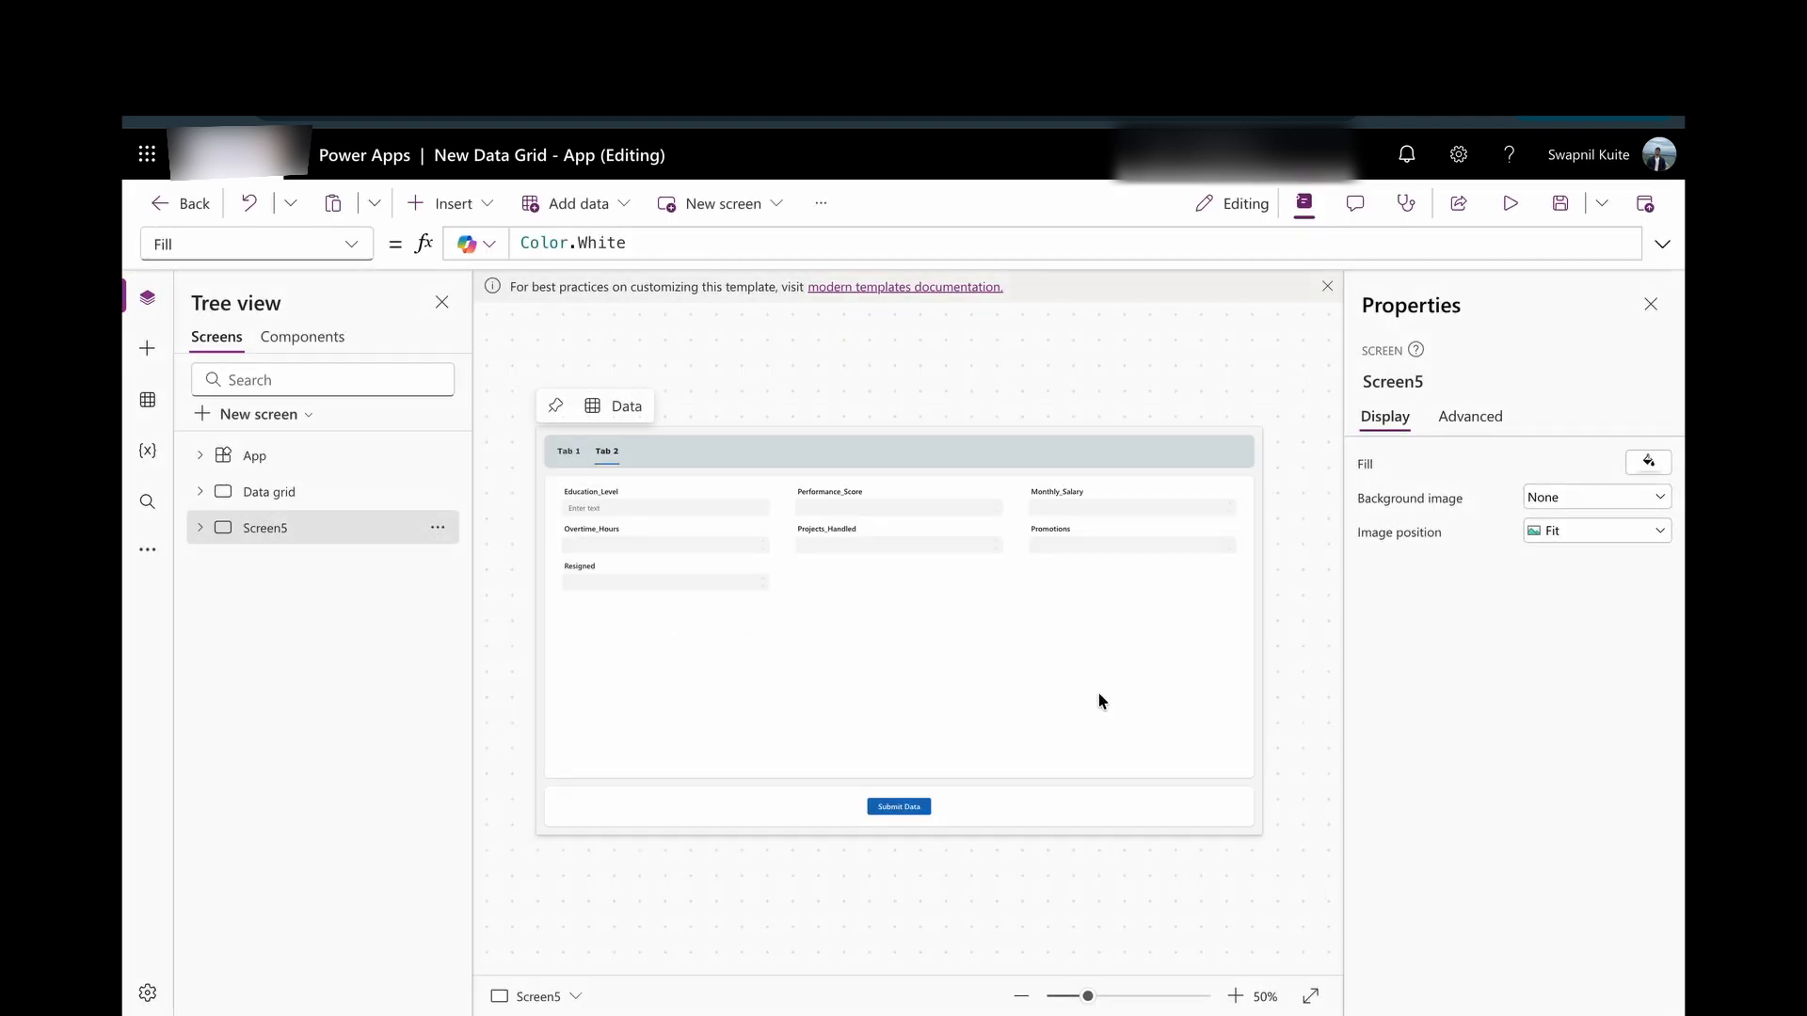
Set the Item property of Form3 on Screen5 to DataGrid1.Selected.
click(1097, 690)
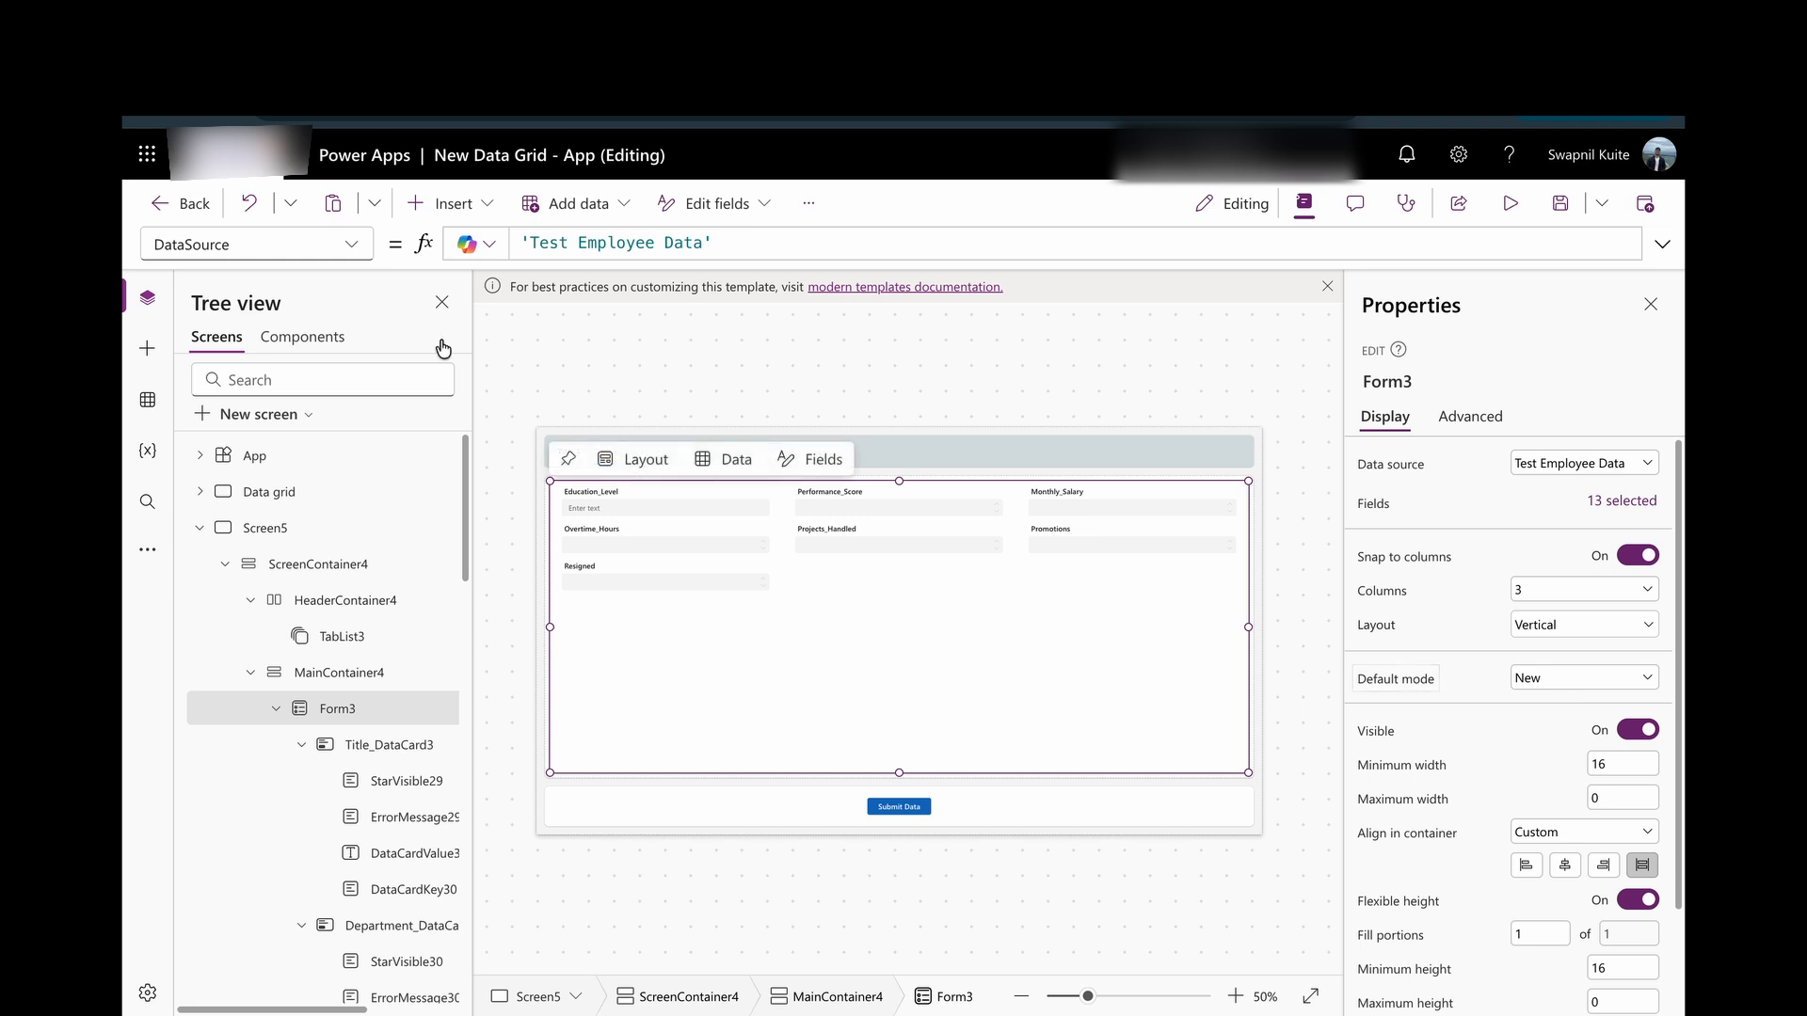
click(351, 244)
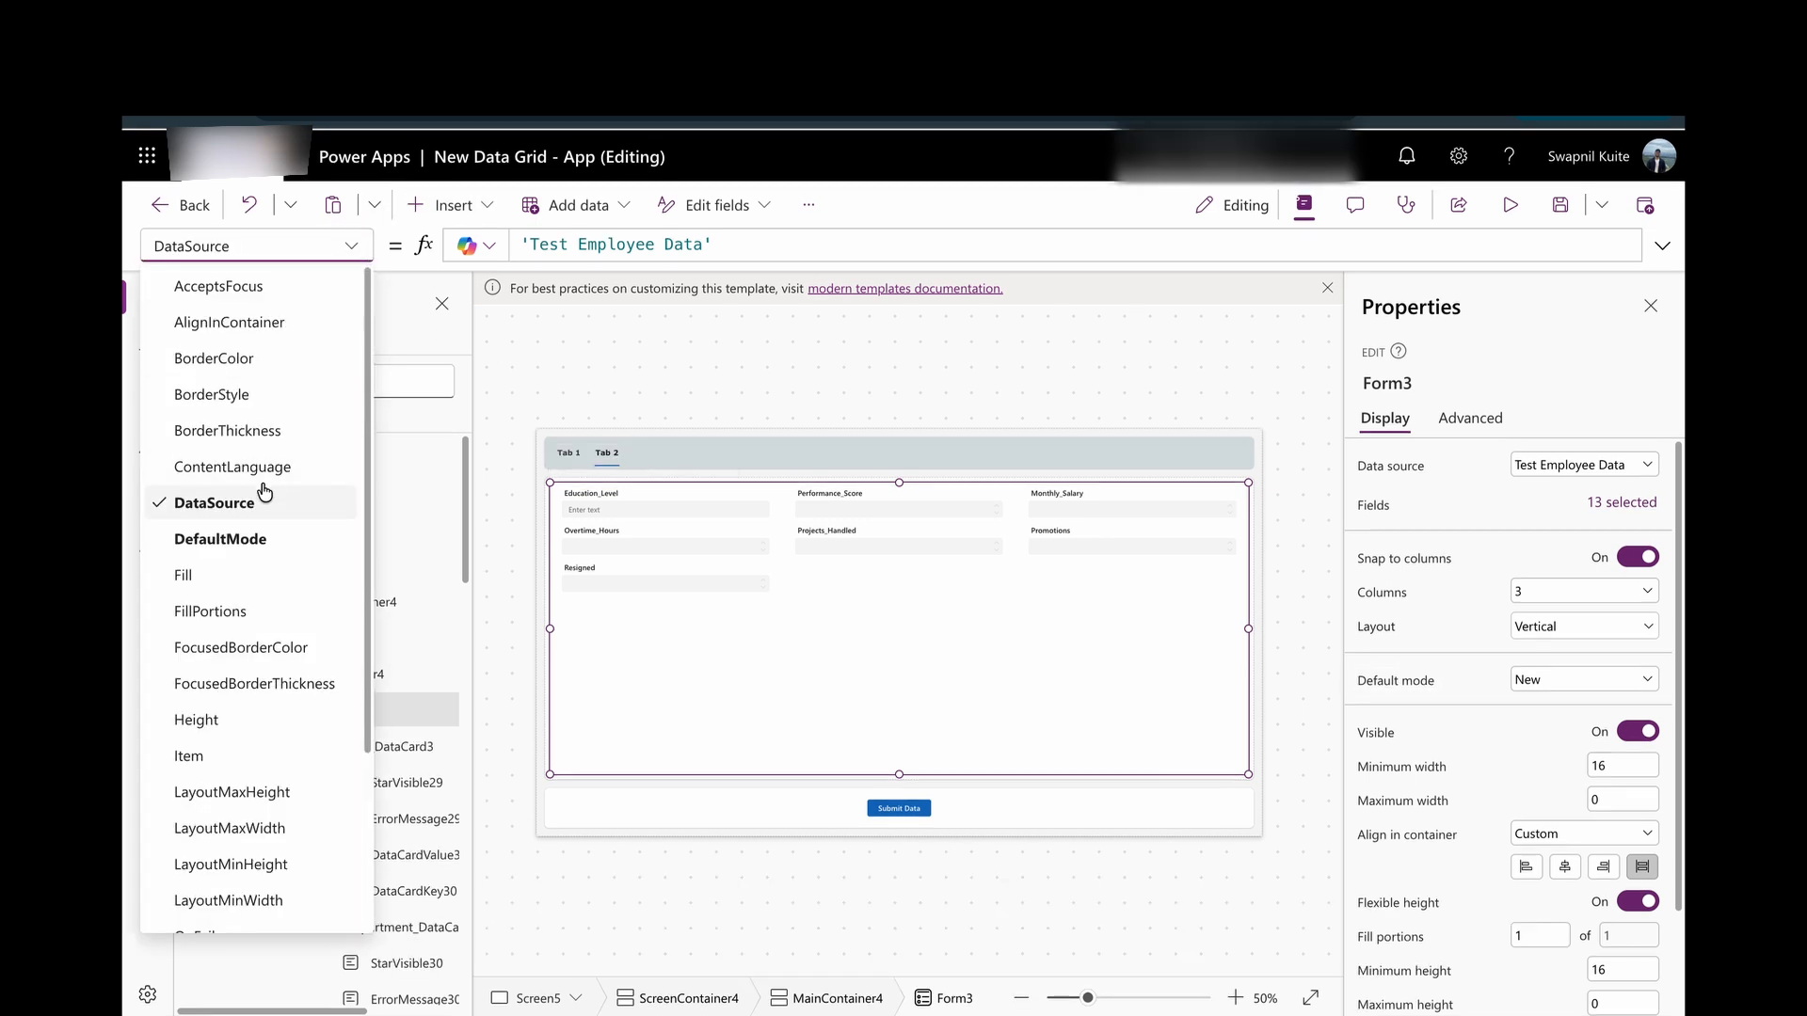
scroll(265, 494, down, 2)
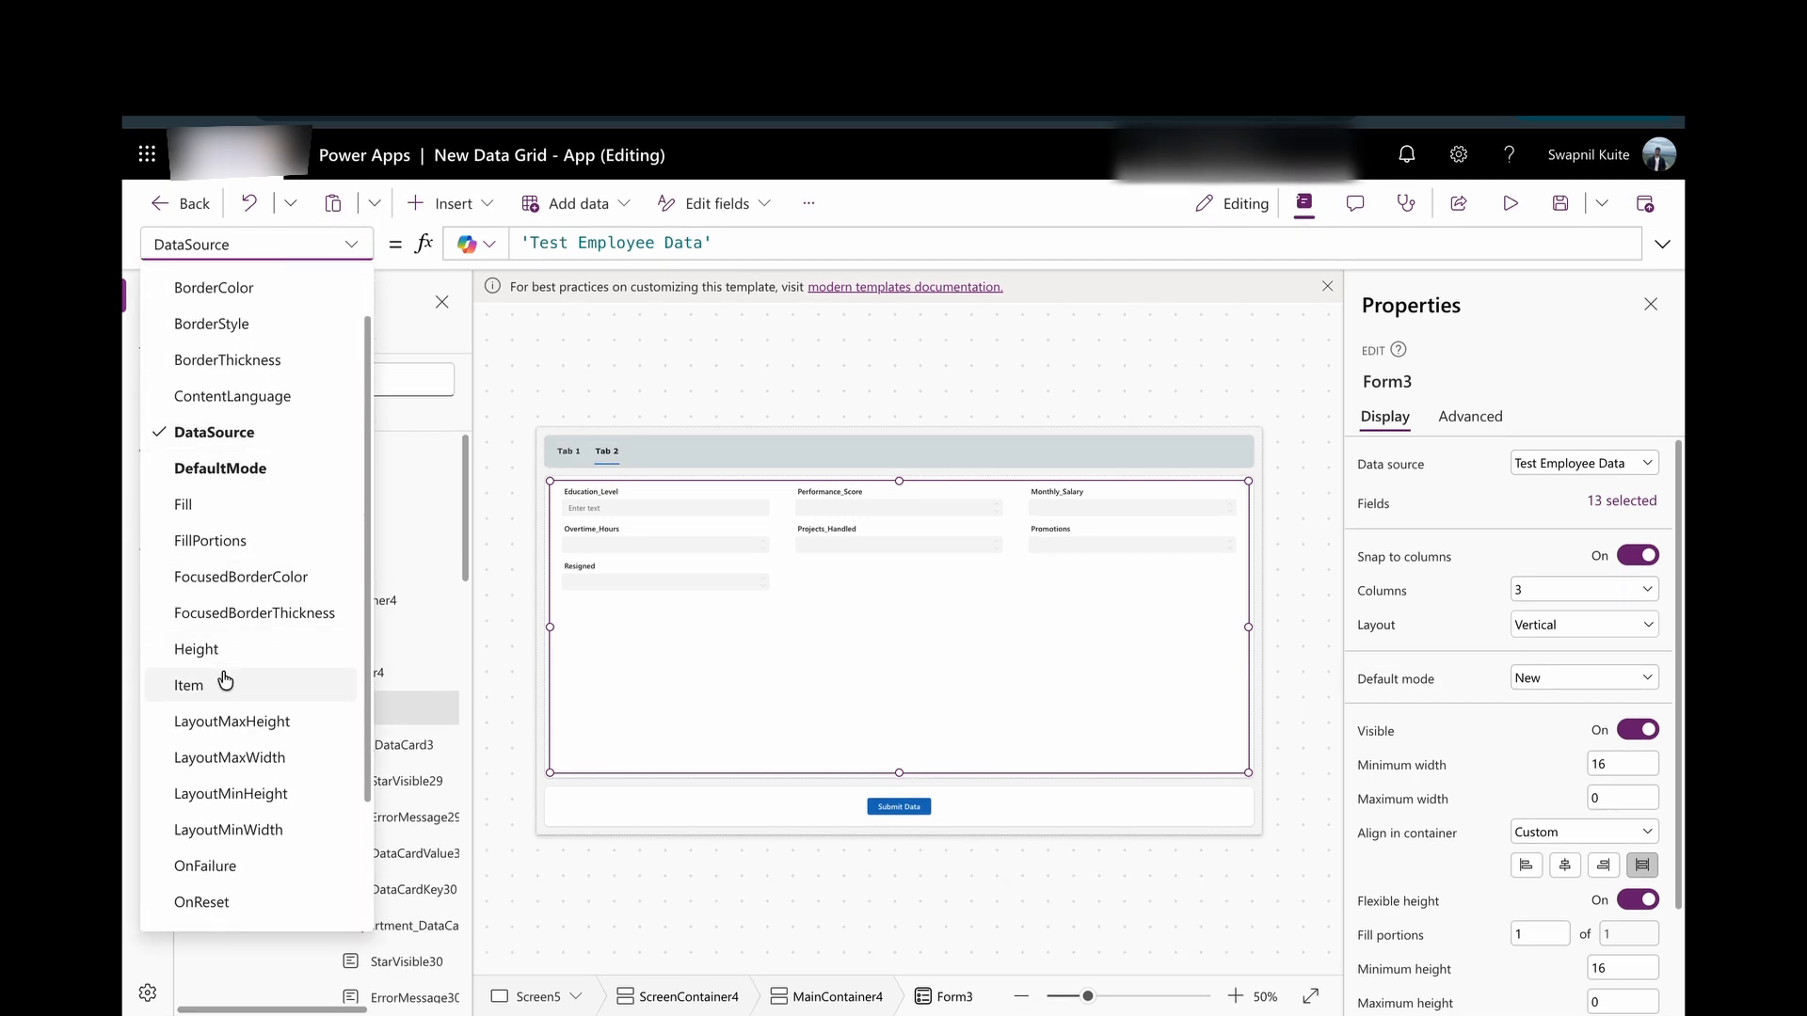
click(229, 684)
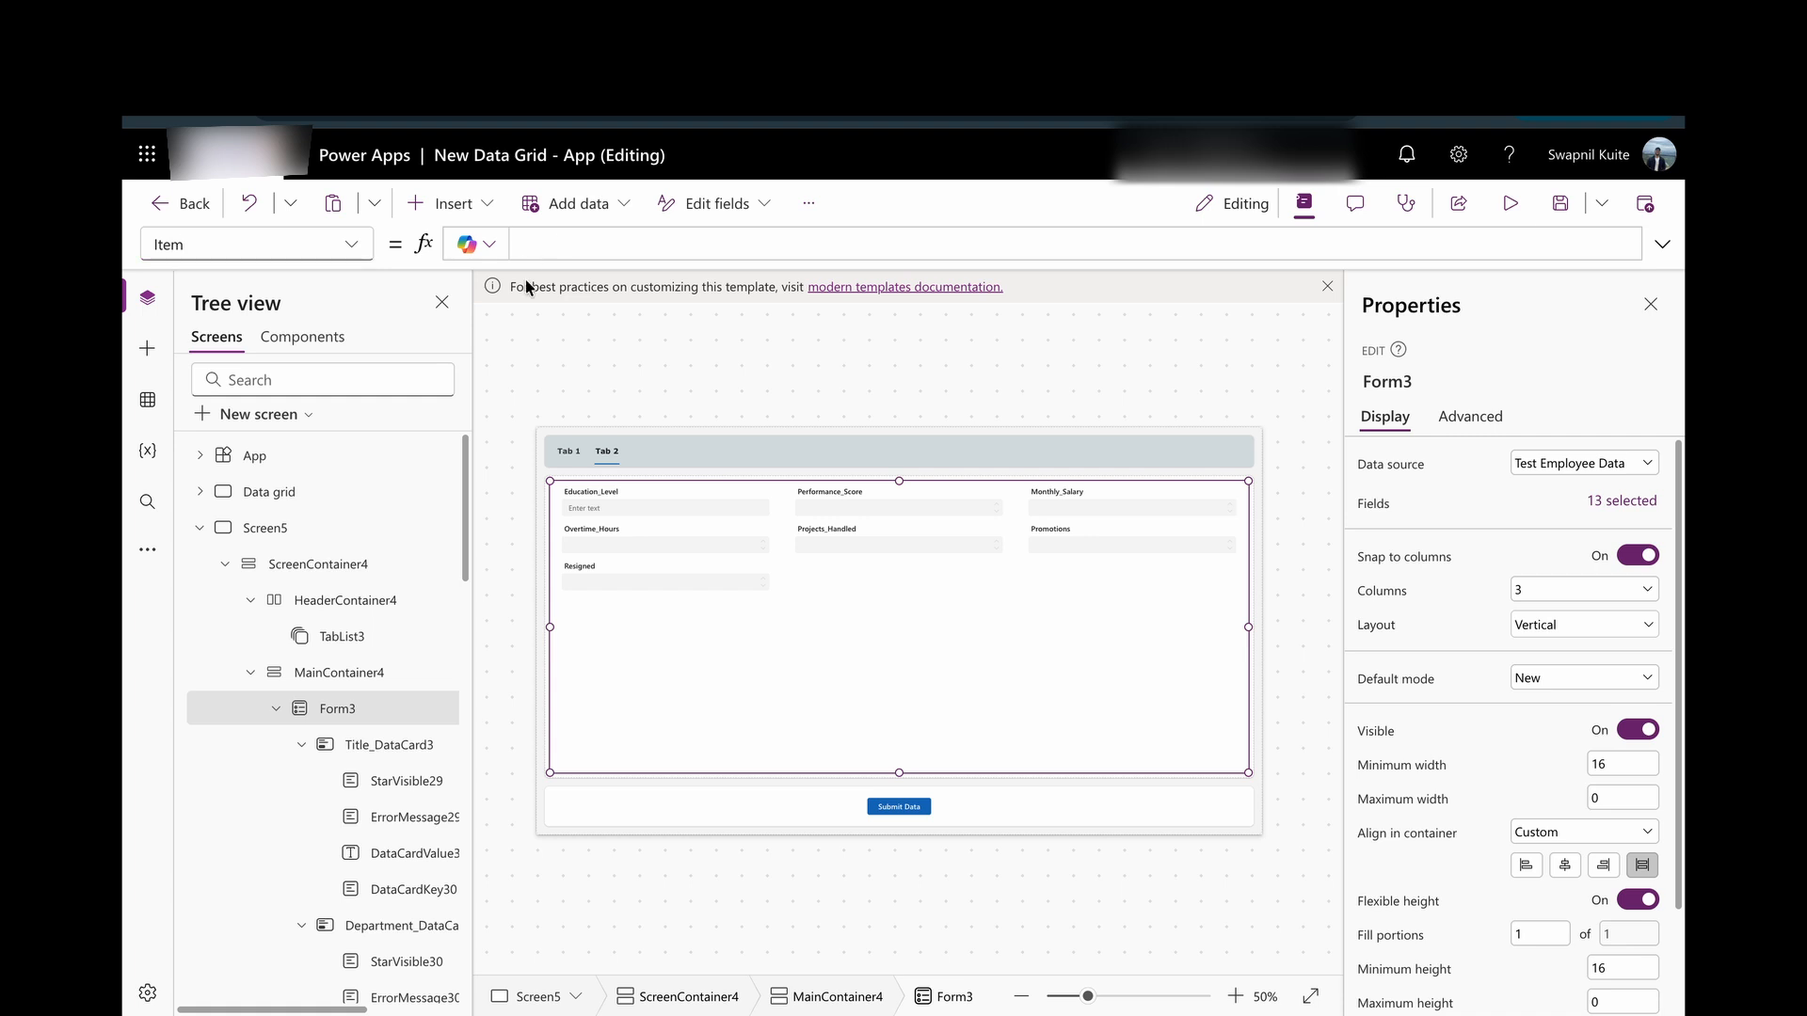
text(datagrid1)
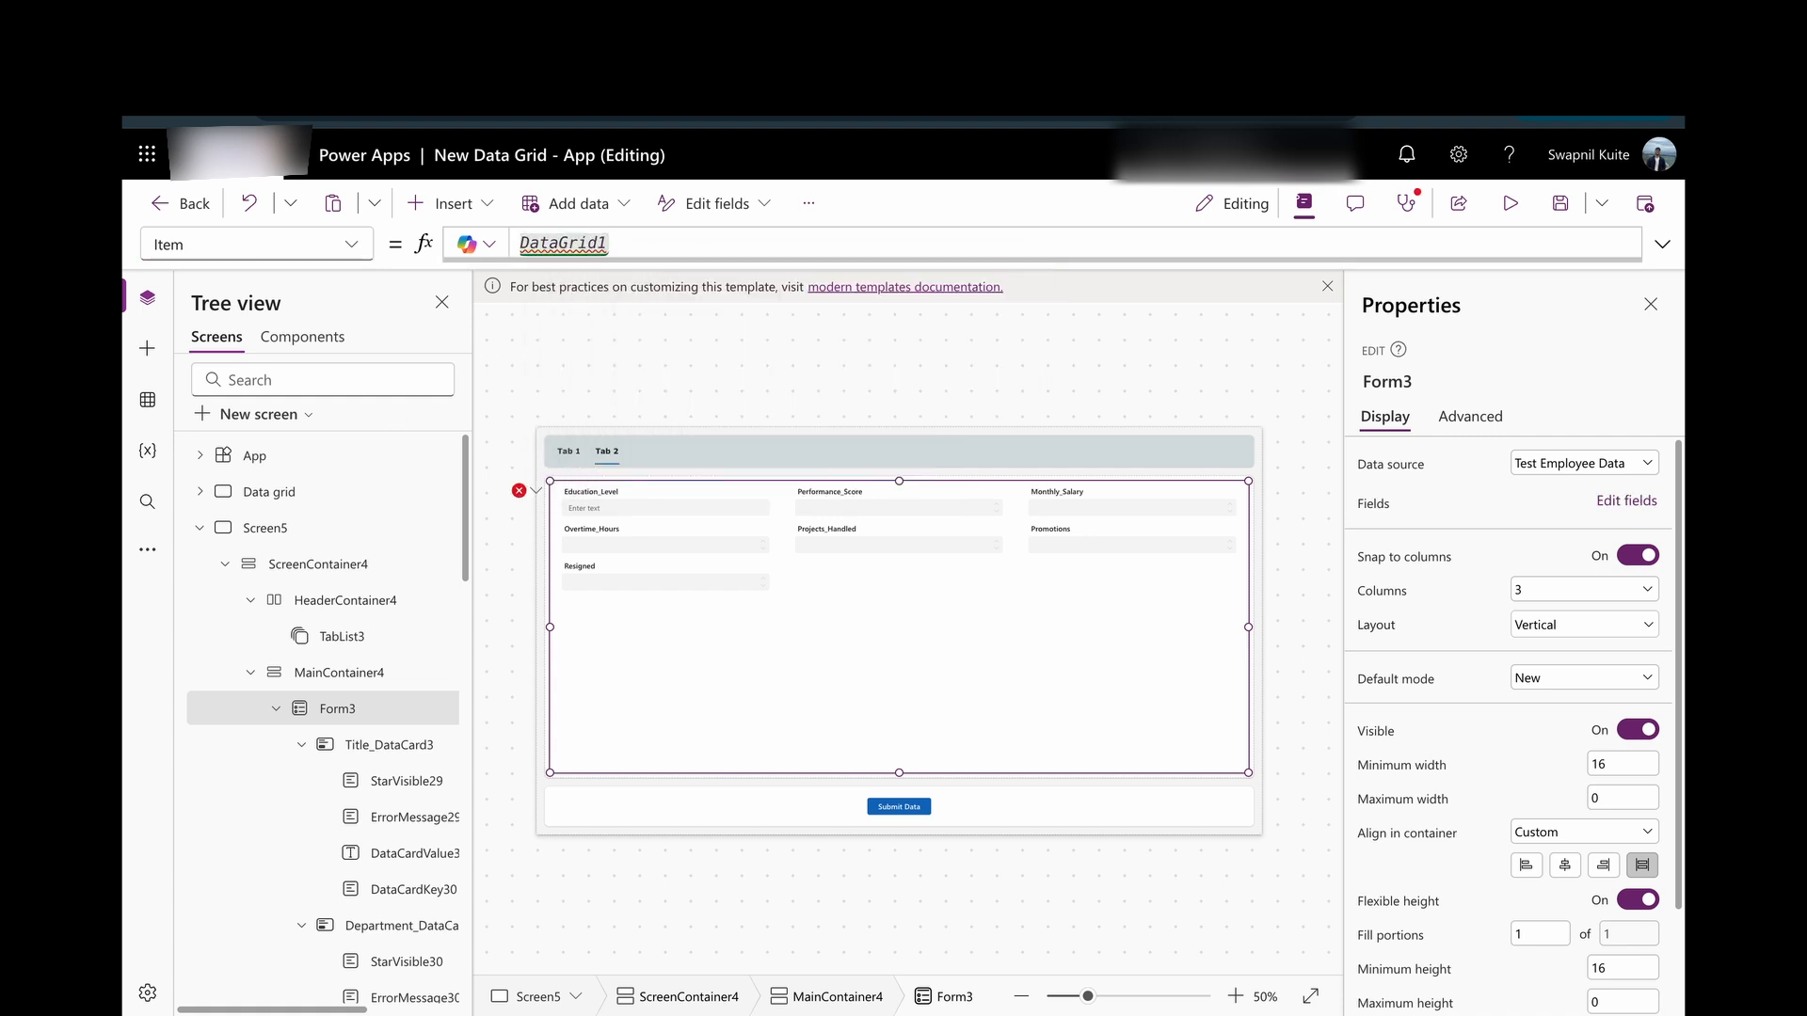
text(.selected.)
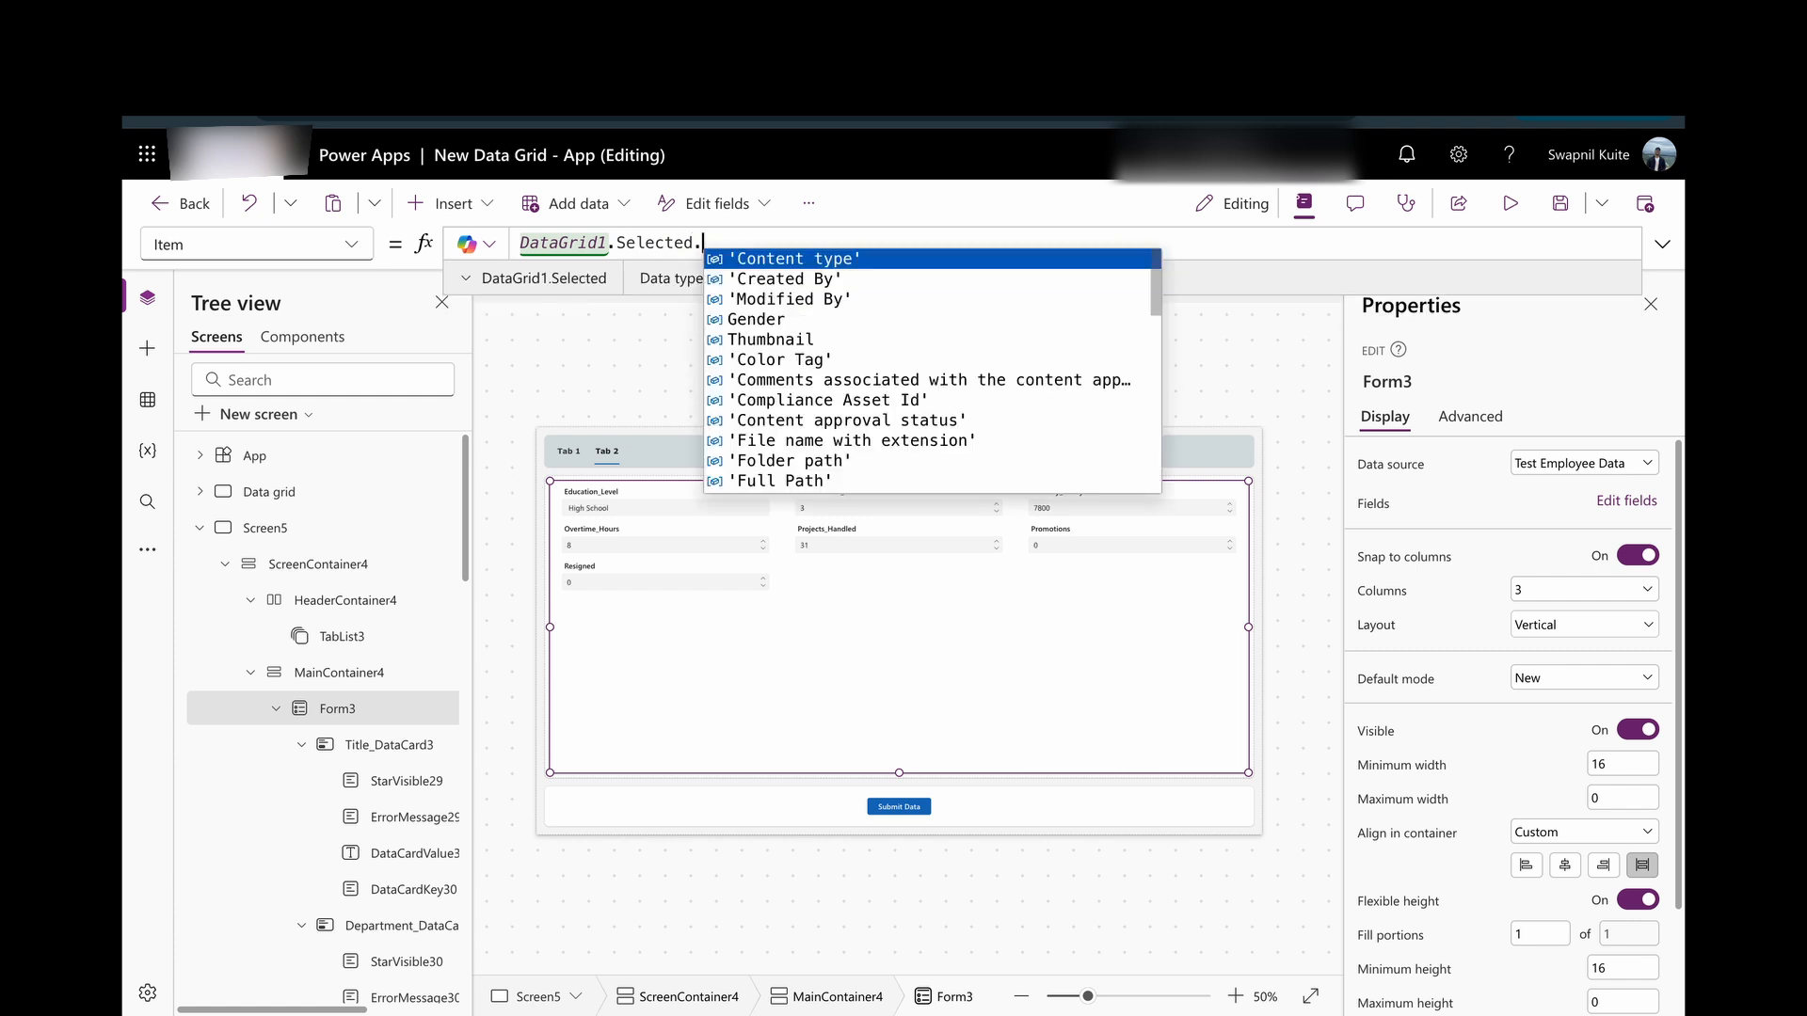
key(BackSpace)
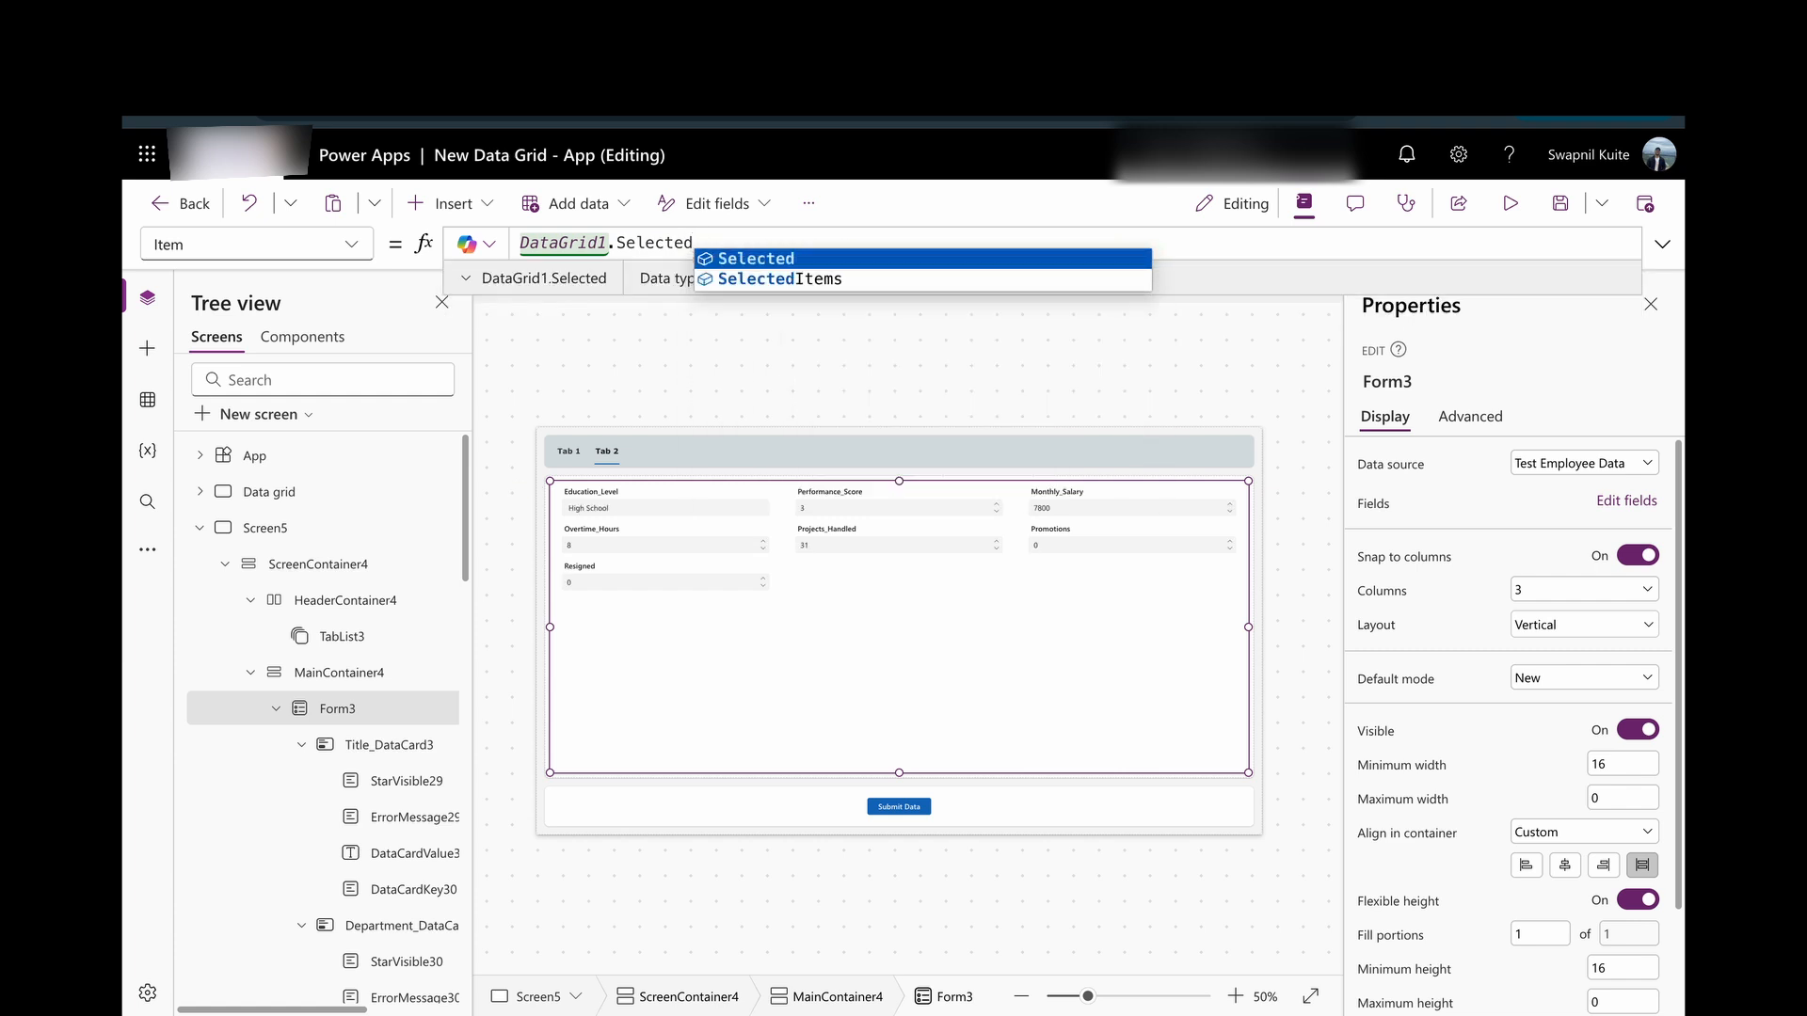
click(864, 357)
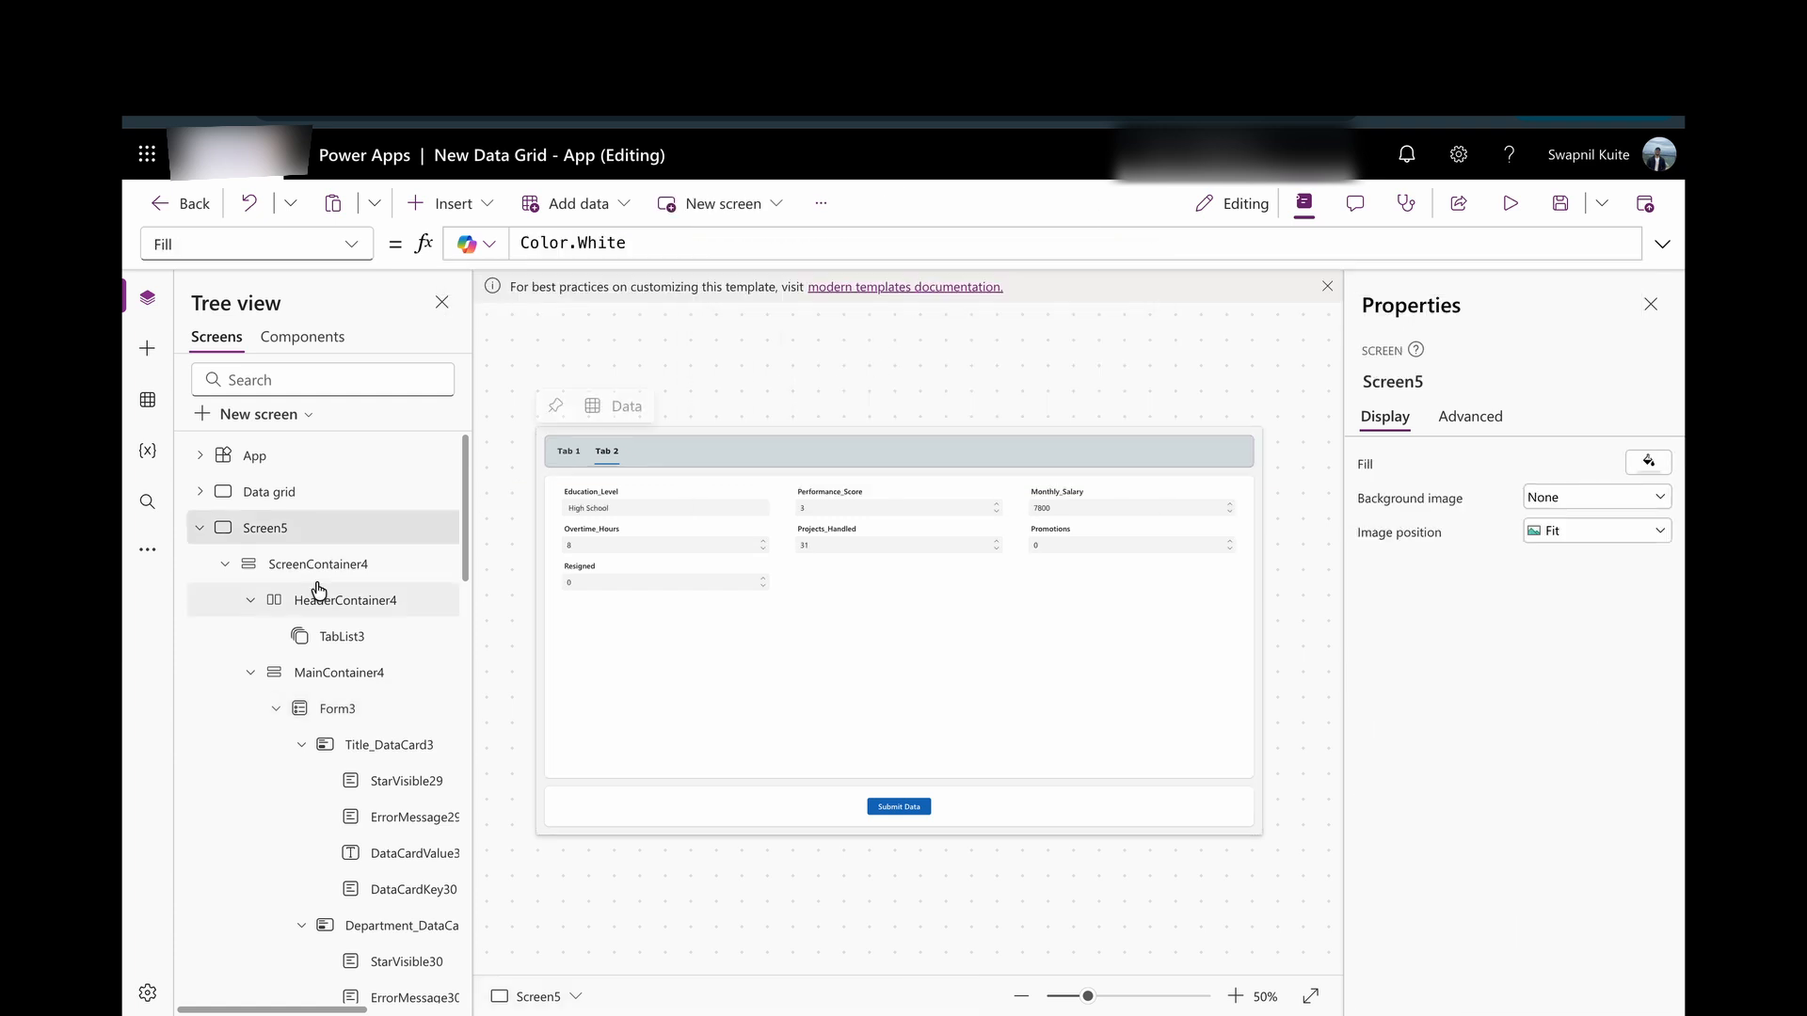
Preview the Data grid screen, open the Title 6 record, check both form tabs, and close the preview on Tab 1.
click(282, 491)
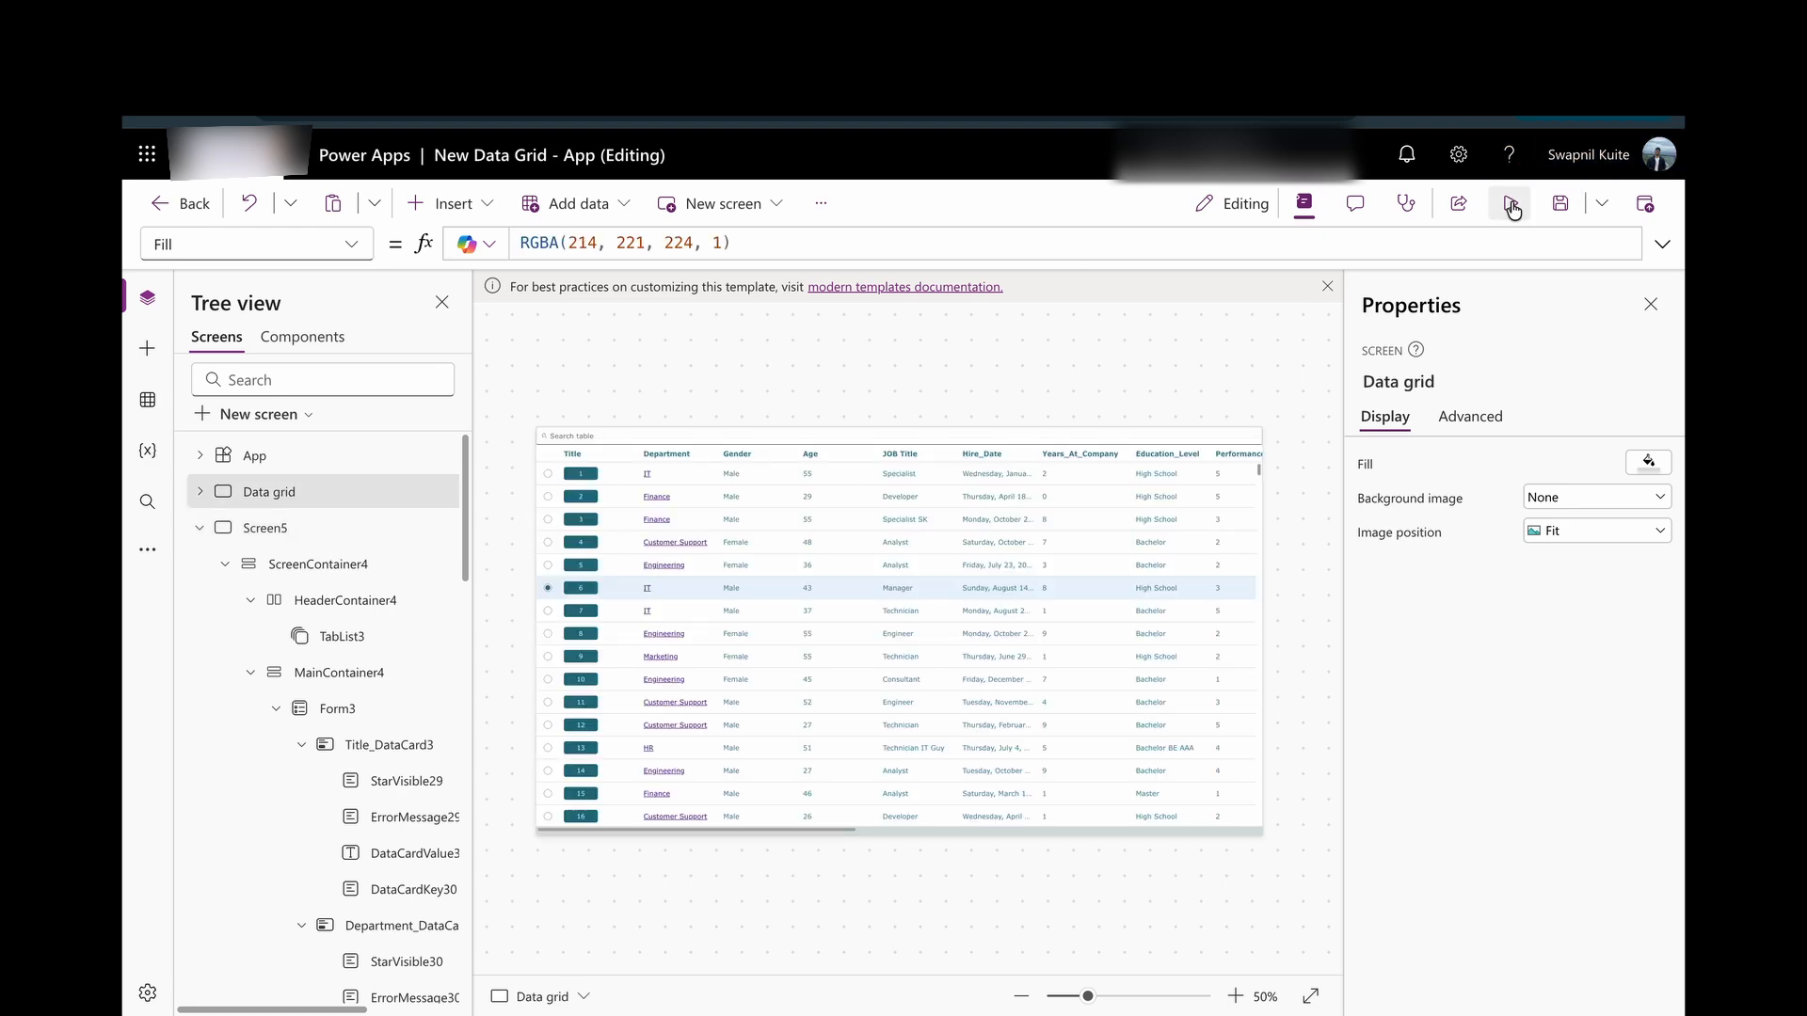
click(1509, 203)
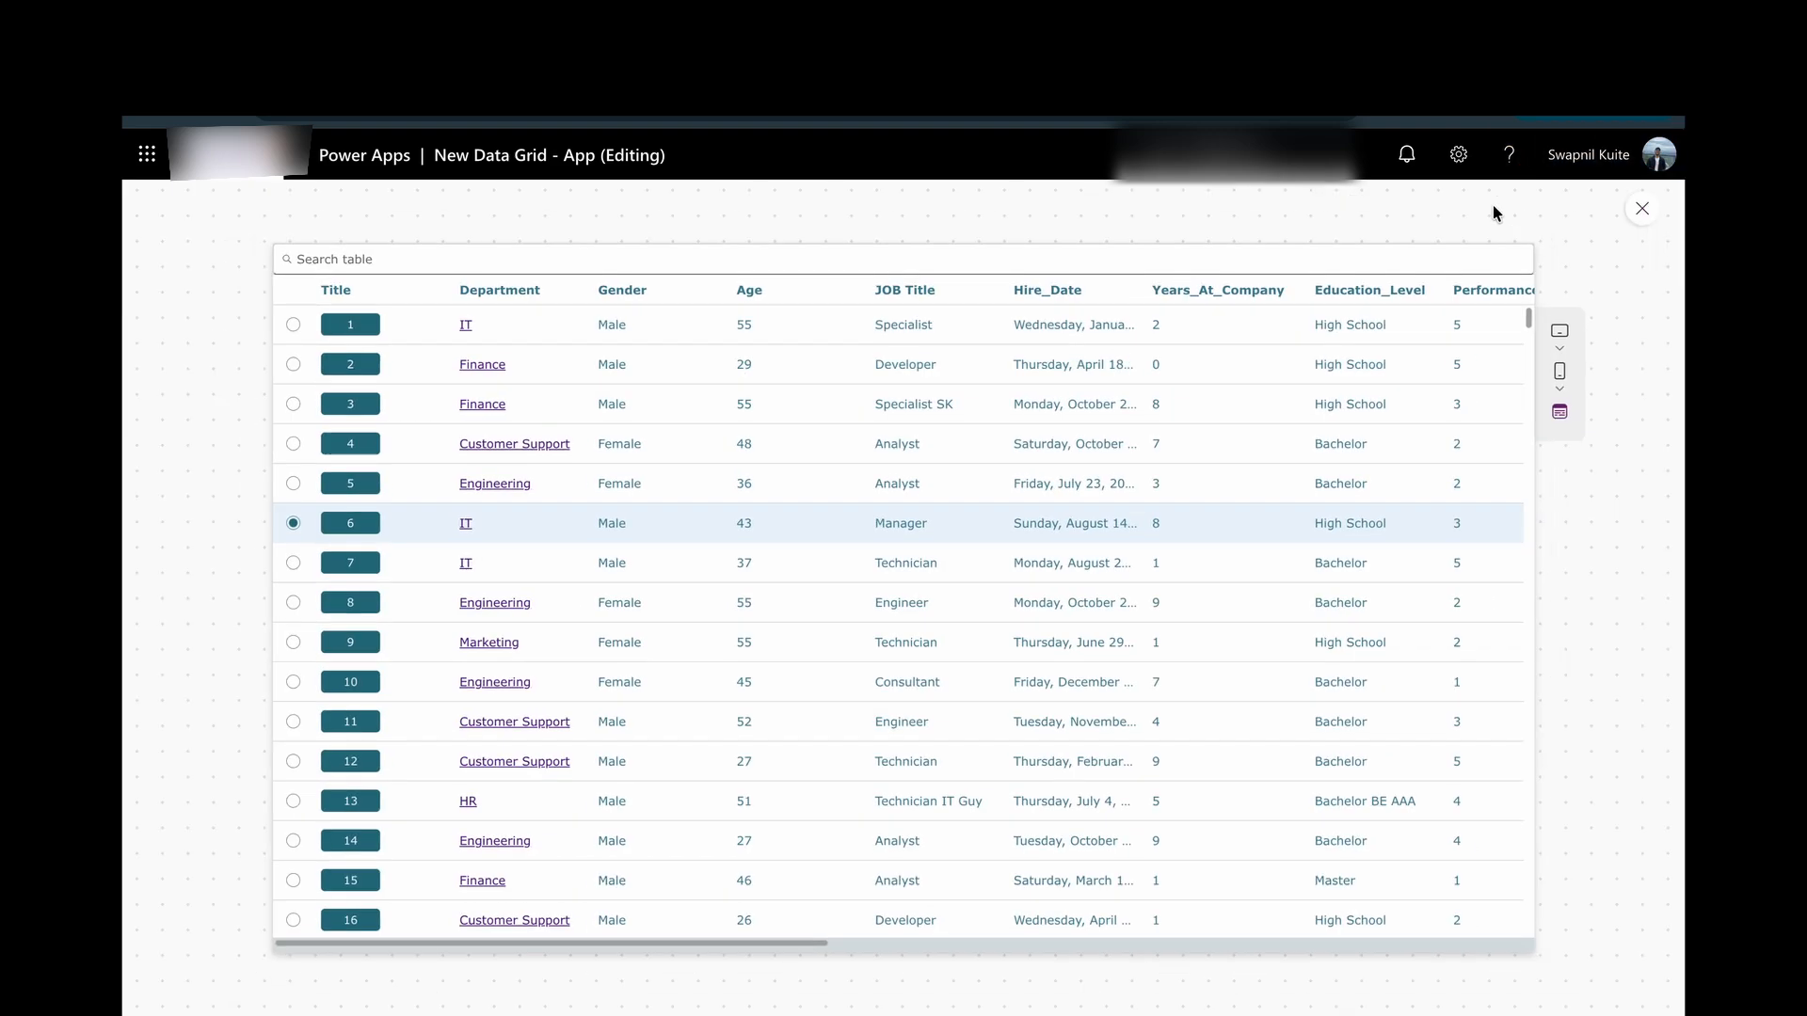
click(366, 525)
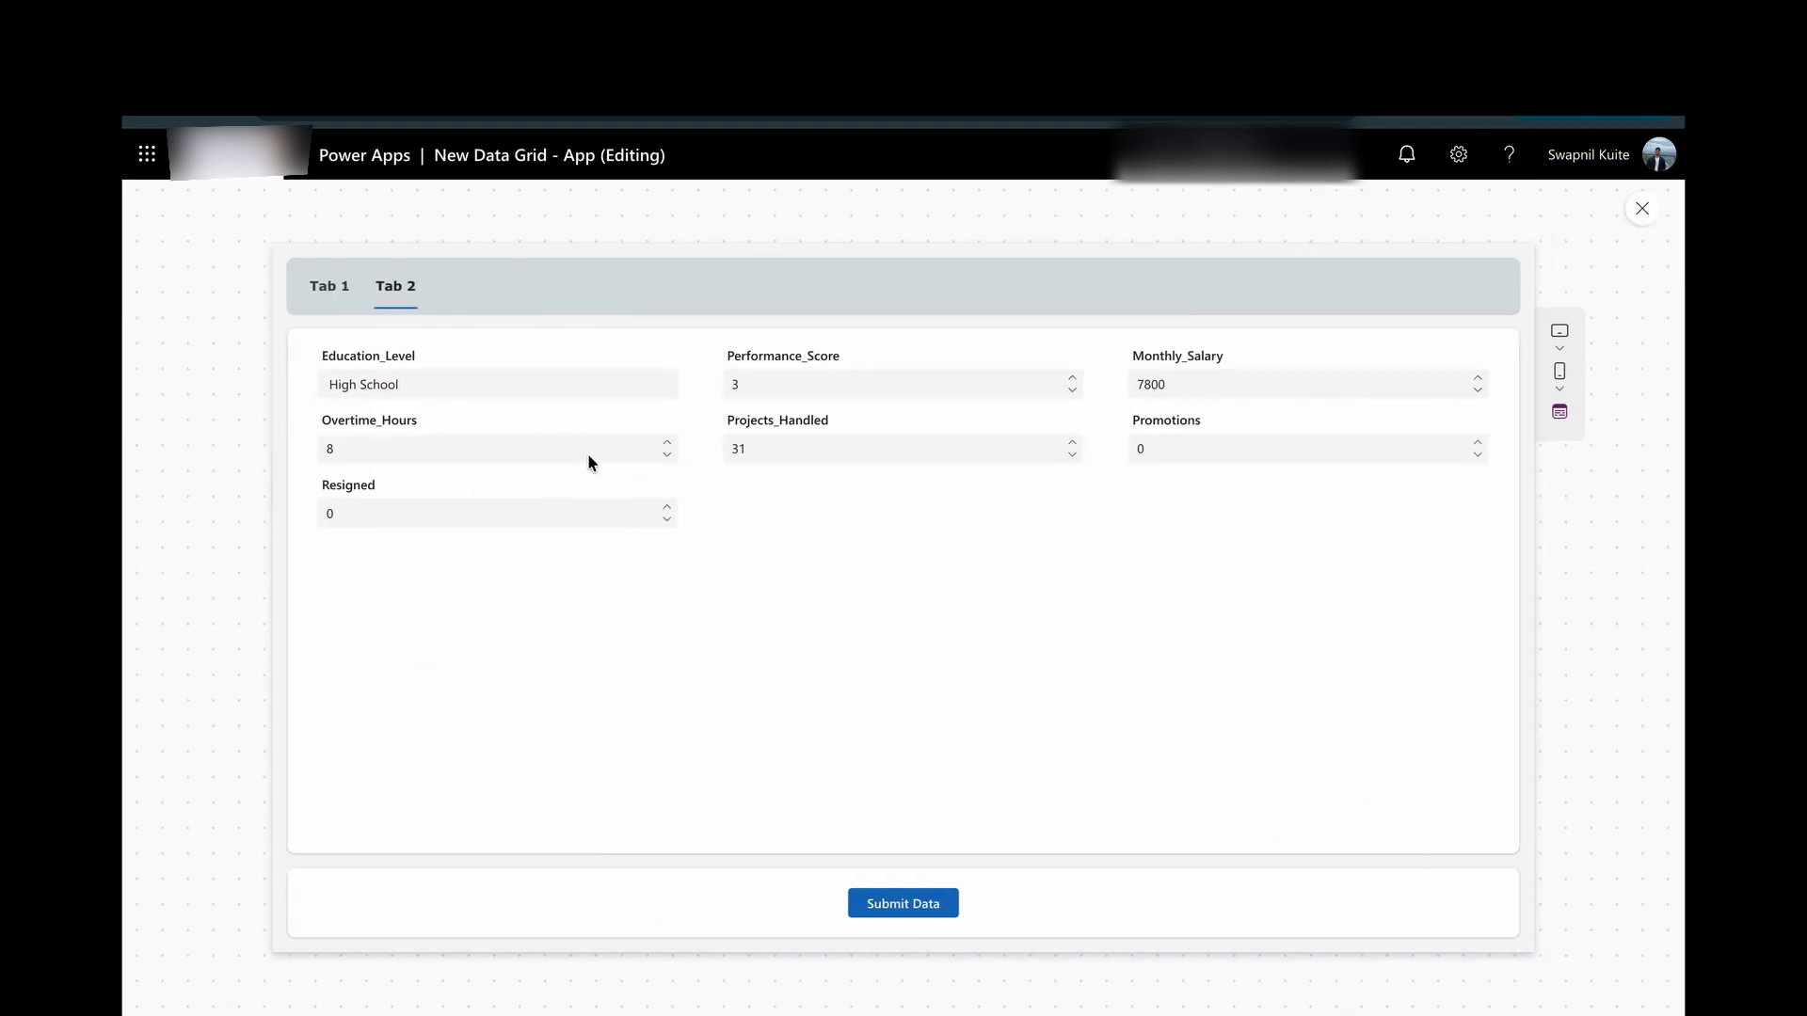
click(336, 293)
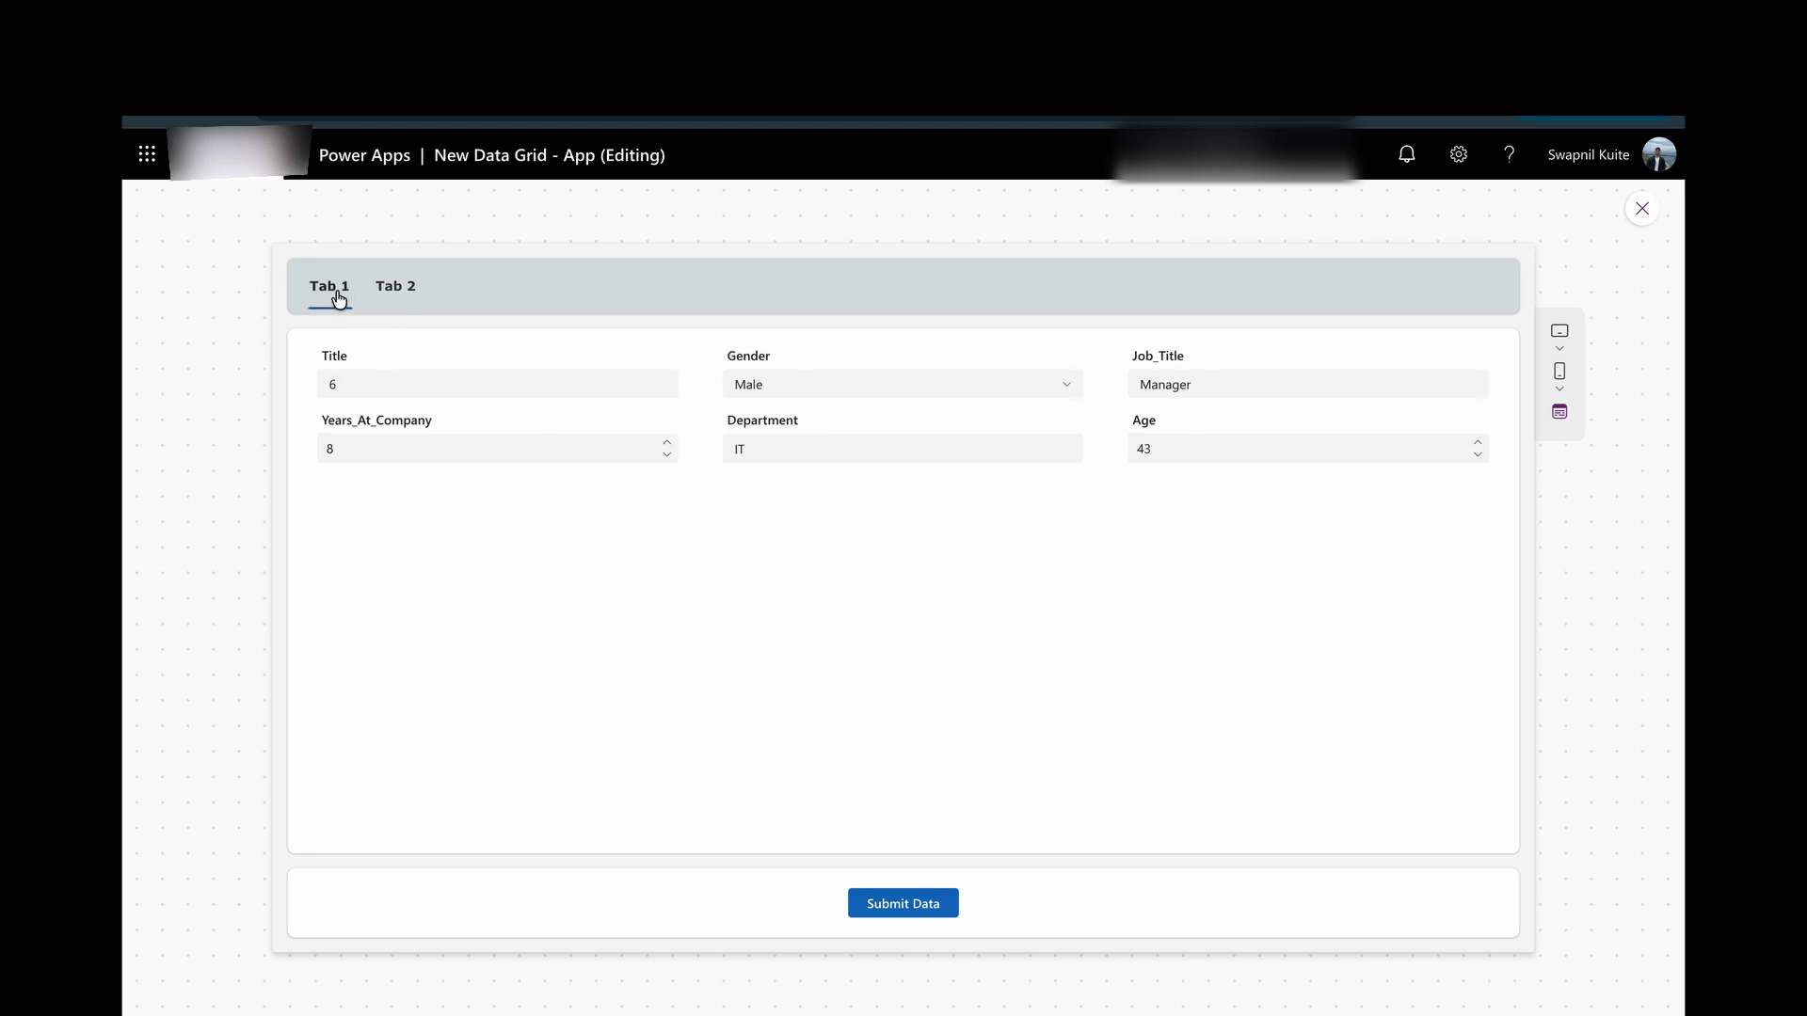
click(391, 298)
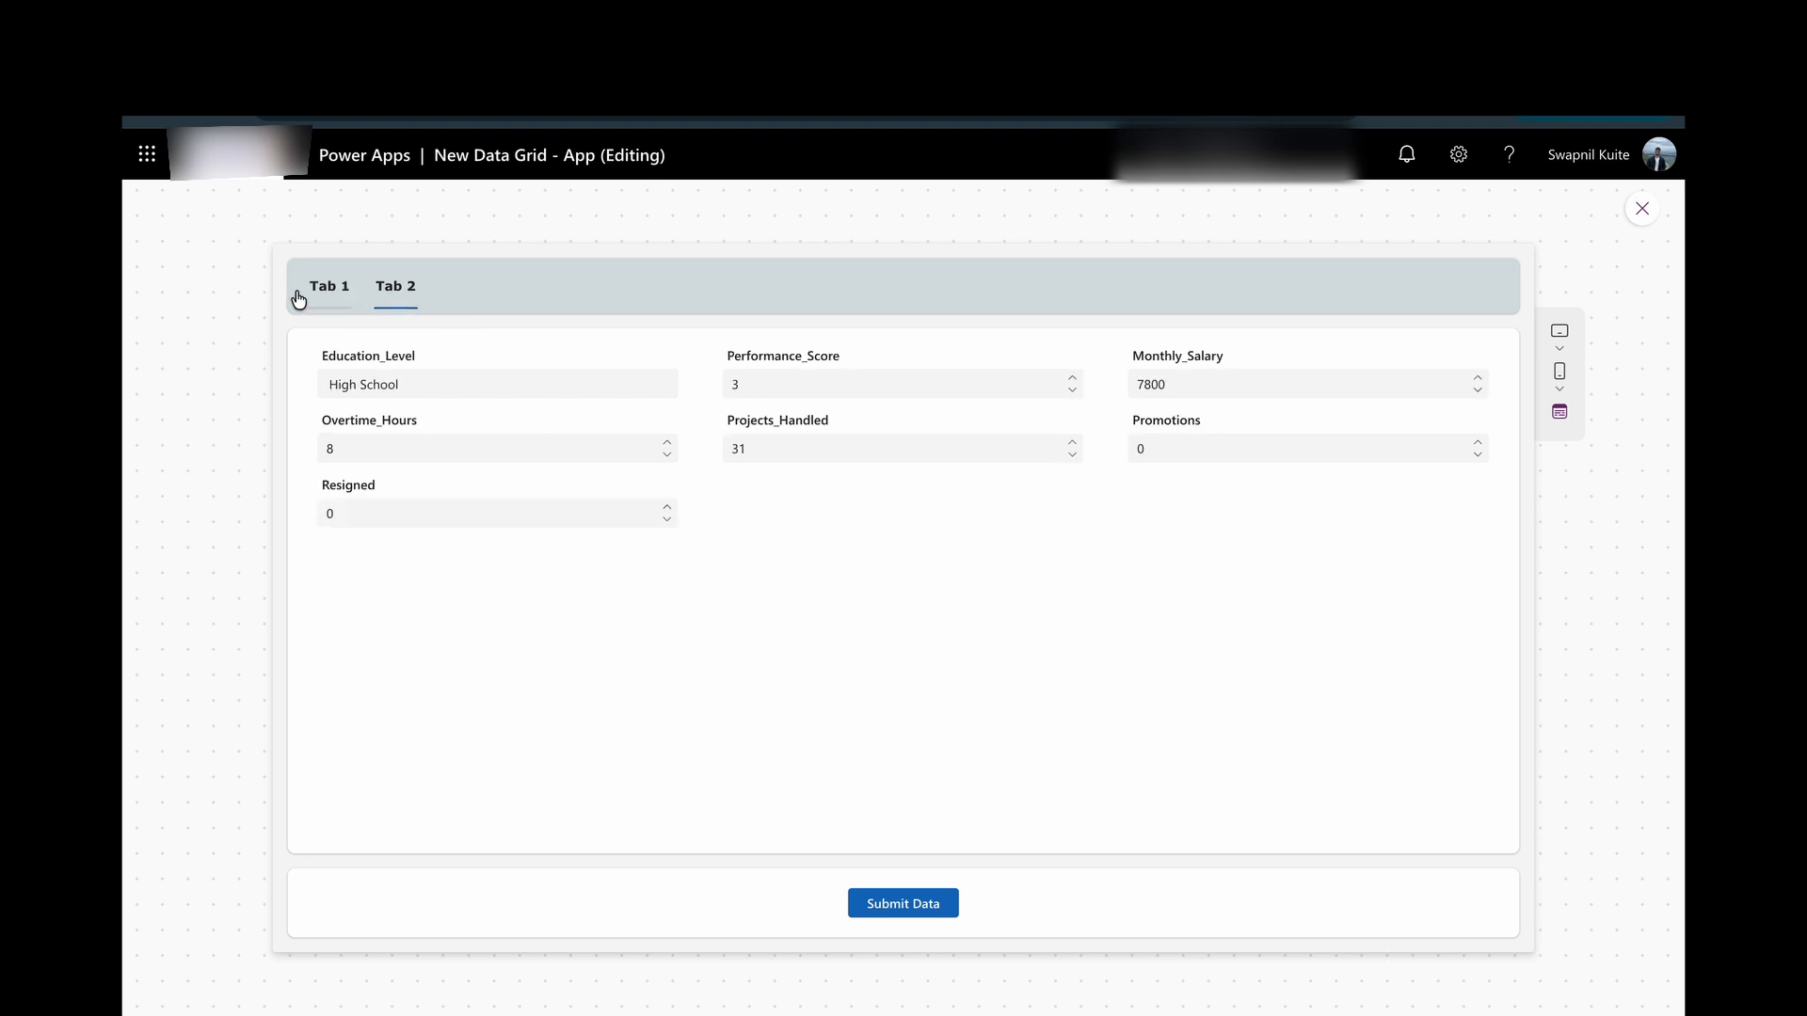
click(326, 299)
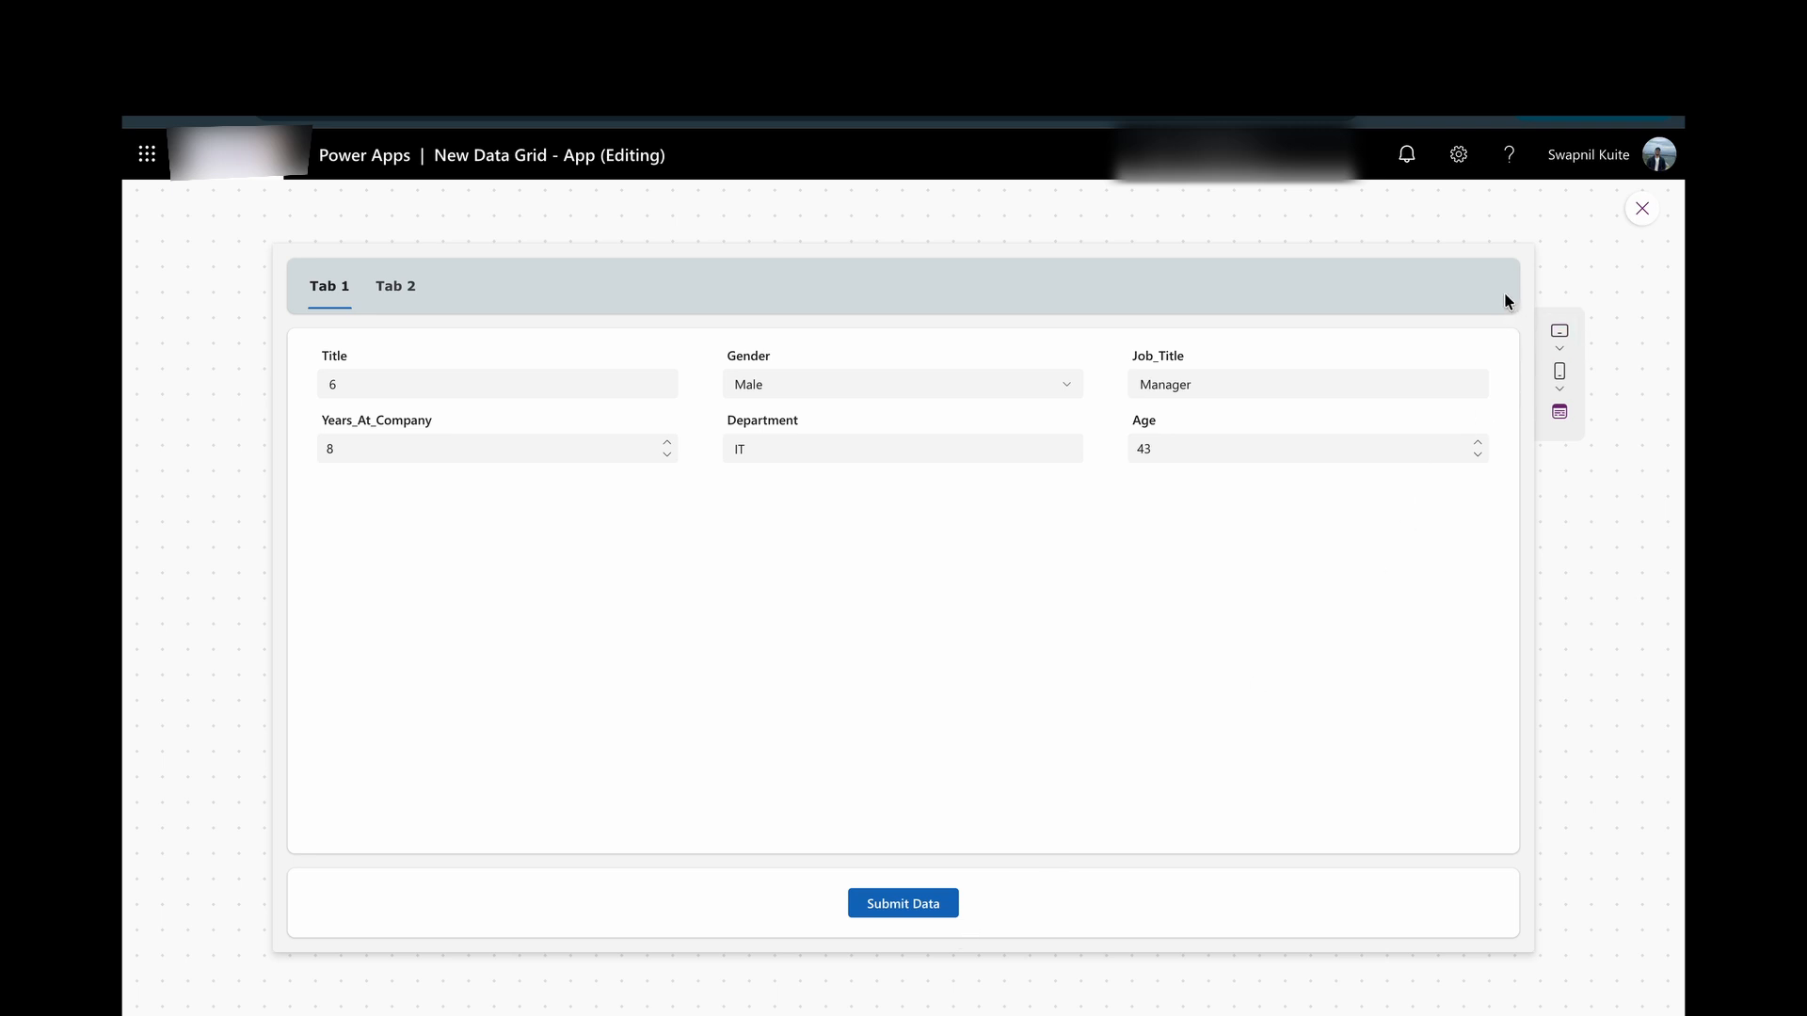
click(1641, 213)
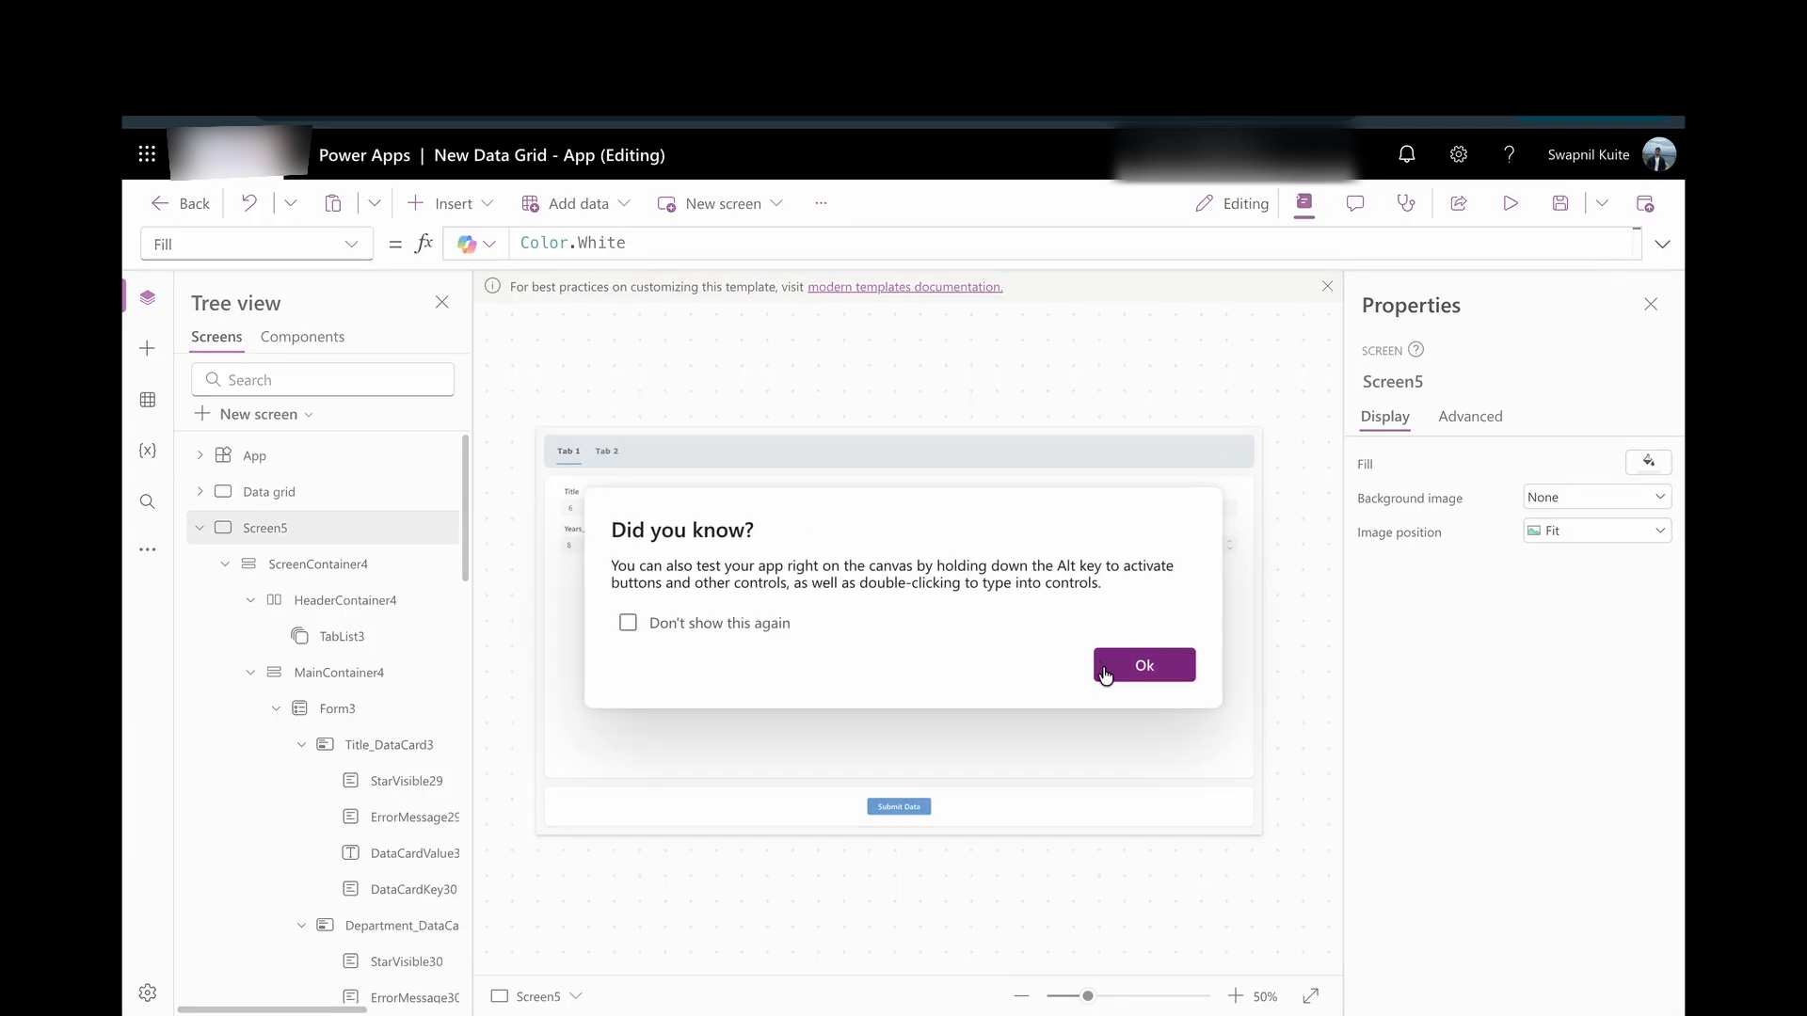
click(1139, 663)
Insert a Back arrow shape into HeaderContainer4 of the form screen.
click(1037, 454)
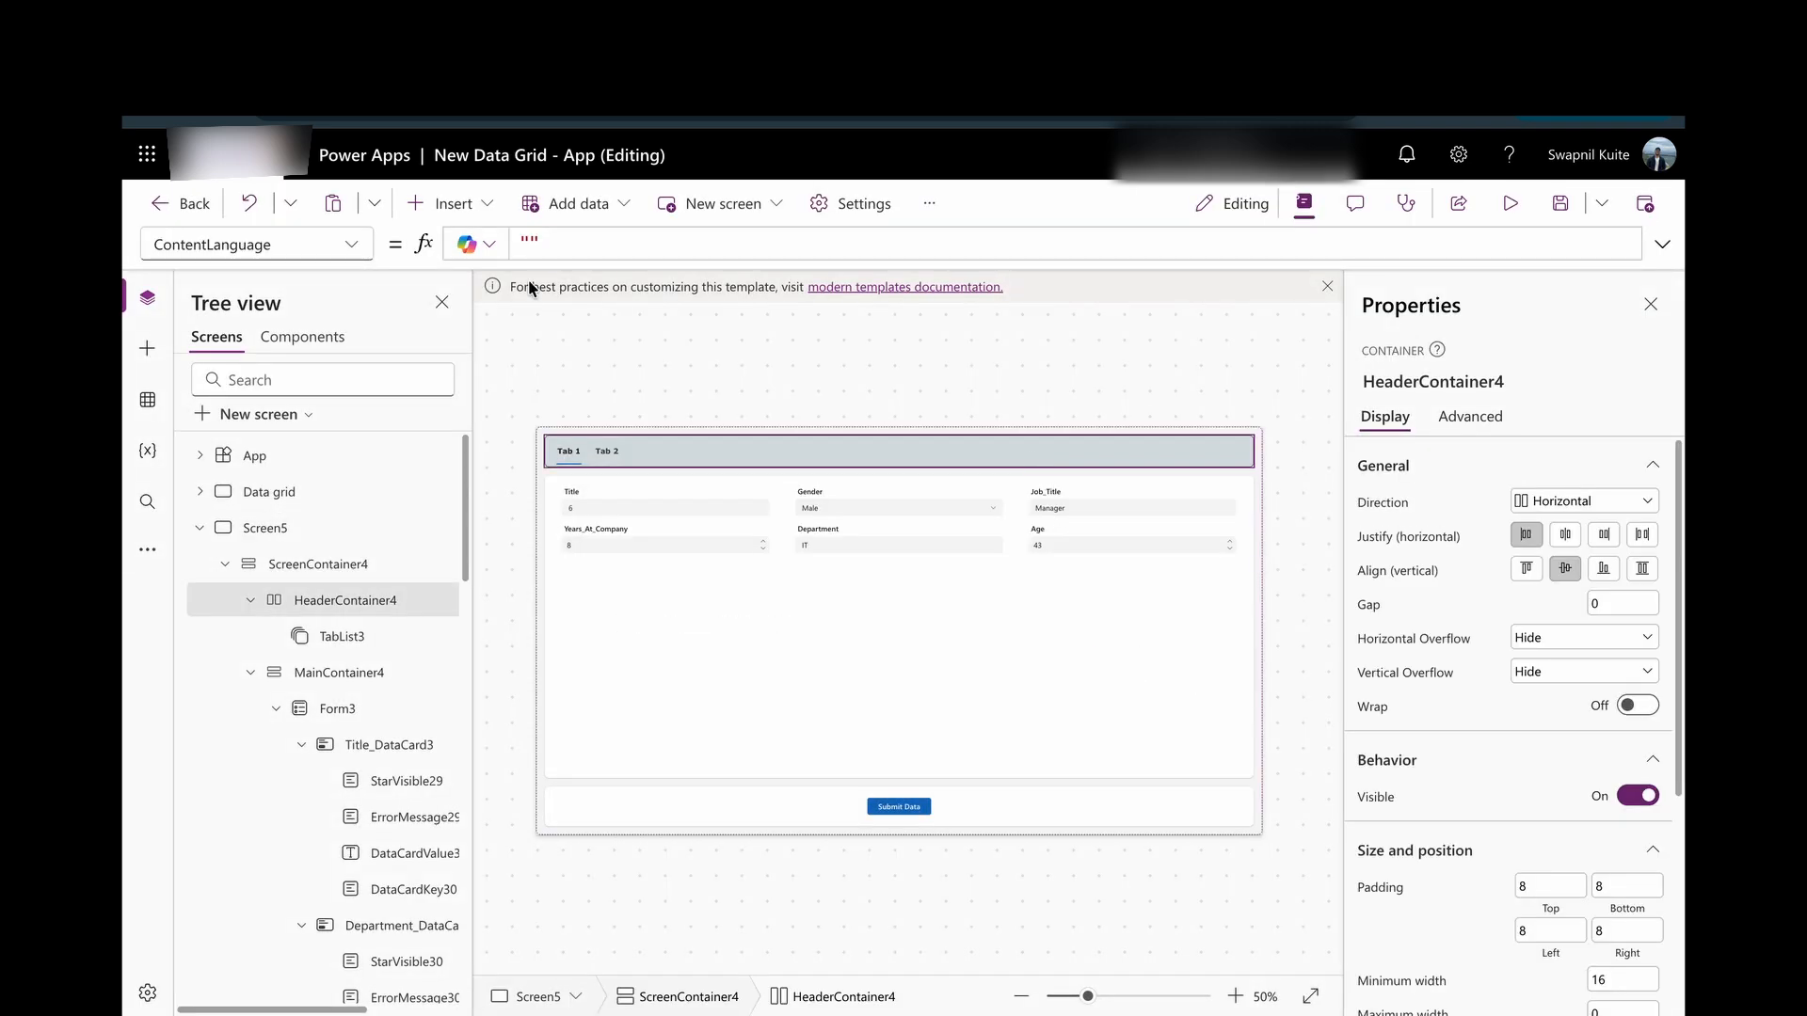
click(455, 204)
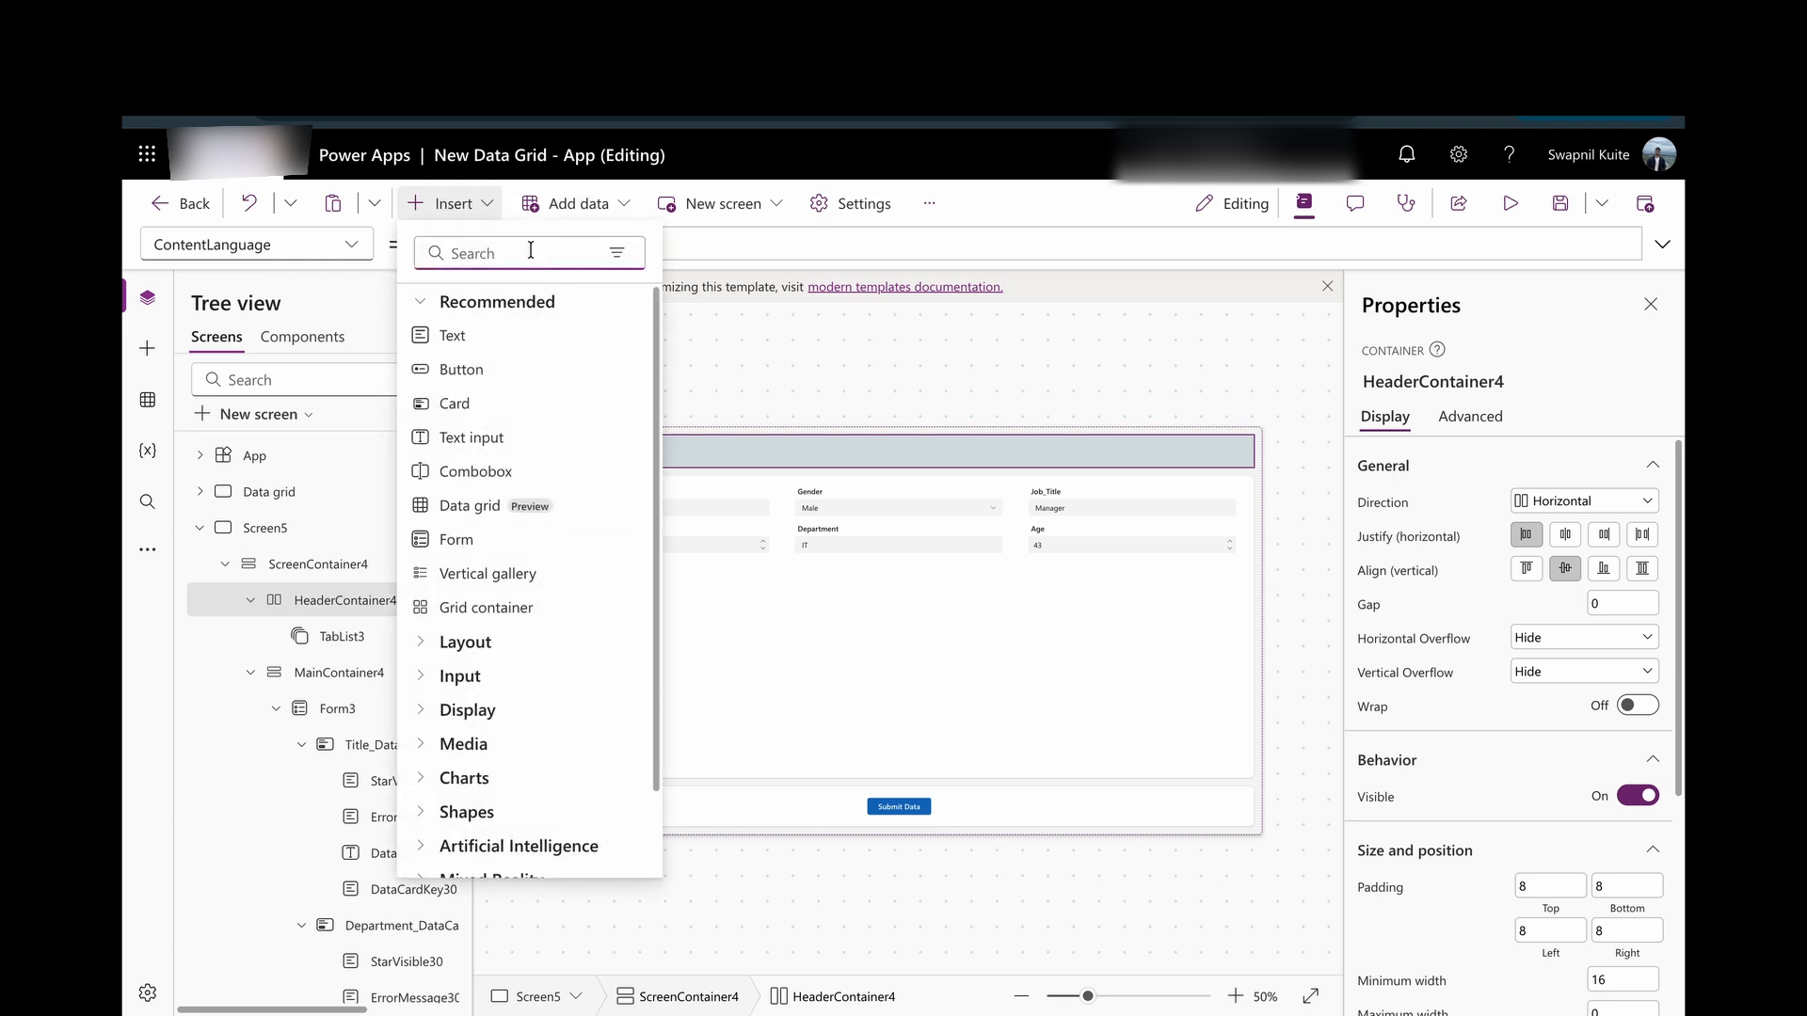
text(back)
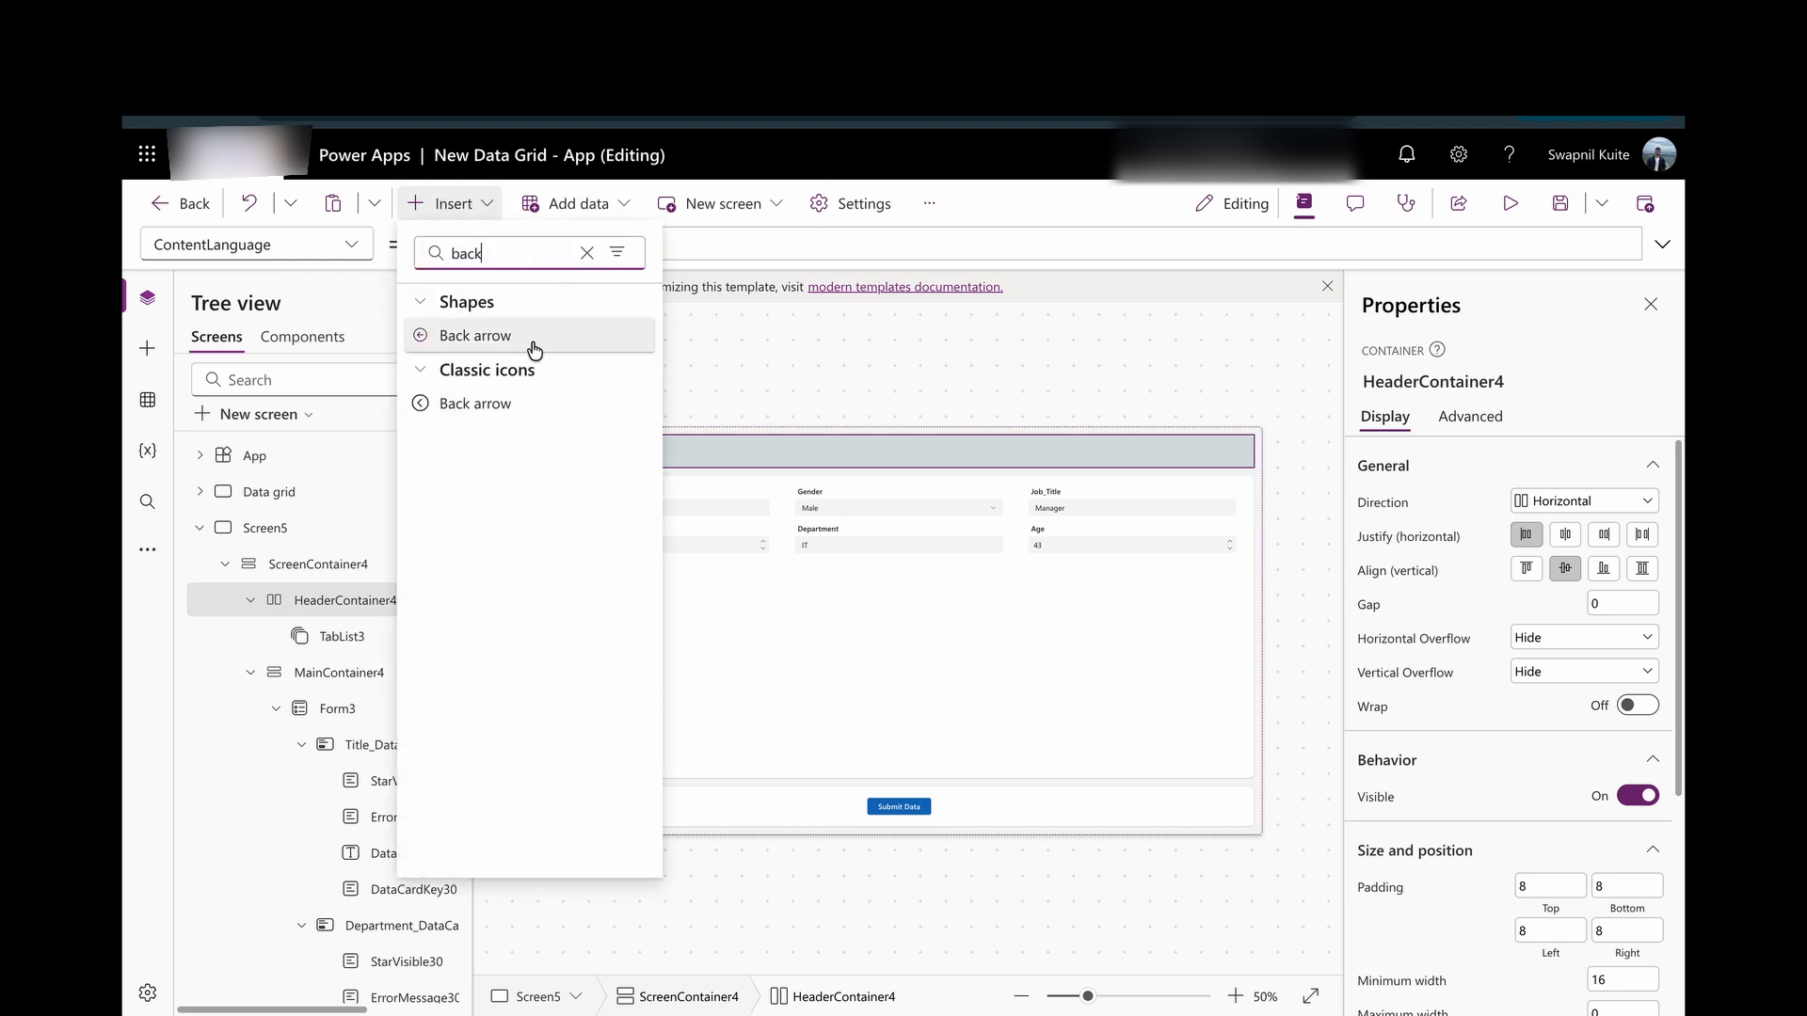
click(534, 346)
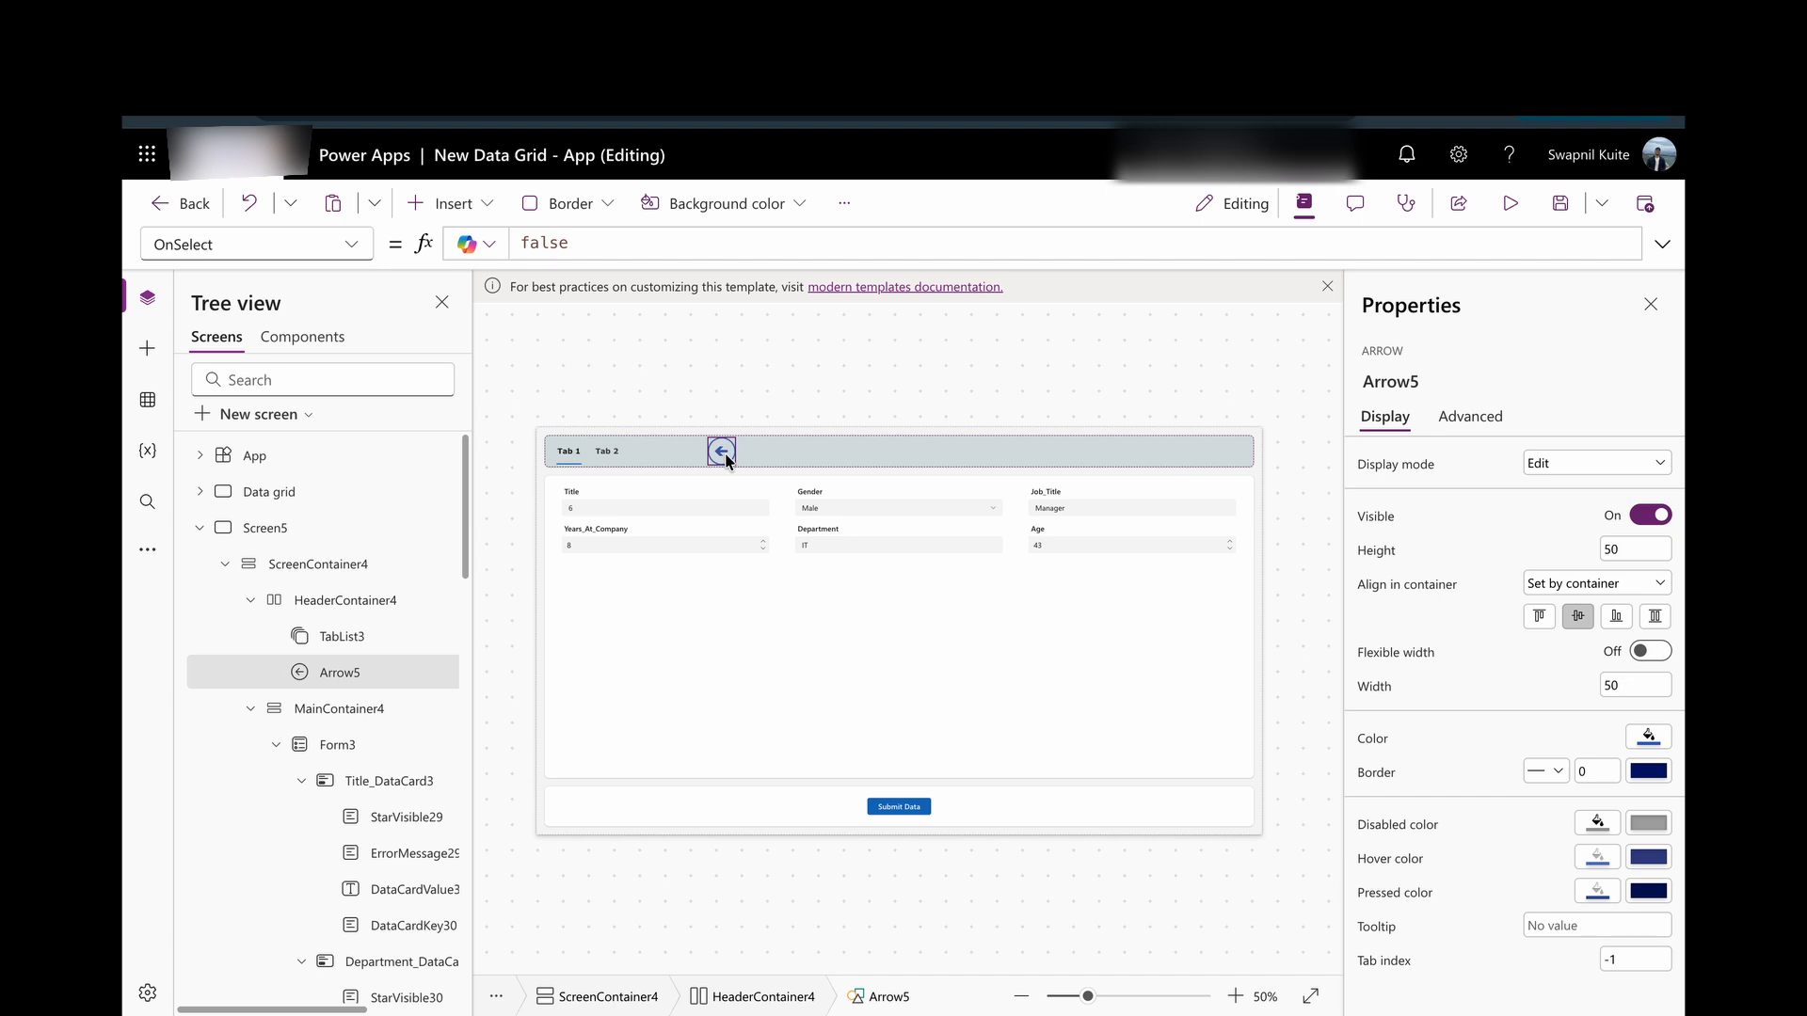
Try centring the contents of HeaderContainer4 horizontally and restore the start alignment.
click(888, 451)
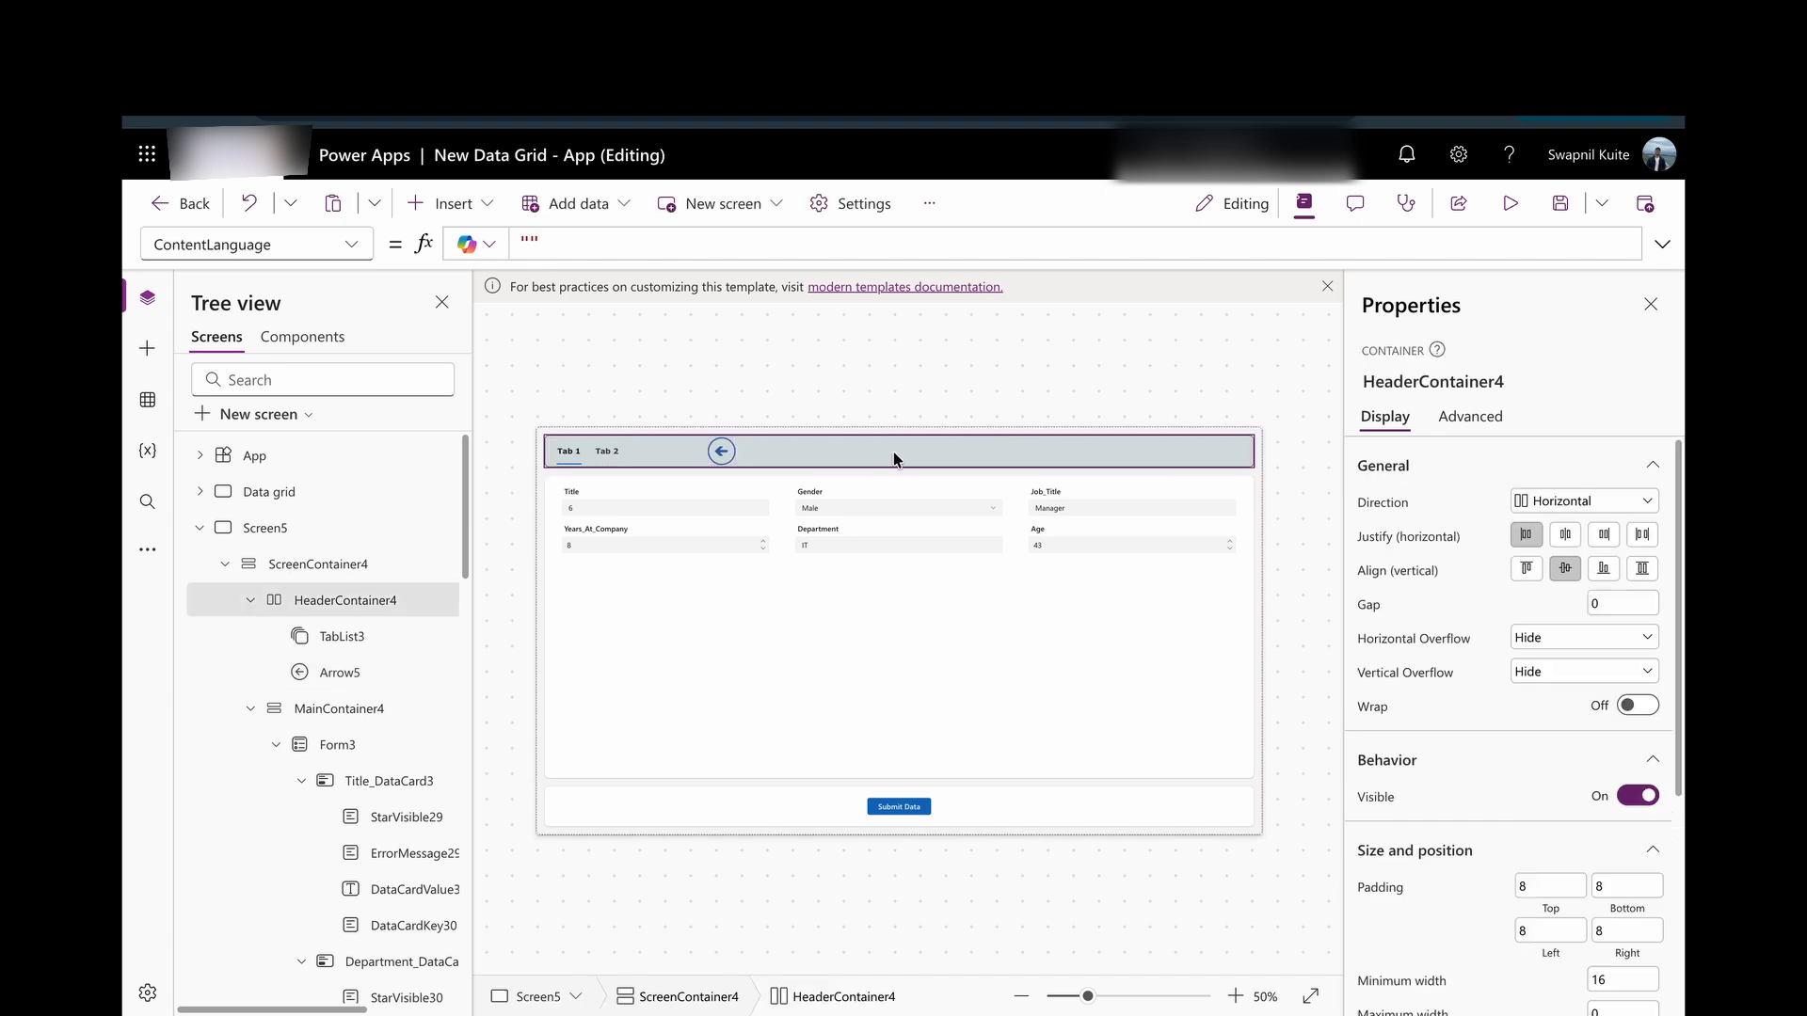
click(1567, 544)
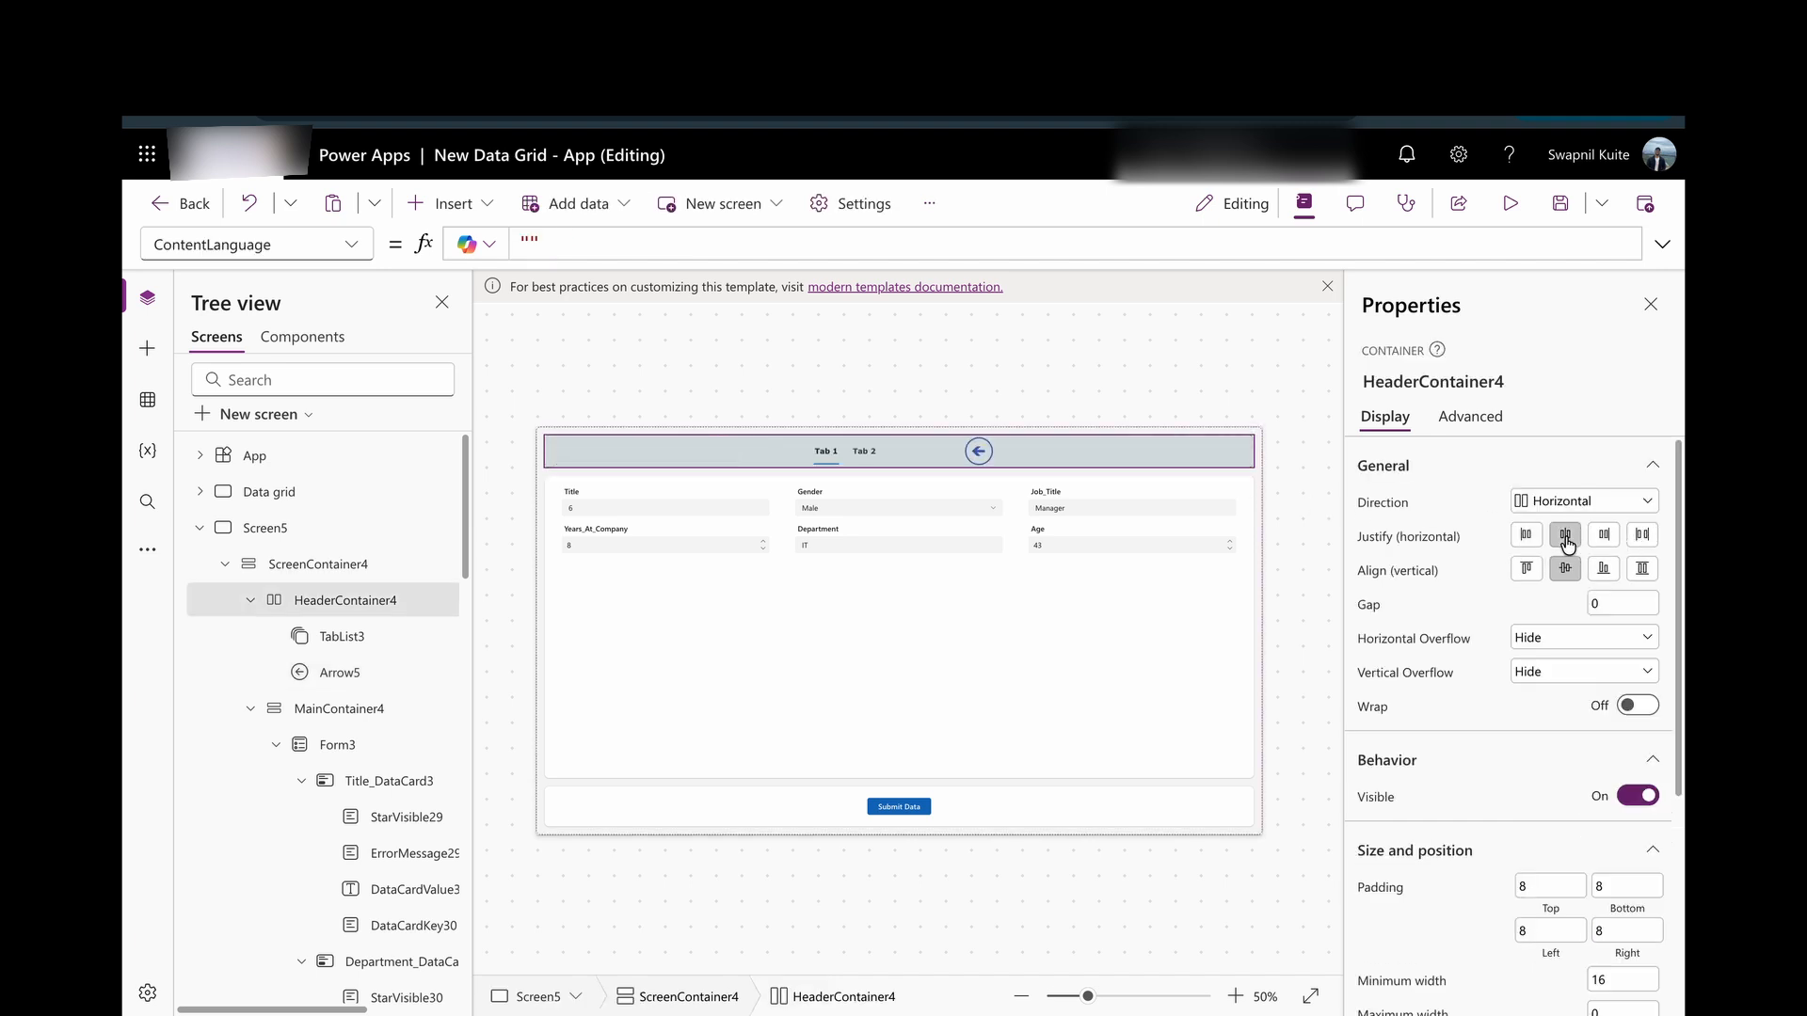
click(1528, 538)
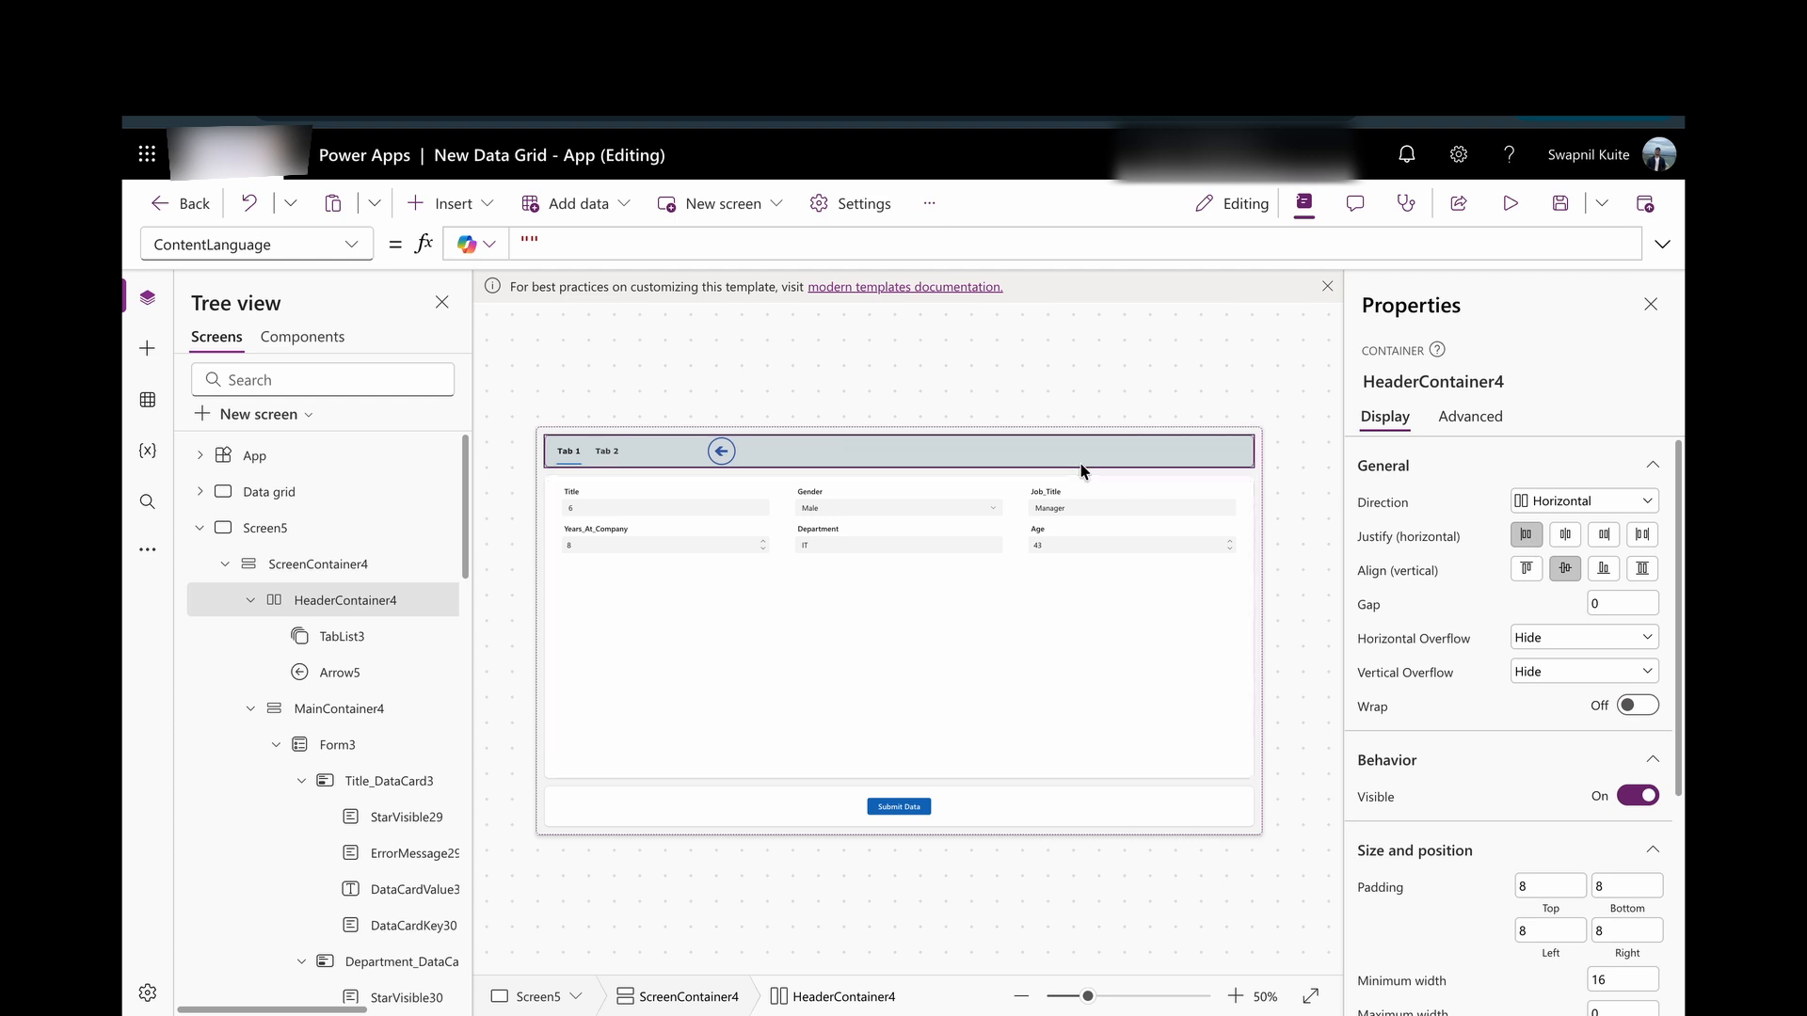
Delete the back arrow from HeaderContainer4.
click(722, 454)
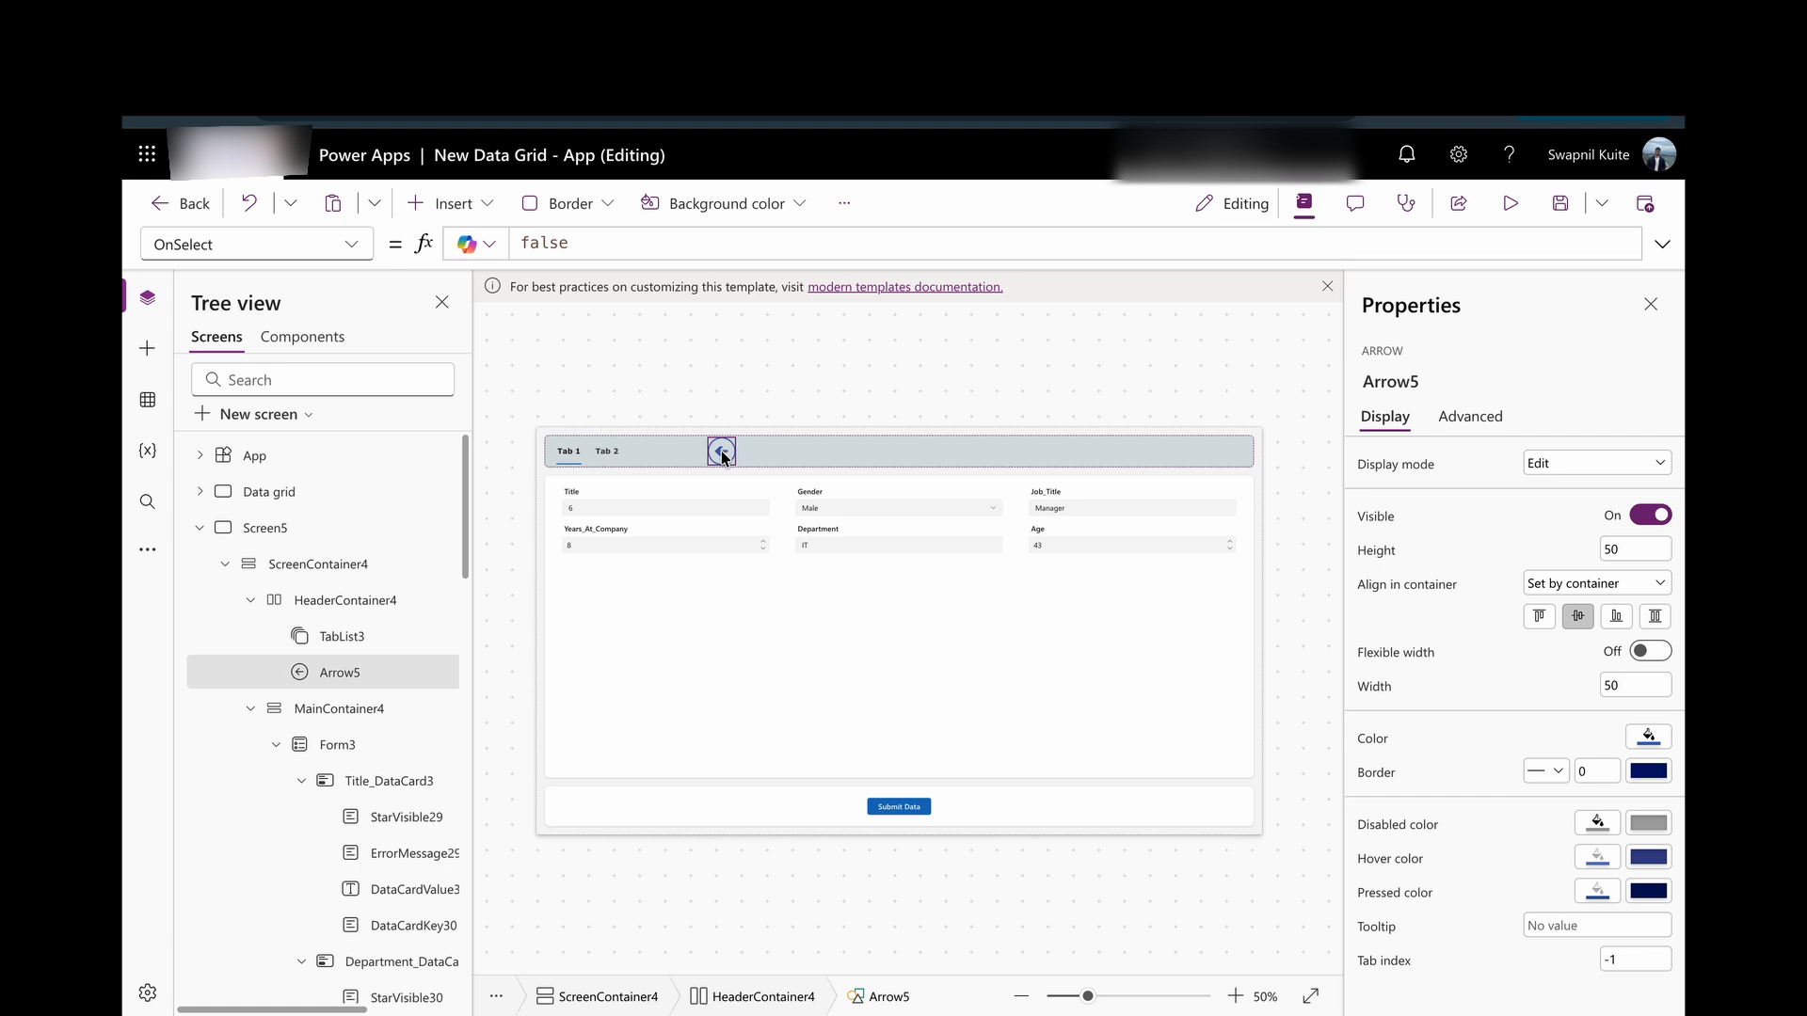
click(805, 340)
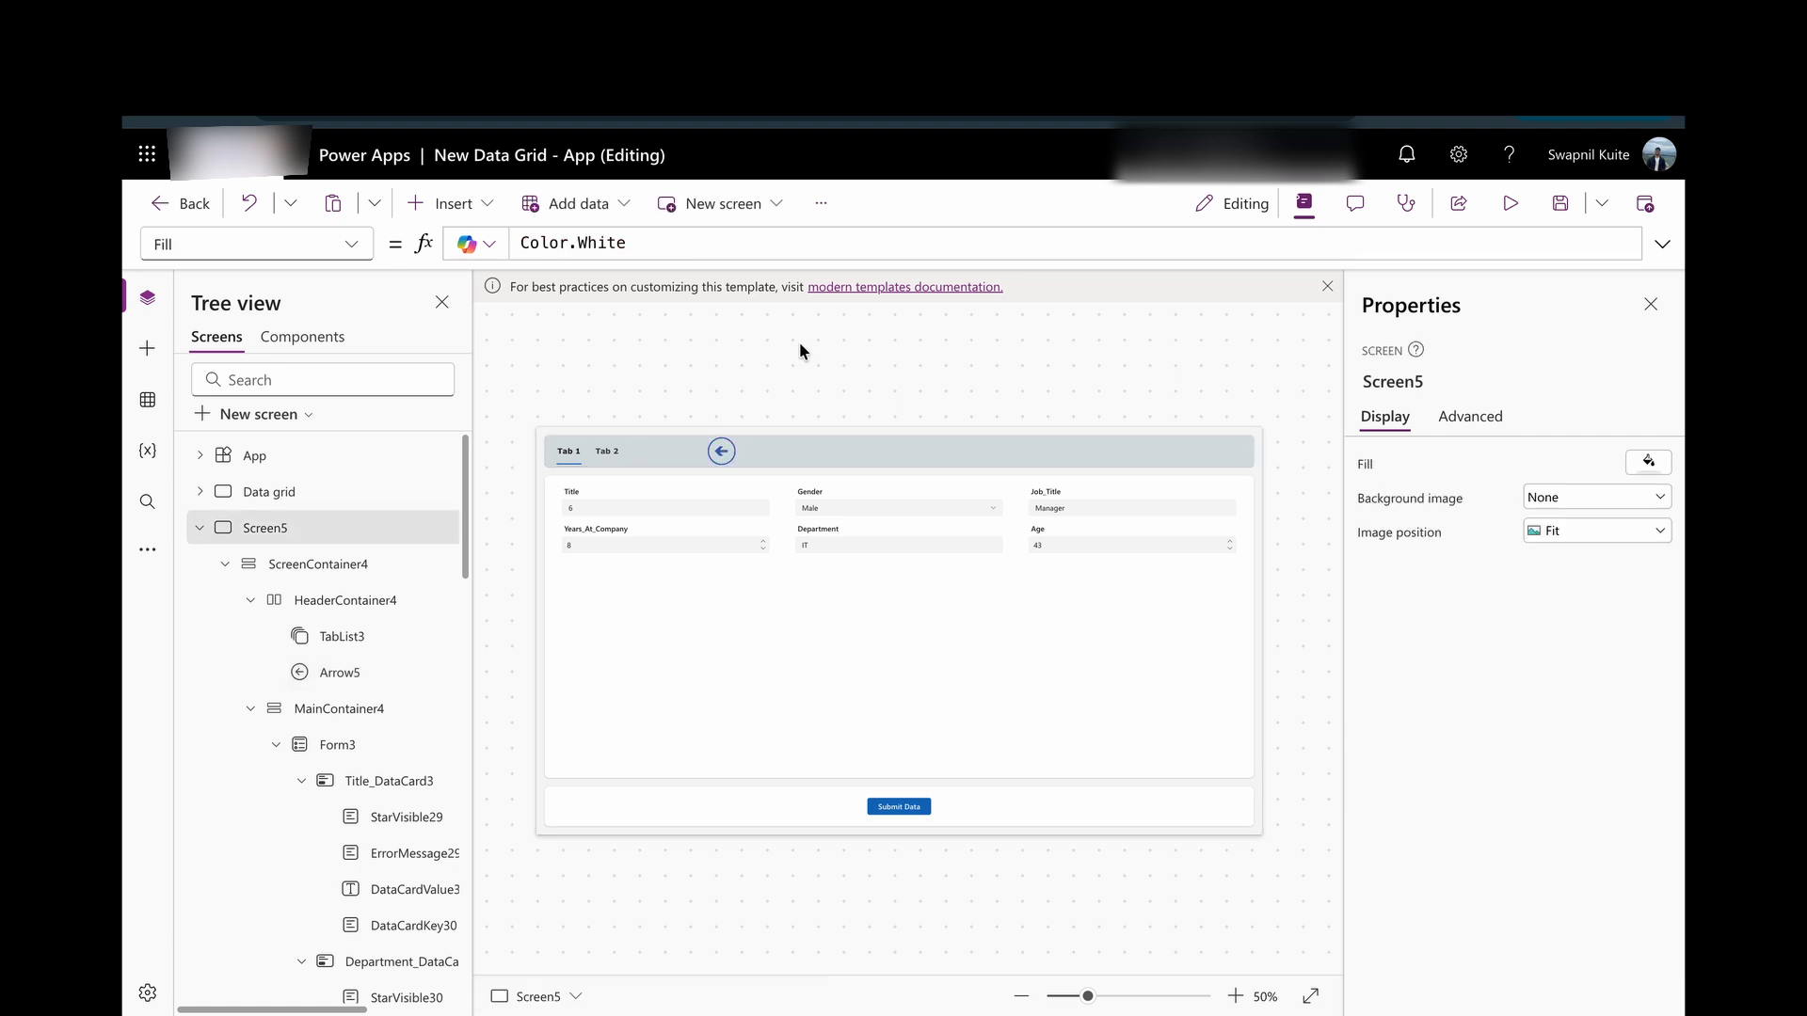
click(721, 456)
key(Delete)
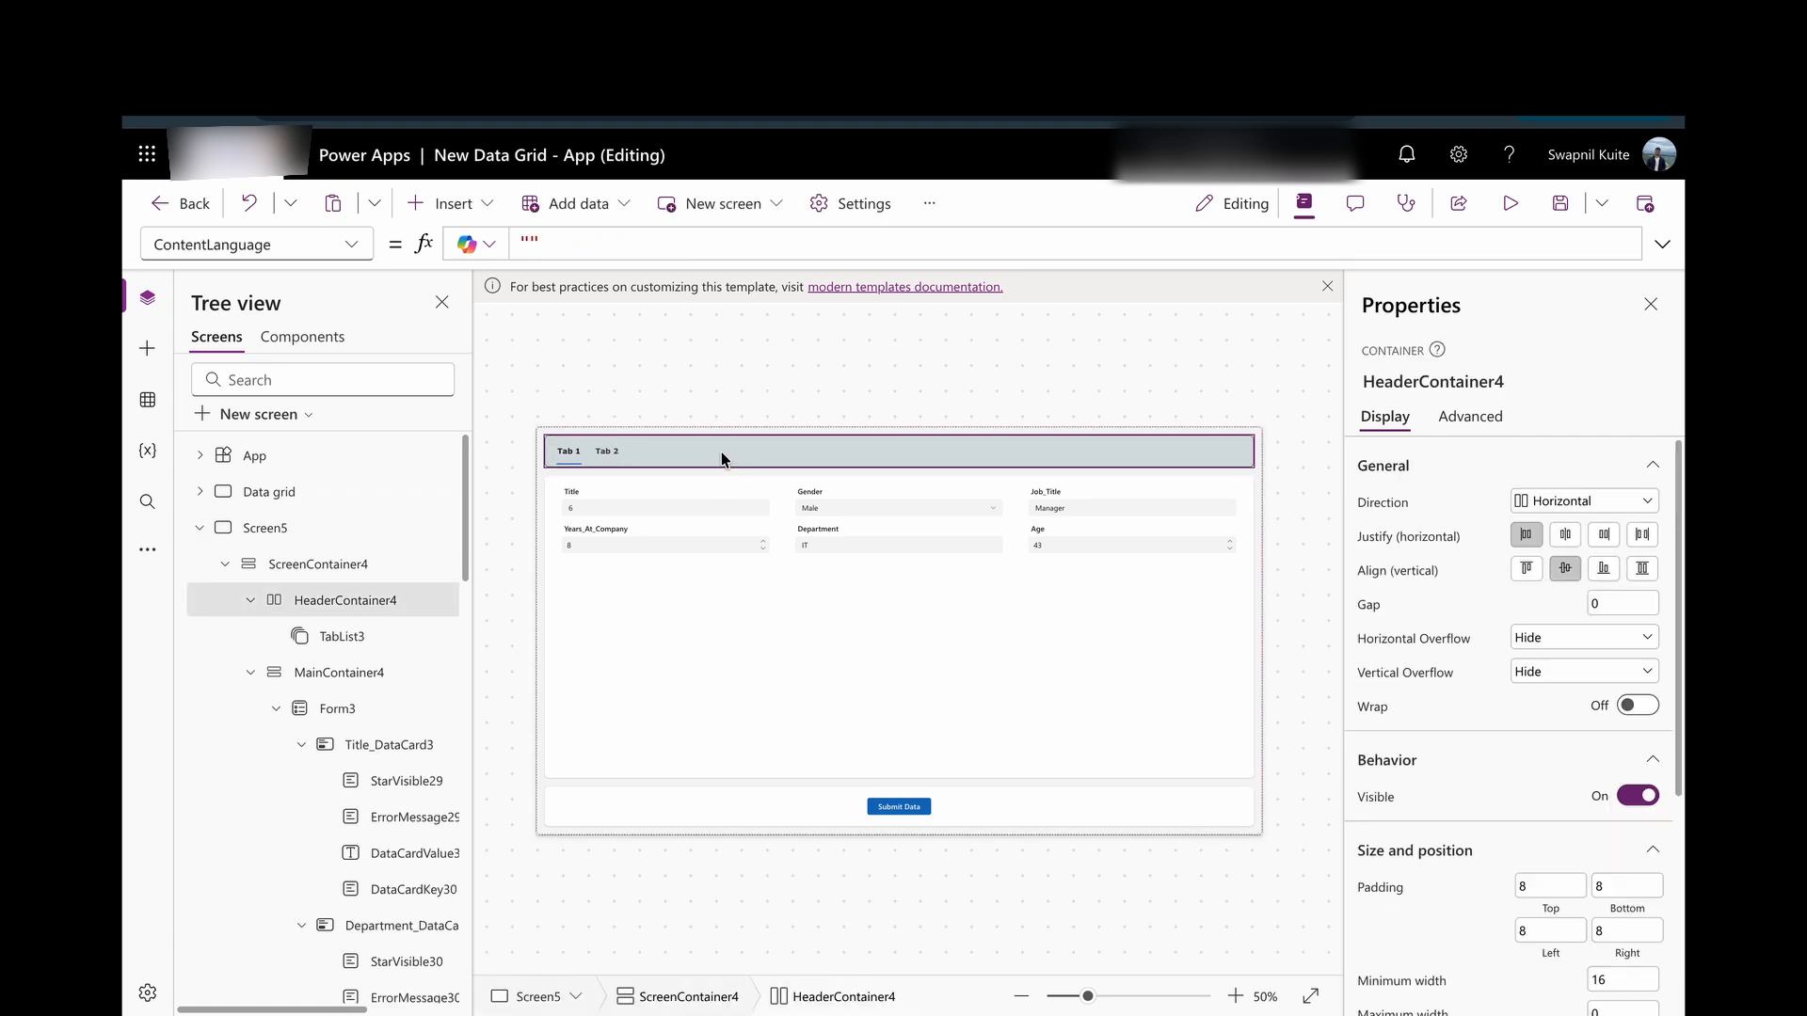
Insert a Back arrow shape directly on Screen5 and place it at the far right end of the header bar.
click(746, 399)
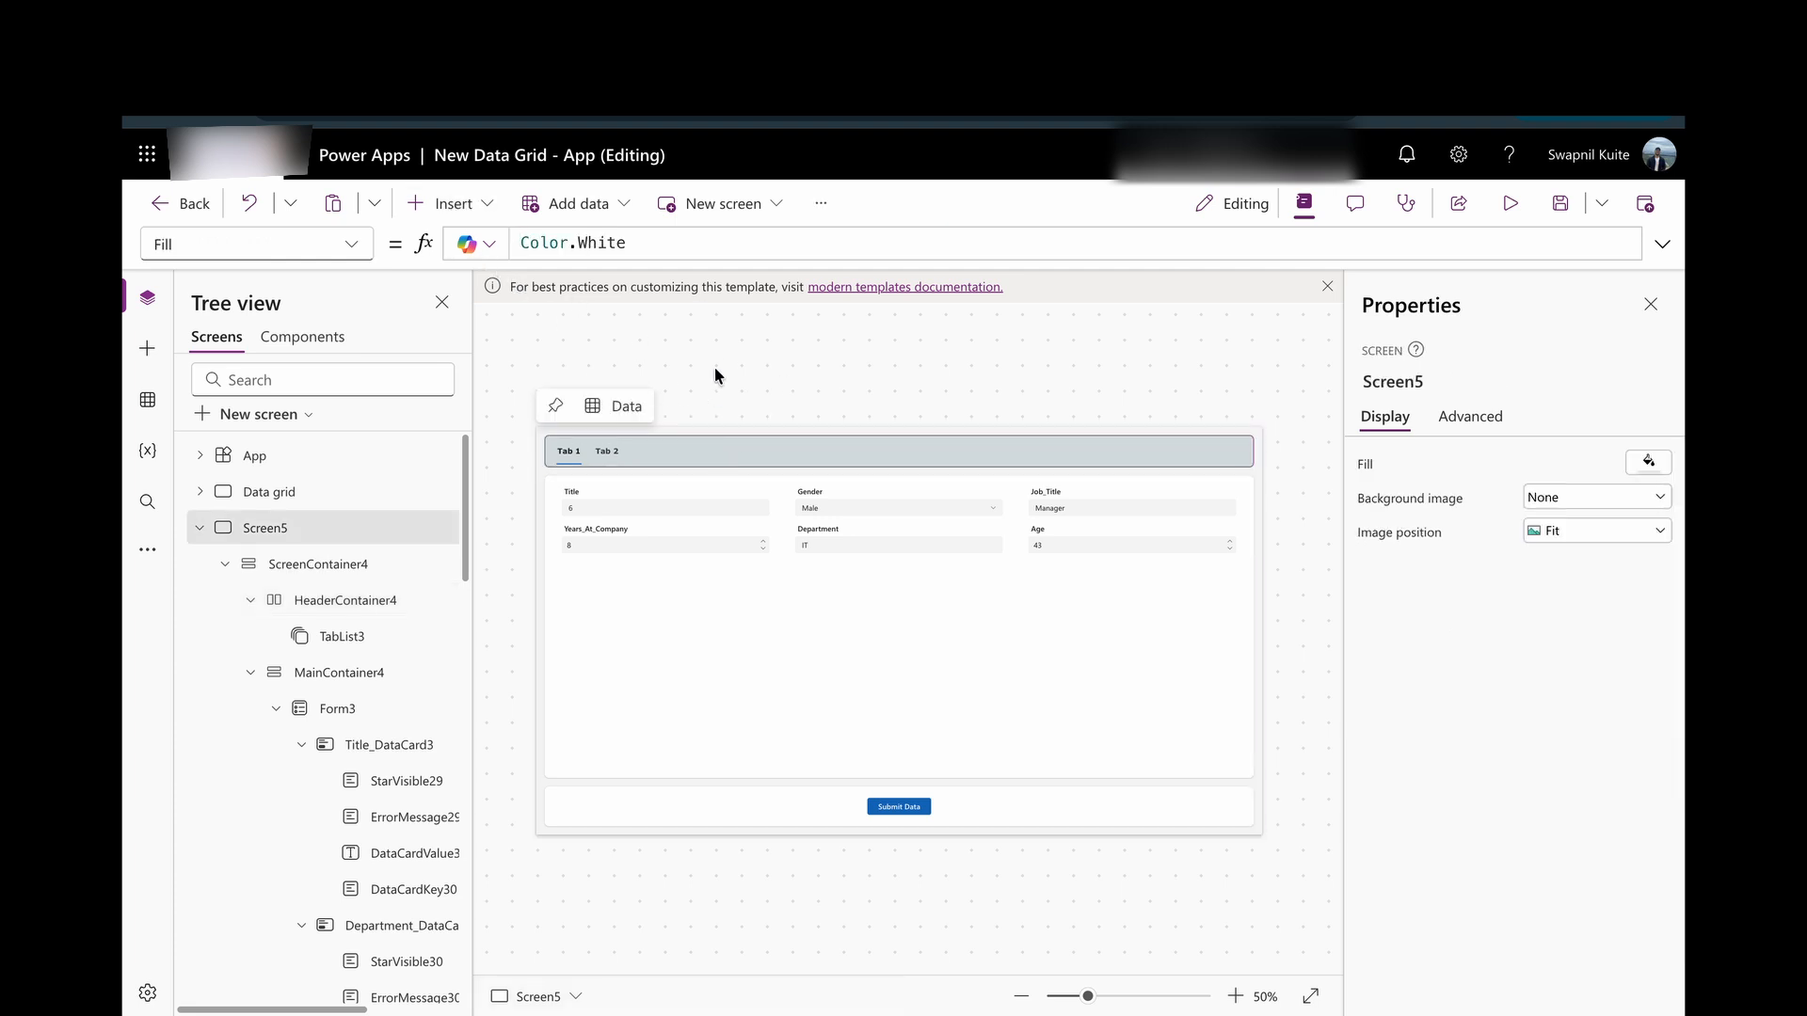
click(450, 205)
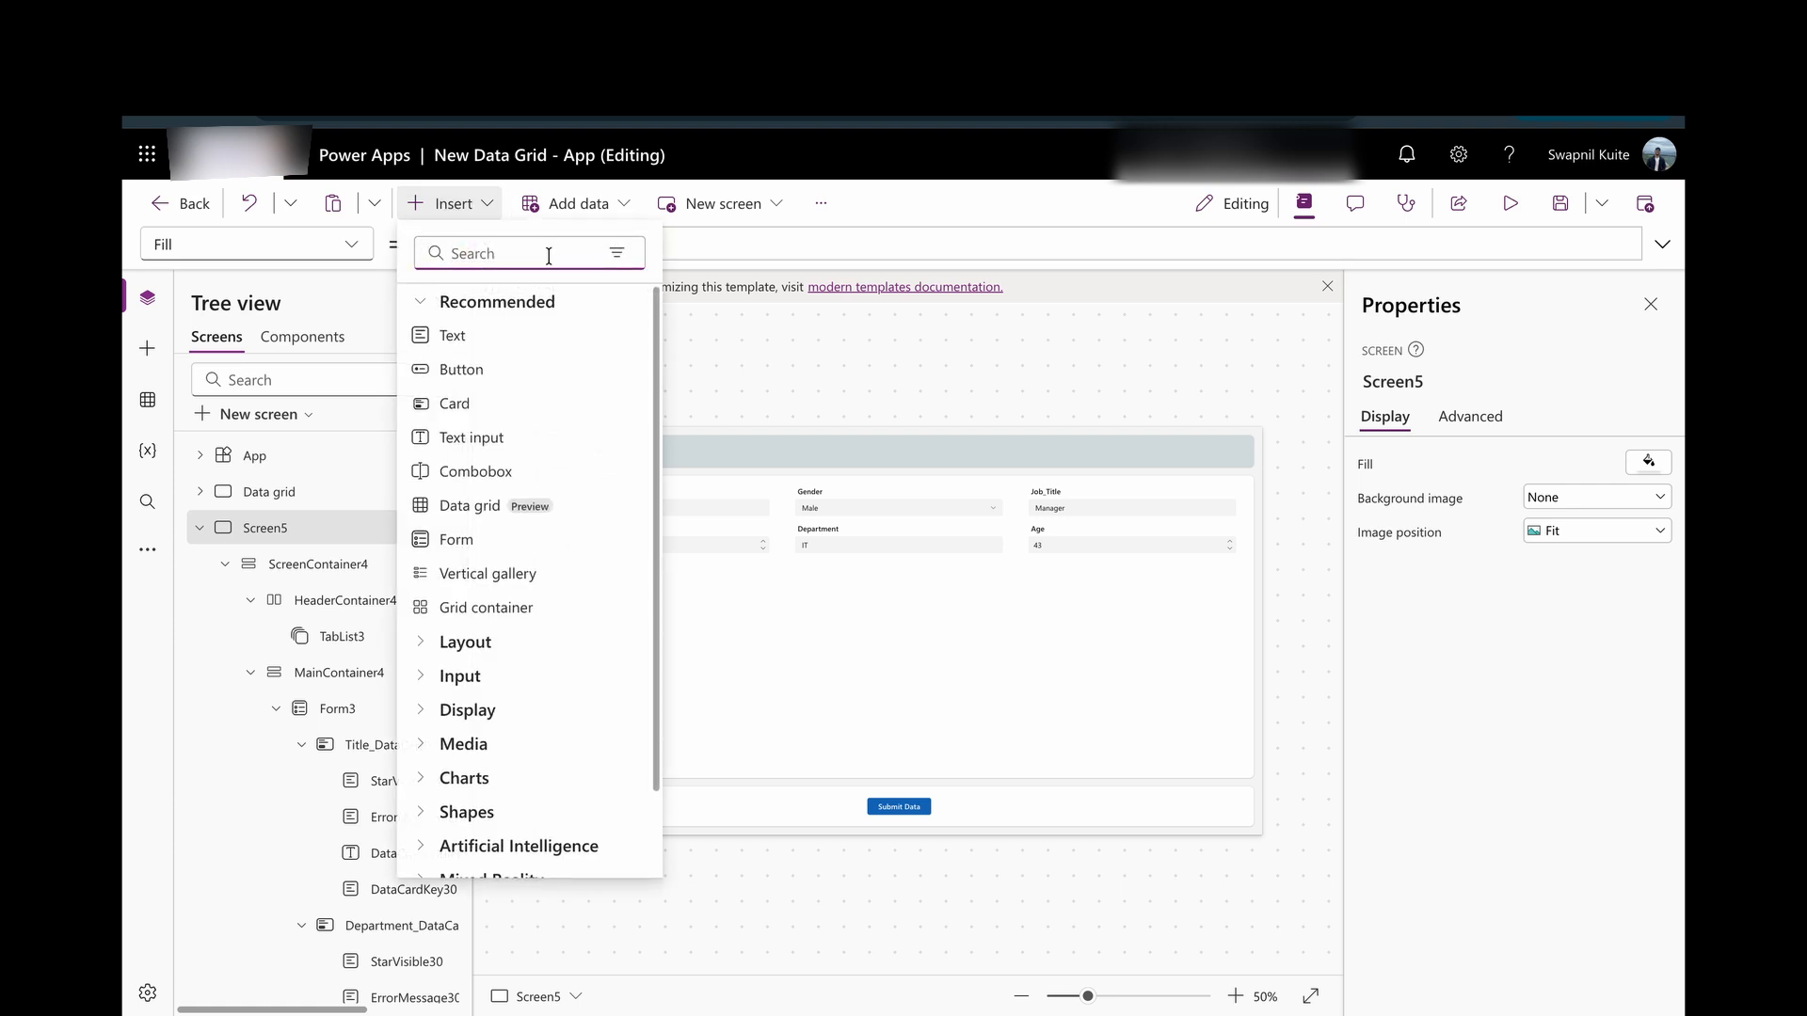
text(back)
click(529, 335)
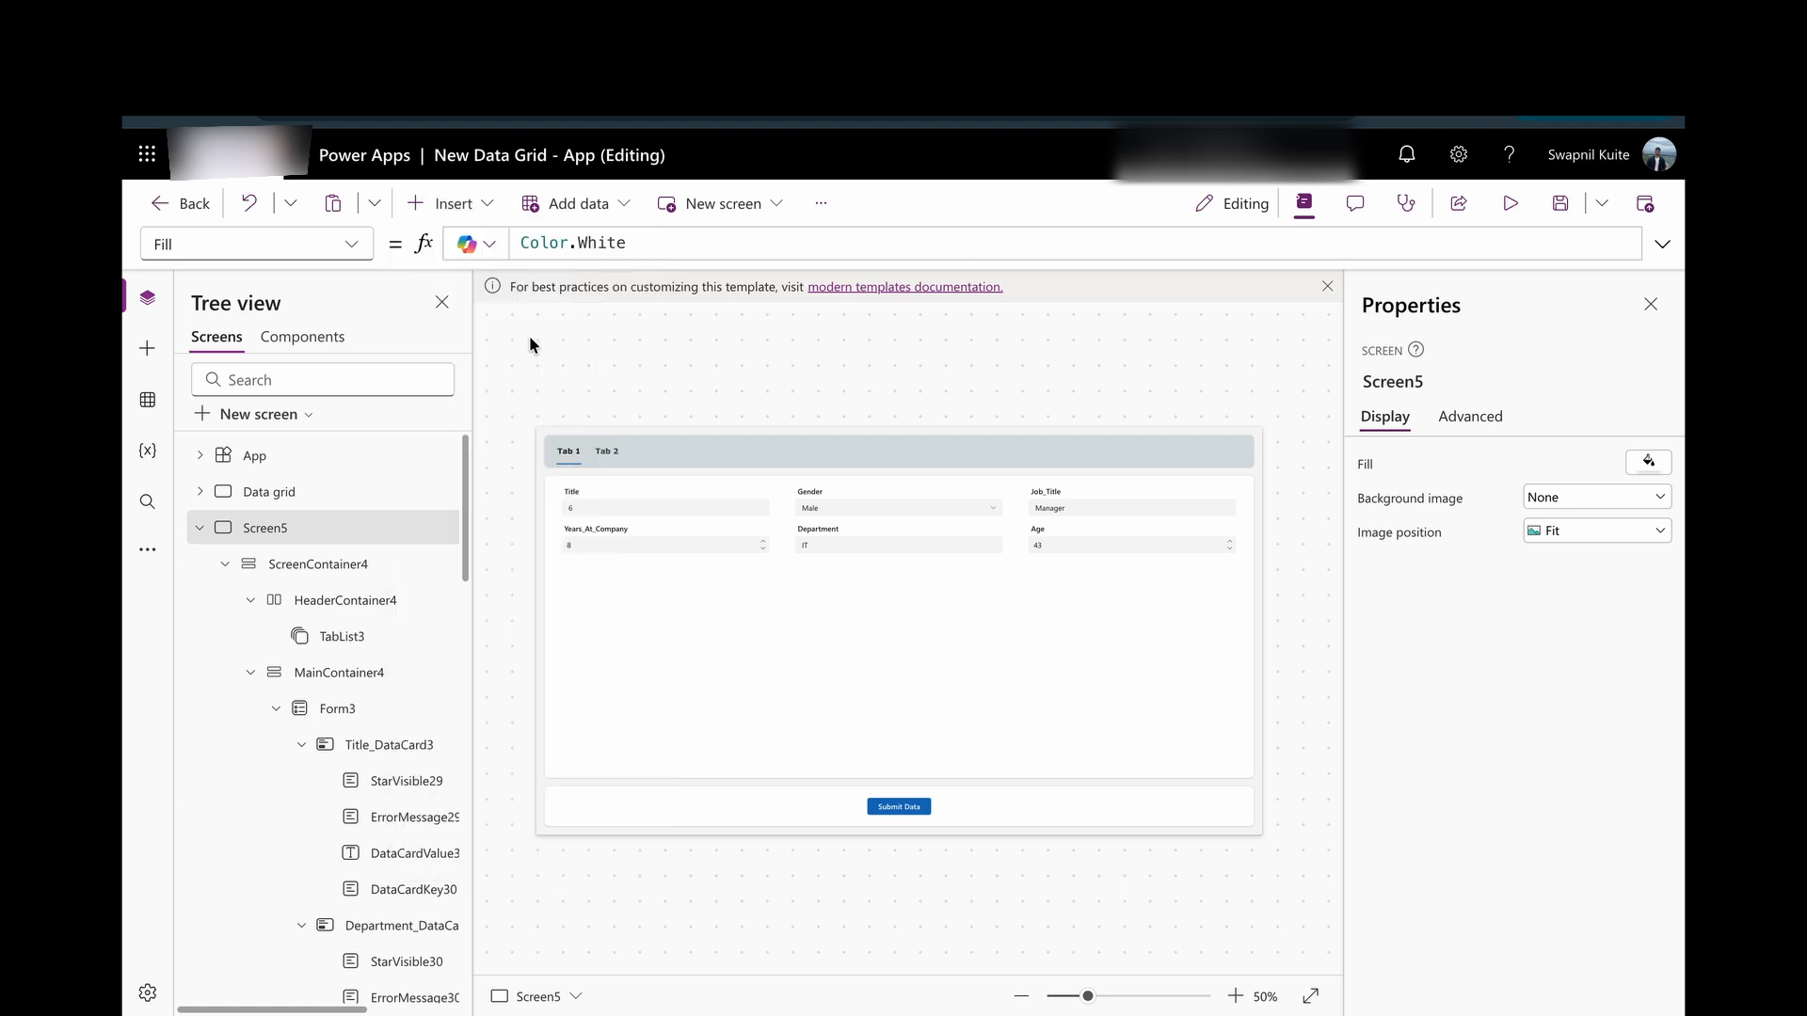
drag(572, 458, 1221, 451)
Resize the back arrow to 35 by 35 and position it in the header at about X 1275, Y 30.
click(1578, 589)
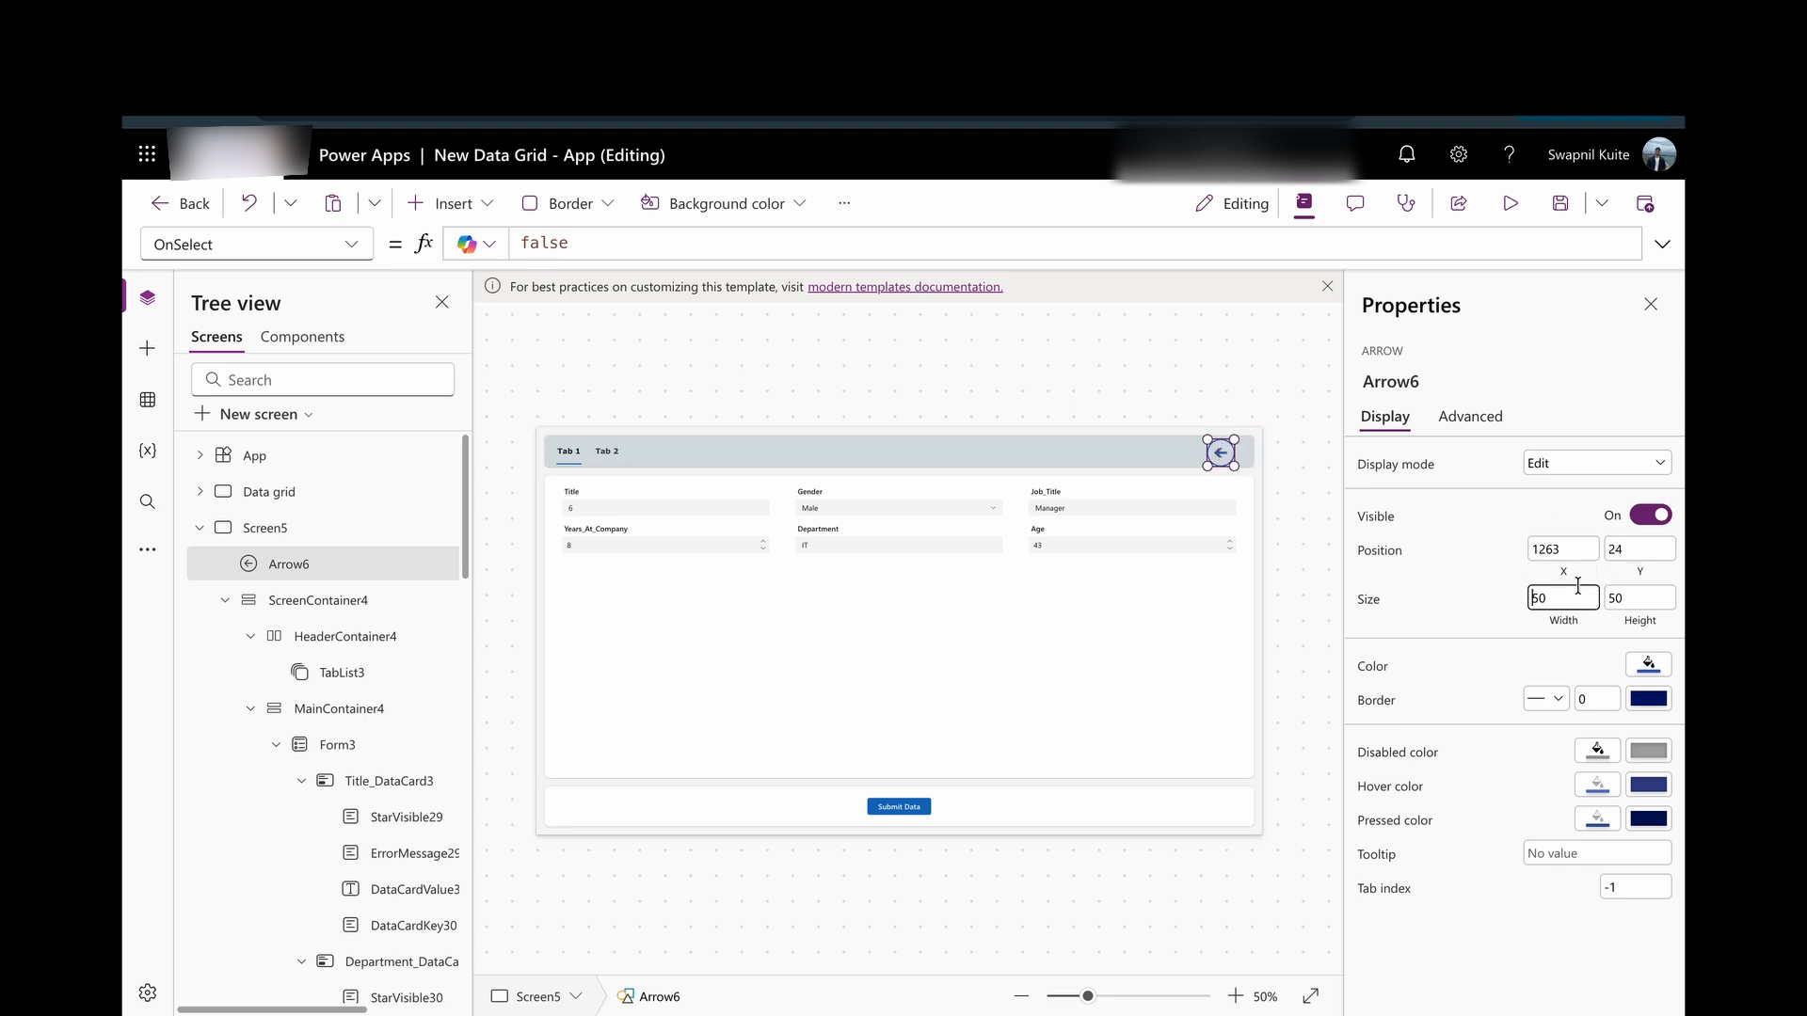
text(3)
click(1649, 603)
text(35)
click(1215, 451)
drag(1217, 455, 1221, 454)
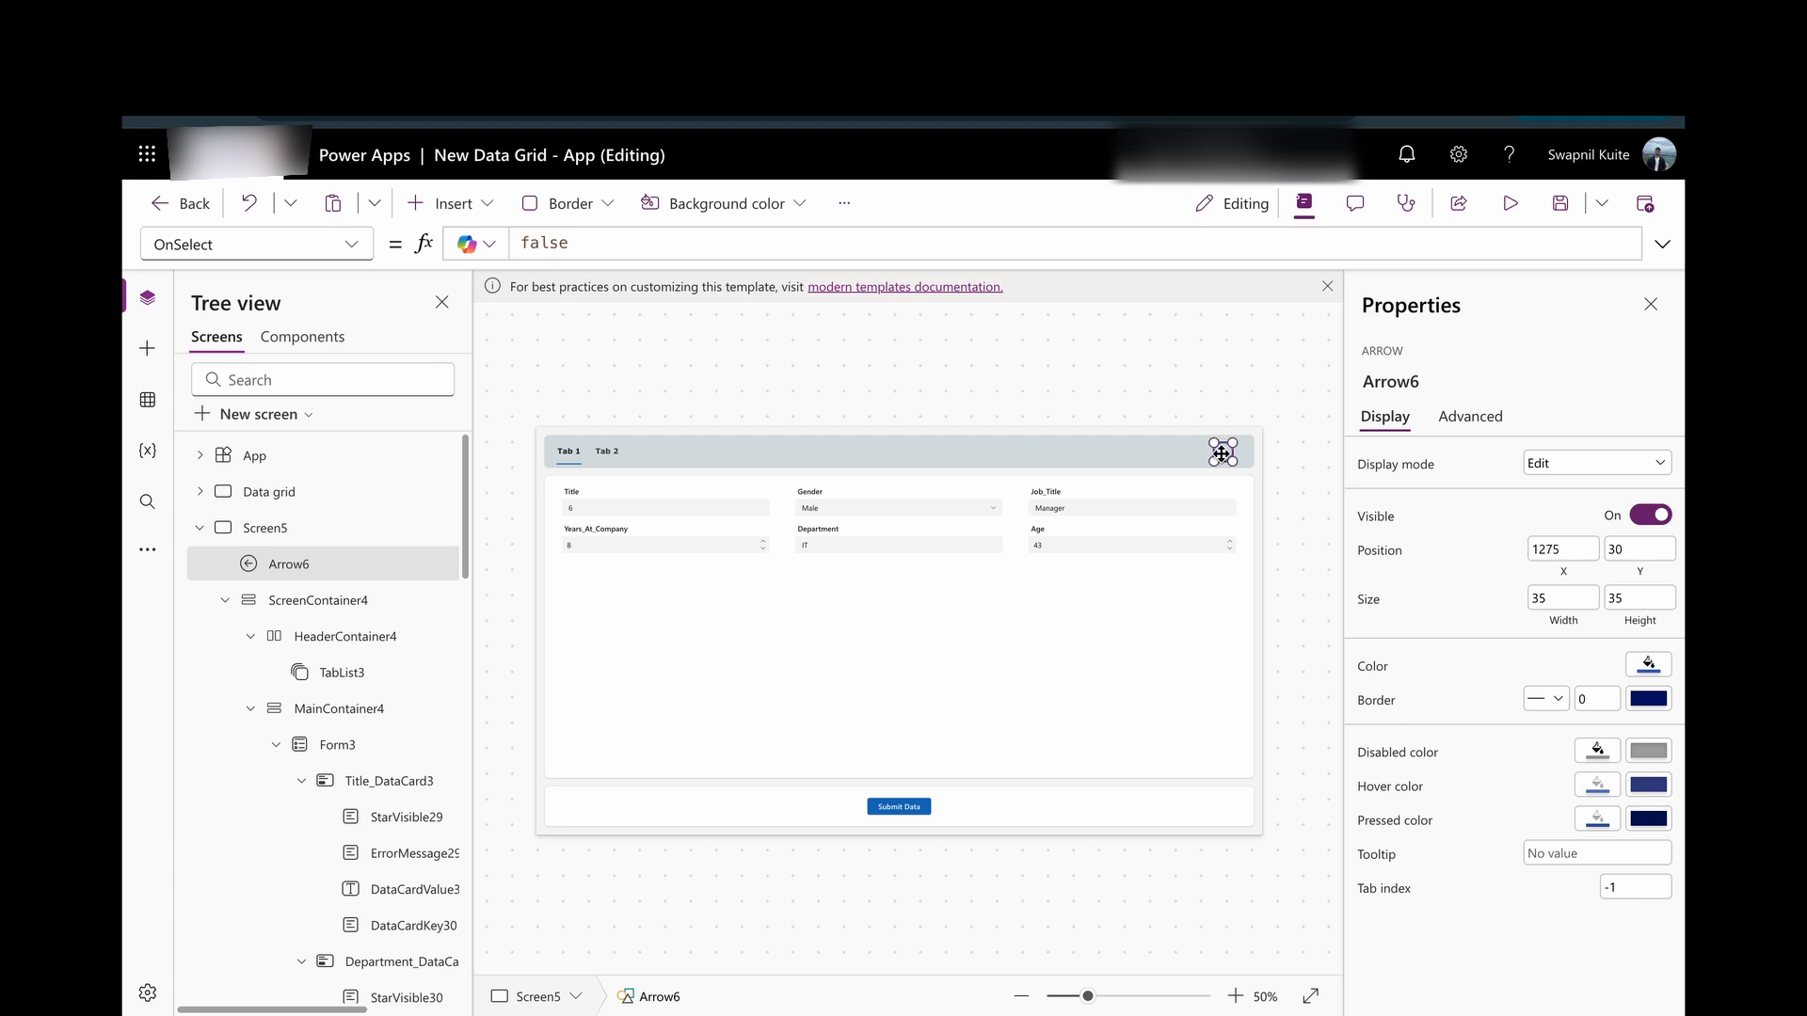
Set the back arrow's OnSelect formula to Back() and test it in the app preview.
double_click(580, 233)
text(Back()
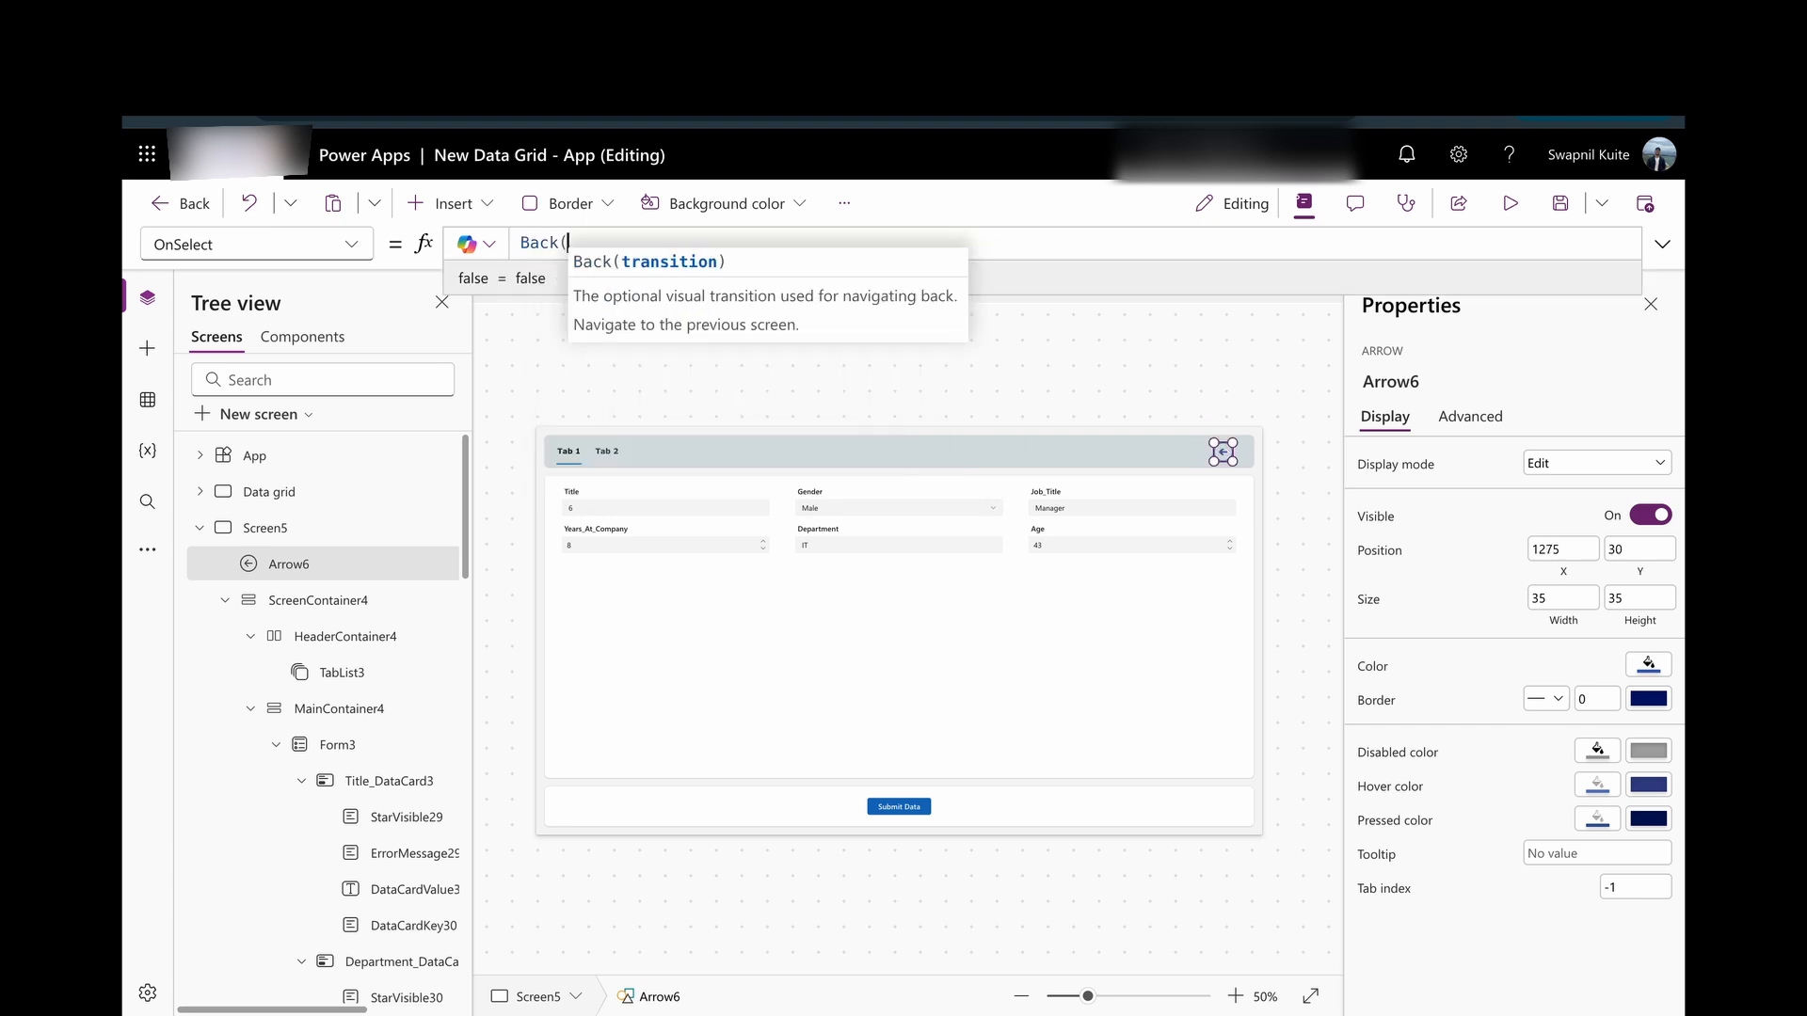
text())
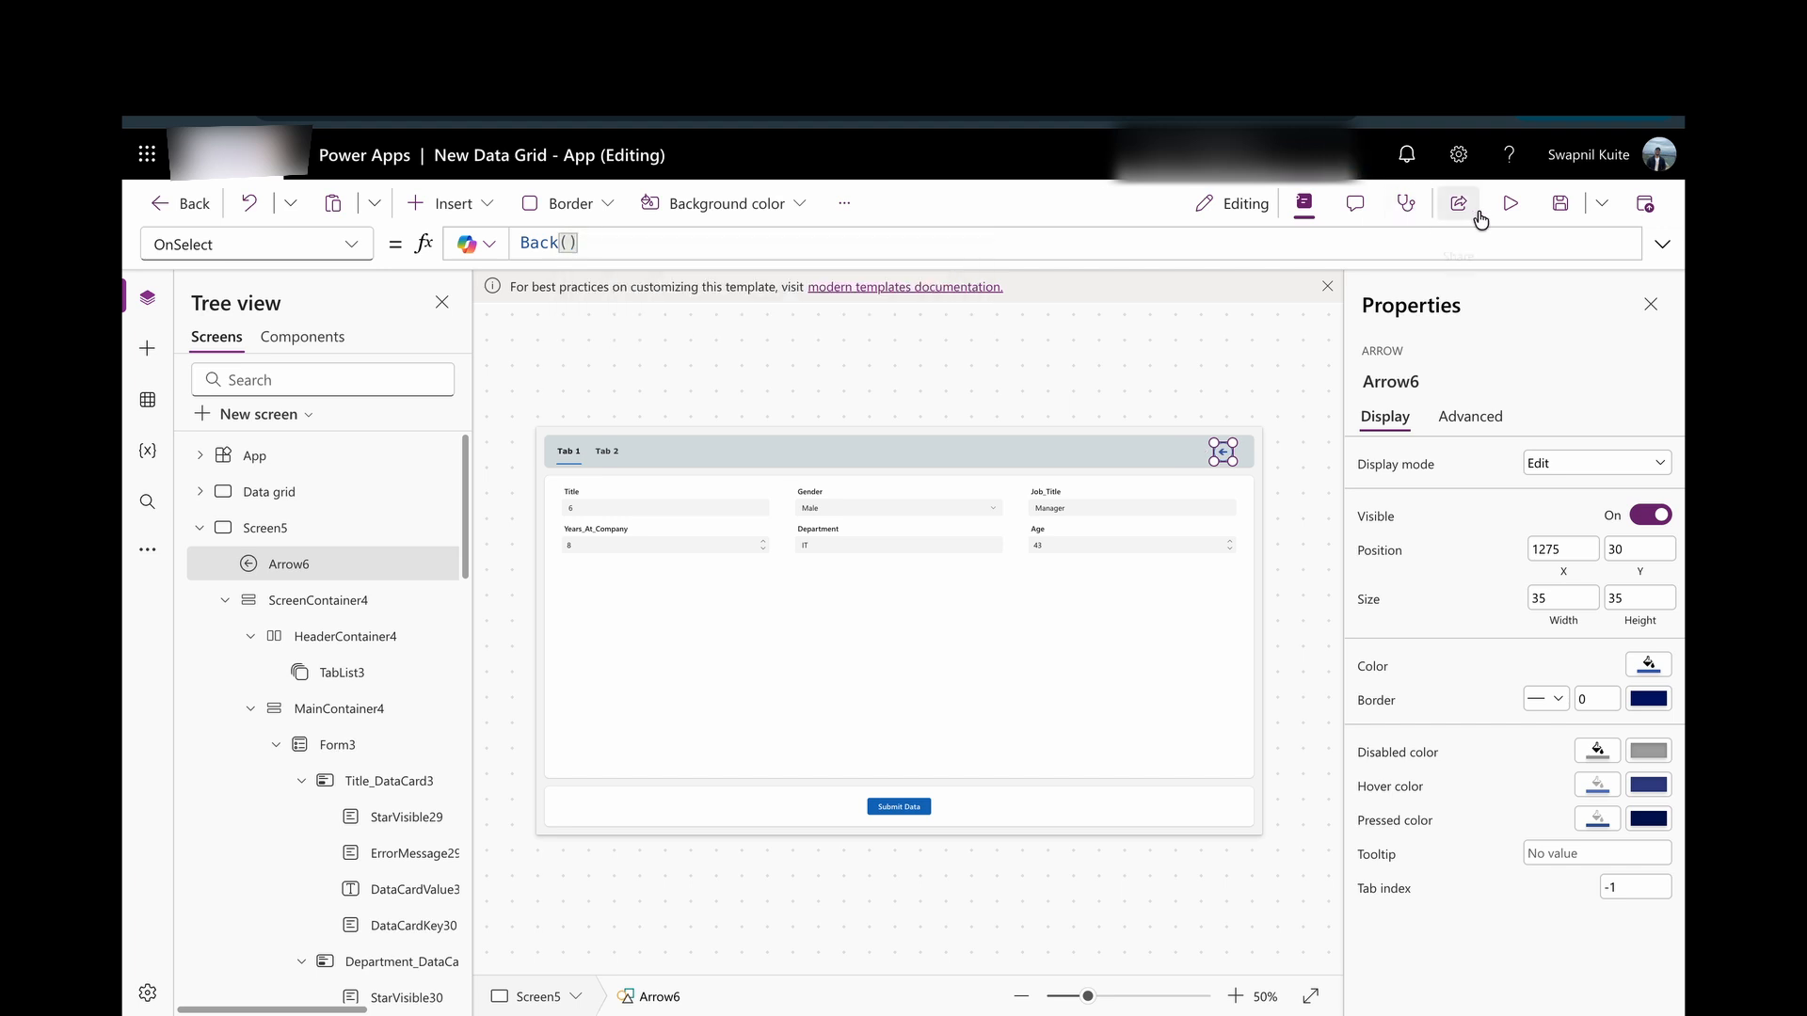
click(1508, 203)
click(1466, 288)
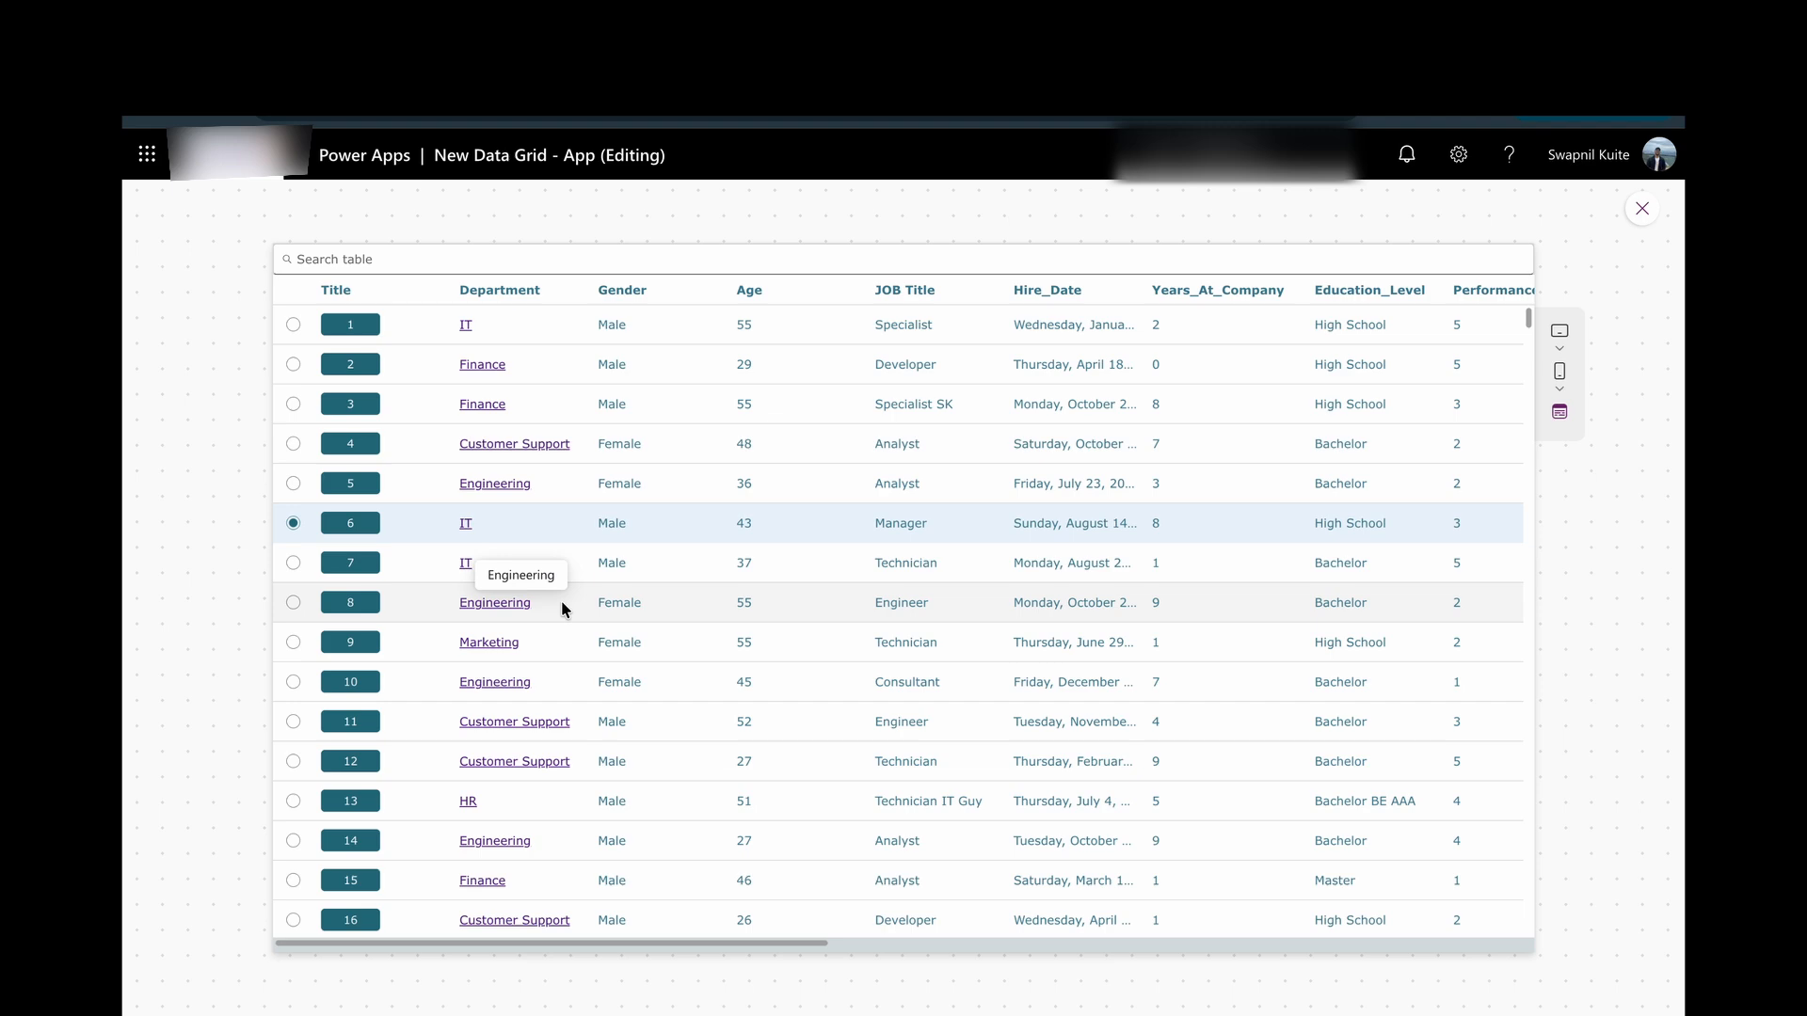
Select the row with Title 72 in the previewed data grid and open its record from the Title button.
scroll(545, 732, down, 3)
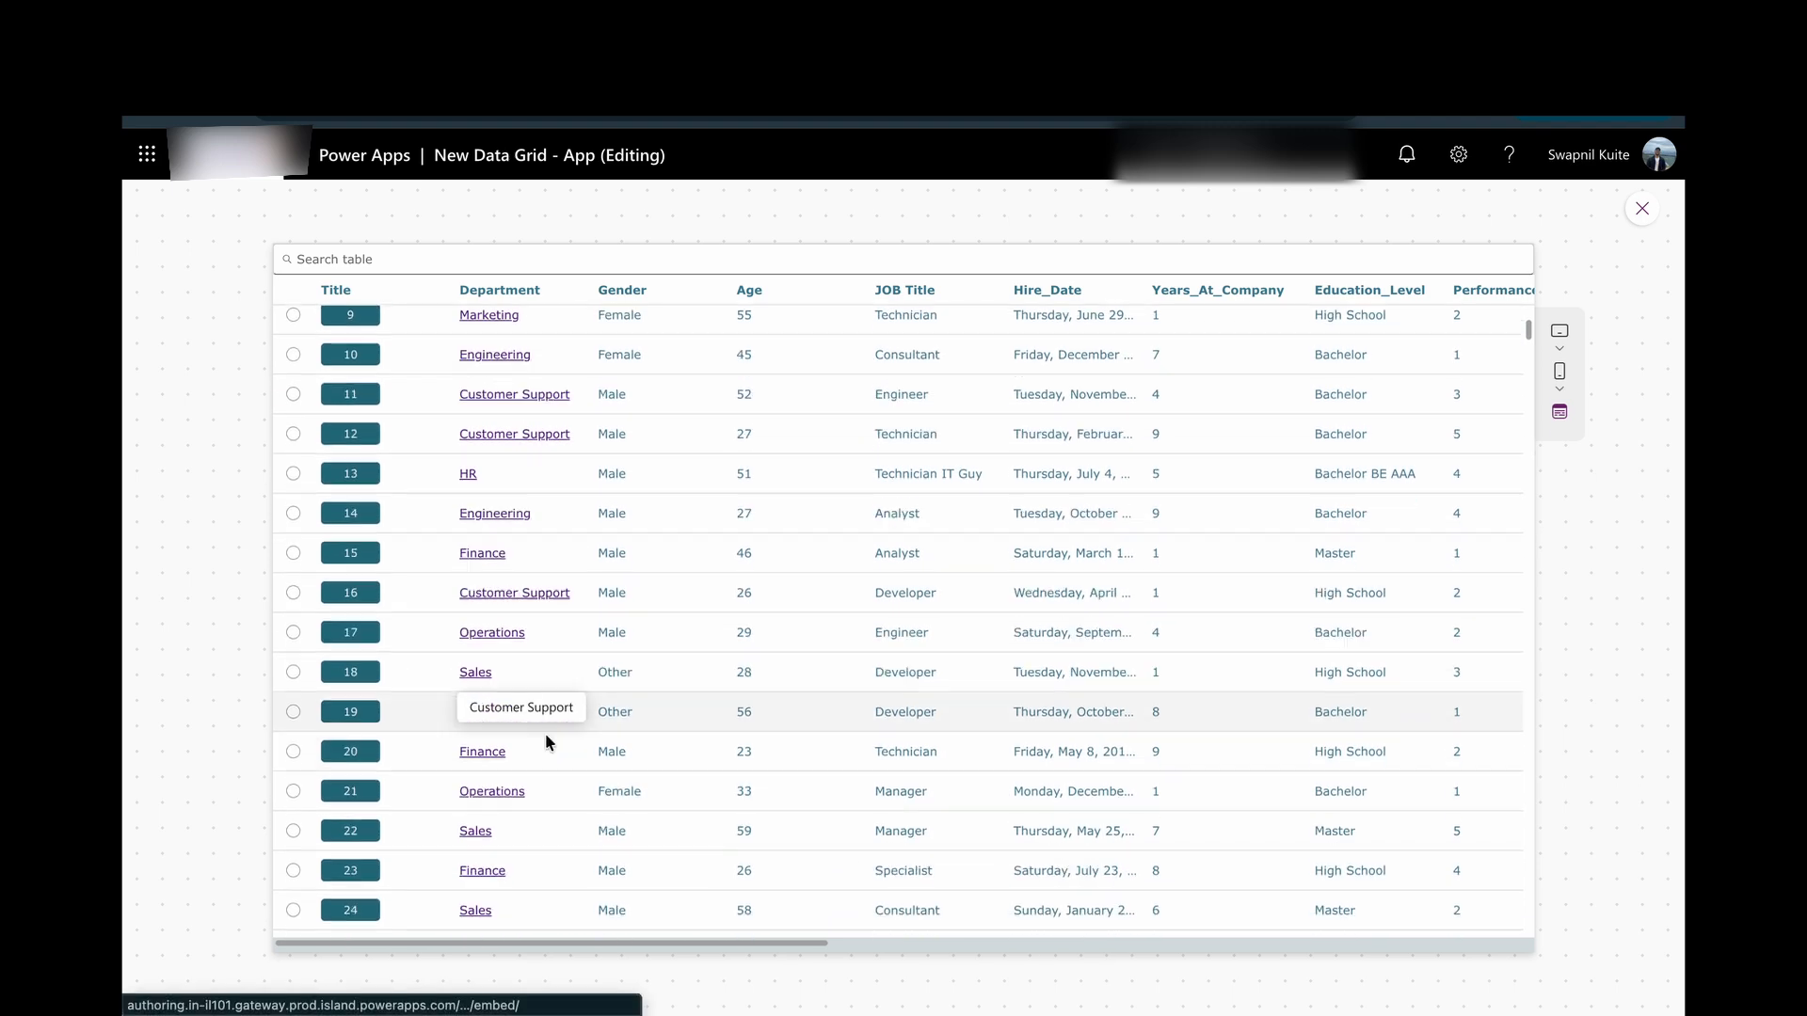
scroll(547, 742, down, 10)
scroll(546, 742, down, 5)
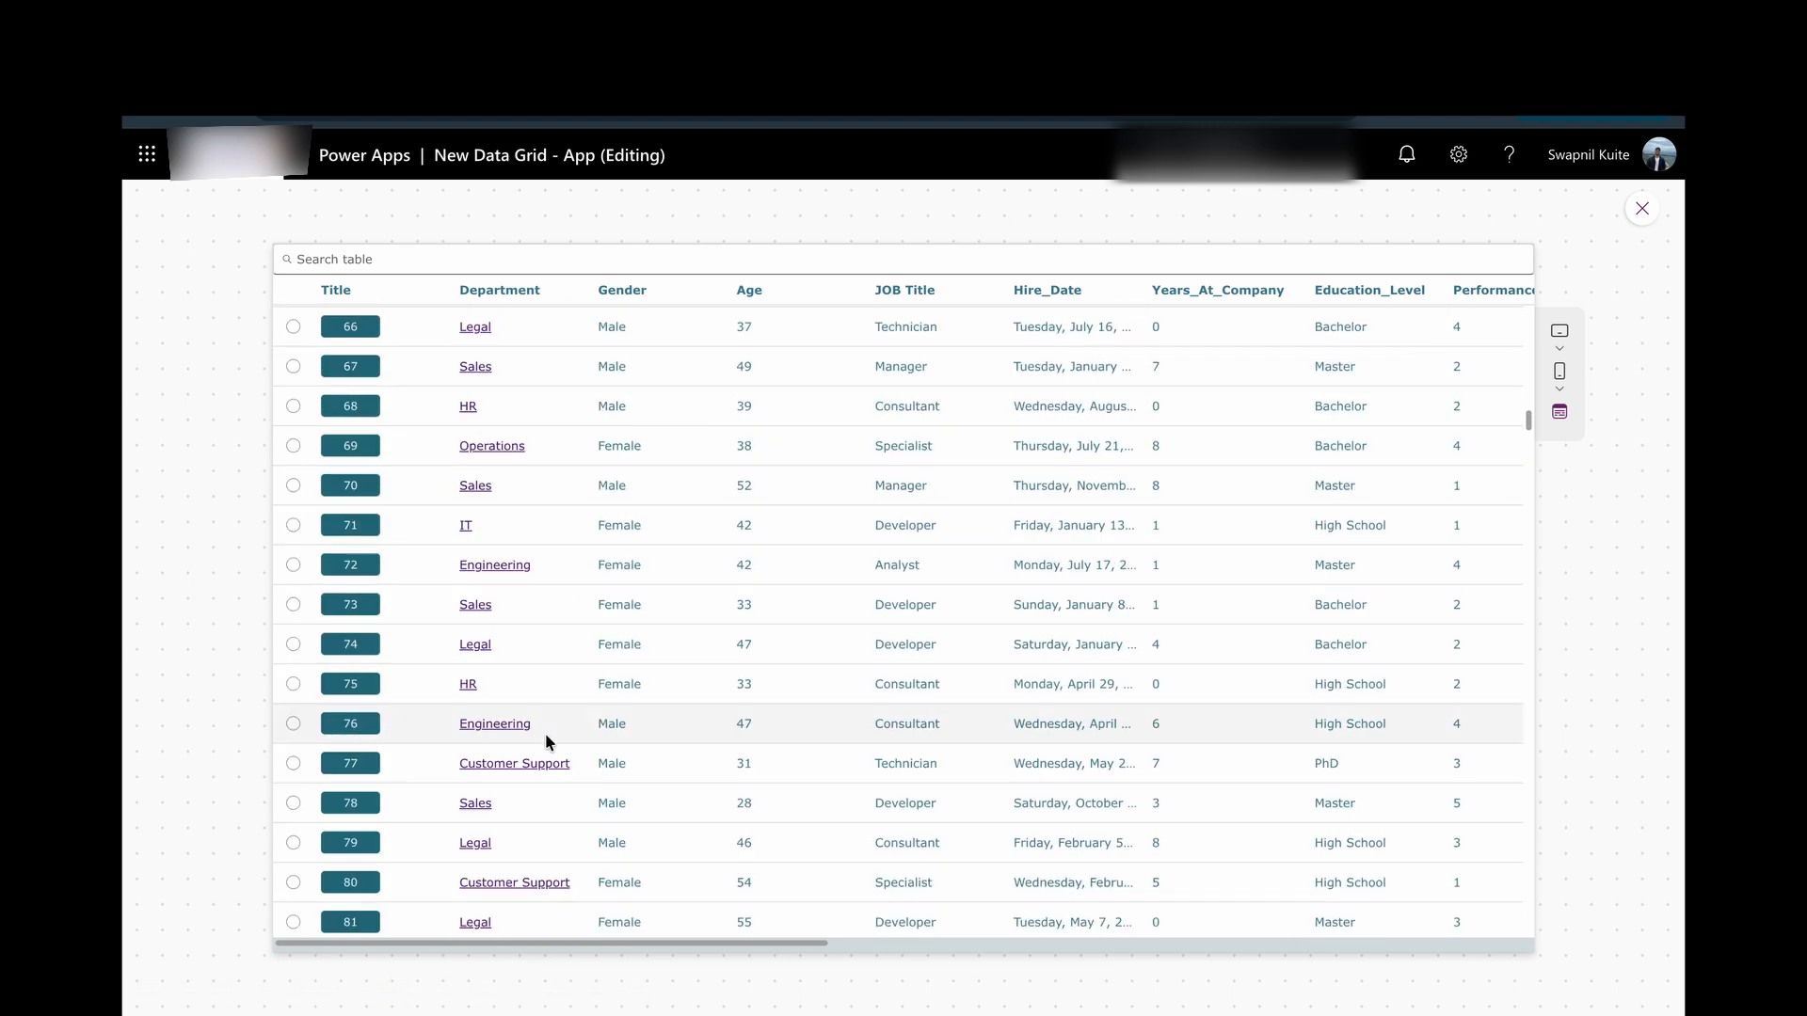
click(294, 568)
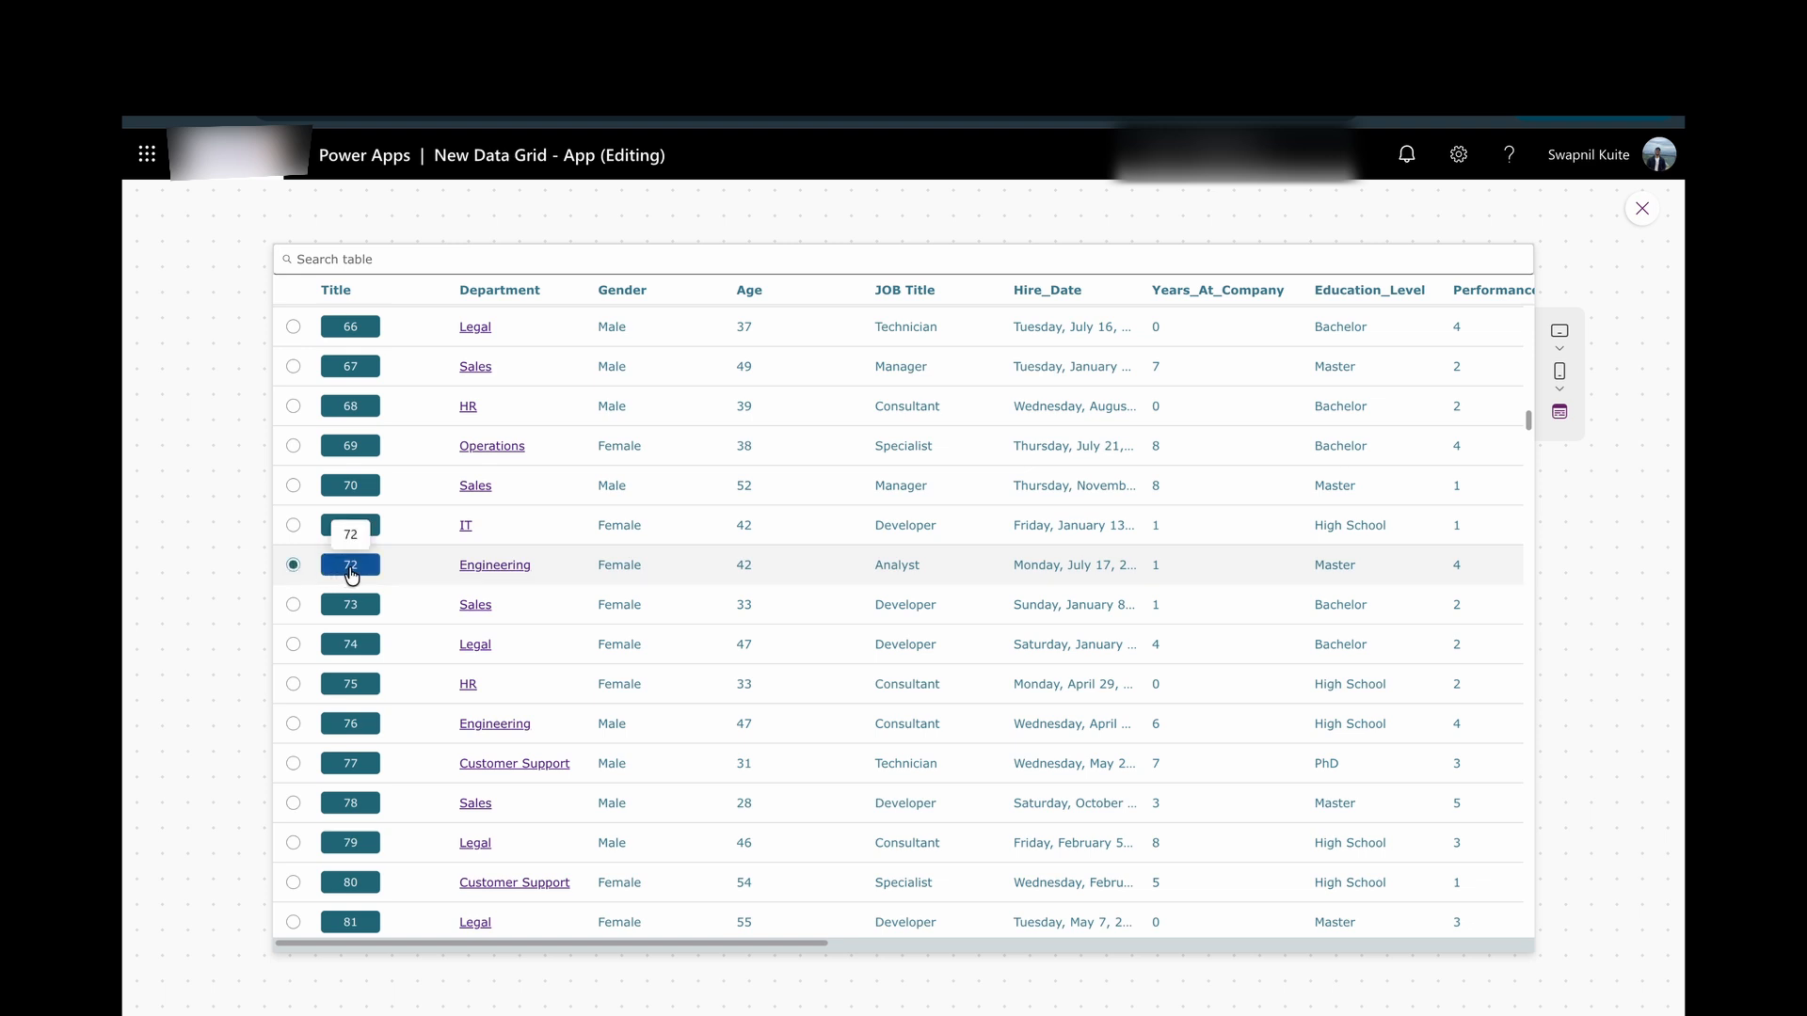
click(351, 566)
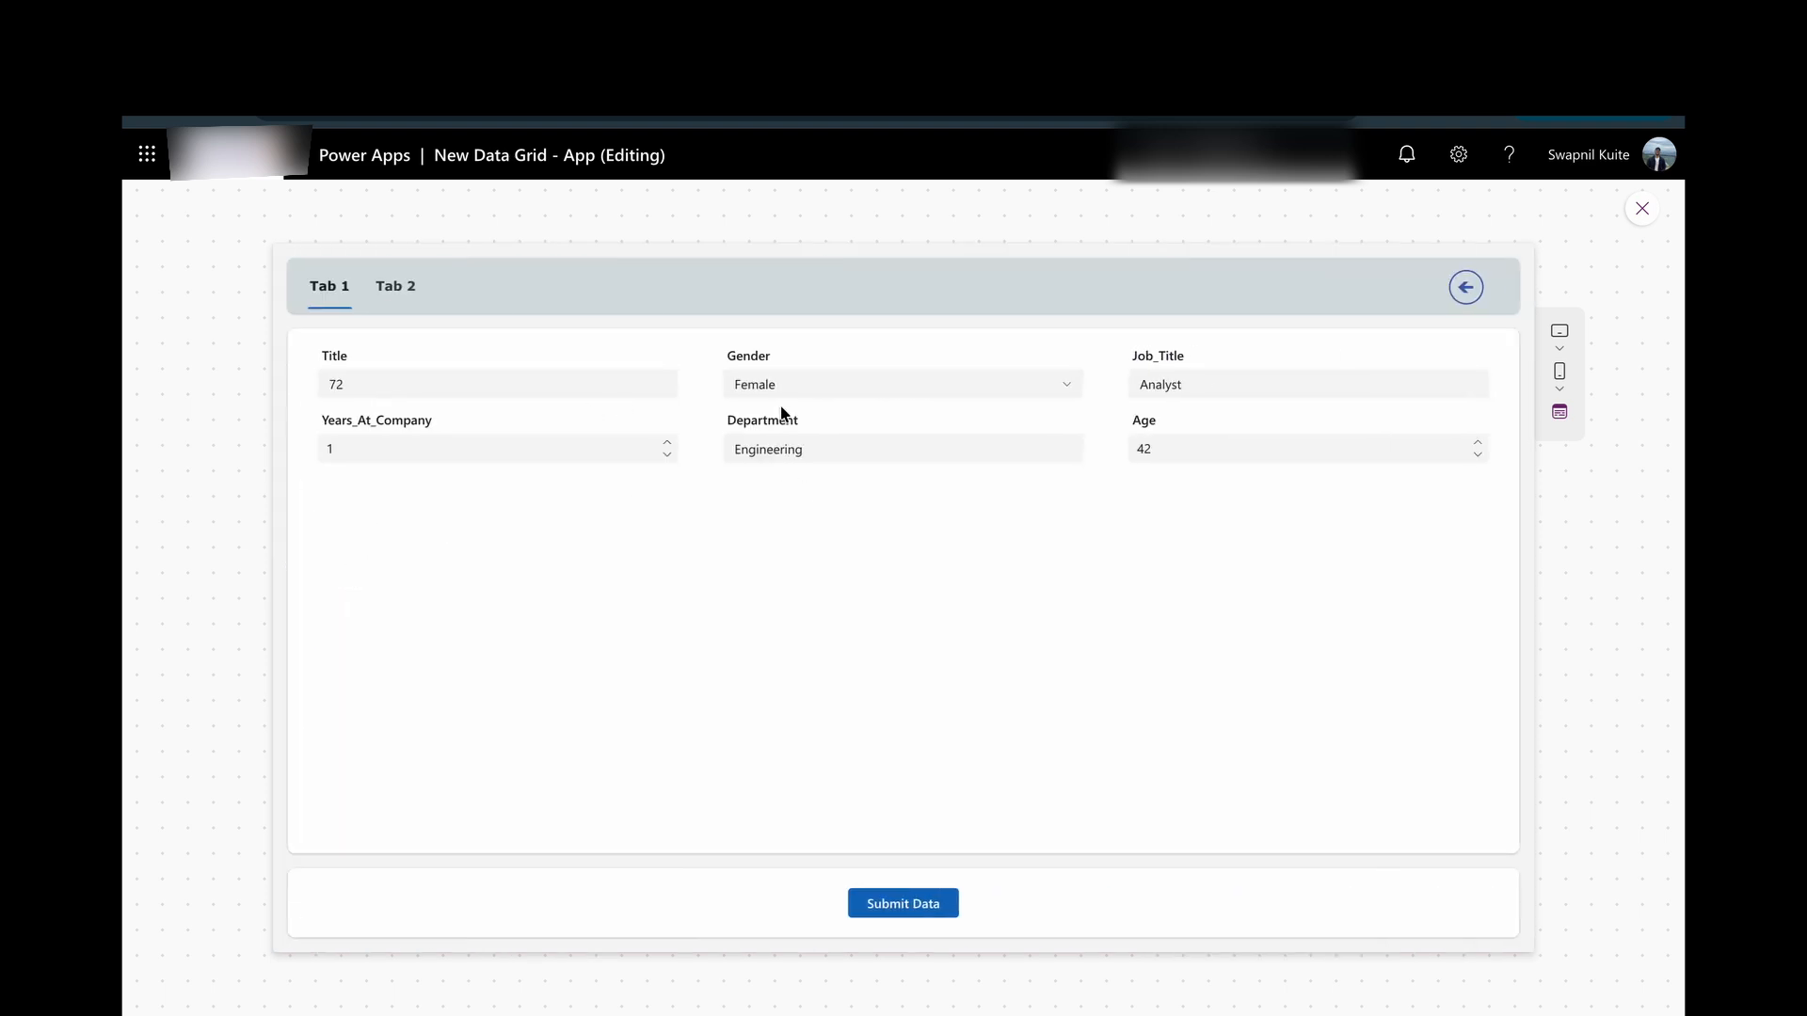
Add ABC in front of Engineering in the Department field on Tab 1.
click(831, 448)
key(Left)
key(Left)
key(Left)
key(Left)
key(Left)
text(ABC)
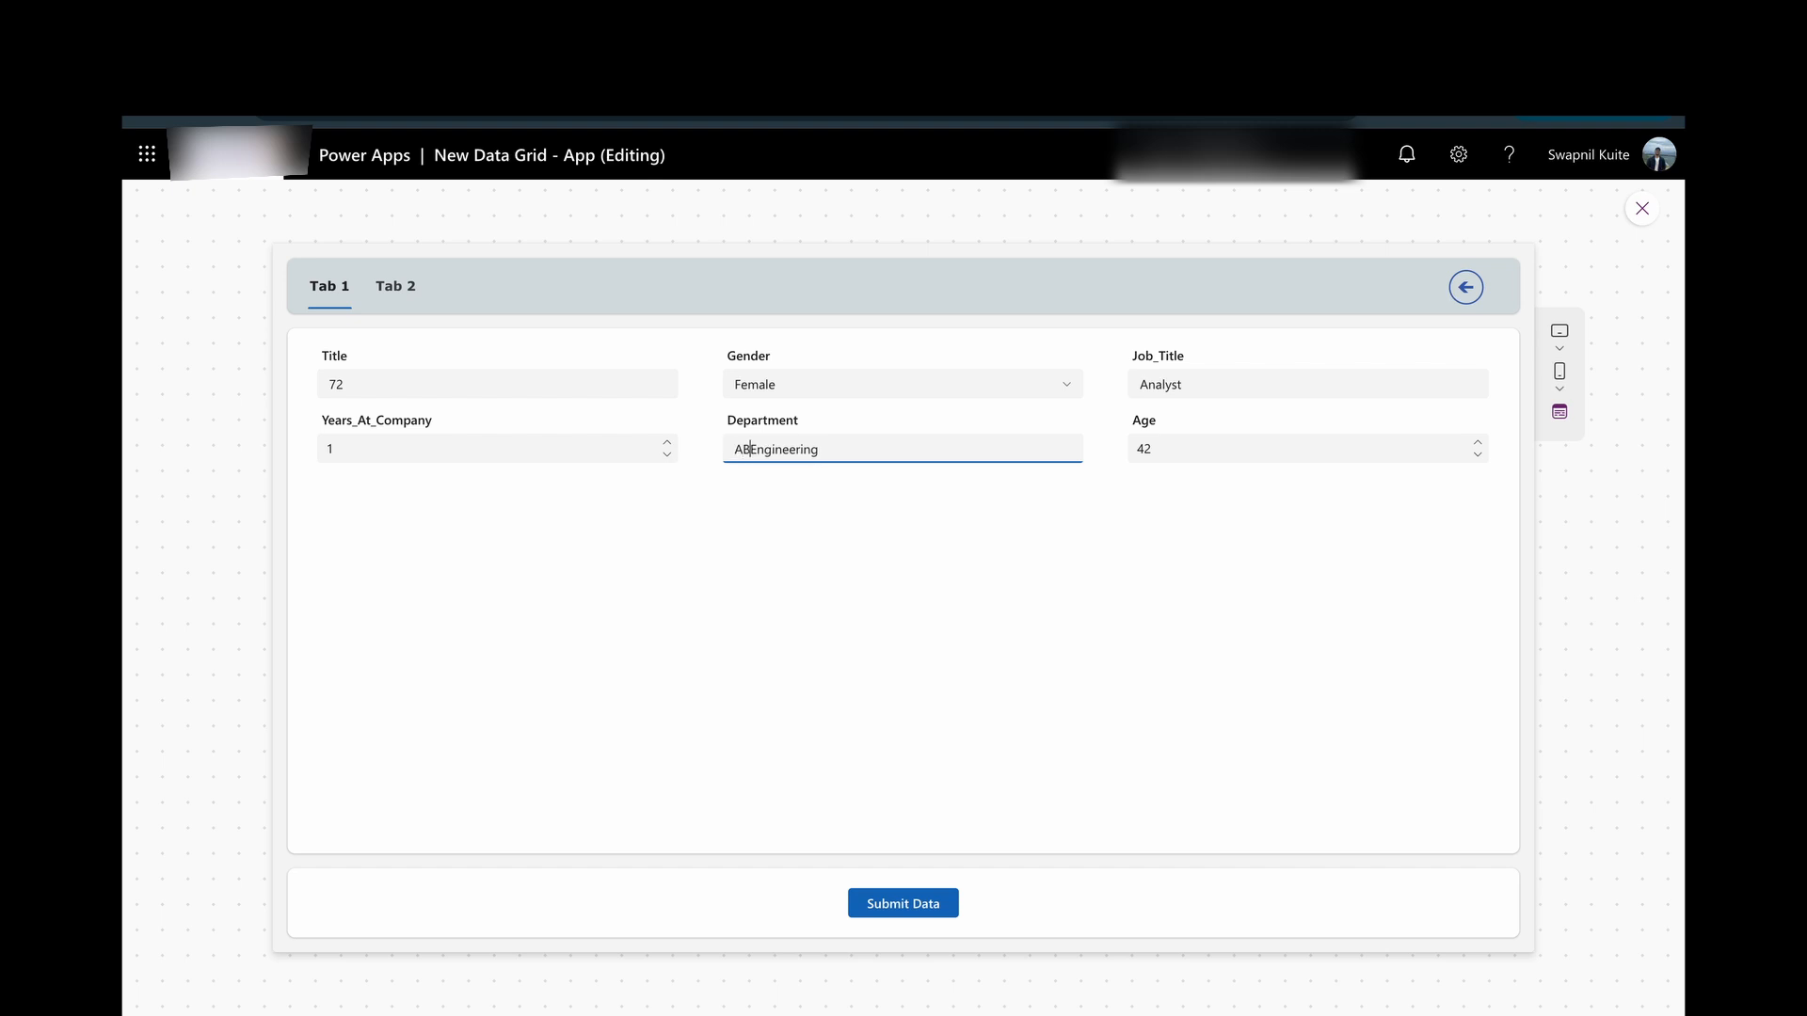
Set Education_Level on Tab 2 to Master Degree, try submitting the data, and close the preview.
click(395, 287)
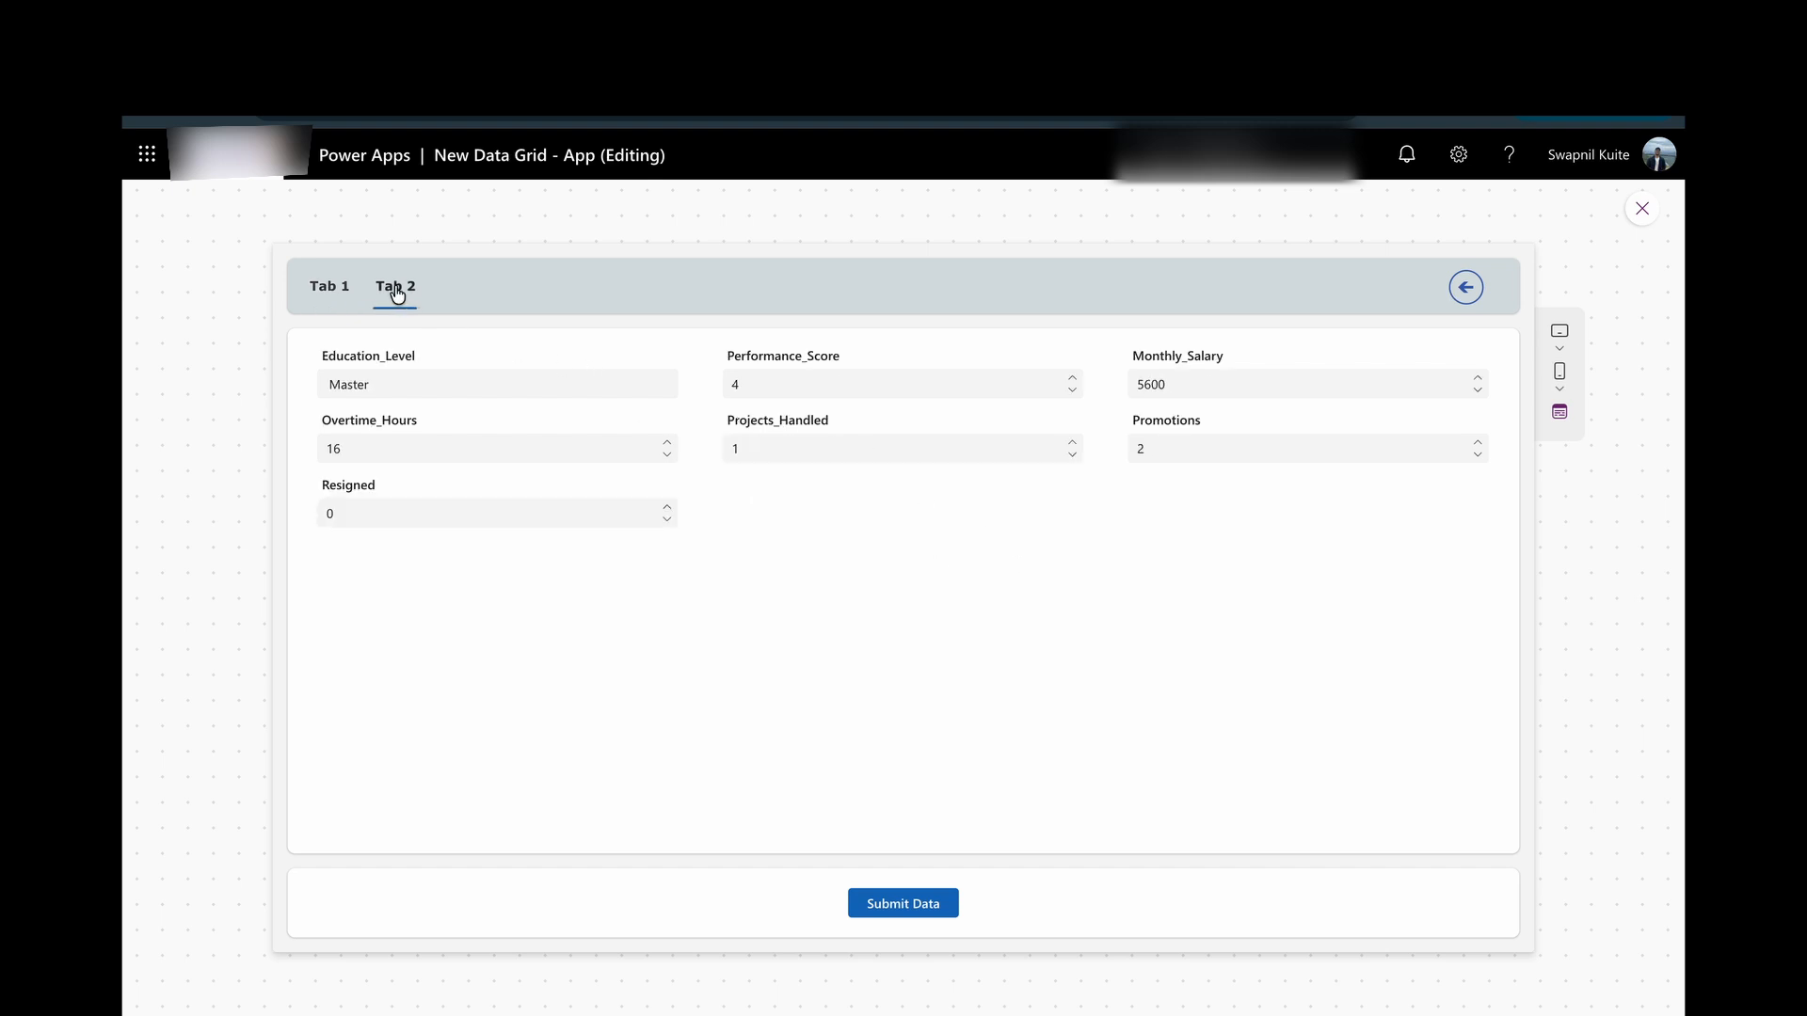
click(460, 378)
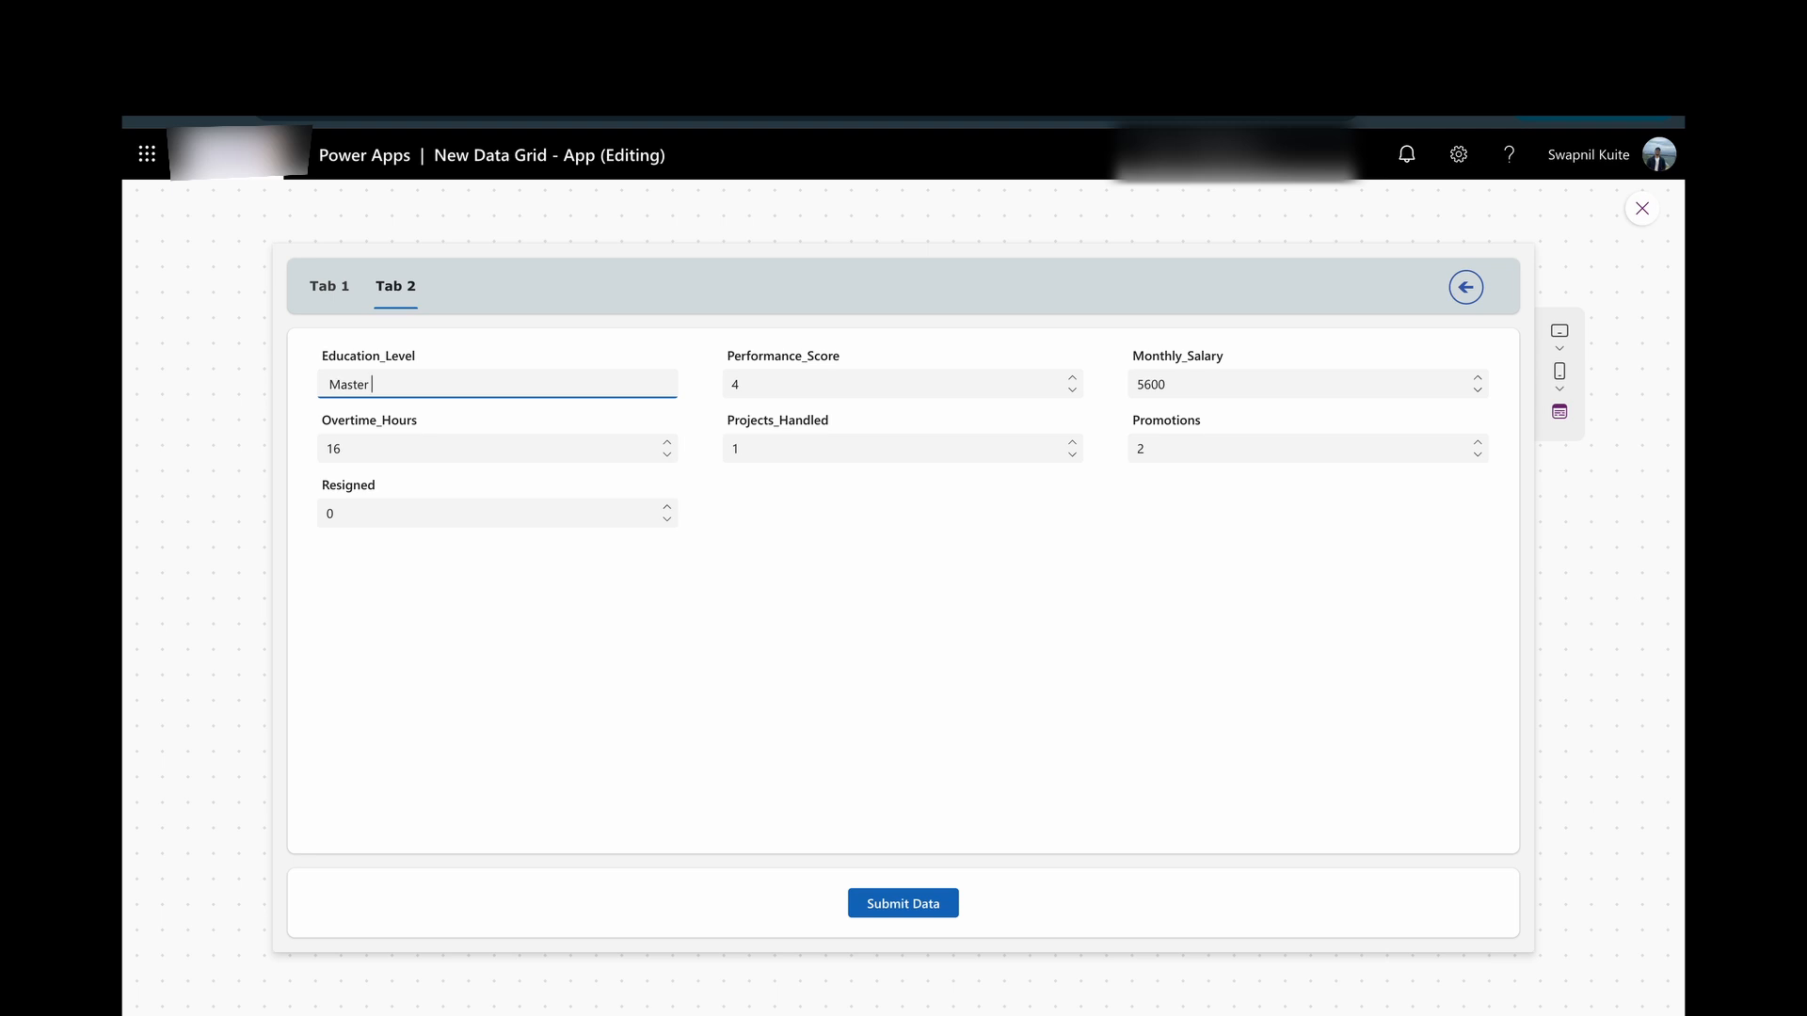
text(Degree)
click(904, 904)
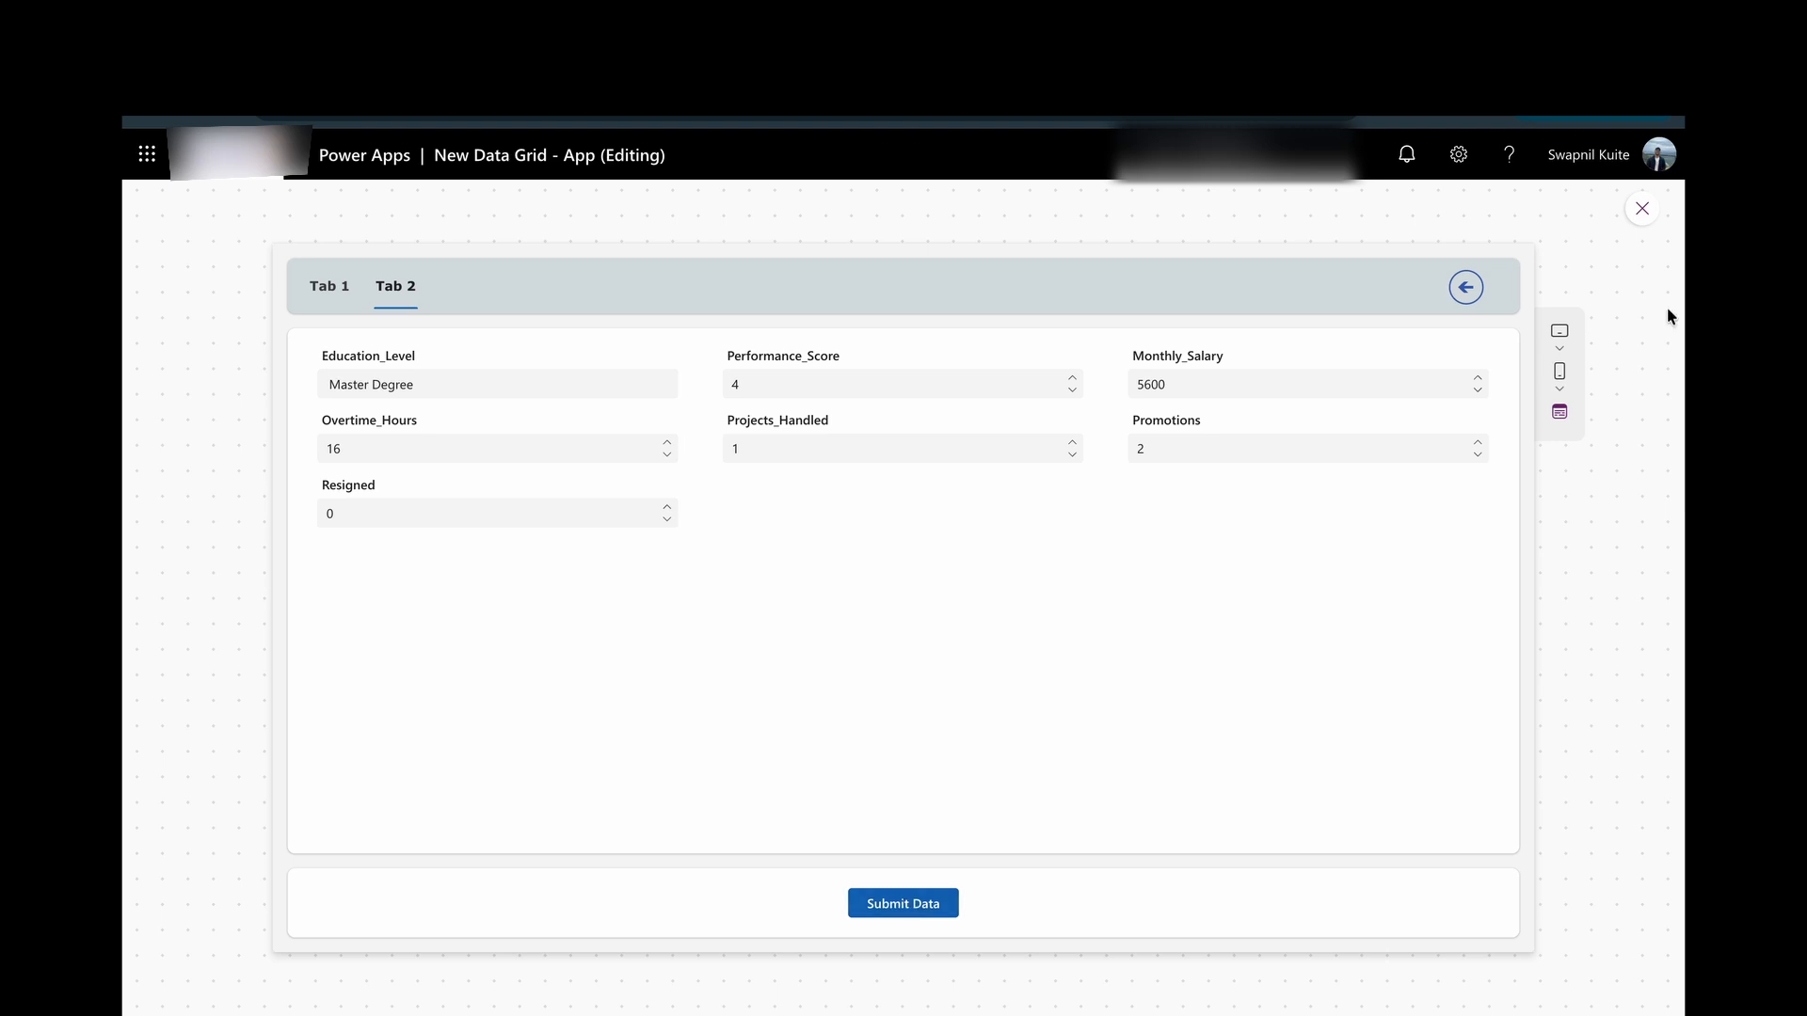
click(1642, 208)
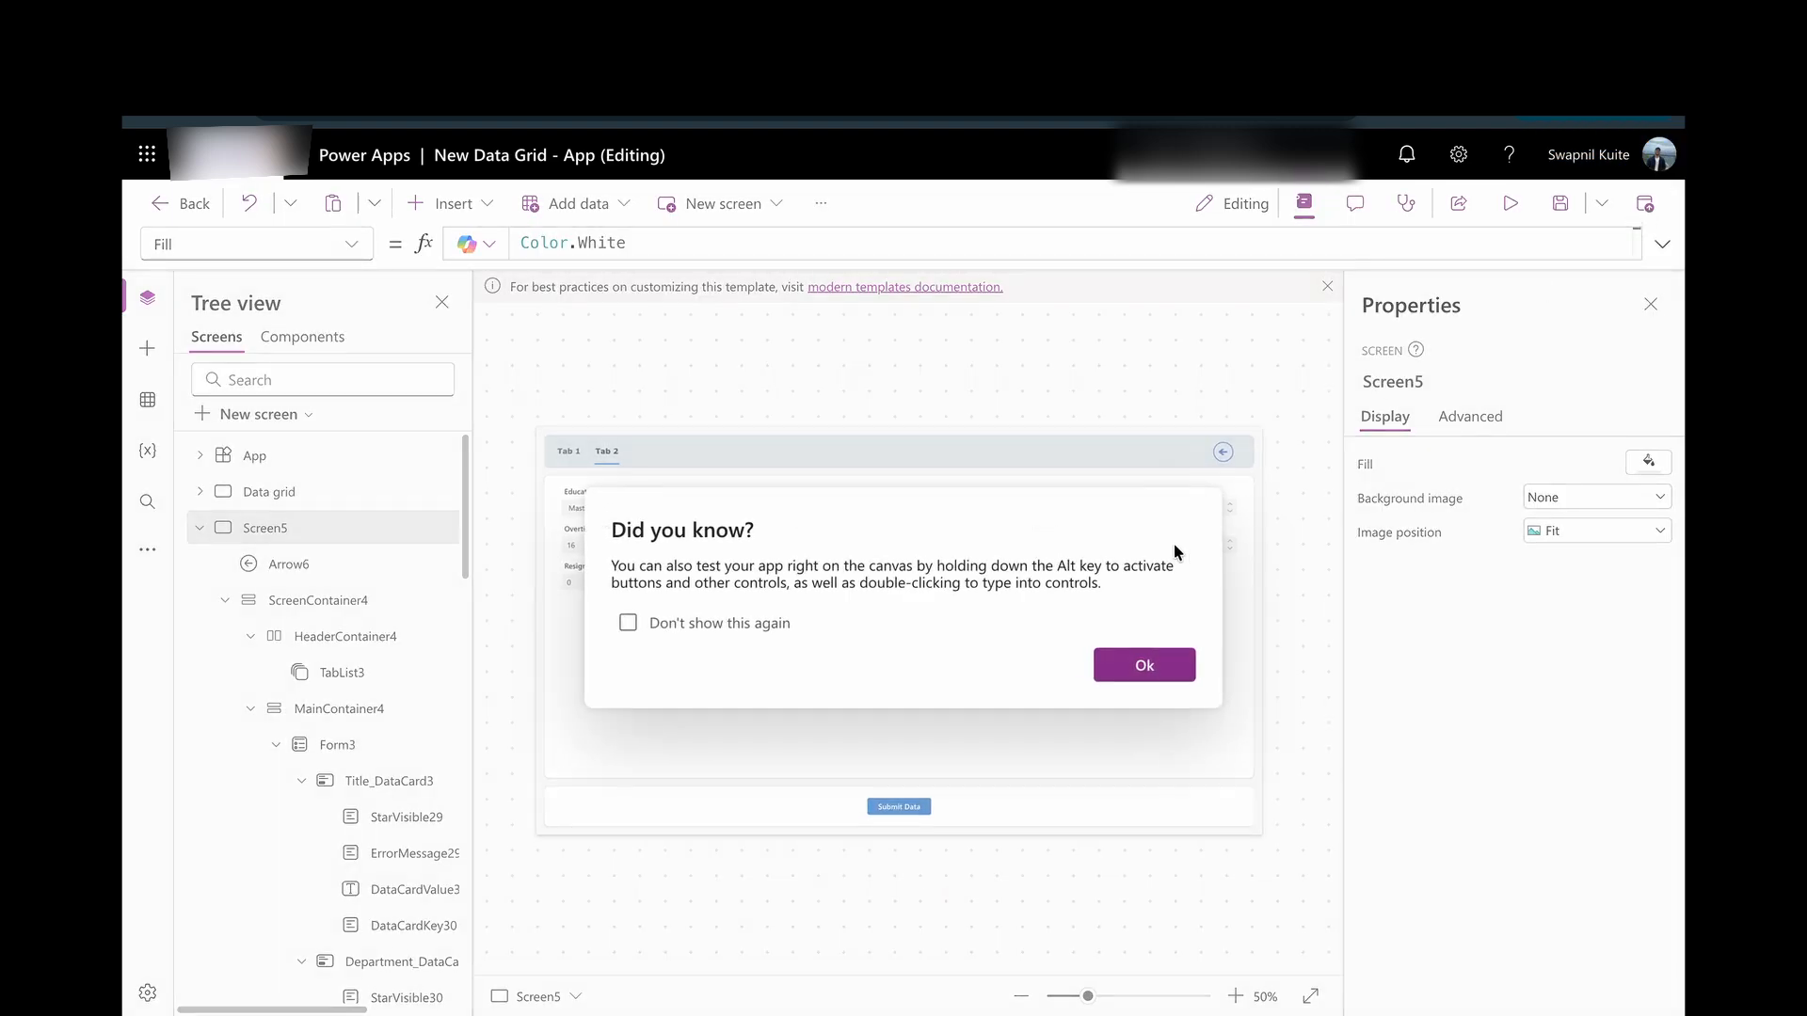
click(1129, 663)
Set the OnSelect formula of the Submit Data button to SubmitForm(Form3).
click(900, 808)
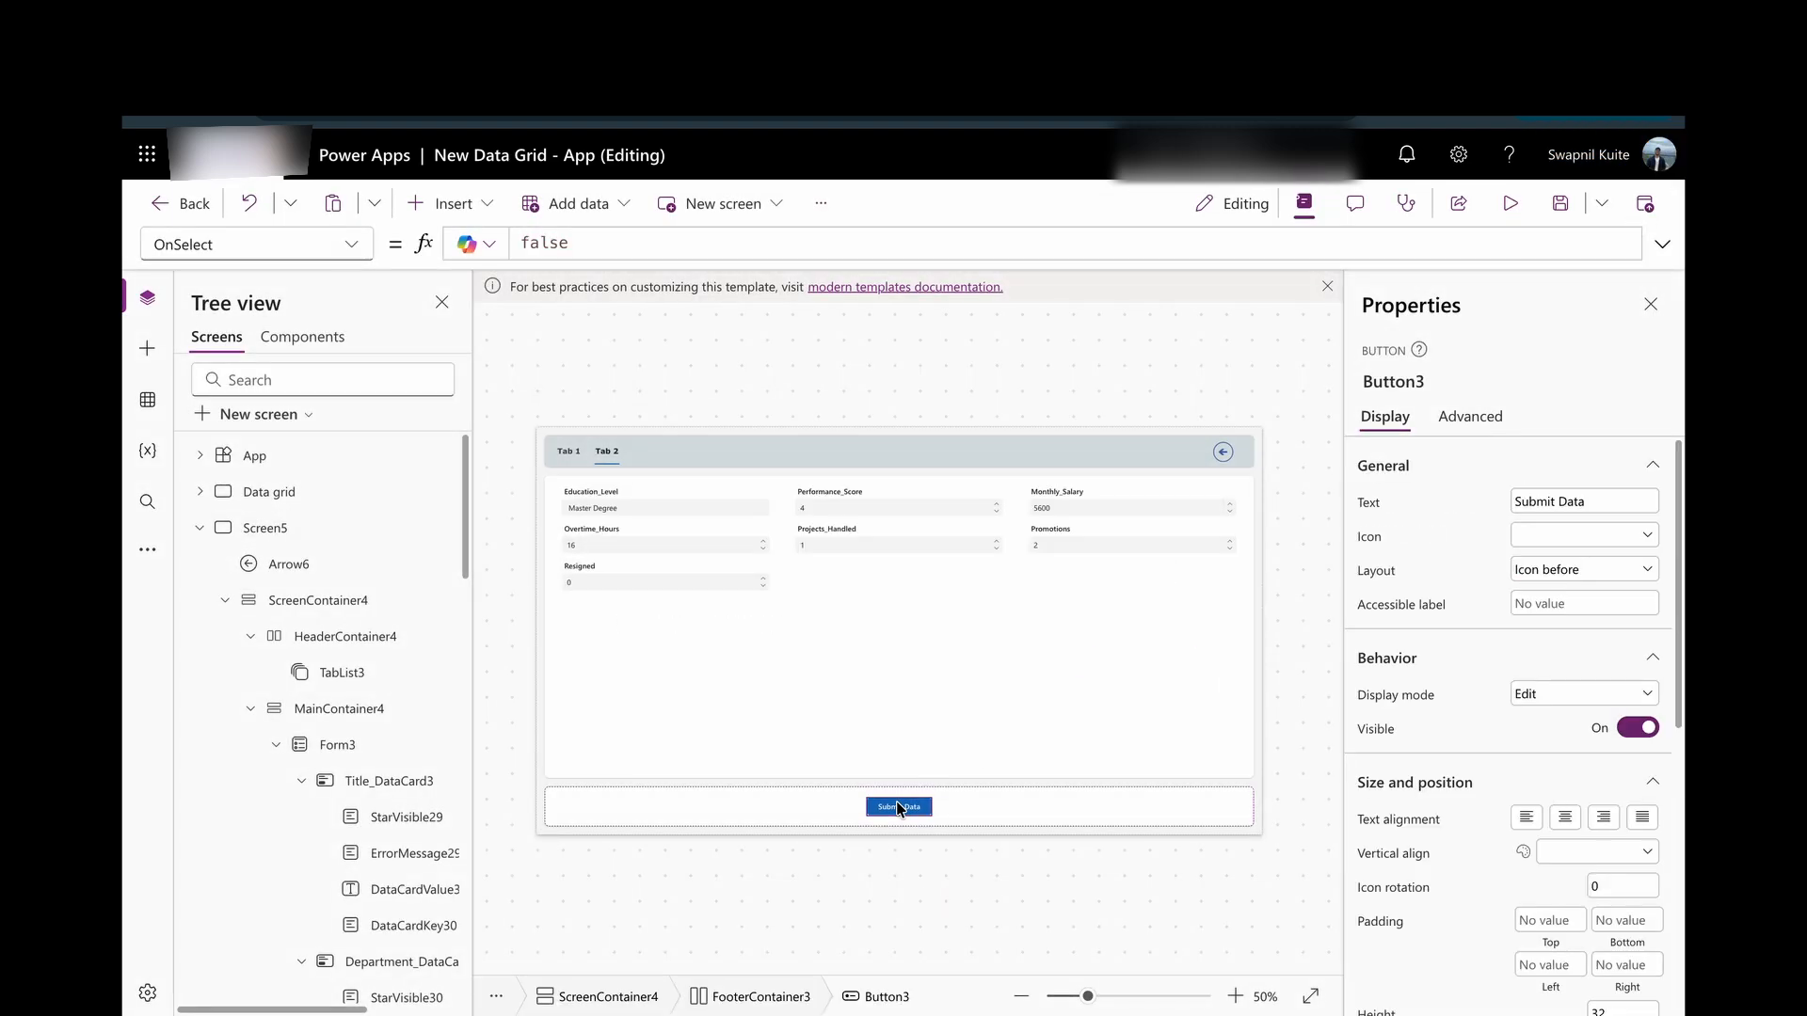
double_click(616, 246)
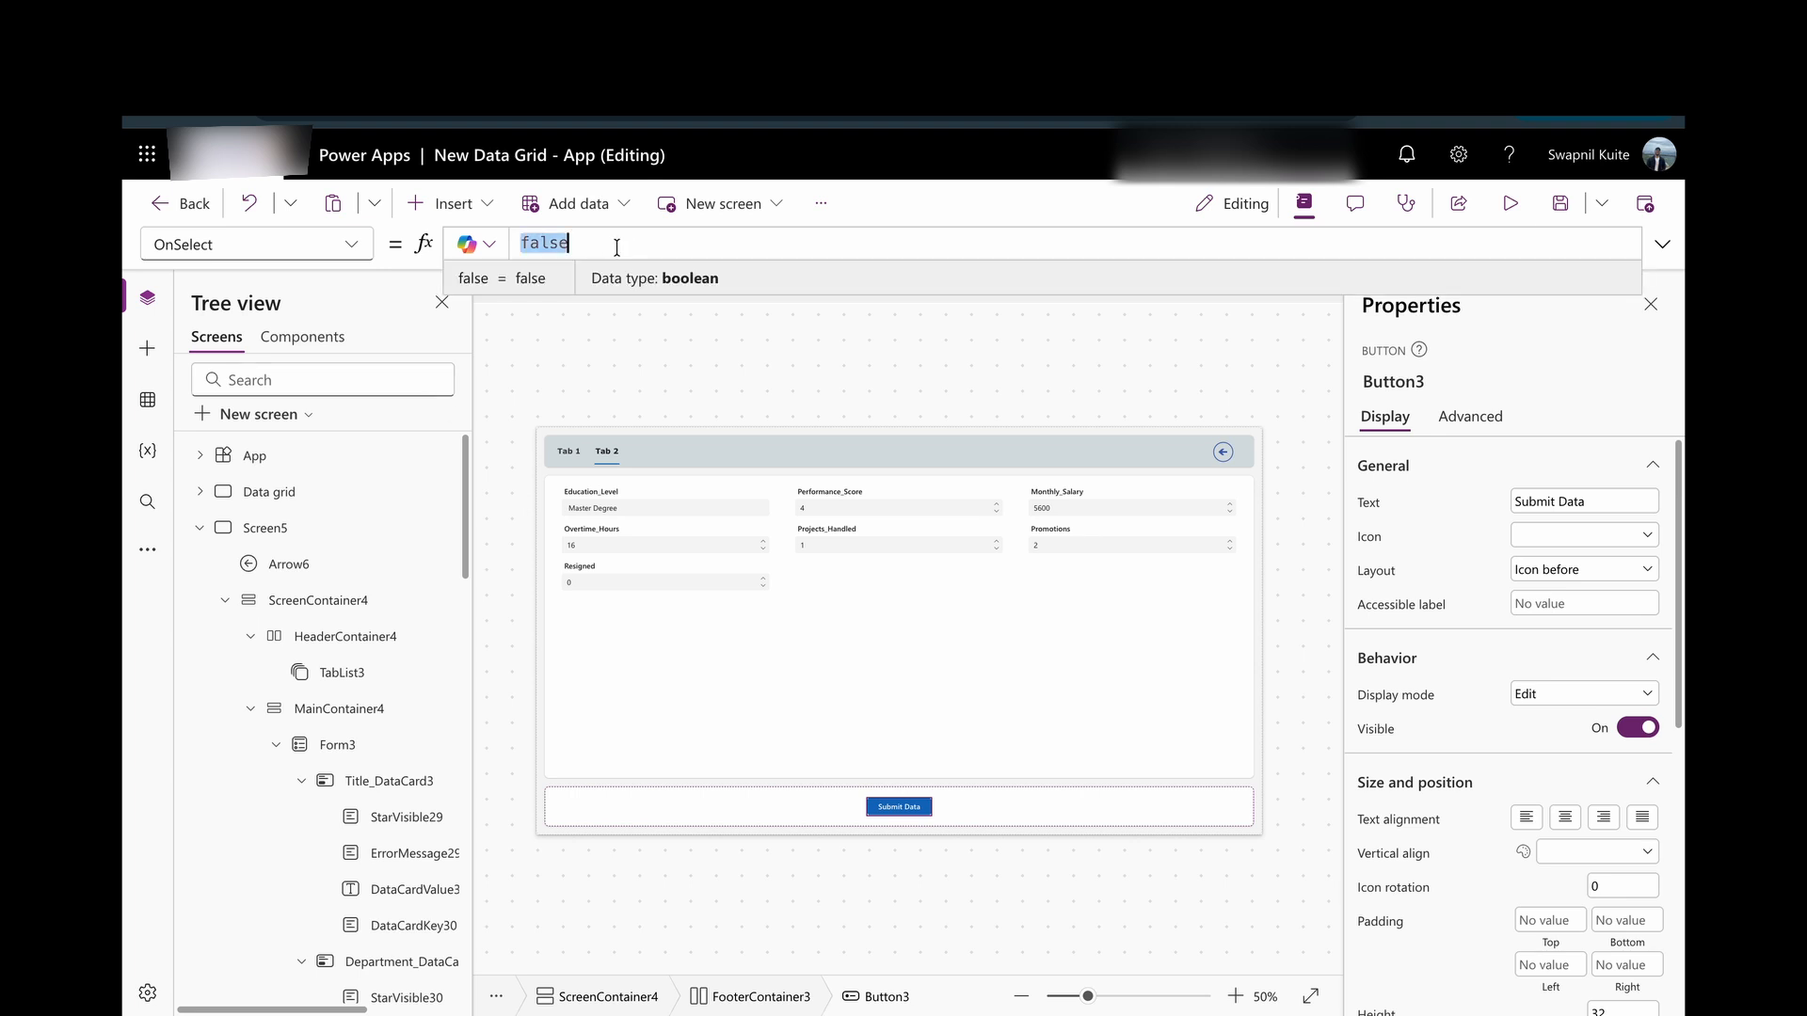
text(SubmitForm()
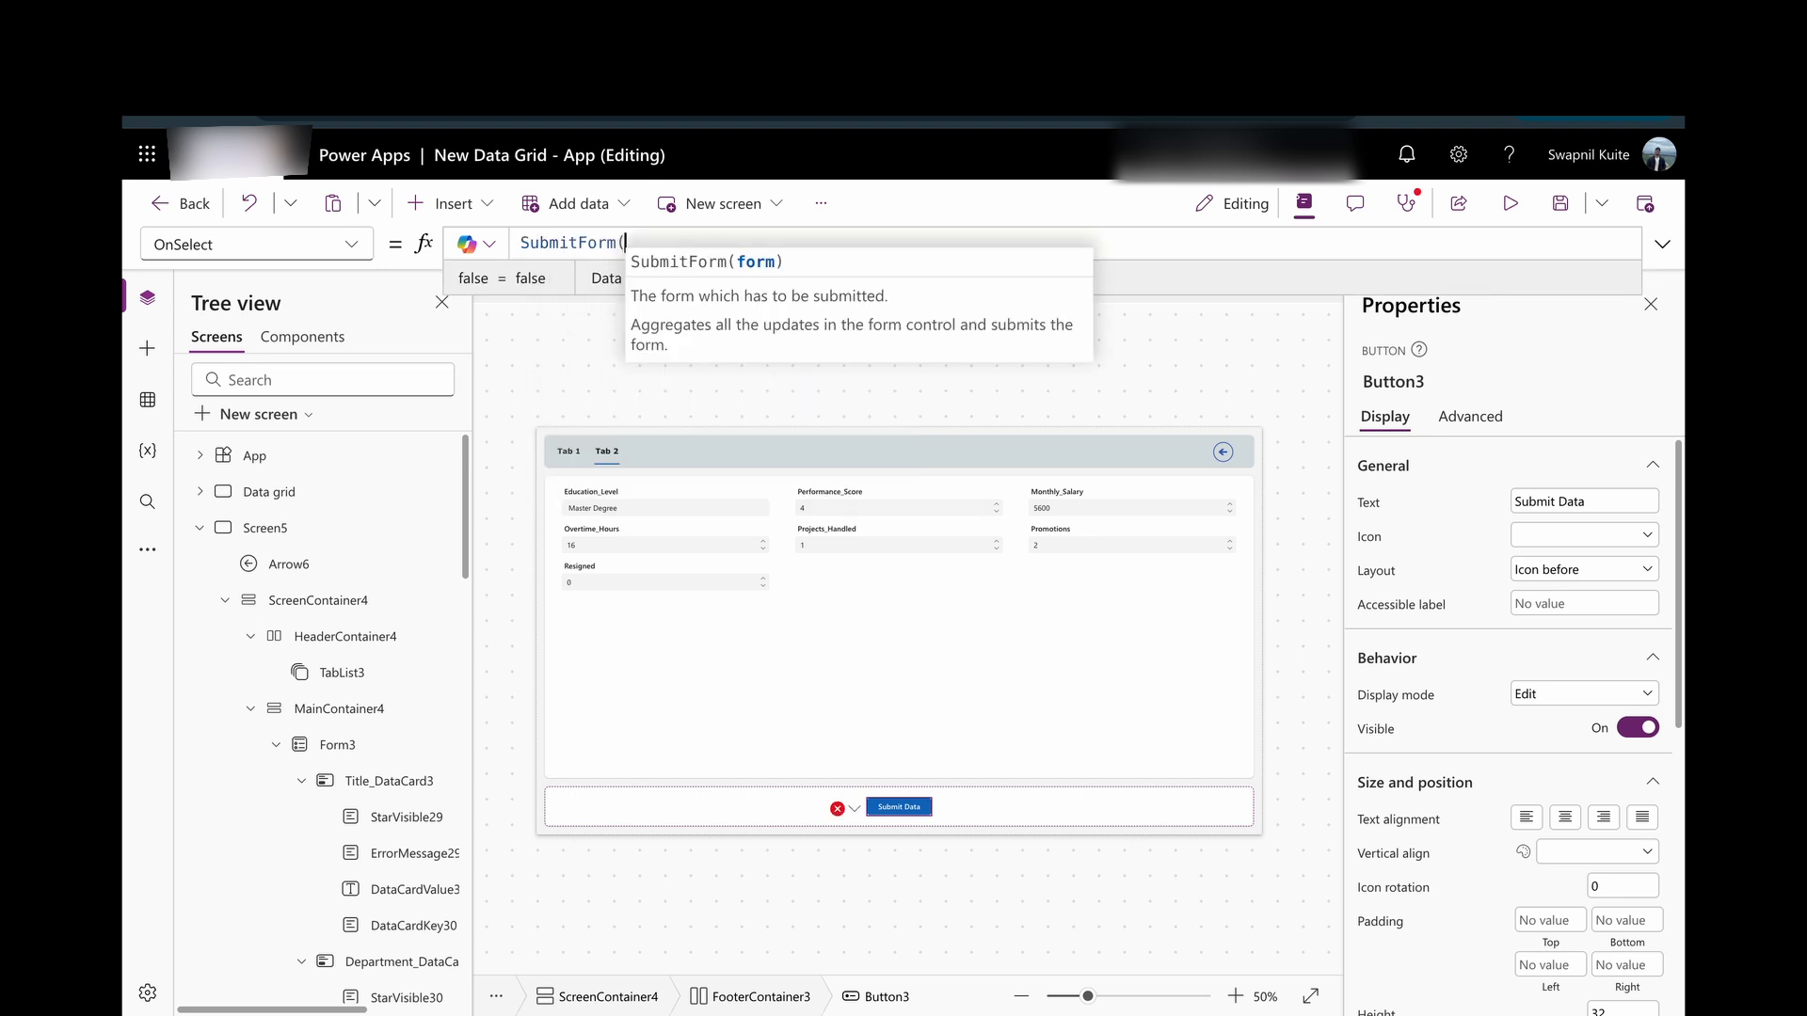
text(form)
key(Tab)
text())
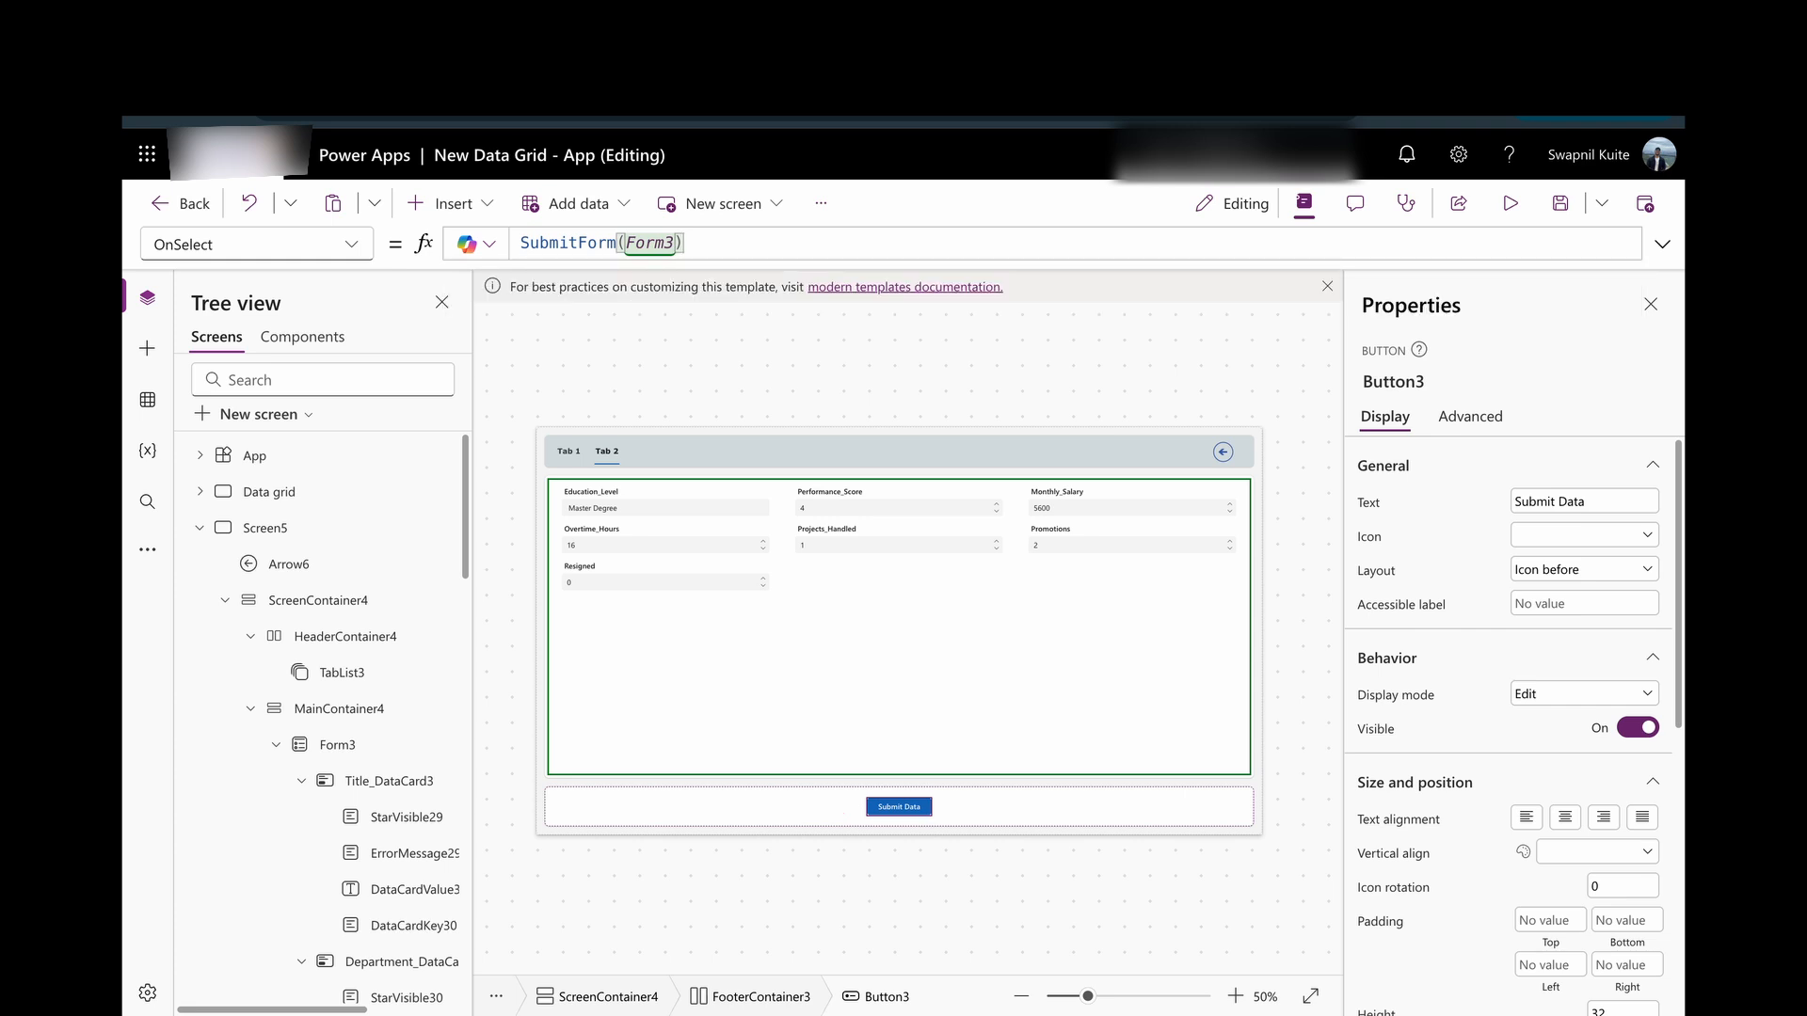
Append a Navigate call targeting the 'Data grid' screen to the Submit Data button's OnSelect formula.
text(;navih)
key(BackSpace)
key(BackSpace)
key(BackSpace)
key(BackSpace)
key(BackSpace)
text(nav)
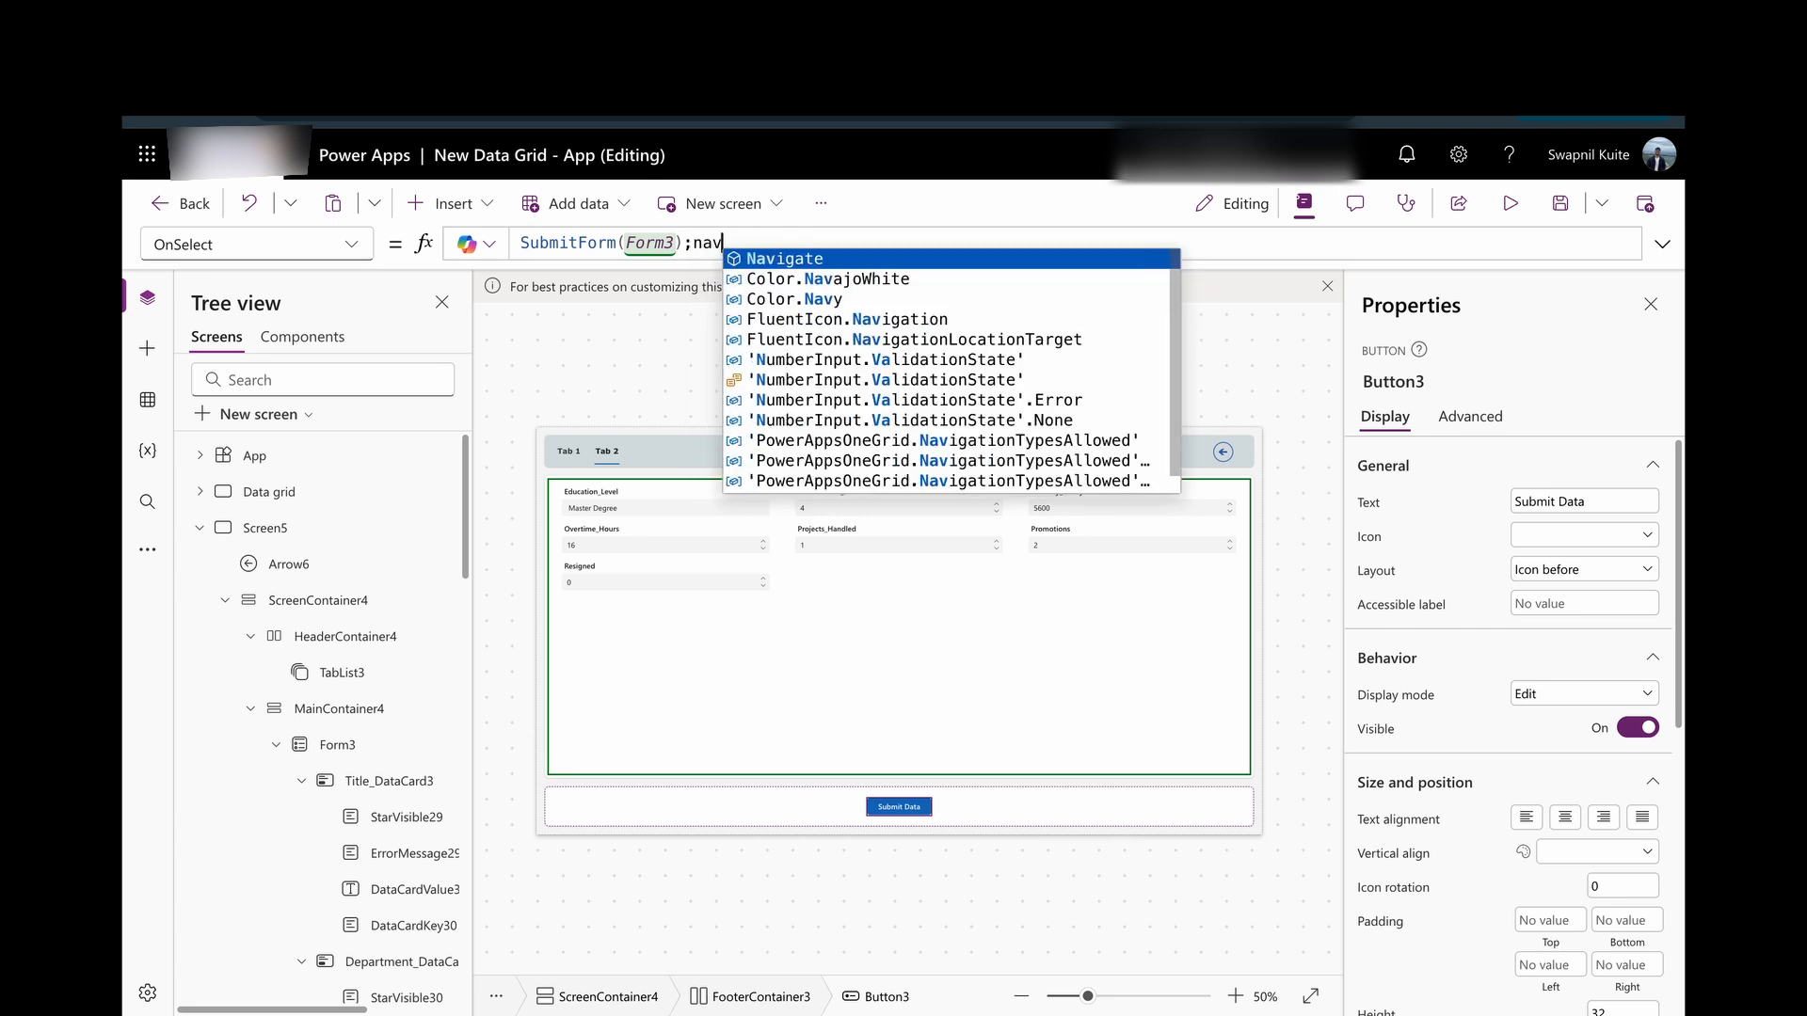
key(Tab)
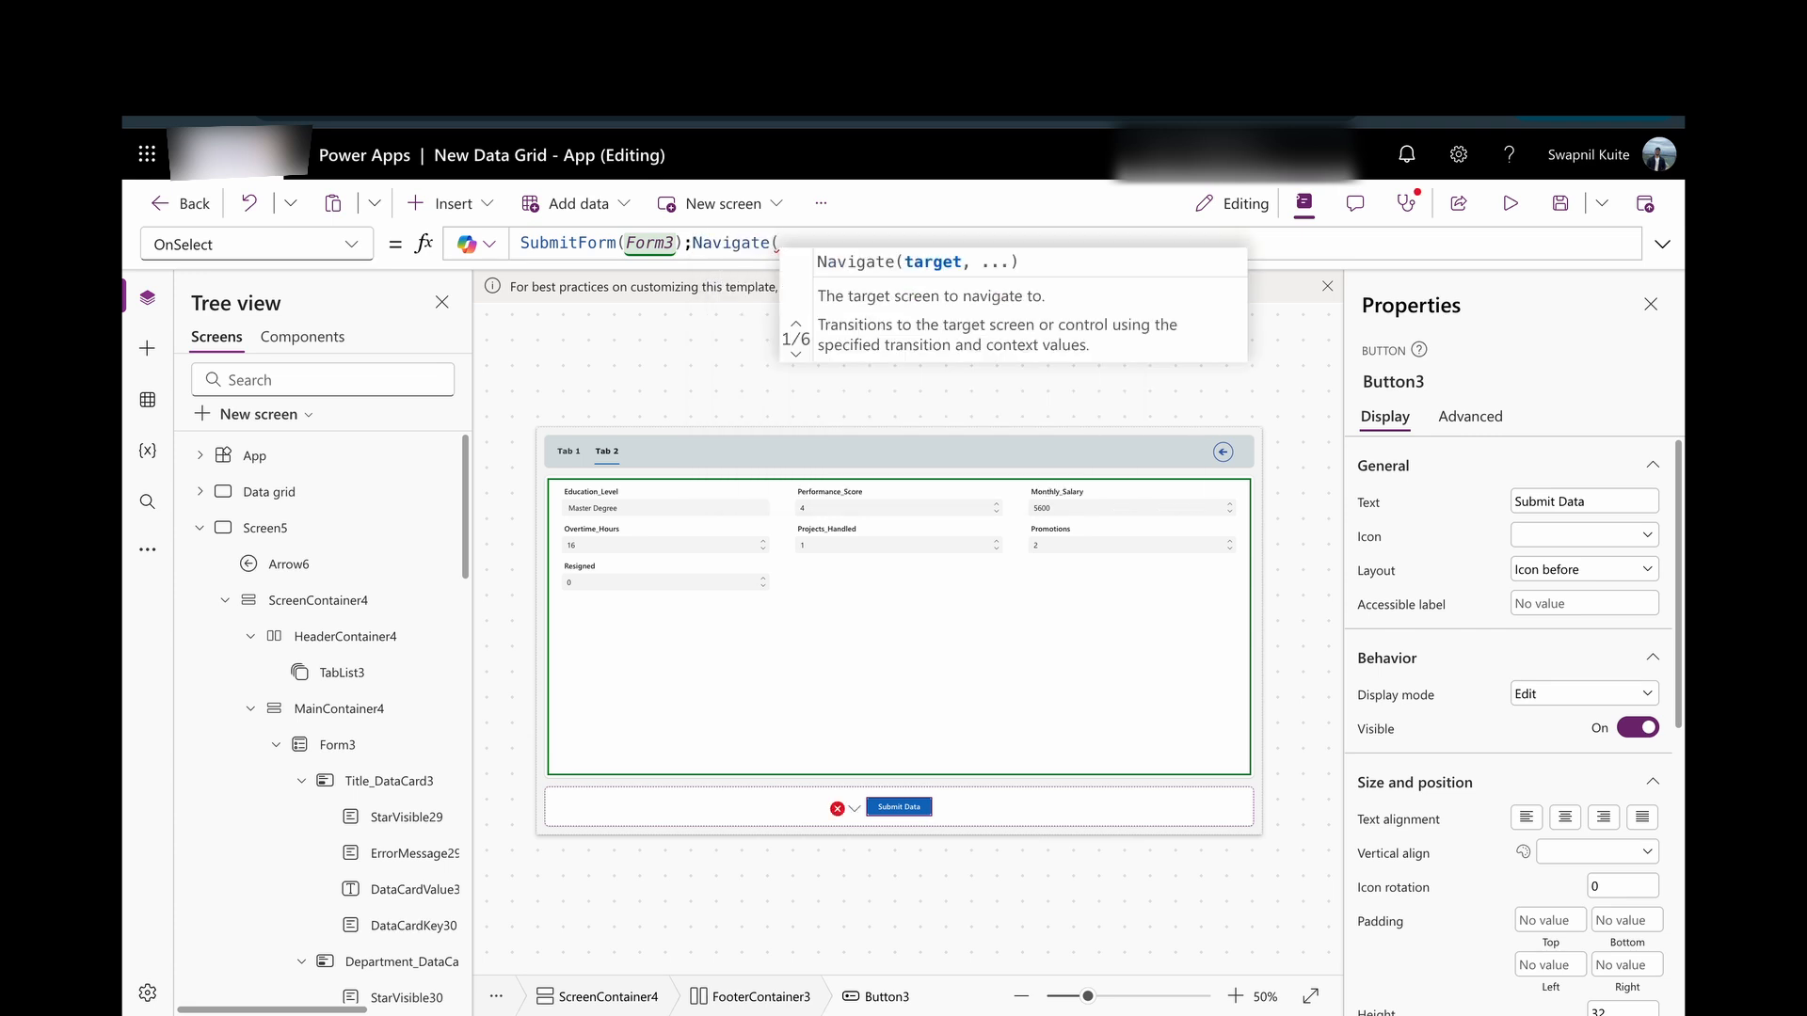
text(data)
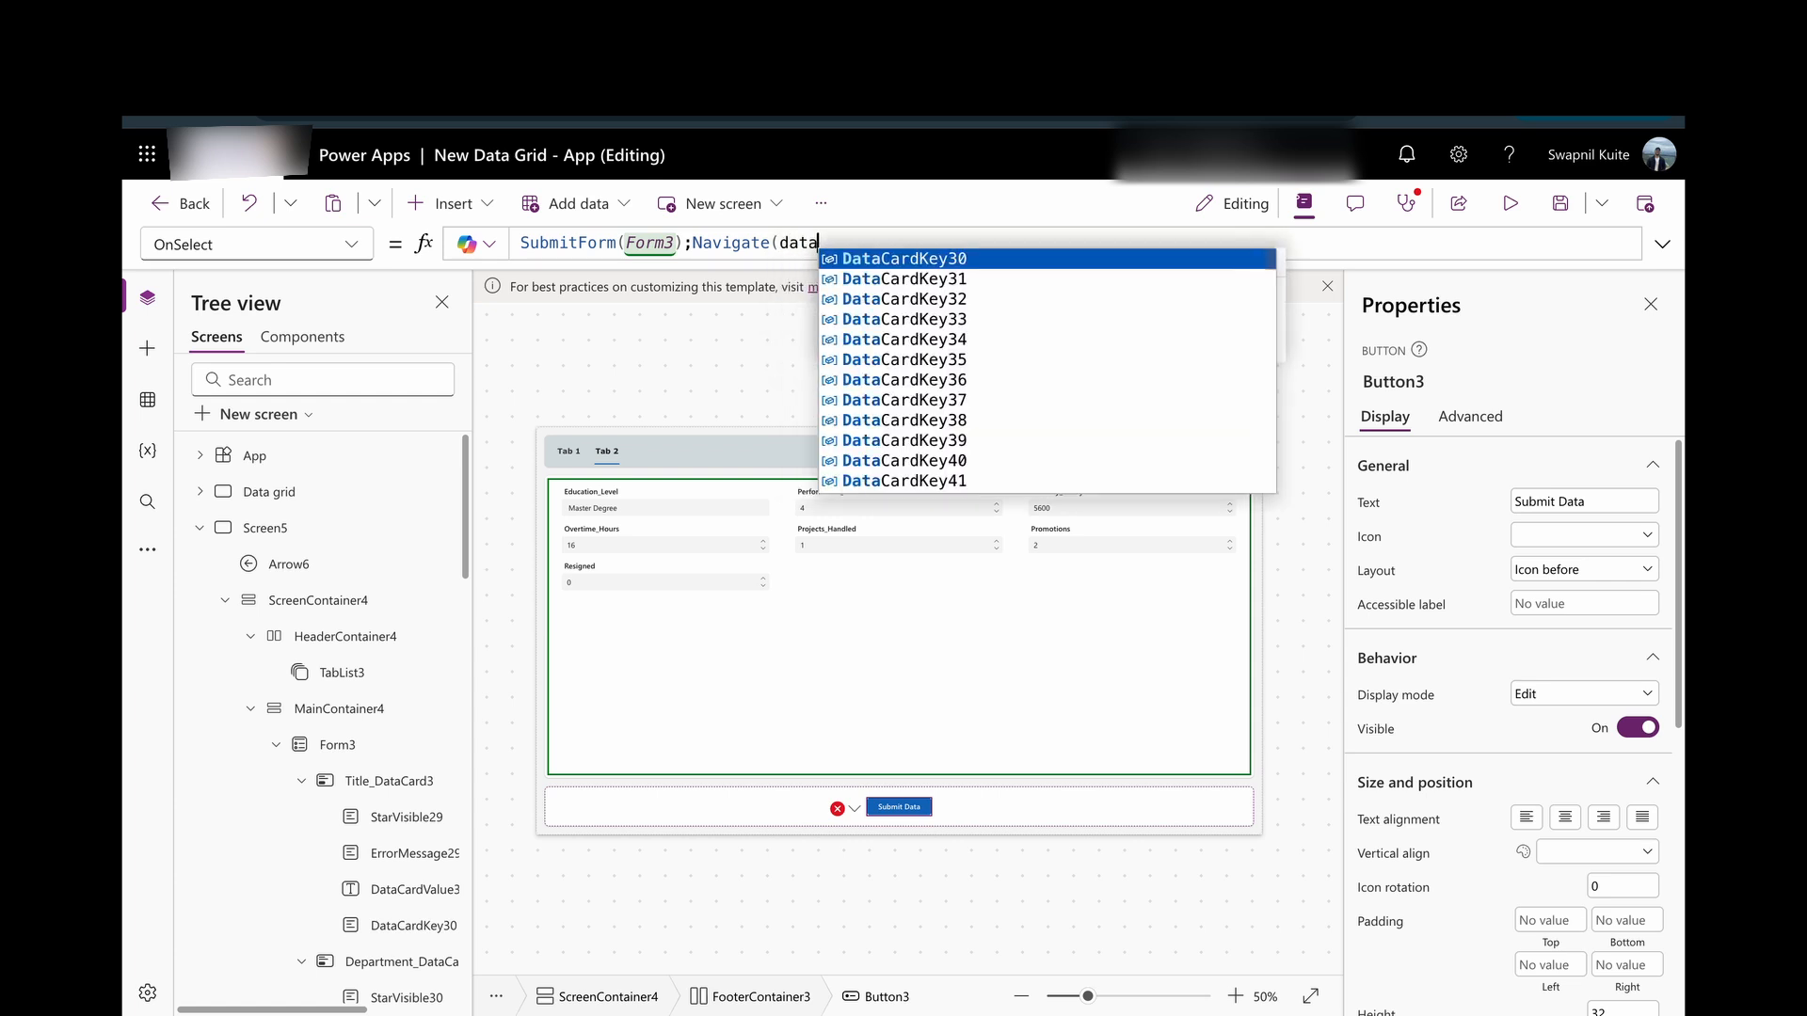
text(gri)
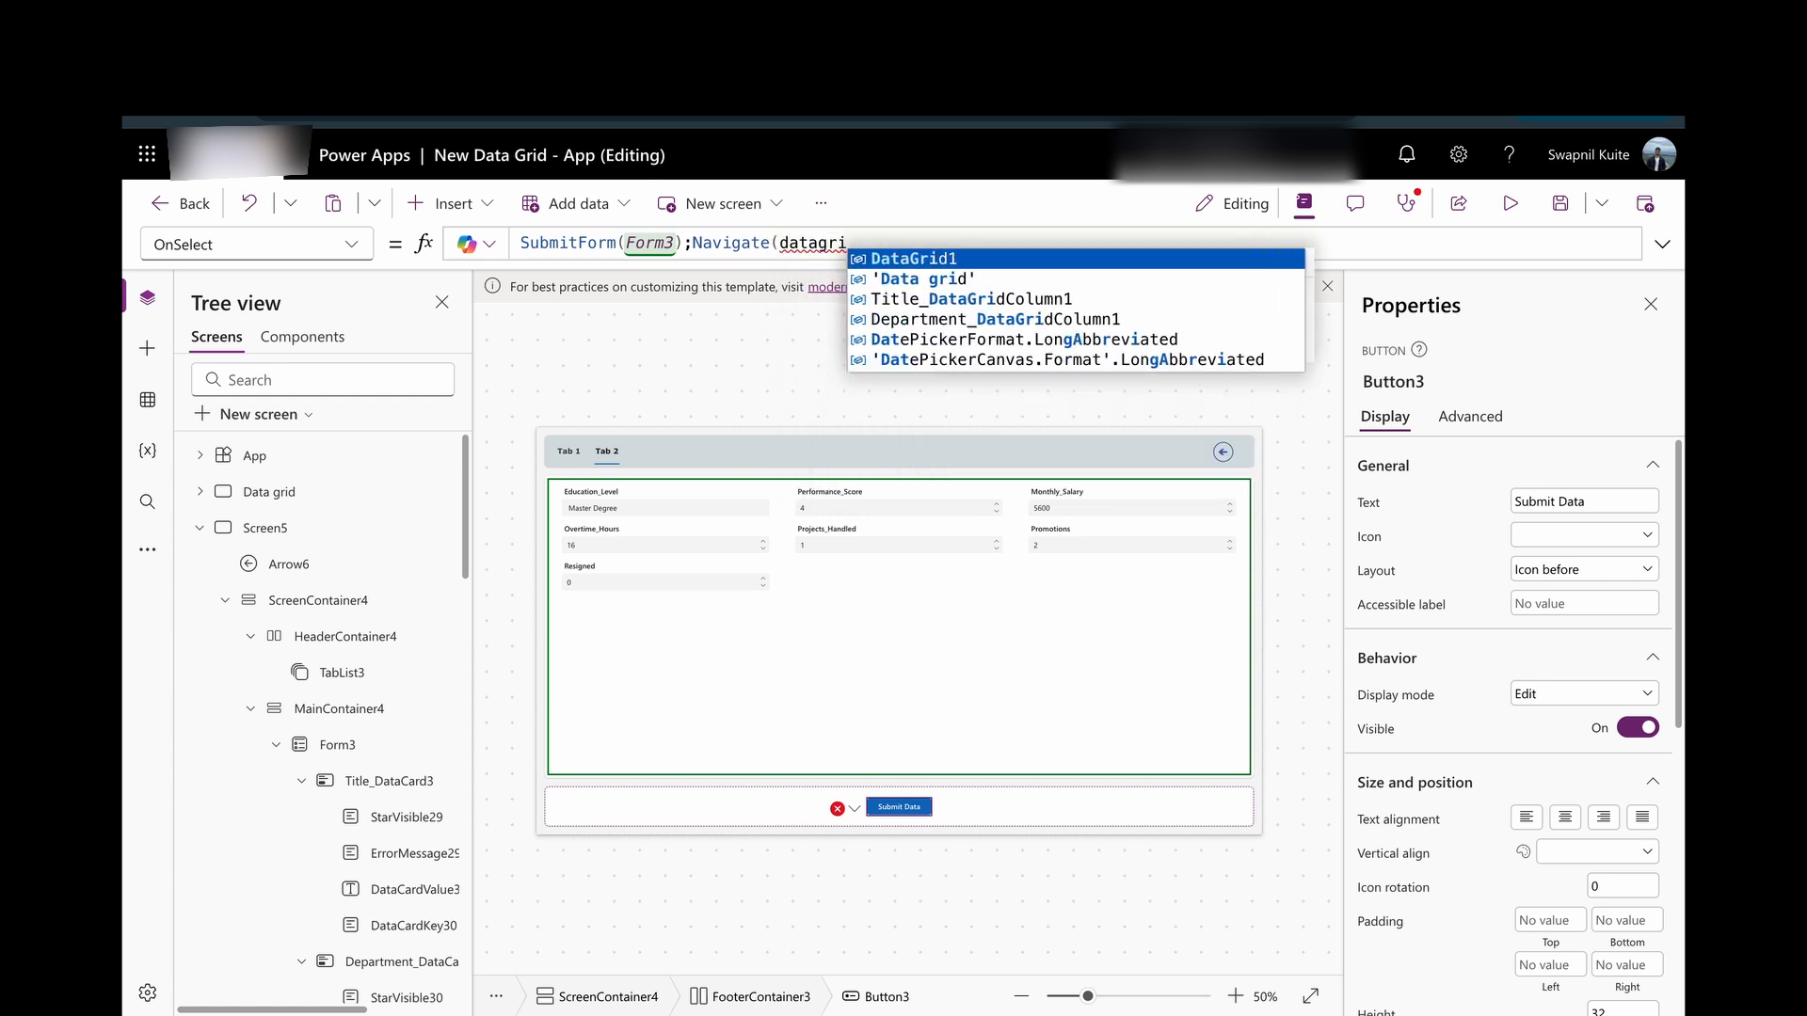
key(Down)
key(Tab)
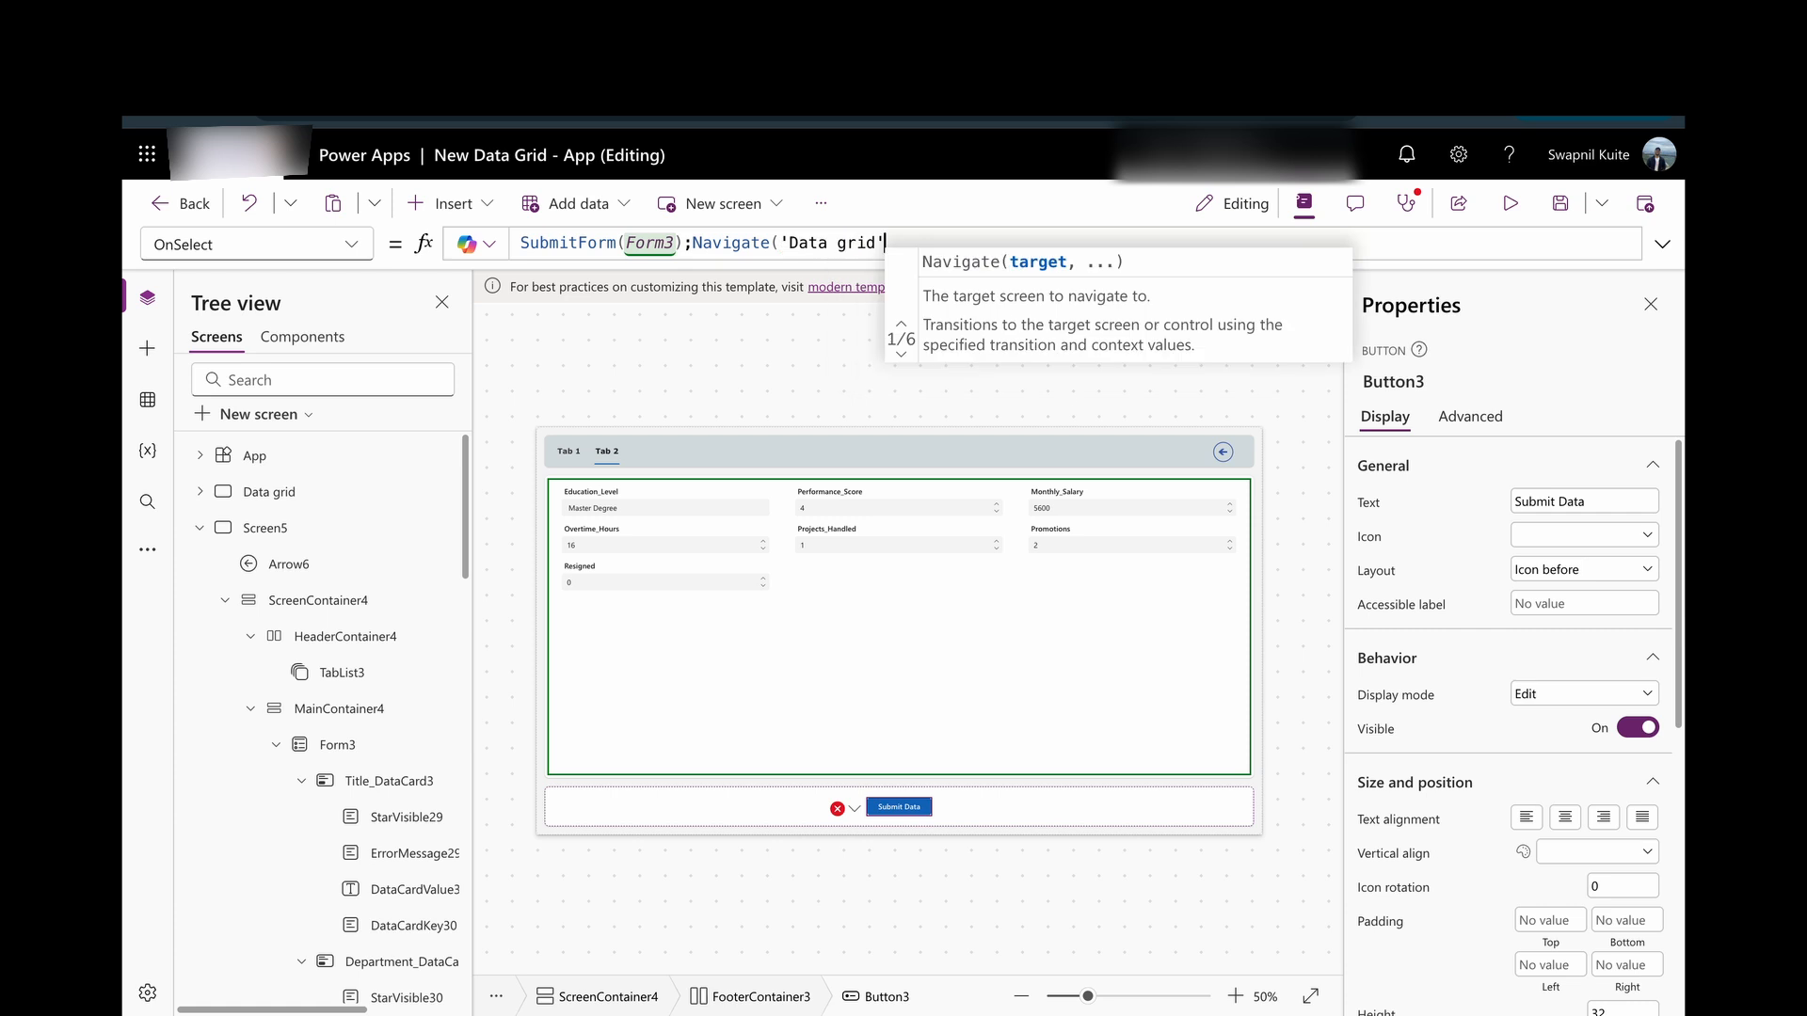
Complete the Navigate call with the ScreenTransition.Cover transition and a closing semicolon.
text(,SC)
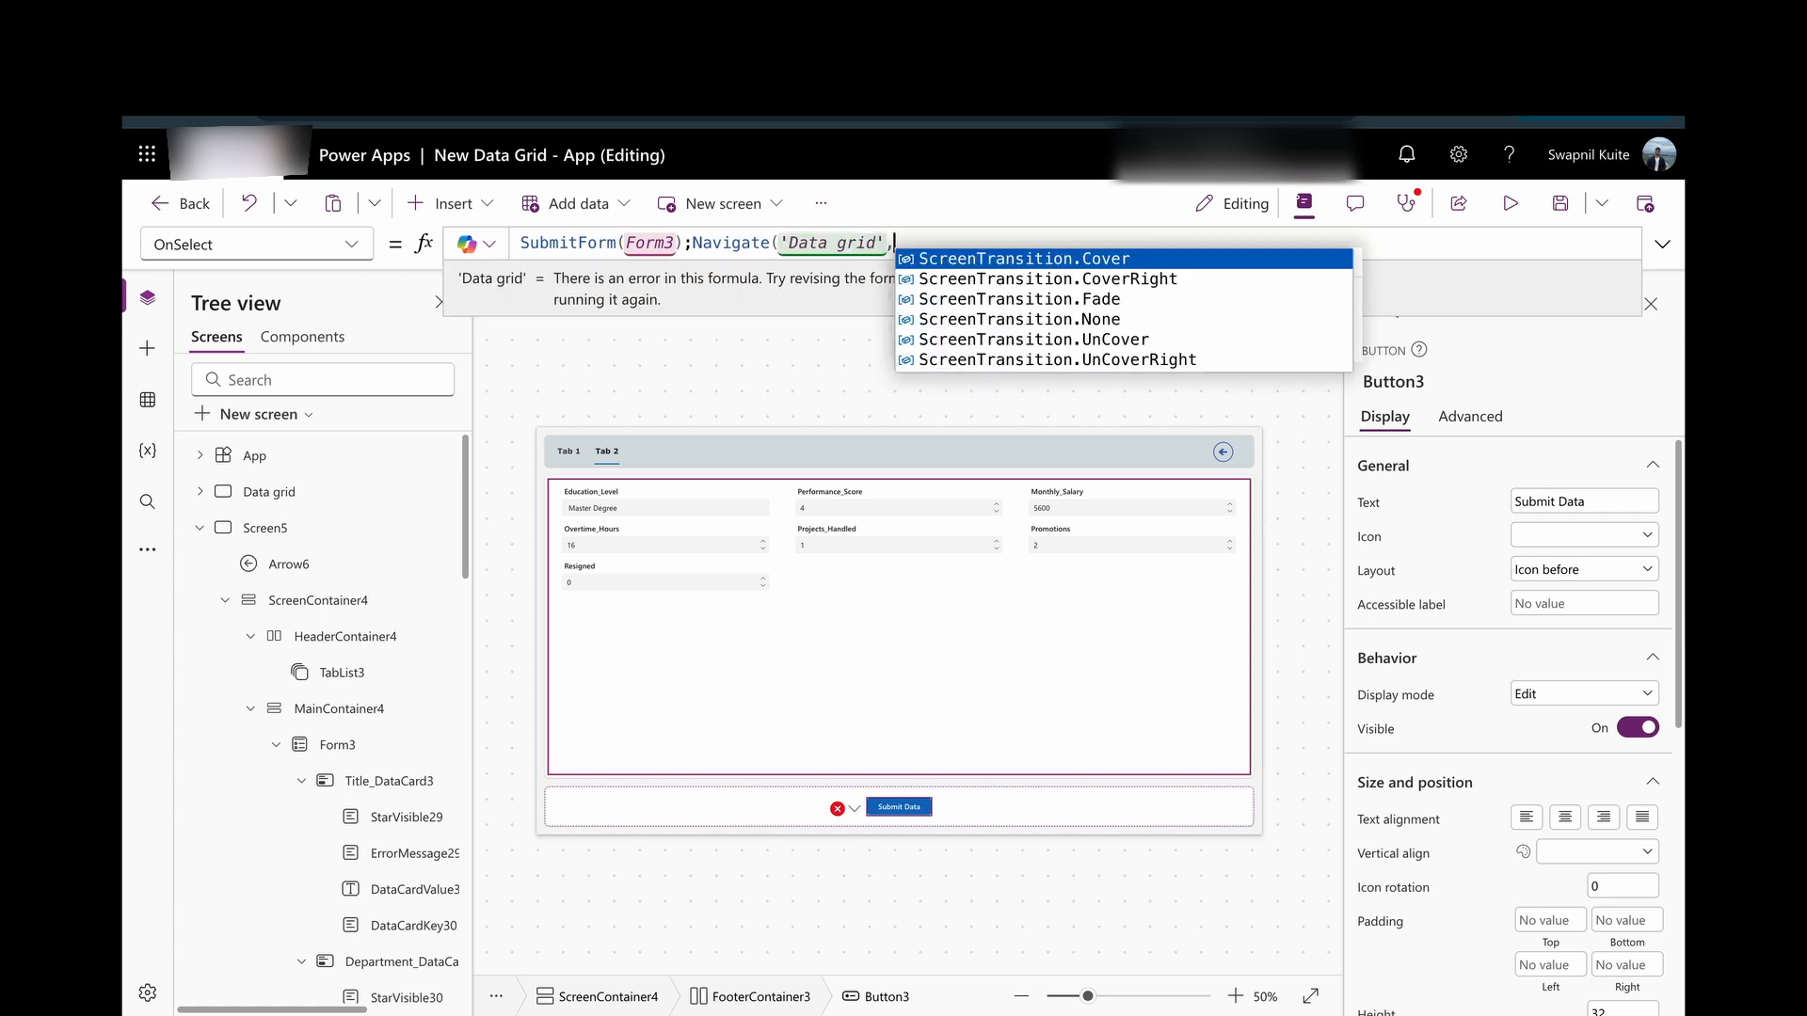
key(Down)
key(Down)
key(Down)
key(Down)
key(Down)
key(Down)
key(Down)
key(Down)
key(Down)
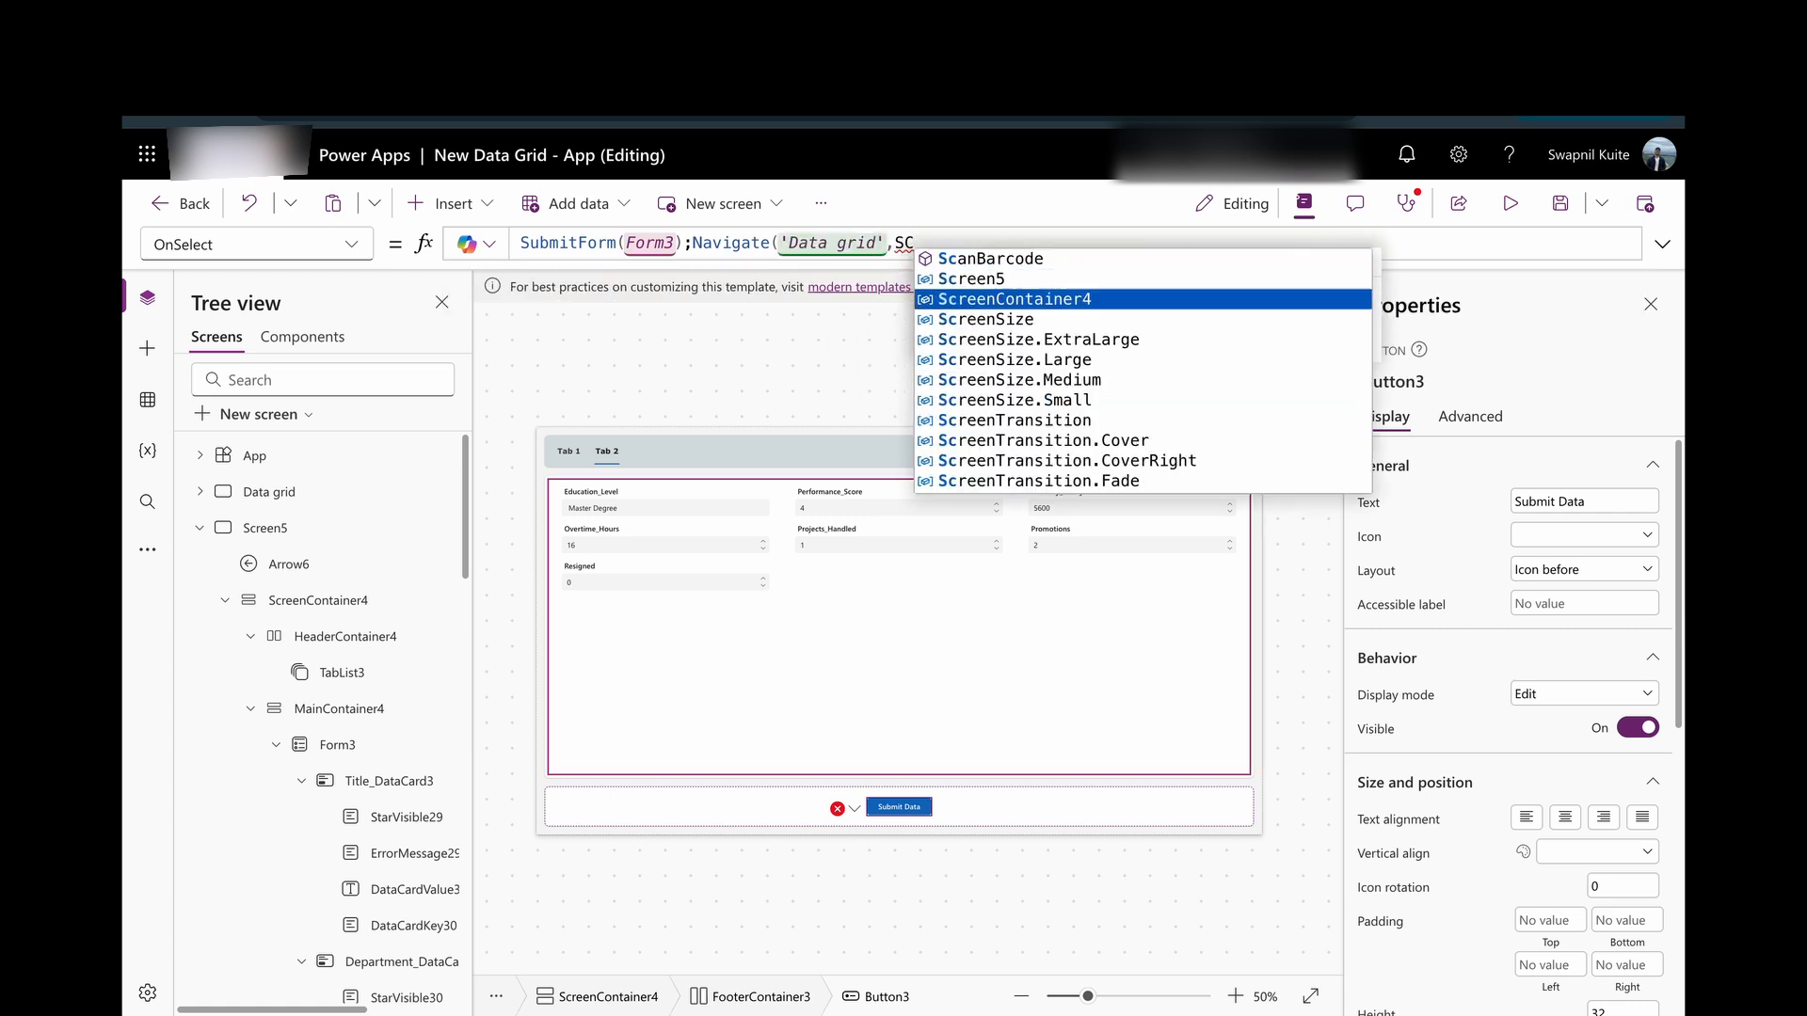
key(Tab)
text();)
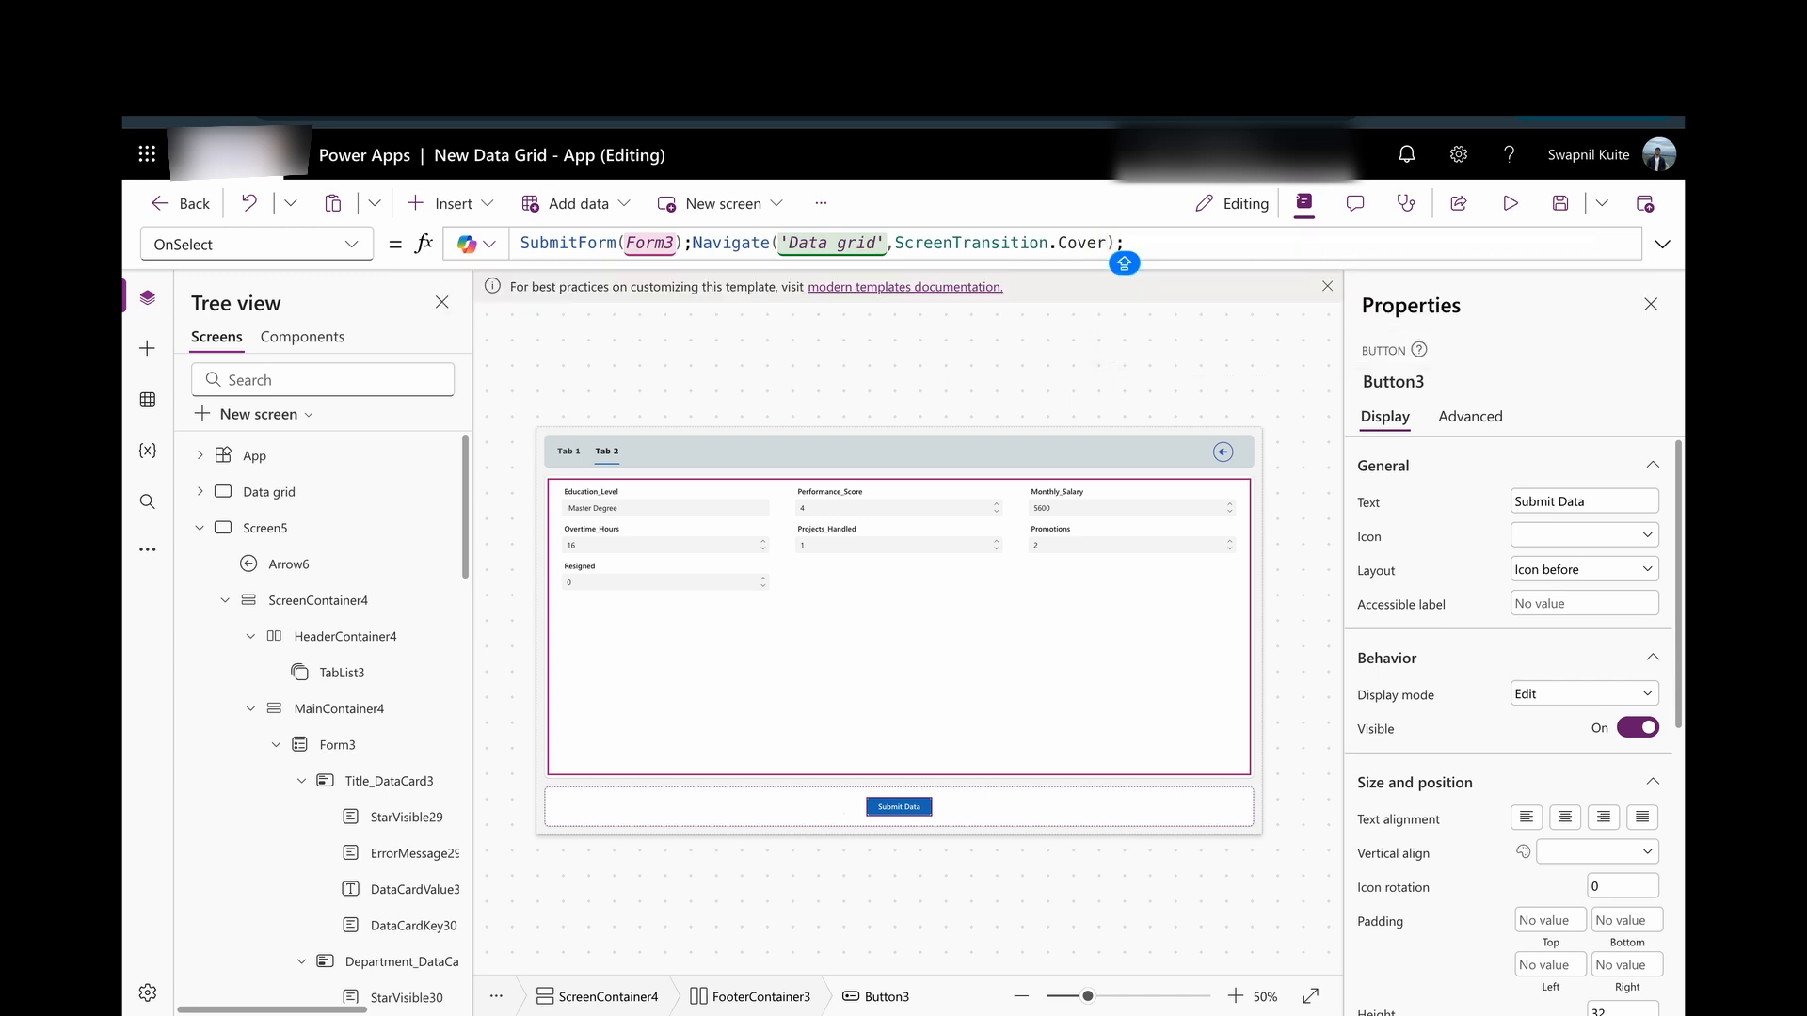
Append ResetForm(Form3) to the Submit Data button's OnSelect formula.
text(RESET)
key(Down)
key(Tab)
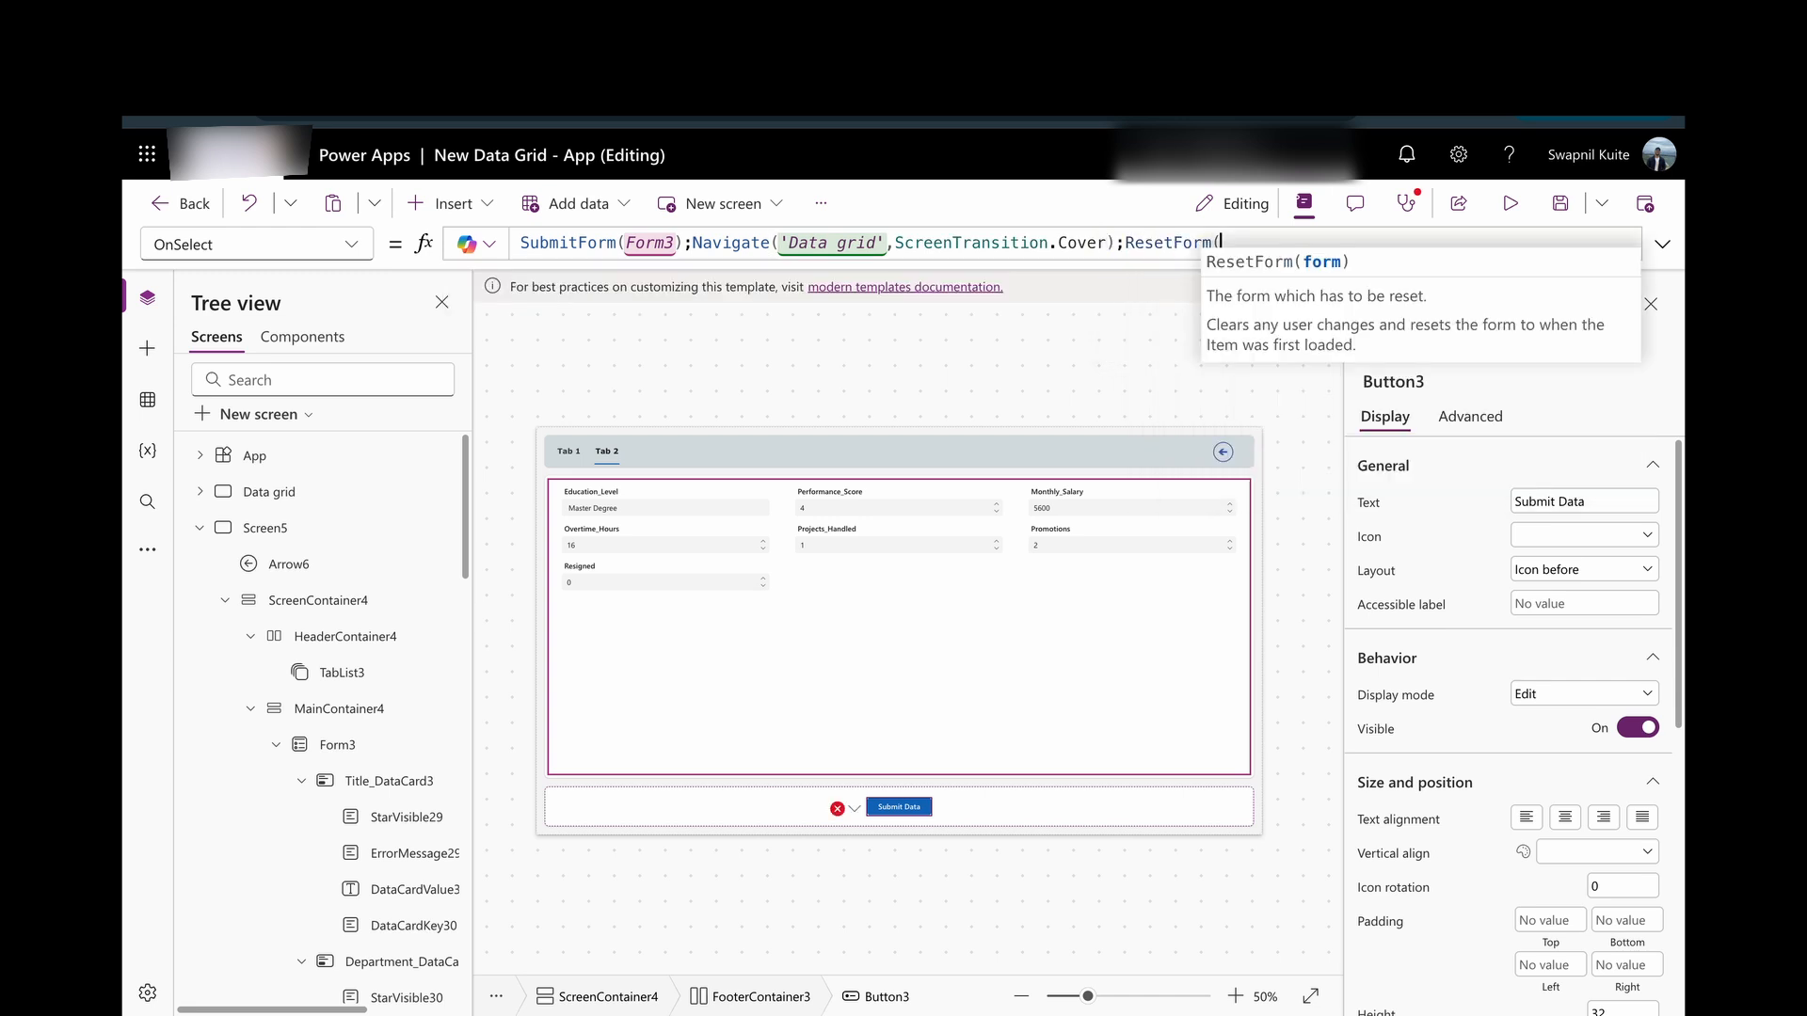
text(Form3))
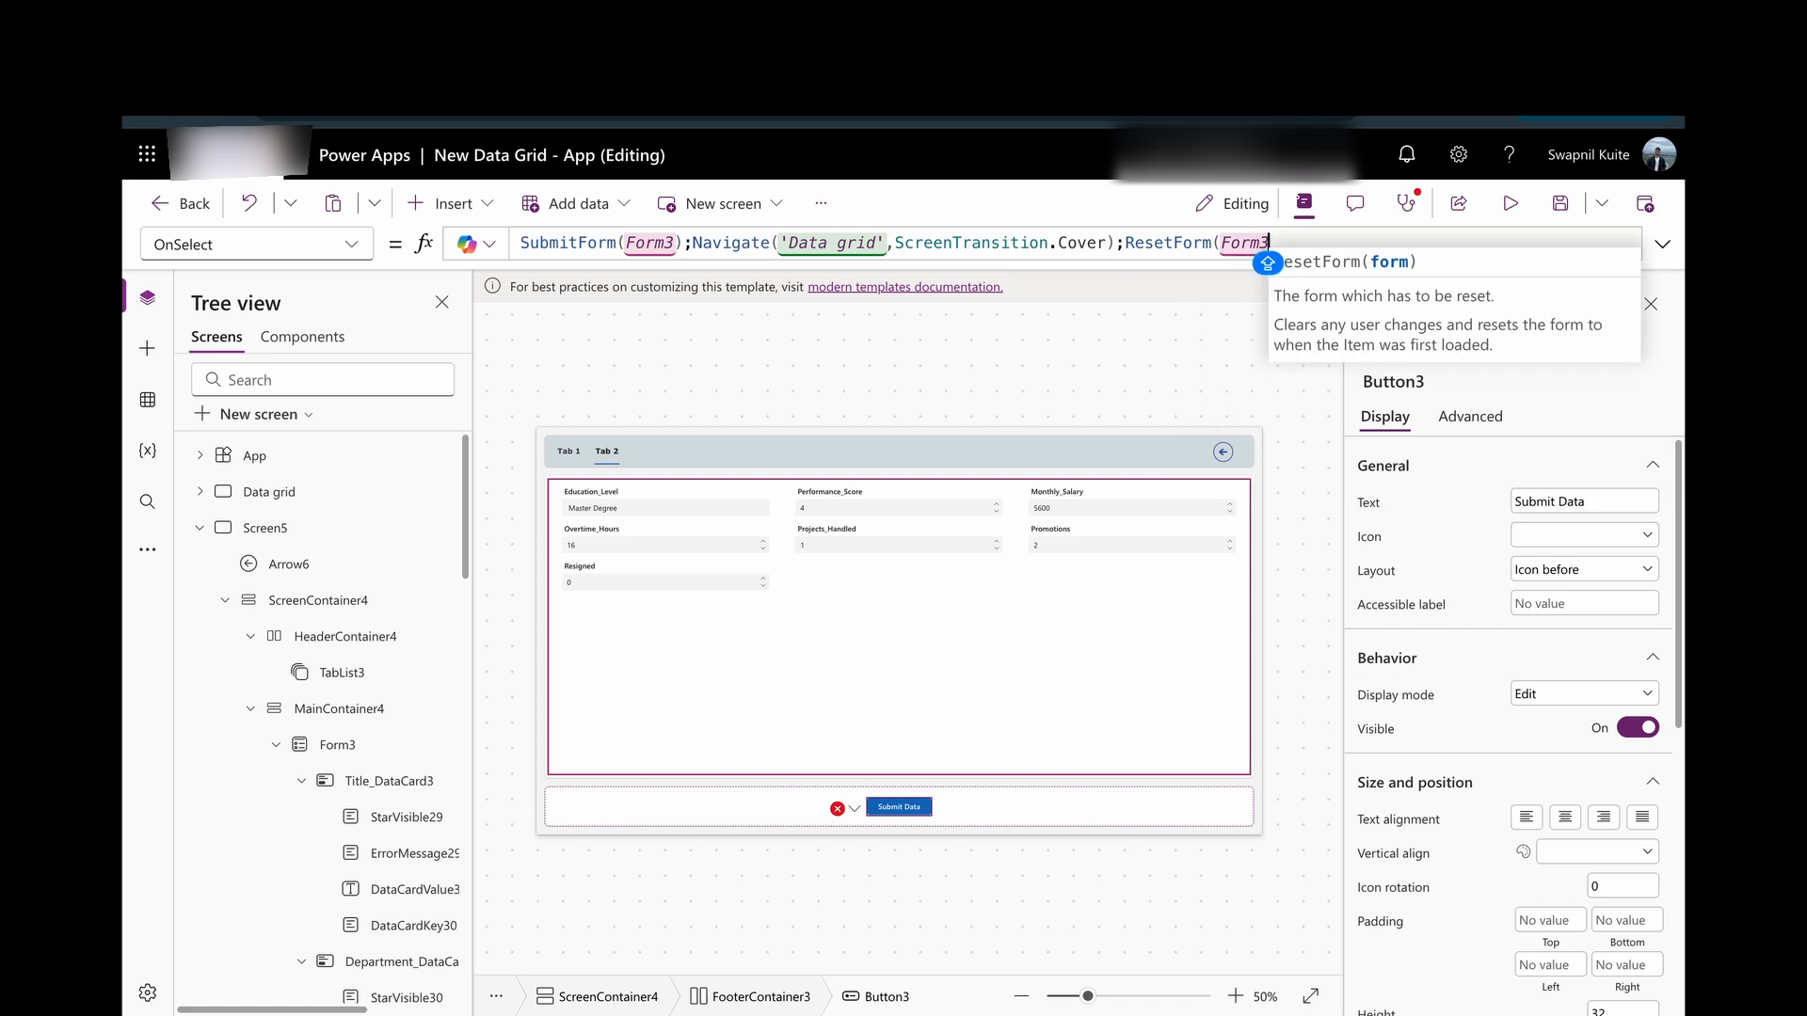
Preview the app, switch between both form tabs, submit record 72 from Tab 1, and find its row in the data grid.
click(1506, 207)
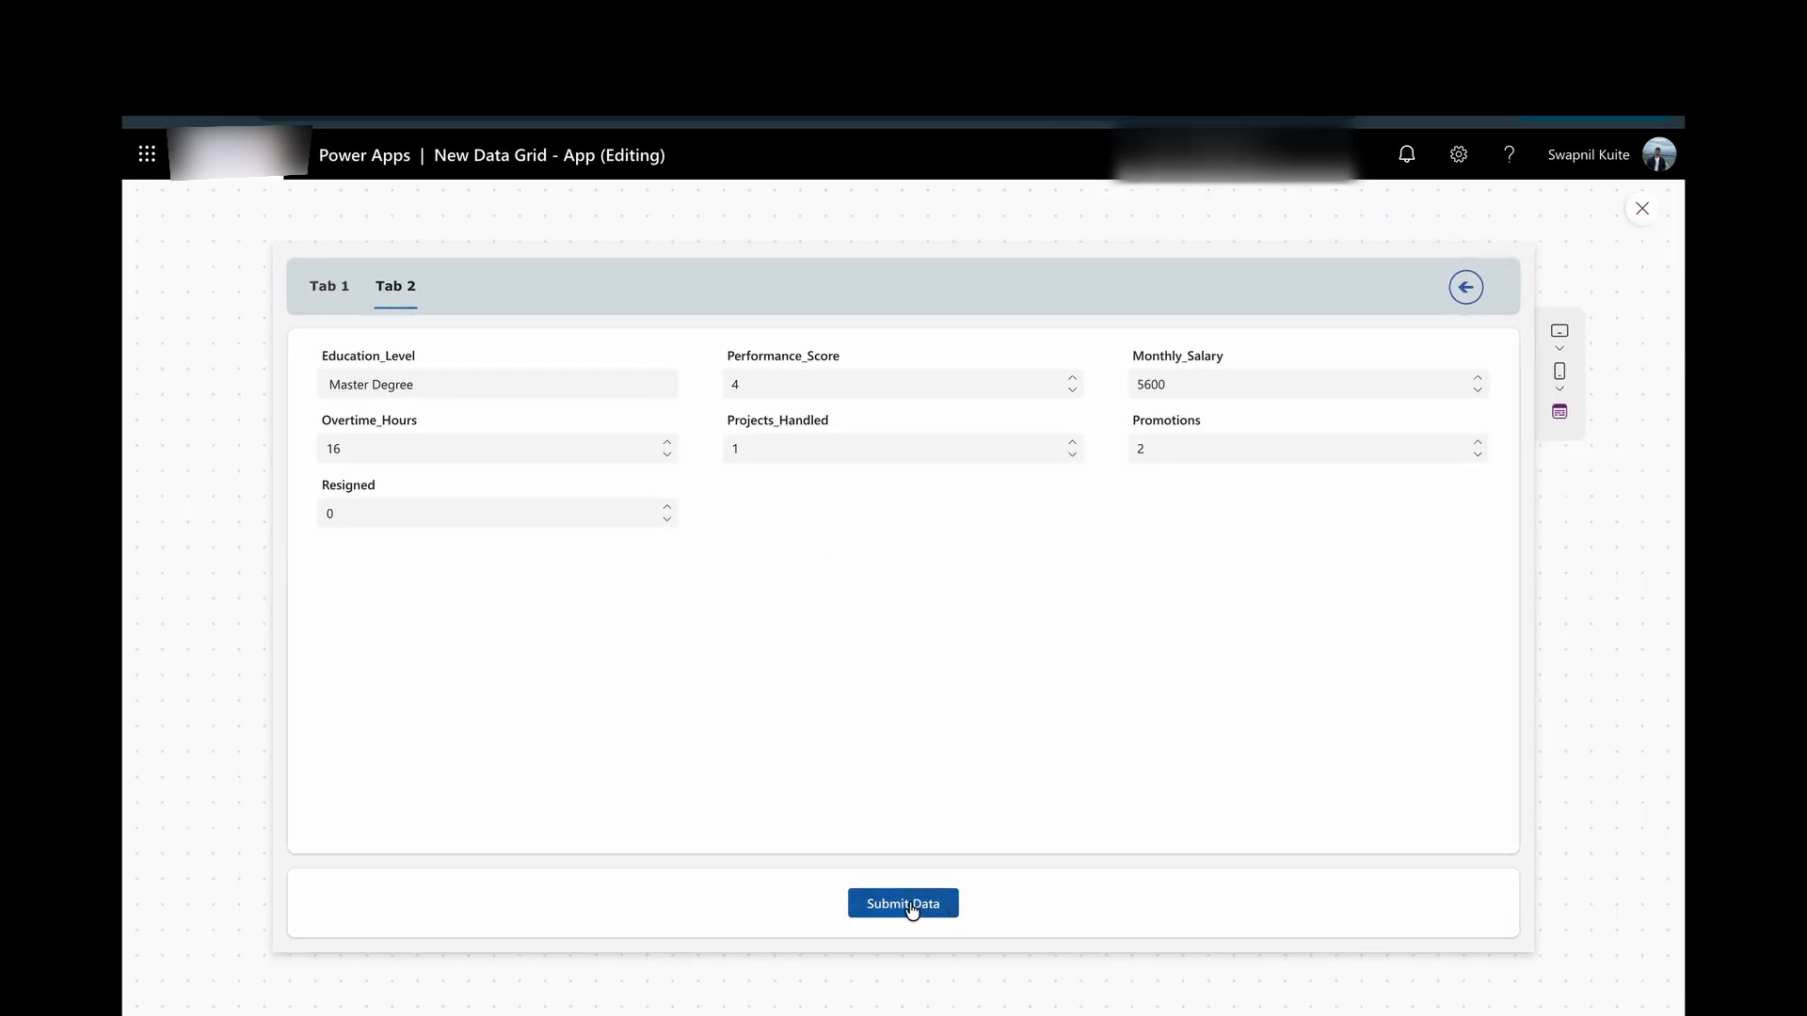
click(328, 287)
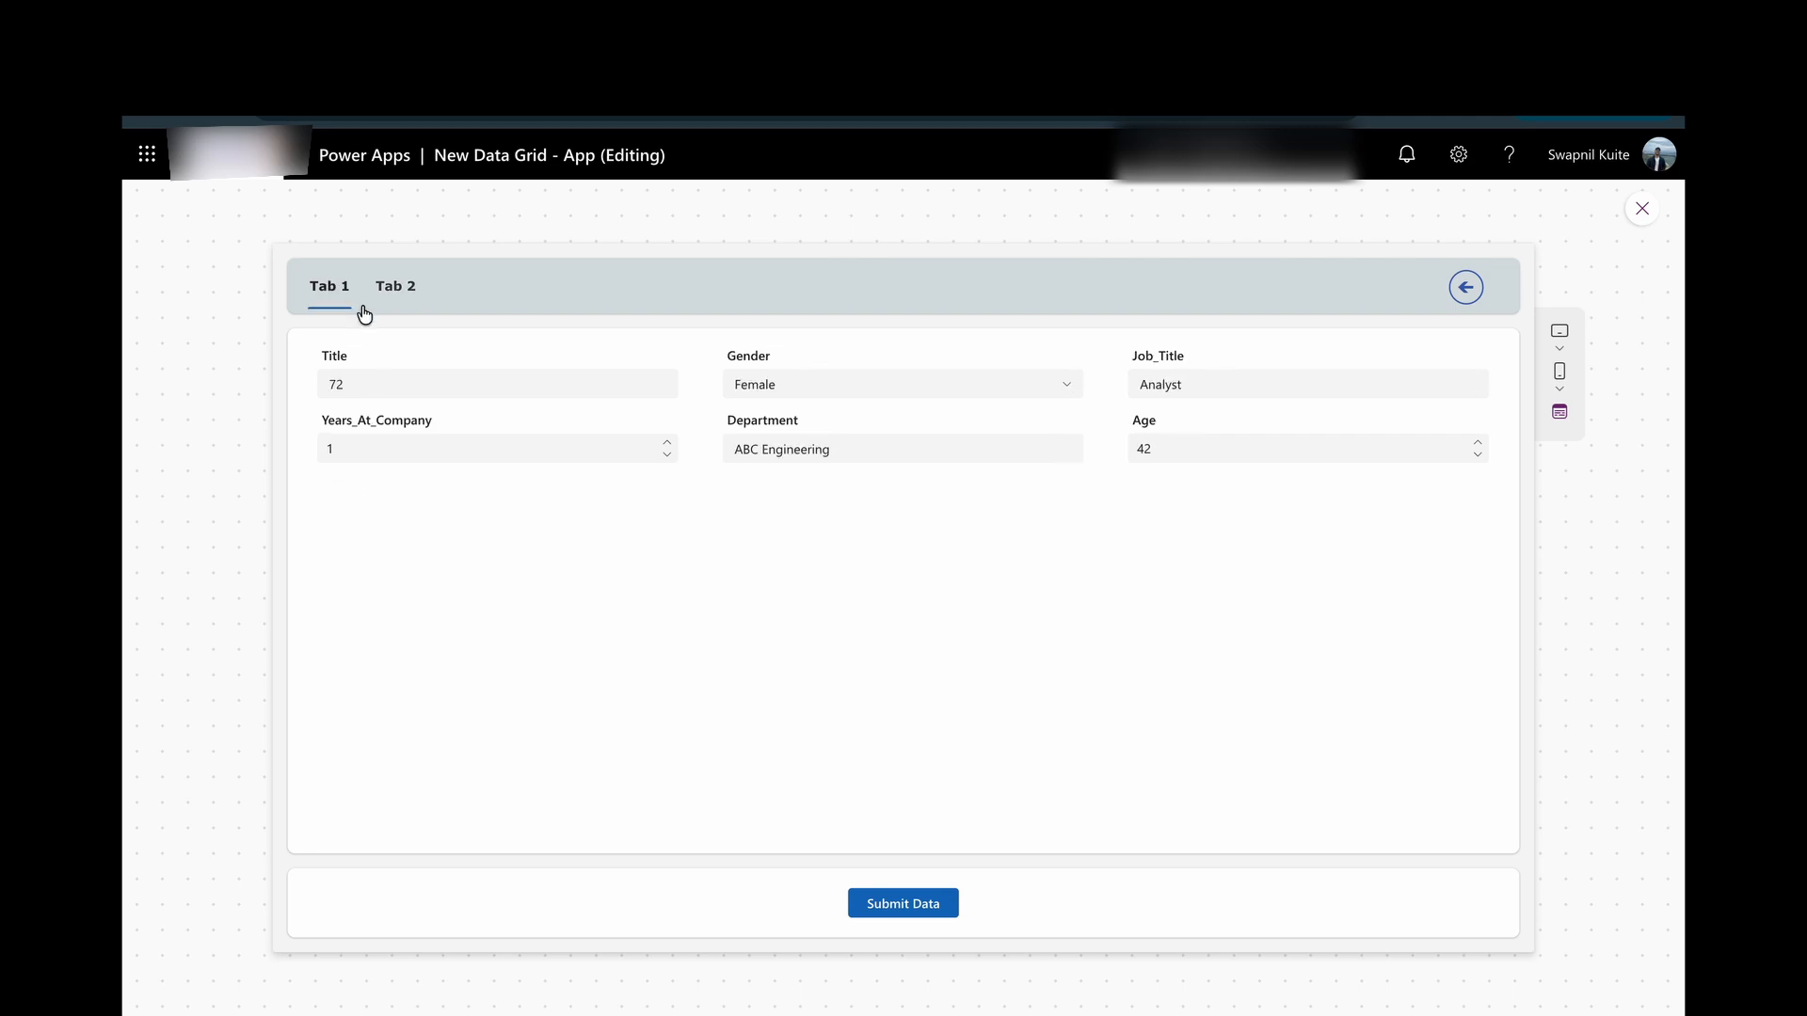
click(389, 293)
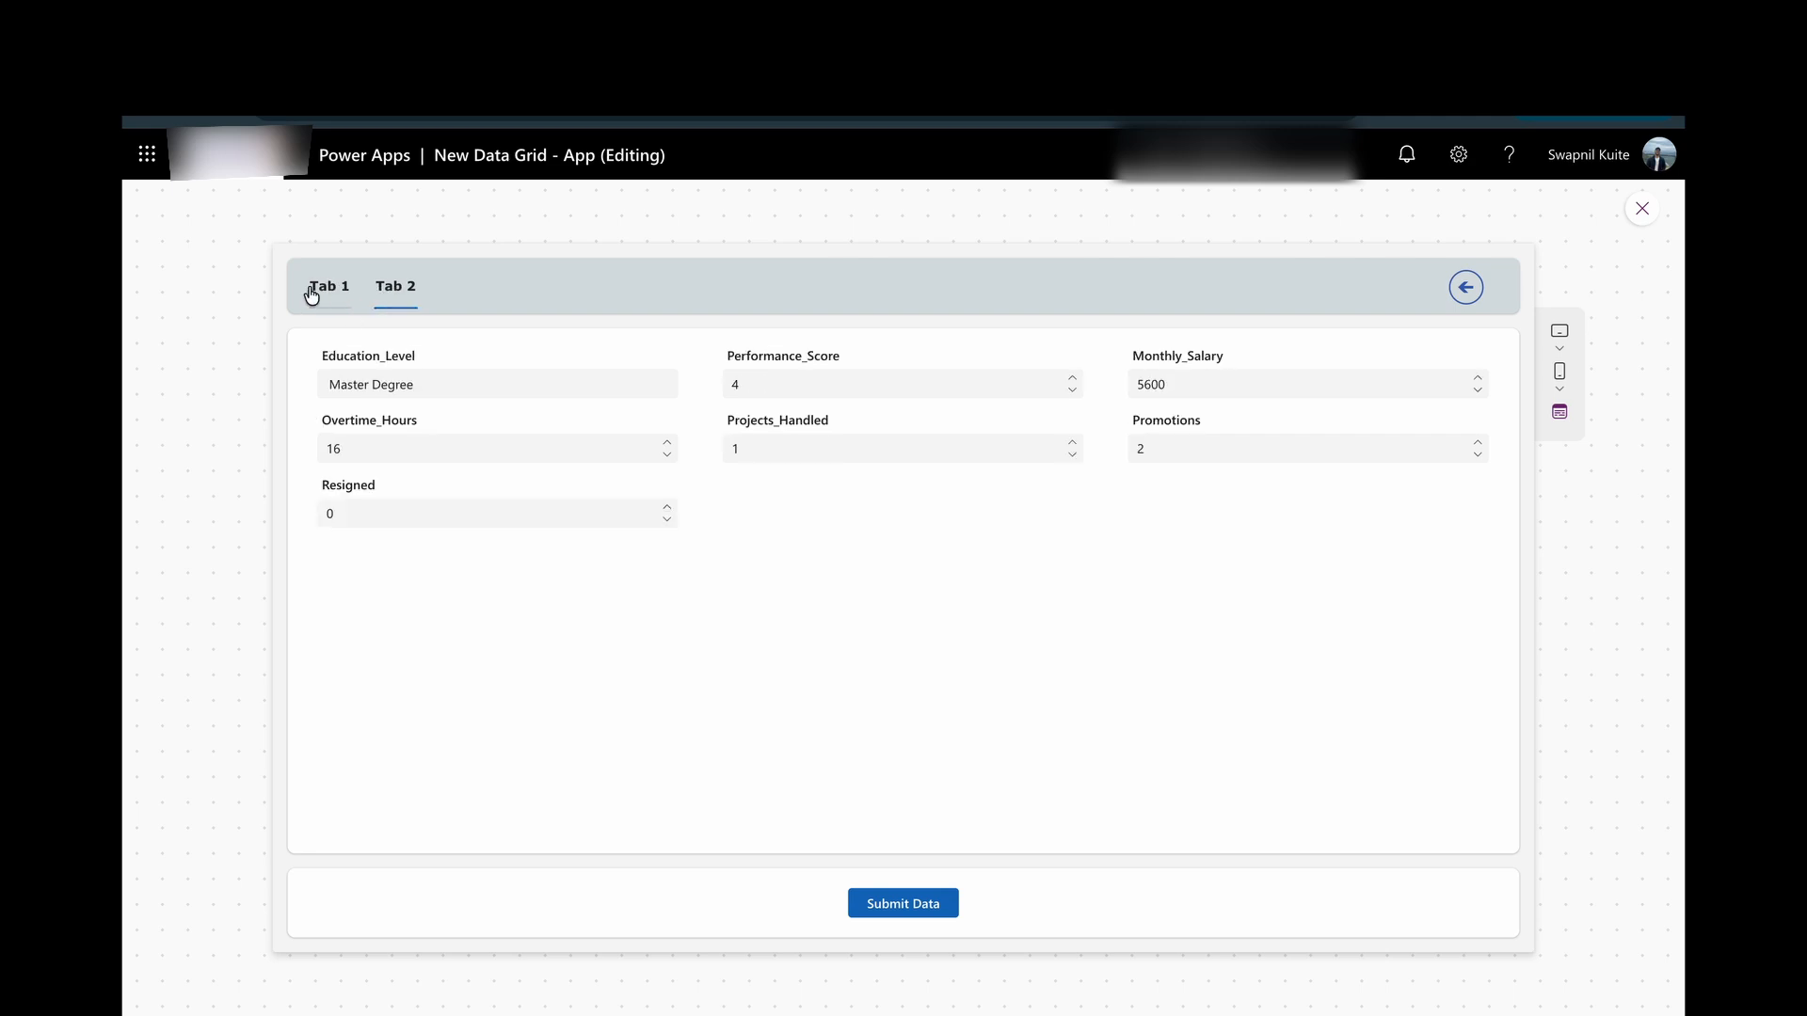
click(315, 288)
click(867, 905)
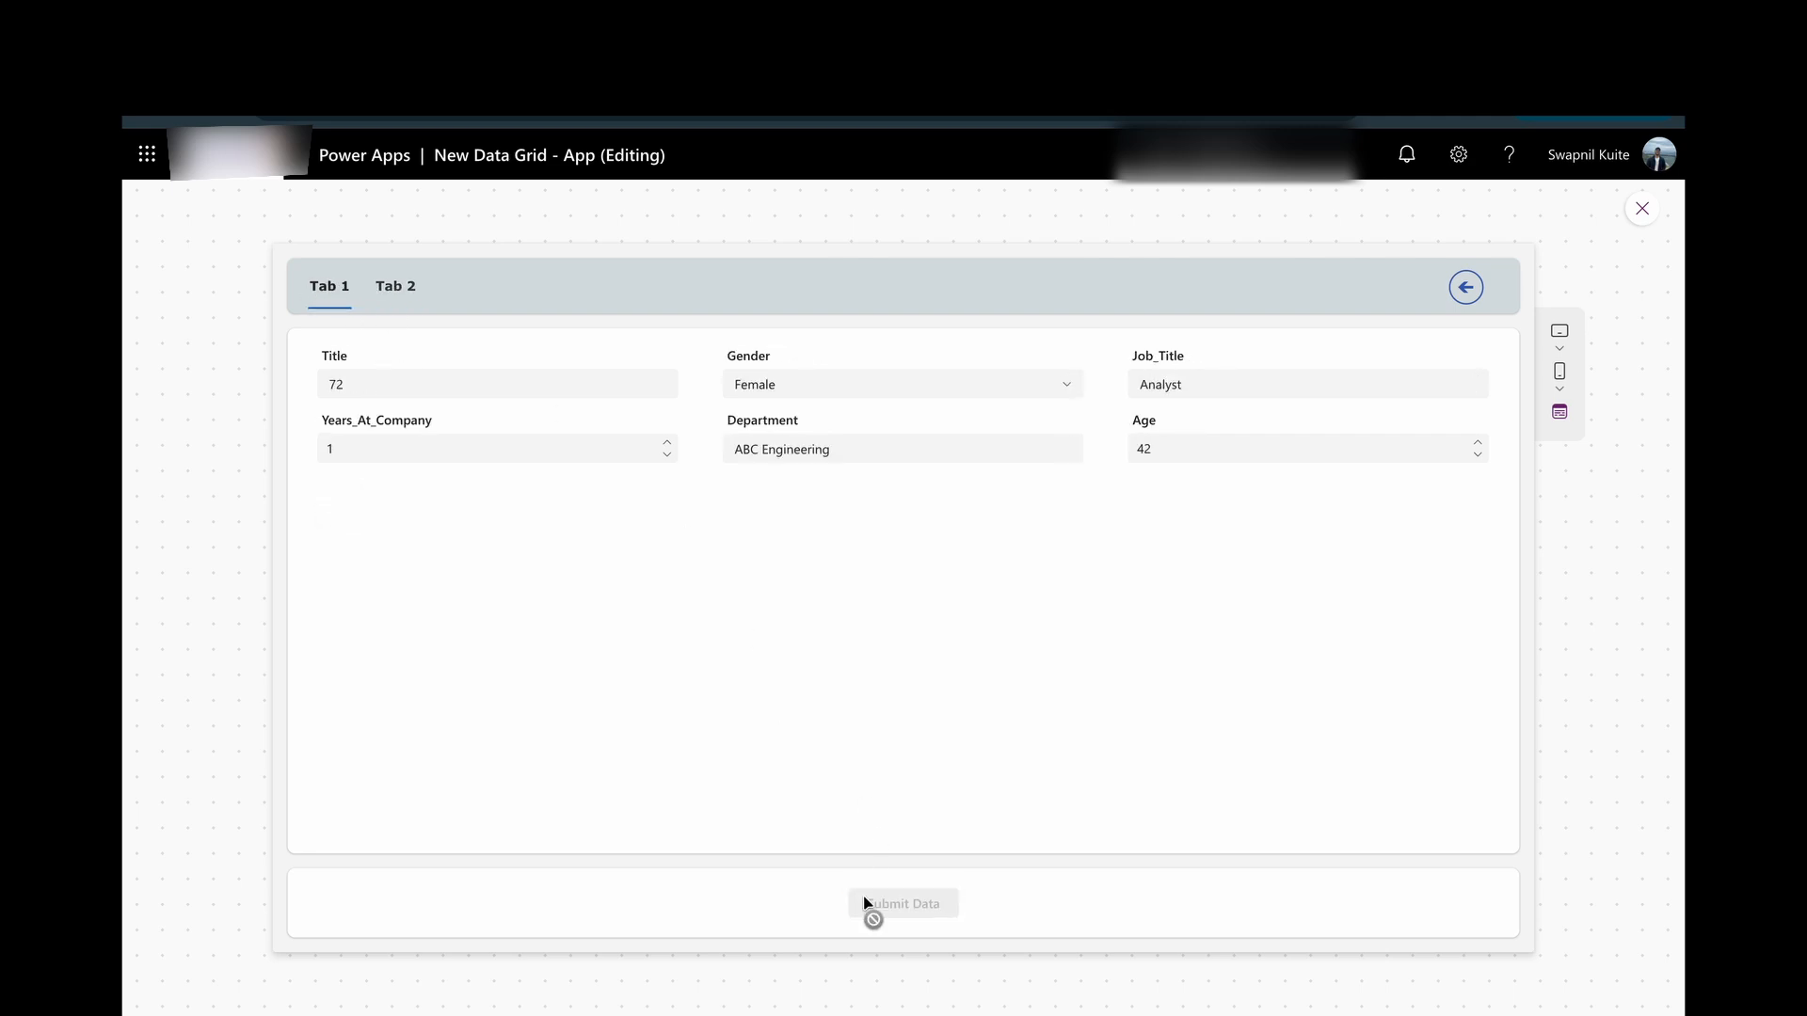
scroll(462, 811, down, 15)
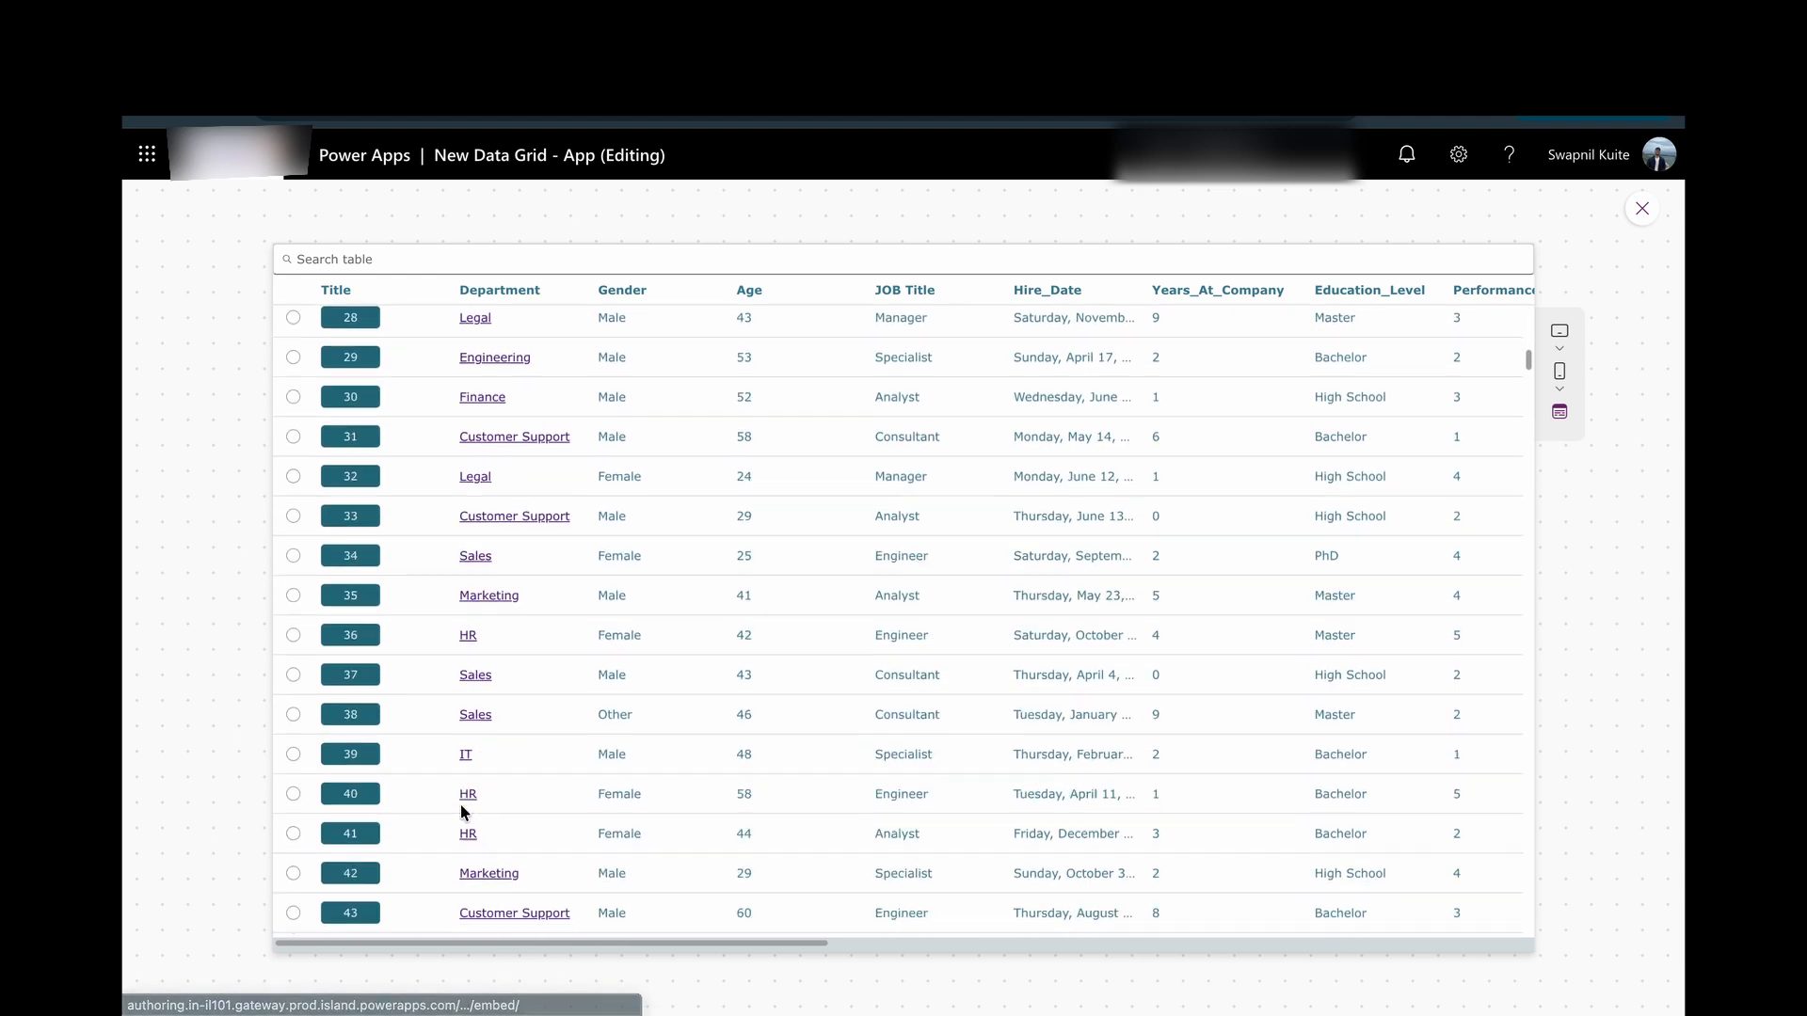
scroll(463, 811, down, 5)
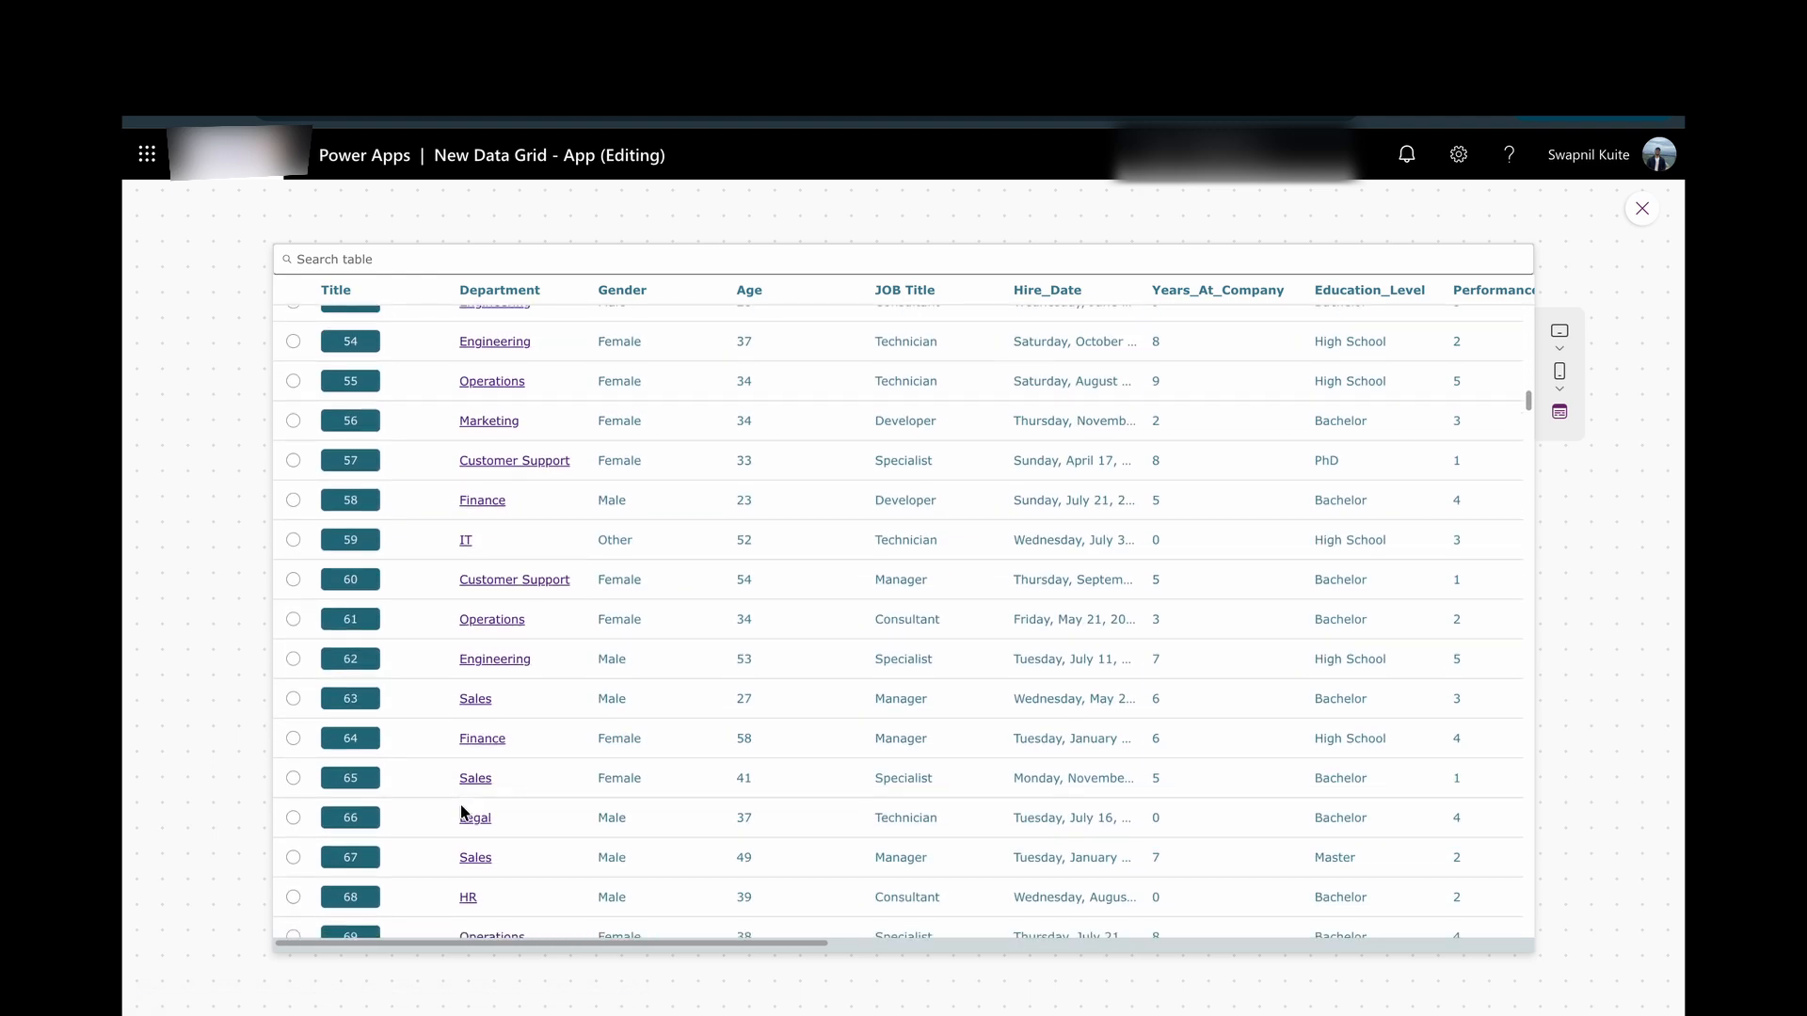
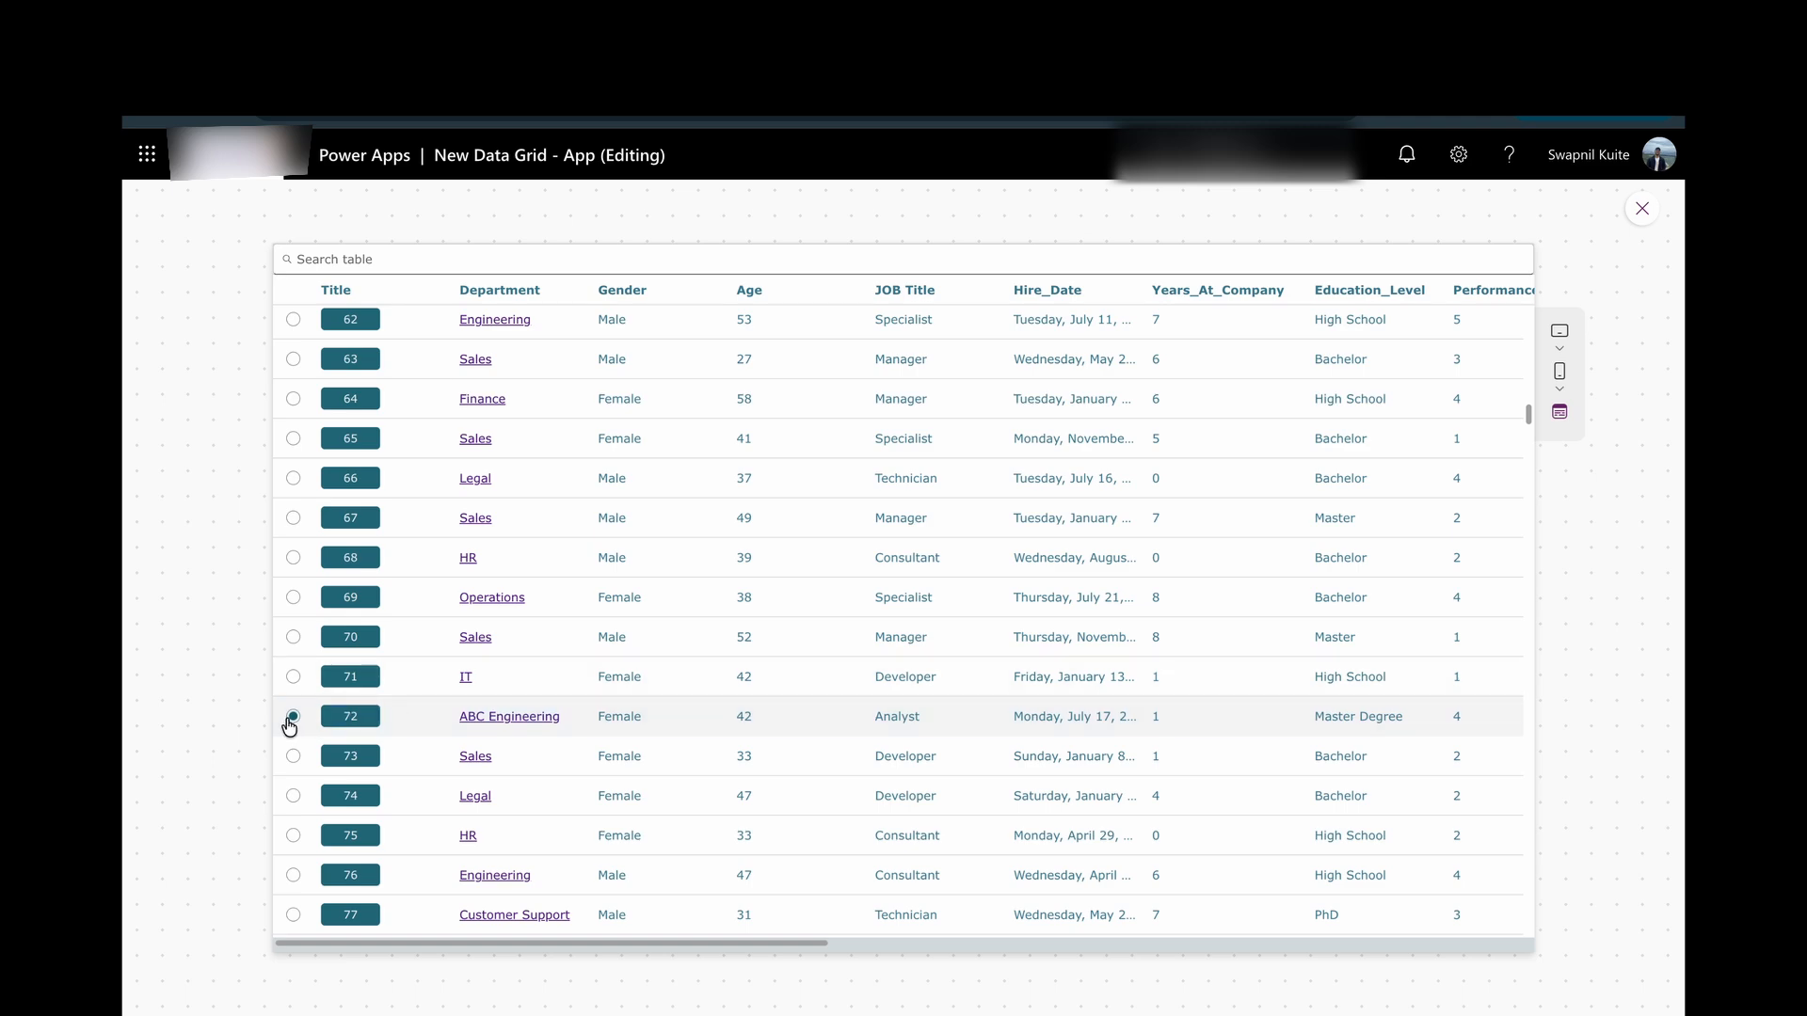
Open record 2 from the data grid and set Years_At_Company to 12 and Age to 33 on Tab 1.
scroll(416, 581, up, 15)
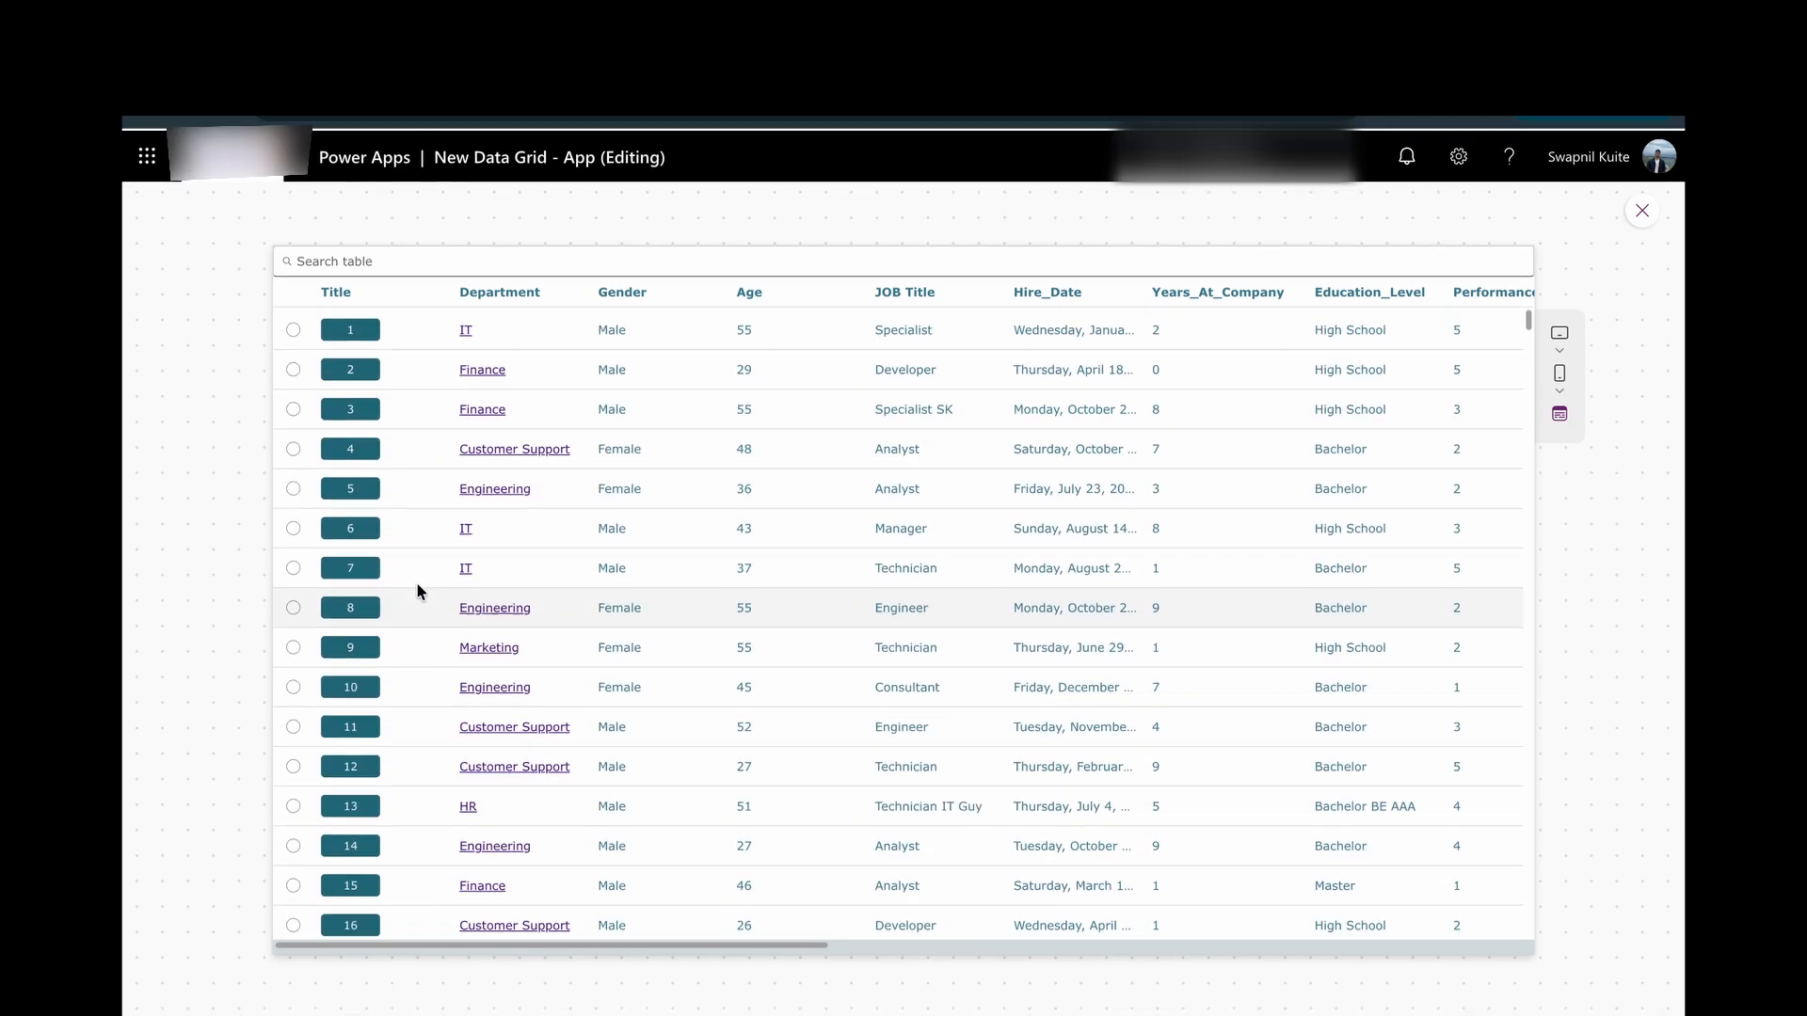
click(293, 365)
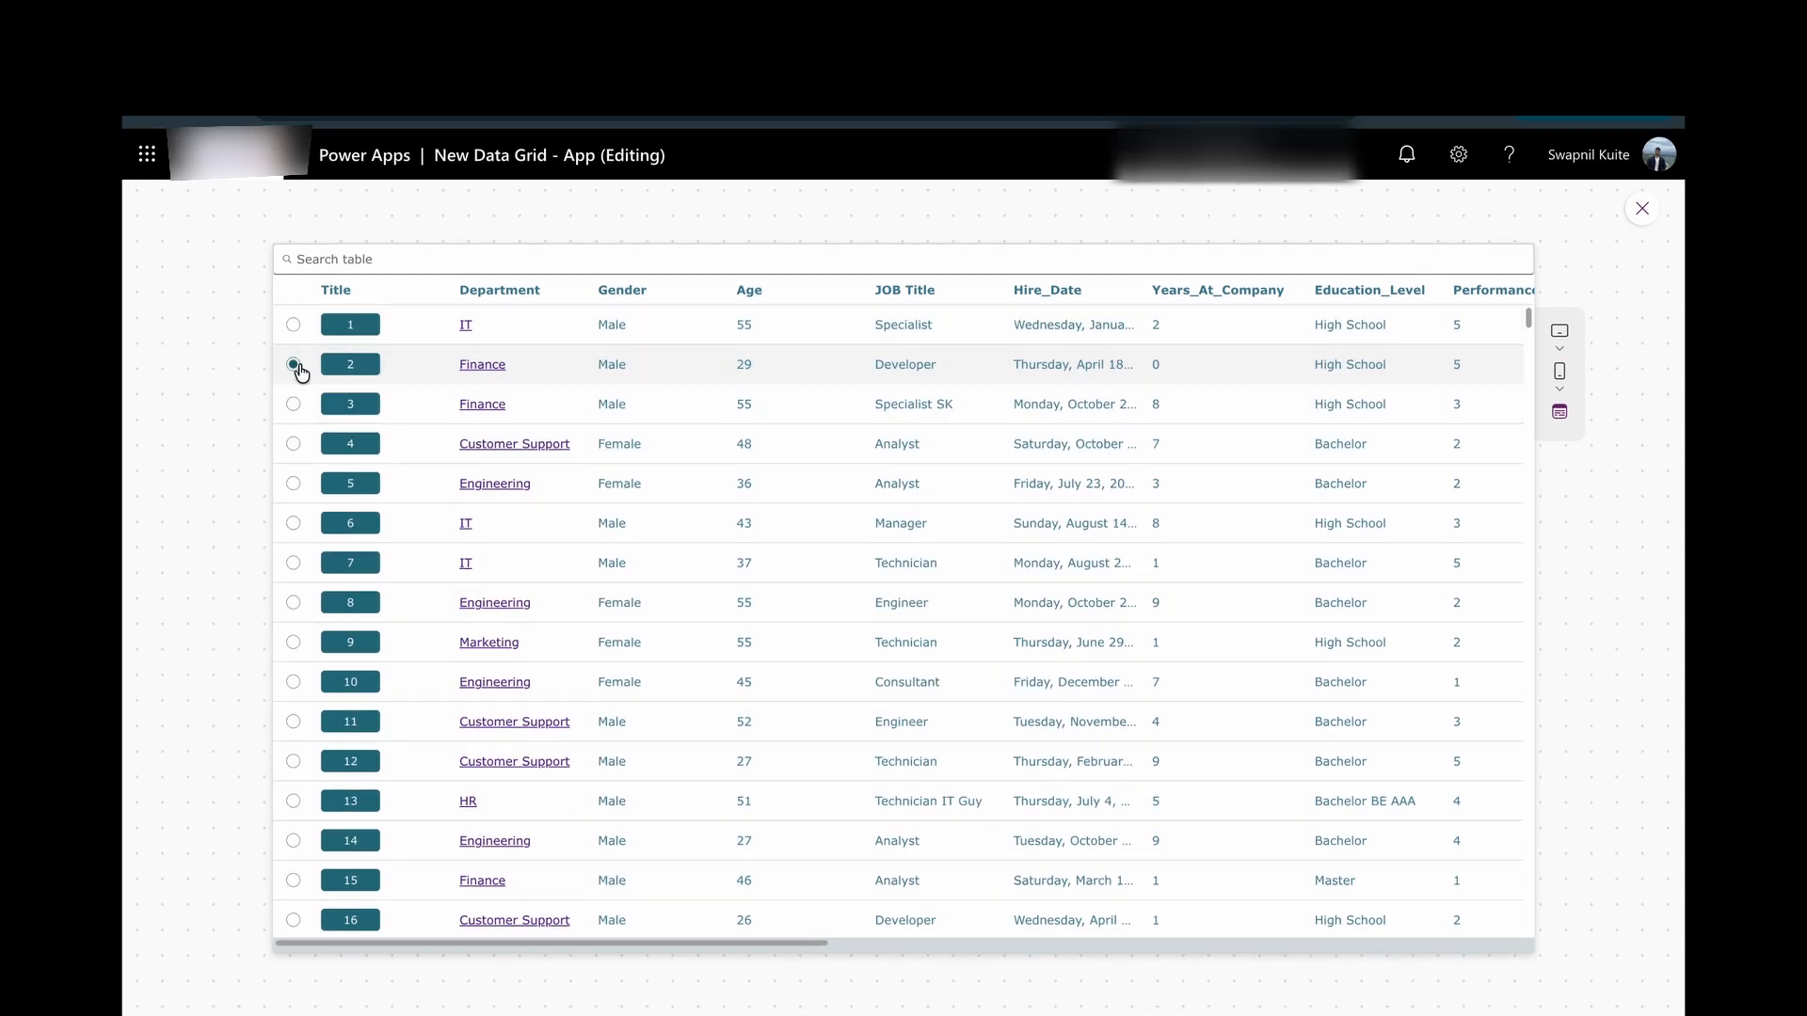
click(331, 366)
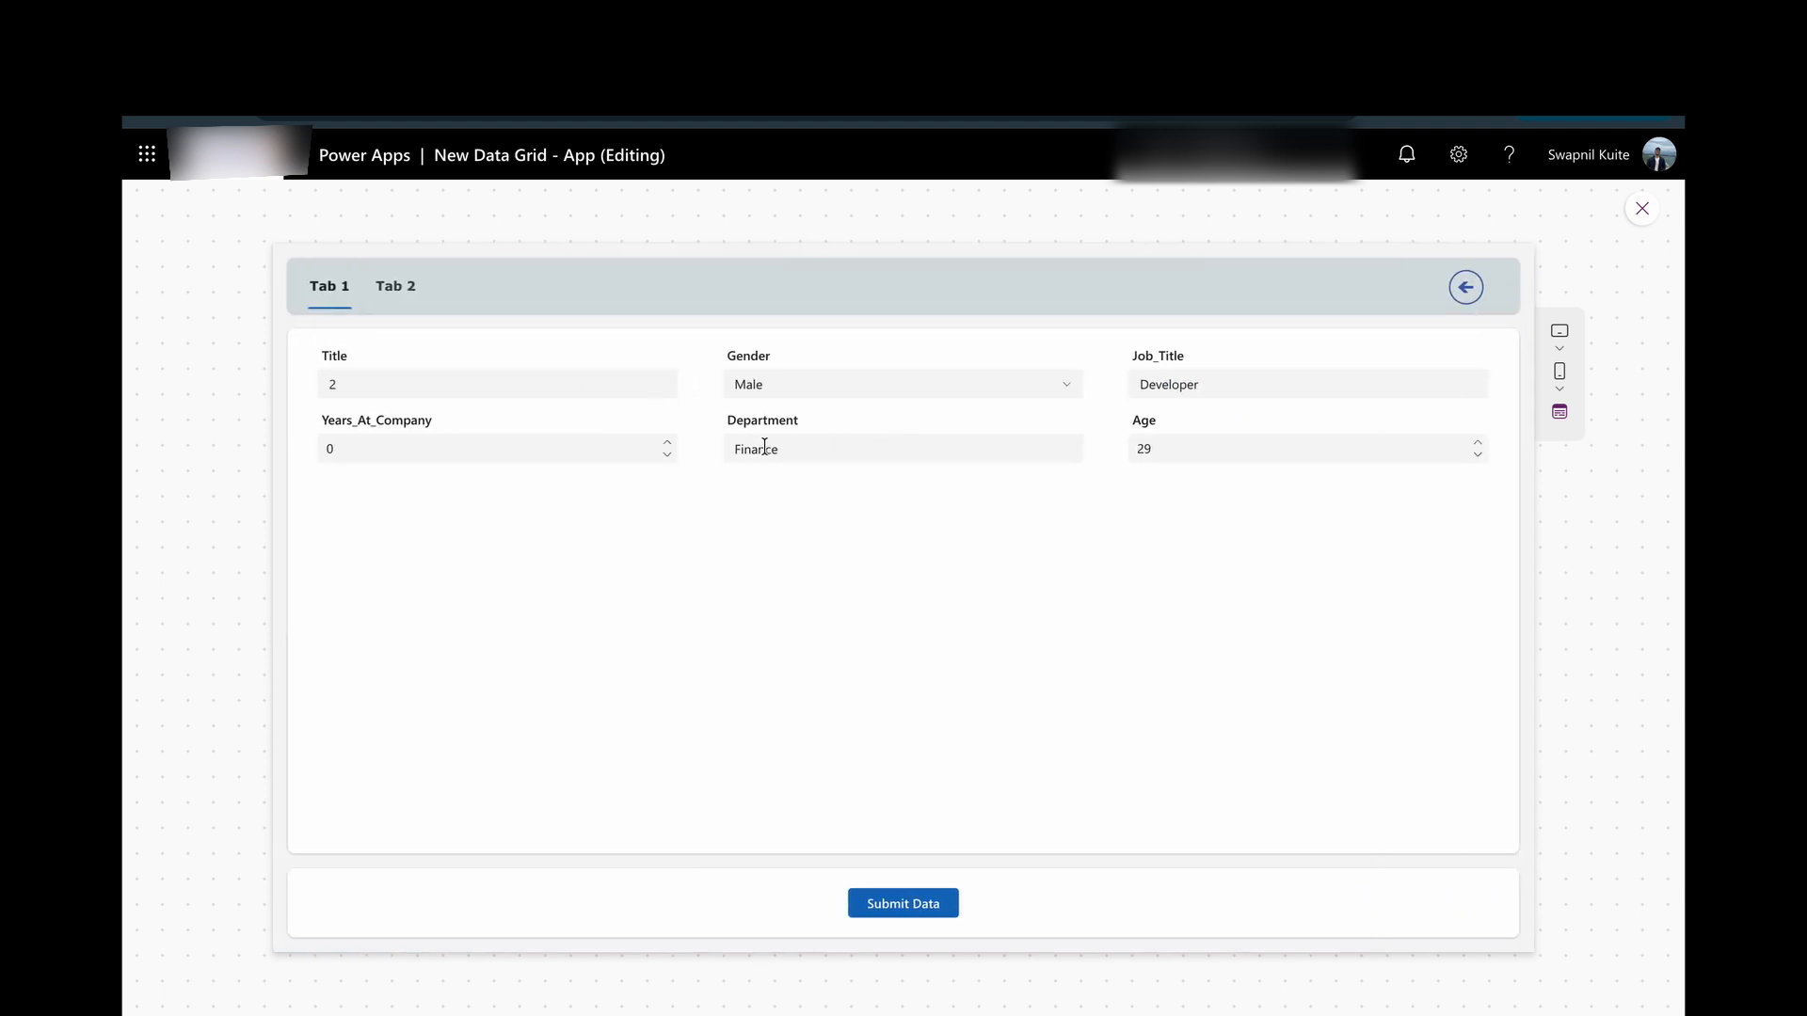
click(515, 455)
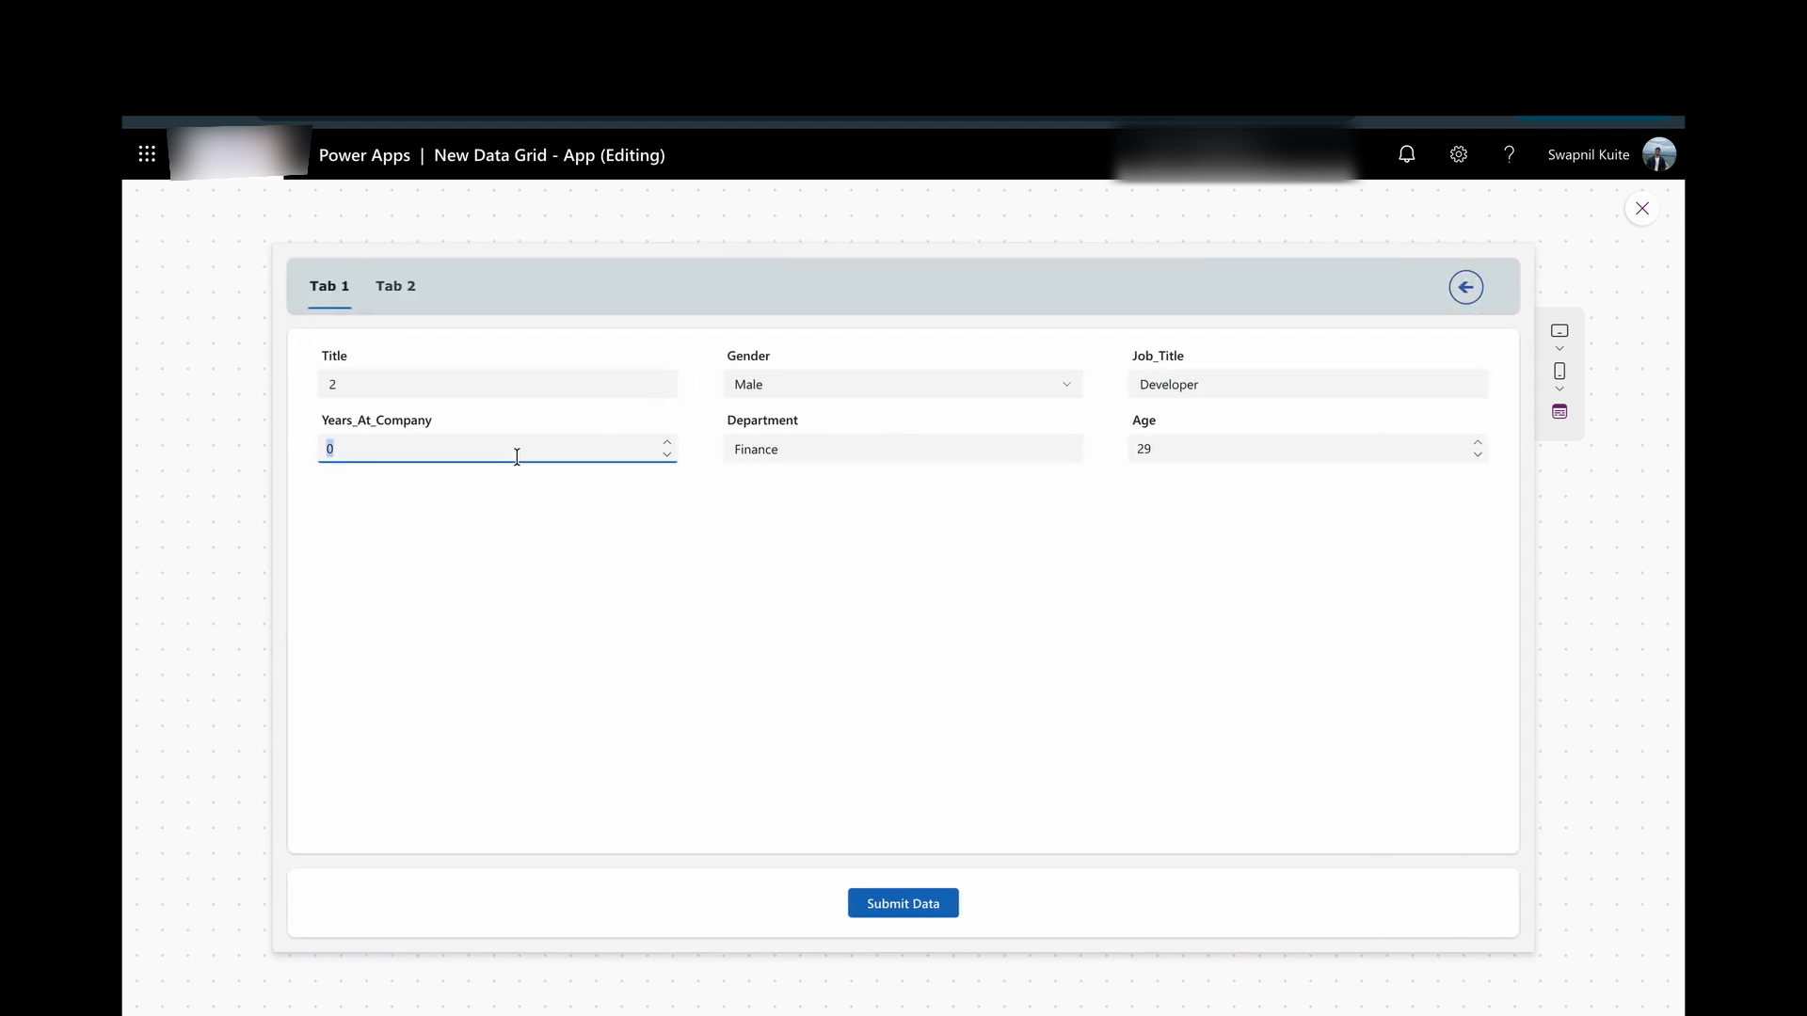
text(12)
click(1276, 457)
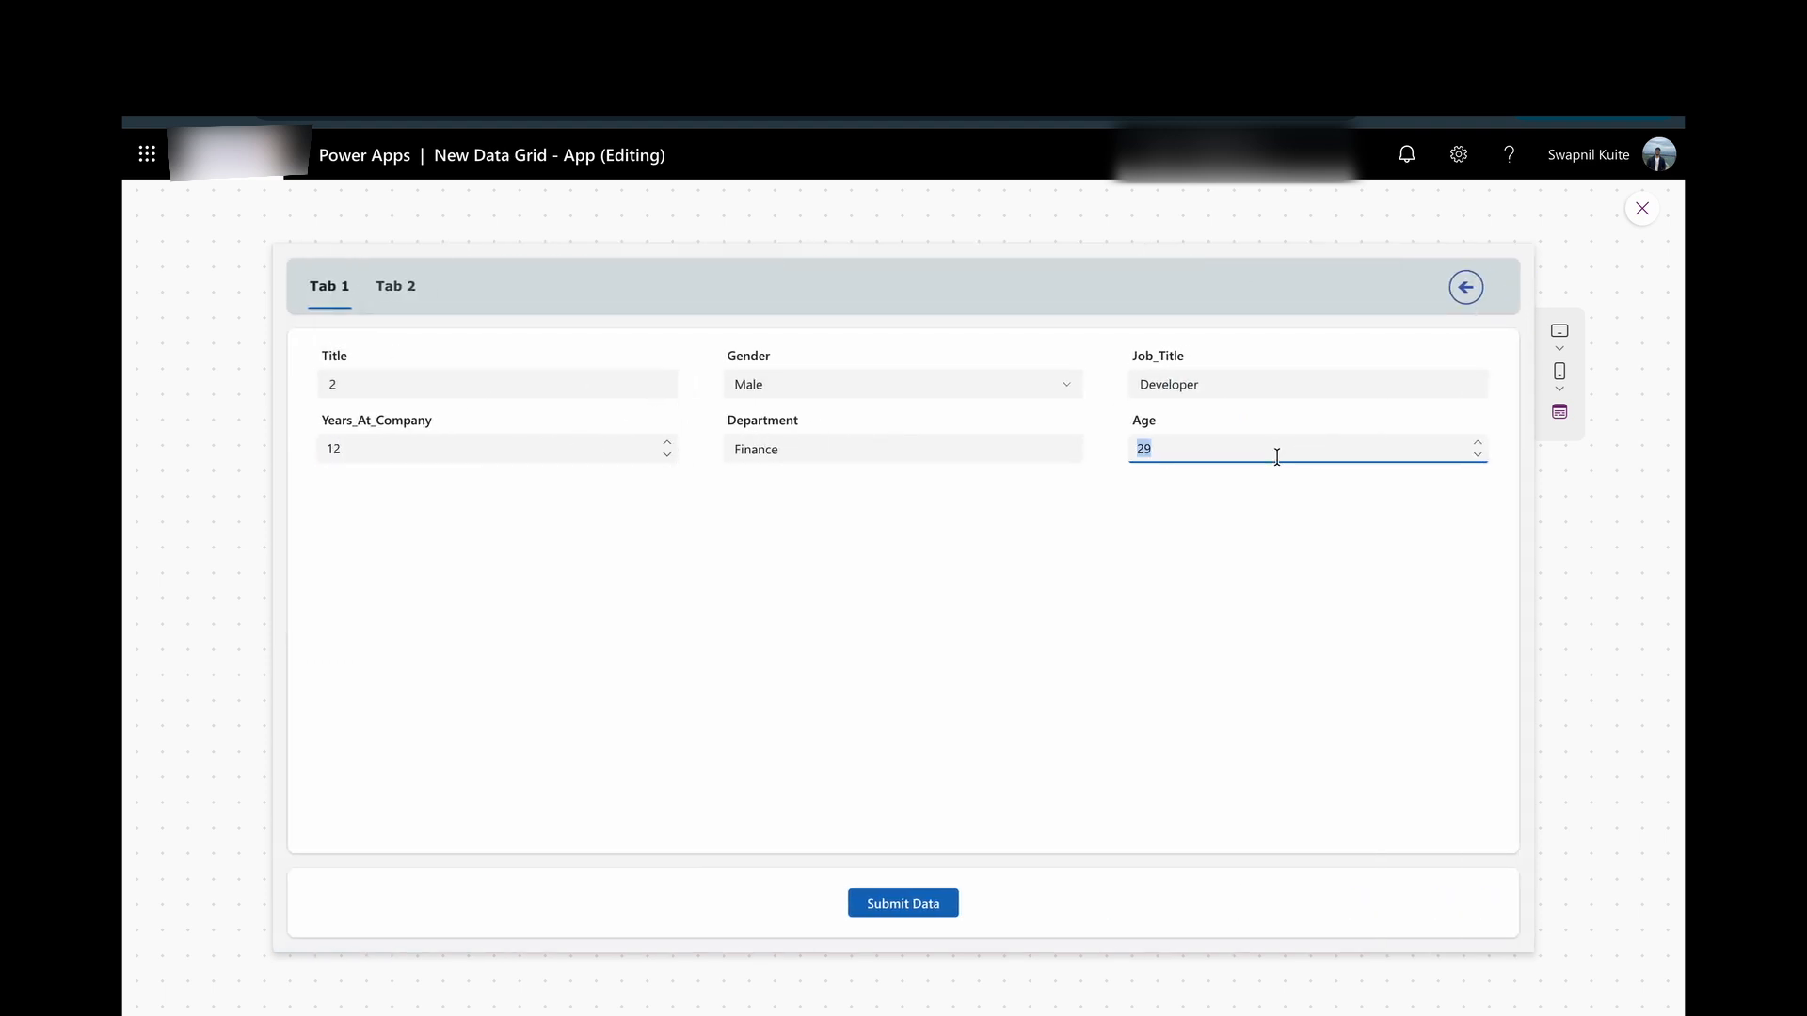
Set Education_Level on Tab 2 to High School SPM and submit the record.
click(395, 286)
click(451, 384)
text(SPM)
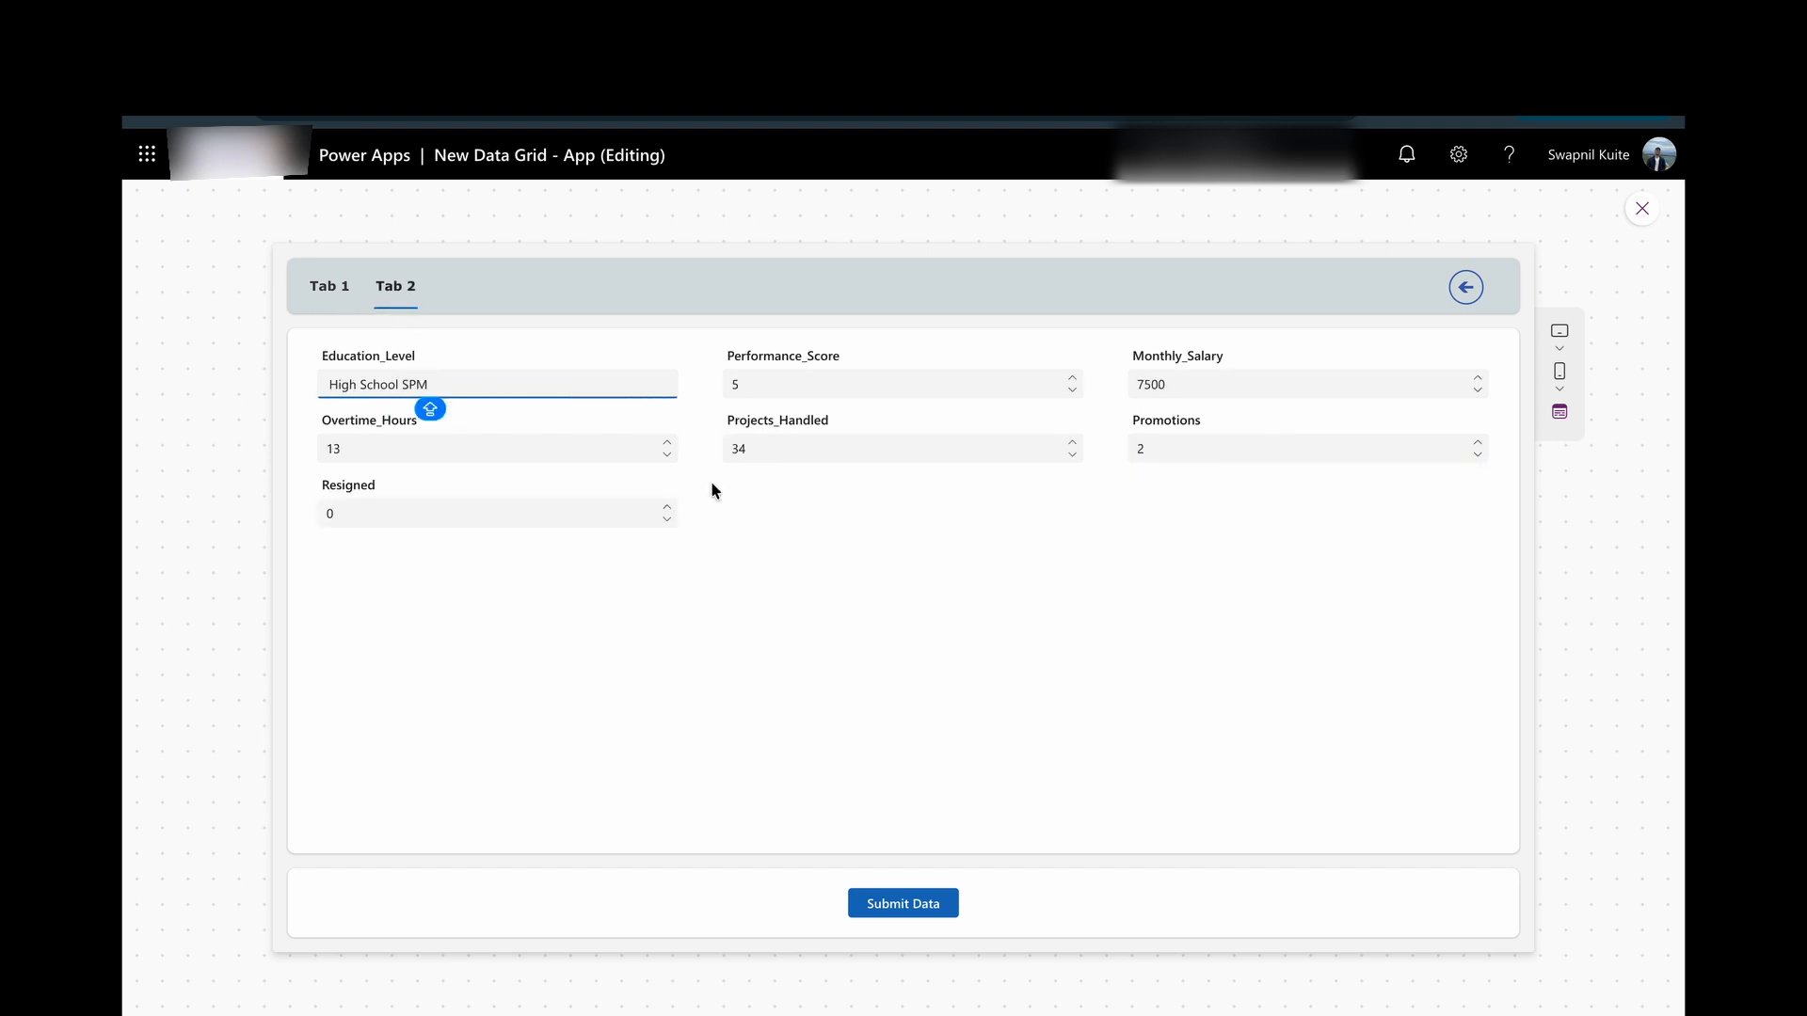
click(917, 908)
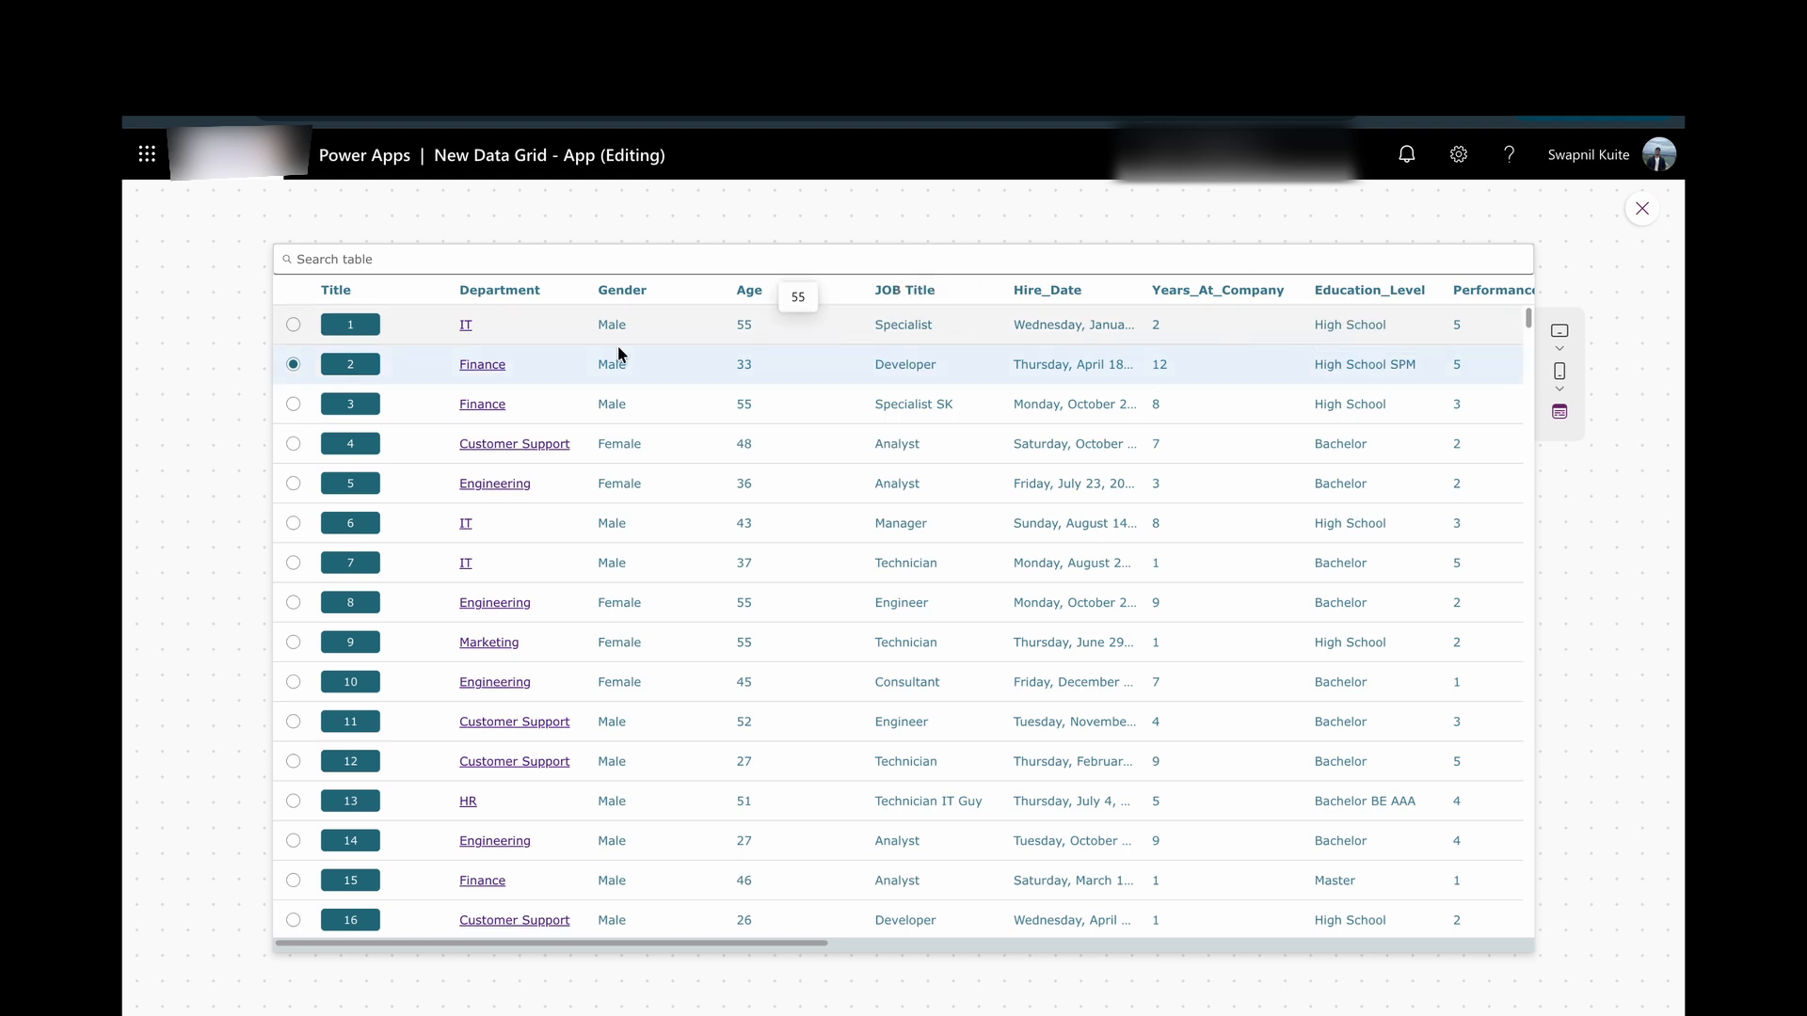
Reopen record 2 from the data grid, check its values on both tabs, and close the preview.
click(364, 367)
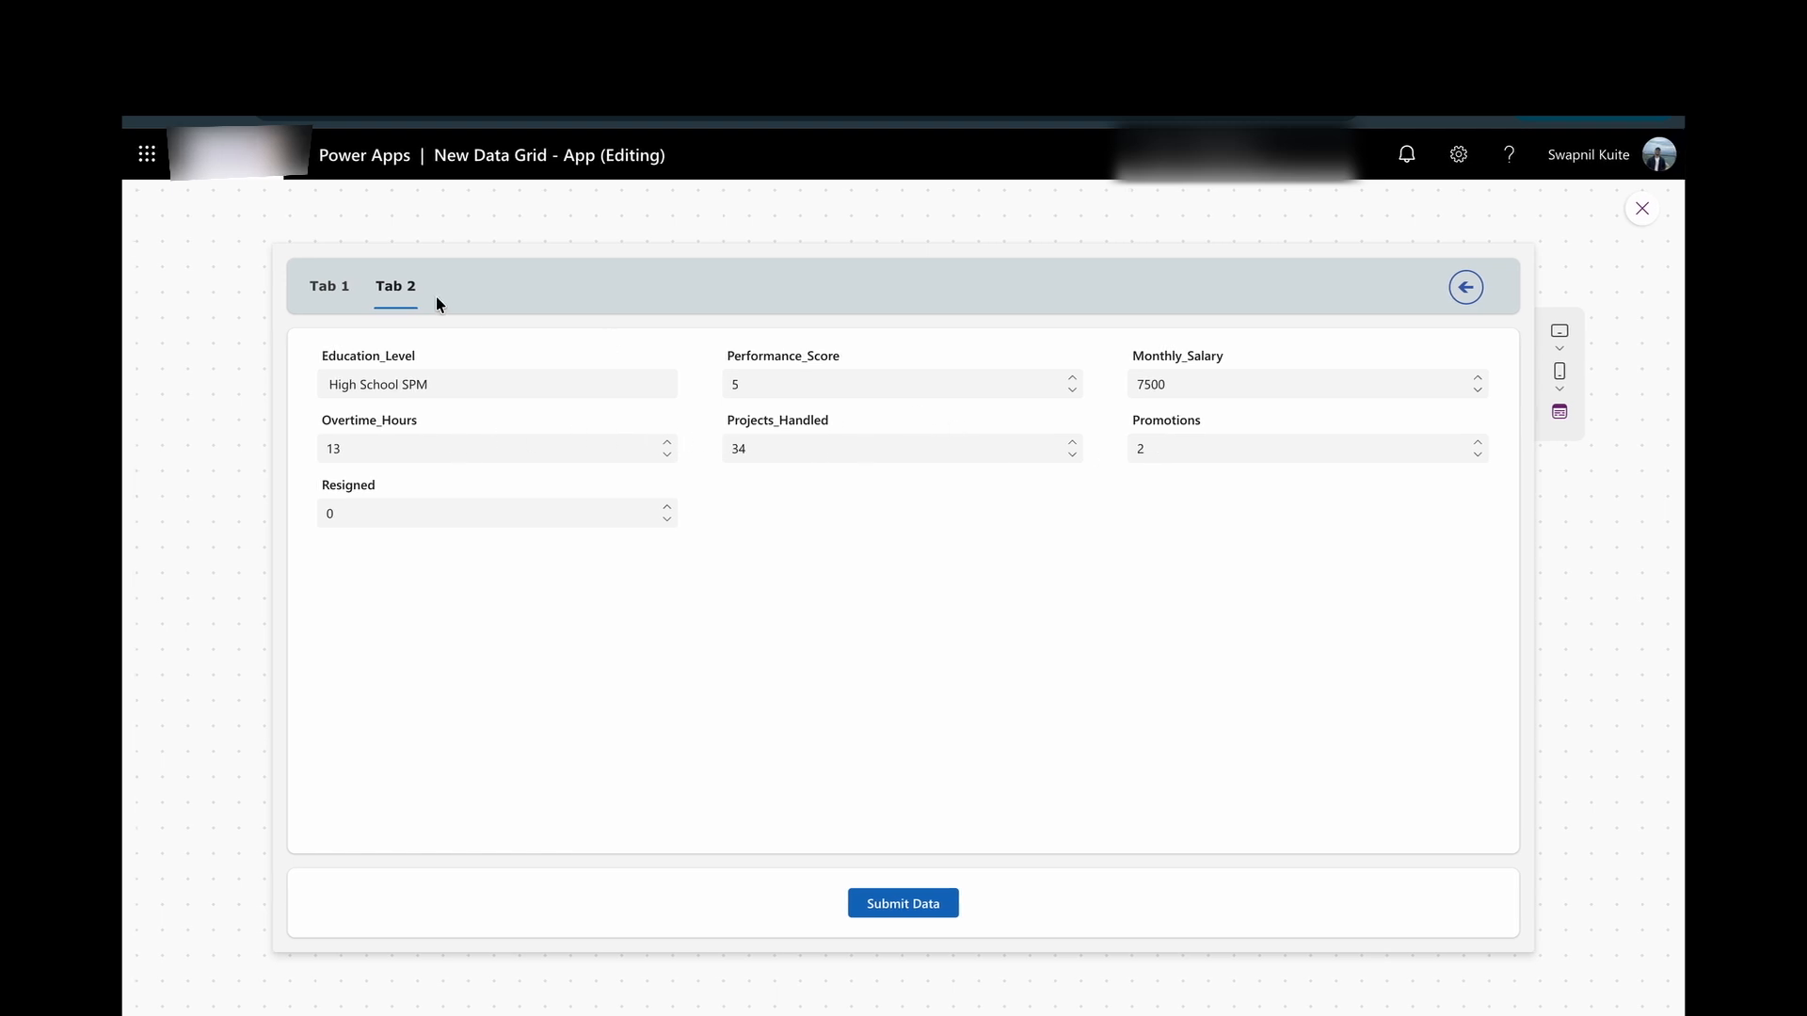
click(327, 287)
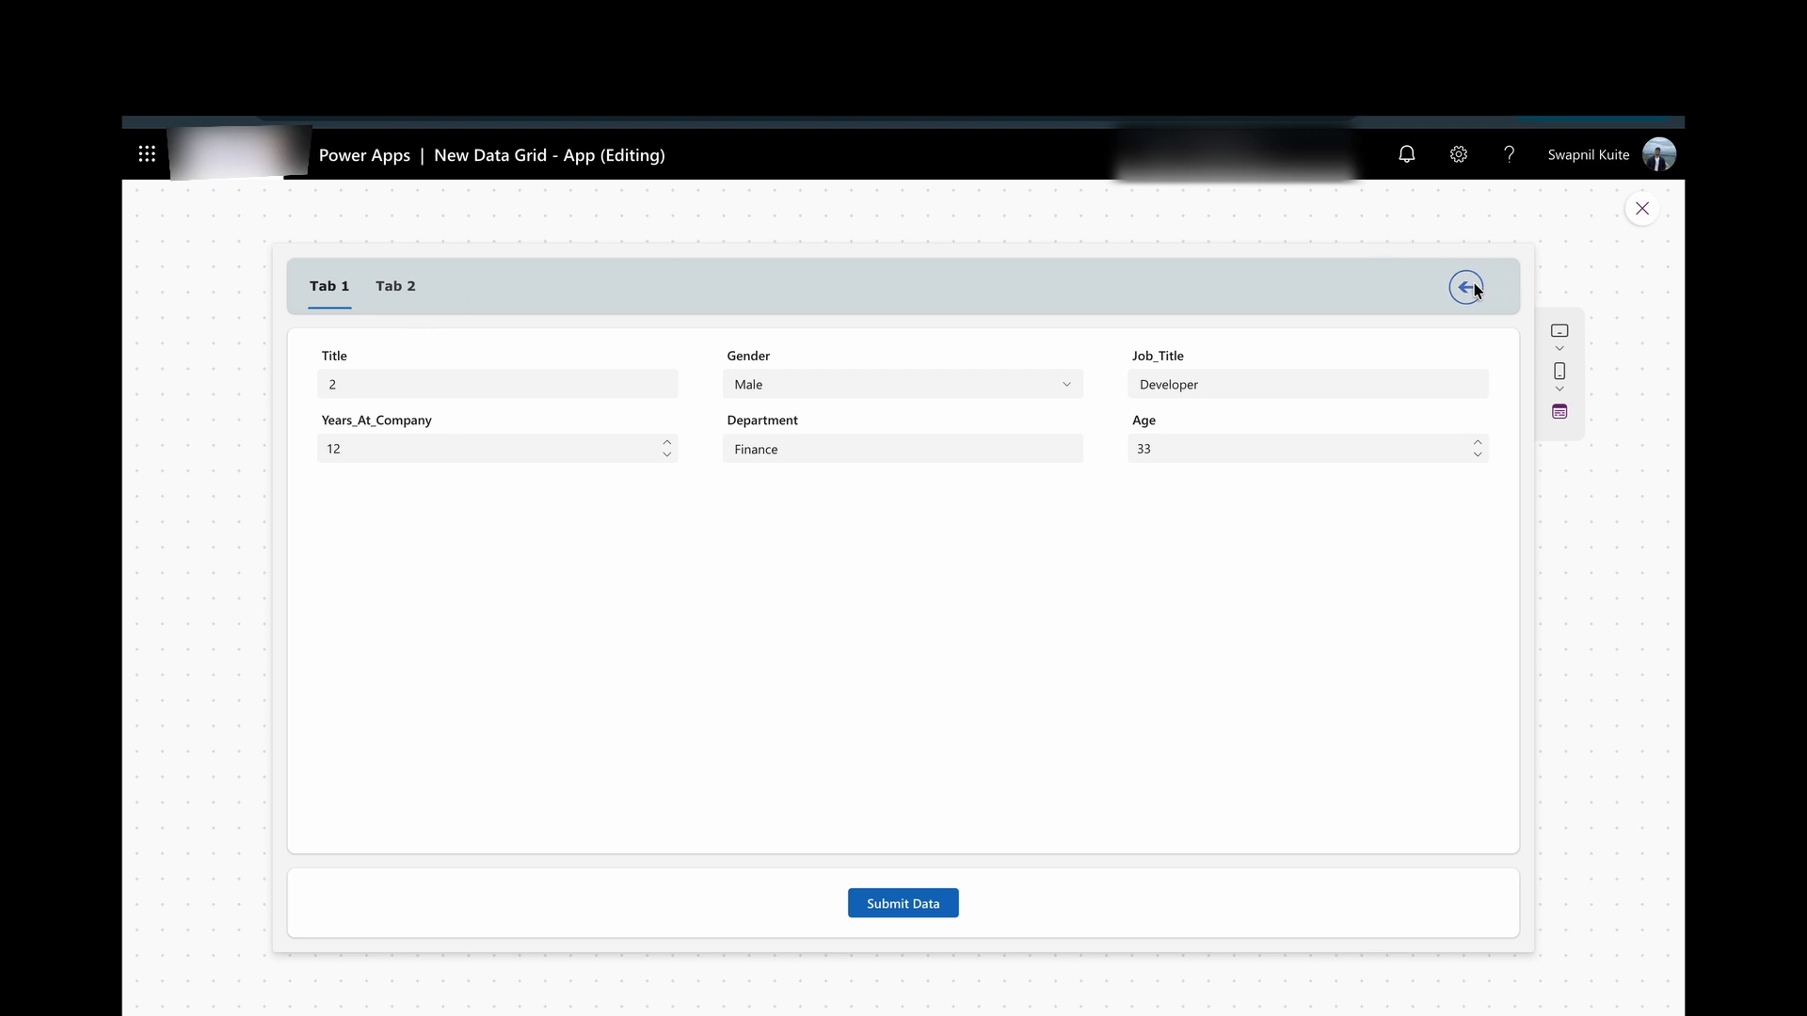
click(1644, 209)
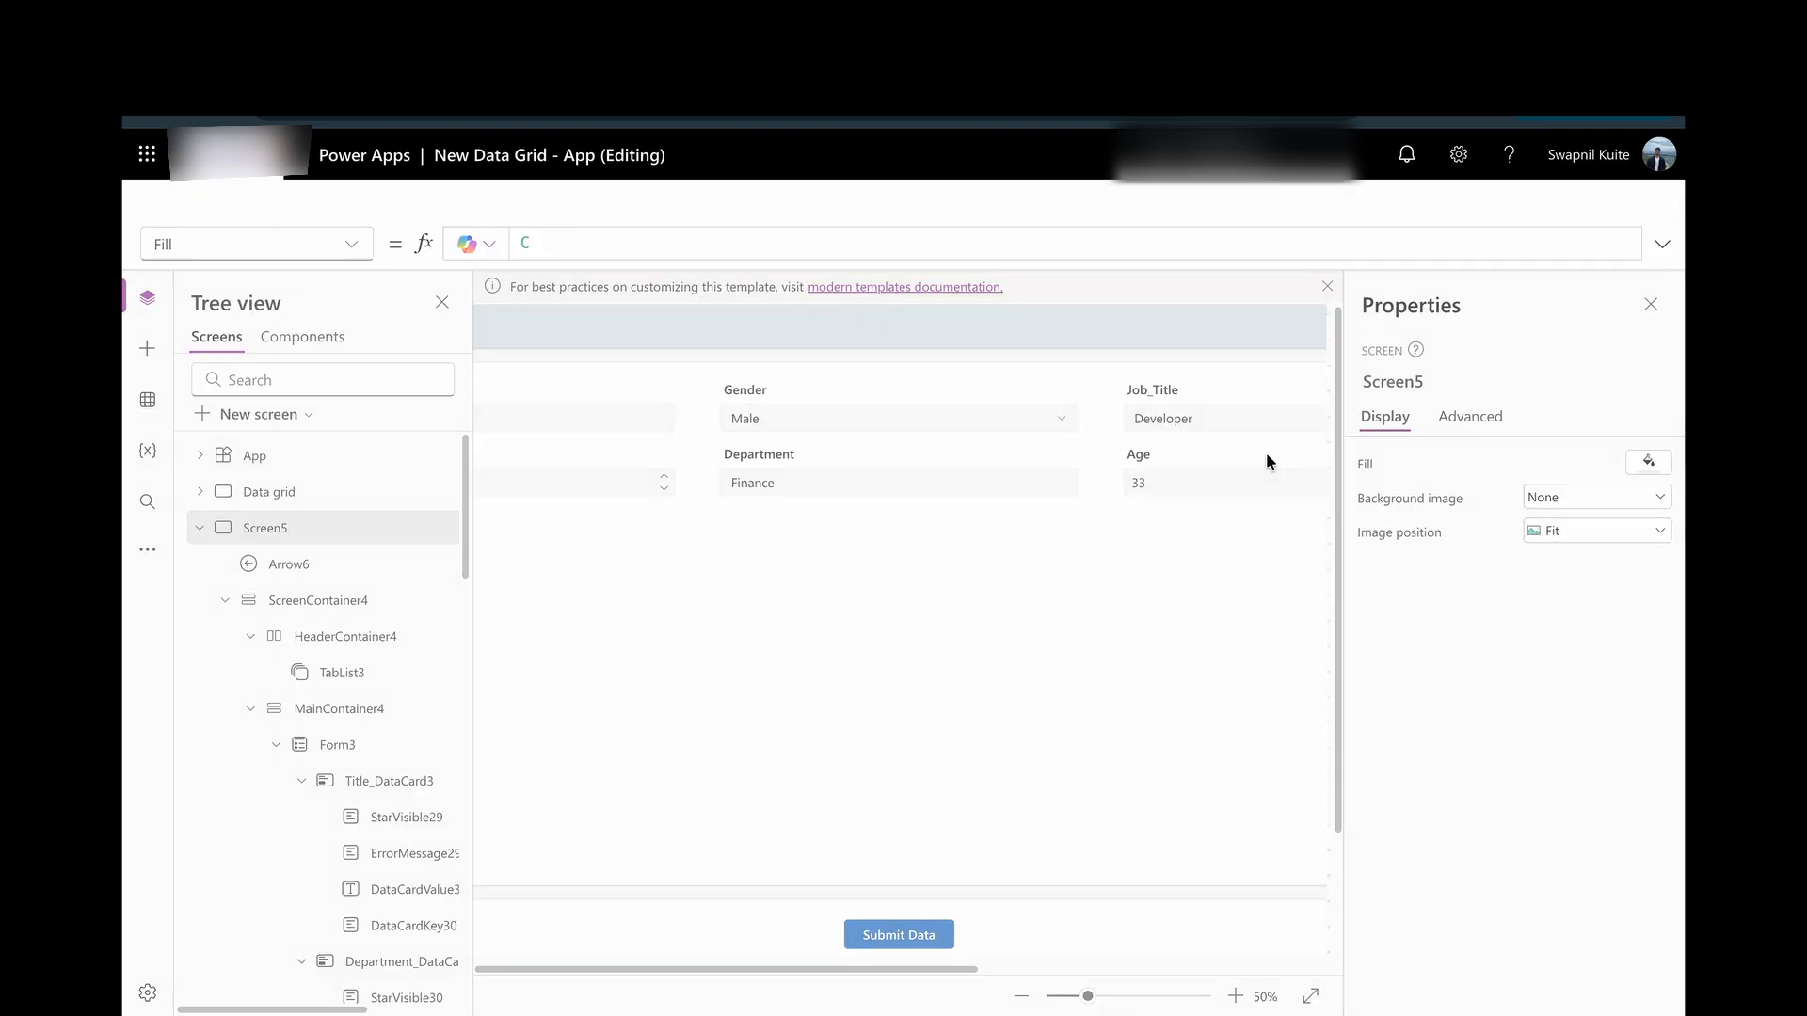
click(1135, 666)
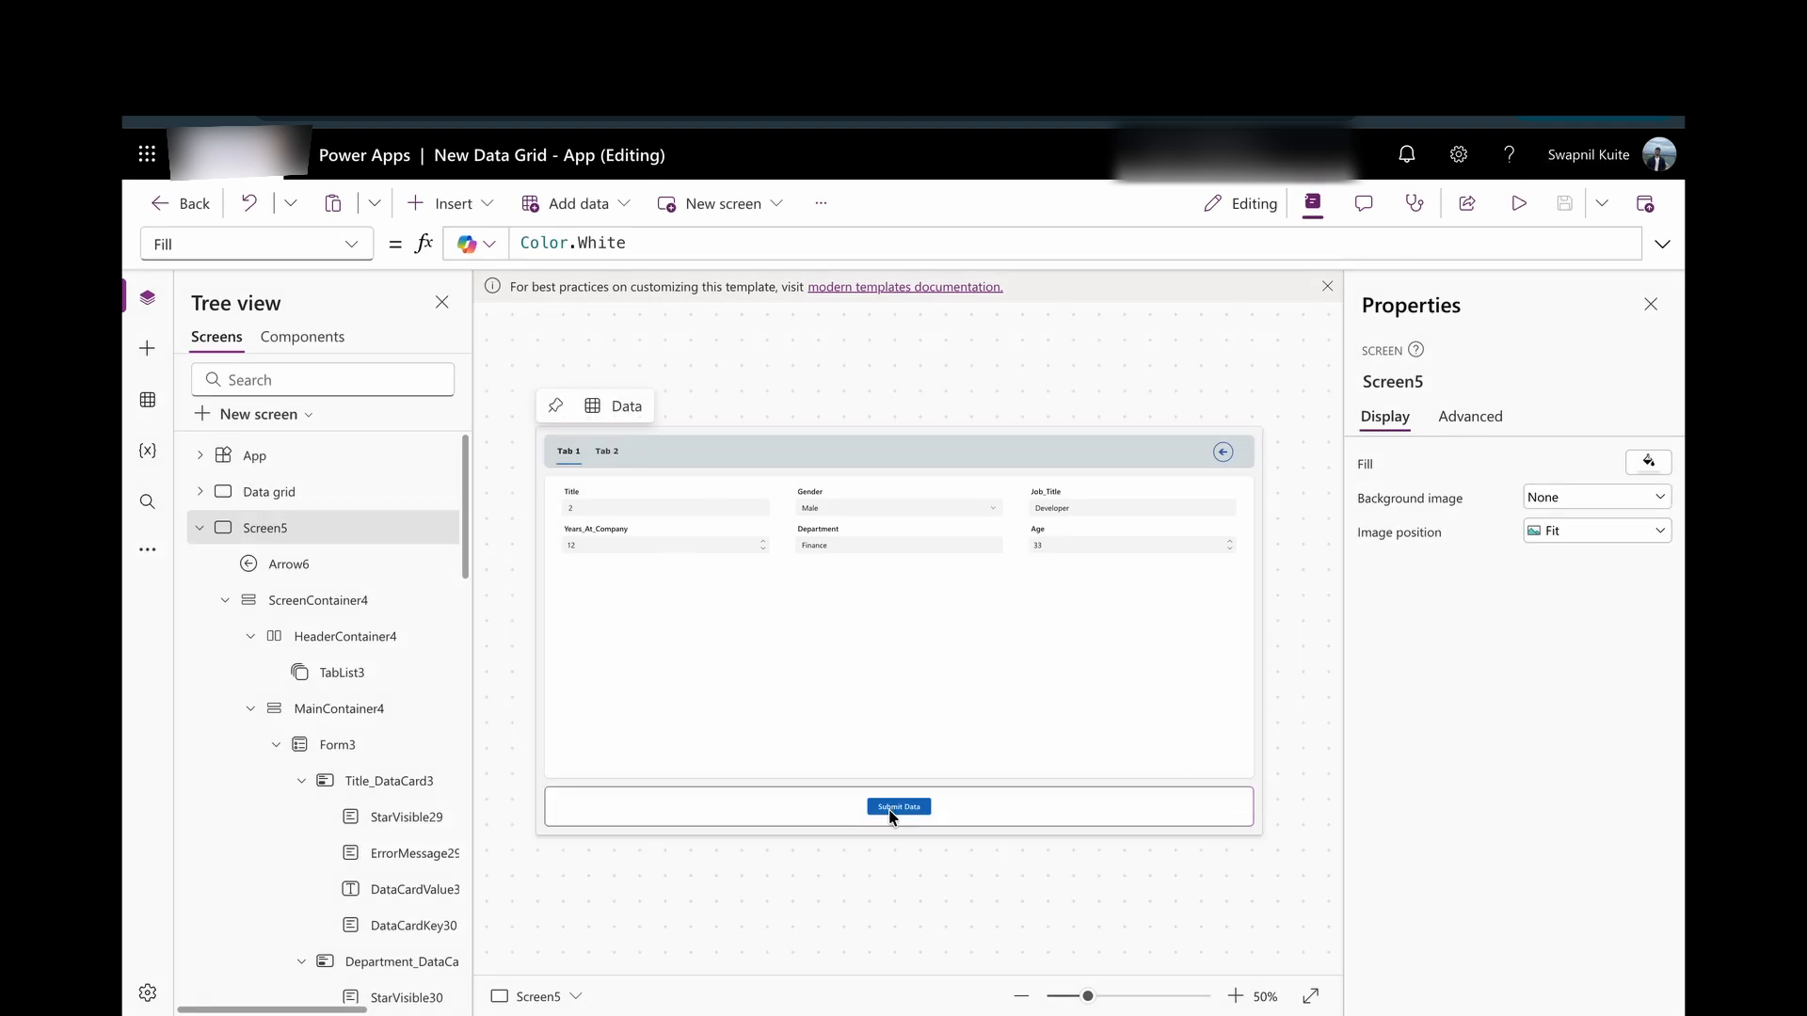
Preview the edit form screen again, check the Submit Data button on Tab 2, and return to editing.
click(605, 452)
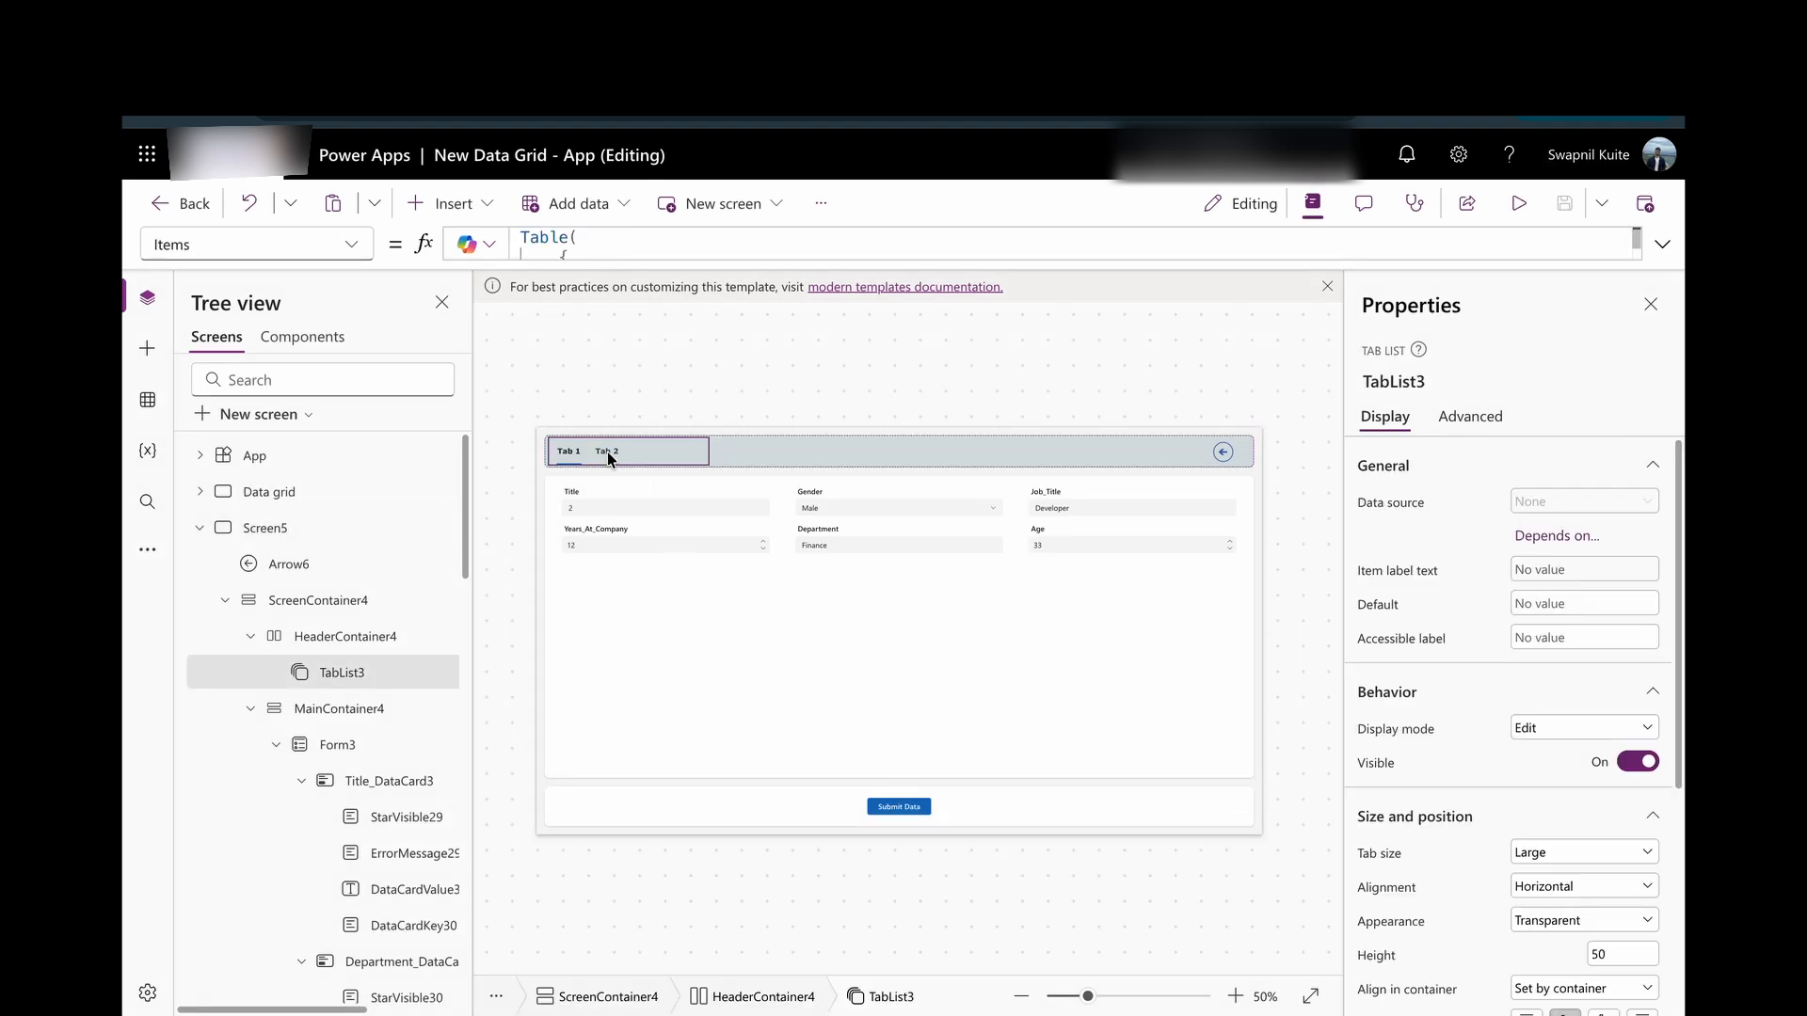
click(1519, 204)
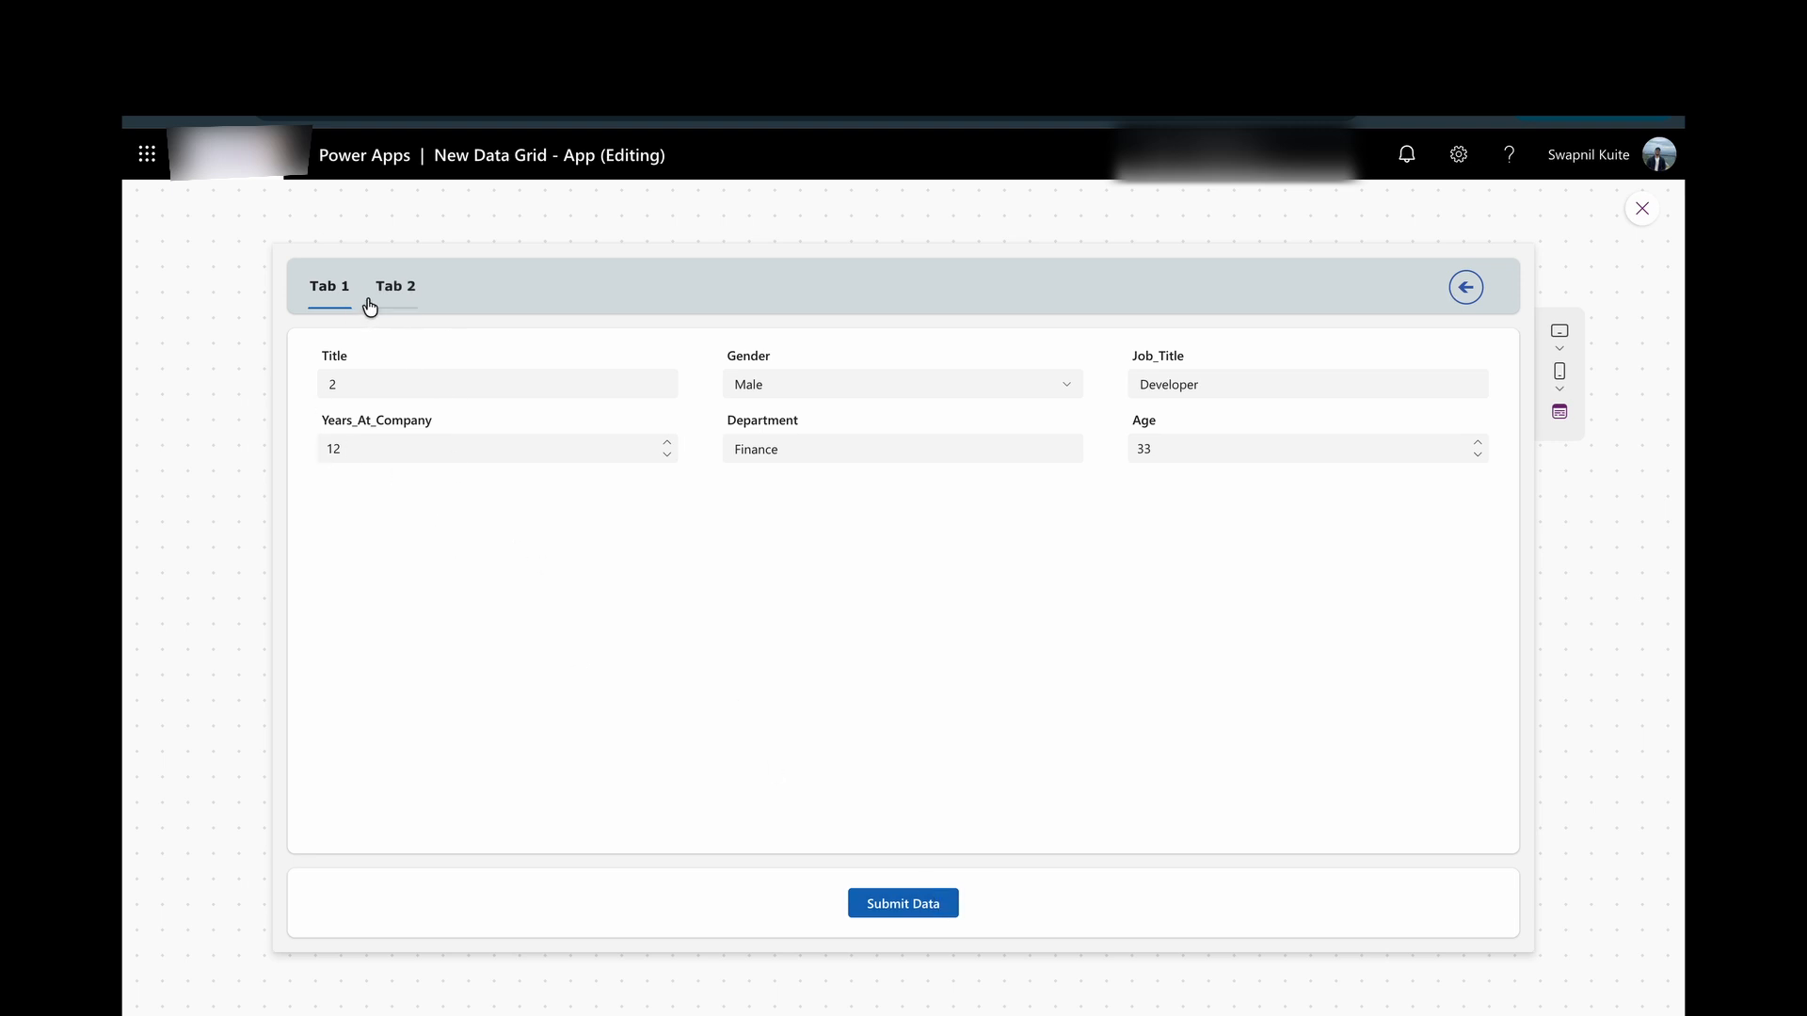
click(403, 287)
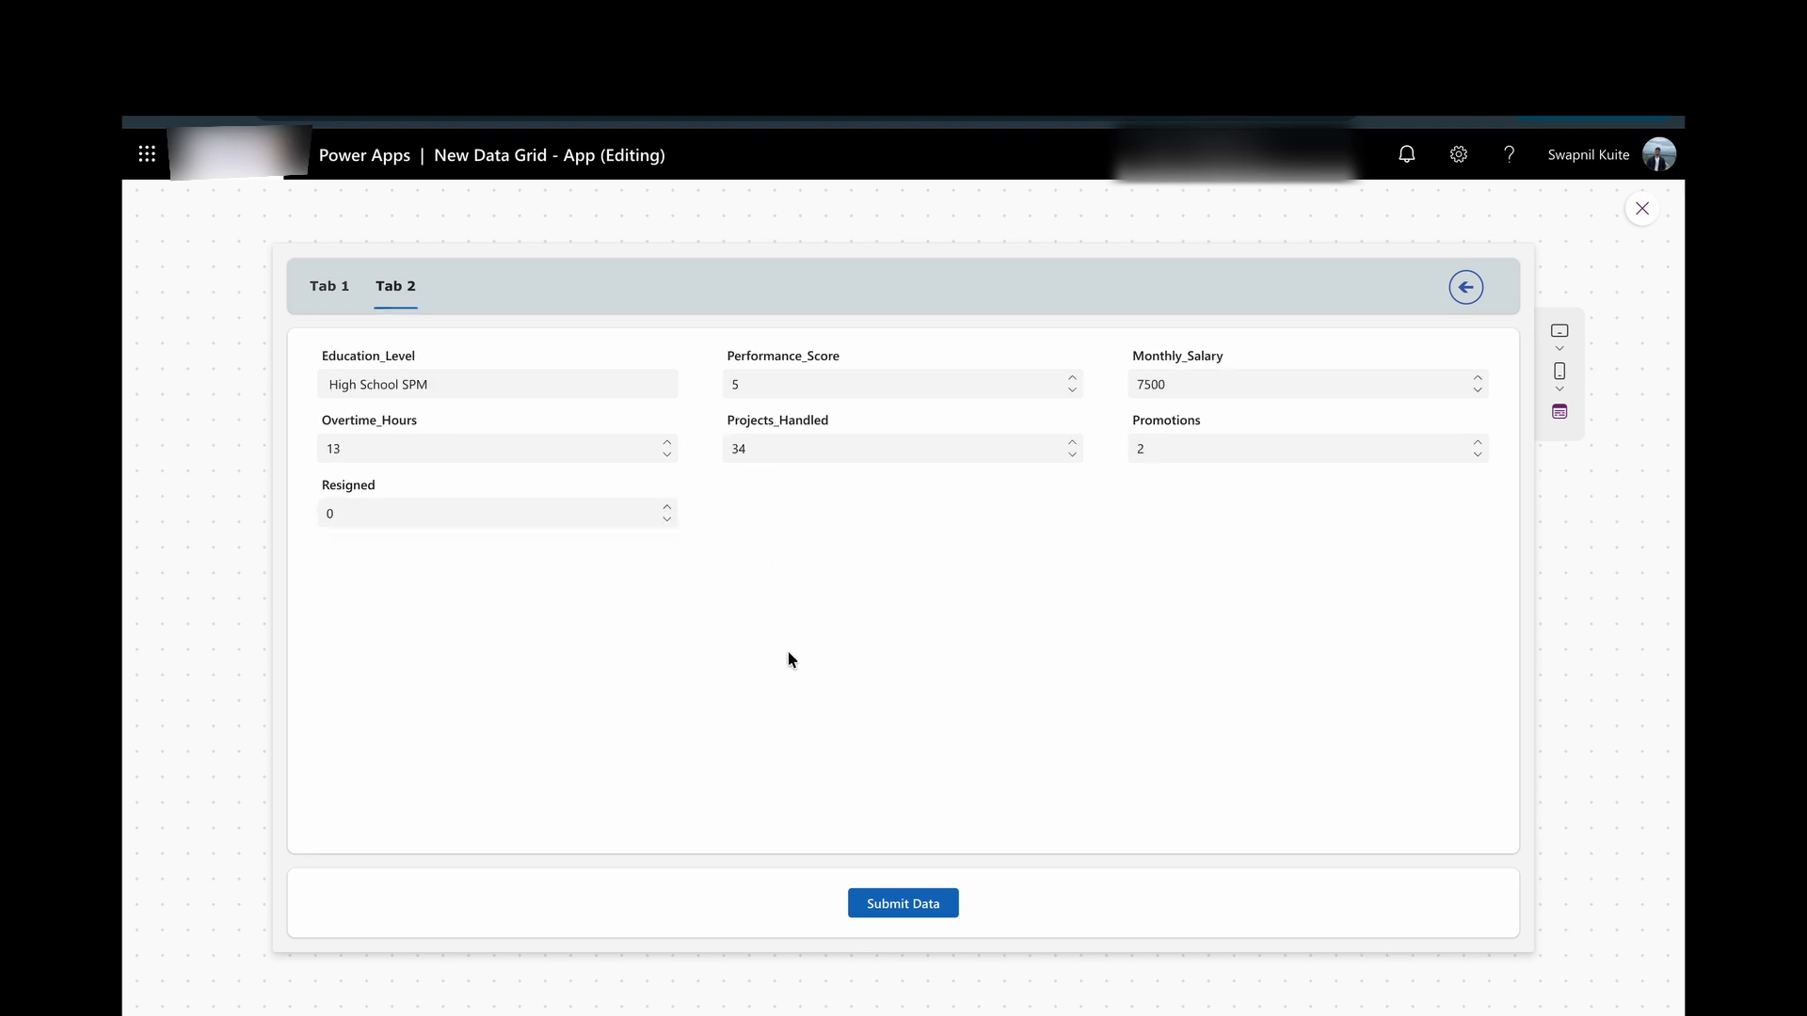
click(1642, 209)
click(1174, 674)
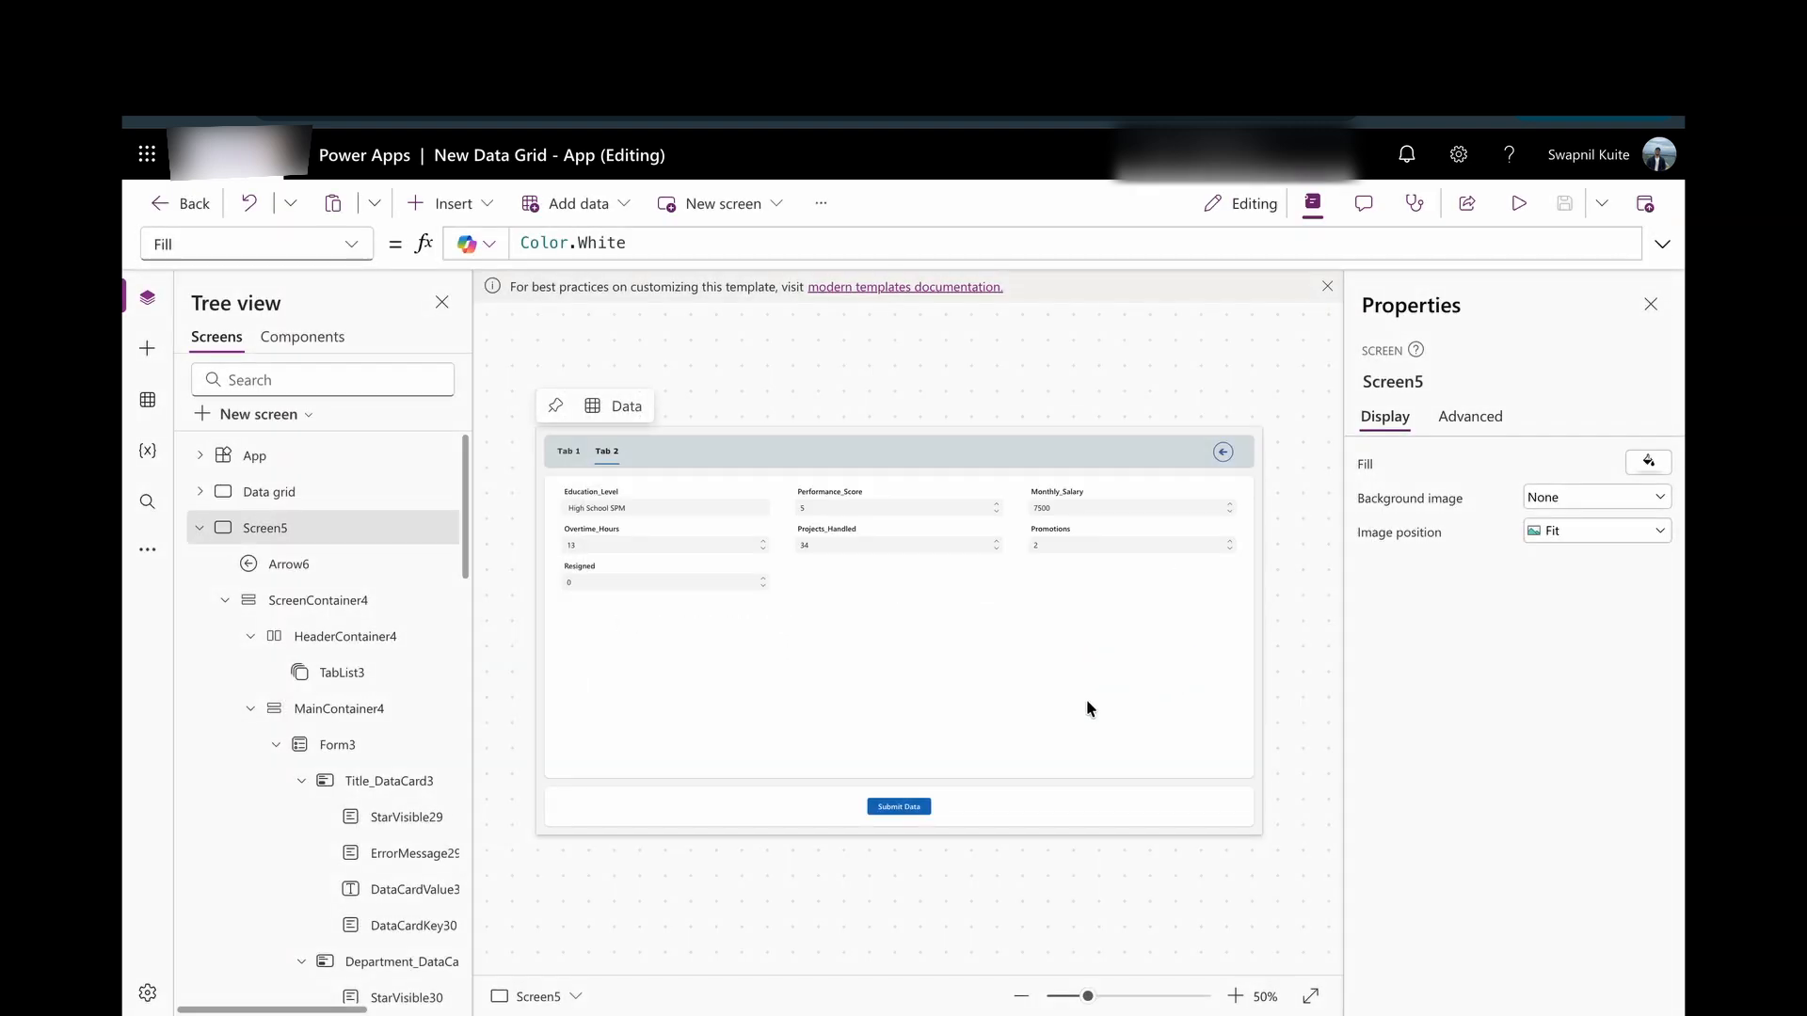
Replace the Submit Data button's DisplayMode formula with an If function testing TabList3.Selected.ID=2.
click(911, 809)
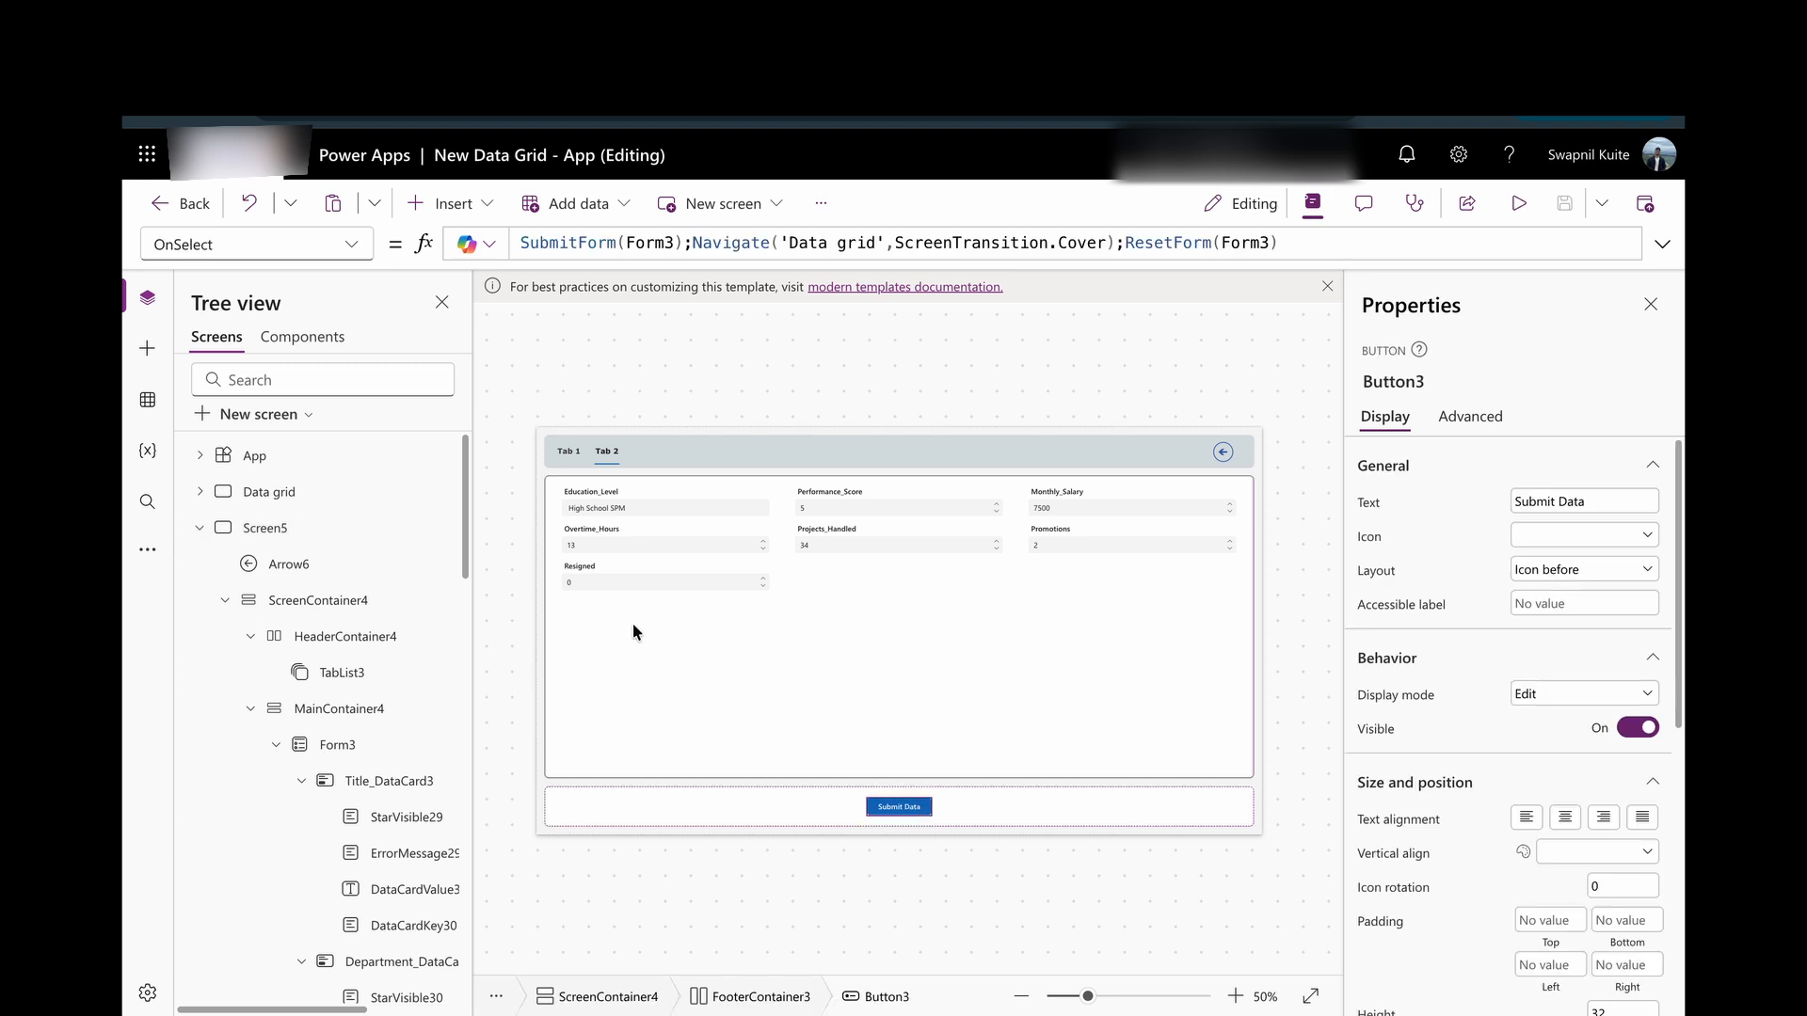
click(350, 246)
scroll(274, 725, down, 1)
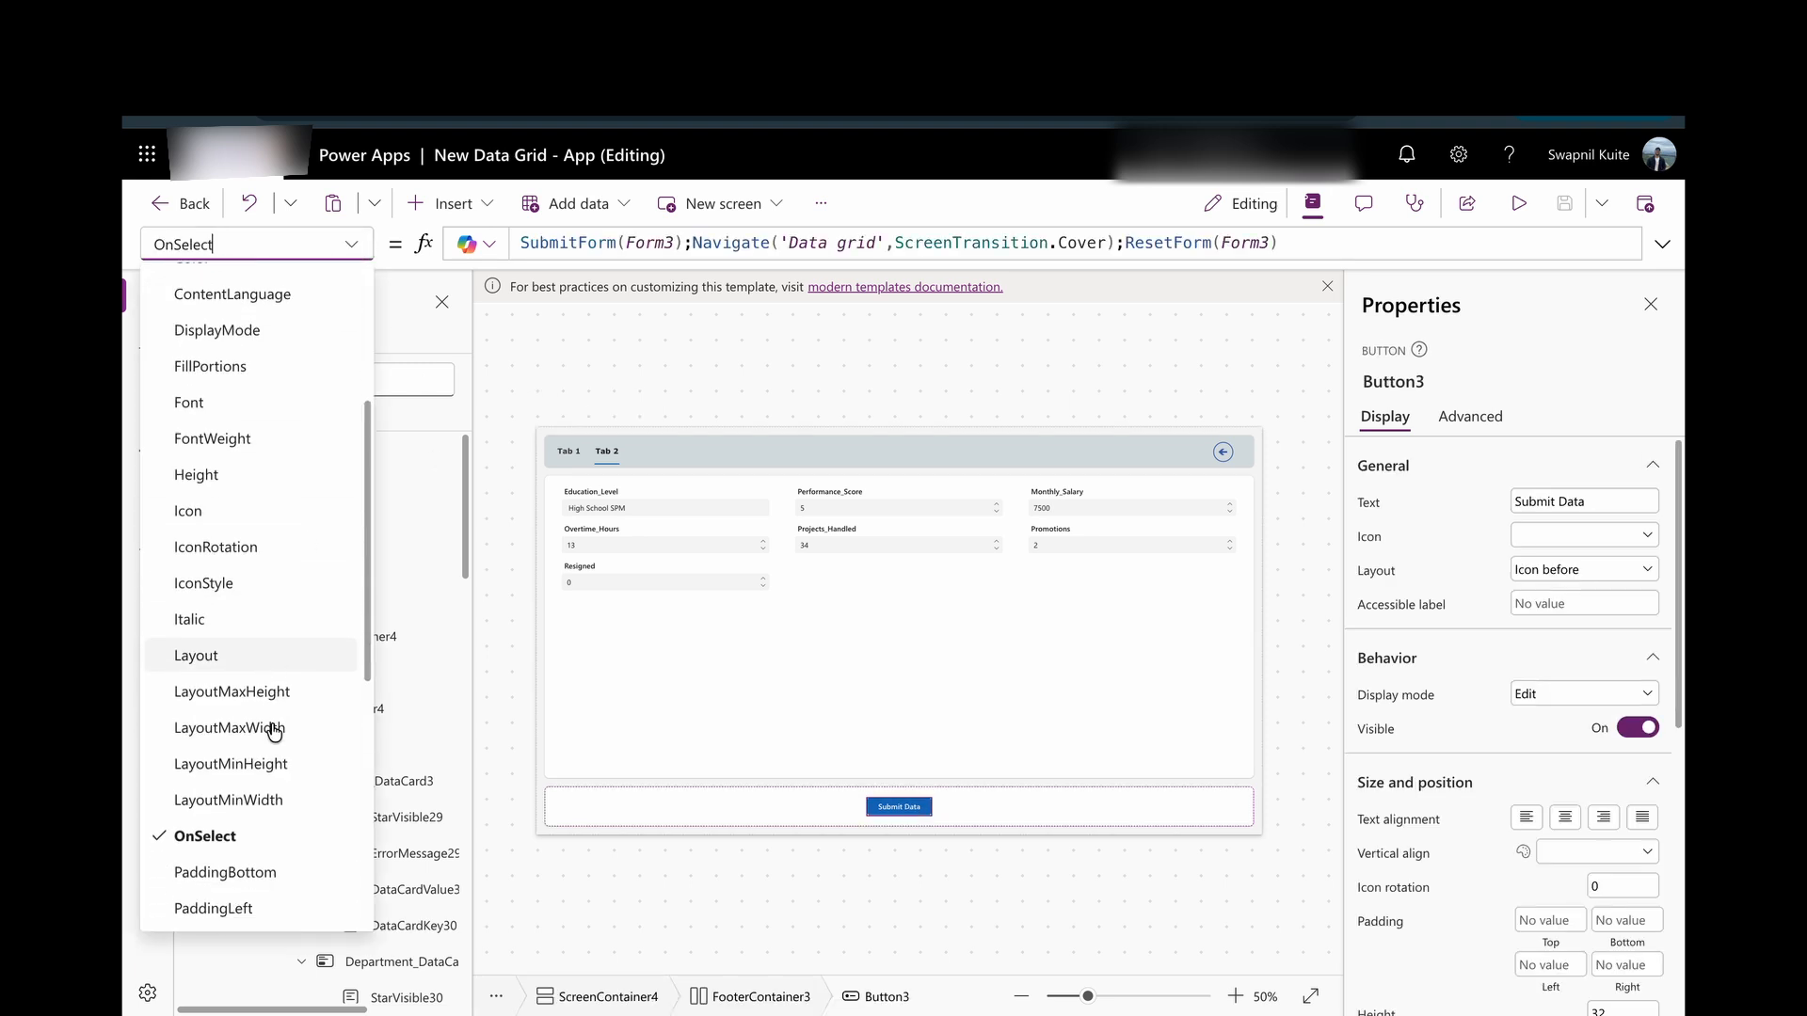
click(237, 374)
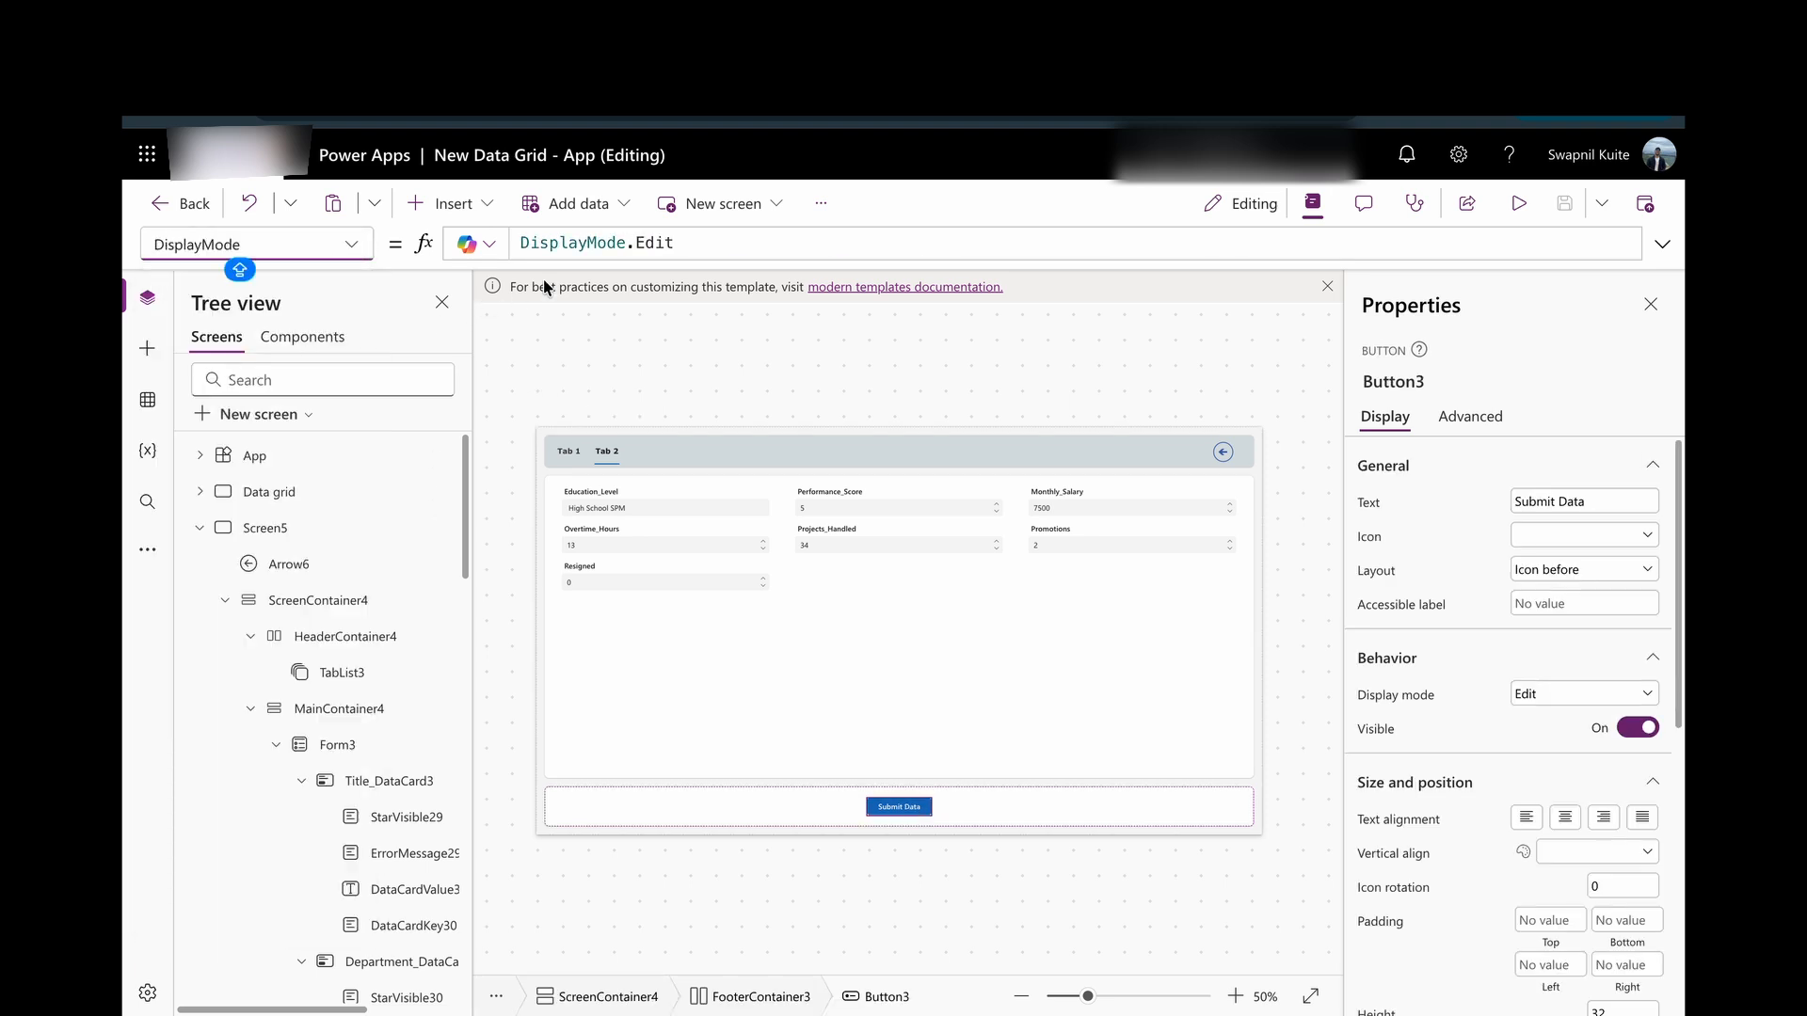
triple_click(611, 239)
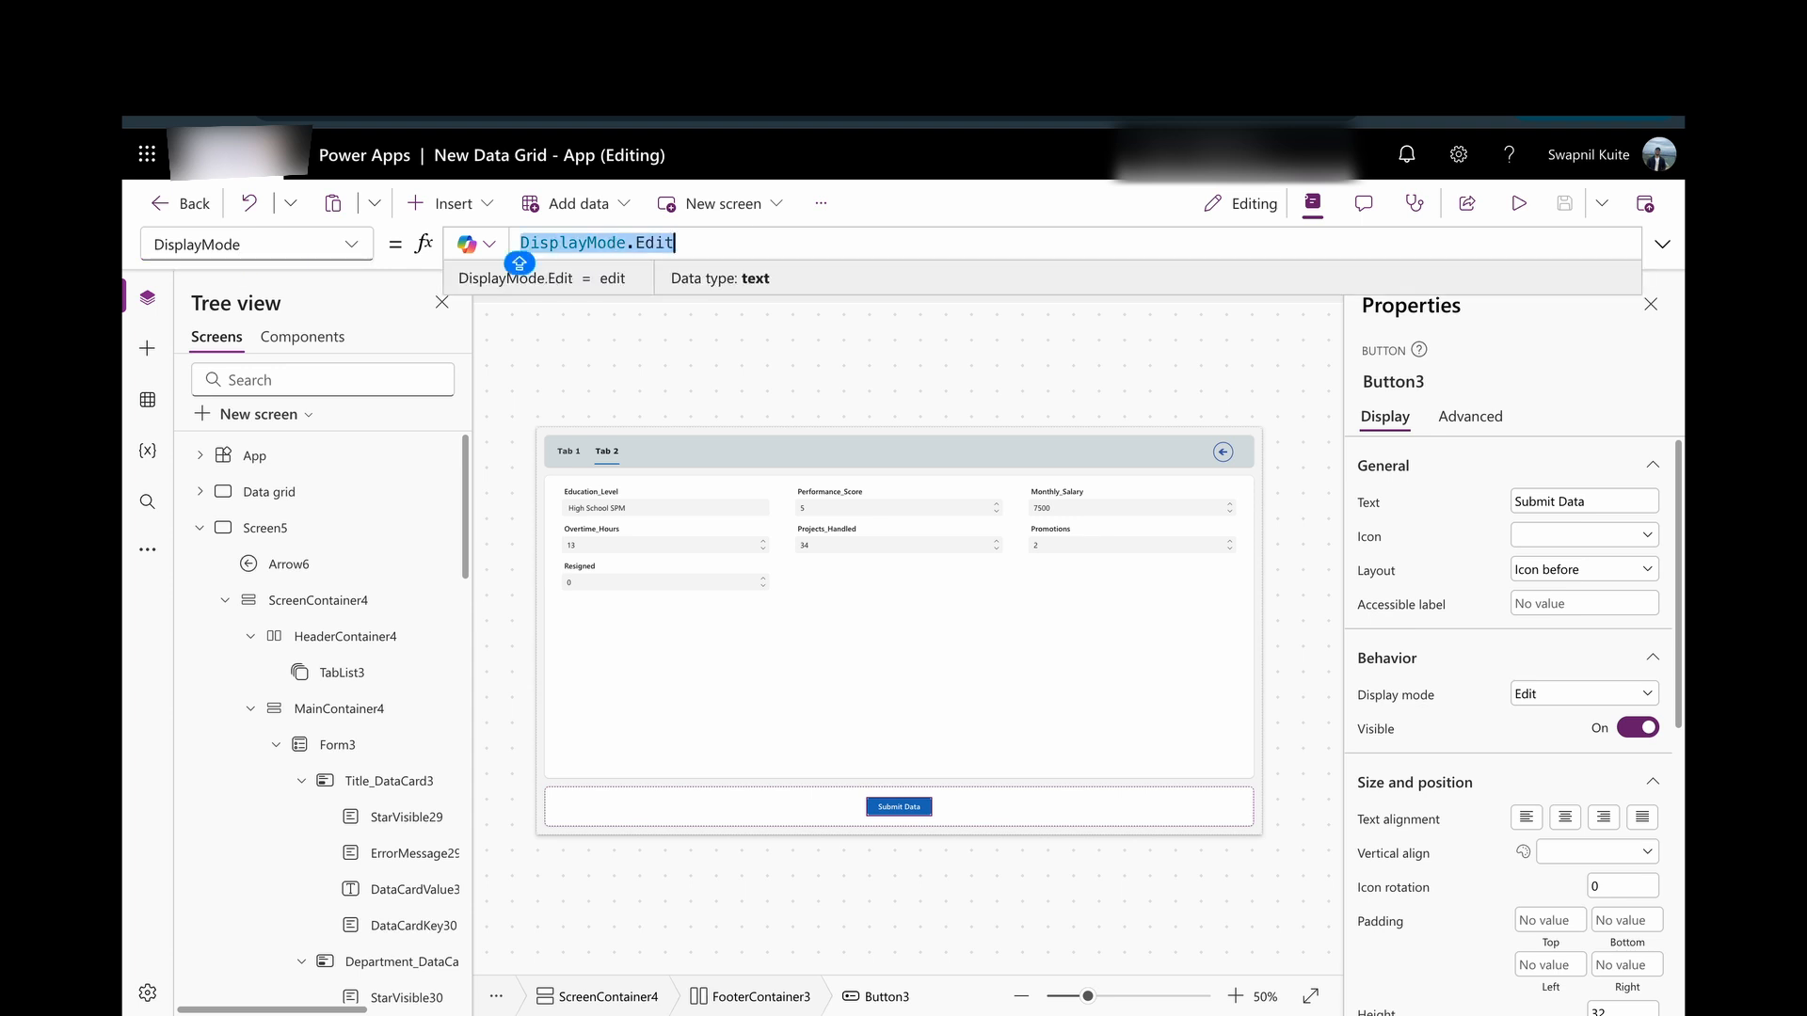
text(IF(TAB)
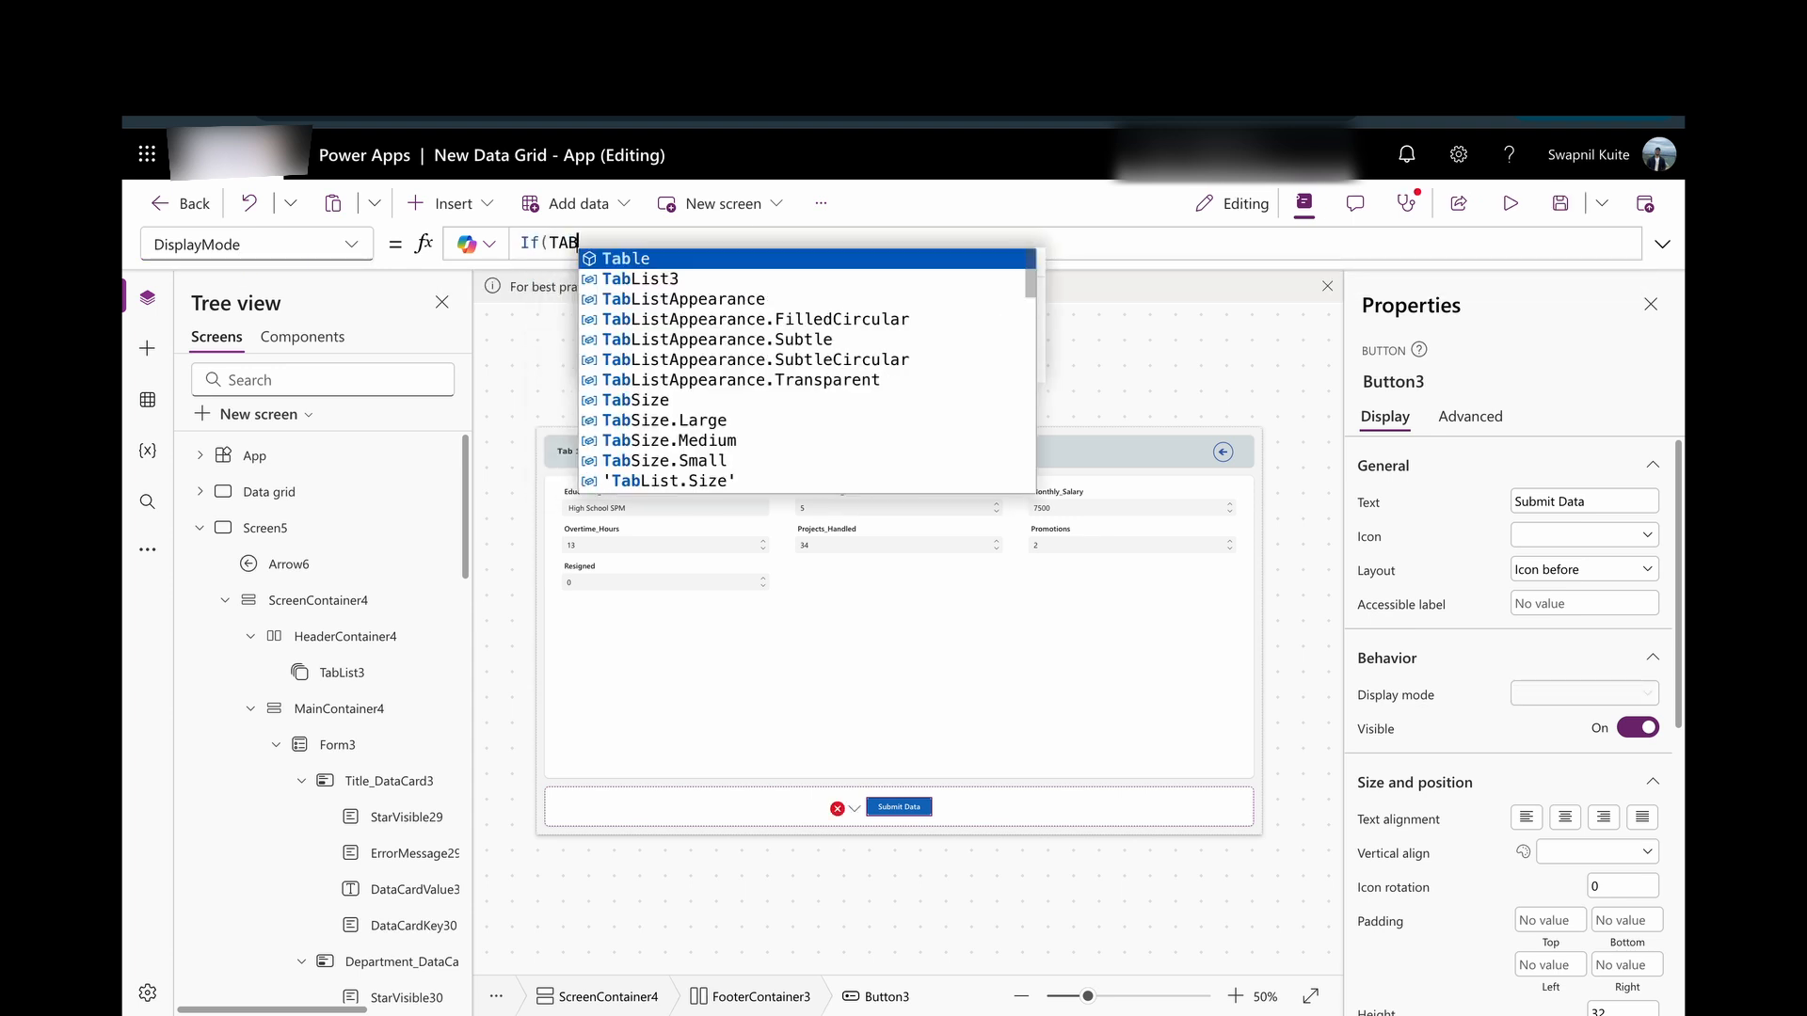
key(Down)
key(Tab)
text(.SELE)
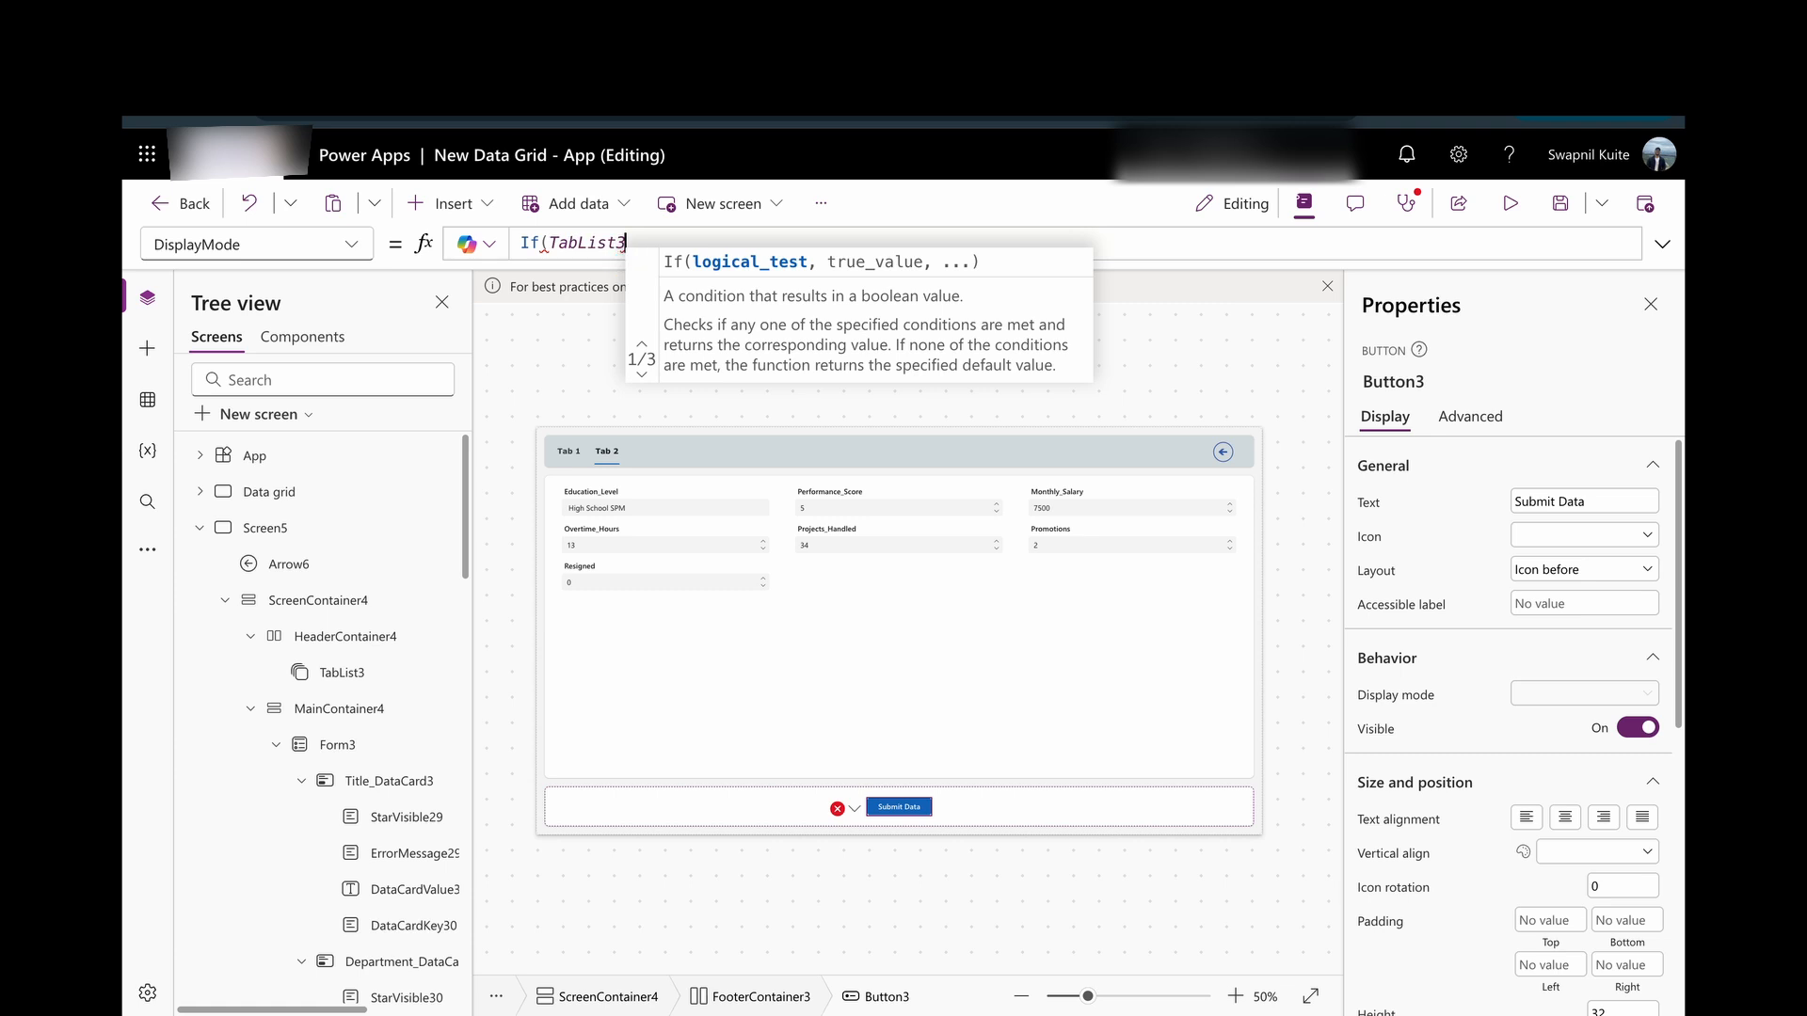
key(Tab)
text(.)
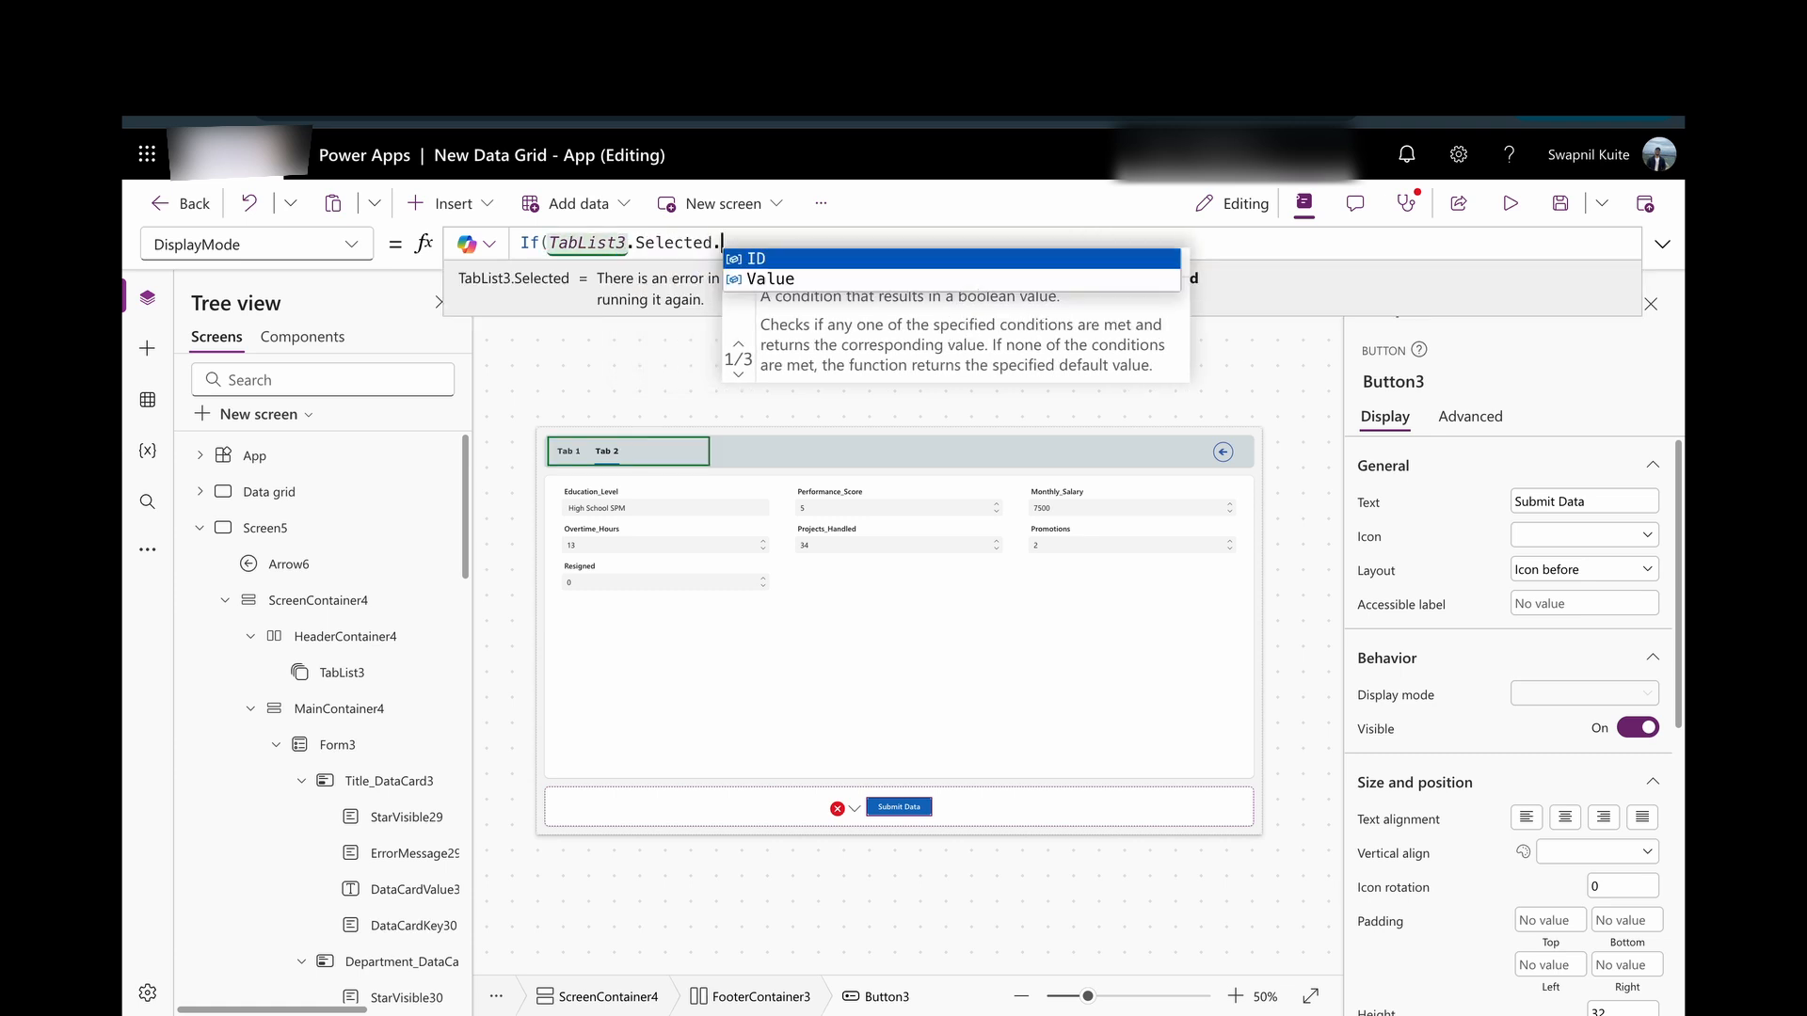
text(ID=2)
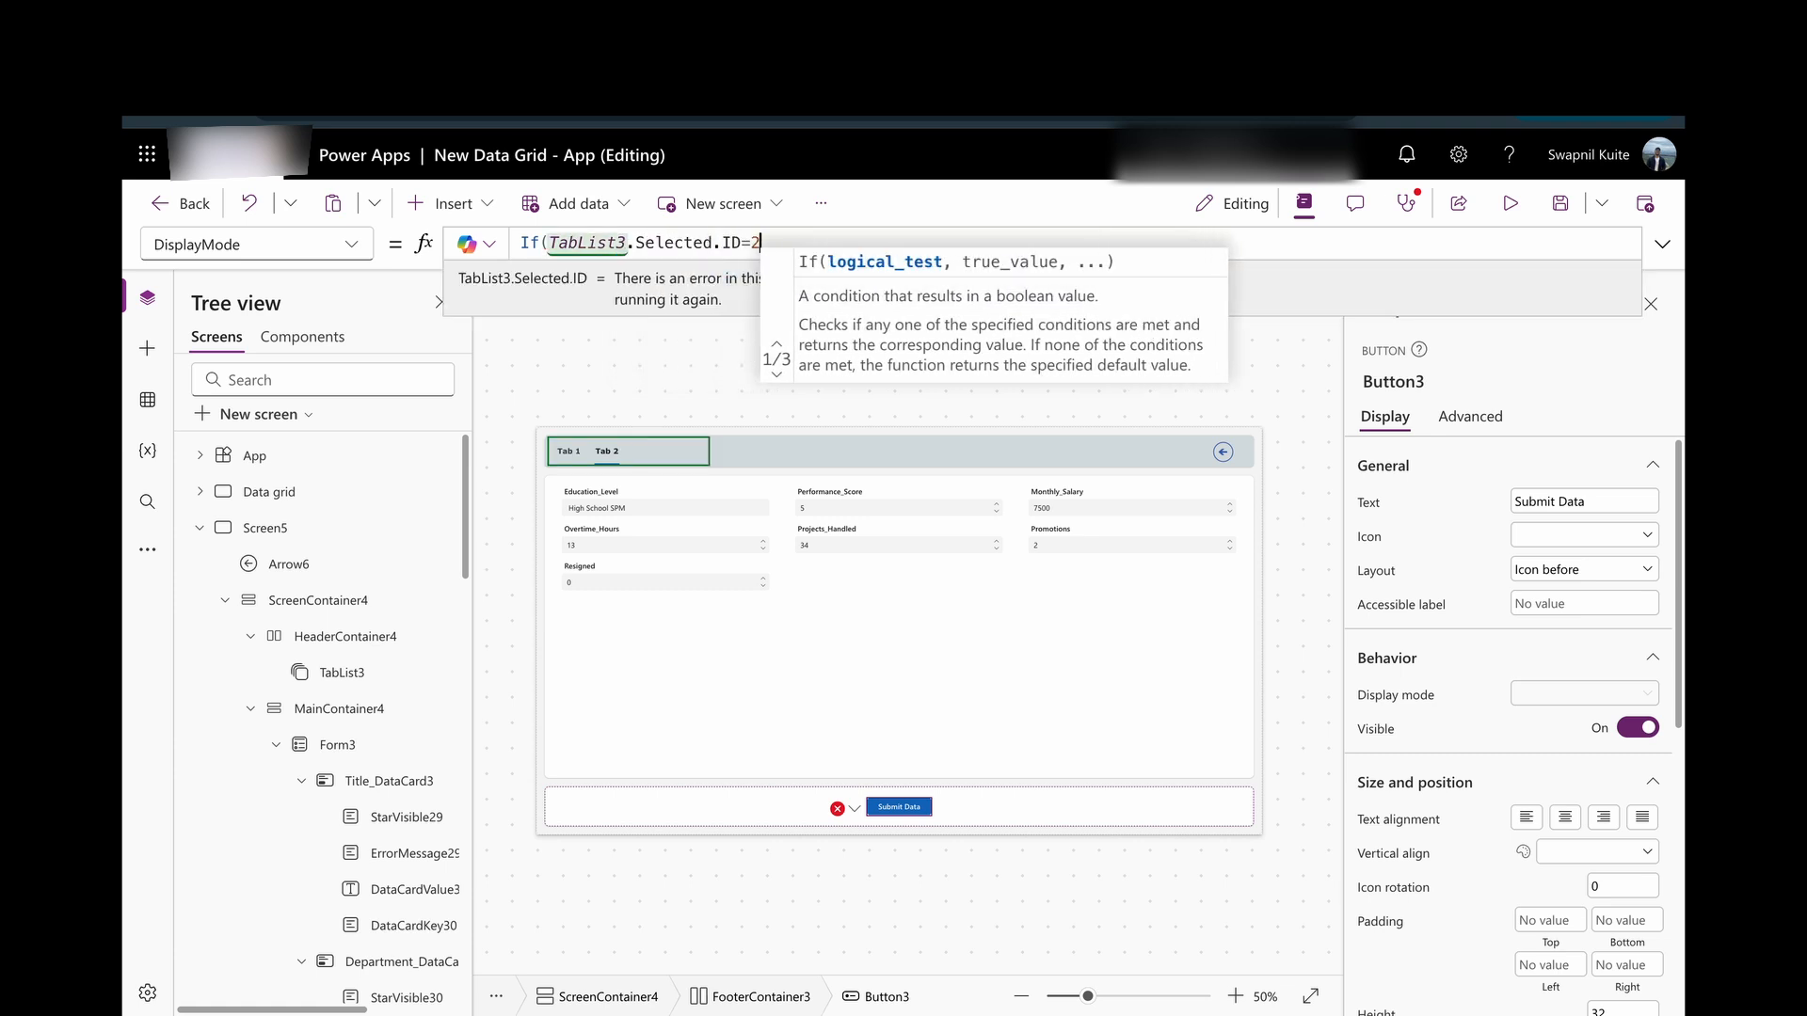
Complete the Submit Data button's If formula with DisplayMode.Edit as the true value and DisplayMode.Disabled as the else value.
text(,DISPL)
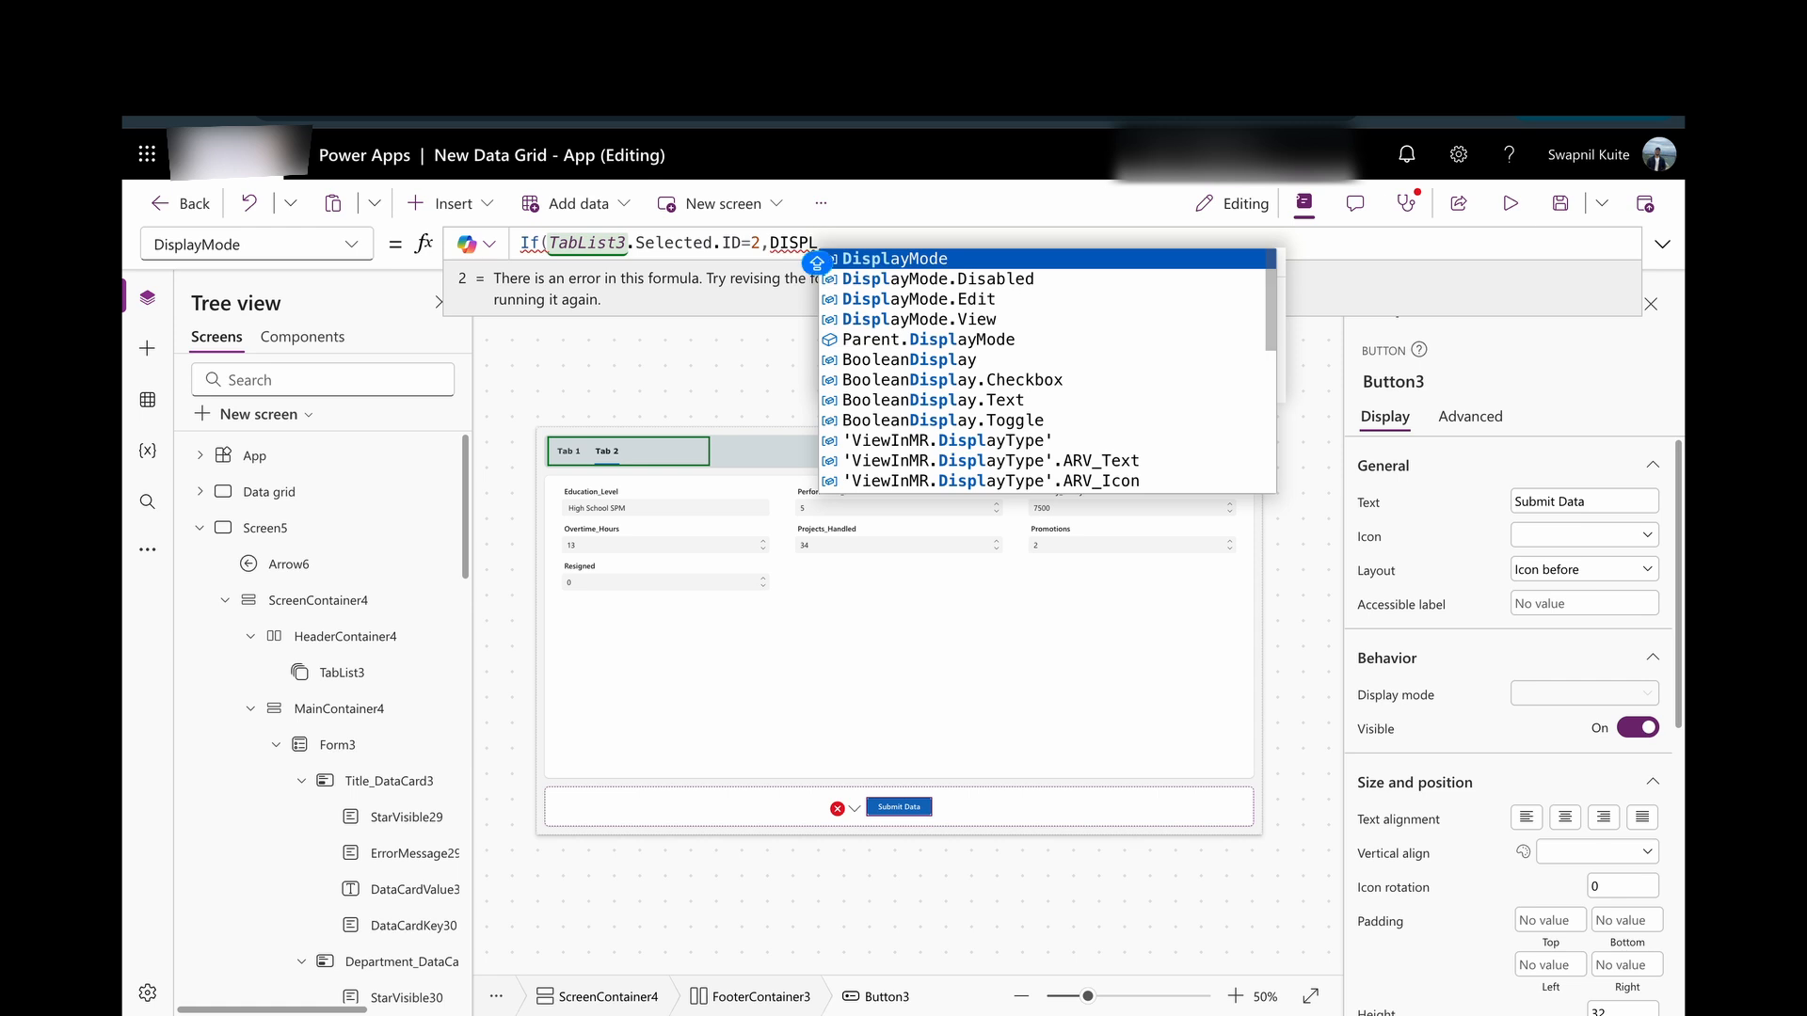
key(Tab)
text(,)
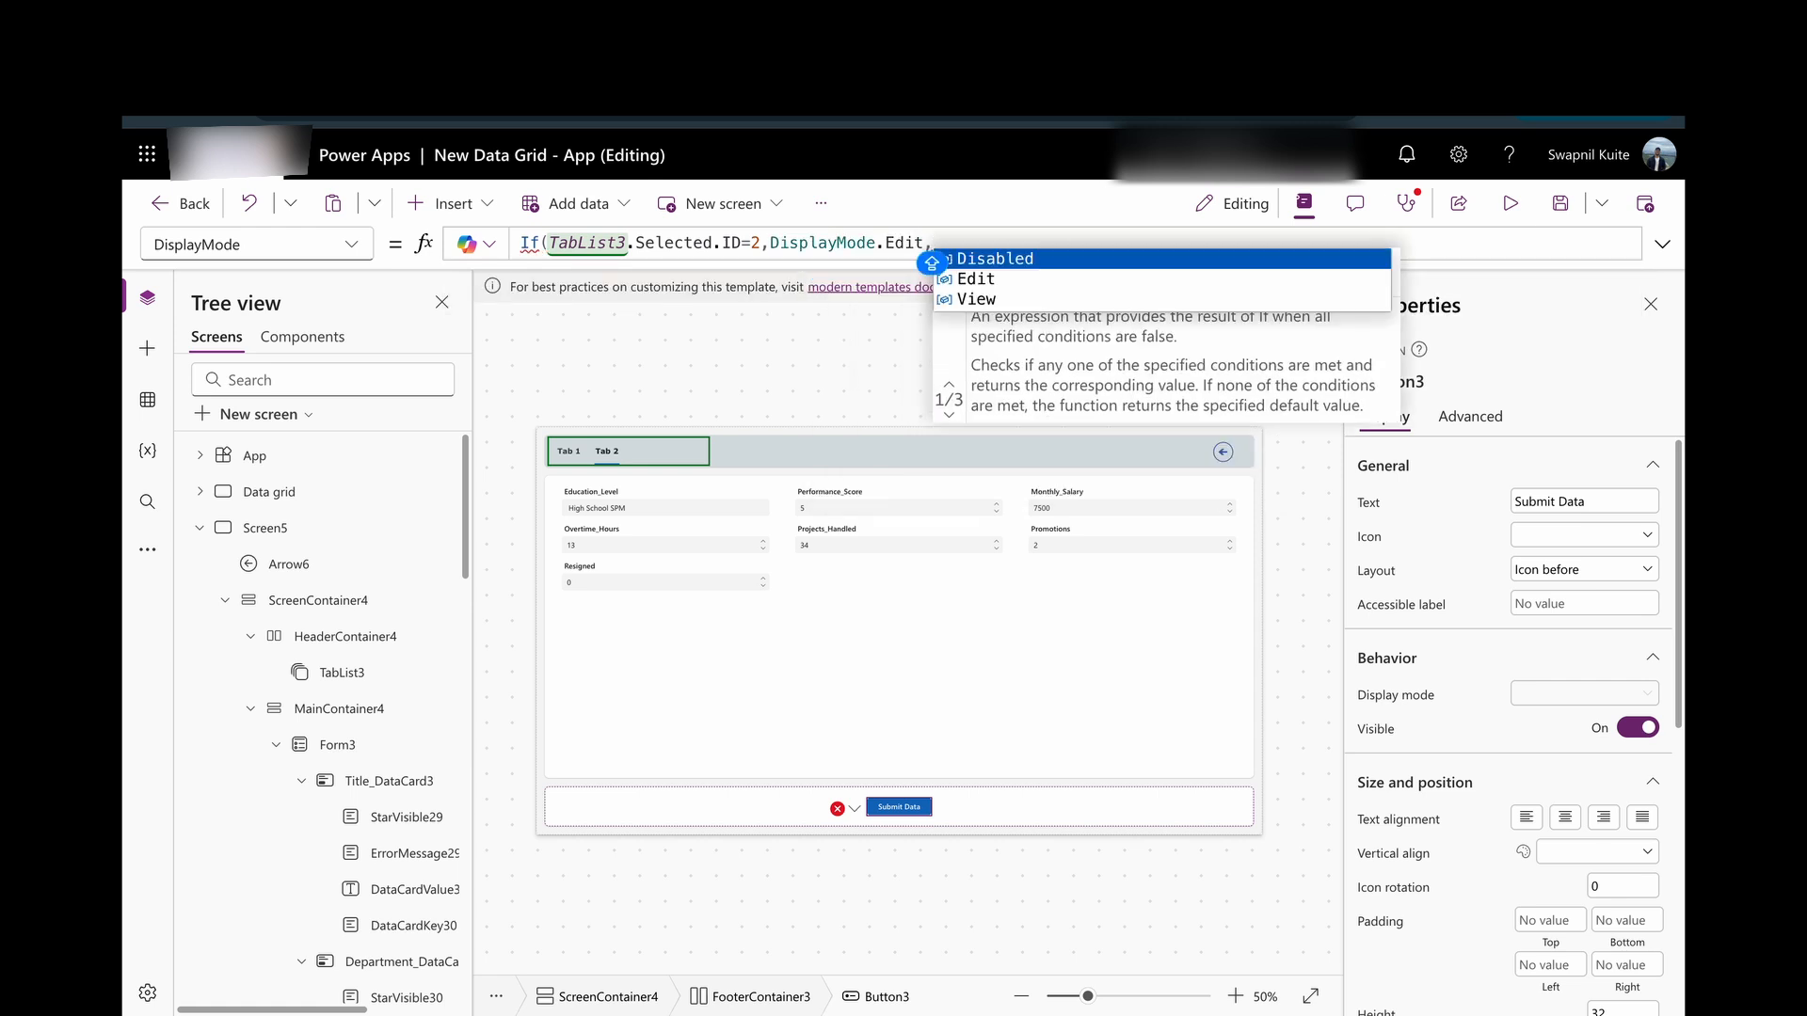
key(Tab)
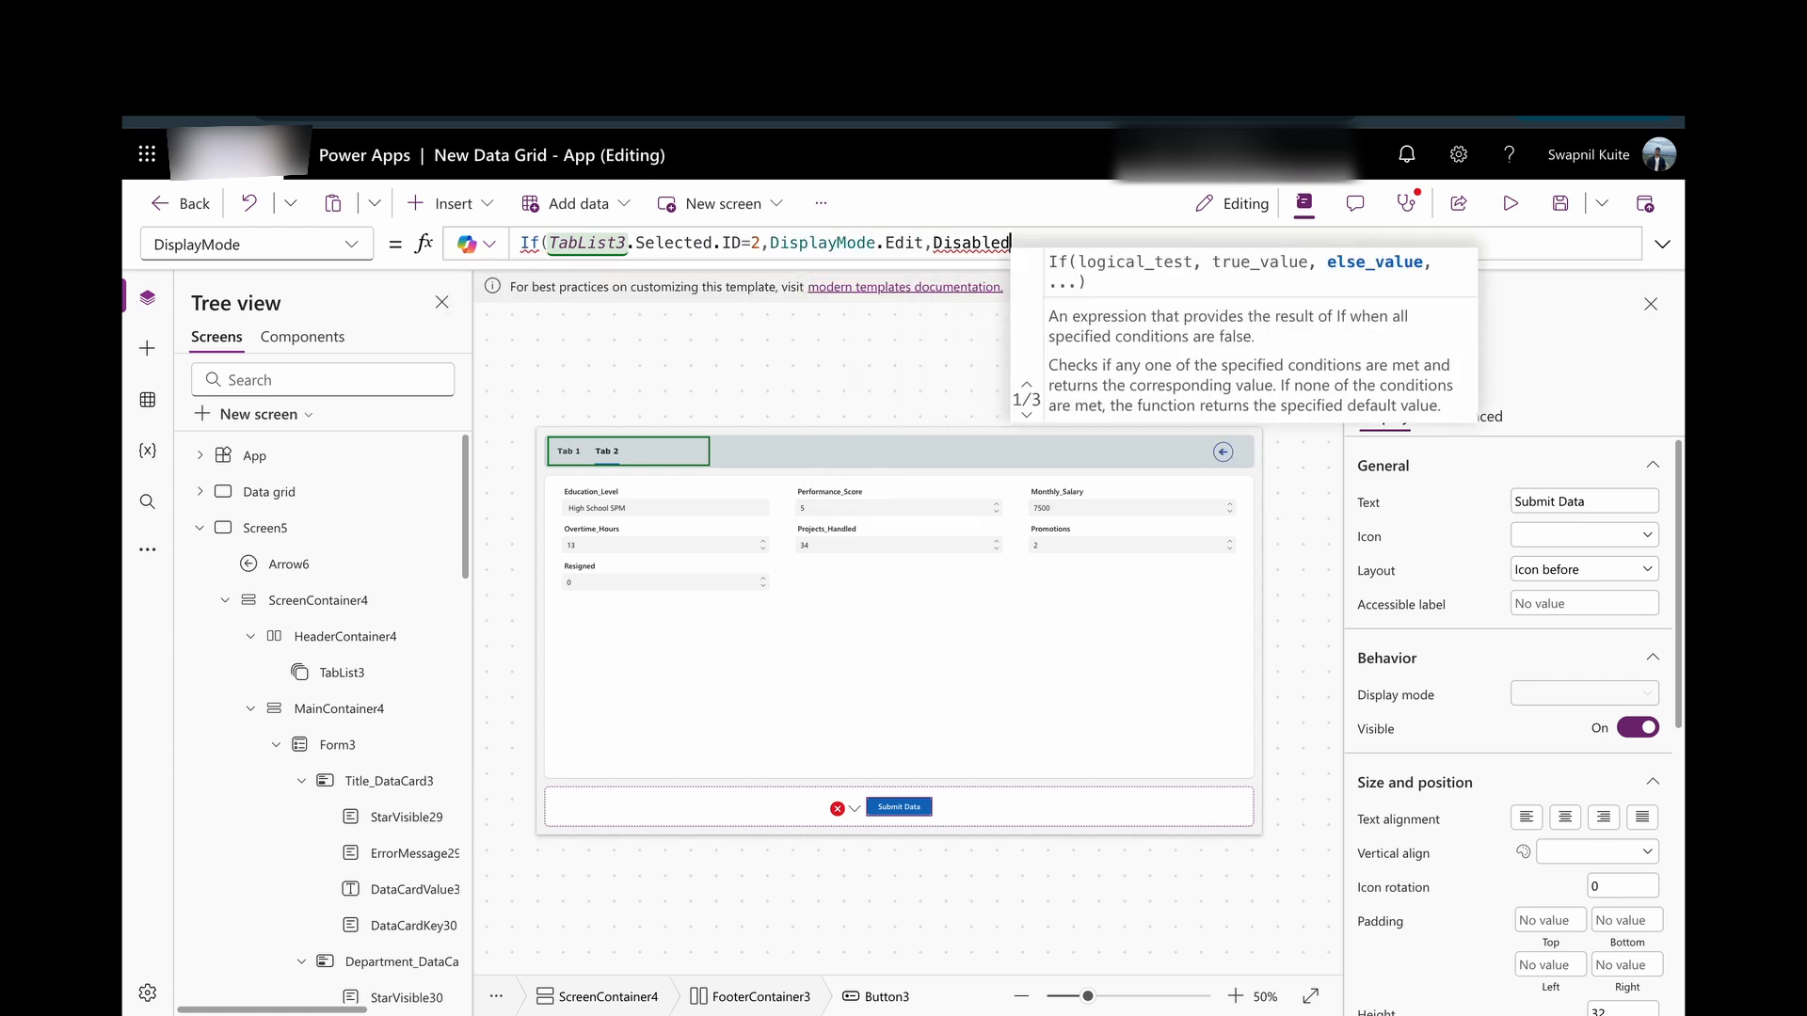
text())
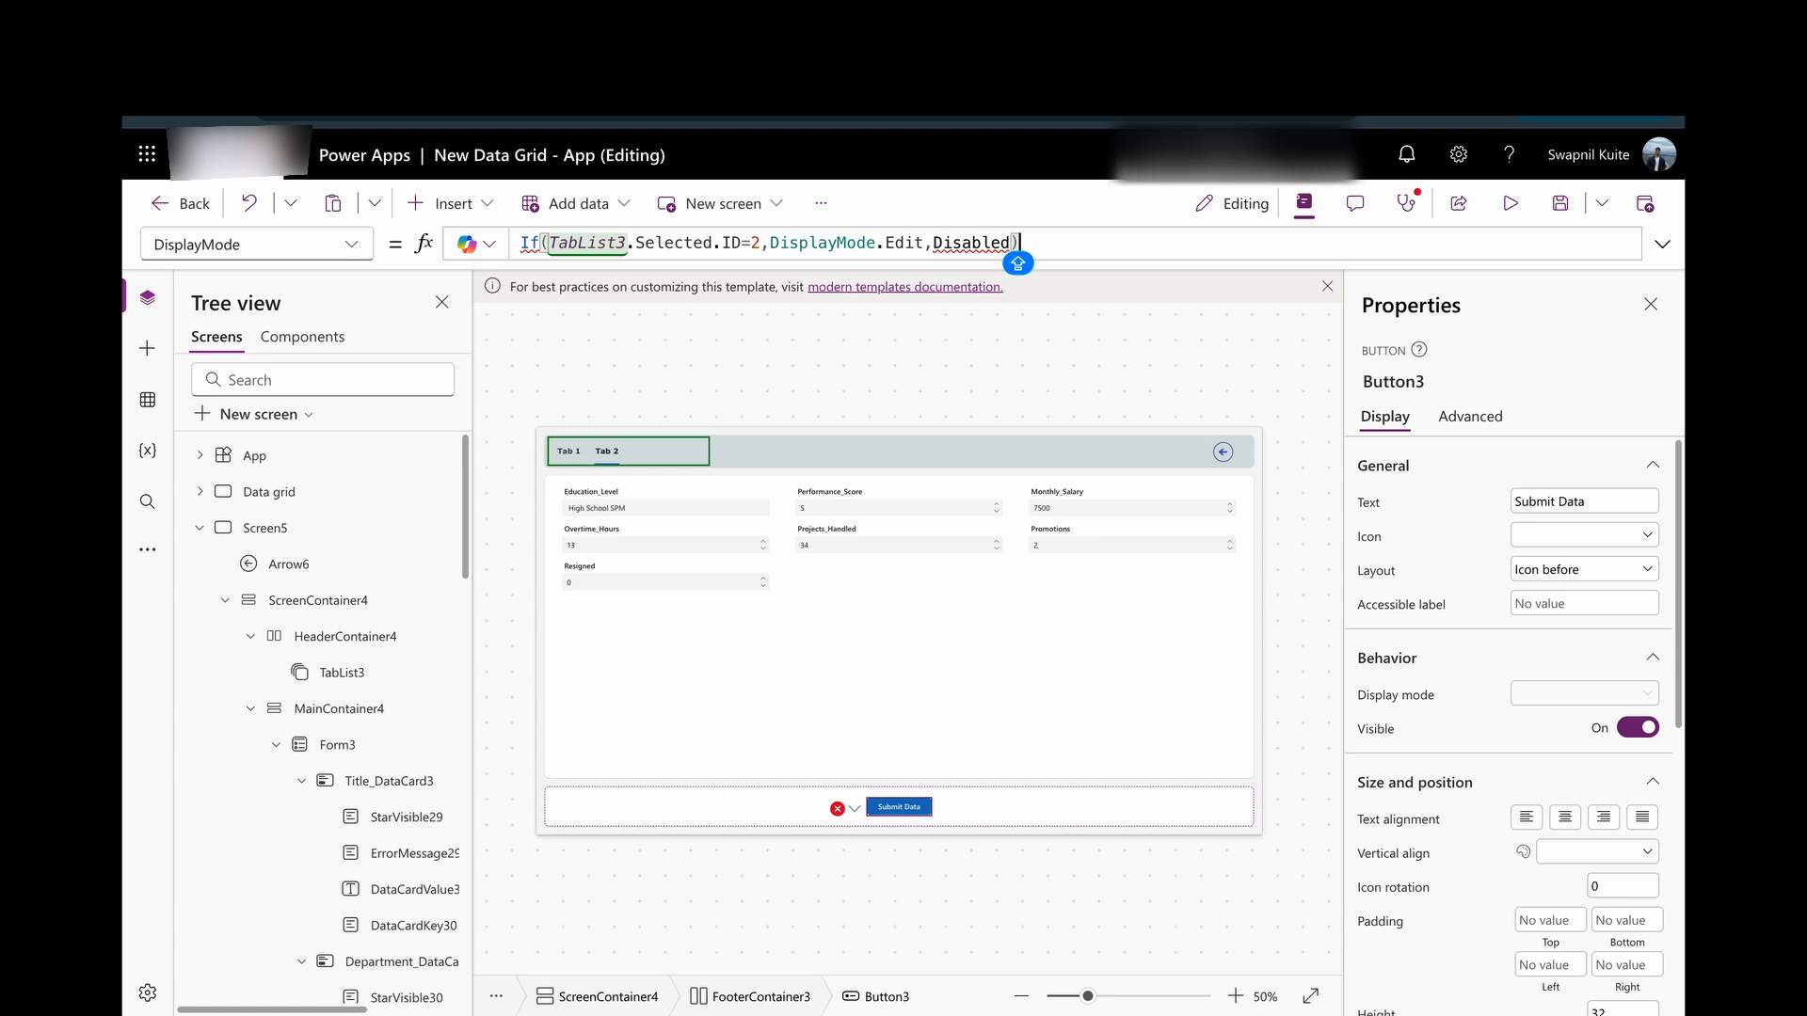
key(BackSpace)
key(BackSpace)
key(BackSpace)
key(BackSpace)
key(BackSpace)
key(BackSpace)
key(BackSpace)
key(BackSpace)
key(BackSpace)
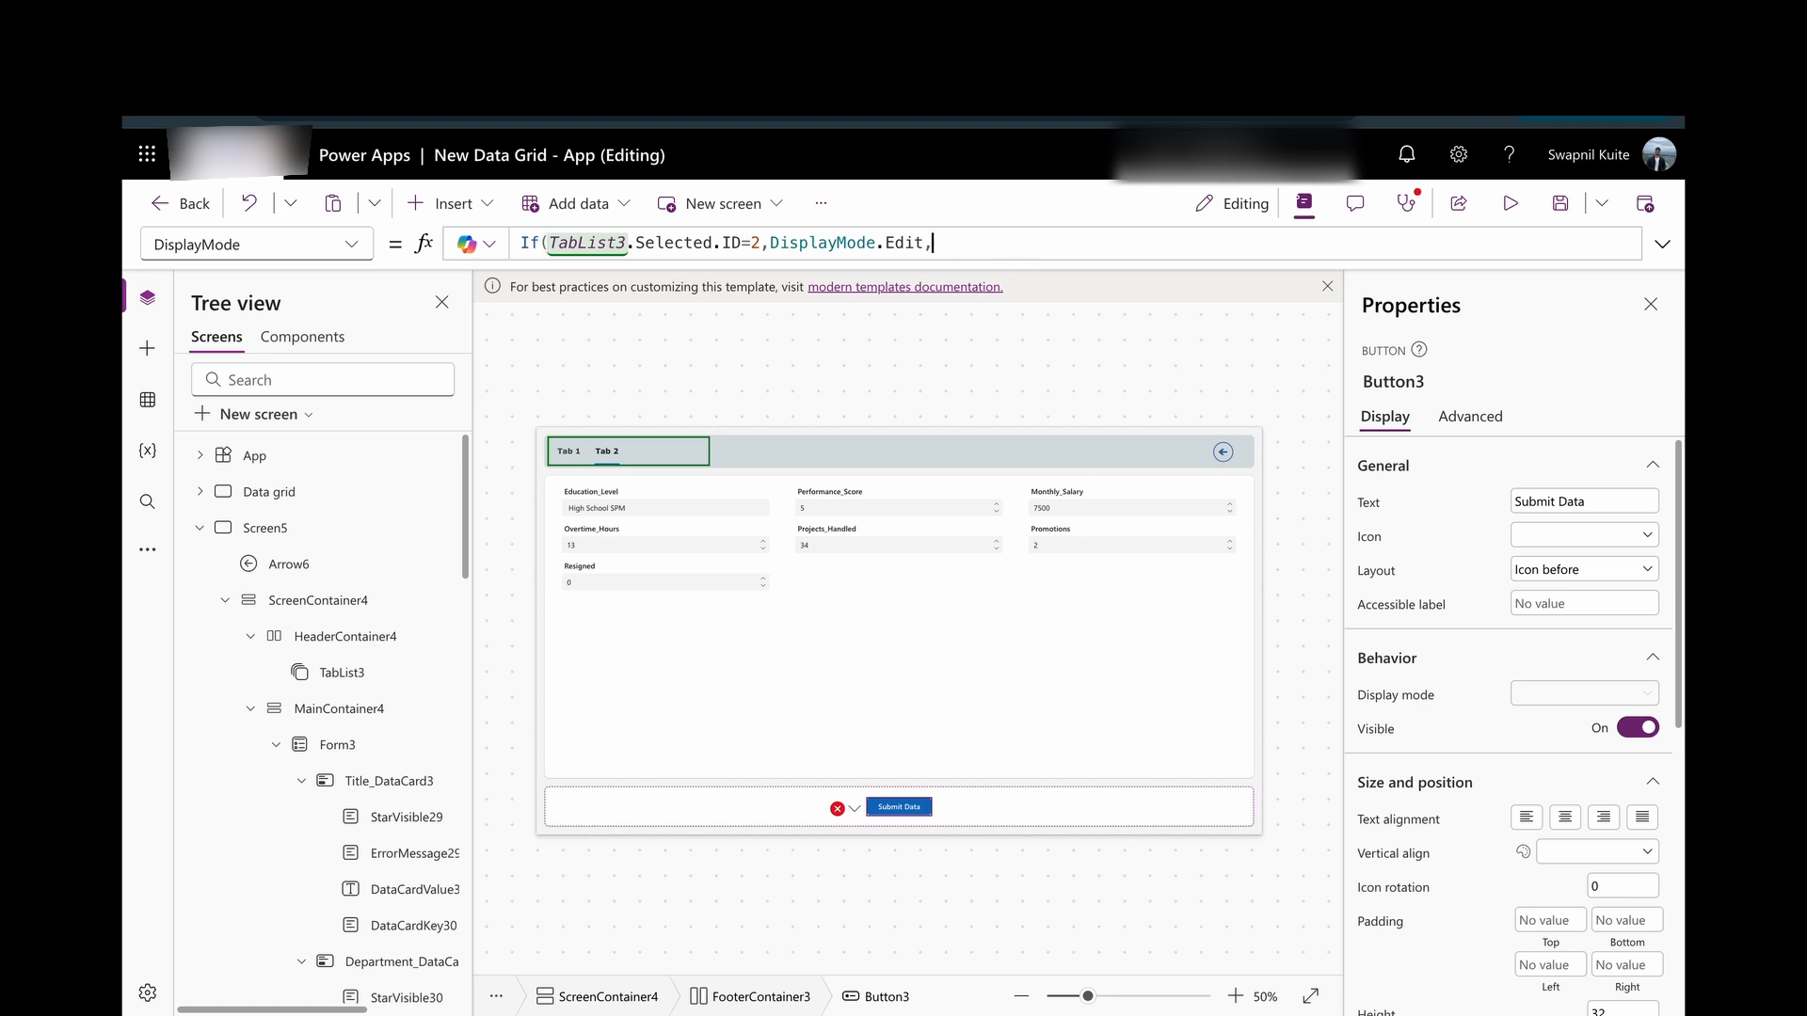
text(DisplayMode.Disabled)
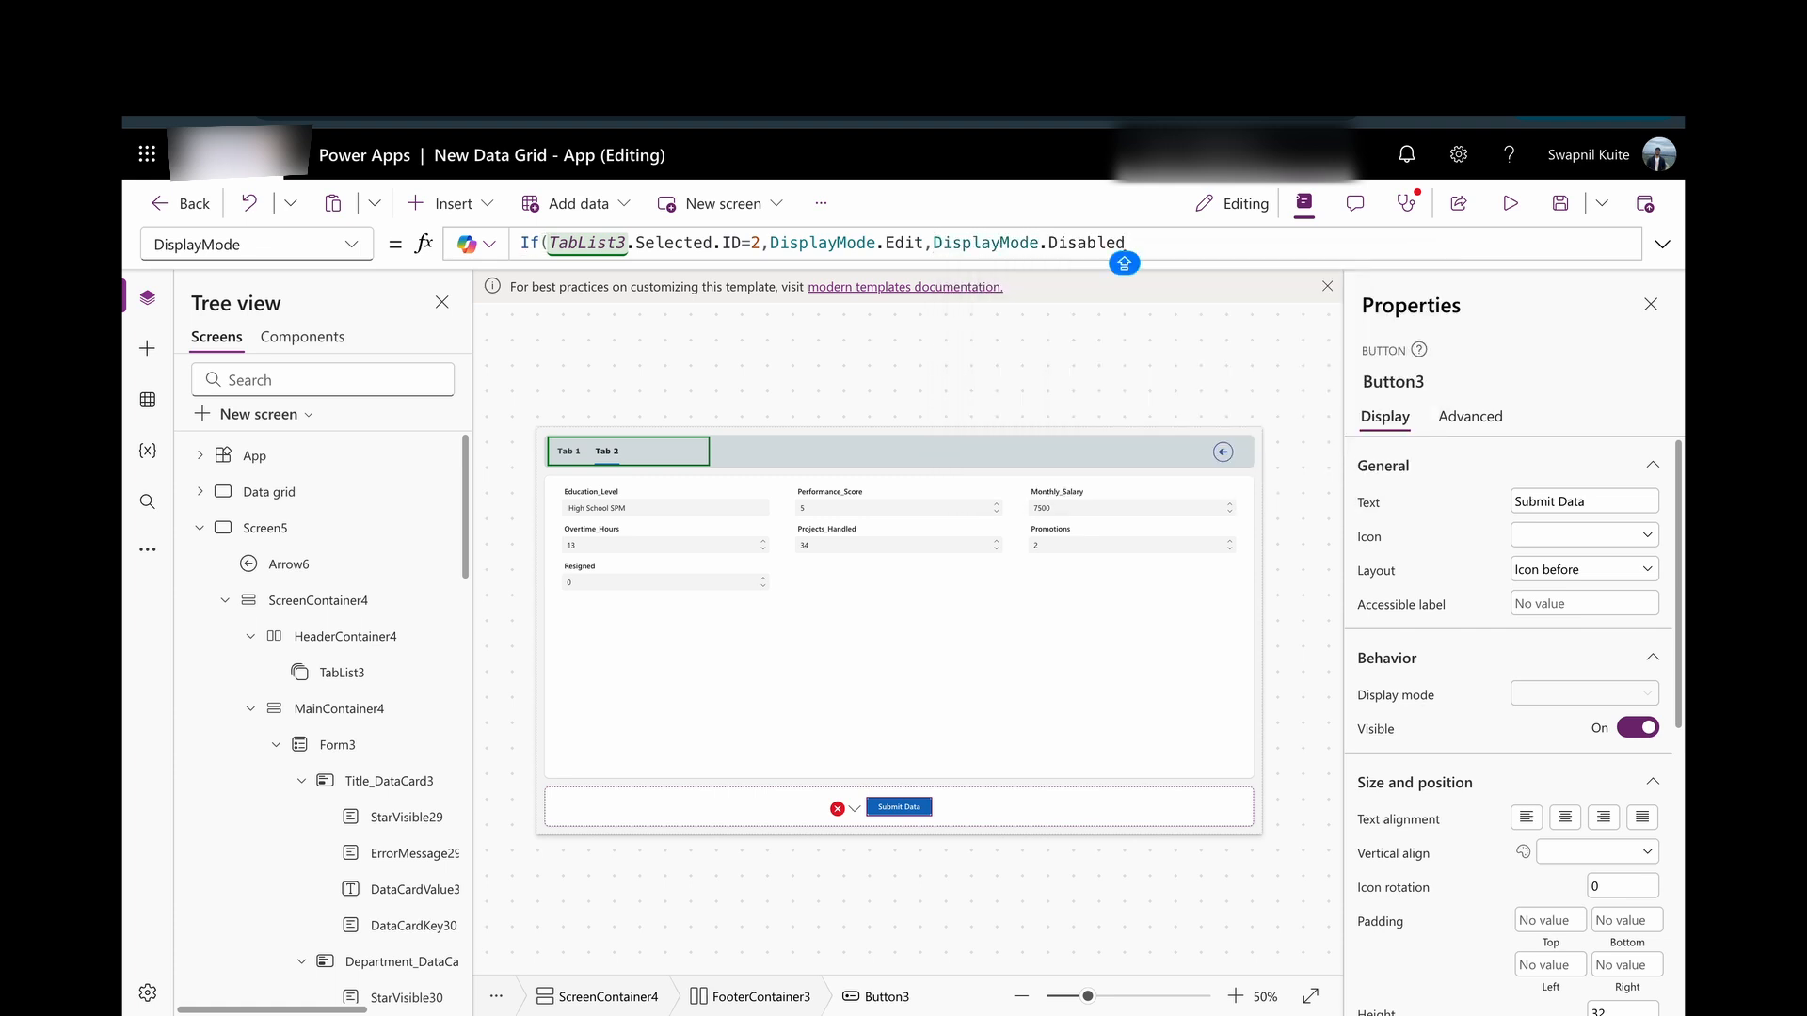
text())
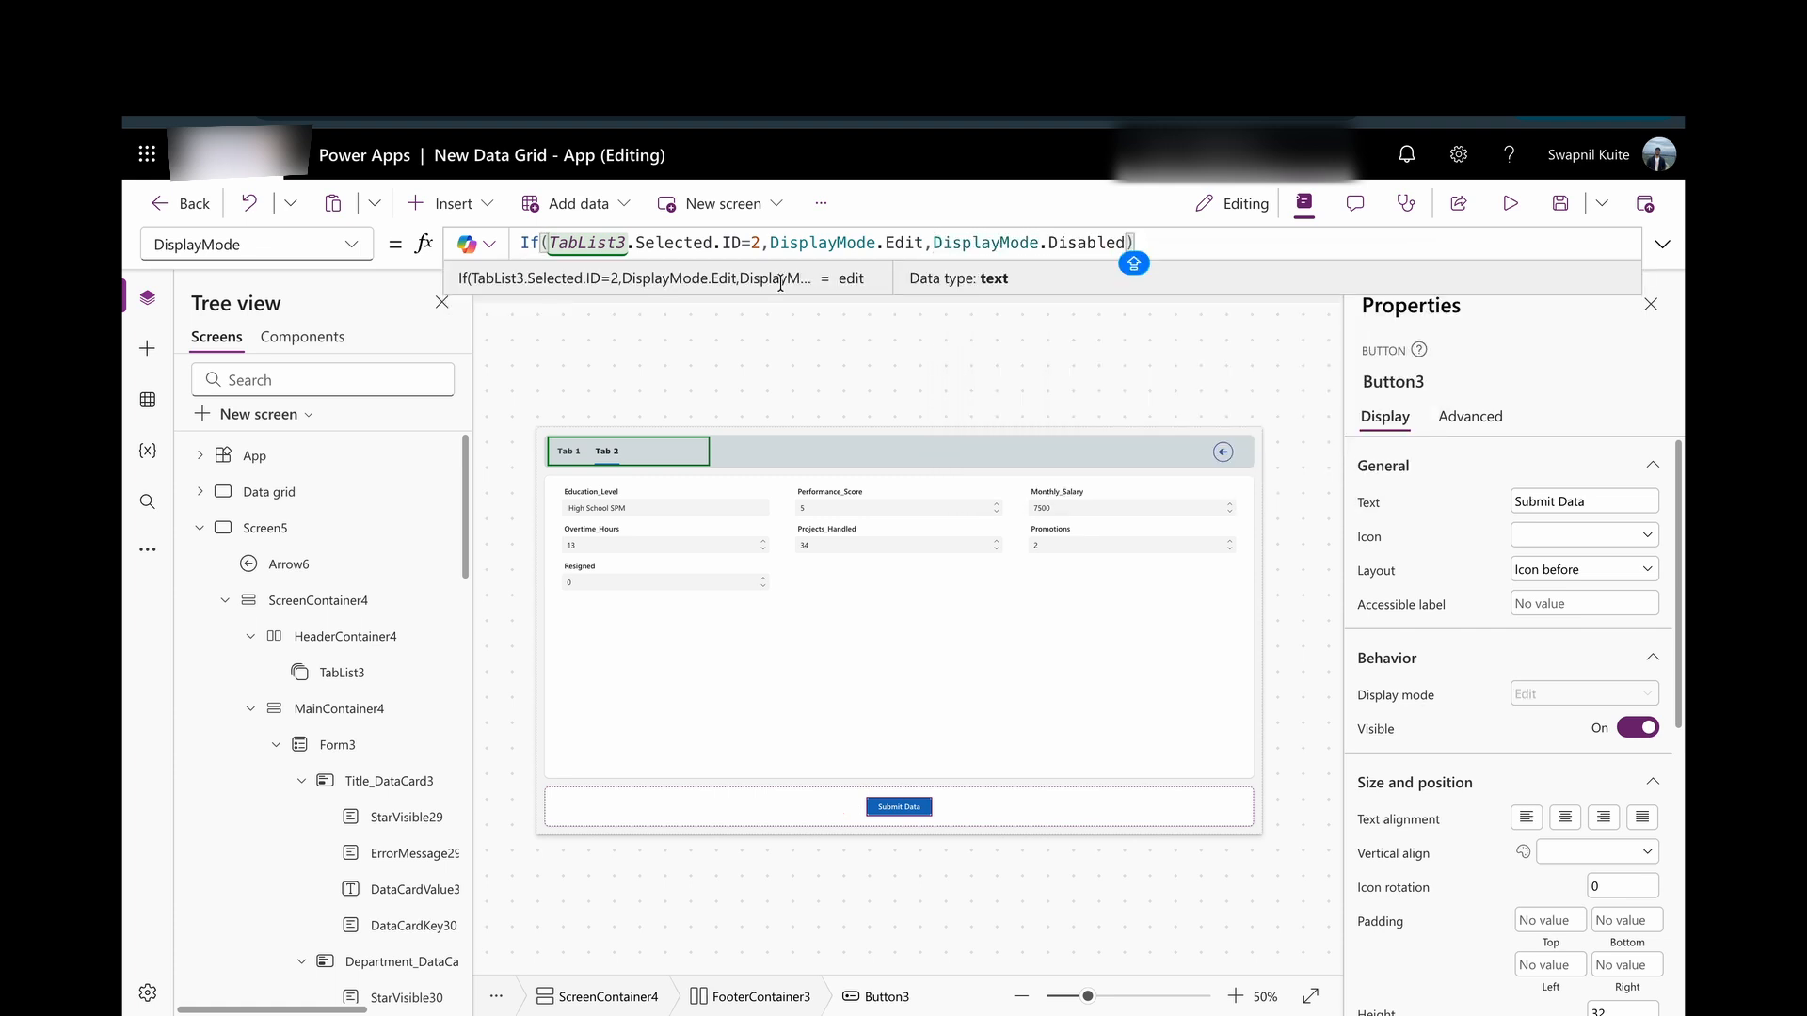
Preview the edit form screen and check the Submit Data button's state on Tab 1 and Tab 2.
click(1506, 203)
click(331, 286)
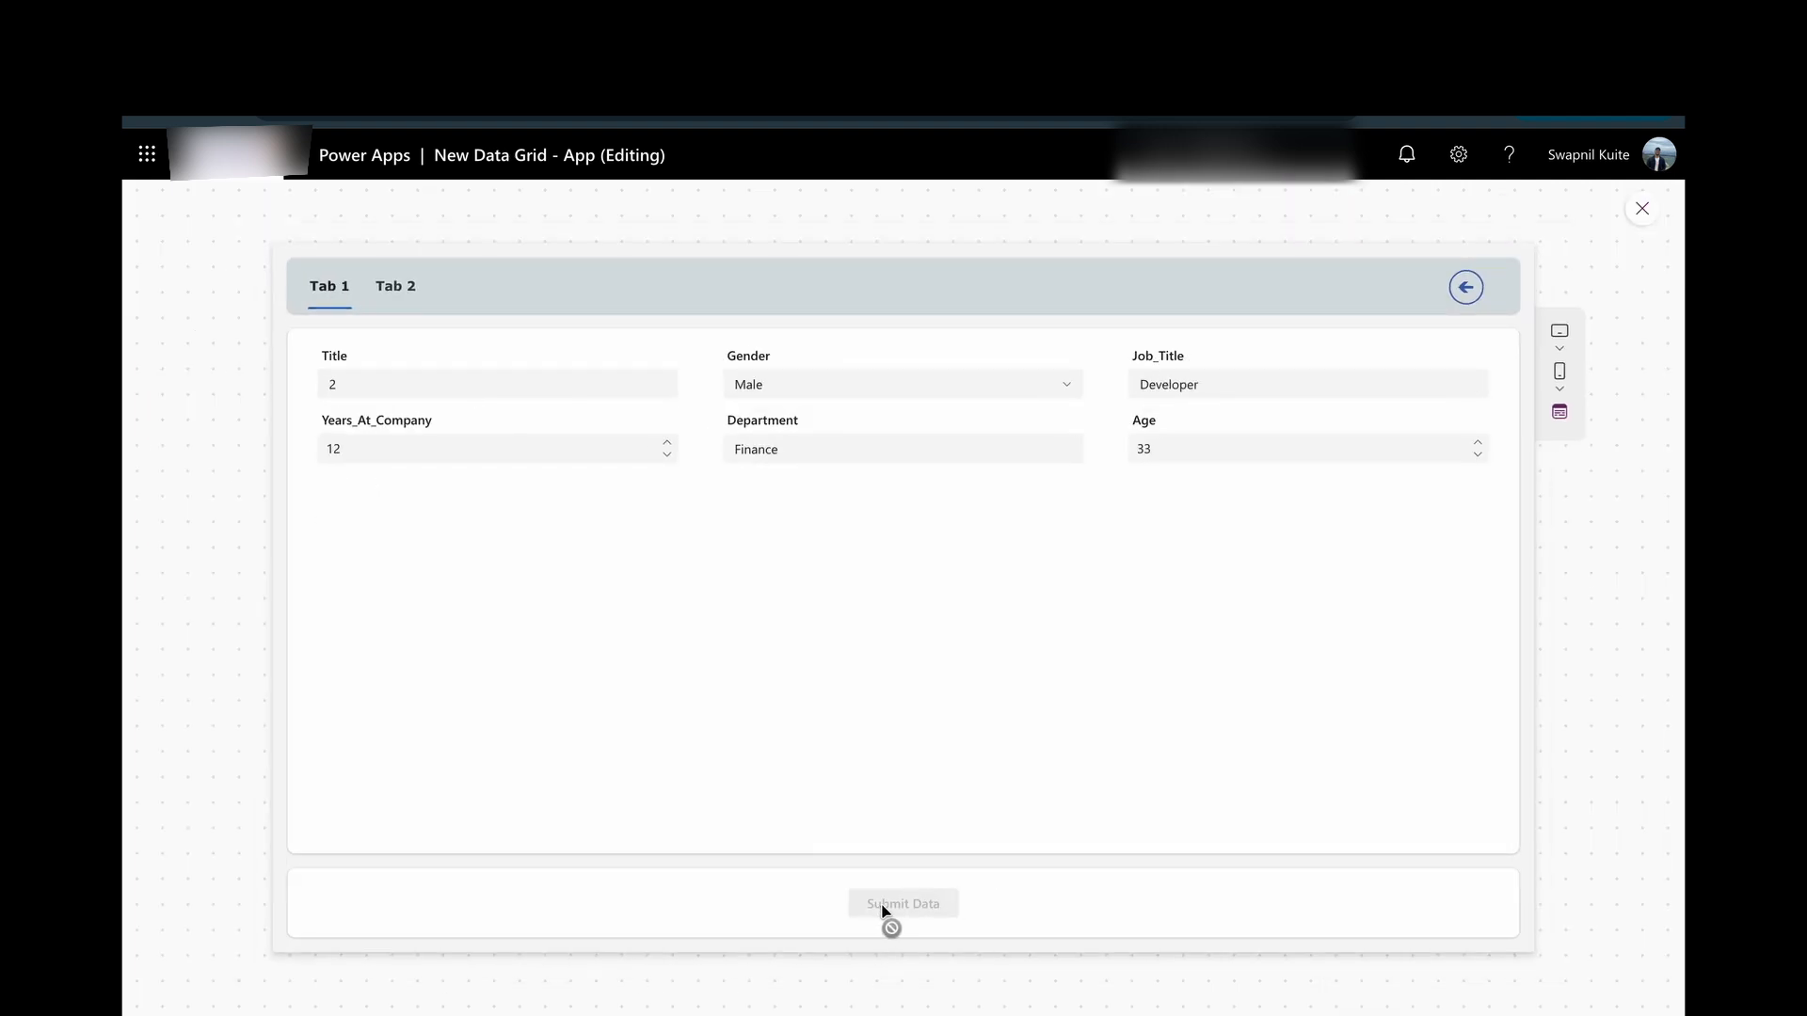
click(378, 285)
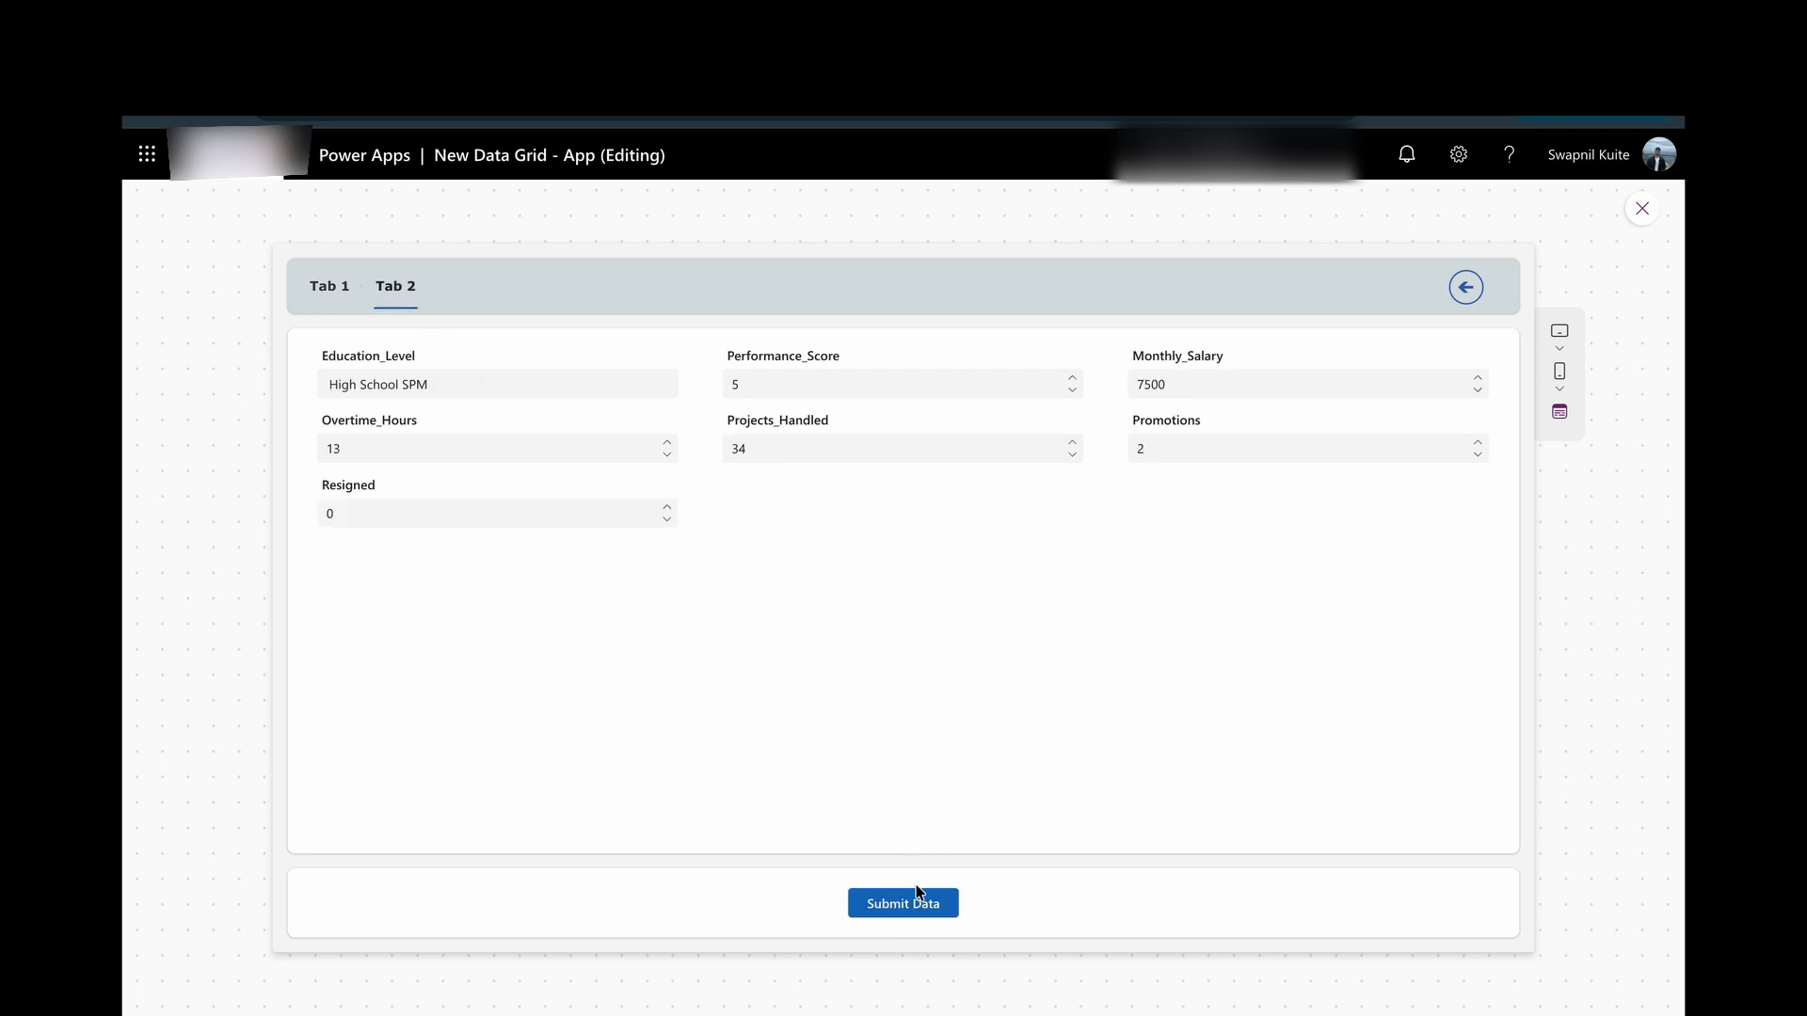
Return to the data grid, select record 3, and look across its columns.
click(1467, 286)
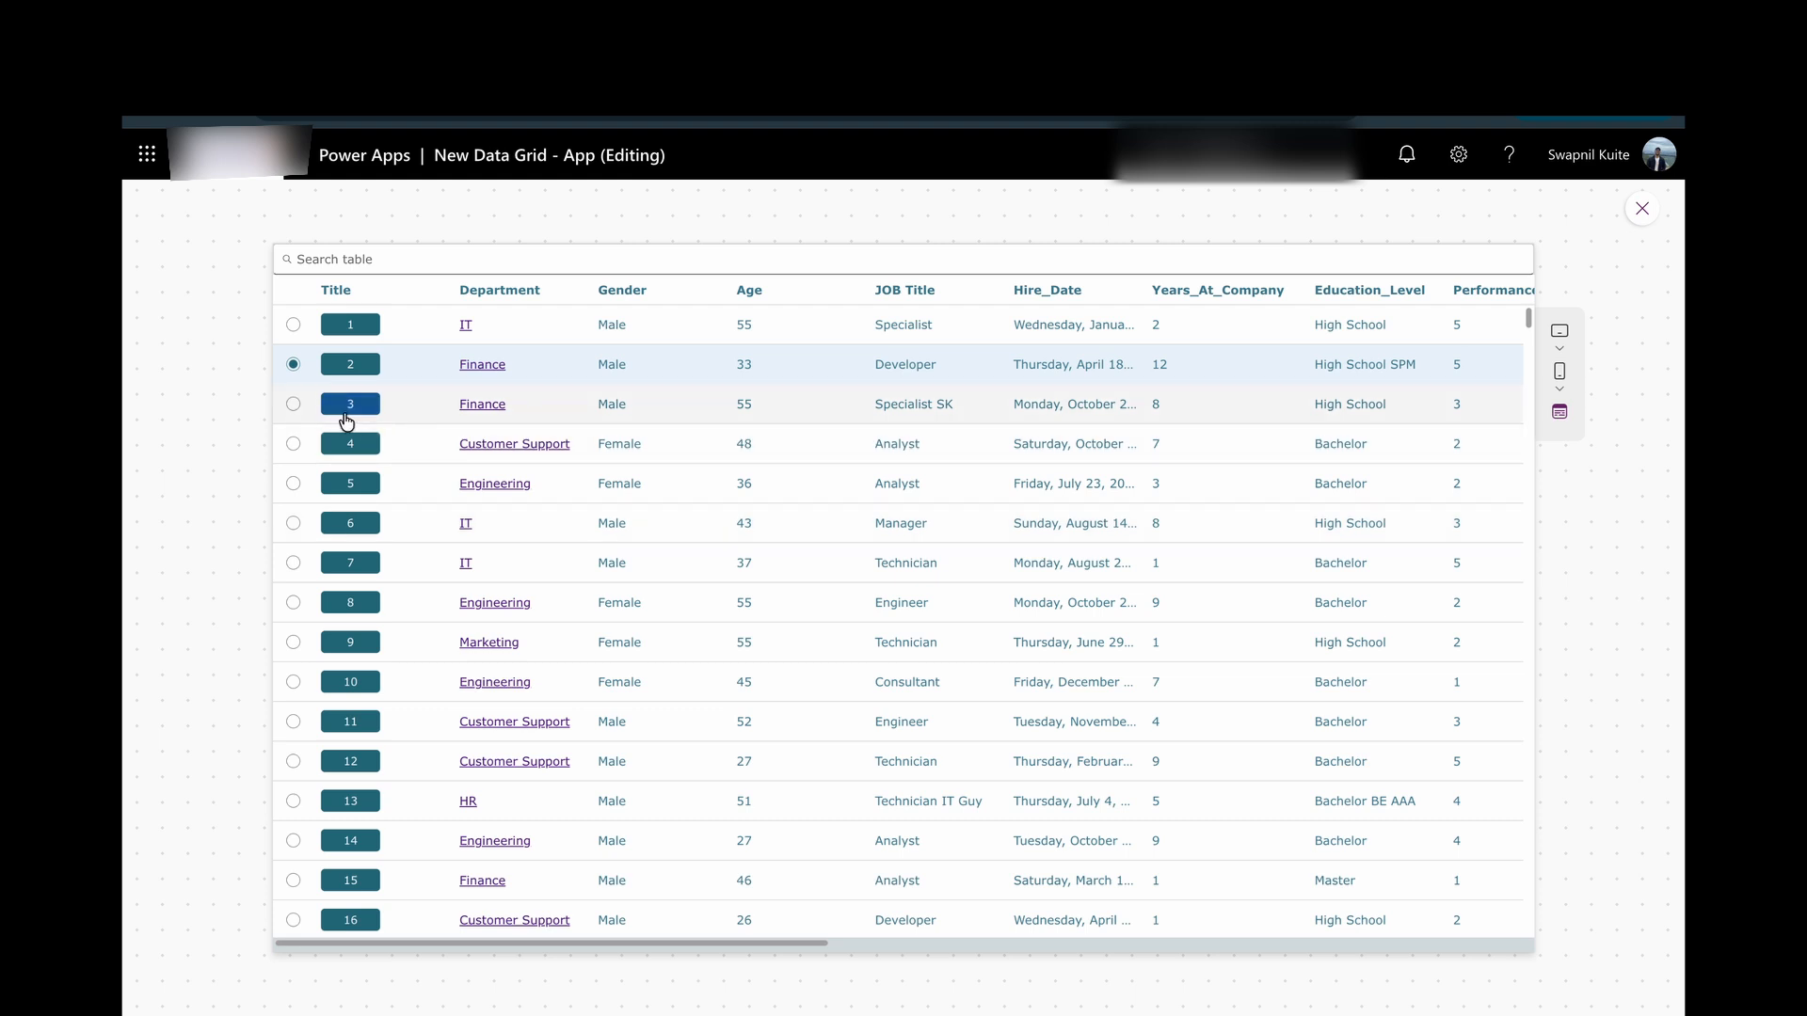
click(293, 404)
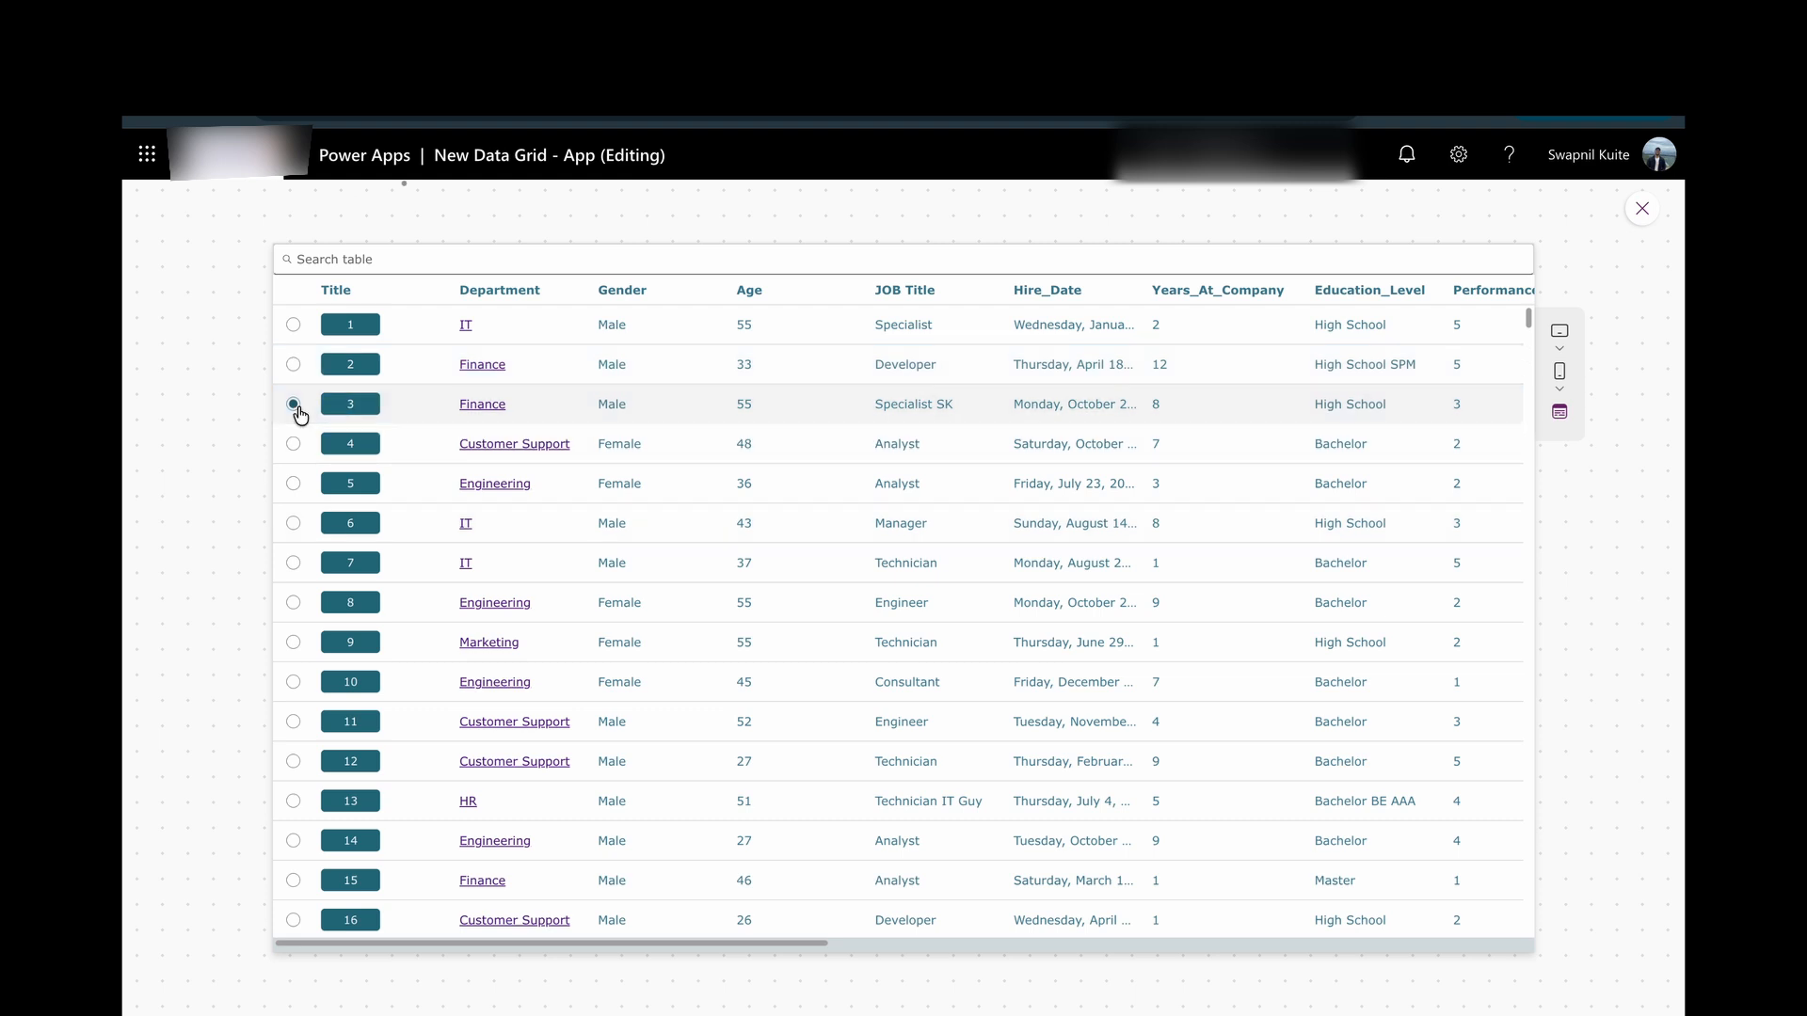
scroll(663, 418, right, 4)
scroll(662, 418, left, 4)
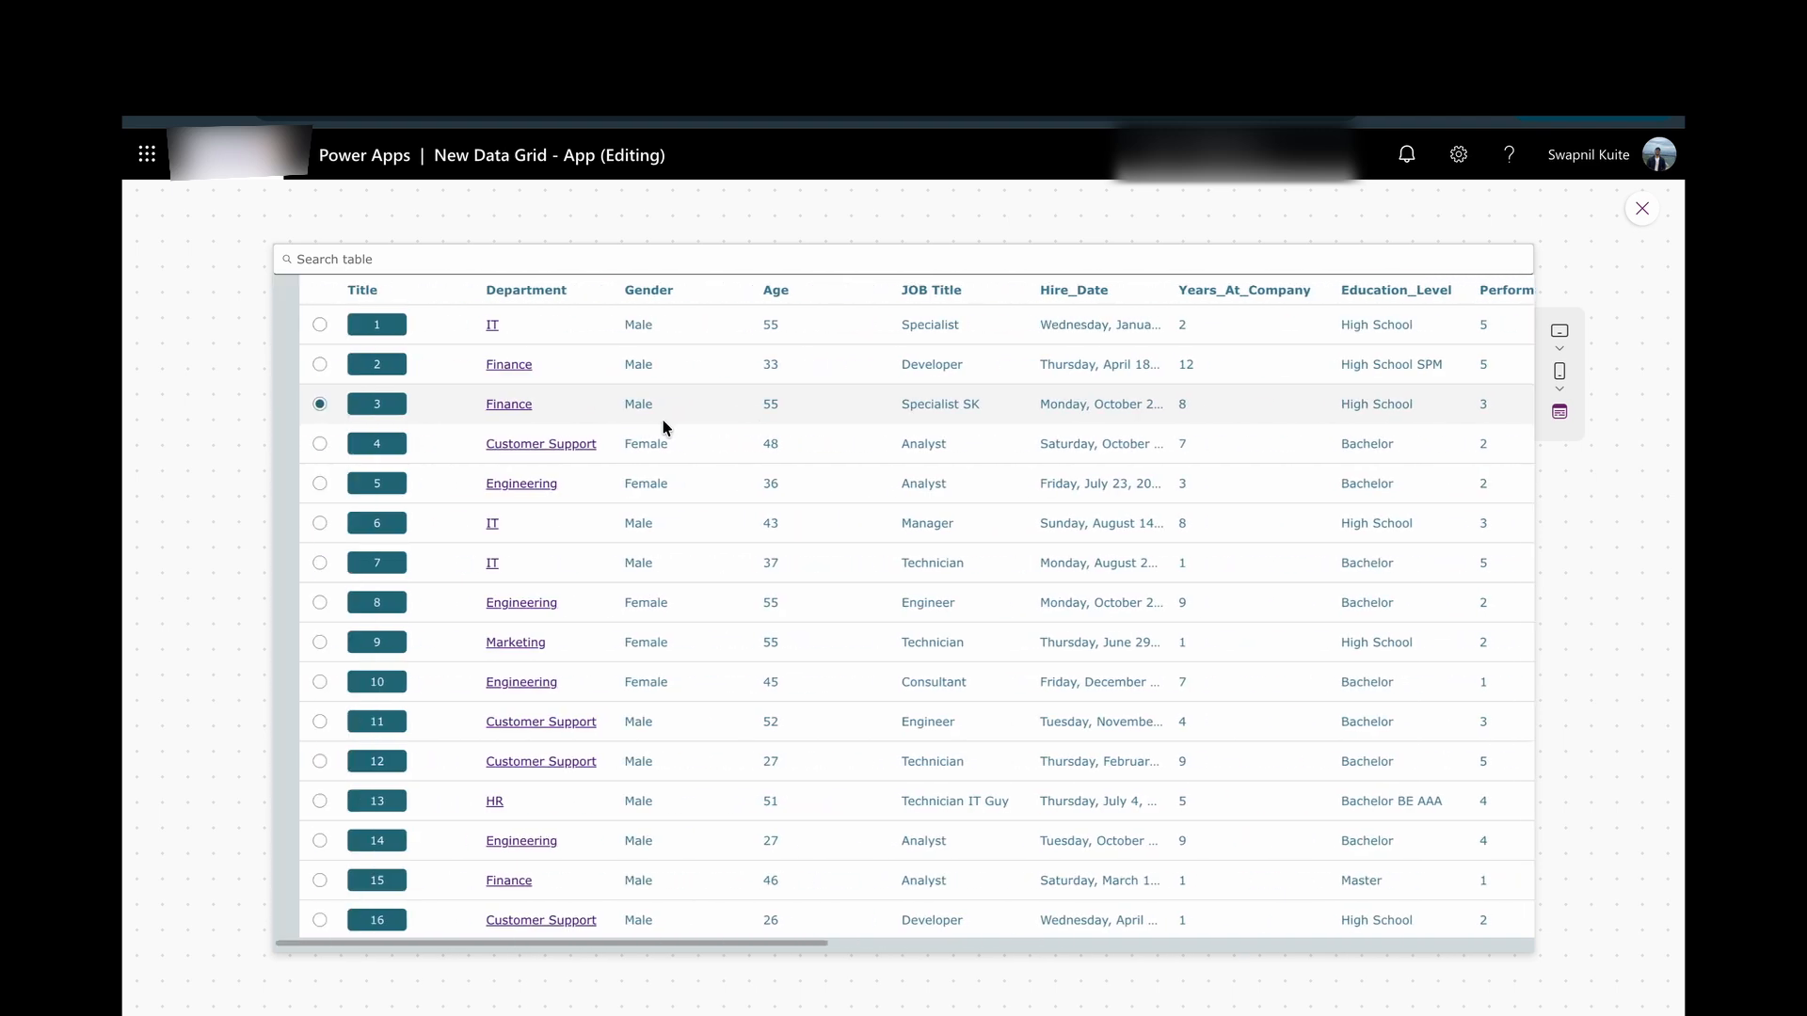